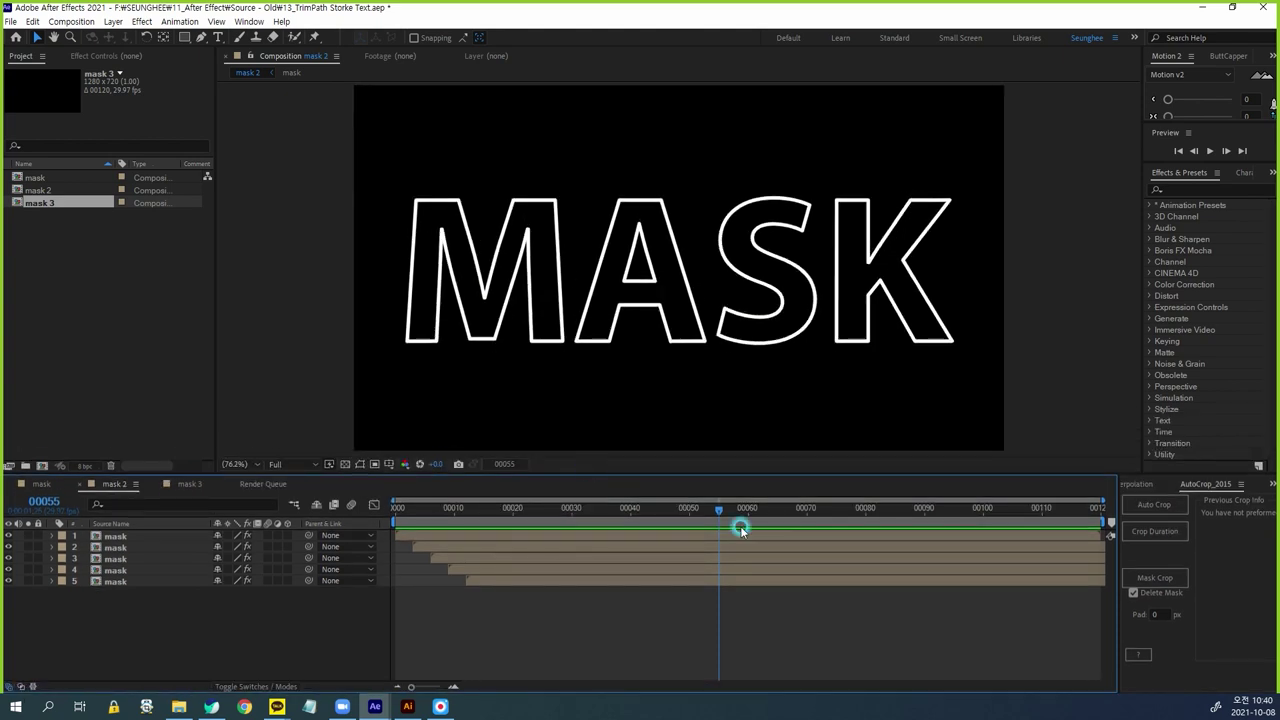
Preview the MASK stroke animation in the mask 2 composition from frame 0
left_click_drag(720, 512, 386, 557)
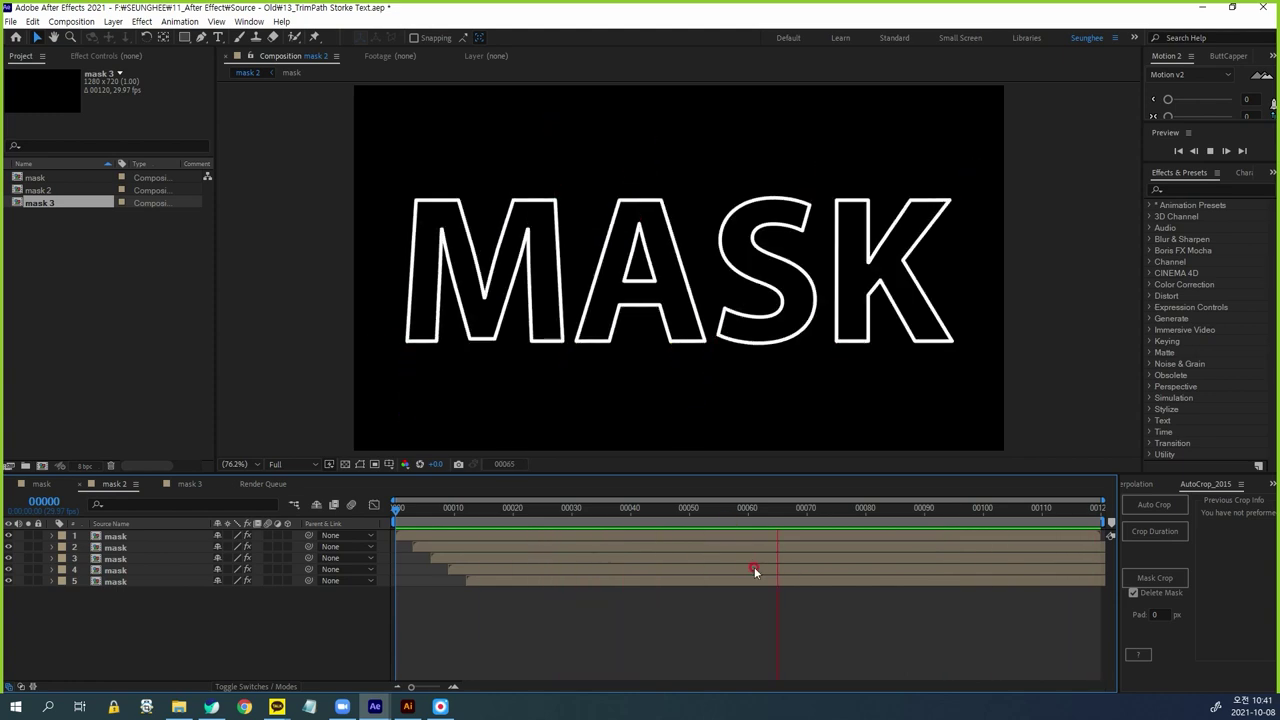
Switch to Illustrator, convert the five-letter text to outlines and ungroup it into separate letters
left_click(407, 707)
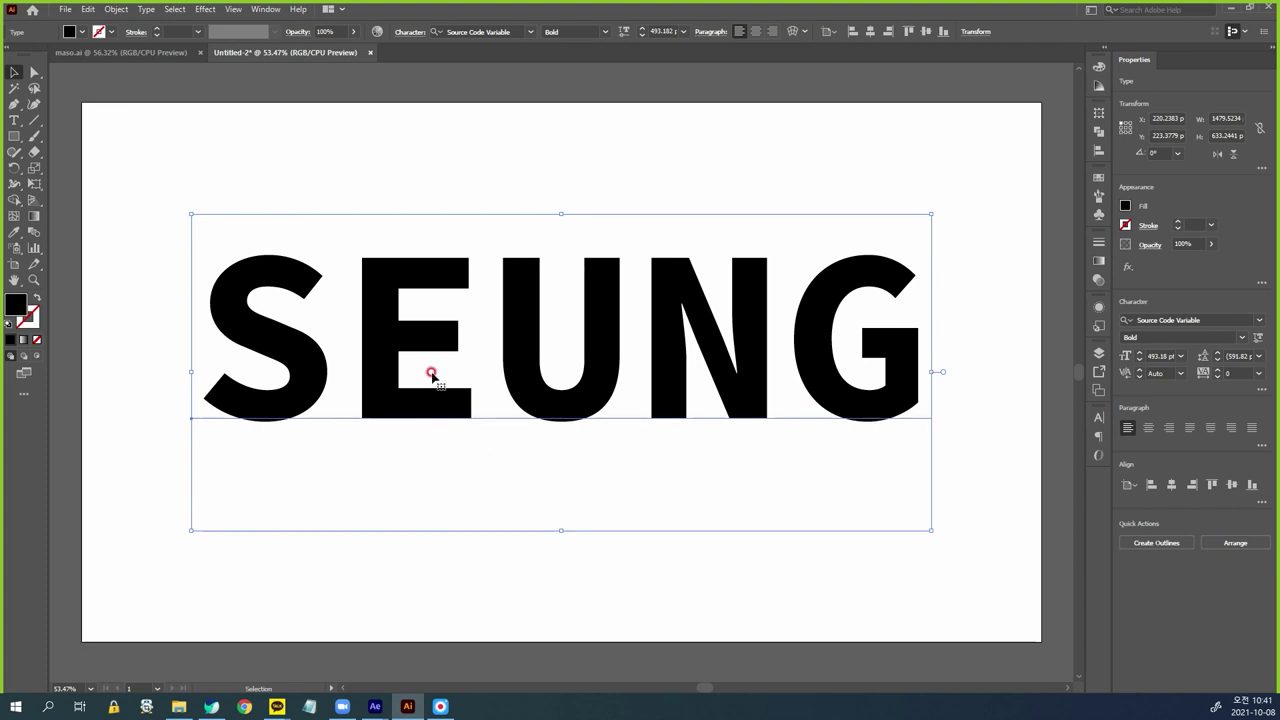
right_click(388, 337)
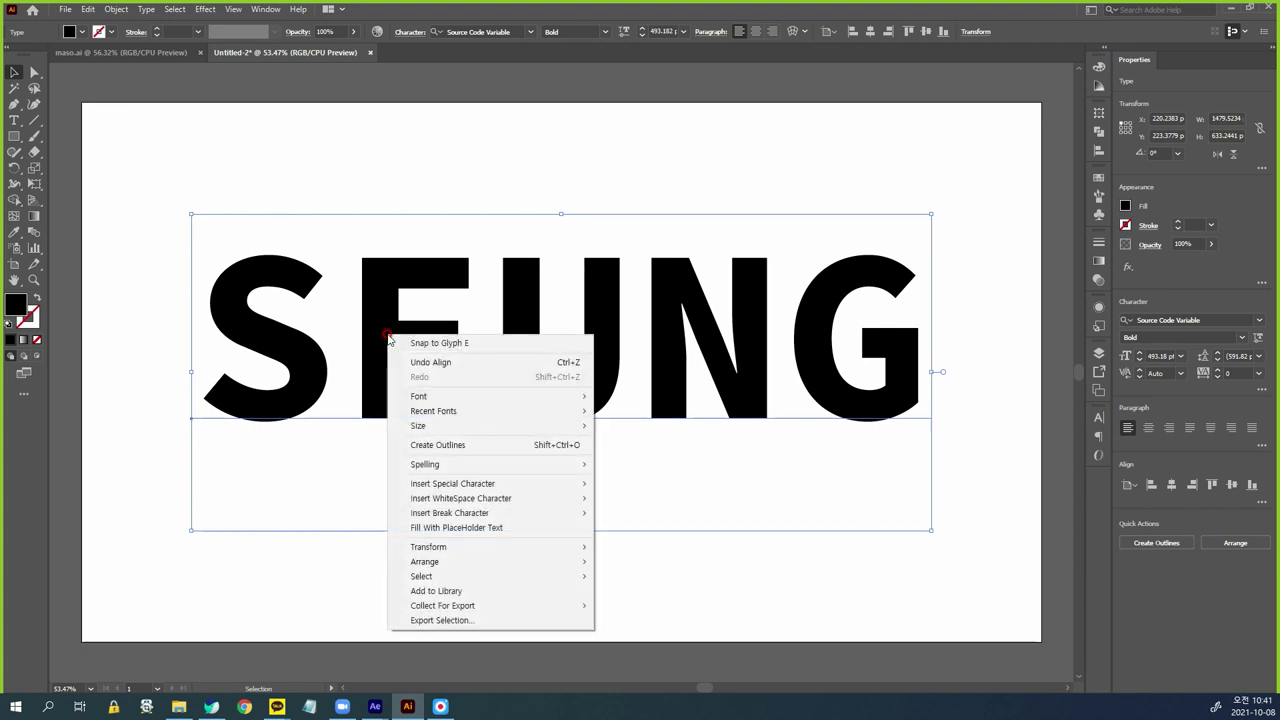
left_click(456, 444)
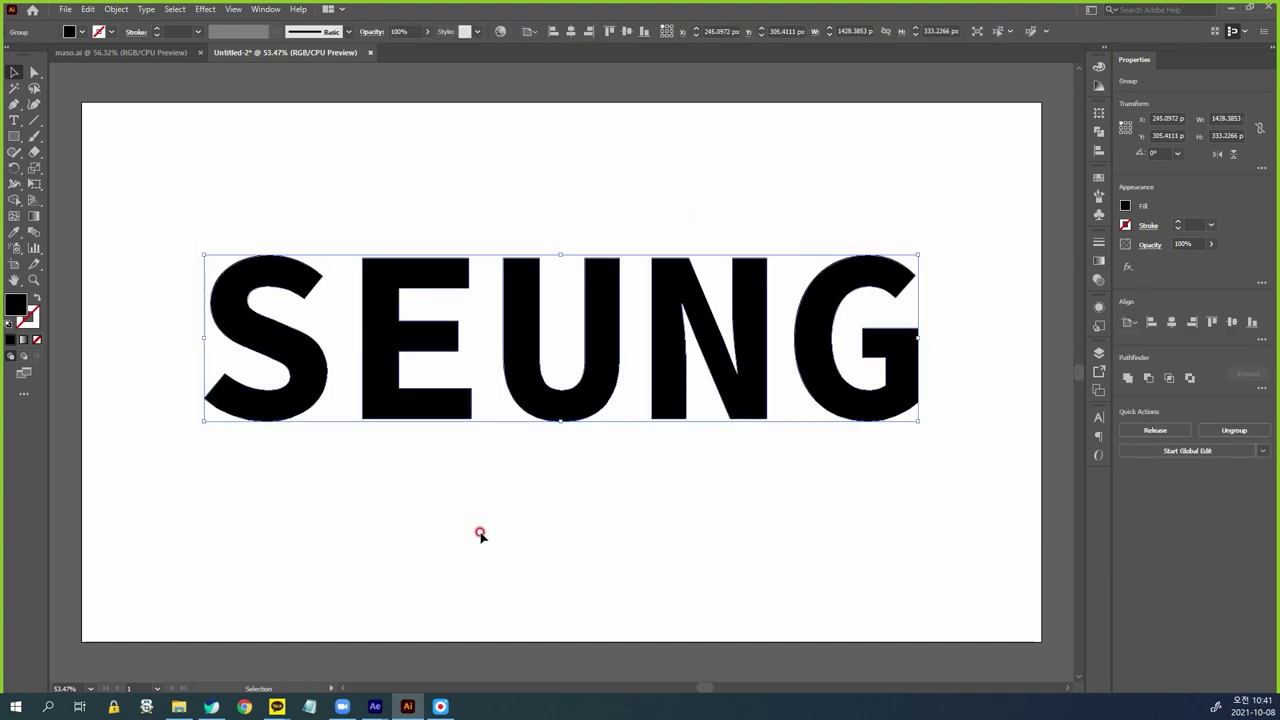
right_click(376, 365)
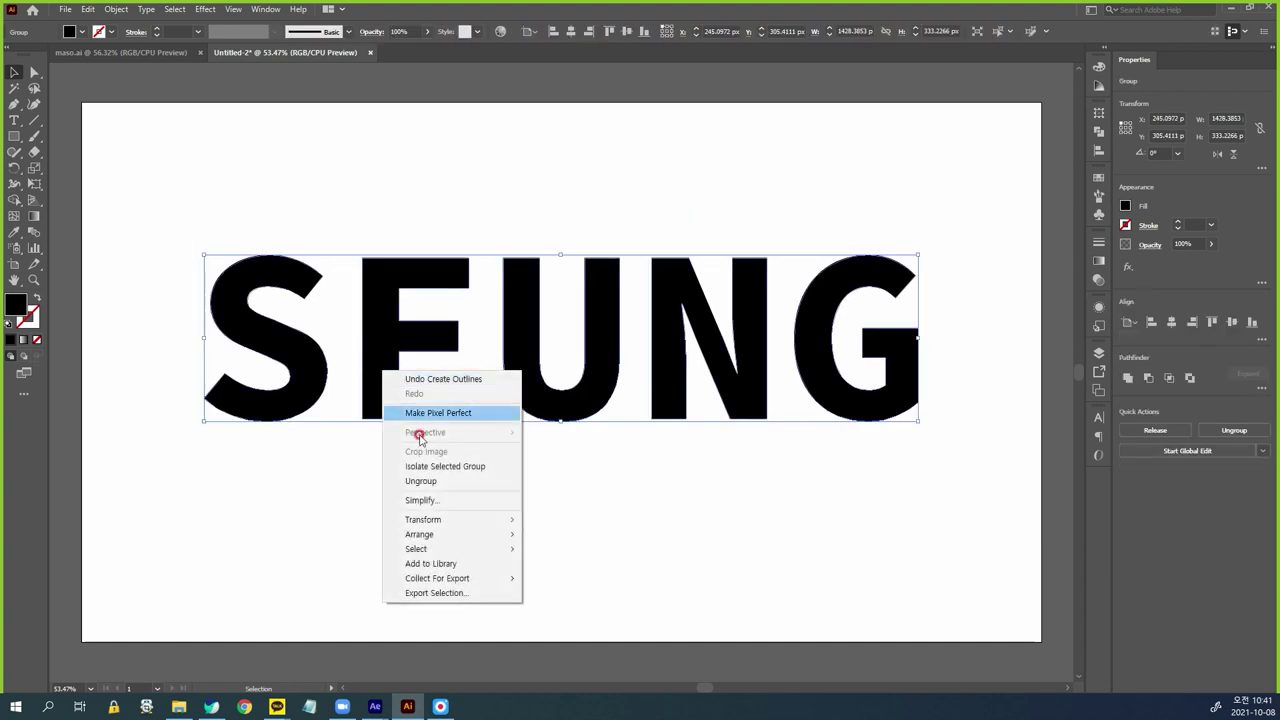
left_click(438, 484)
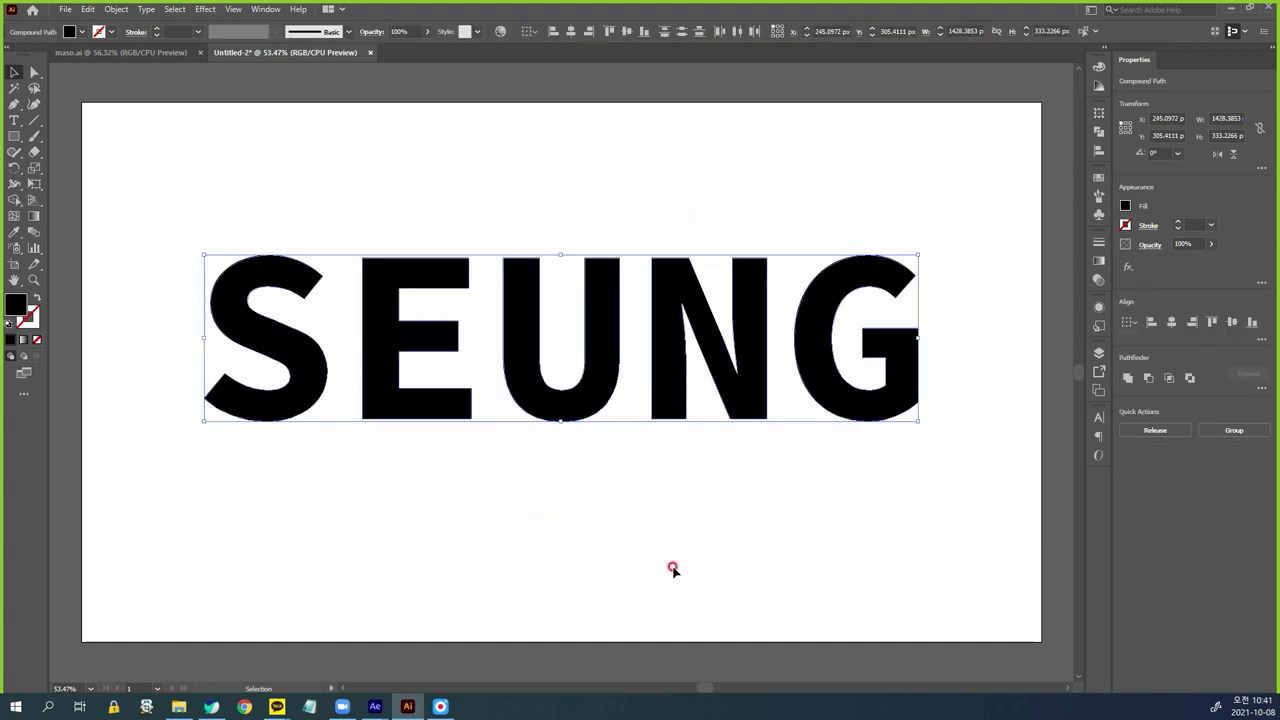
Turn the letters into unfilled outlines by swapping fill and stroke, and set the black stroke weight to 3 pt
left_click(39, 299)
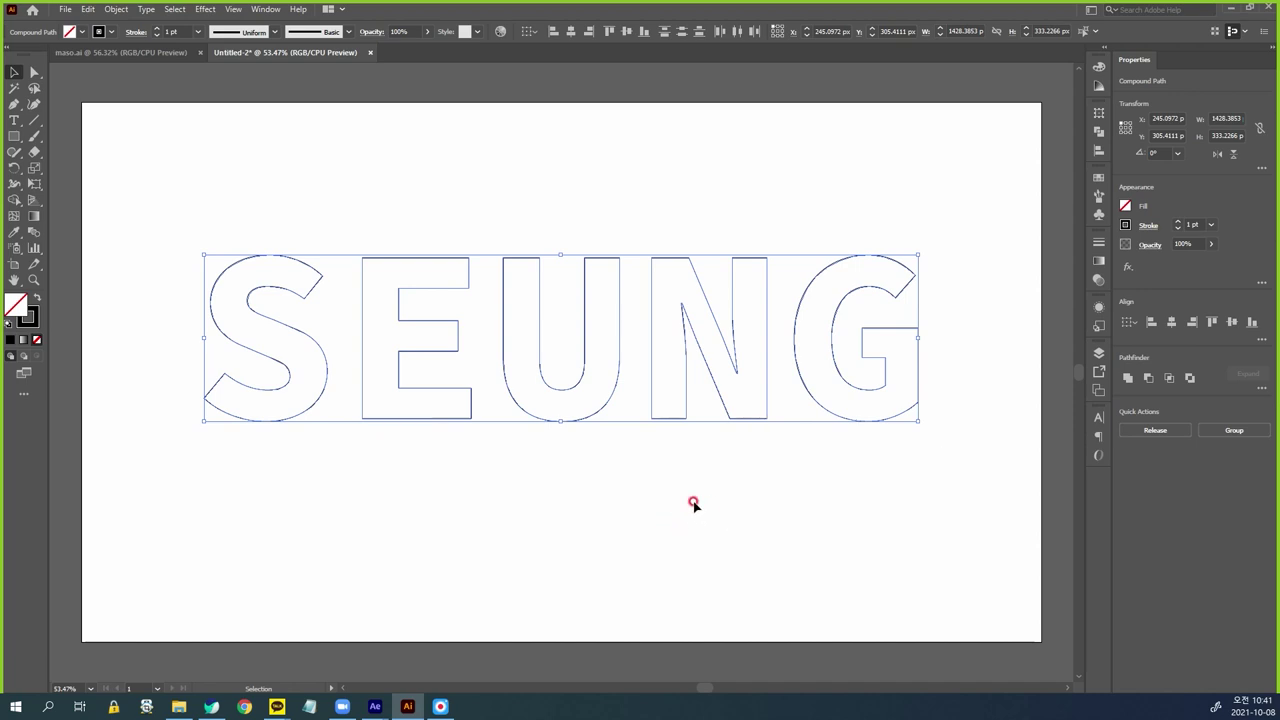
left_click(36, 319)
left_click(871, 294)
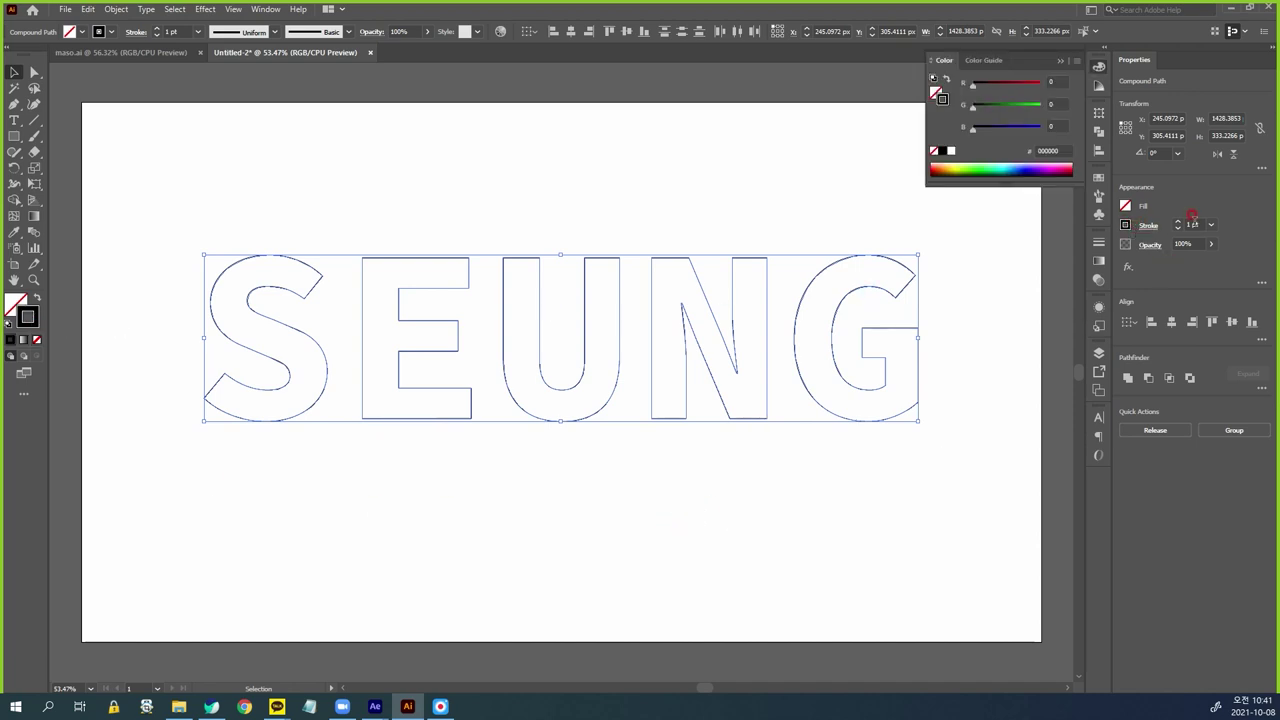
left_click(1211, 224)
left_click(1225, 318)
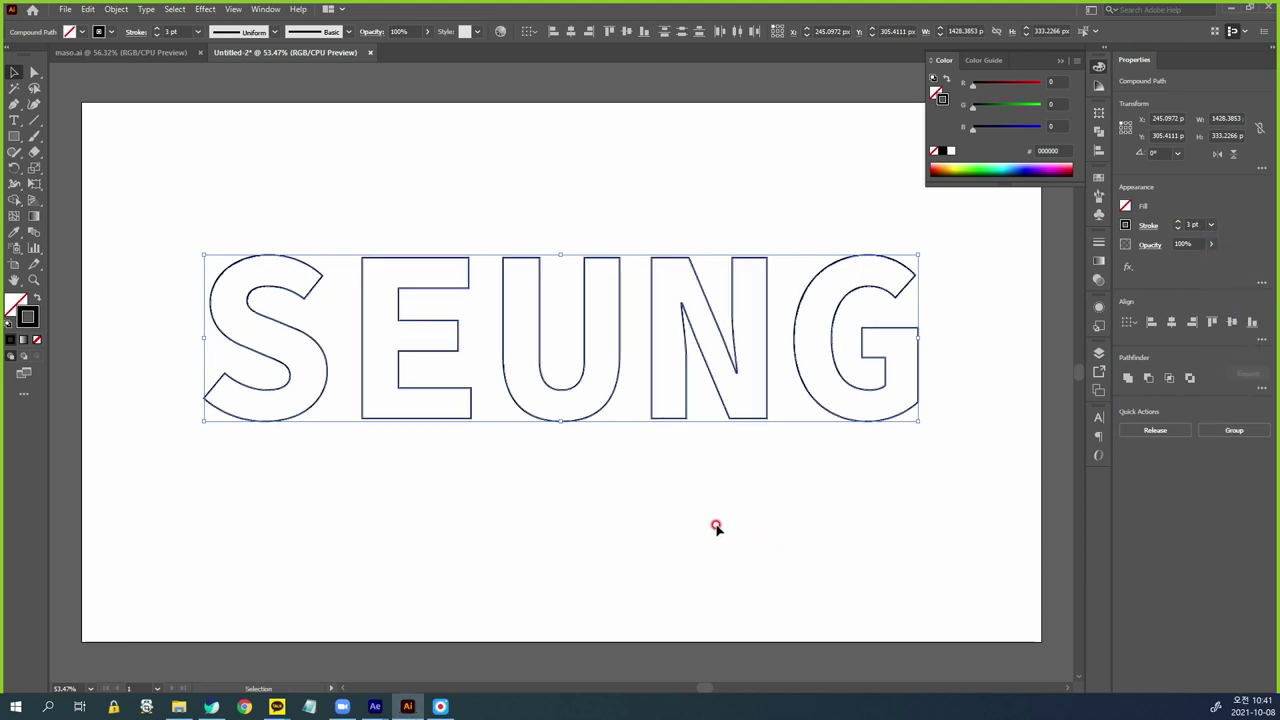
left_click(595, 490)
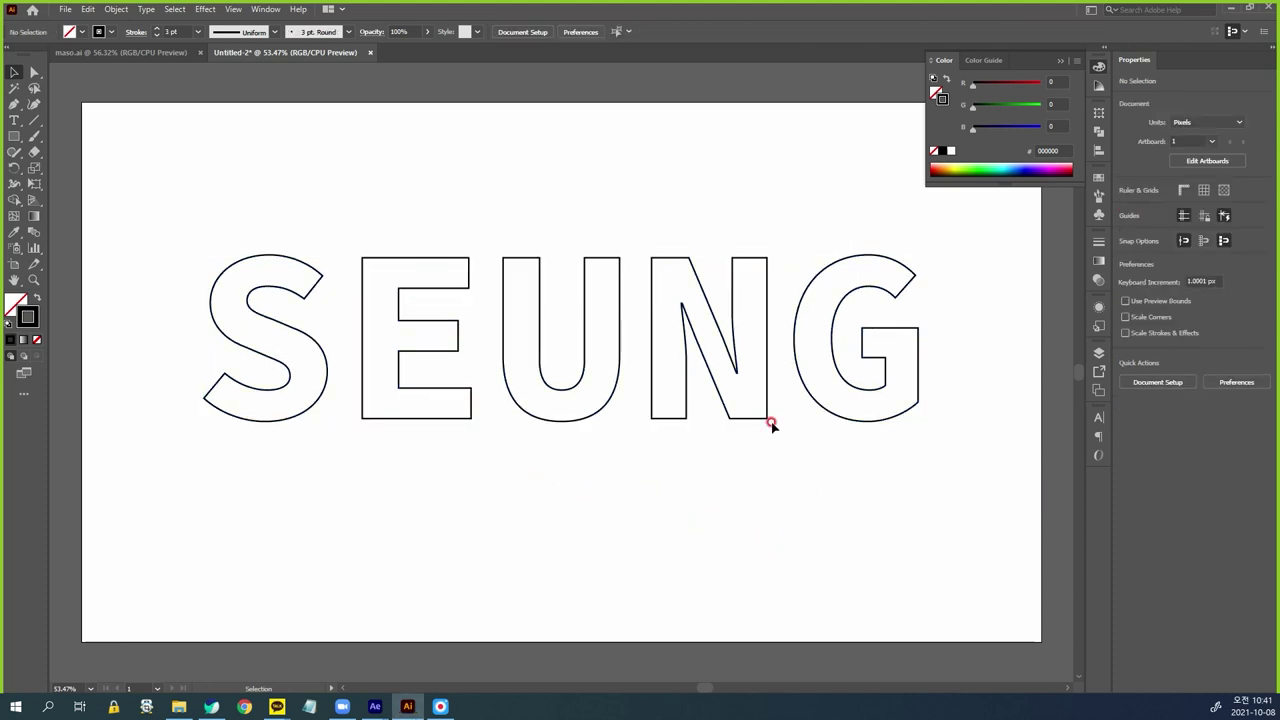
Take up the Direct Selection tool, enlarge the view around the letter E and inspect its corner anchor points
left_click(33, 73)
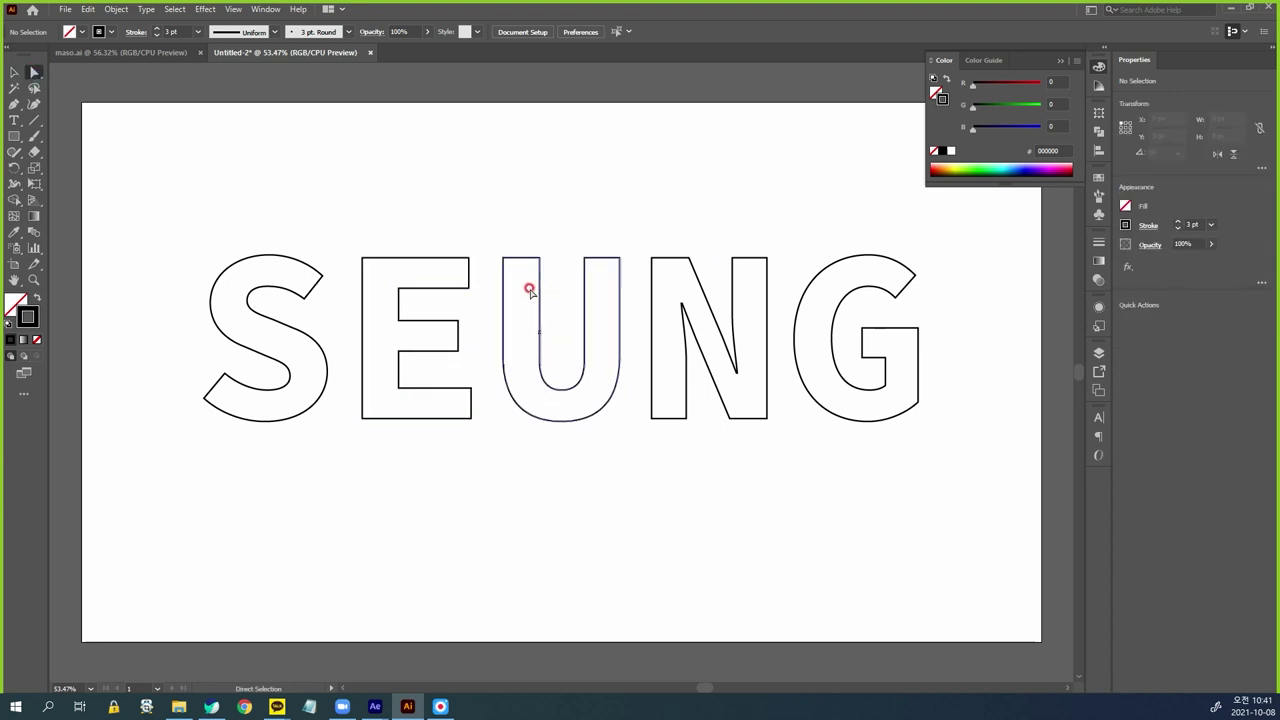
key("ctrl+space")
left_click_drag(276, 213, 601, 484)
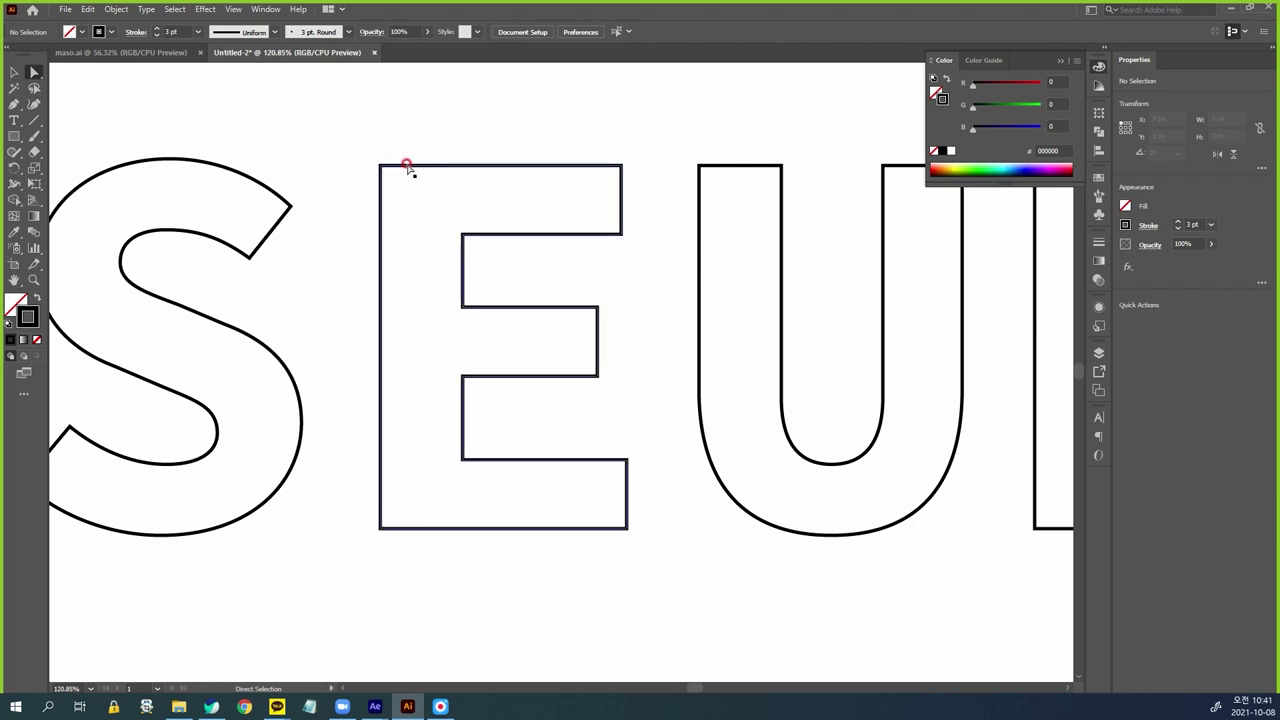
left_click_drag(379, 163, 452, 229)
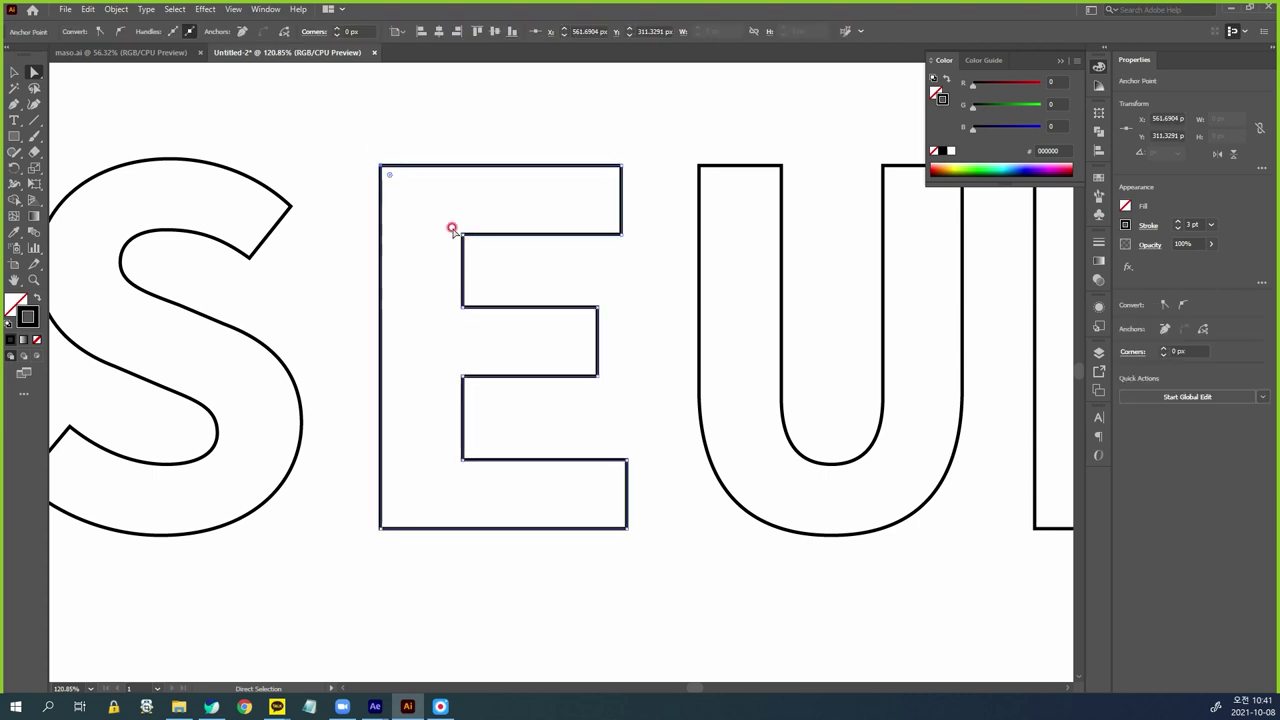
left_click(653, 177)
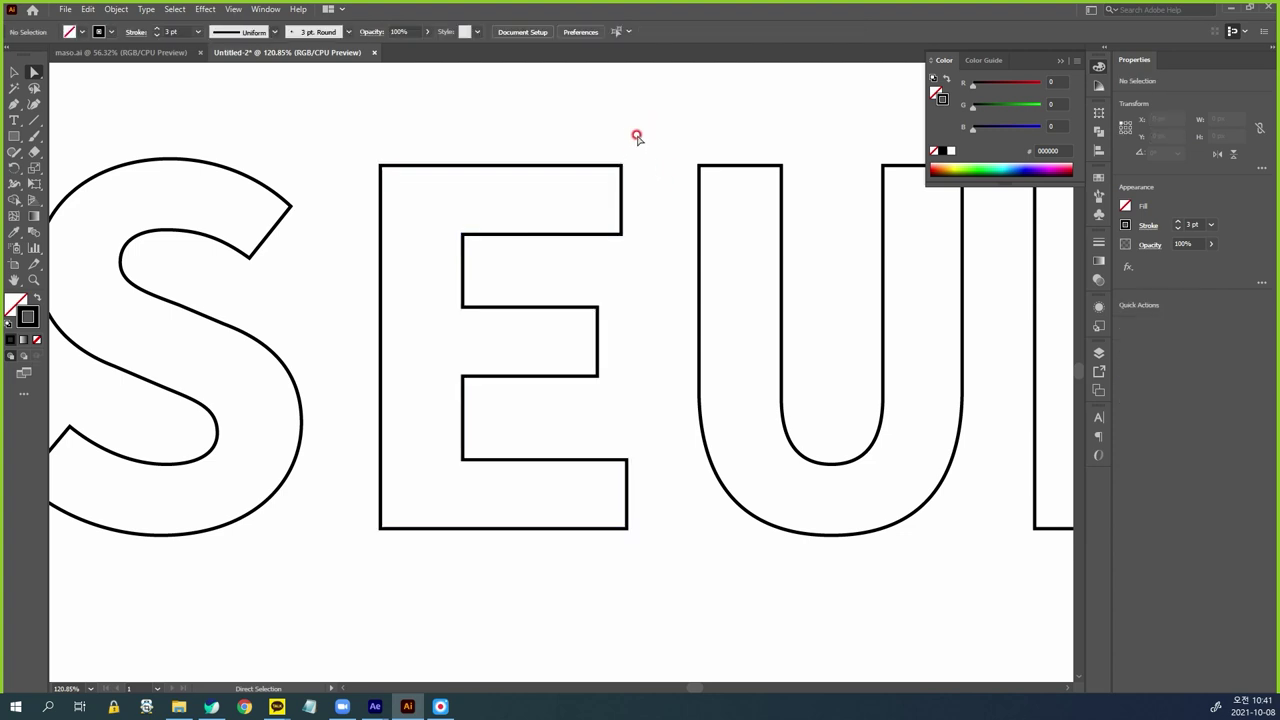
mouse_move(619, 77)
left_mouse_down()
mouse_move(603, 242)
mouse_move(478, 245)
mouse_move(456, 295)
mouse_move(592, 300)
mouse_move(599, 335)
mouse_move(477, 364)
mouse_move(453, 436)
mouse_move(555, 465)
mouse_move(613, 465)
mouse_move(620, 534)
mouse_move(243, 543)
left_mouse_up()
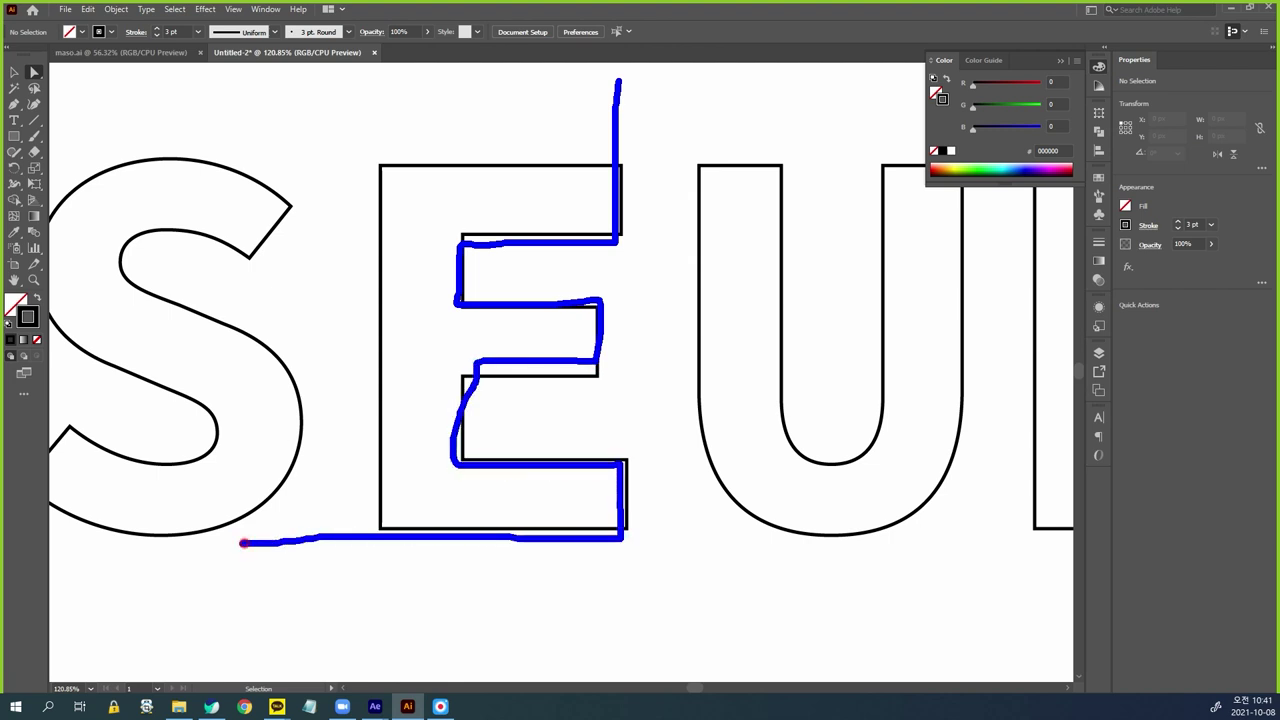
left_click_drag(349, 532, 398, 569)
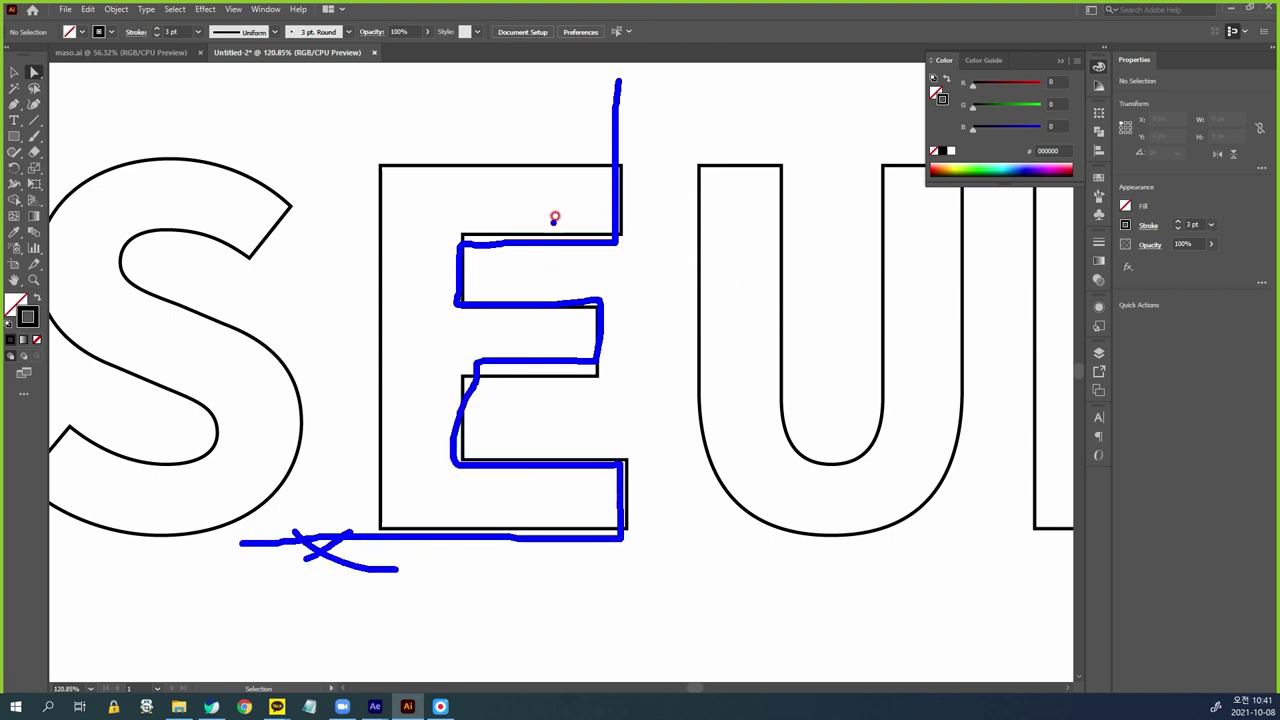
key("Escape")
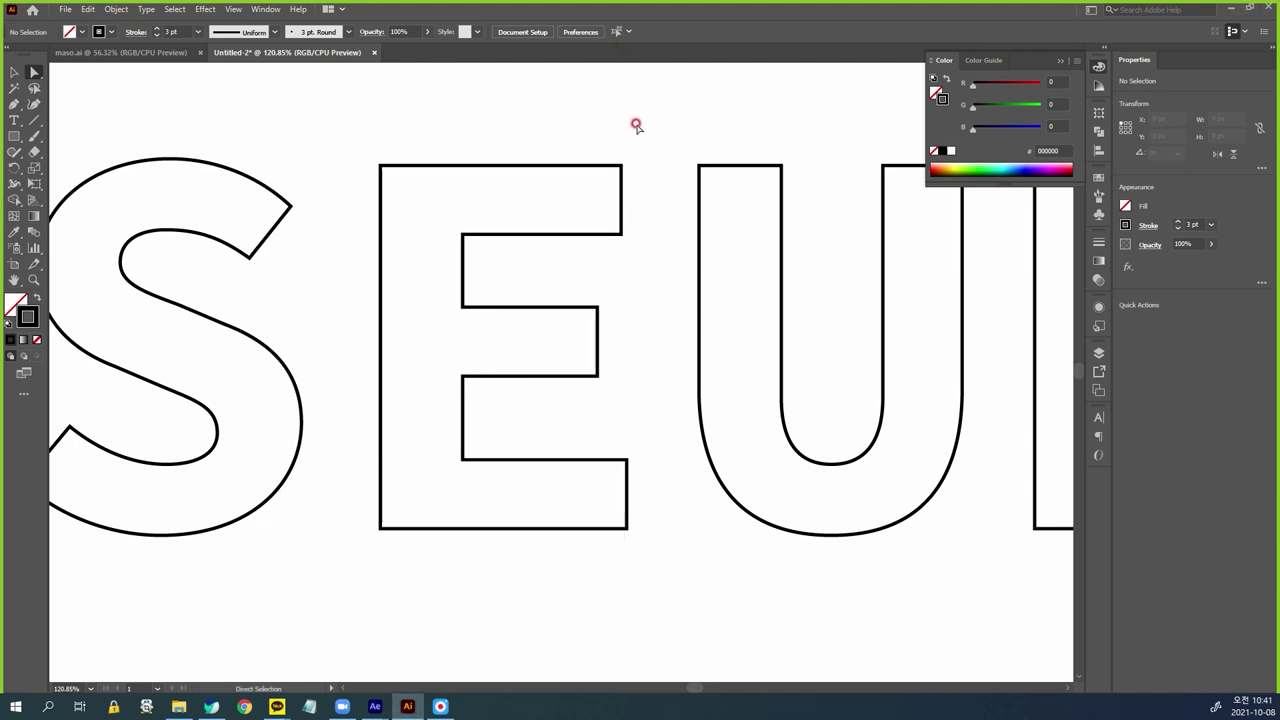
mouse_move(621, 107)
left_mouse_down()
mouse_move(619, 224)
mouse_move(460, 261)
mouse_move(604, 333)
mouse_move(492, 375)
mouse_move(446, 431)
mouse_move(526, 457)
mouse_move(618, 456)
mouse_move(616, 657)
left_mouse_up()
mouse_move(720, 523)
left_mouse_down()
mouse_move(399, 530)
mouse_move(352, 267)
mouse_move(370, 146)
mouse_move(734, 160)
left_mouse_up()
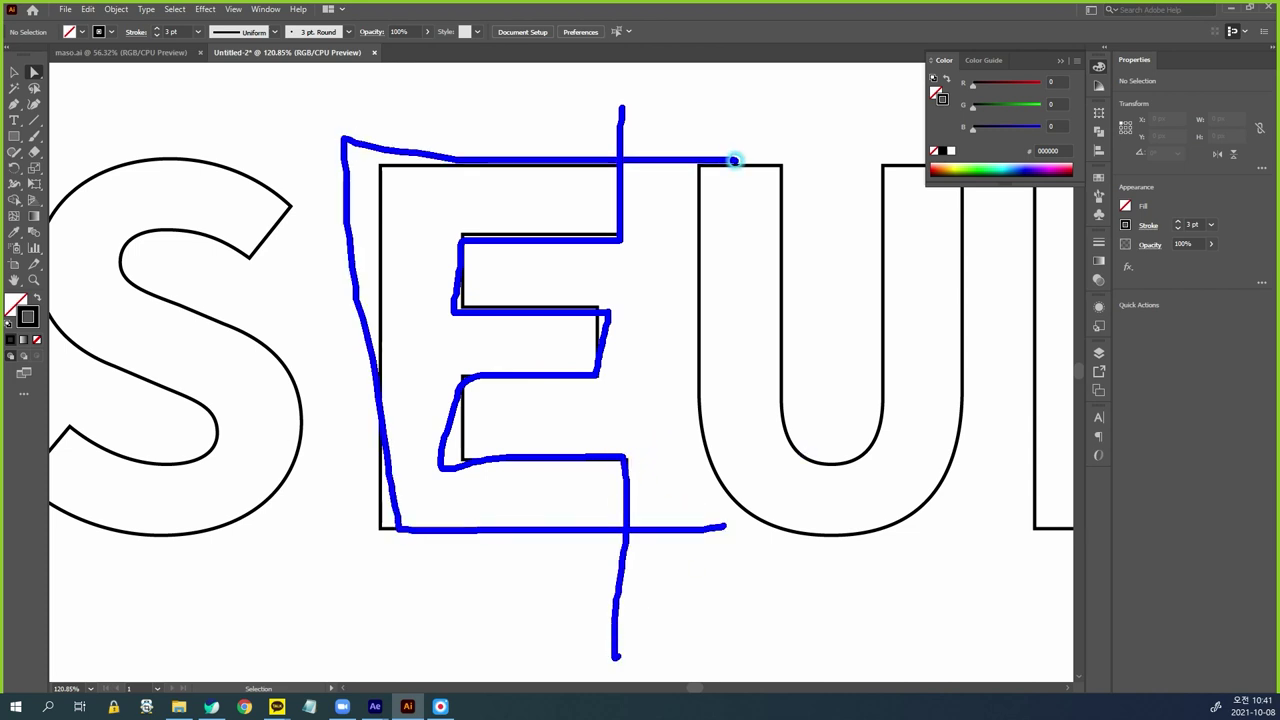
key("Escape")
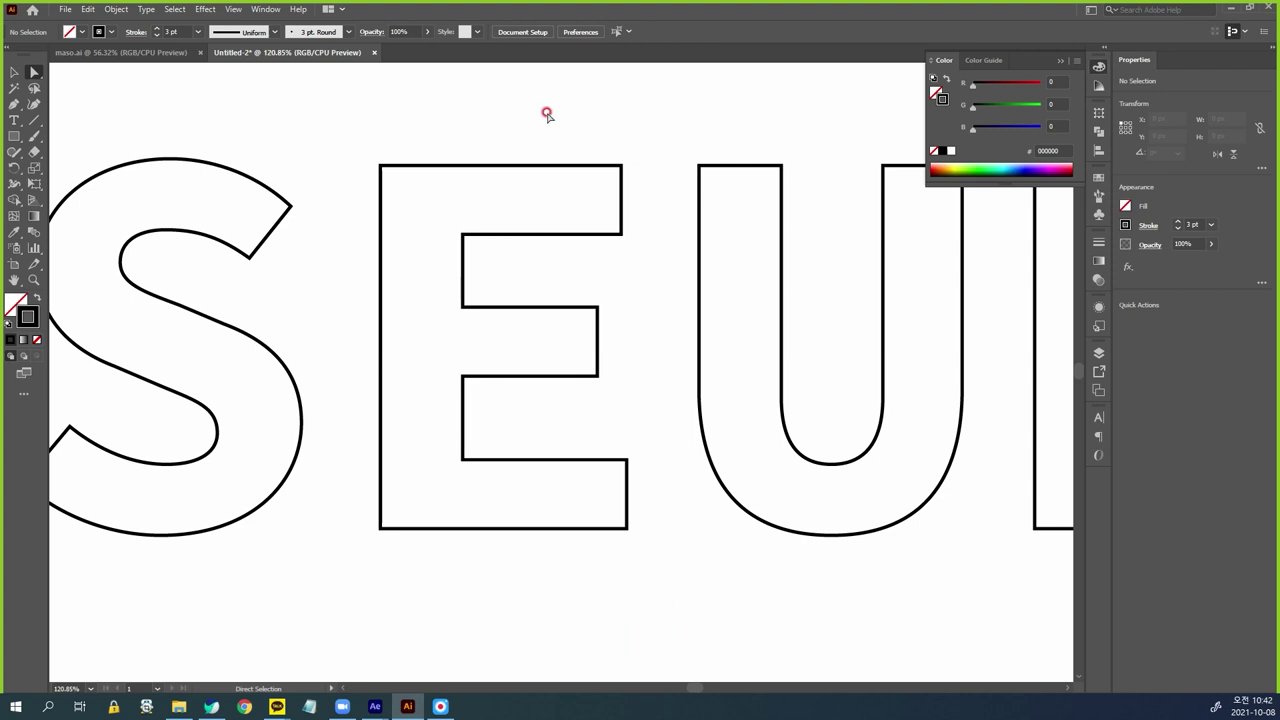
Cut the letter E's path at its upper-right and lower-right corner anchor points, splitting it into two open pieces
left_click(574, 162)
left_click(380, 191)
left_click_drag(616, 547, 641, 512)
left_click(627, 527)
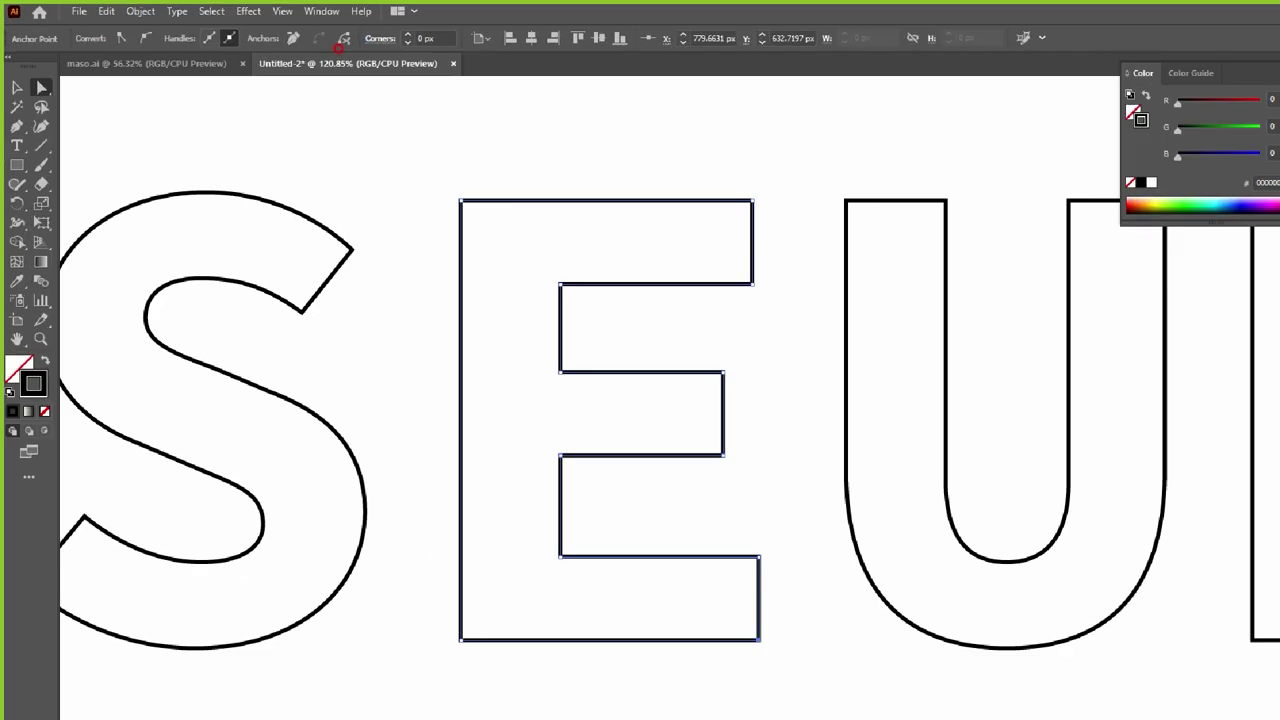
key("ctrl+2")
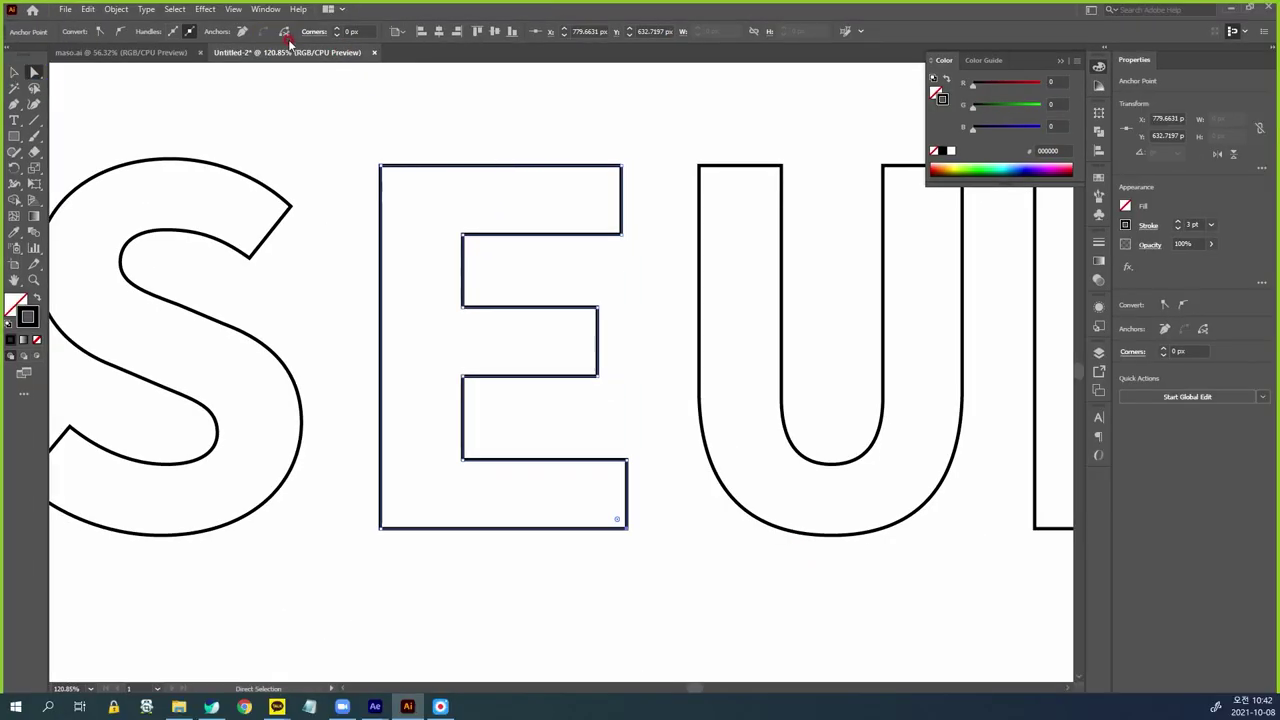
left_click(284, 31)
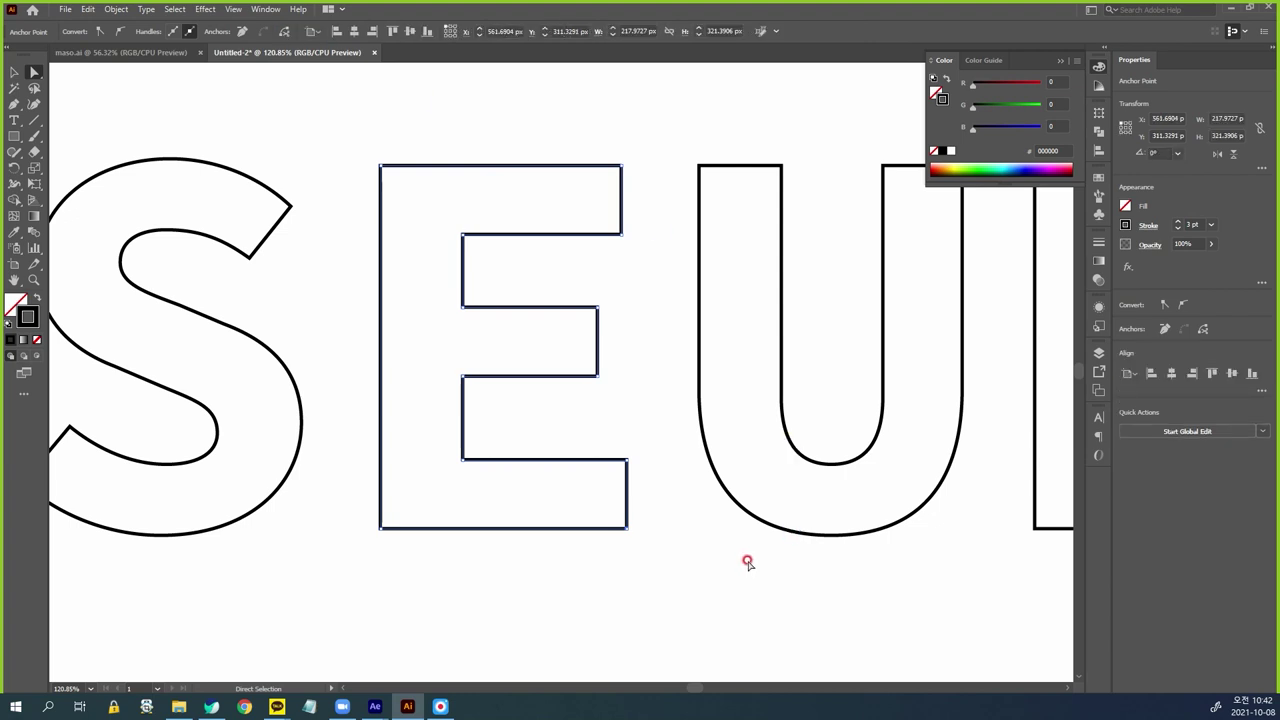
left_click(645, 176)
left_click(621, 167)
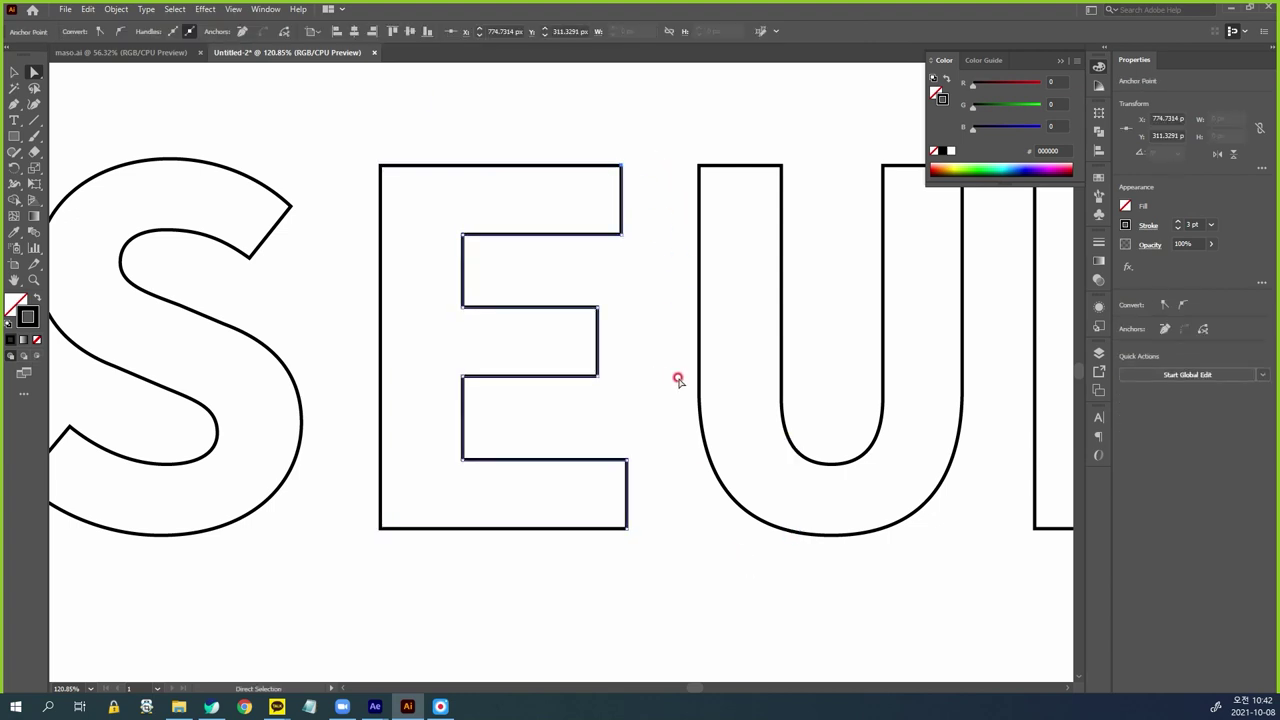
key("v")
mouse_move(629, 177)
left_mouse_down()
mouse_move(635, 218)
mouse_move(608, 231)
mouse_move(457, 240)
mouse_move(476, 302)
mouse_move(590, 325)
left_mouse_up()
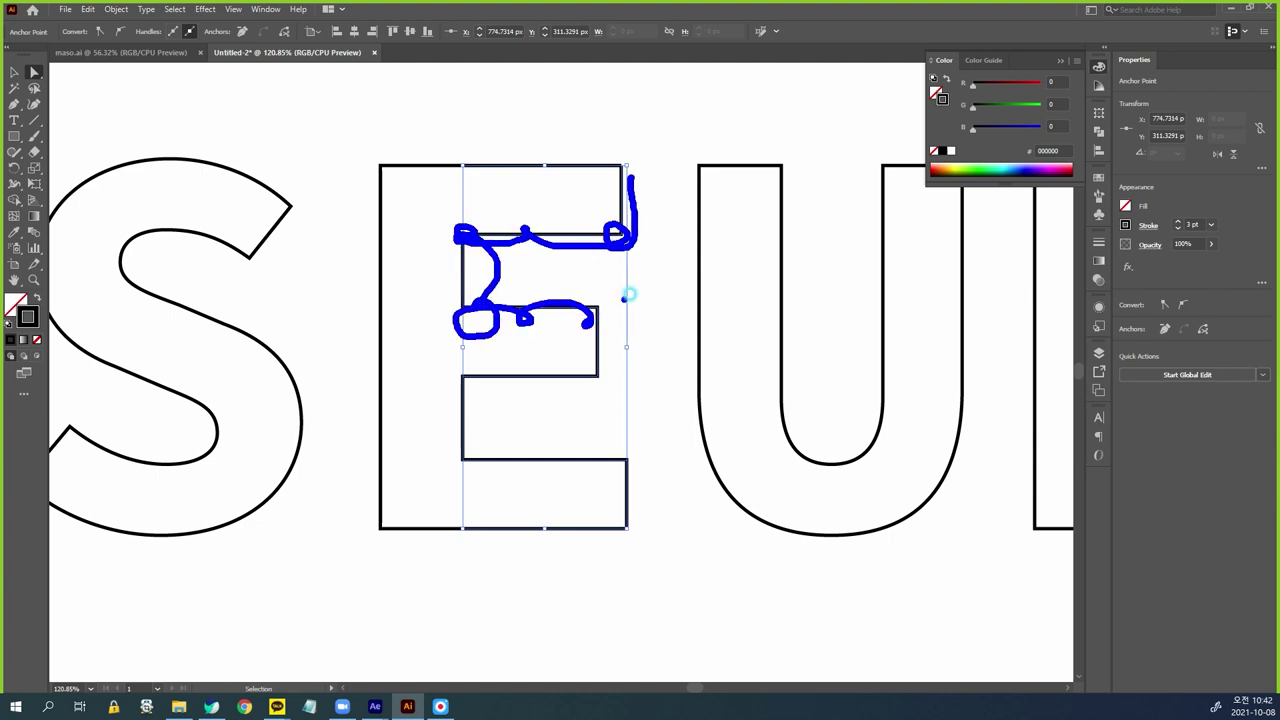
key("Escape")
key("a")
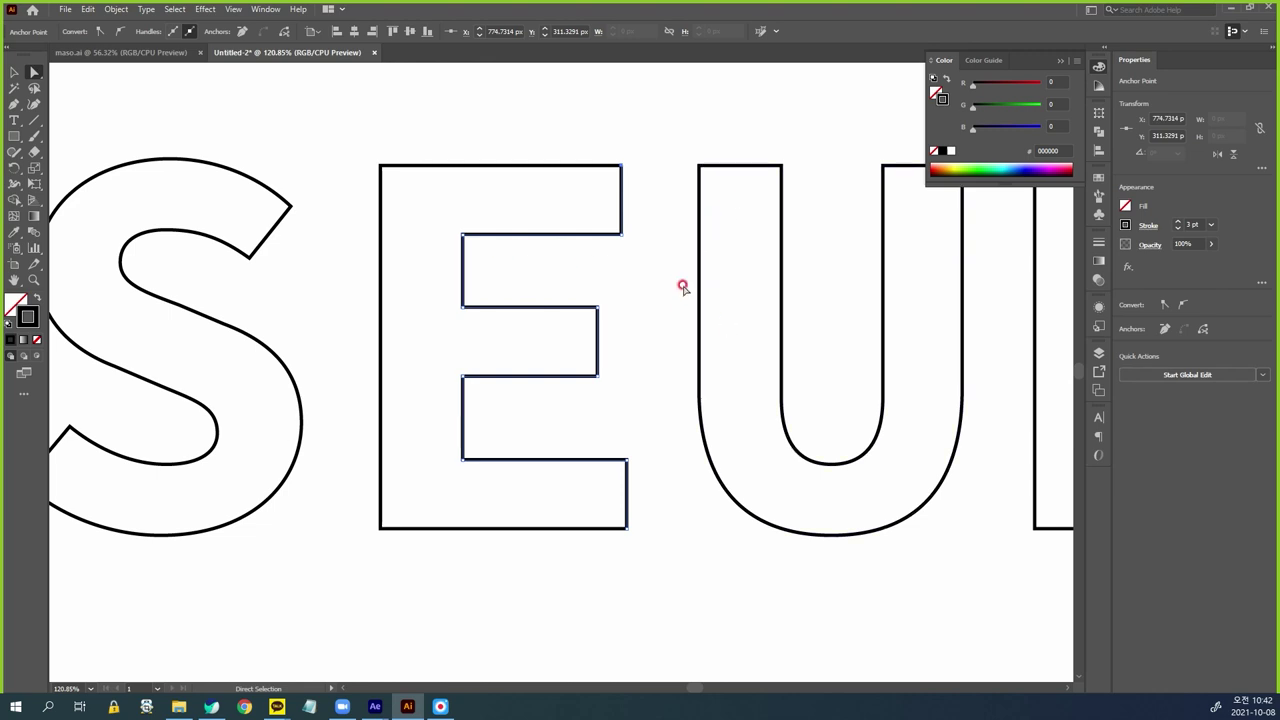
Extend the ends of the E's inner path vertically, straight up to Y 154 px and straight down below the letter
scroll(715, 302, "up", 1)
scroll(715, 302, "up", 1)
left_click_drag(620, 277, 620, 100)
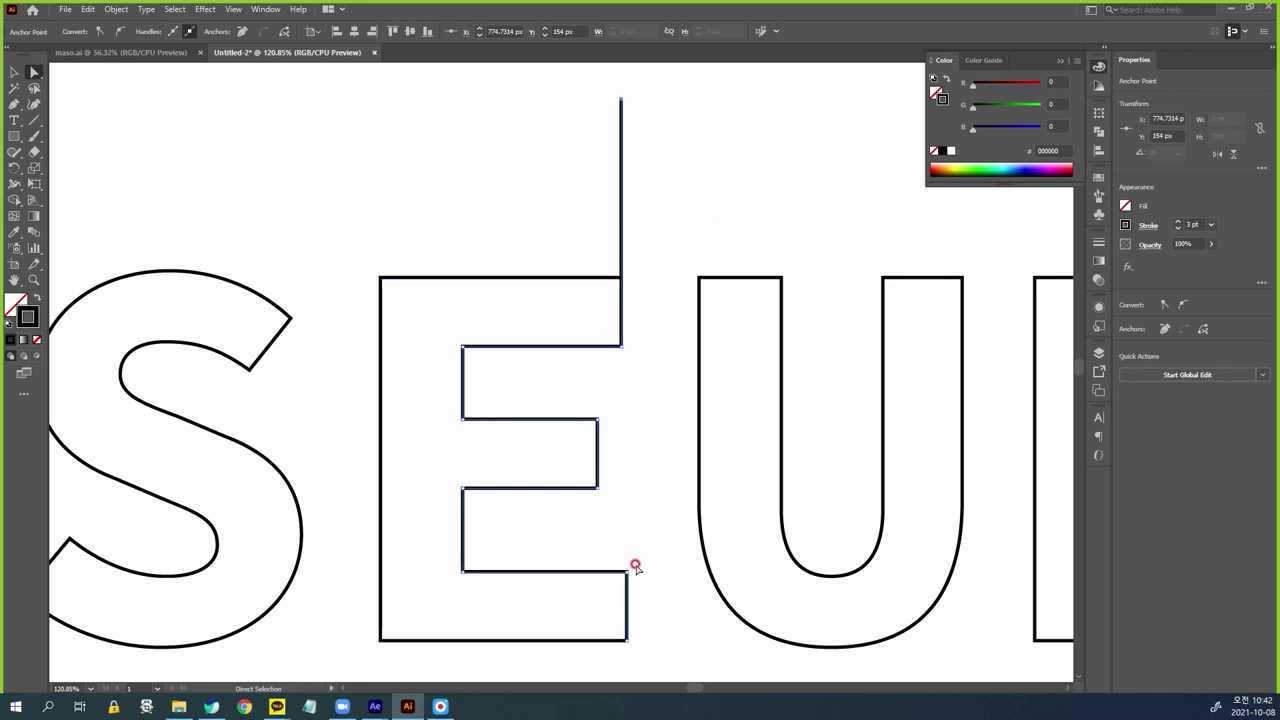
scroll(663, 229, "down", 5)
left_click_drag(620, 381, 620, 626)
Extend both ends of the E's outer path horizontally across the letter U, the lower end to X 977 px
left_click(606, 366)
left_click(580, 382)
left_click(691, 463)
left_click_drag(621, 379, 843, 381)
scroll(730, 250, "up", 5)
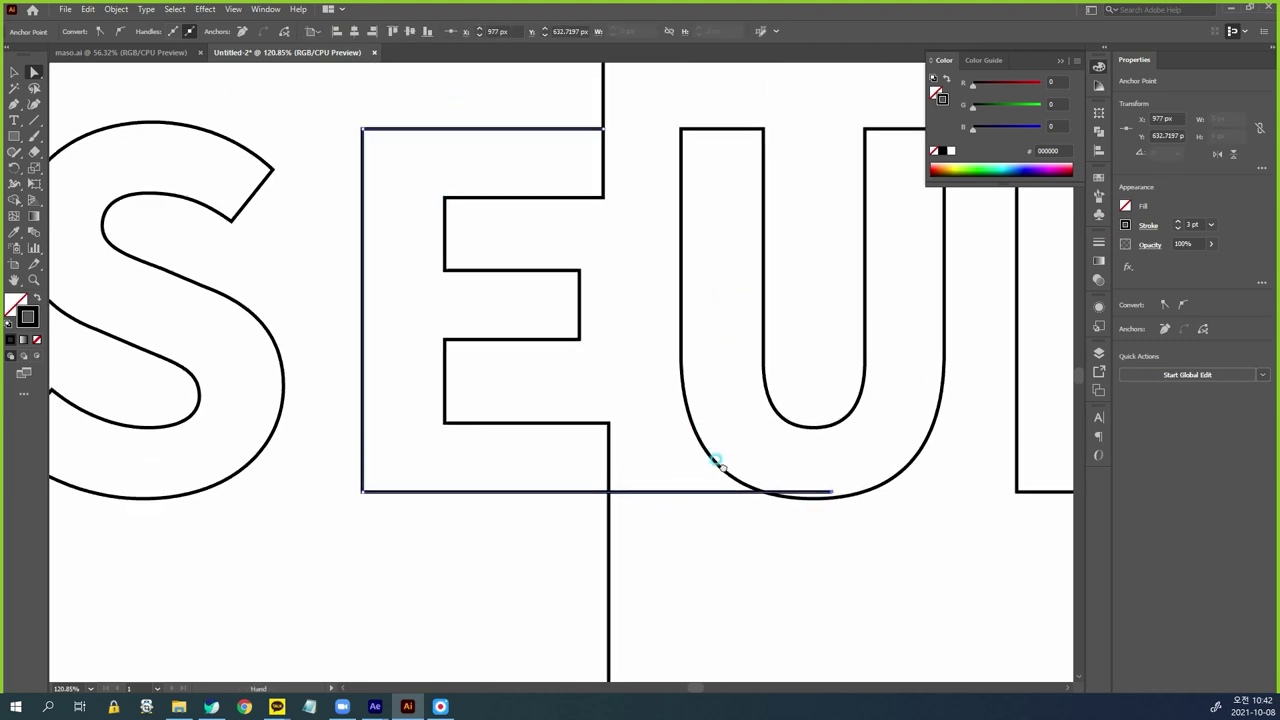
left_click_drag(613, 294, 826, 300)
left_click(128, 101)
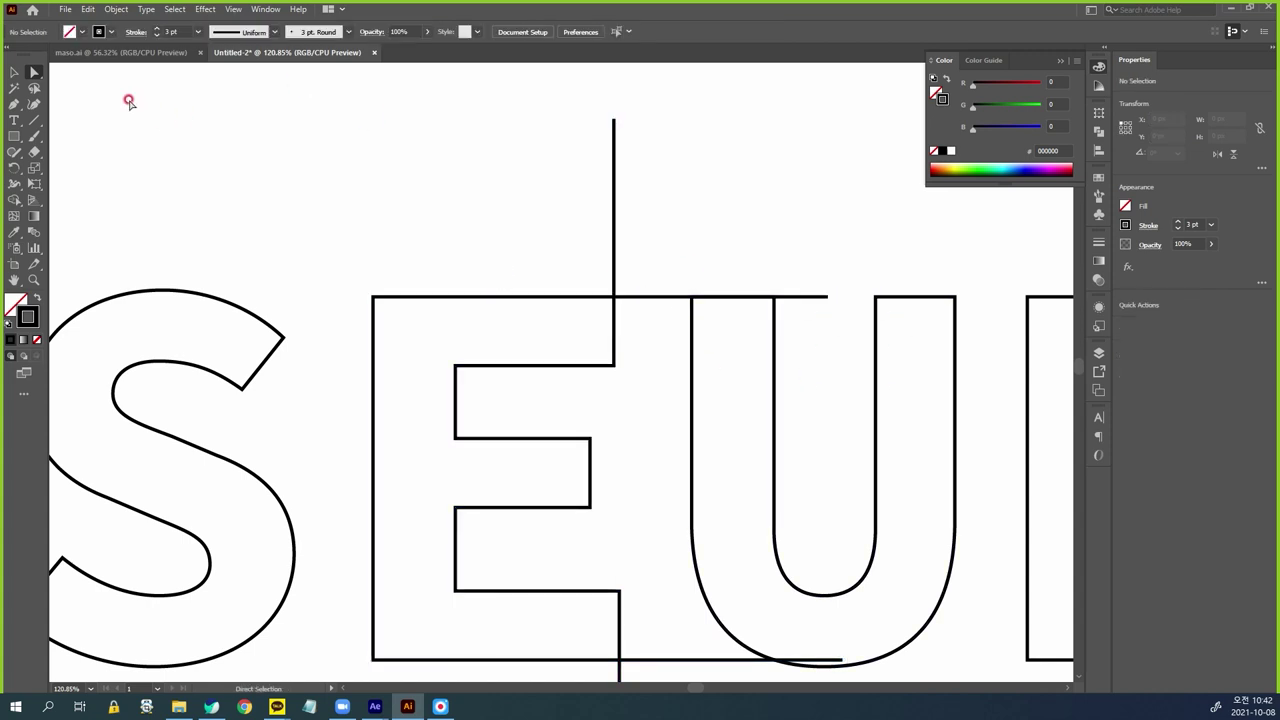
Select the whole extended letter E and change its stroke color to blue, 0000FF
left_click(16, 73)
left_click_drag(686, 391, 723, 249)
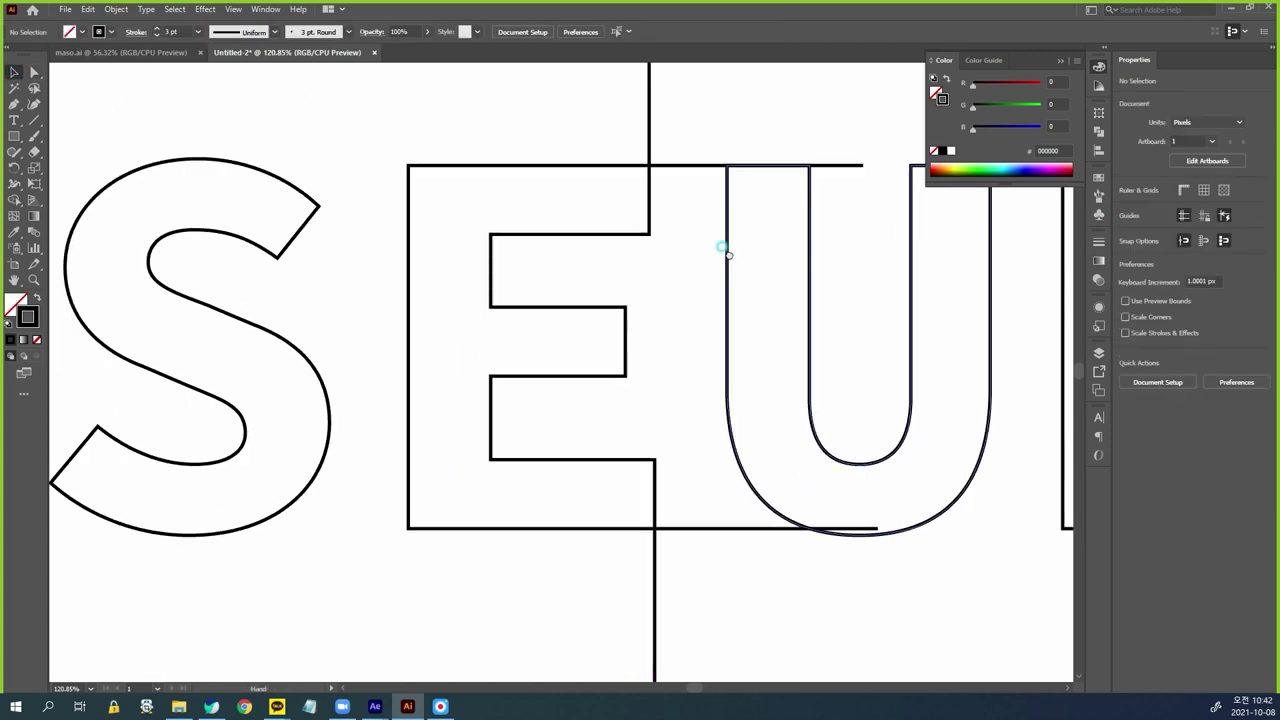
left_click_drag(648, 355, 580, 380)
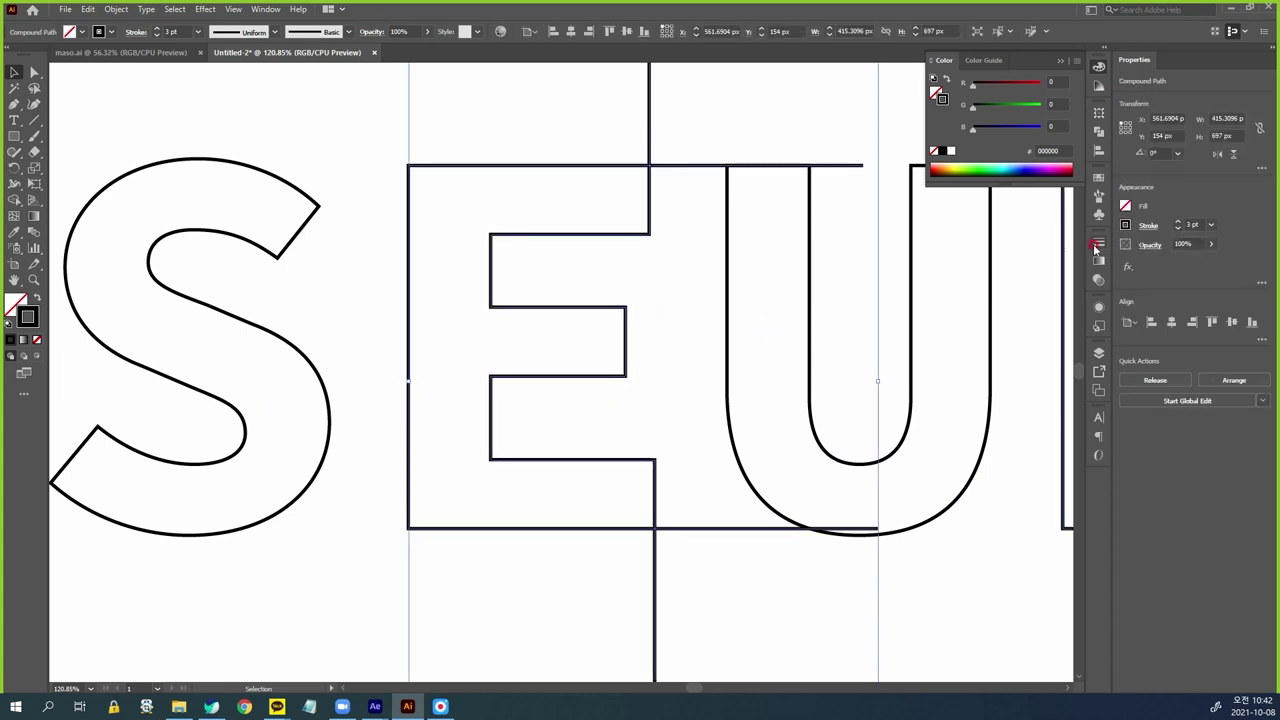
left_click(1125, 225)
left_click(1053, 272)
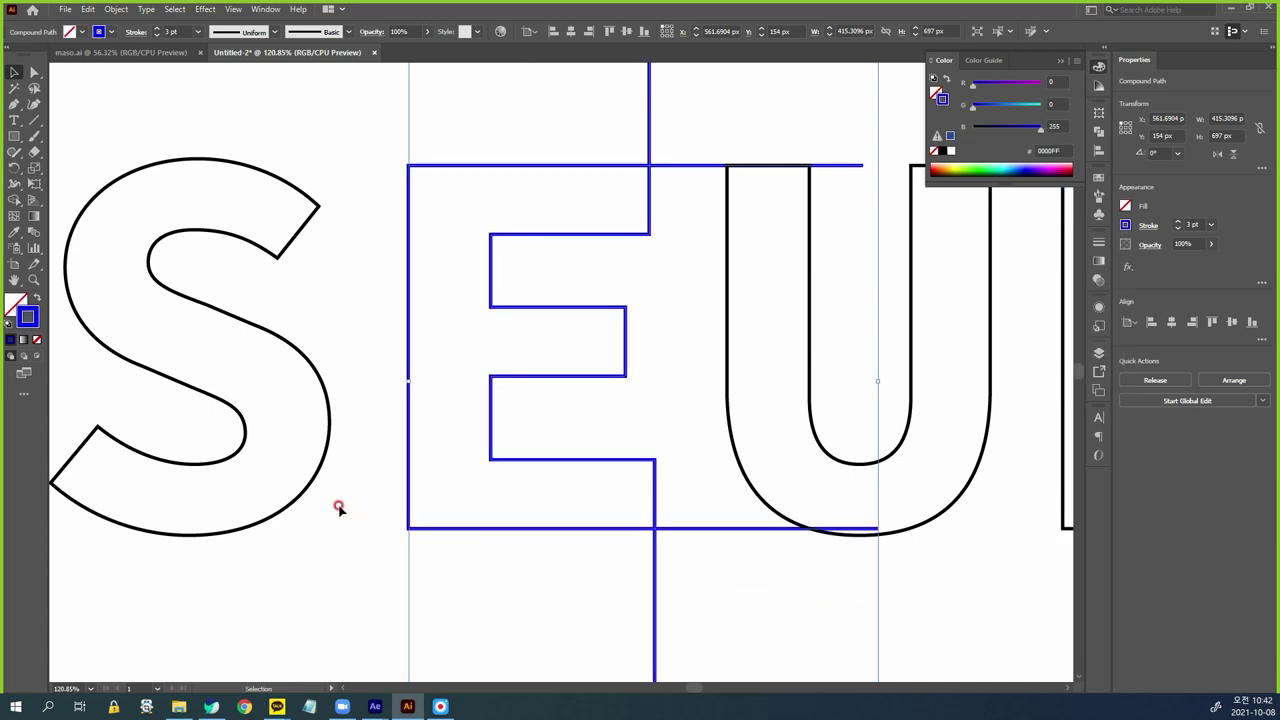
left_click_drag(594, 369, 84, 399)
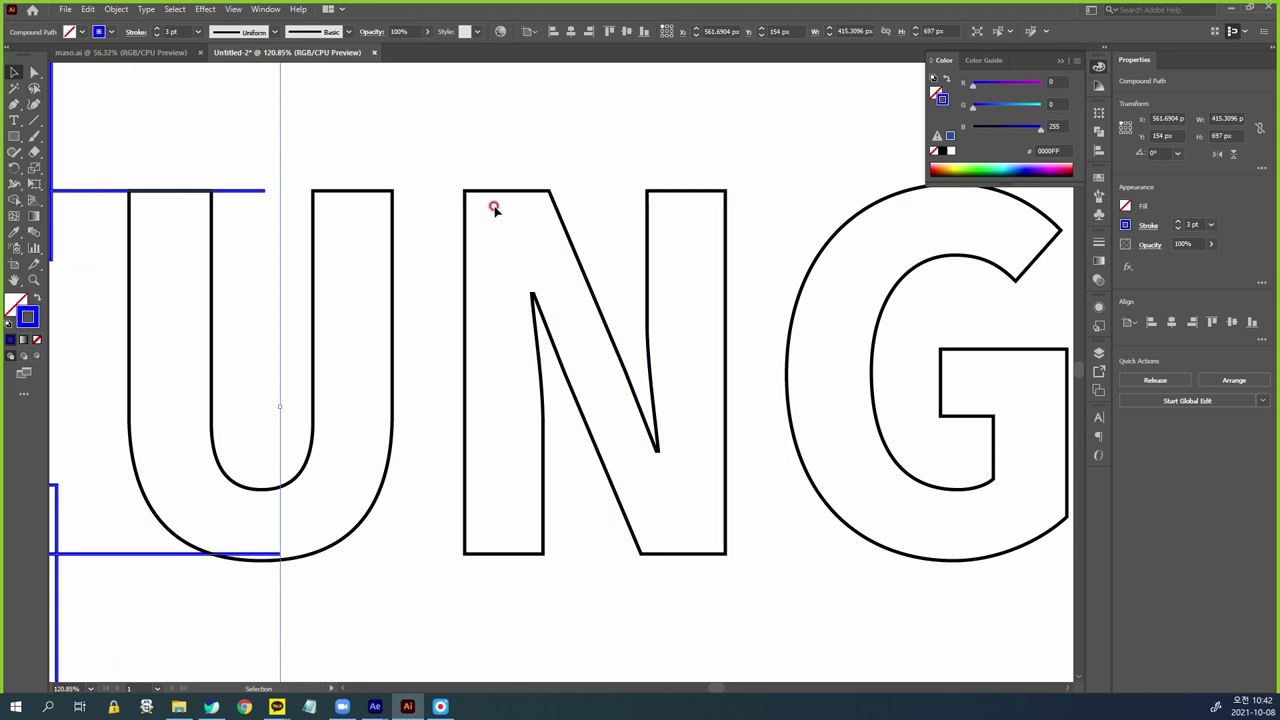
key("a")
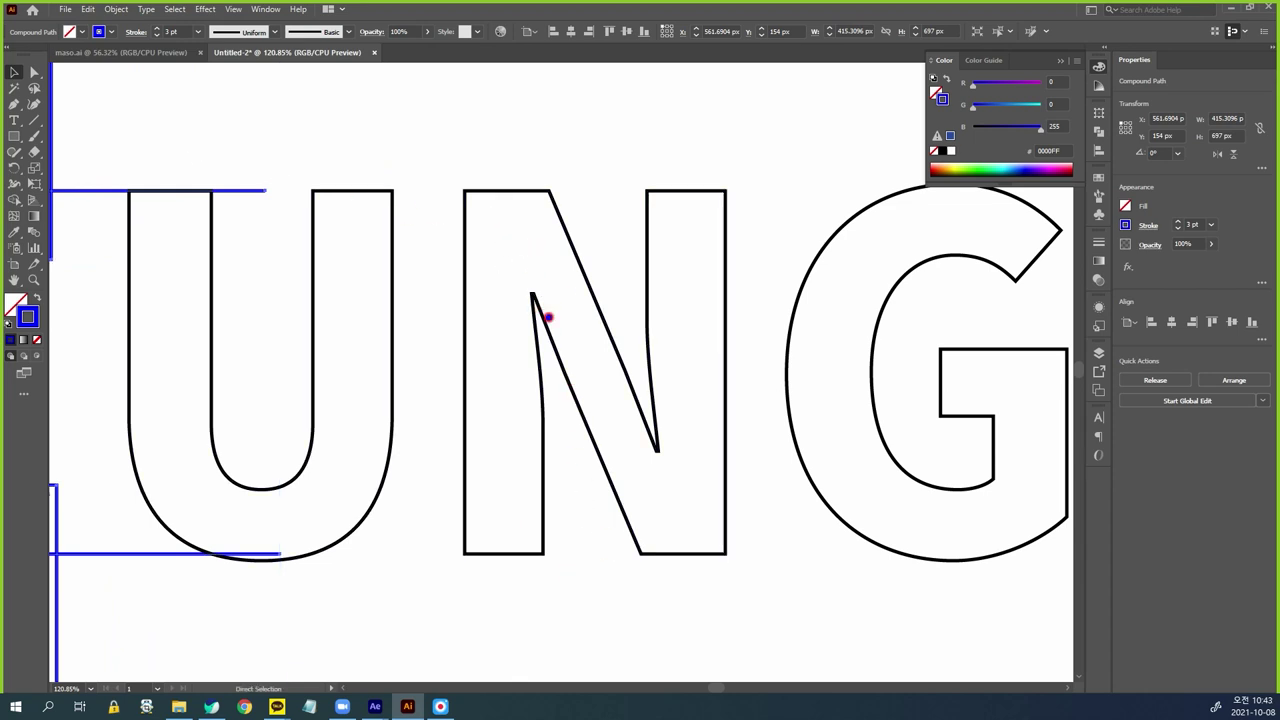
mouse_move(462, 65)
left_mouse_down()
mouse_move(477, 534)
mouse_move(551, 552)
mouse_move(550, 298)
mouse_move(646, 555)
mouse_move(1042, 556)
left_mouse_up()
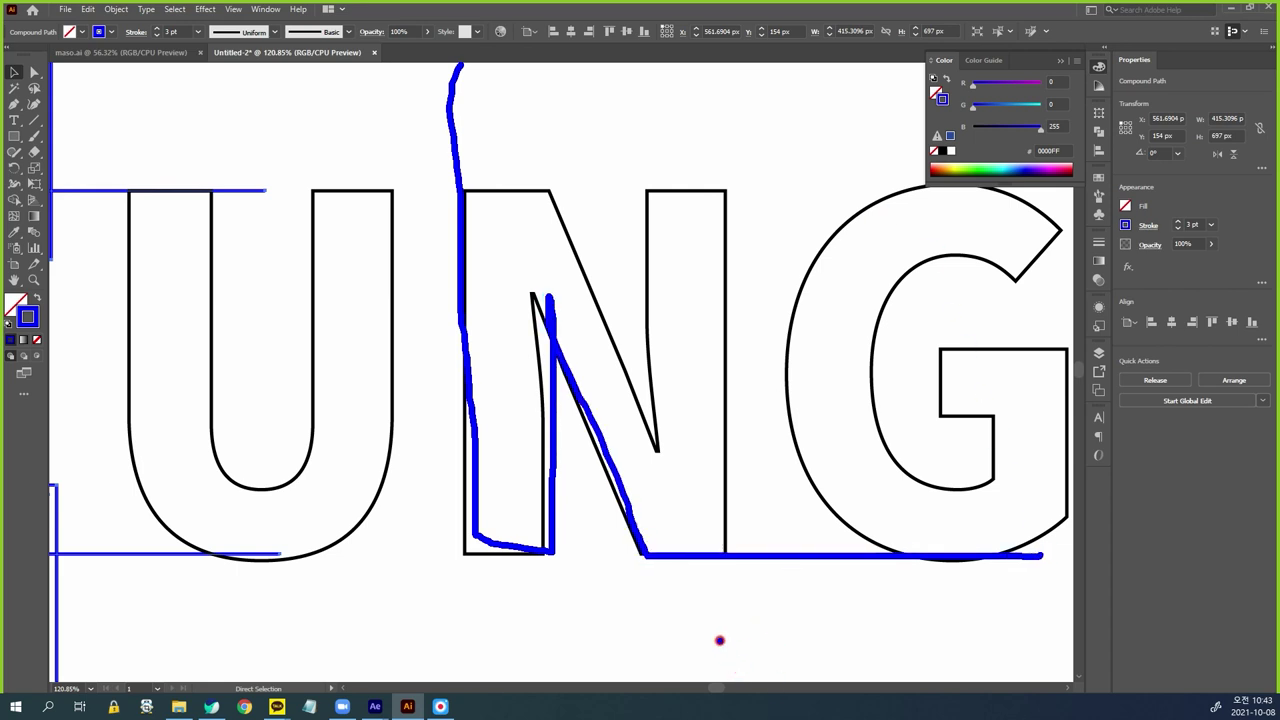
mouse_move(726, 655)
left_mouse_down()
mouse_move(712, 254)
mouse_move(626, 214)
mouse_move(551, 271)
mouse_move(292, 197)
left_mouse_up()
mouse_move(486, 162)
left_mouse_down()
mouse_move(491, 188)
mouse_move(426, 157)
left_mouse_up()
mouse_move(697, 522)
left_mouse_down()
mouse_move(694, 560)
mouse_move(711, 541)
left_mouse_up()
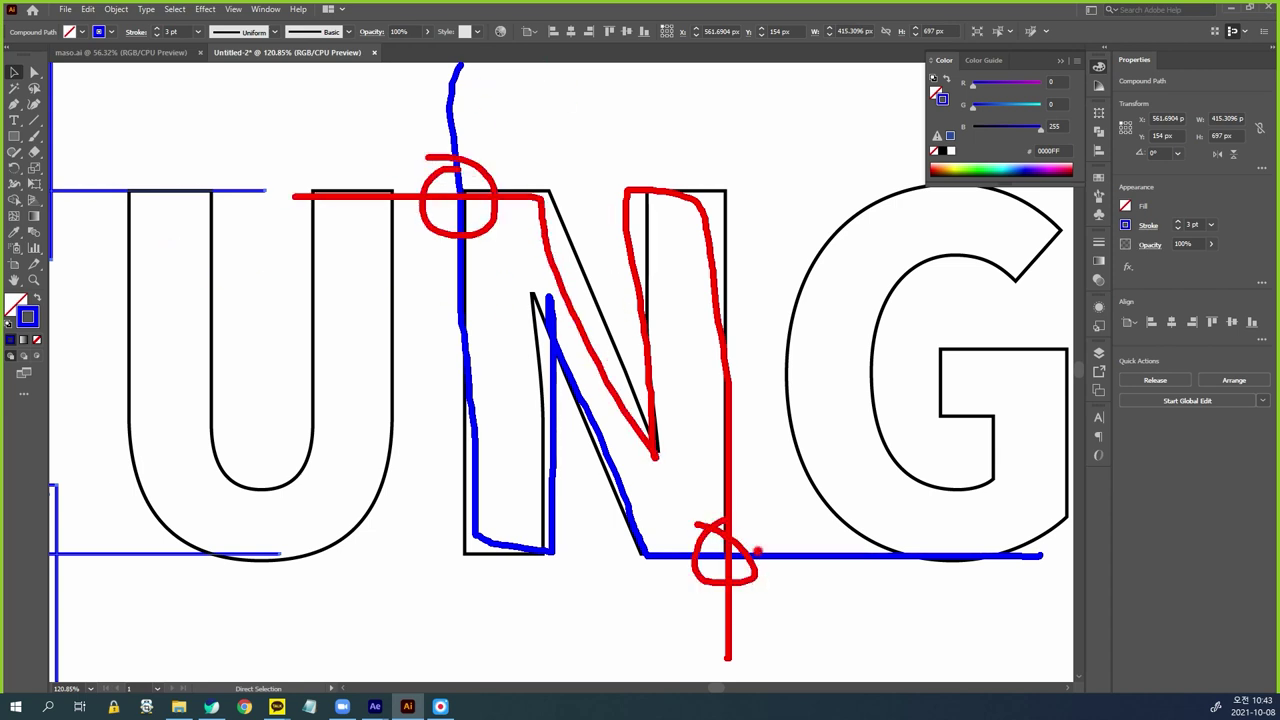
Cut the letter N's path at its upper-left and lower-right corner anchor points, splitting it into two open pieces
key("Escape")
left_click(40, 70)
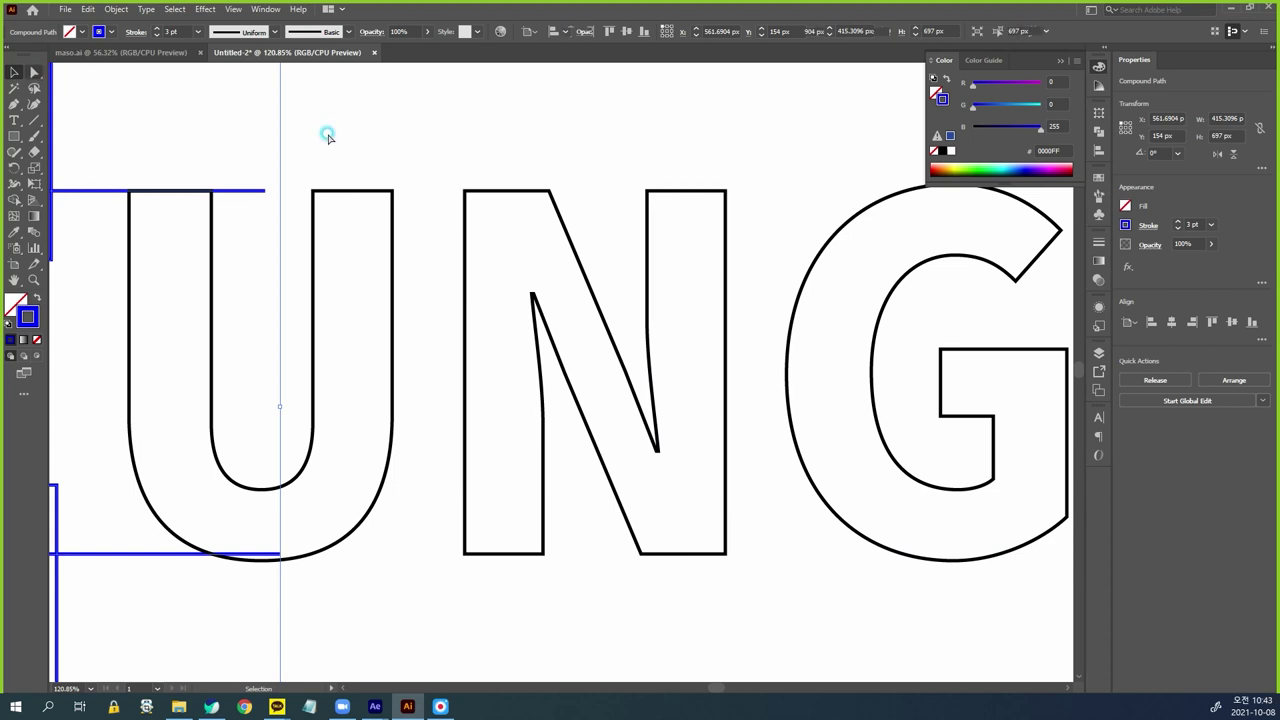
left_click_drag(457, 184, 488, 211)
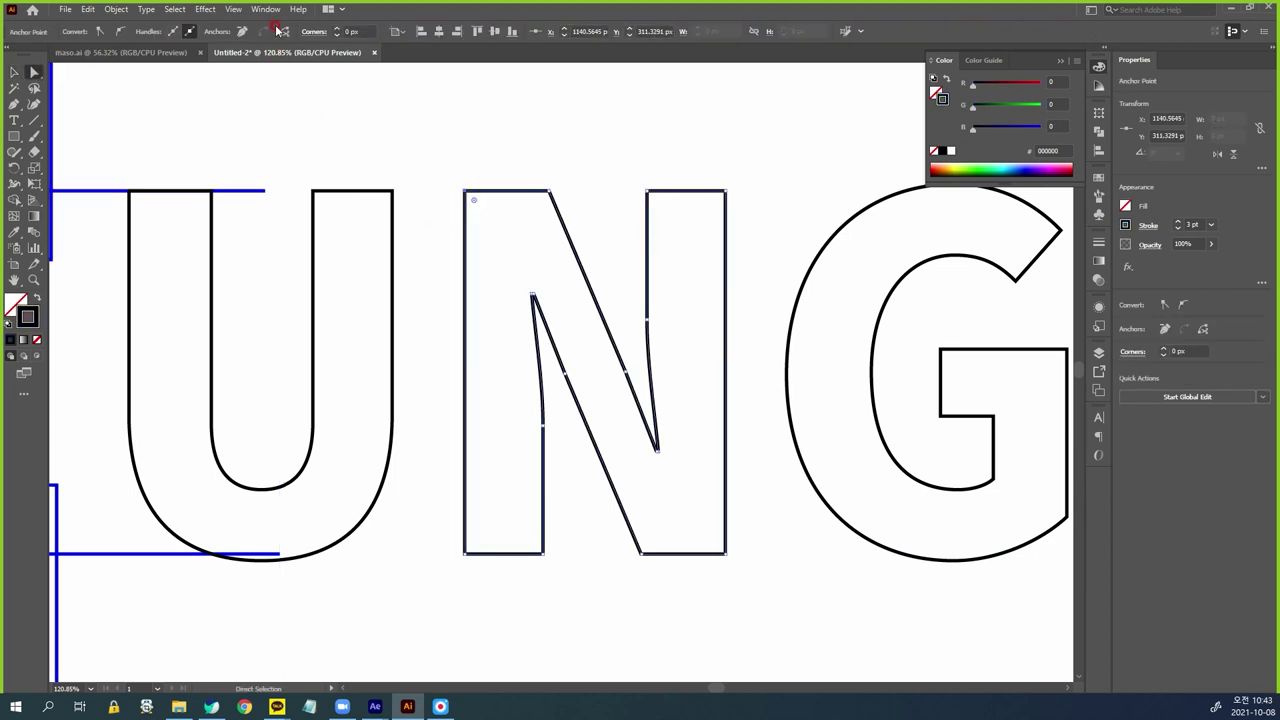
left_click(283, 31)
left_click_drag(714, 575, 763, 531)
left_click(636, 540)
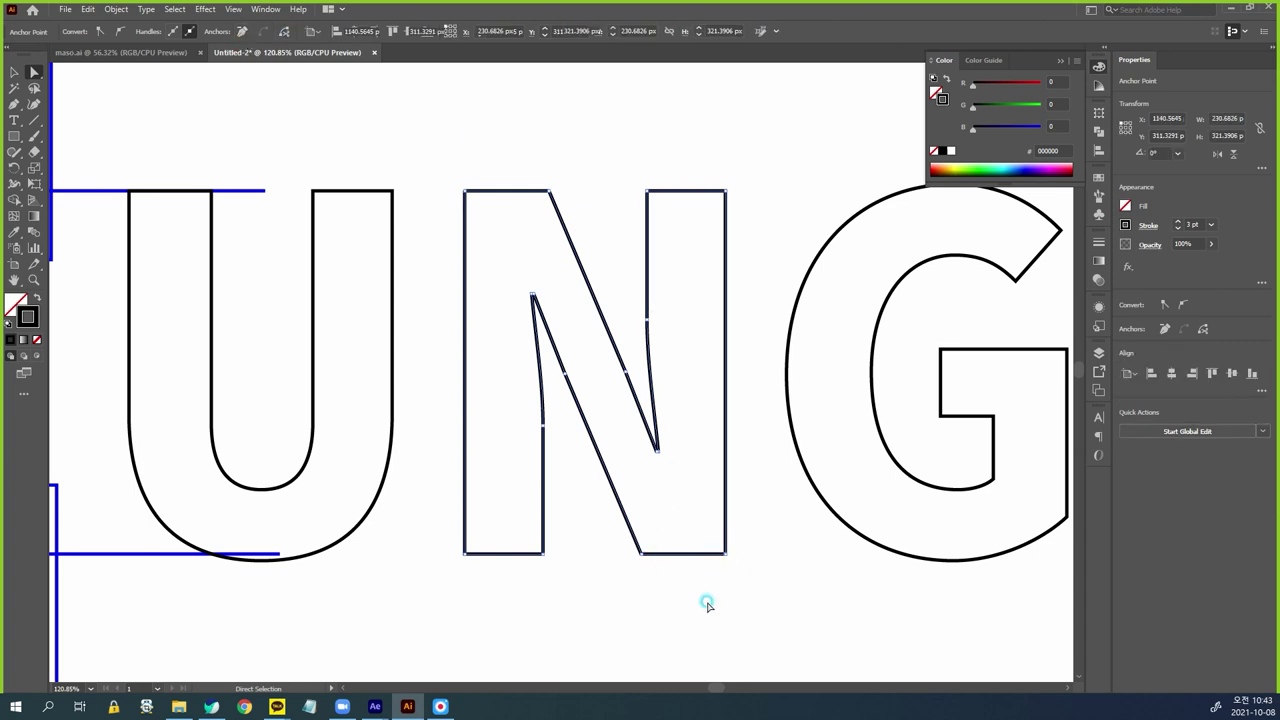
Extend the N's upper-right path, its lower end straight down to Y 883 px and its upper-left end horizontally across the U to X 904 px
left_click(724, 556)
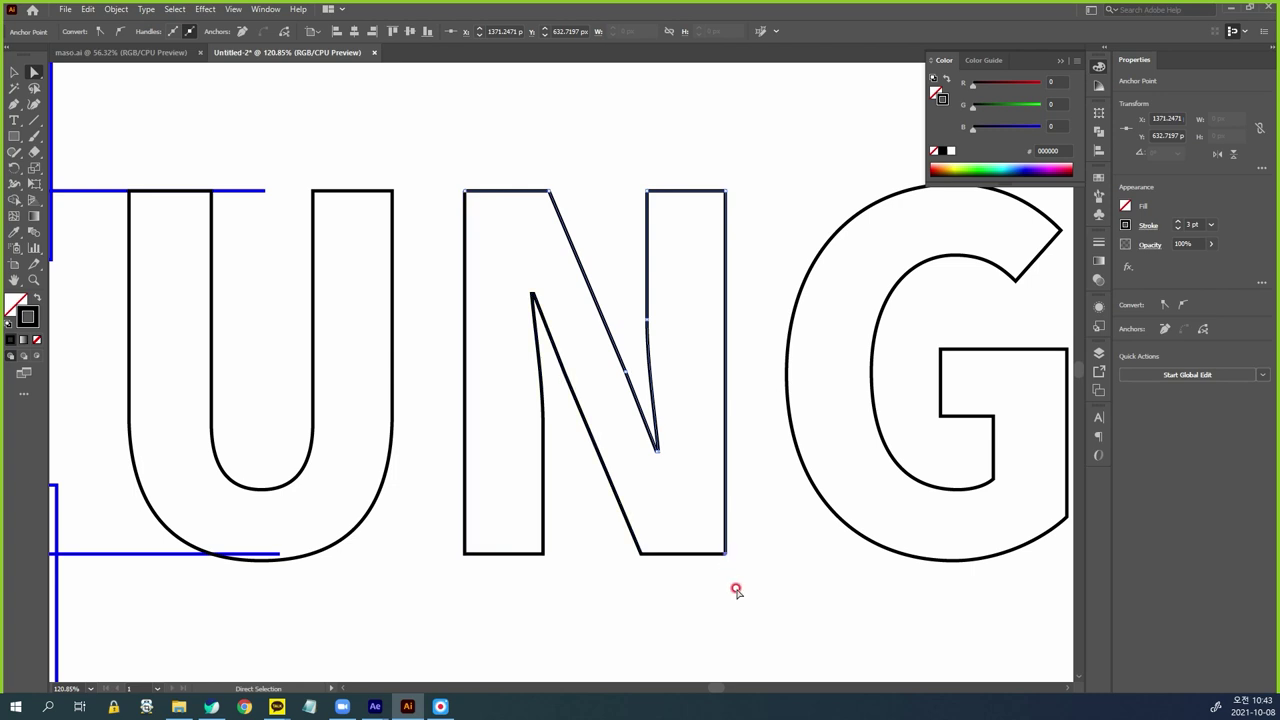
left_click_drag(725, 554, 727, 650)
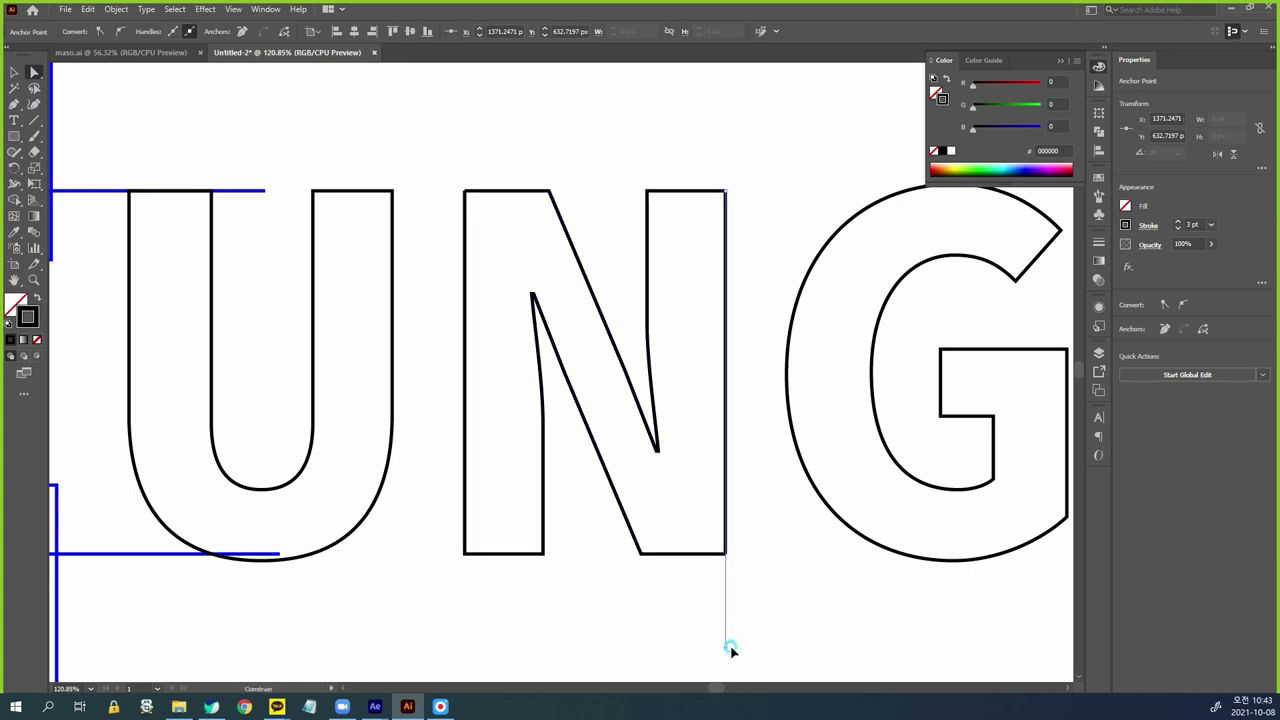
key("ctrl+minus")
key("ctrl+minus")
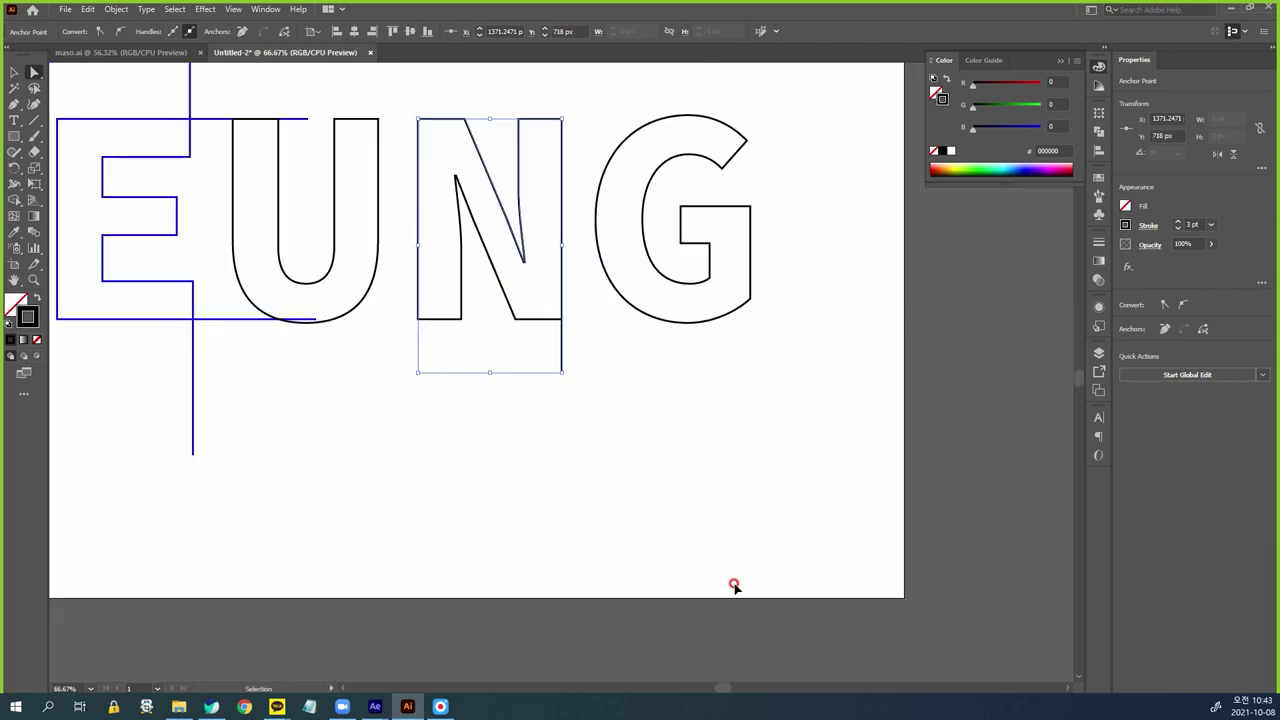
left_click_drag(560, 371, 562, 478)
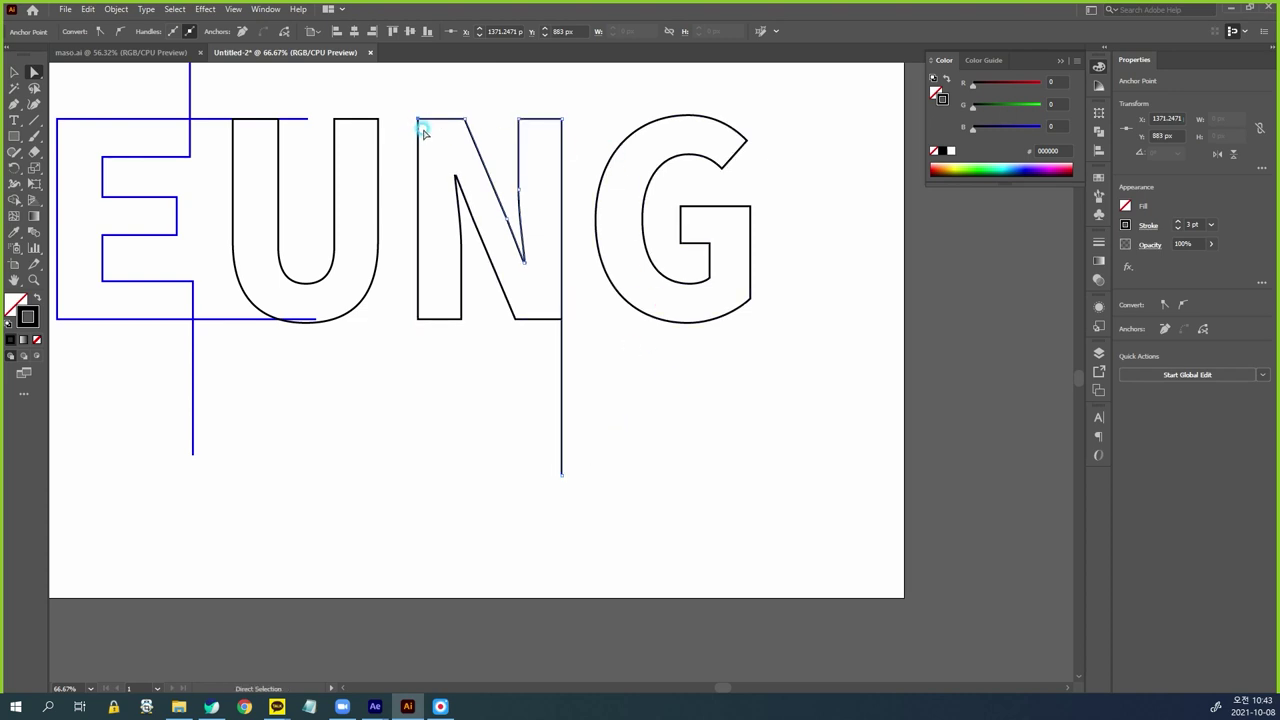
left_click_drag(421, 121, 270, 121)
key("ctrl+z")
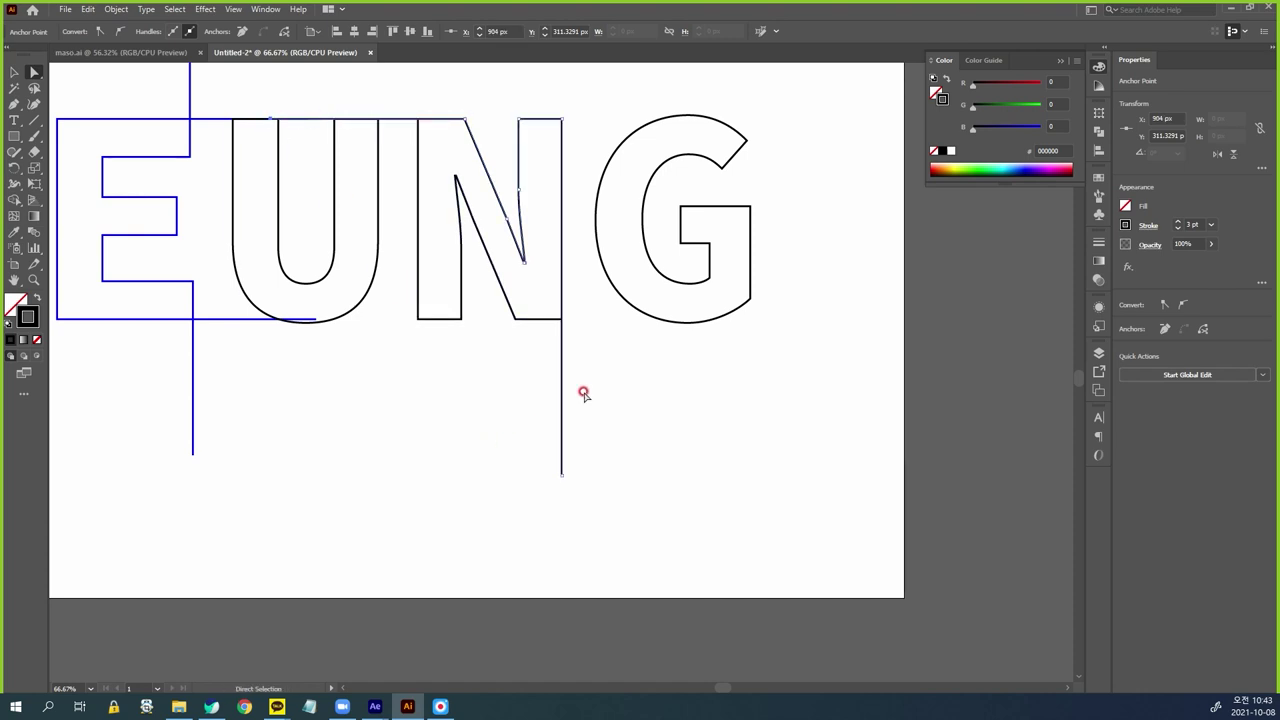
Extend the N's lower-left path, its lower-right end horizontally to X 1558 px and its upper end straight up above the letter to Y 135.5 px
left_click(563, 319)
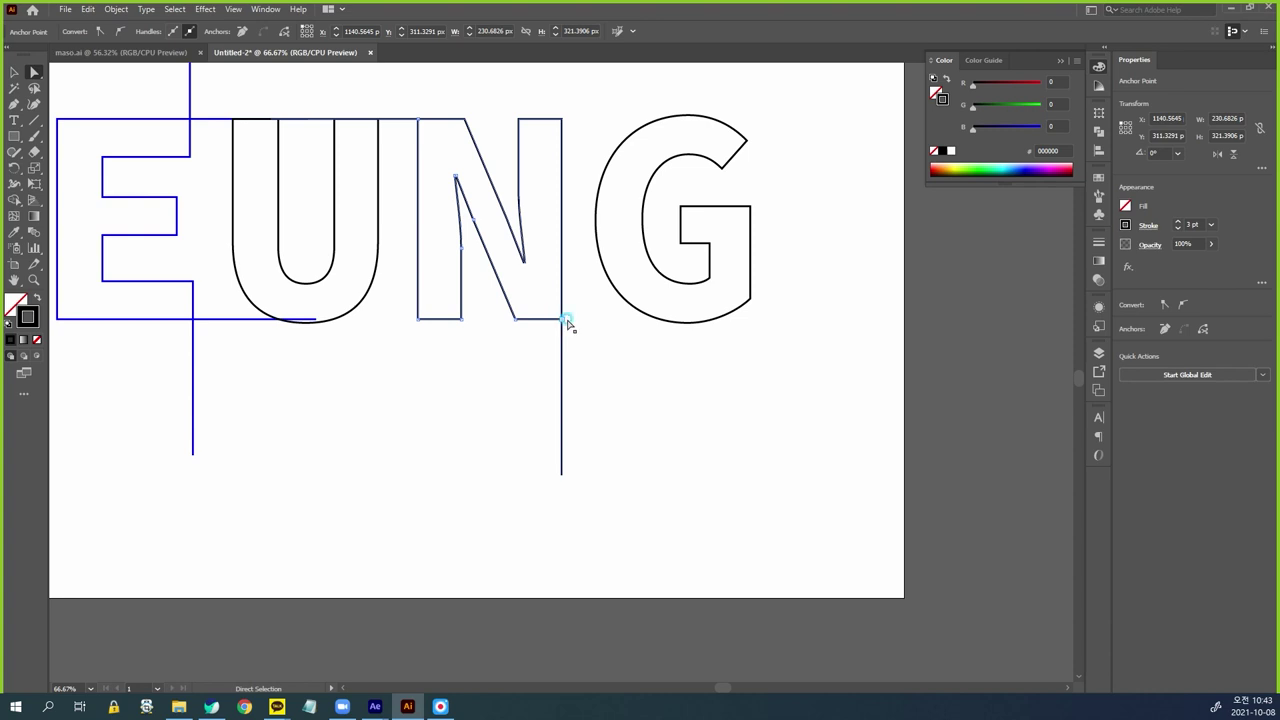
left_click_drag(563, 319, 678, 320)
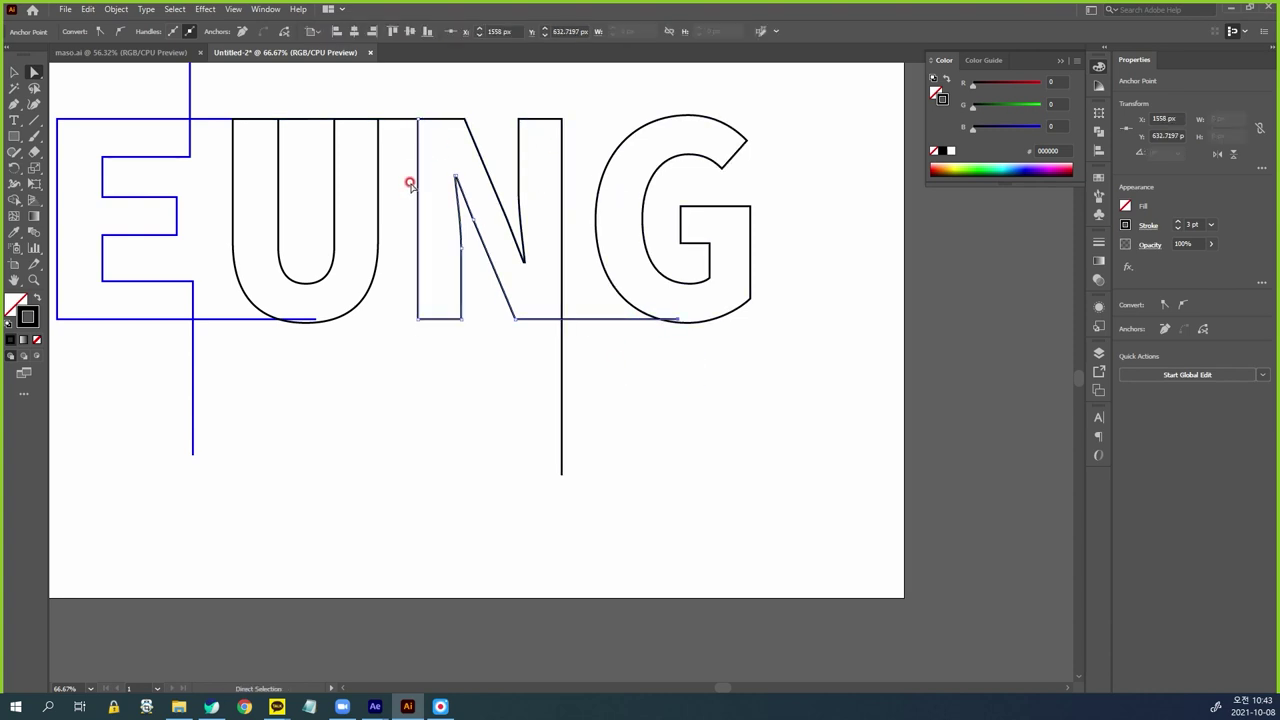
left_click(418, 118)
key("space")
left_click_drag(625, 264, 668, 443)
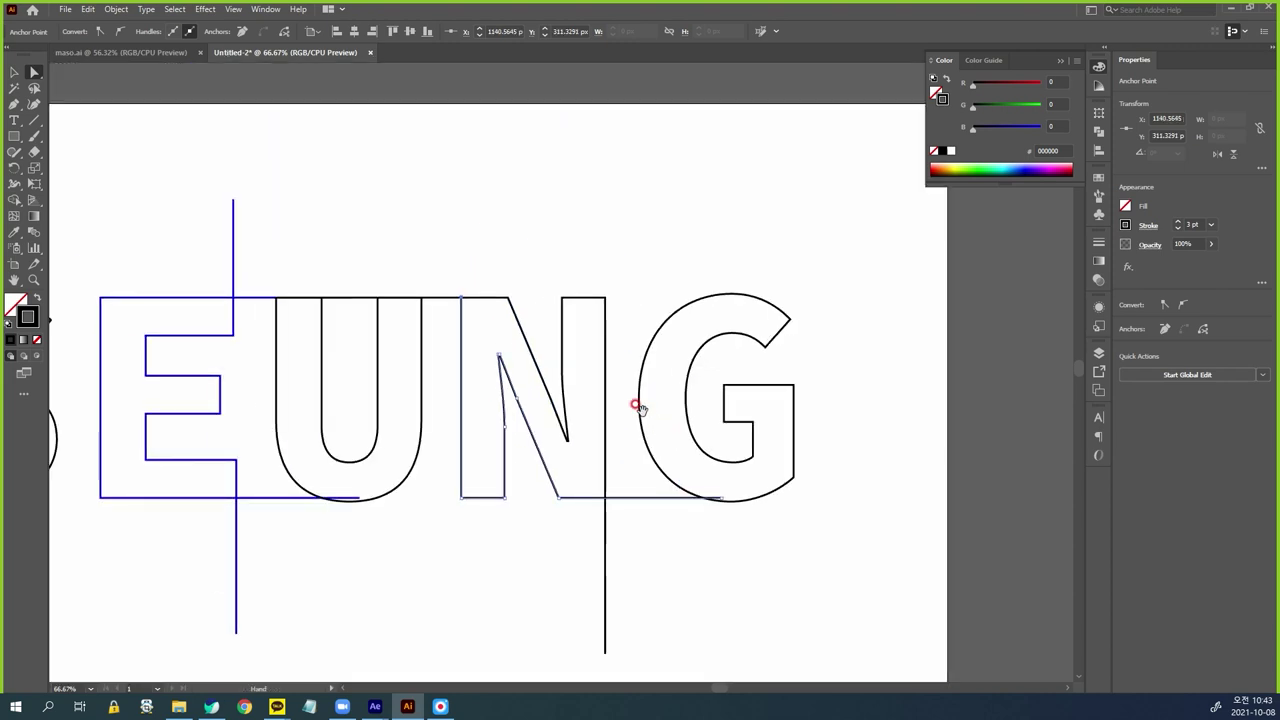
left_click_drag(463, 299, 456, 190)
left_click(545, 536)
Select the whole extended letter N and change its stroke color to red, ED1C24
left_click(33, 68)
left_click(494, 505)
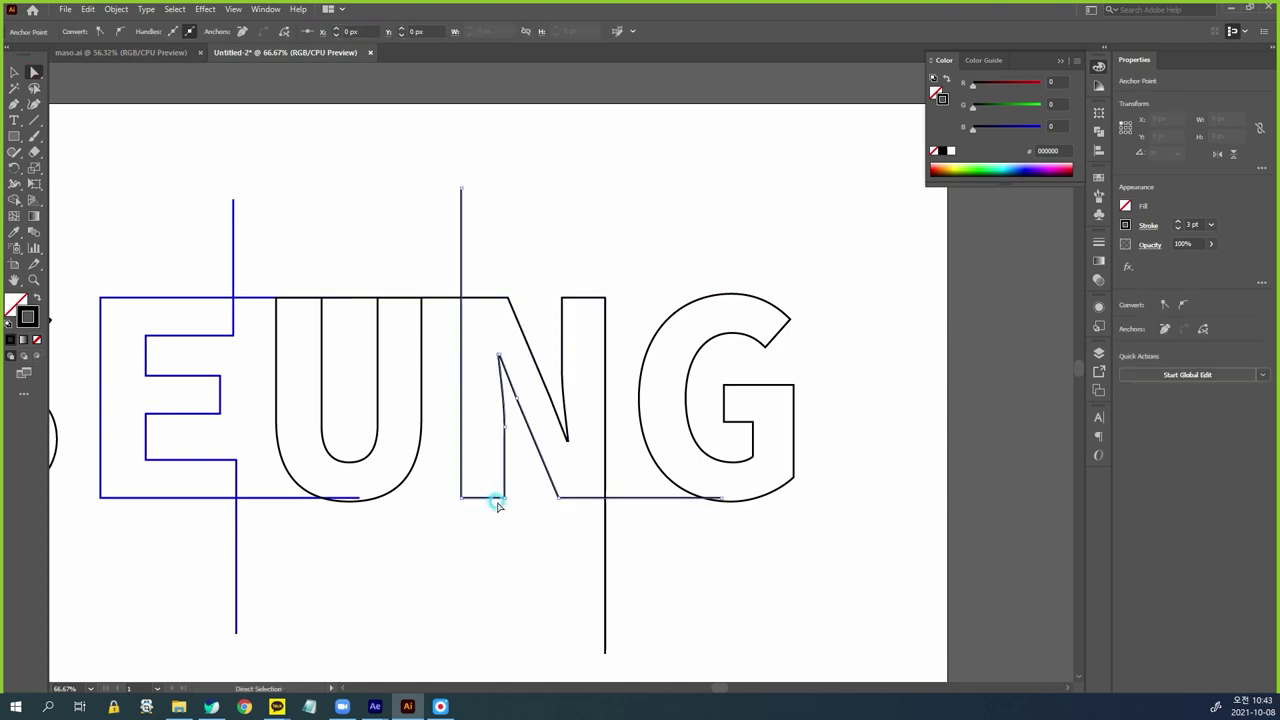
left_click(606, 417)
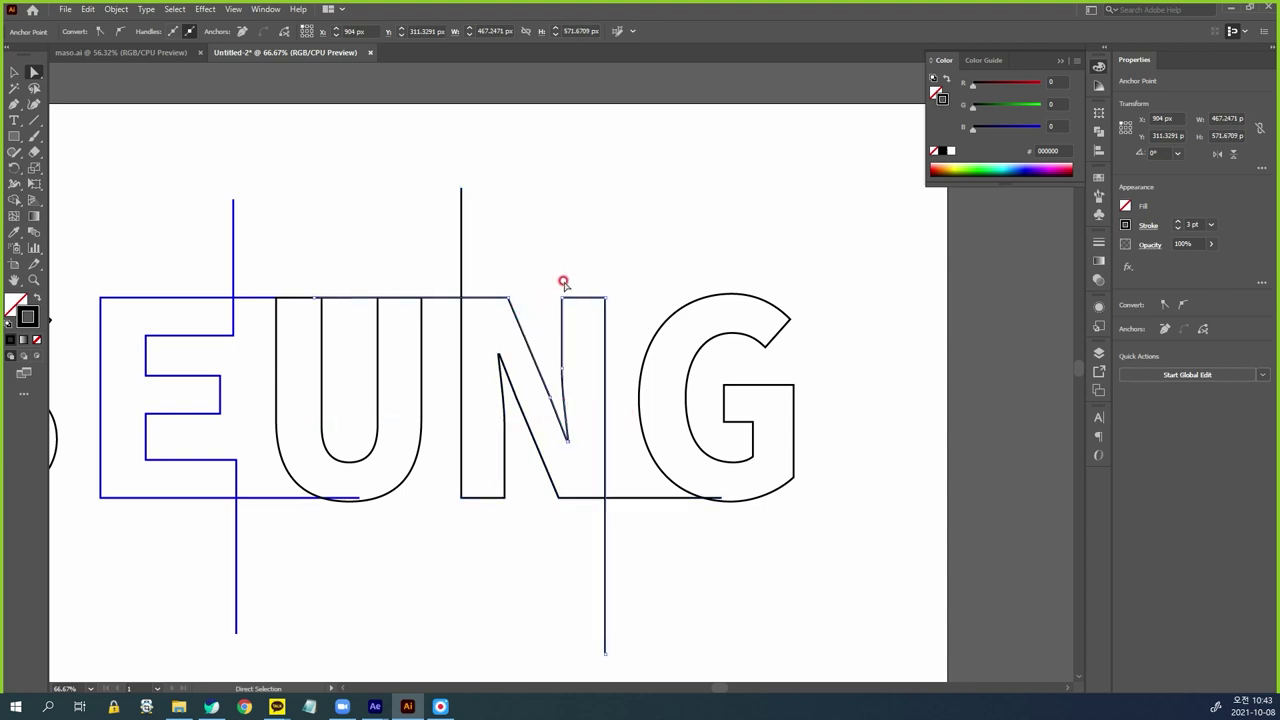
left_click(15, 72)
left_click_drag(622, 536, 514, 462)
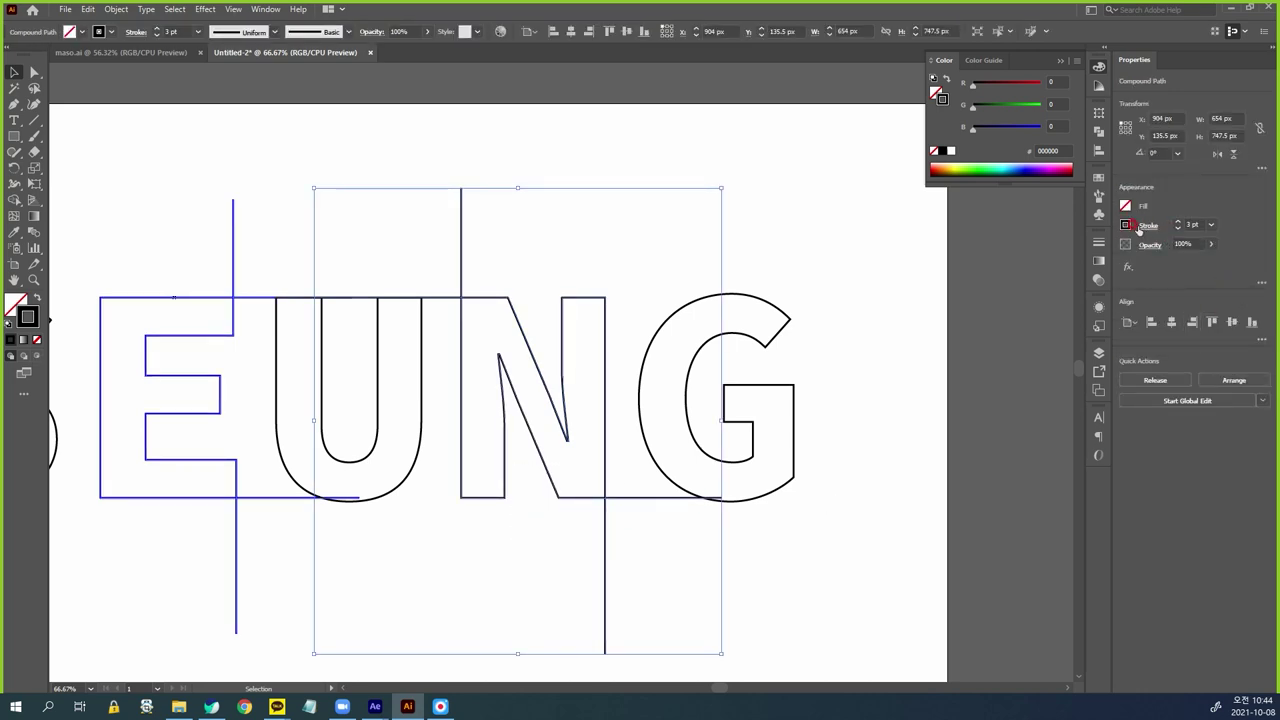
left_click(1126, 226)
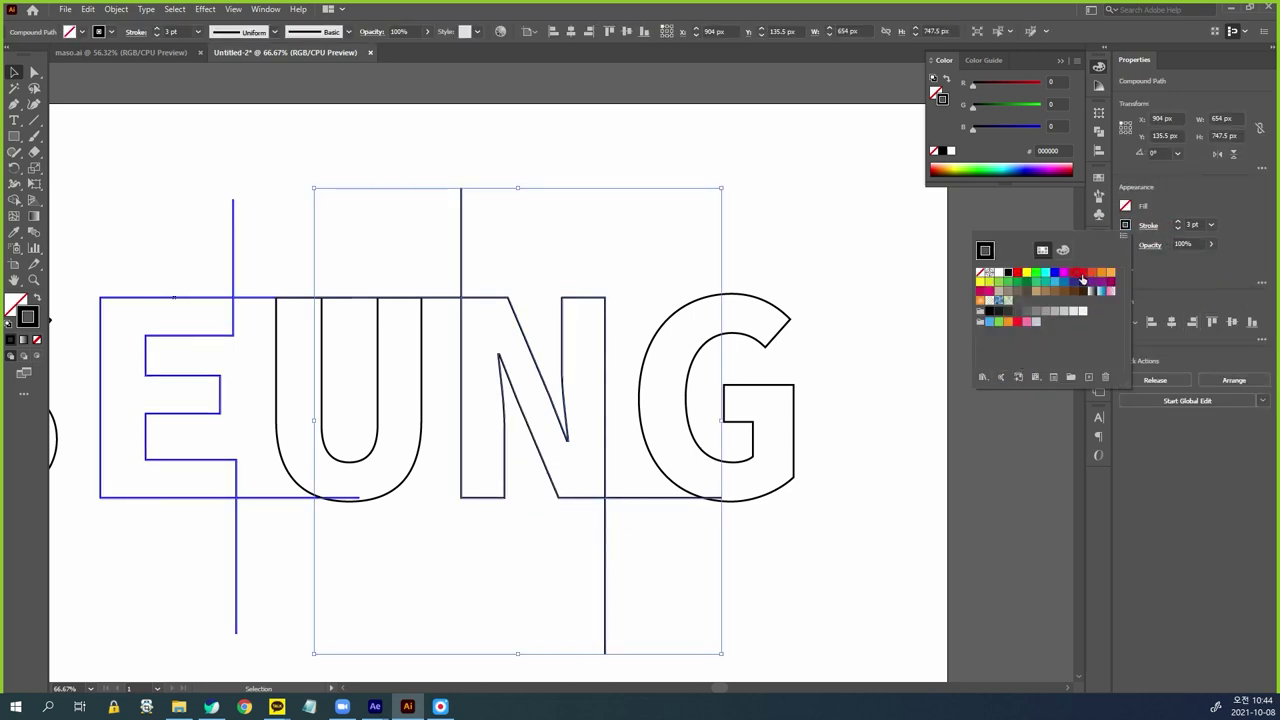
left_click(1084, 278)
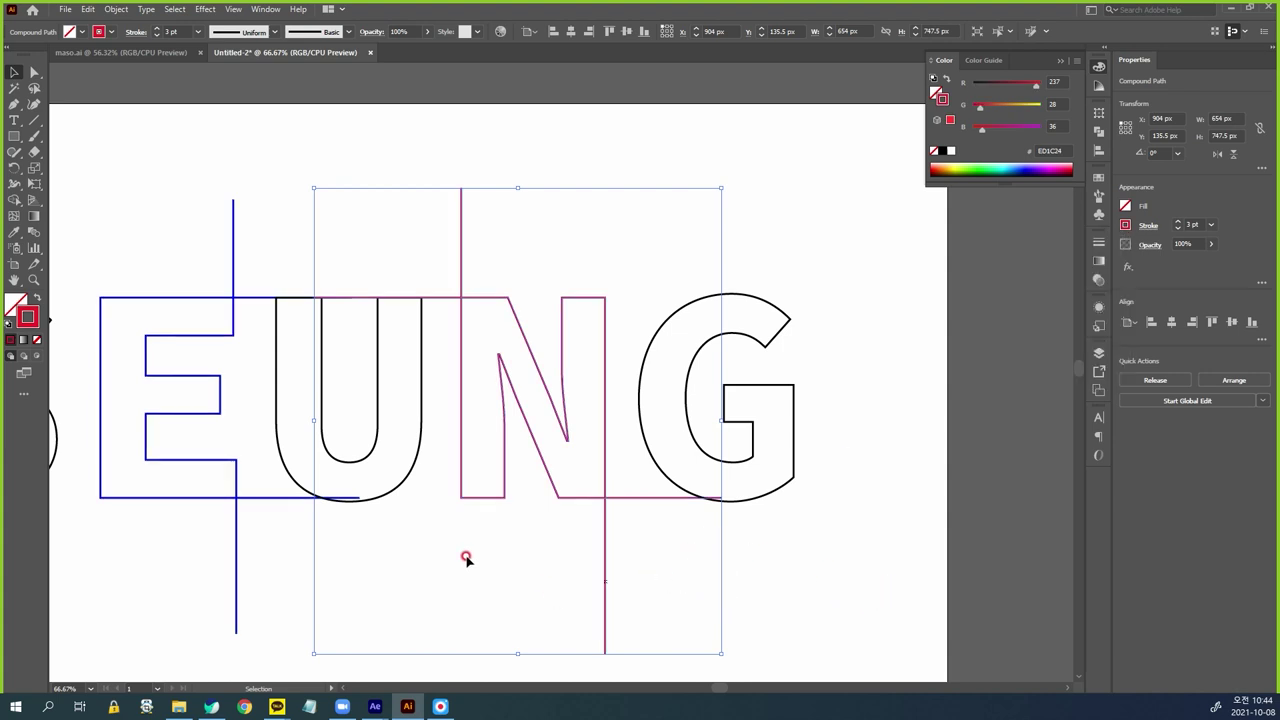
Select the blue E and the red N together and clear both from the canvas
left_click_drag(440, 347, 677, 326)
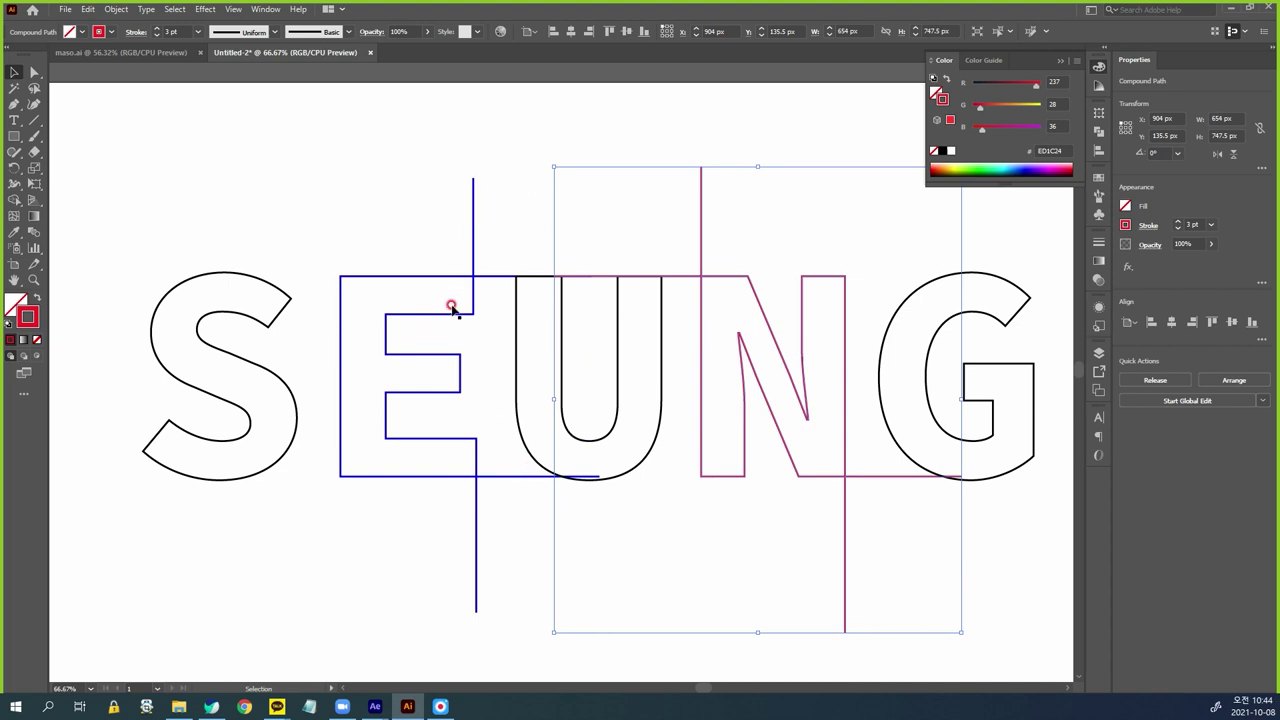
left_click(366, 276)
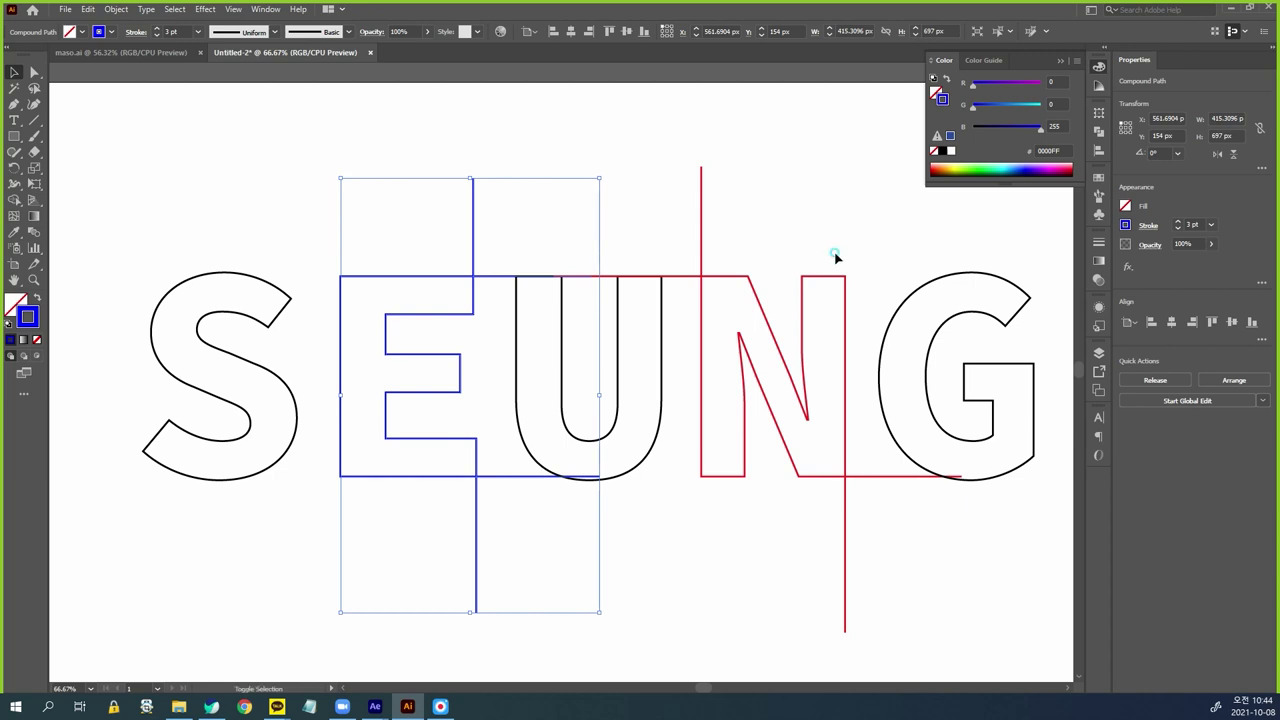
left_click(802, 290, "shift")
key("Delete")
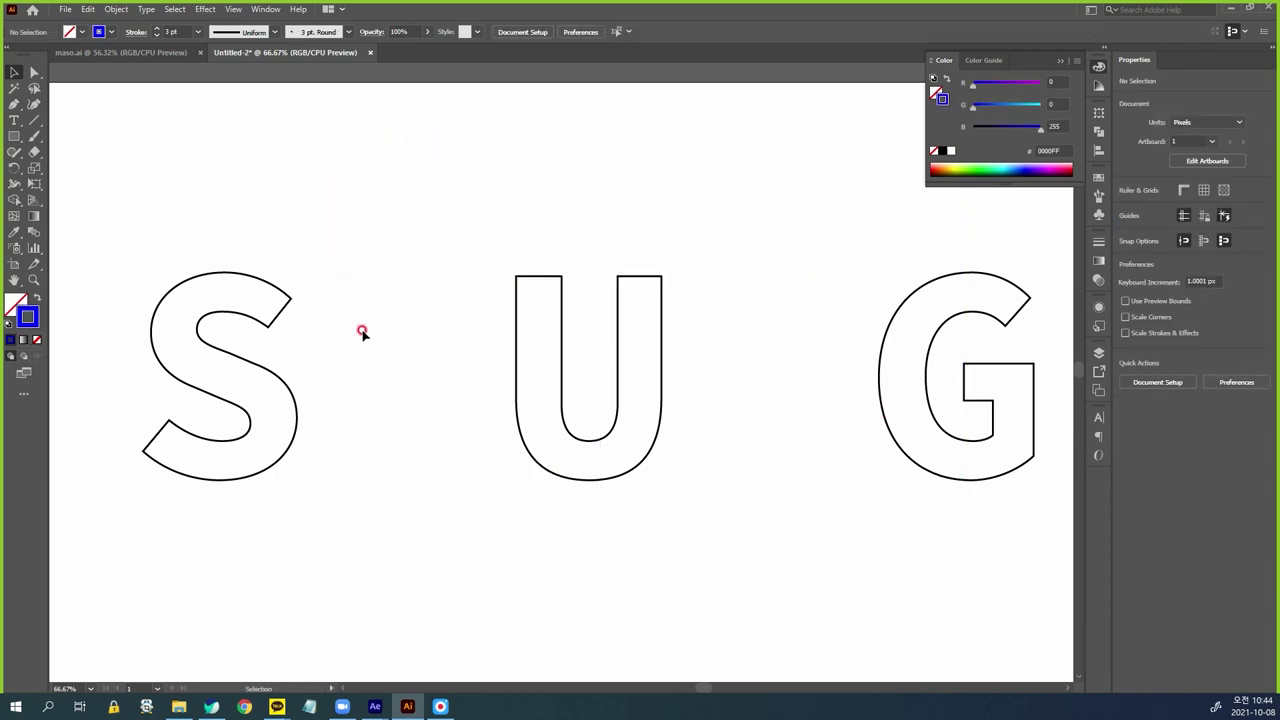
left_click(34, 72)
mouse_move(512, 192)
left_mouse_down()
mouse_move(517, 356)
mouse_move(547, 478)
mouse_move(618, 485)
mouse_move(651, 404)
mouse_move(654, 212)
left_mouse_up()
mouse_move(470, 272)
left_mouse_down()
mouse_move(572, 275)
mouse_move(580, 425)
mouse_move(616, 272)
mouse_move(765, 272)
left_mouse_up()
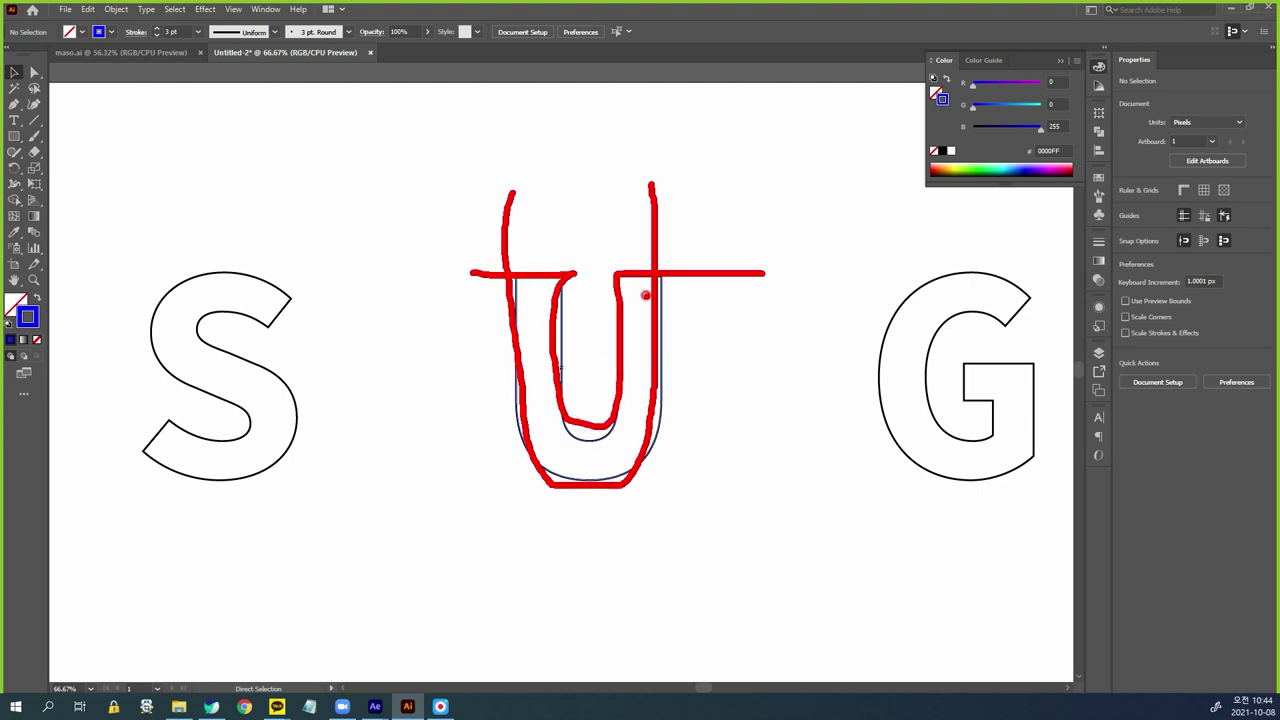
left_click_drag(535, 282, 512, 288)
key("Escape")
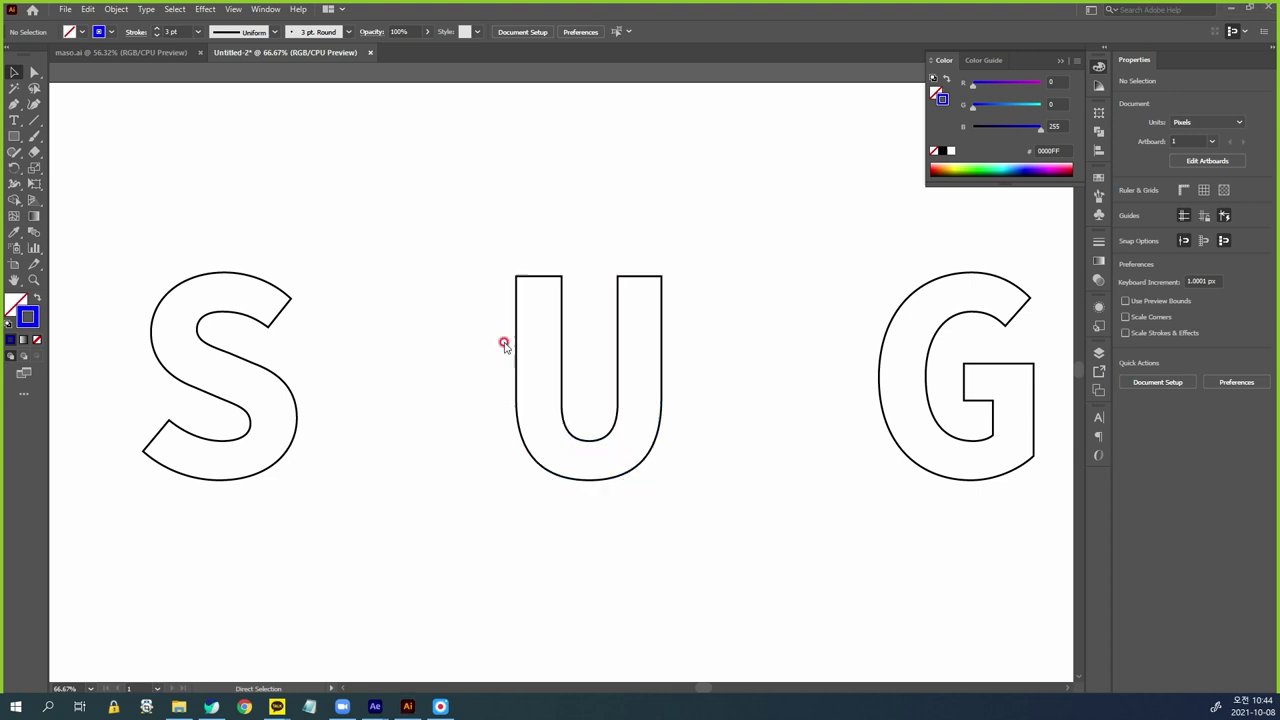
Cut the letter U's path at its outer upper-left and upper-right corner anchor points, separating the inner and outer pieces
left_click(31, 74)
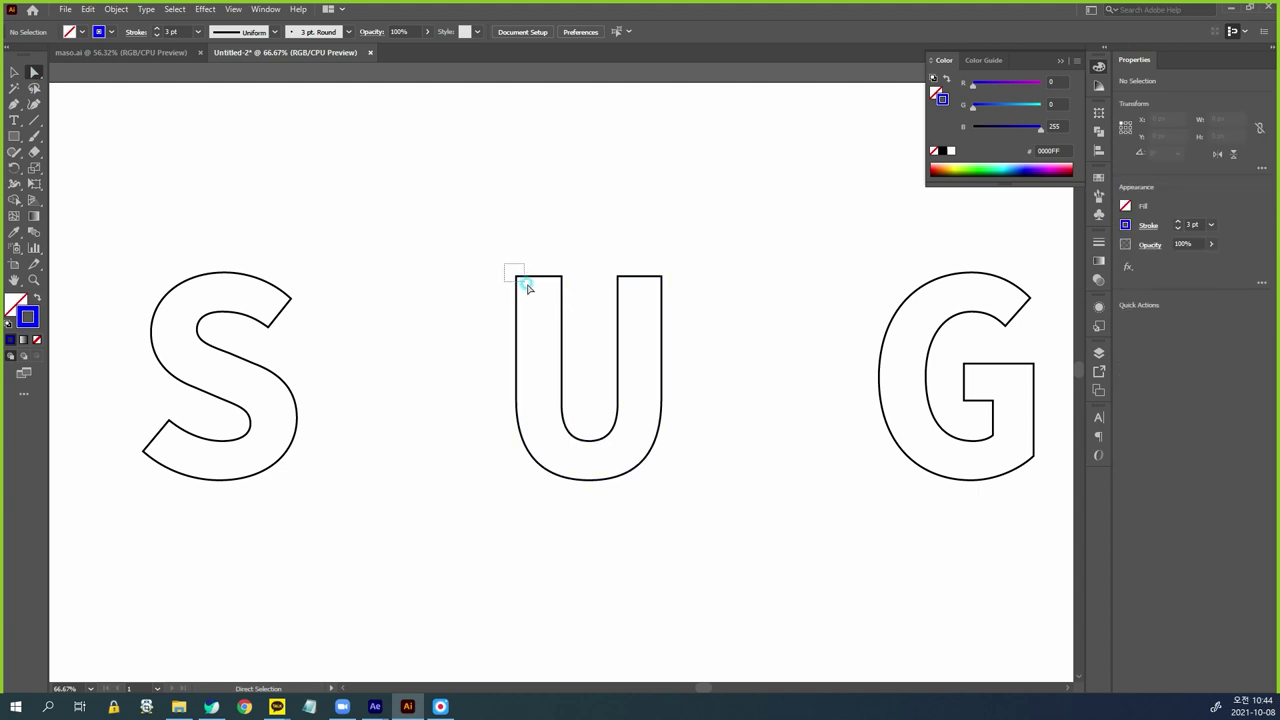
left_click(524, 284)
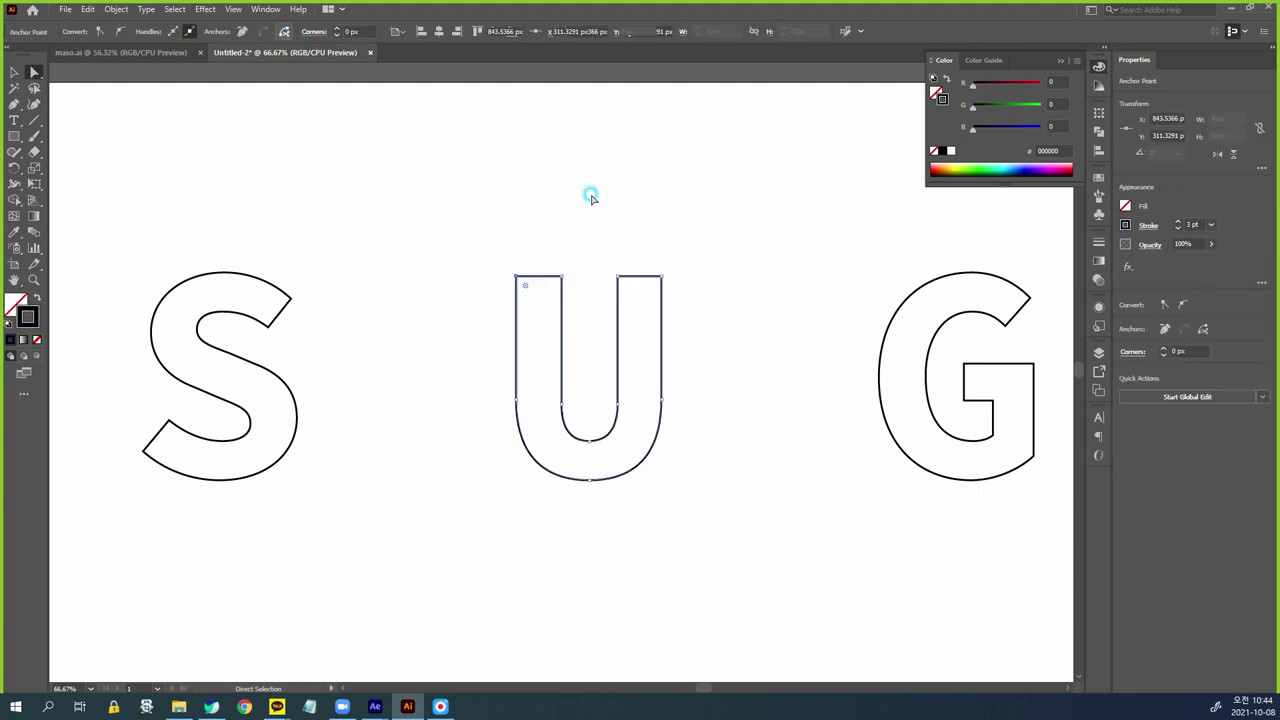
left_click_drag(648, 262, 700, 312)
left_click(284, 32)
left_click(814, 475)
Extend both ends of the U's inner path horizontally outward, the left end to X 625.5 px and the right end toward the G
left_click(516, 276)
left_click(589, 385)
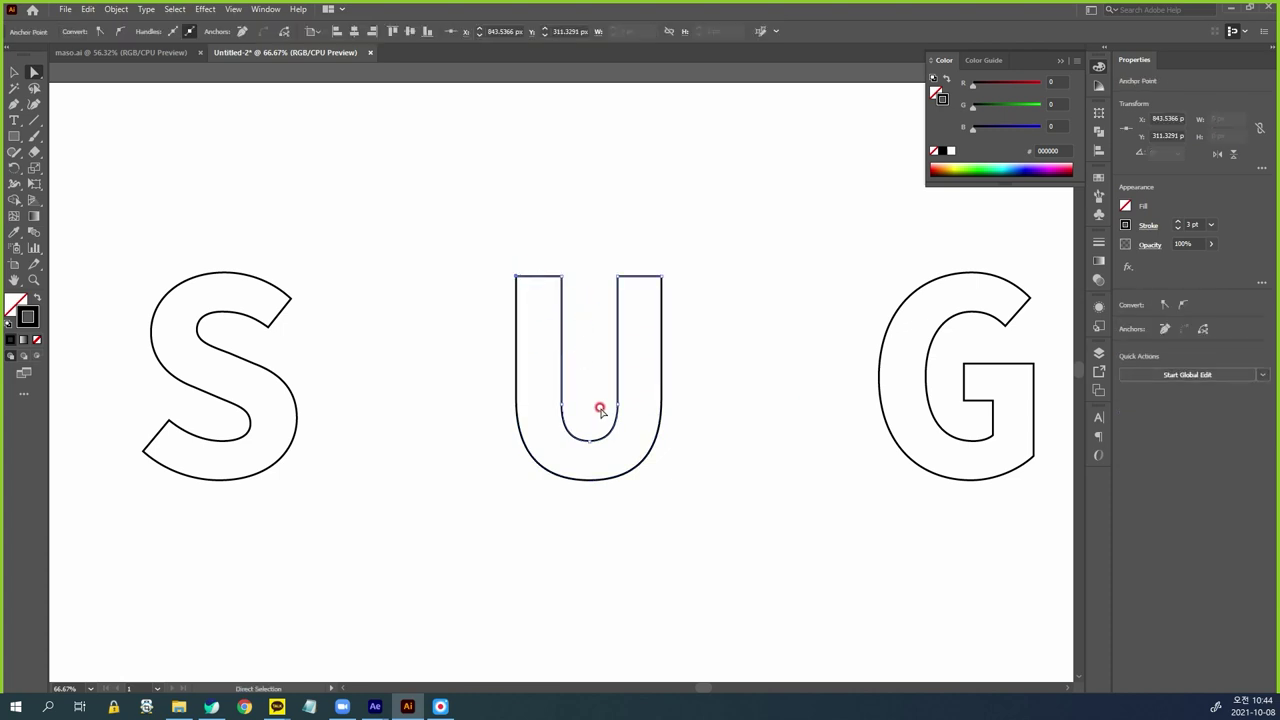
left_click_drag(514, 273, 371, 280)
left_click(585, 233)
left_click(517, 277)
left_click_drag(517, 277, 381, 278)
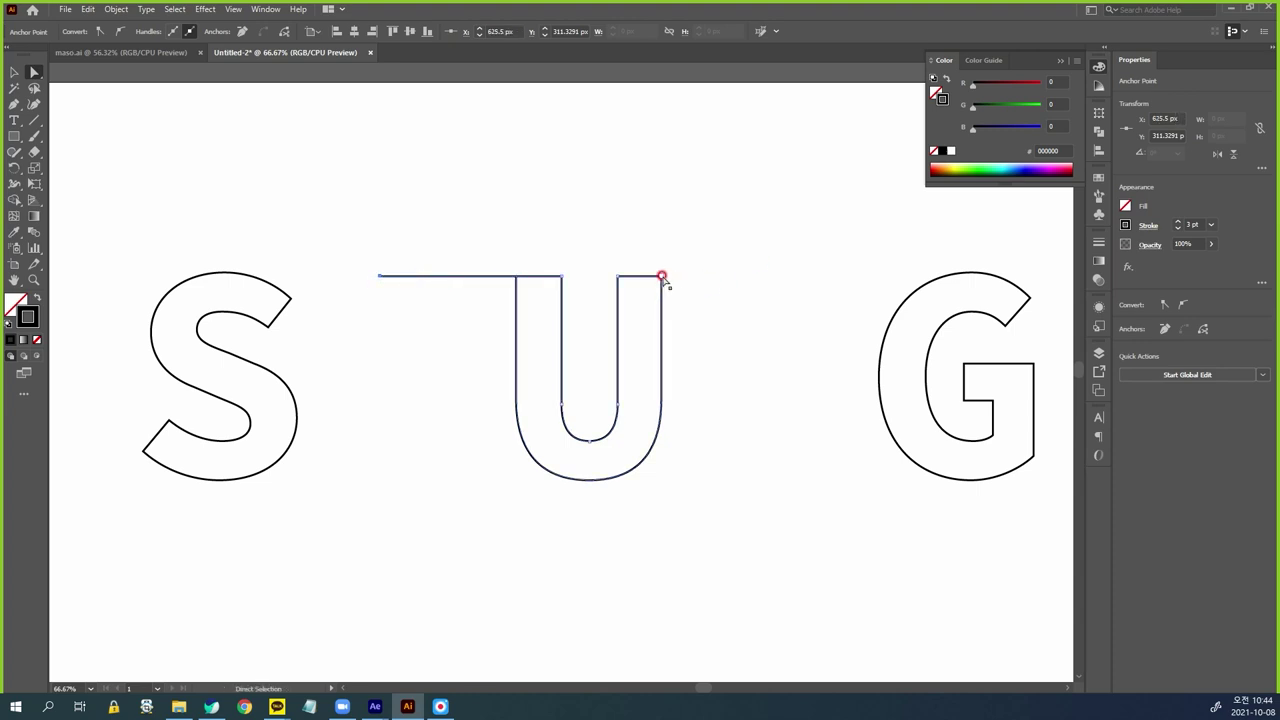
left_click_drag(663, 277, 777, 277)
Extend both ends of the U's outer path straight up, the left end to Y 129 px and the right end to Y 136.5 px
left_click(586, 327)
left_click(516, 279)
left_click_drag(516, 279, 516, 161)
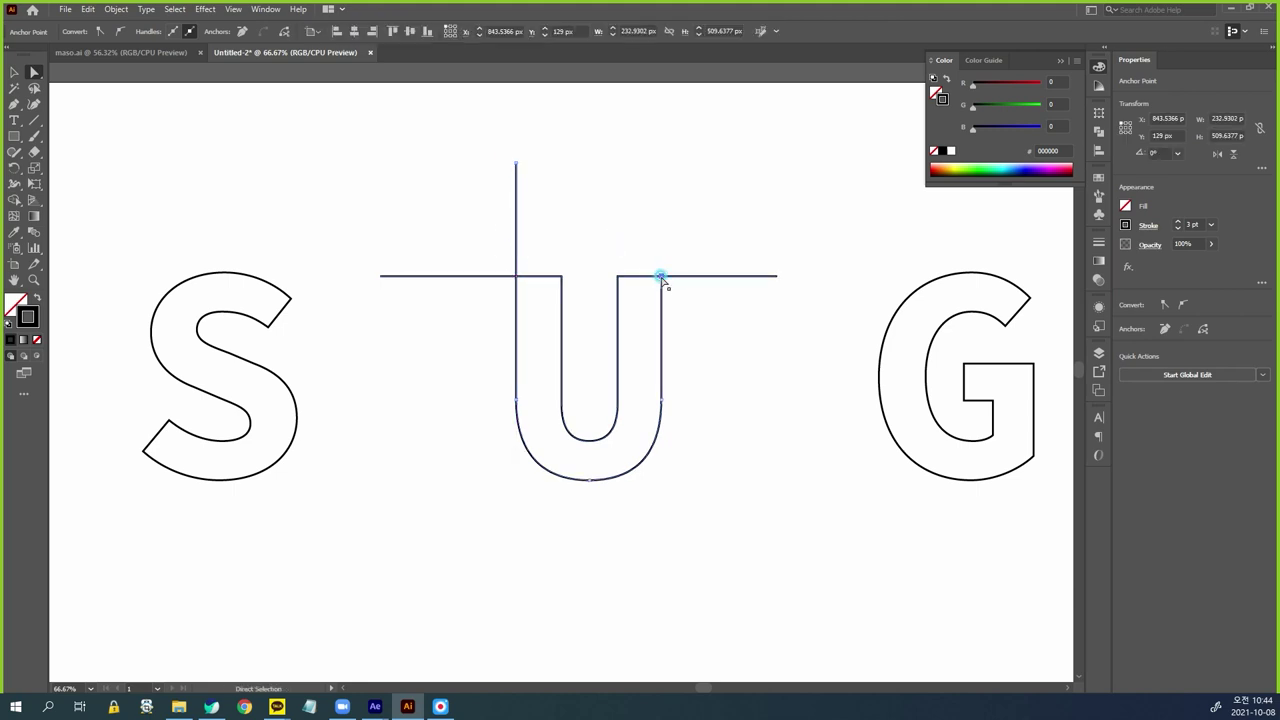
left_click_drag(663, 277, 648, 159)
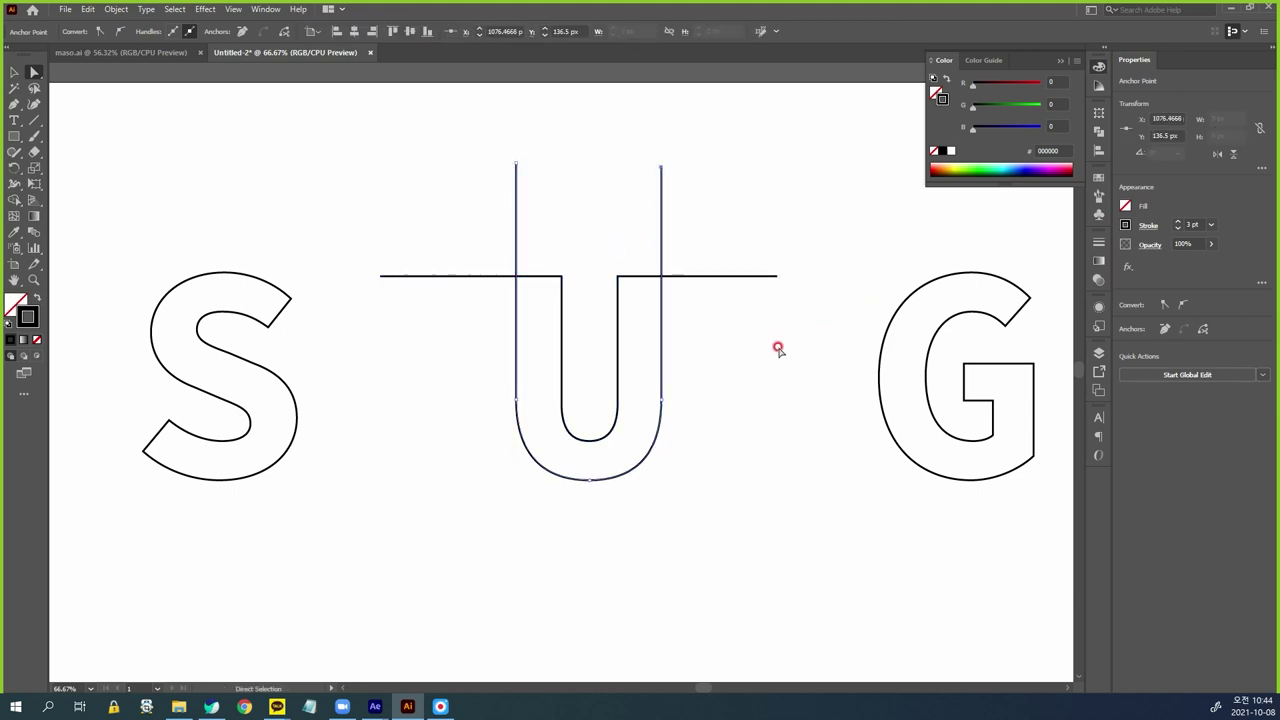
Select the whole extended letter U and change its stroke color to dark green, 006837
left_click(14, 71)
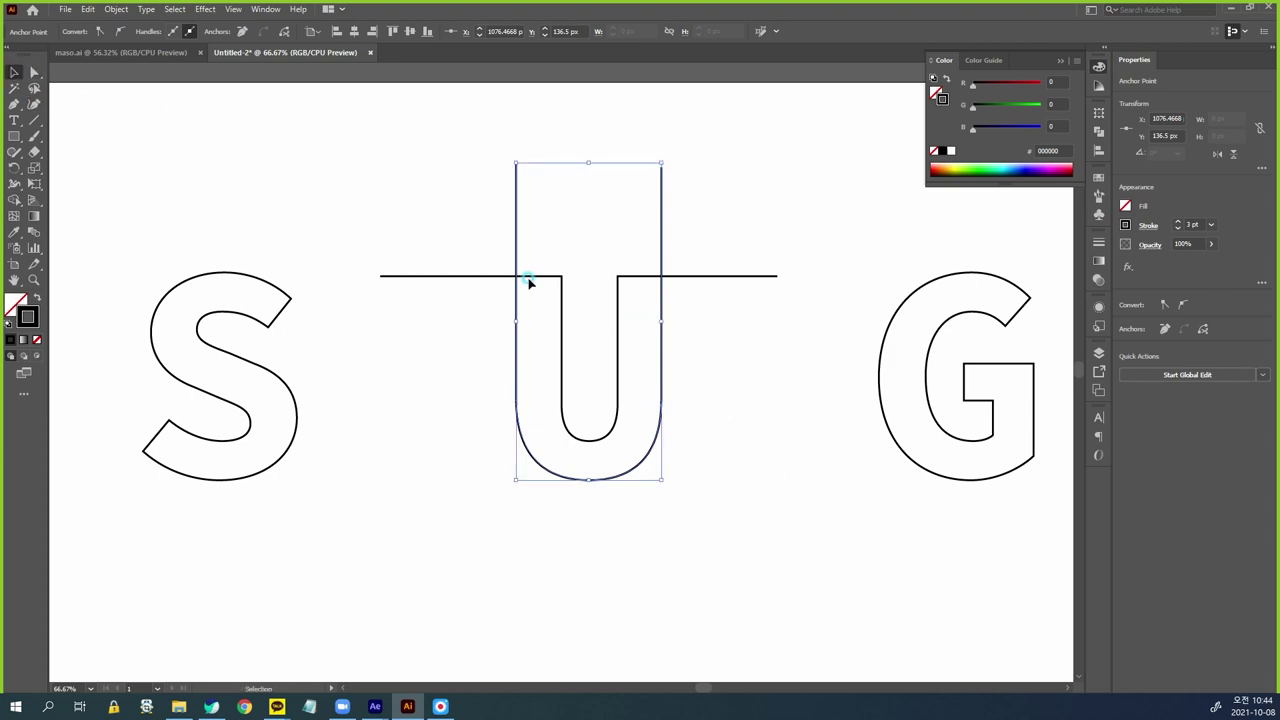
left_click_drag(466, 249, 737, 431)
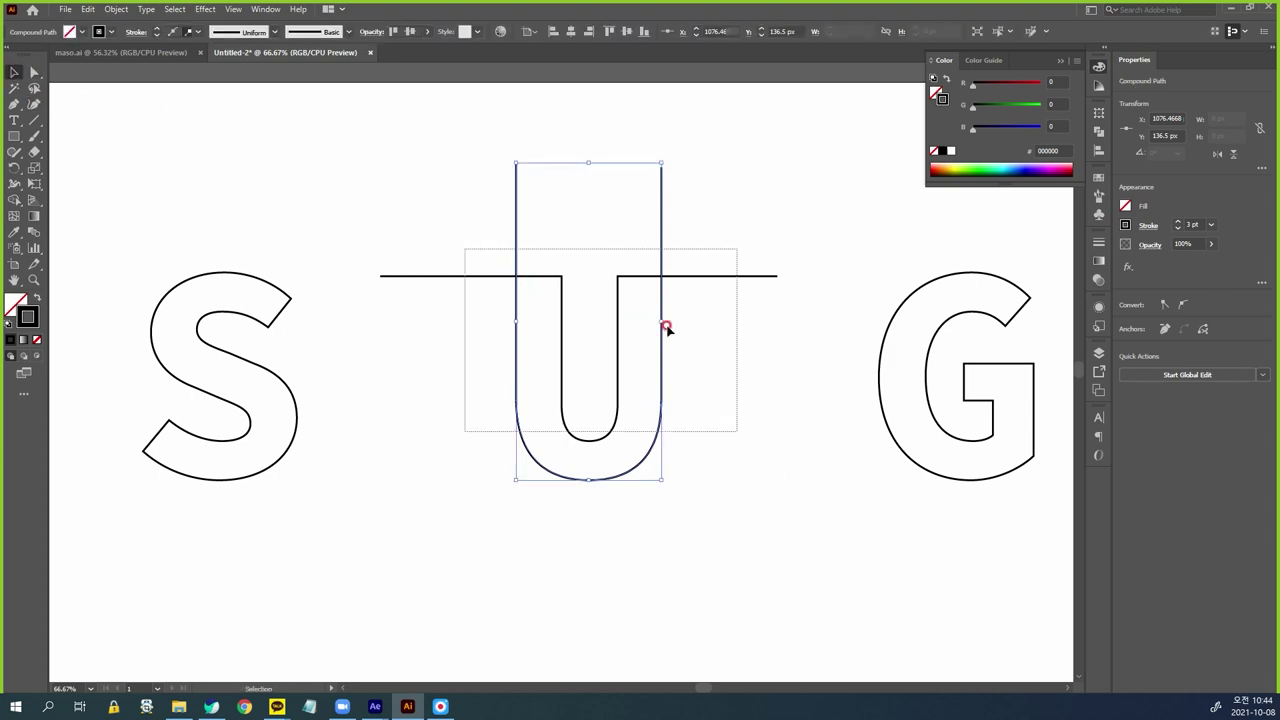
left_click(1128, 226)
left_click(1018, 282)
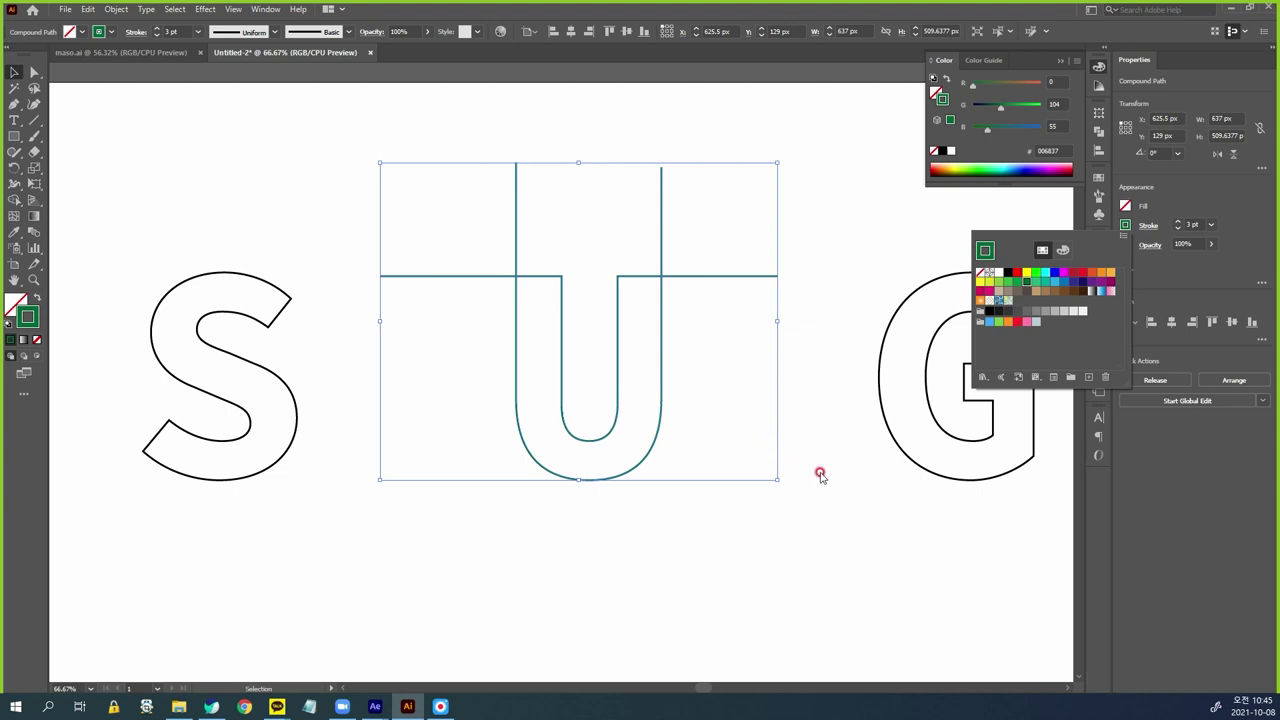
Deselect the U and bring the letter S into close view to examine its outline and corner points
key("space")
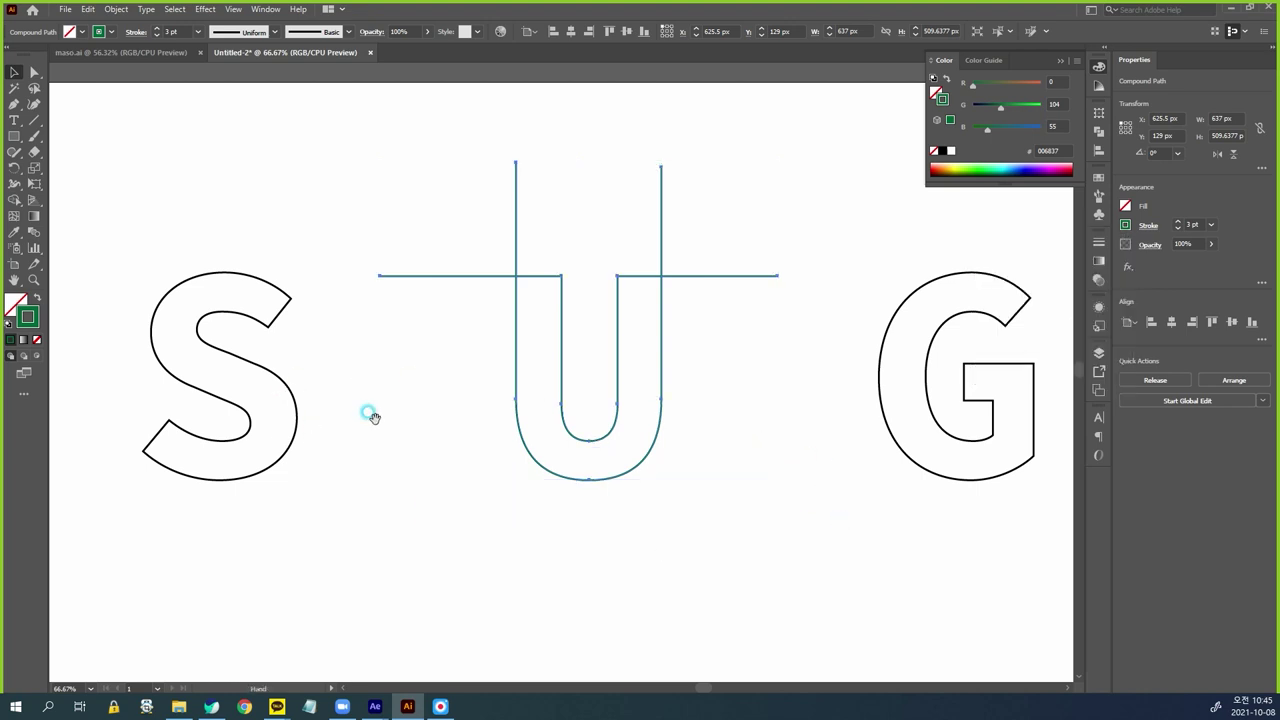
left_click_drag(348, 410, 614, 352)
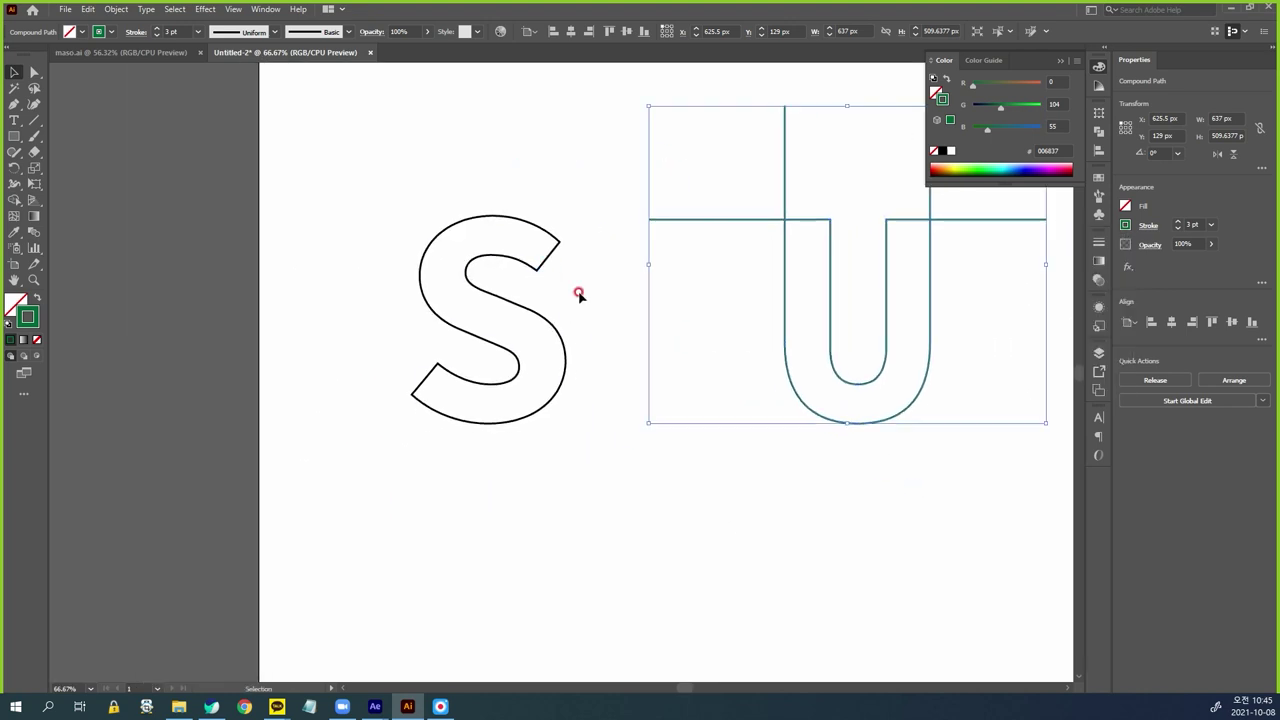
left_click(581, 276)
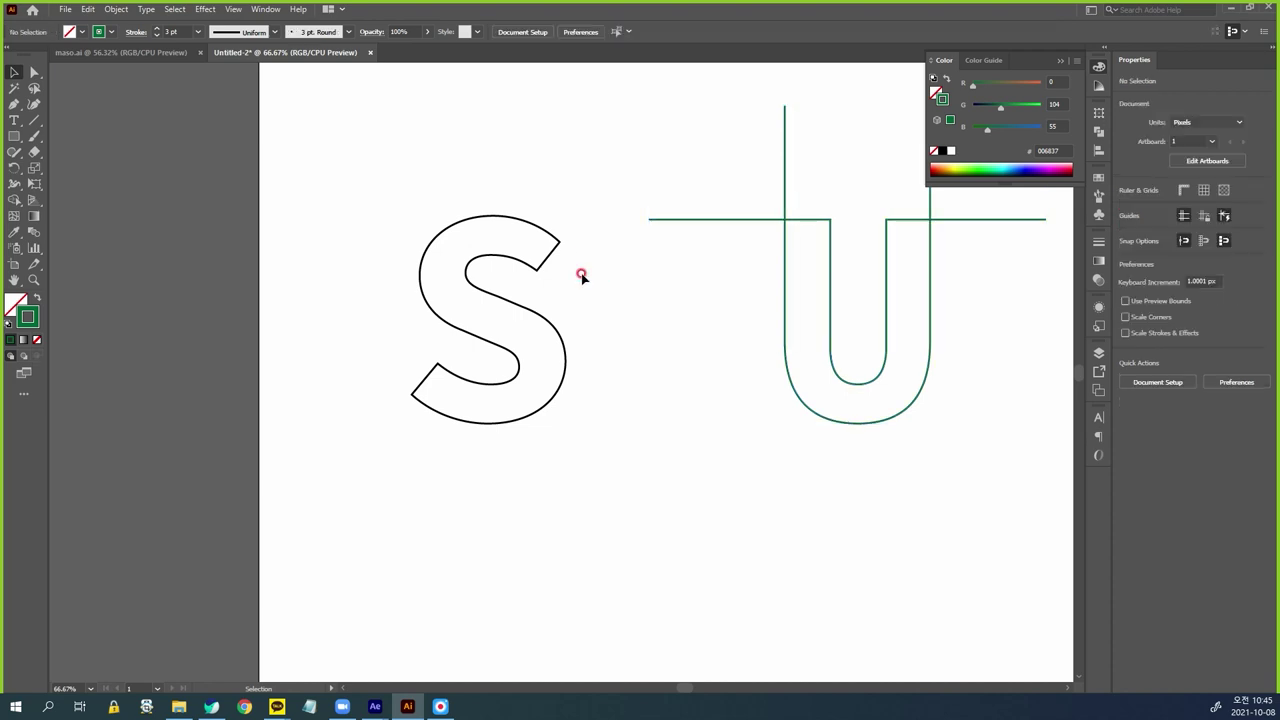
left_click_drag(480, 266, 691, 416)
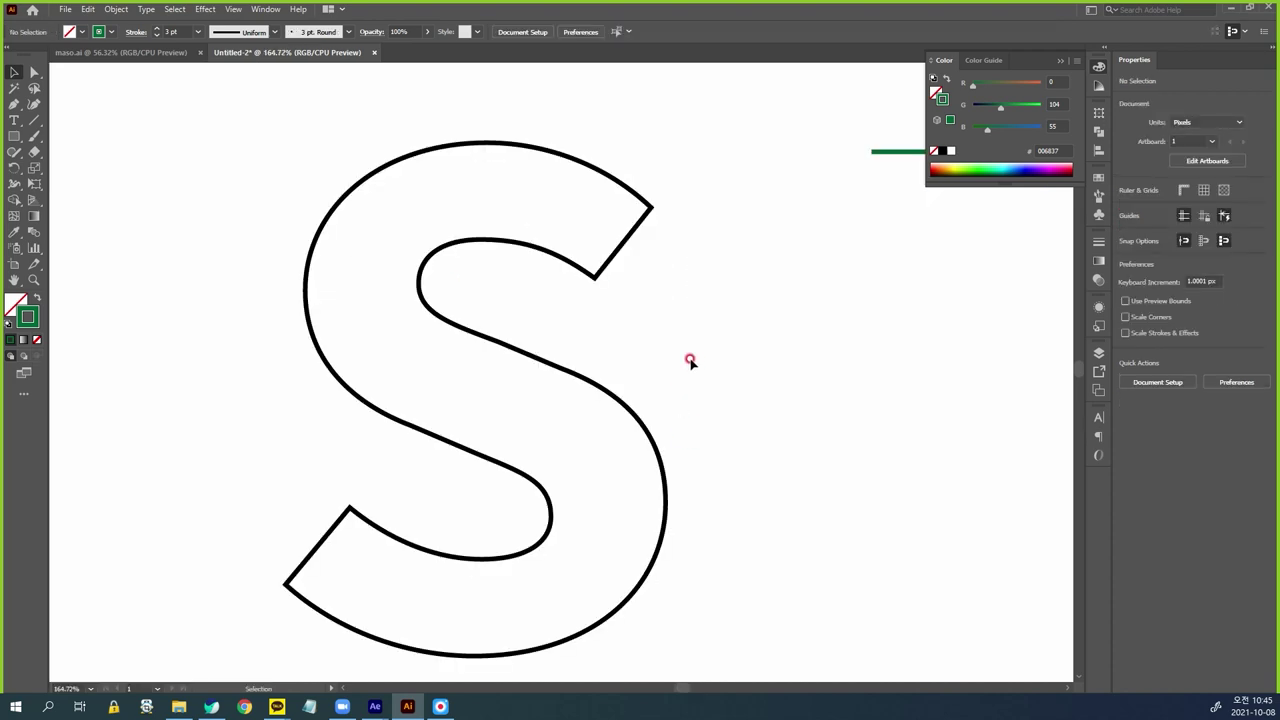
mouse_move(687, 236)
left_mouse_down()
mouse_move(629, 185)
mouse_move(362, 205)
mouse_move(464, 325)
mouse_move(646, 497)
mouse_move(476, 614)
mouse_move(323, 613)
mouse_move(153, 470)
left_mouse_up()
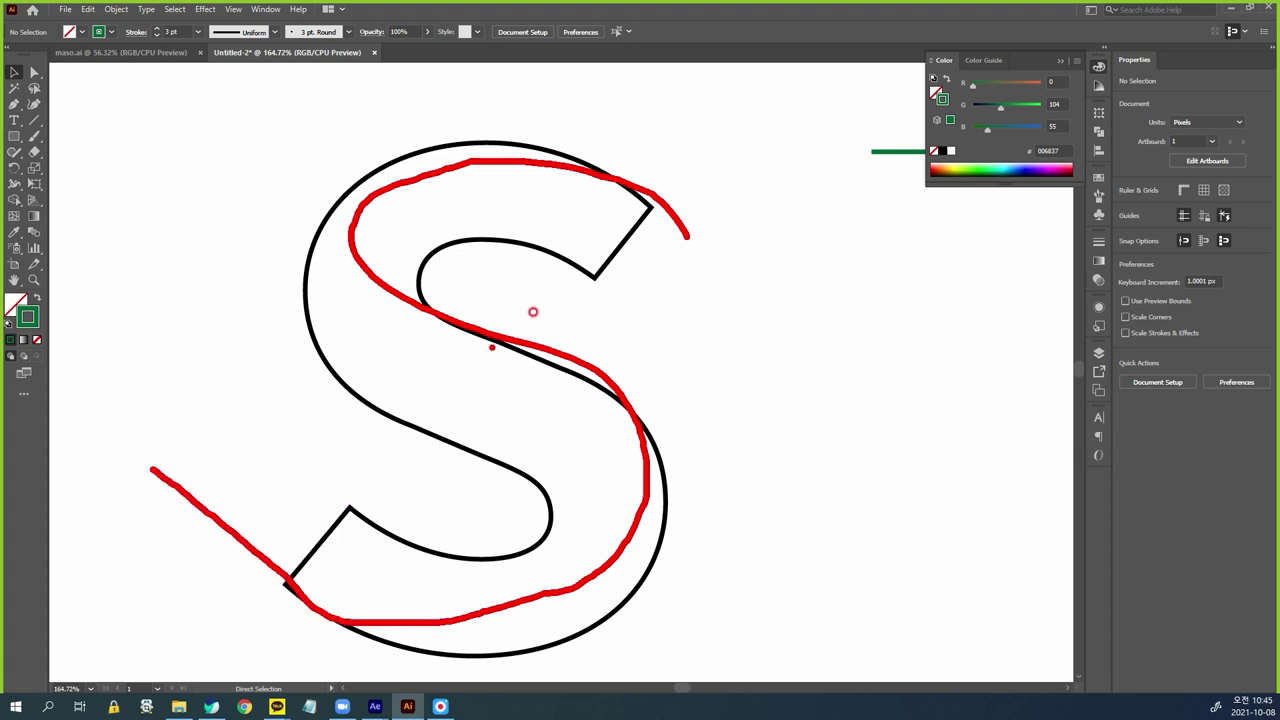
left_click_drag(676, 237, 800, 390)
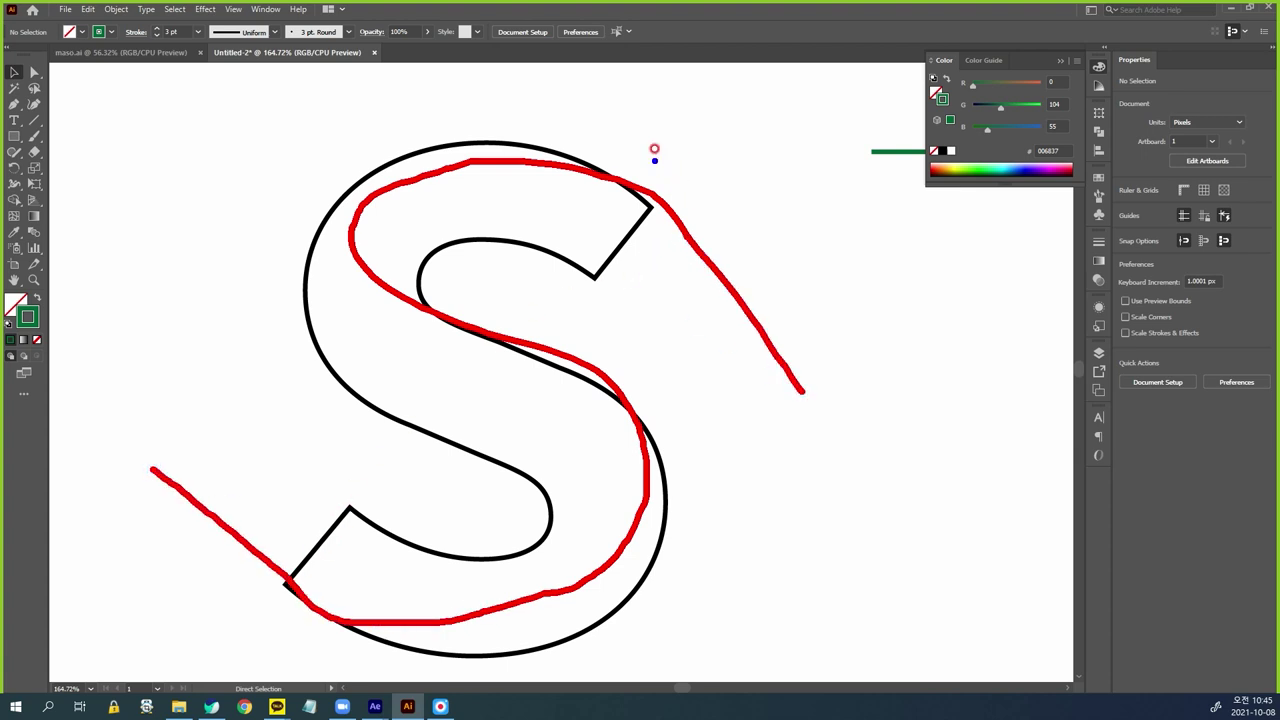
mouse_move(740, 108)
left_mouse_down()
mouse_move(595, 275)
mouse_move(556, 245)
left_mouse_up()
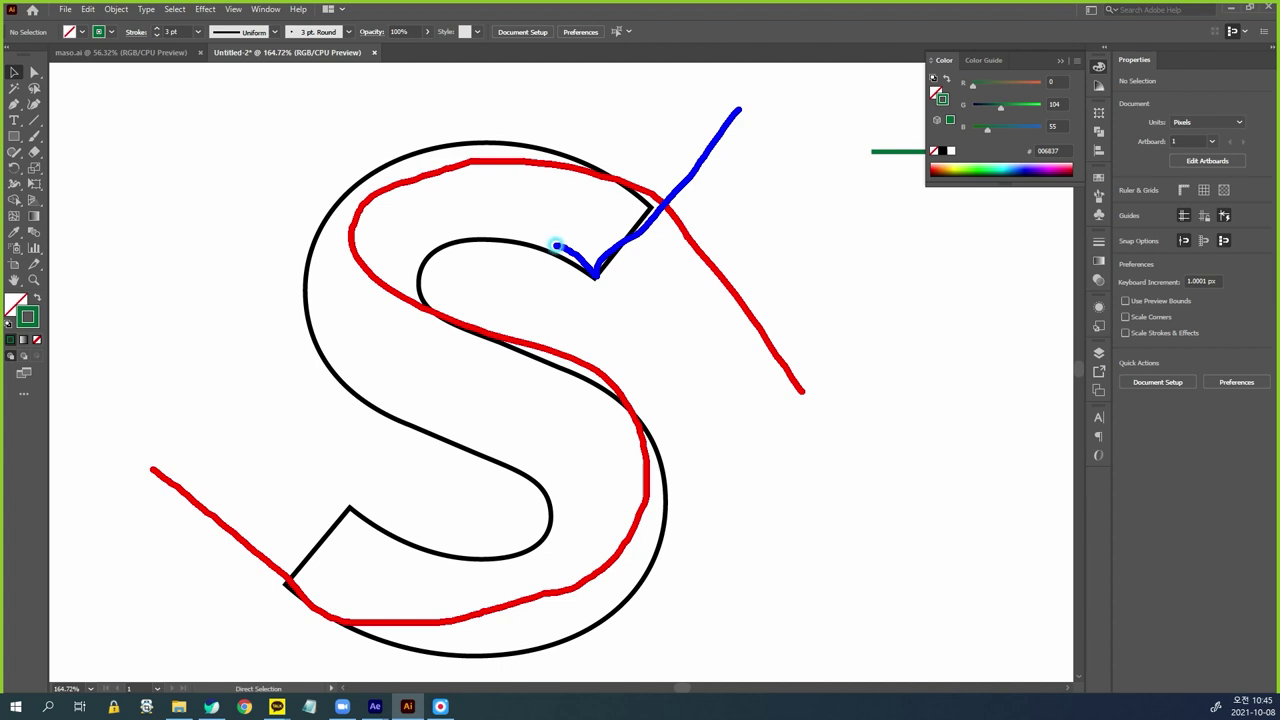
mouse_move(507, 146)
left_mouse_down()
mouse_move(309, 223)
mouse_move(515, 440)
left_mouse_up()
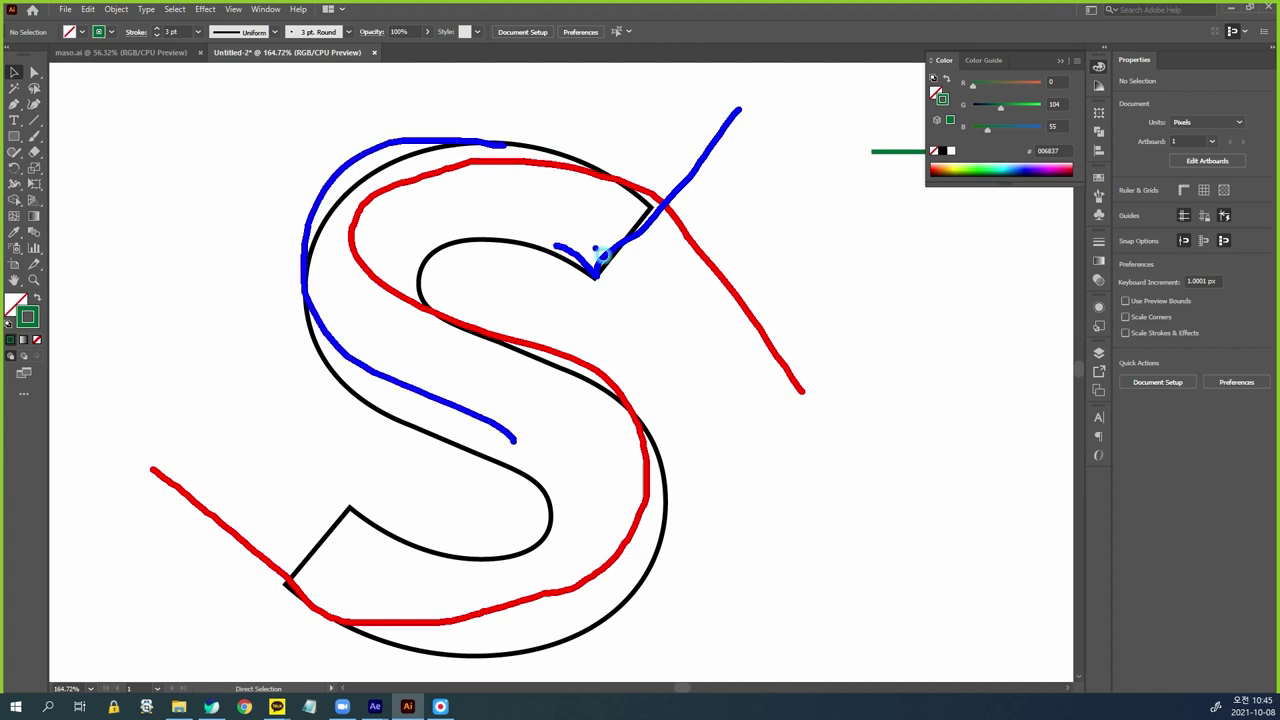
mouse_move(725, 139)
left_mouse_down()
mouse_move(608, 274)
mouse_move(500, 247)
mouse_move(634, 411)
left_mouse_up()
key("Escape")
left_click(725, 189)
key("a")
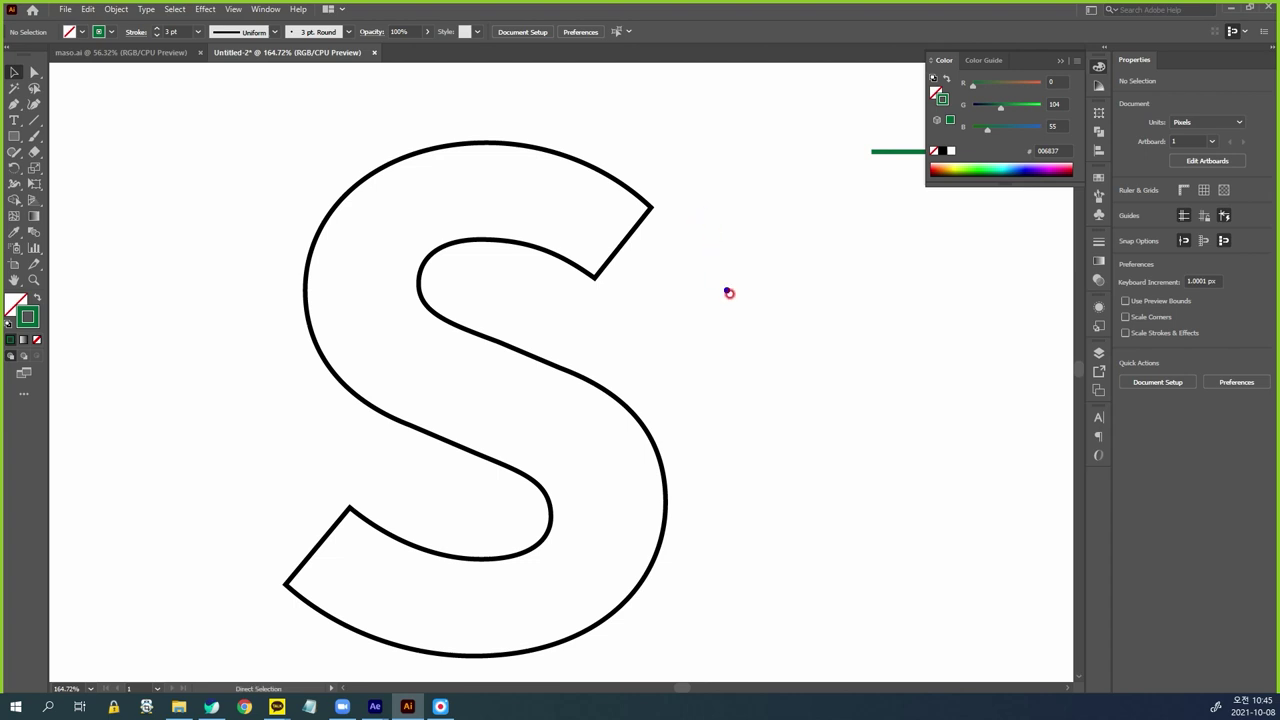
mouse_move(758, 374)
left_mouse_down()
mouse_move(673, 223)
mouse_move(542, 152)
mouse_move(402, 159)
mouse_move(315, 216)
mouse_move(345, 347)
mouse_move(524, 489)
mouse_move(539, 523)
mouse_move(440, 548)
mouse_move(331, 499)
mouse_move(117, 658)
left_mouse_up()
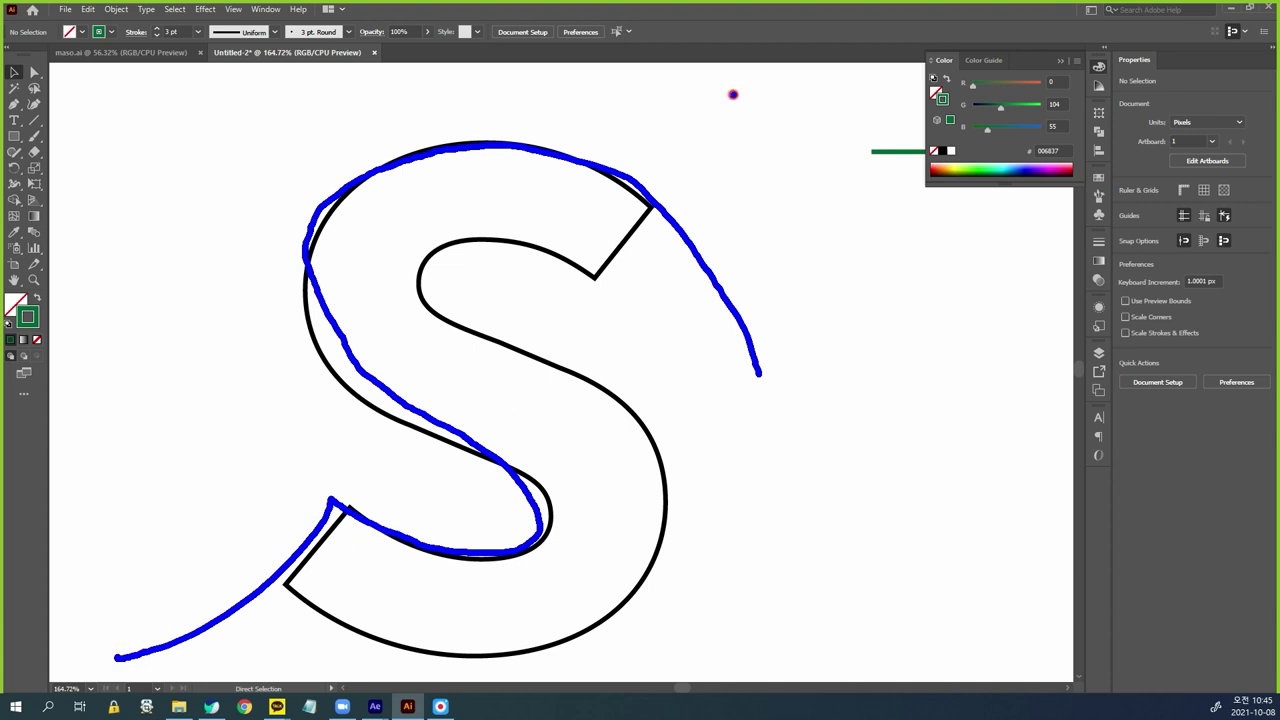
mouse_move(756, 100)
left_mouse_down()
mouse_move(643, 243)
mouse_move(451, 257)
mouse_move(638, 500)
mouse_move(452, 630)
mouse_move(193, 448)
left_mouse_up()
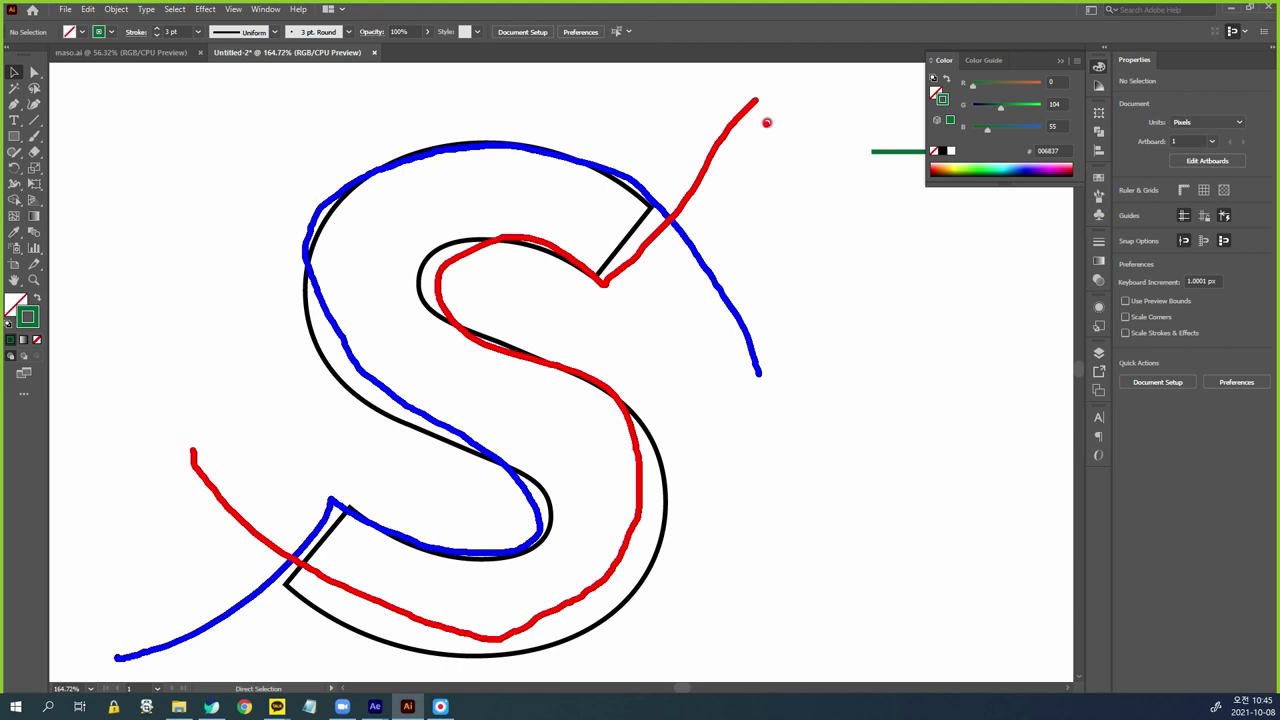
mouse_move(643, 187)
left_mouse_down()
mouse_move(702, 253)
mouse_move(662, 228)
left_mouse_up()
mouse_move(297, 538)
left_mouse_down()
mouse_move(262, 592)
mouse_move(286, 560)
left_mouse_up()
key("Escape")
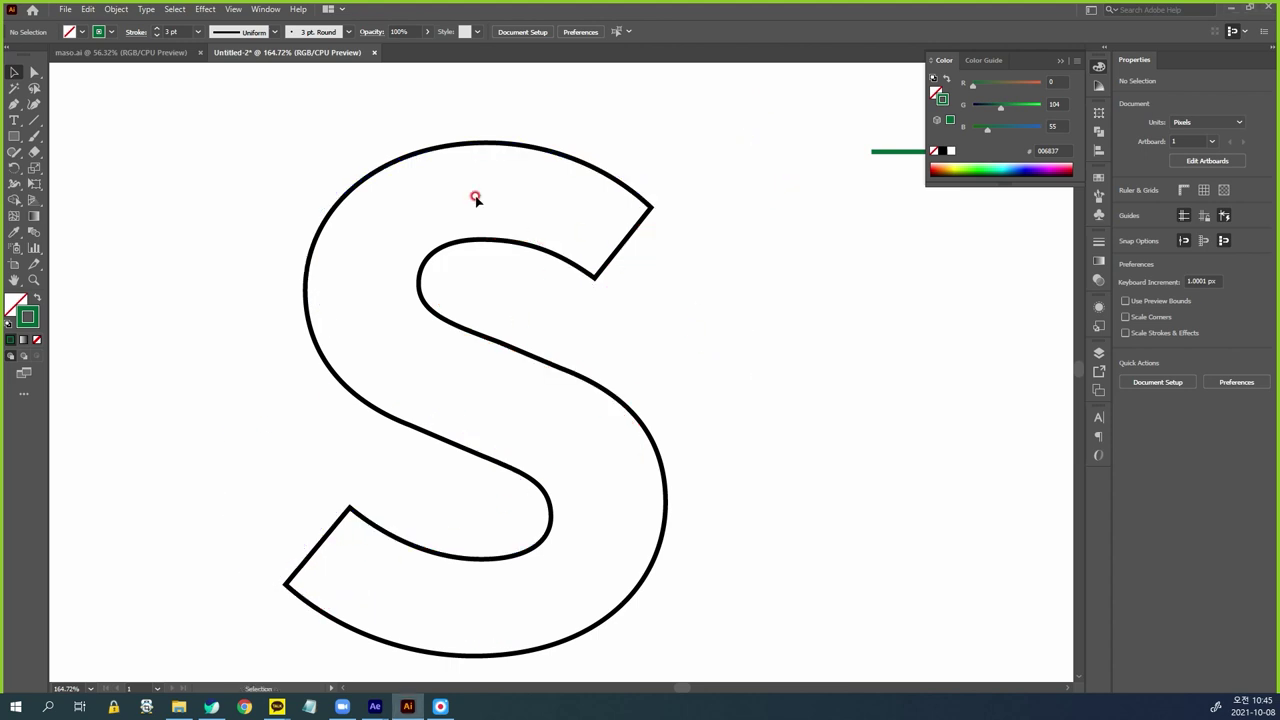
Cut the S outline at its upper-right and lower-left outer corner points to split it into two open paths
left_click(34, 72)
left_click_drag(691, 182, 624, 233)
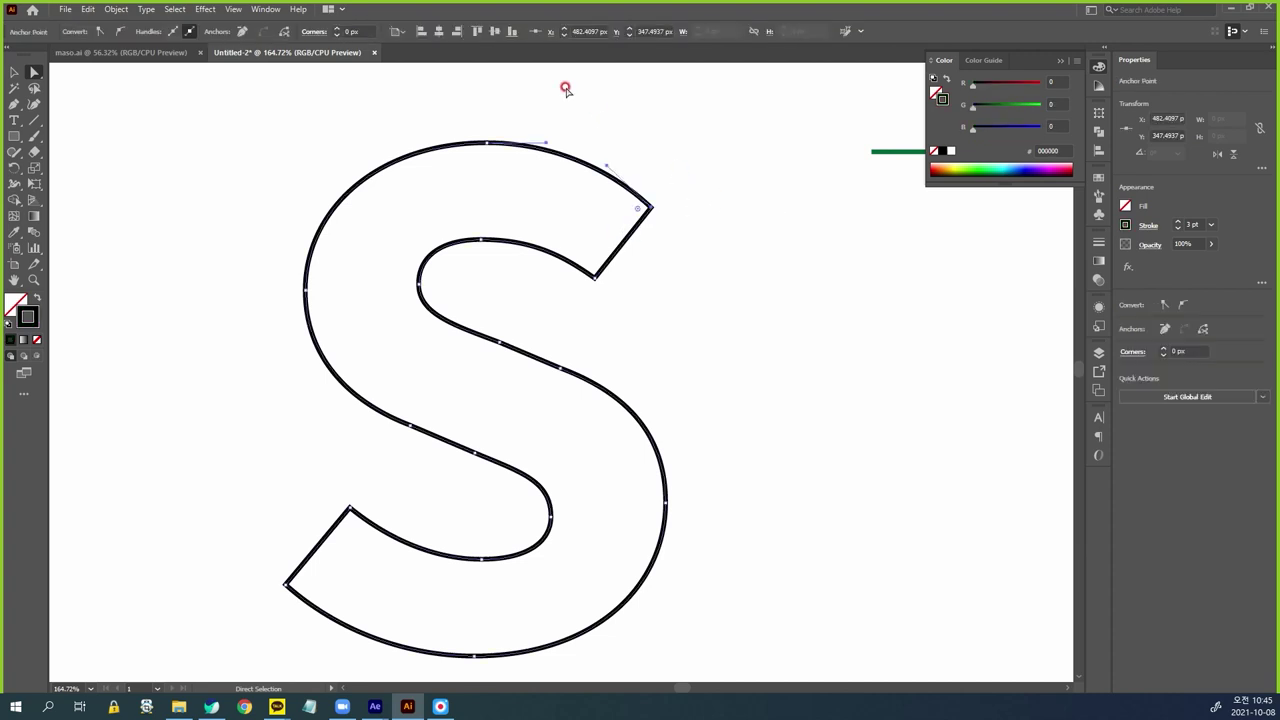
left_click(287, 585)
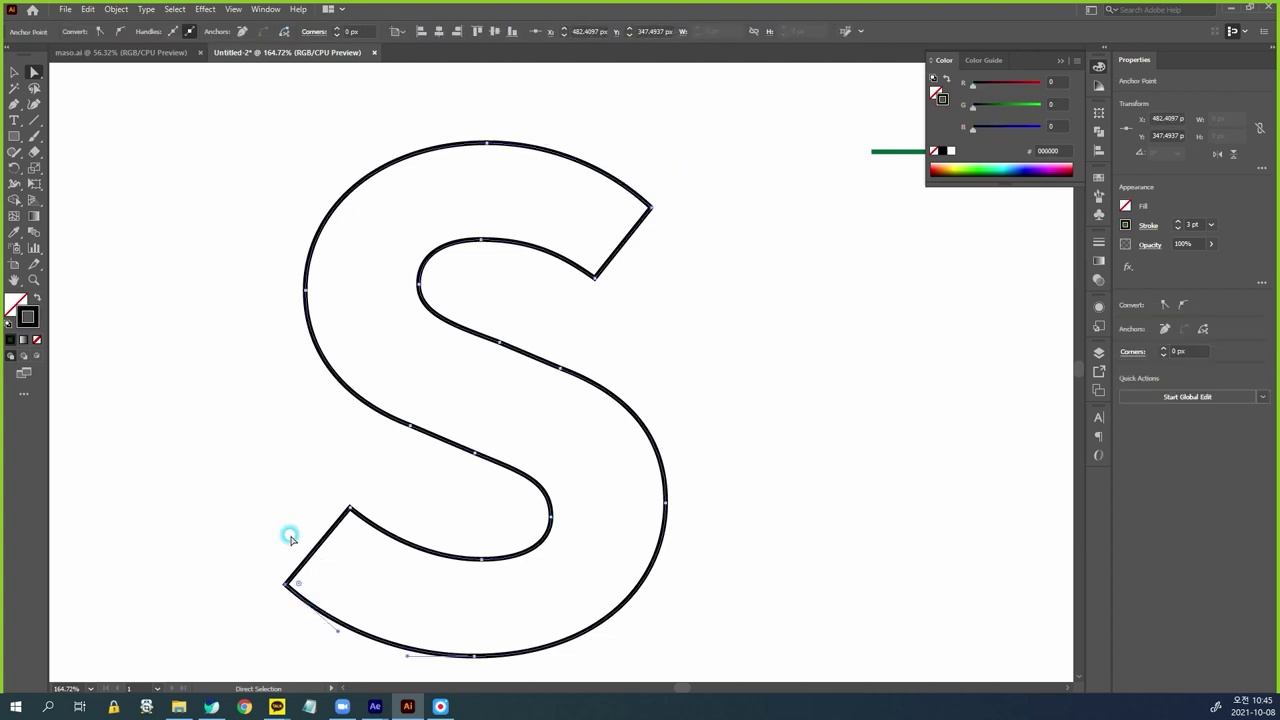
left_click(286, 32)
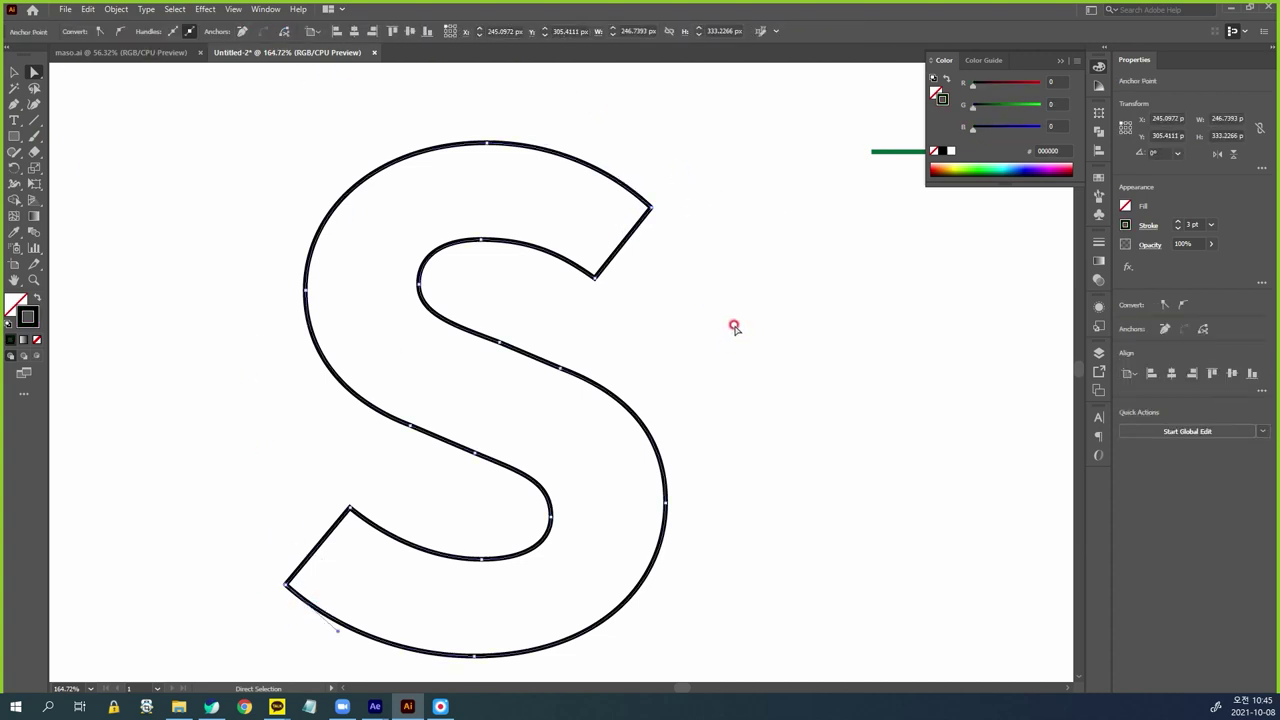
Extend the lower S path's upper-right end diagonally outward along its straight edge to X 586.5 px, Y 222.5 px
left_click(733, 316)
left_click(651, 208)
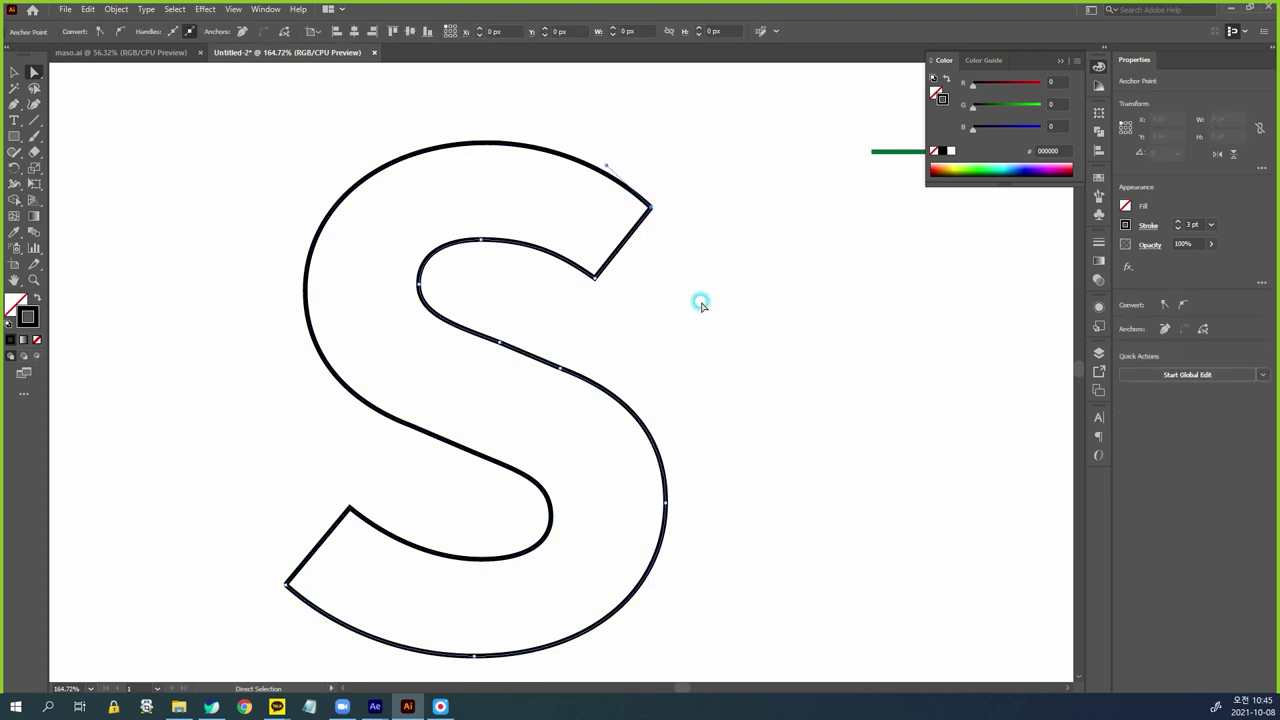
left_click_drag(654, 207, 811, 88)
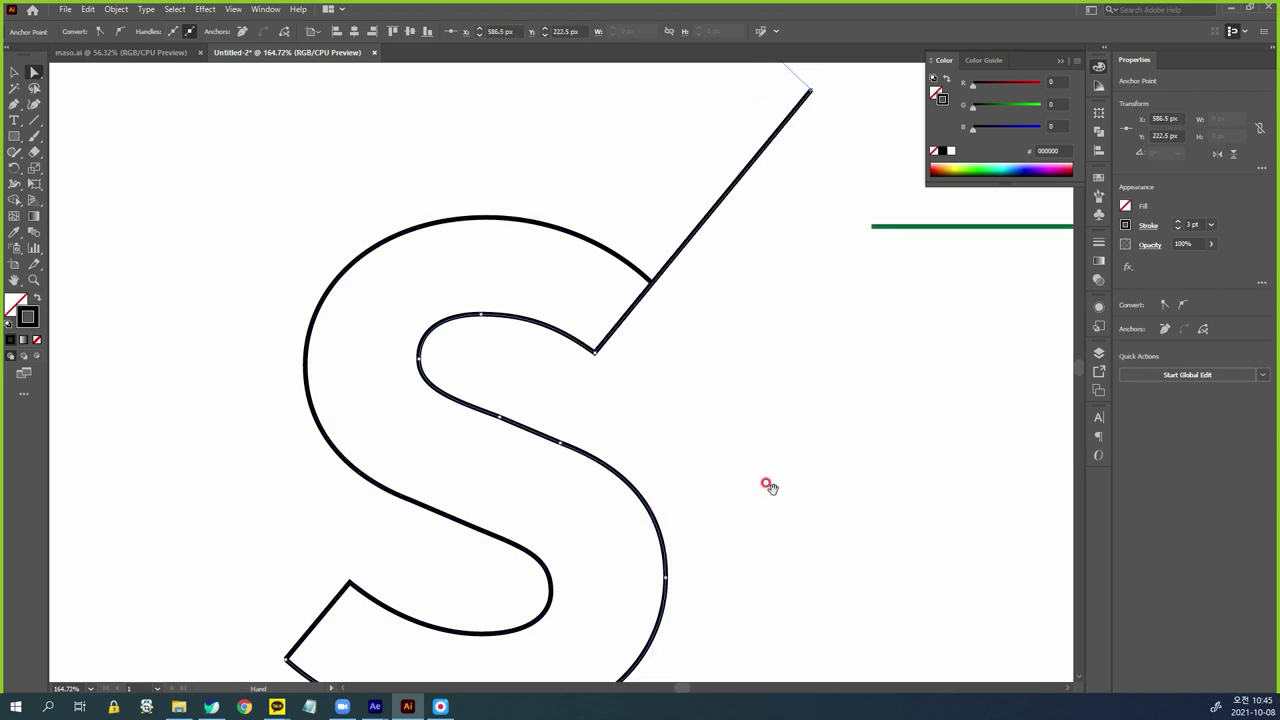
Continue the lower S path from its lower-left end with a Pen curve sweeping up and to the left
left_click_drag(774, 450, 809, 243)
left_click(320, 450)
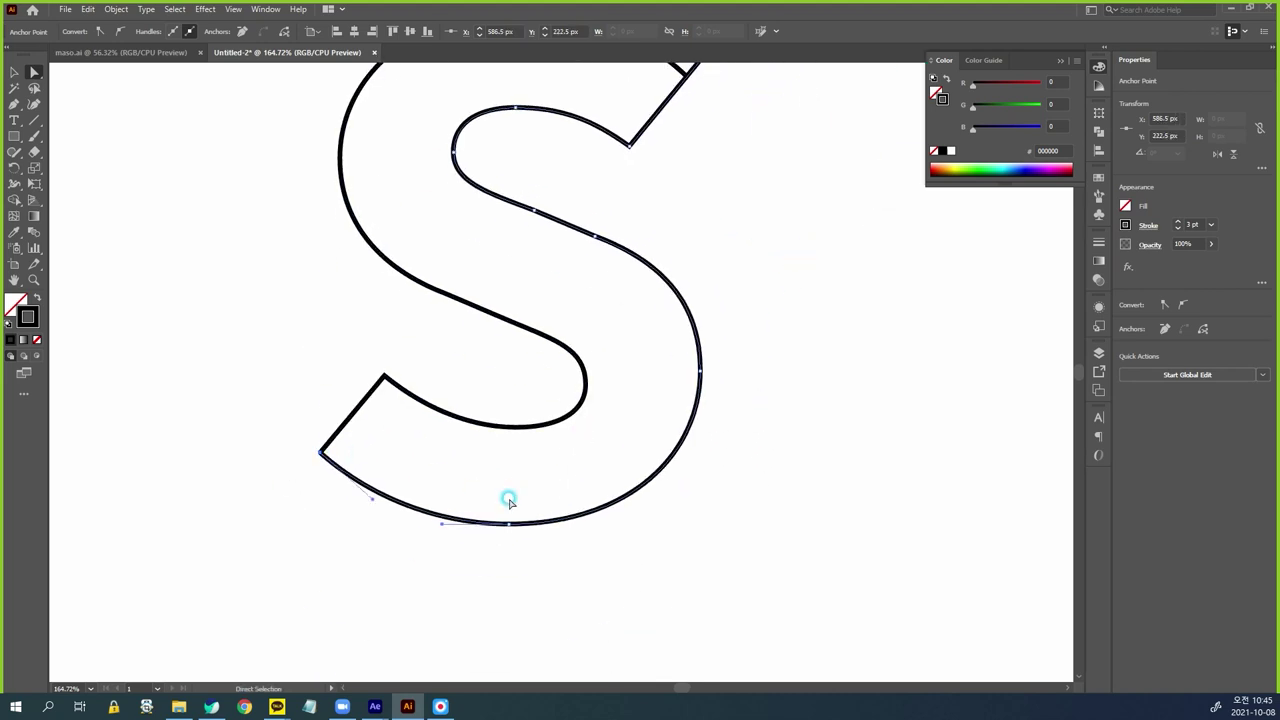
left_click_drag(574, 451, 650, 556)
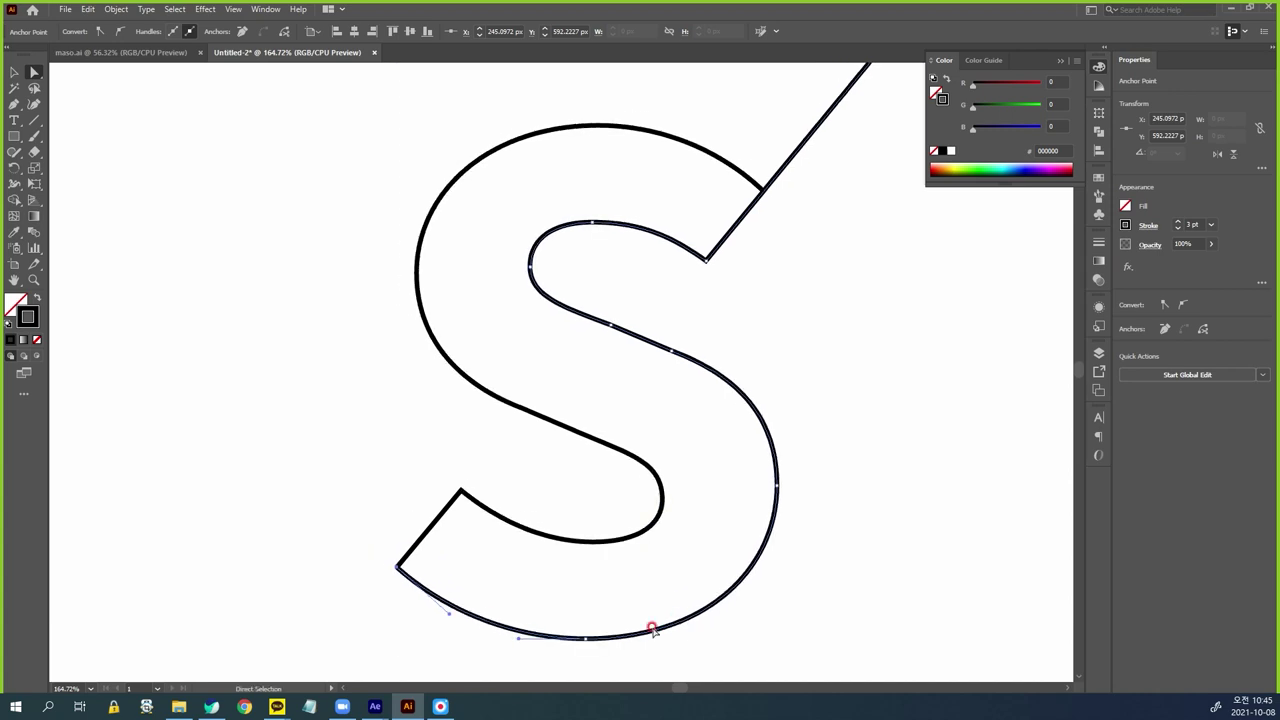
key("ctrl+minus")
left_click_drag(714, 466, 543, 586)
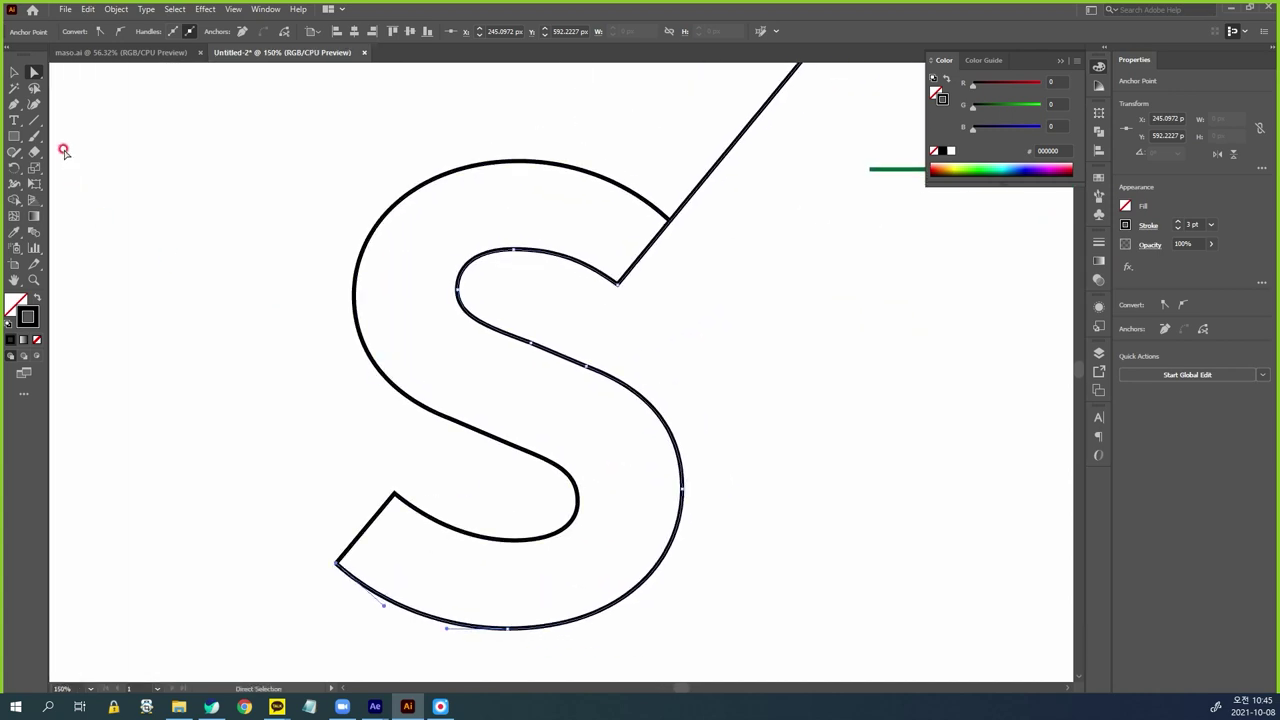
left_click(14, 104)
left_click(337, 565)
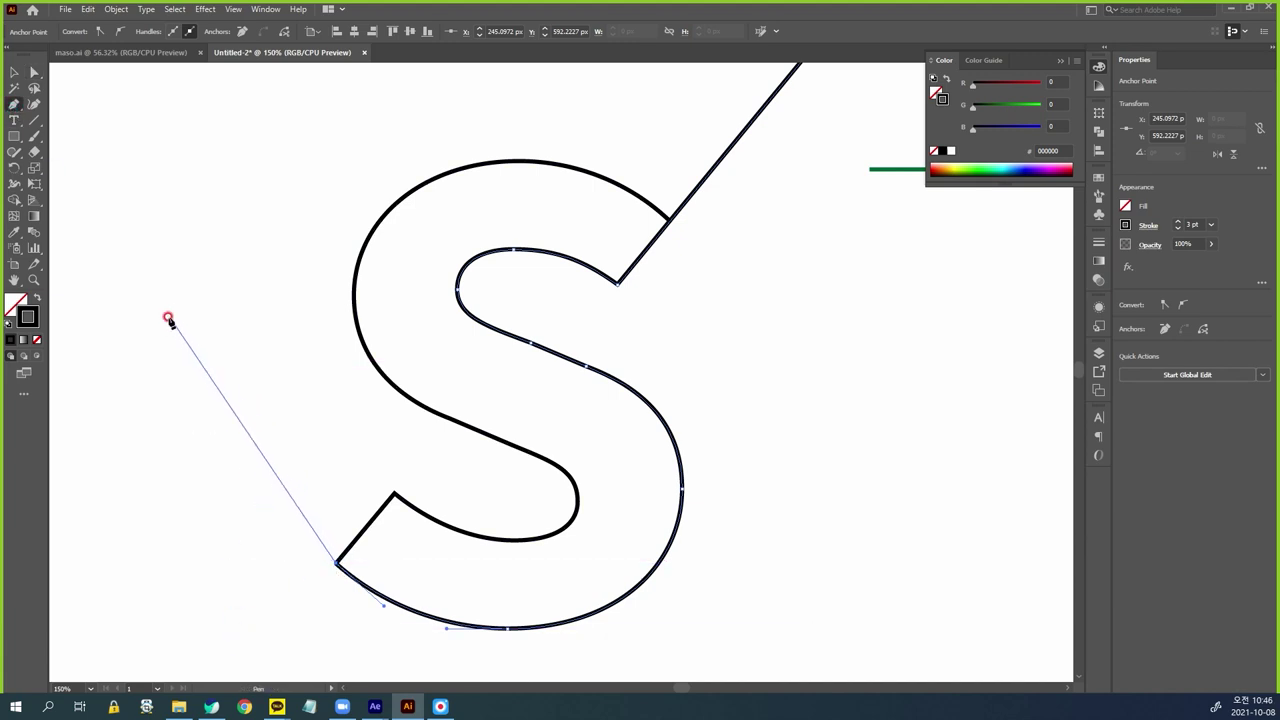
left_click_drag(167, 352, 114, 217)
left_click(242, 373, "ctrl")
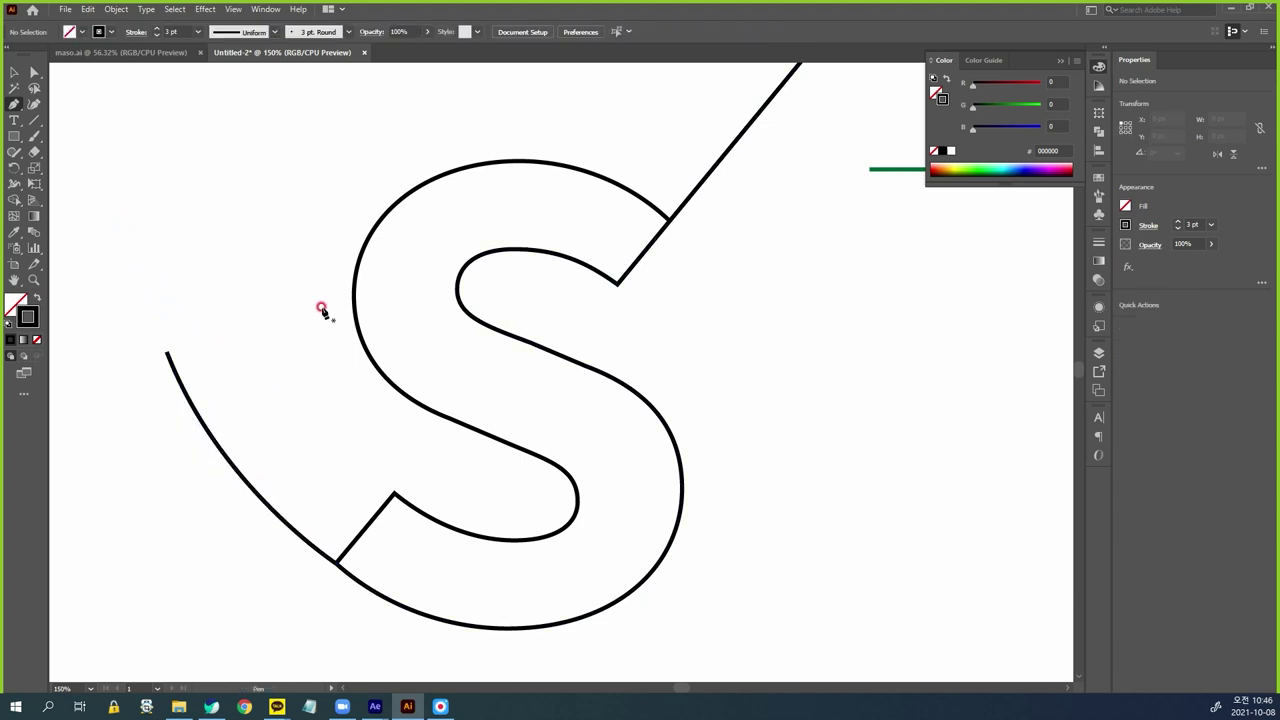
Extend the upper S path's lower-left end diagonally outward along its straight edge to X 136.5 px, Y 717.5 px
left_click(12, 74)
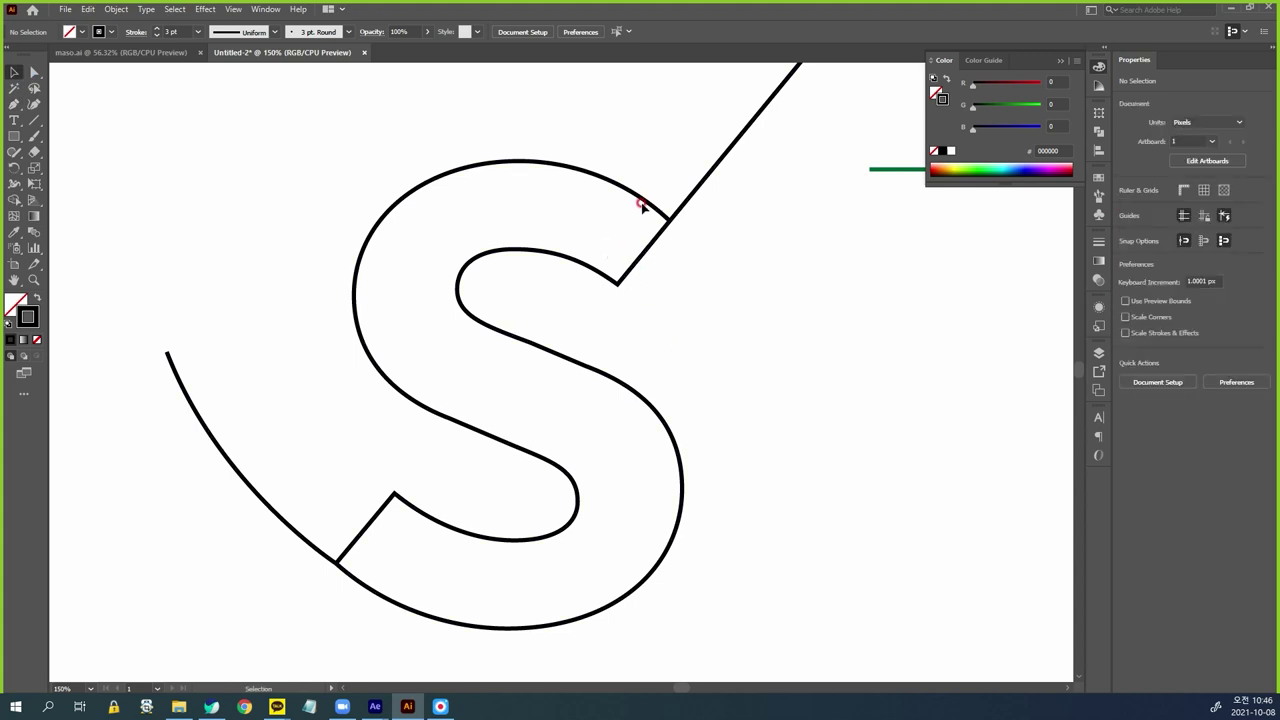
left_click(34, 72)
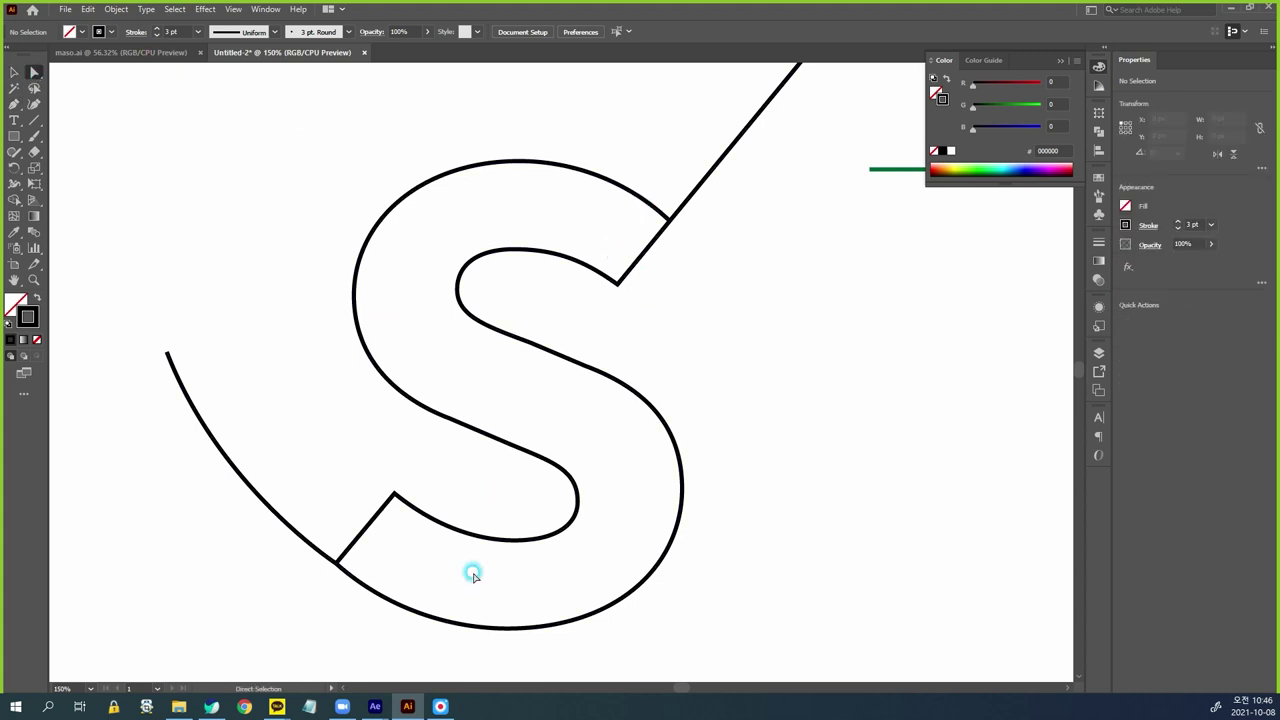
left_click(337, 564)
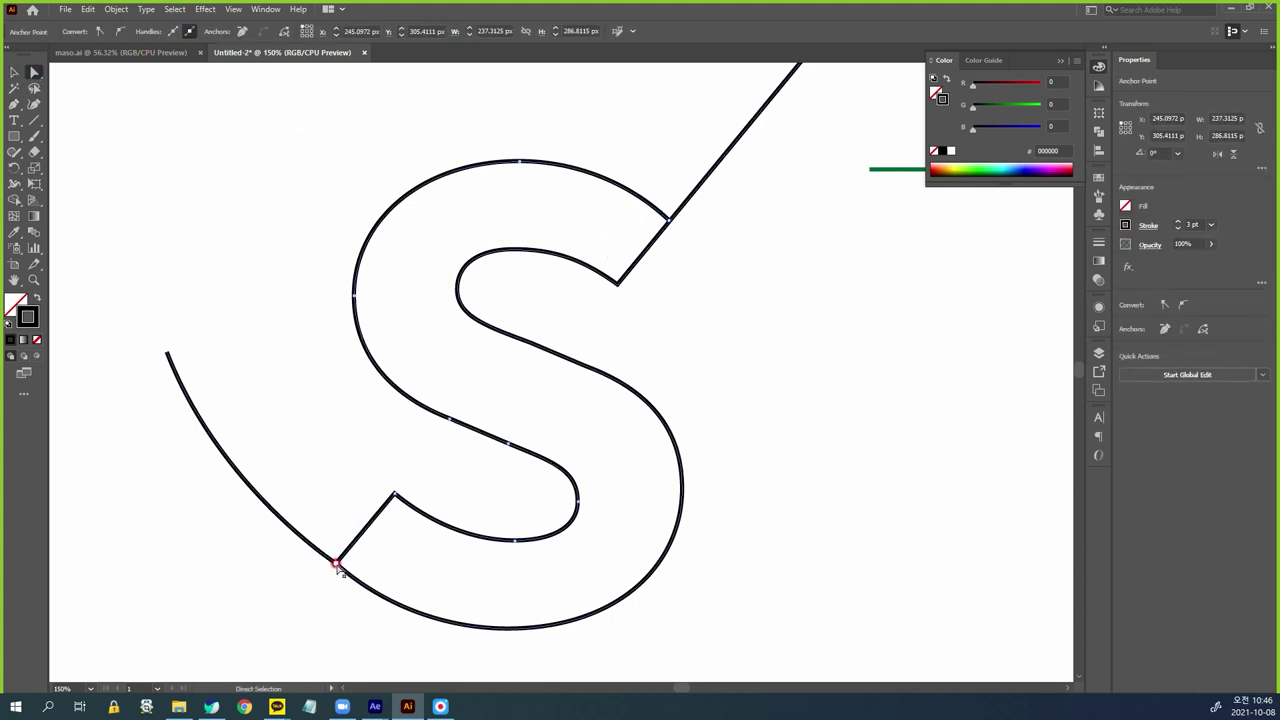
left_click_drag(518, 527, 519, 446)
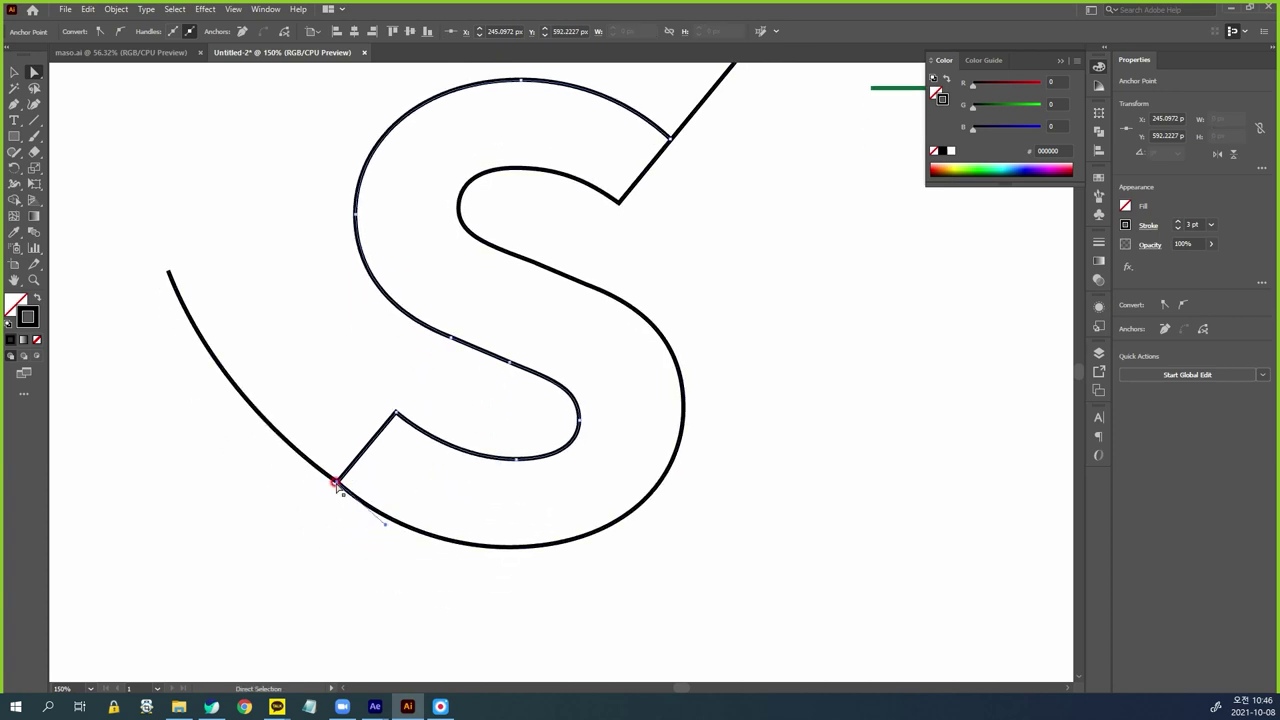
left_click_drag(337, 482, 184, 657)
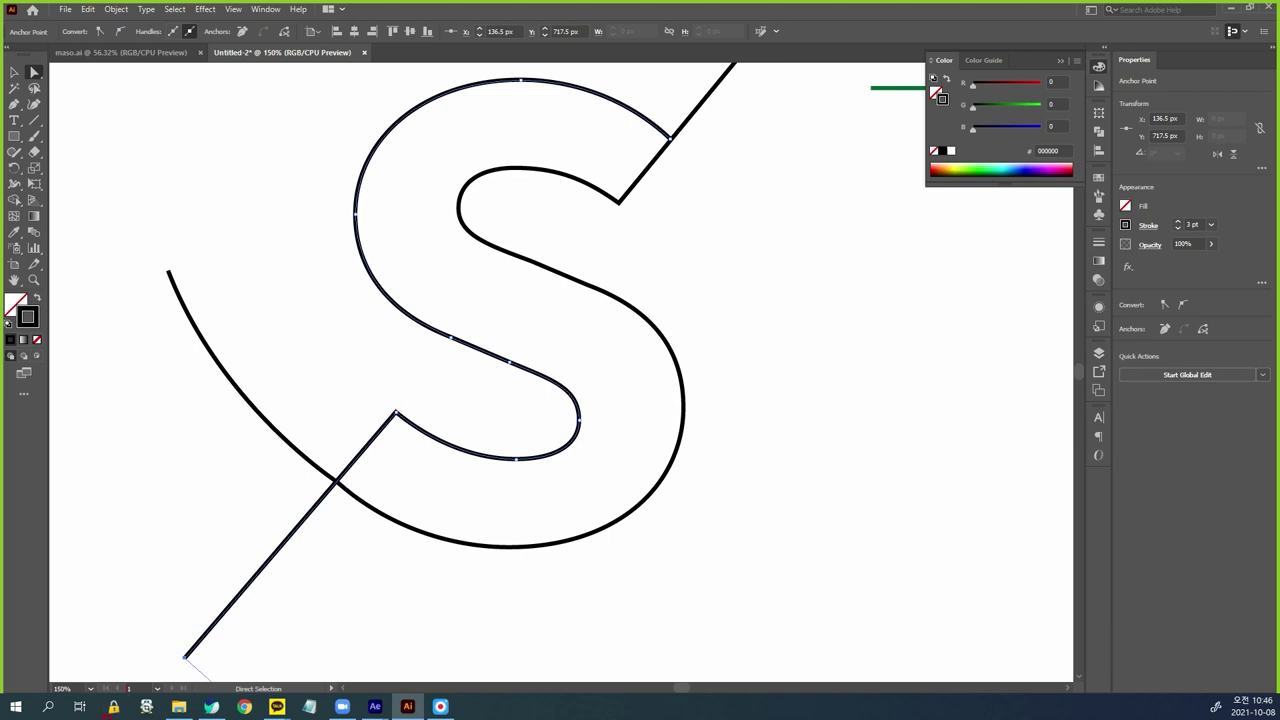
Continue the upper S path from its upper-right end with a Pen curve sweeping down and to the right
left_click_drag(754, 240, 540, 474)
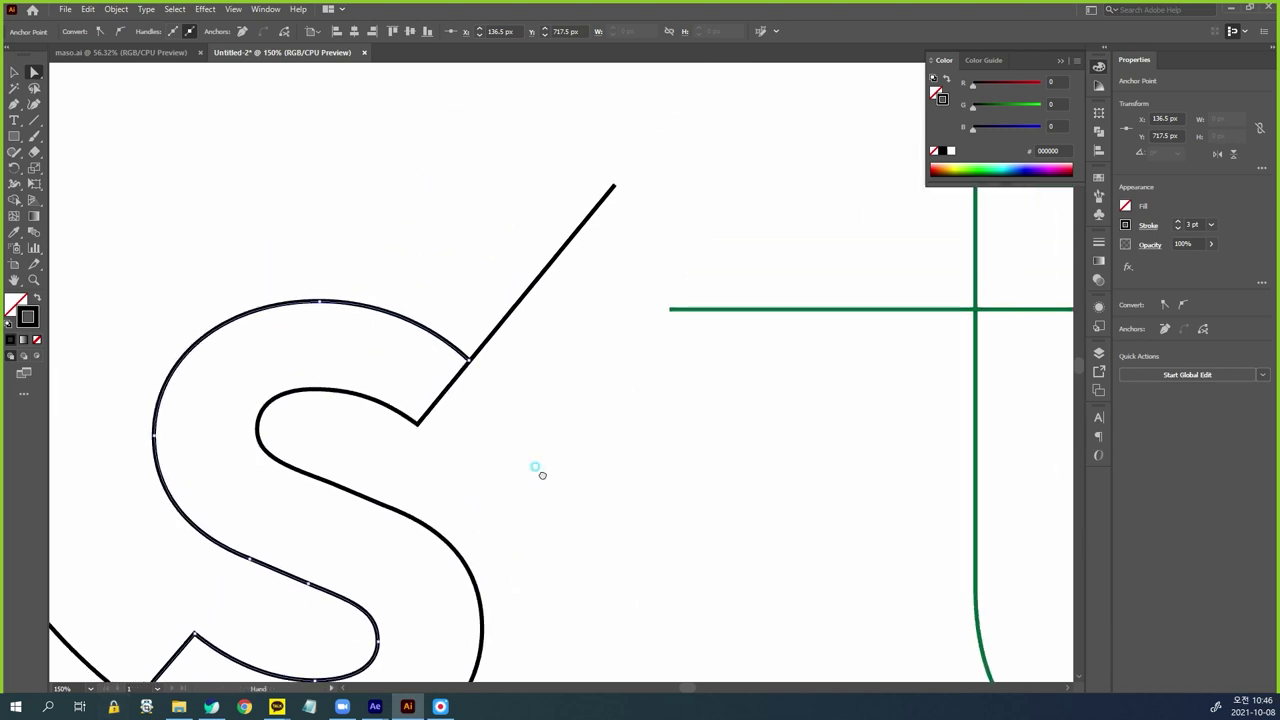
left_click(14, 104)
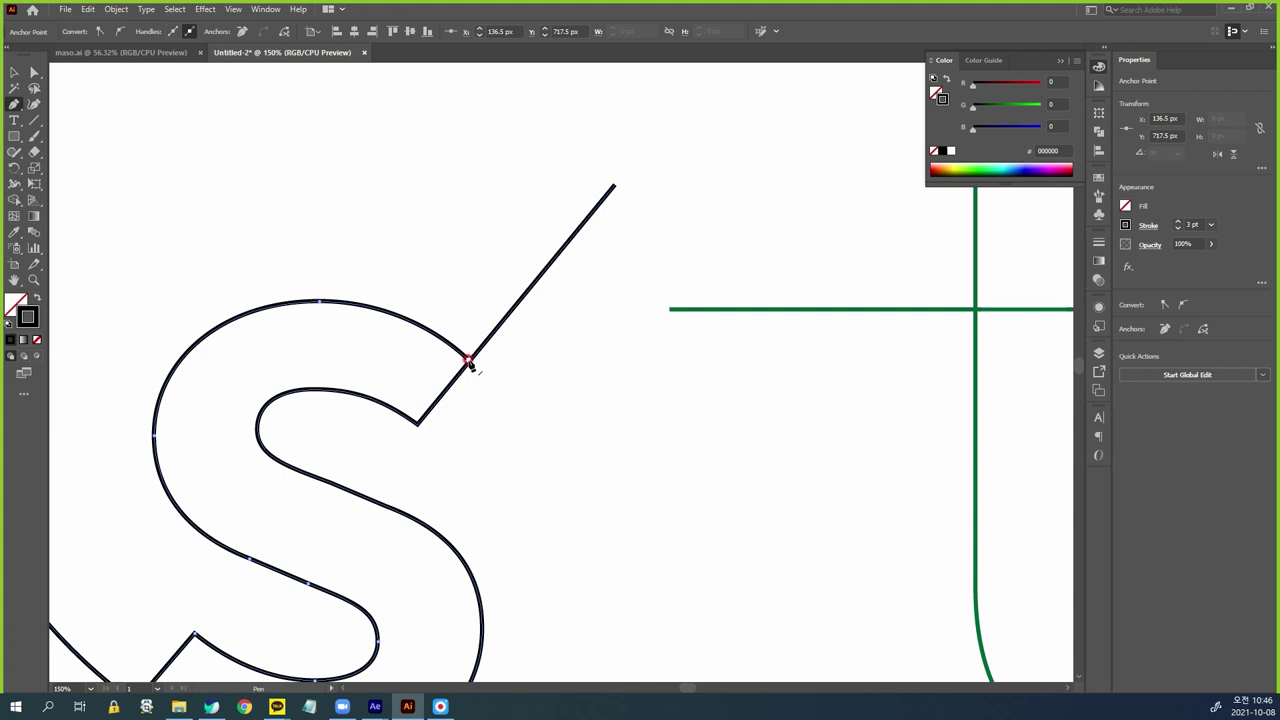
left_click(467, 362)
key("space")
left_click_drag(583, 511, 608, 310)
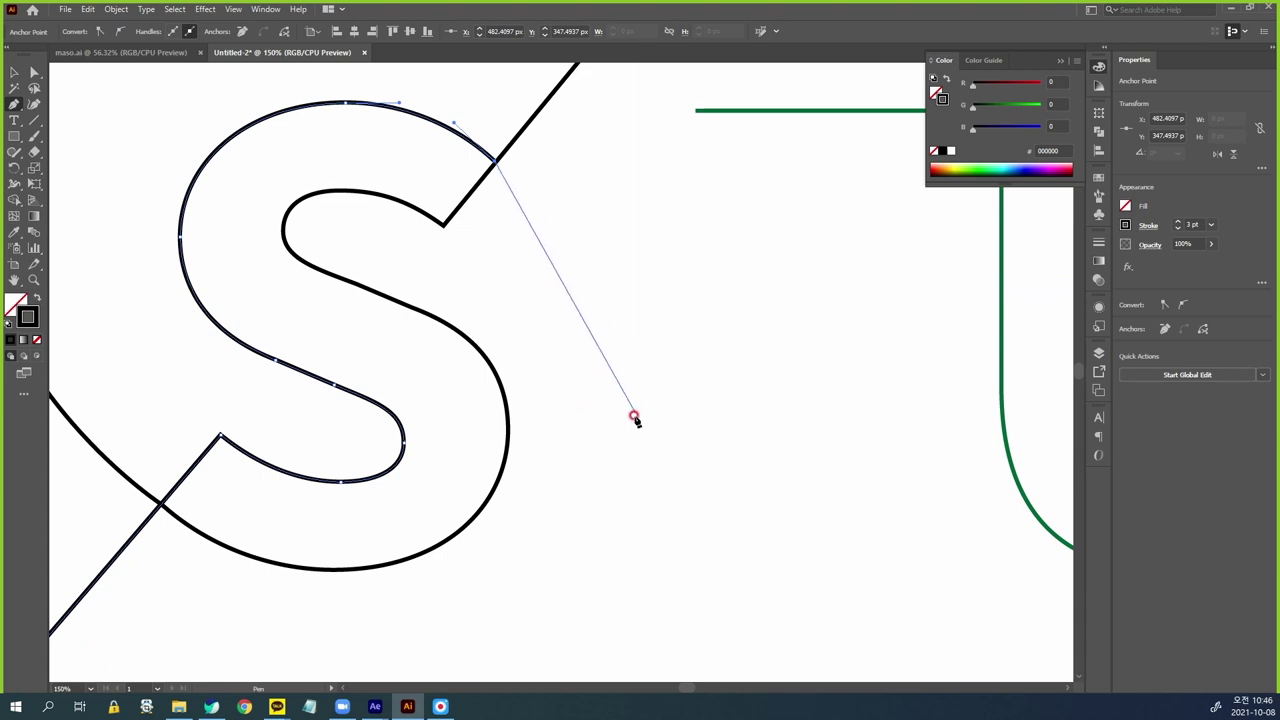
left_click_drag(634, 414, 674, 565)
left_click(699, 555, "ctrl")
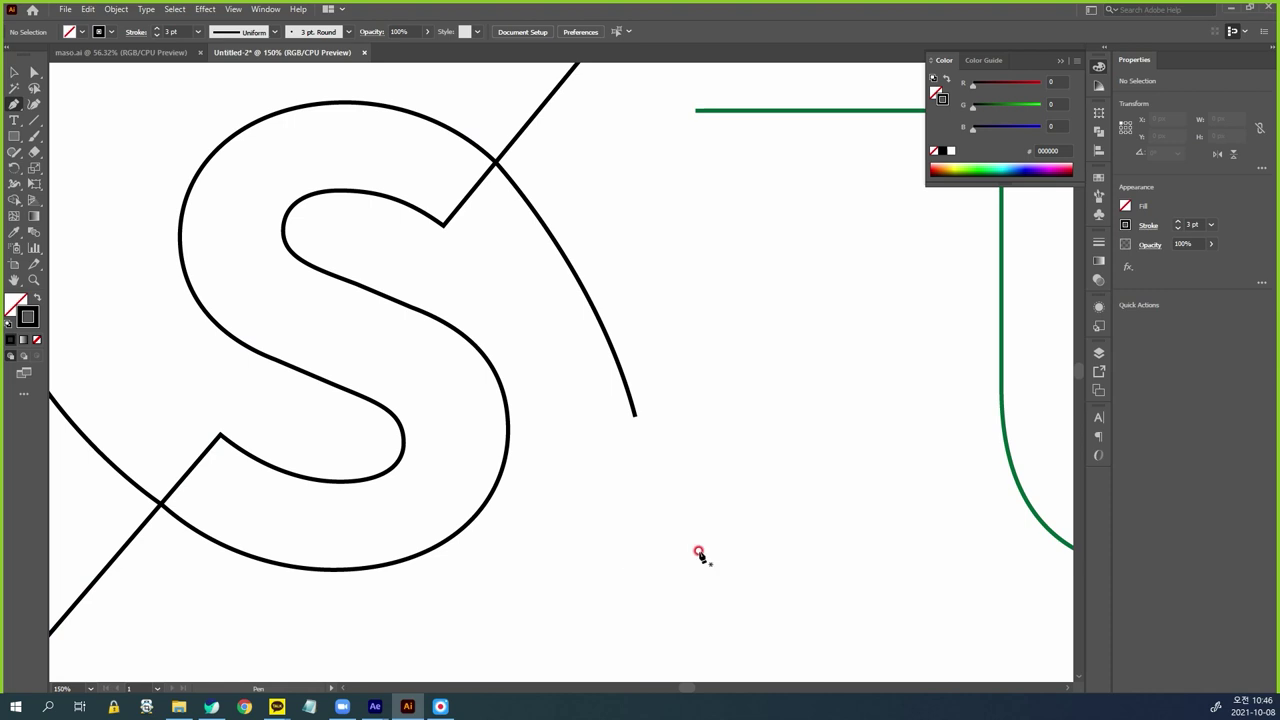
left_click_drag(614, 505, 720, 521)
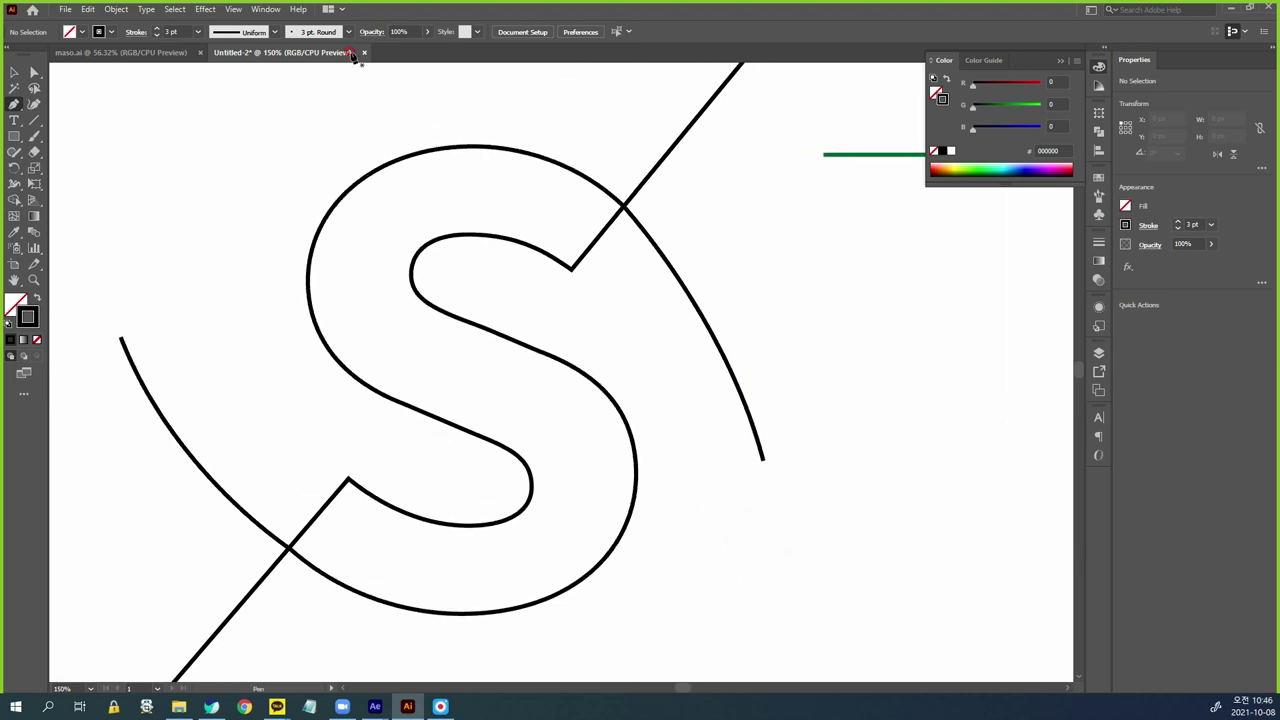
left_click(15, 74)
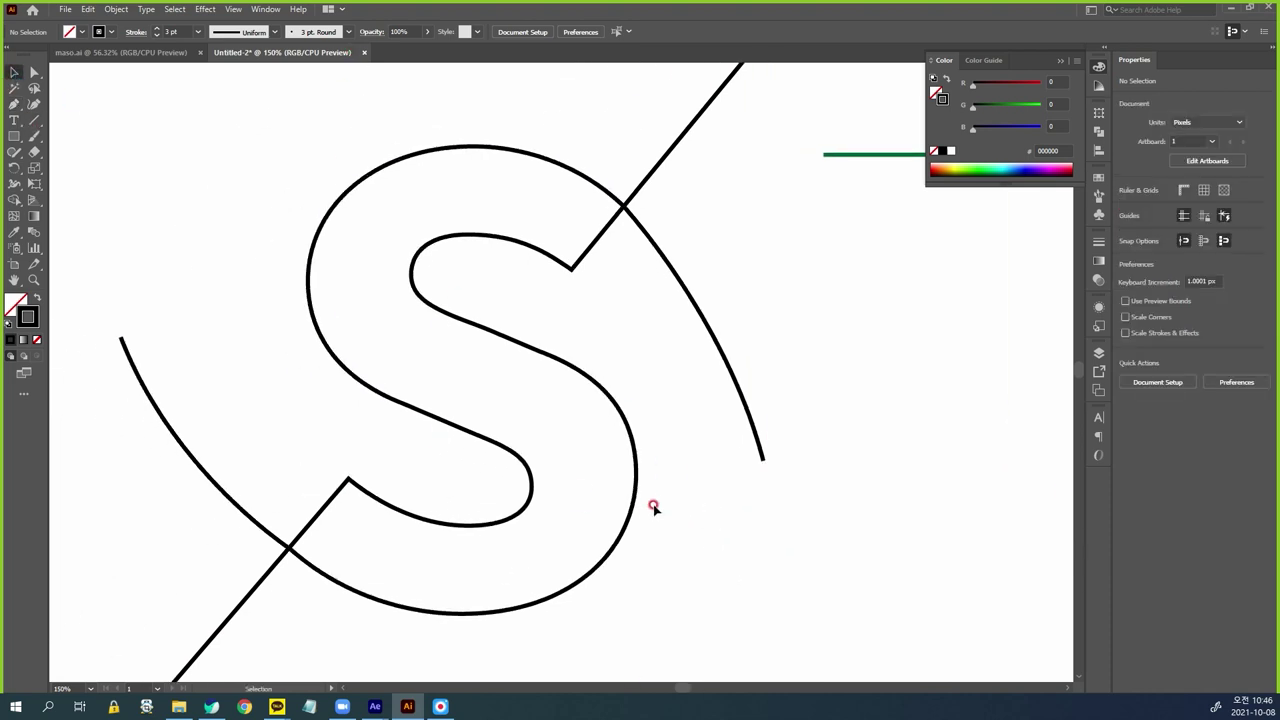
mouse_move(772, 460)
left_mouse_down()
mouse_move(663, 186)
mouse_move(382, 135)
mouse_move(332, 263)
mouse_move(549, 491)
mouse_move(347, 507)
mouse_move(328, 484)
mouse_move(68, 718)
left_mouse_up()
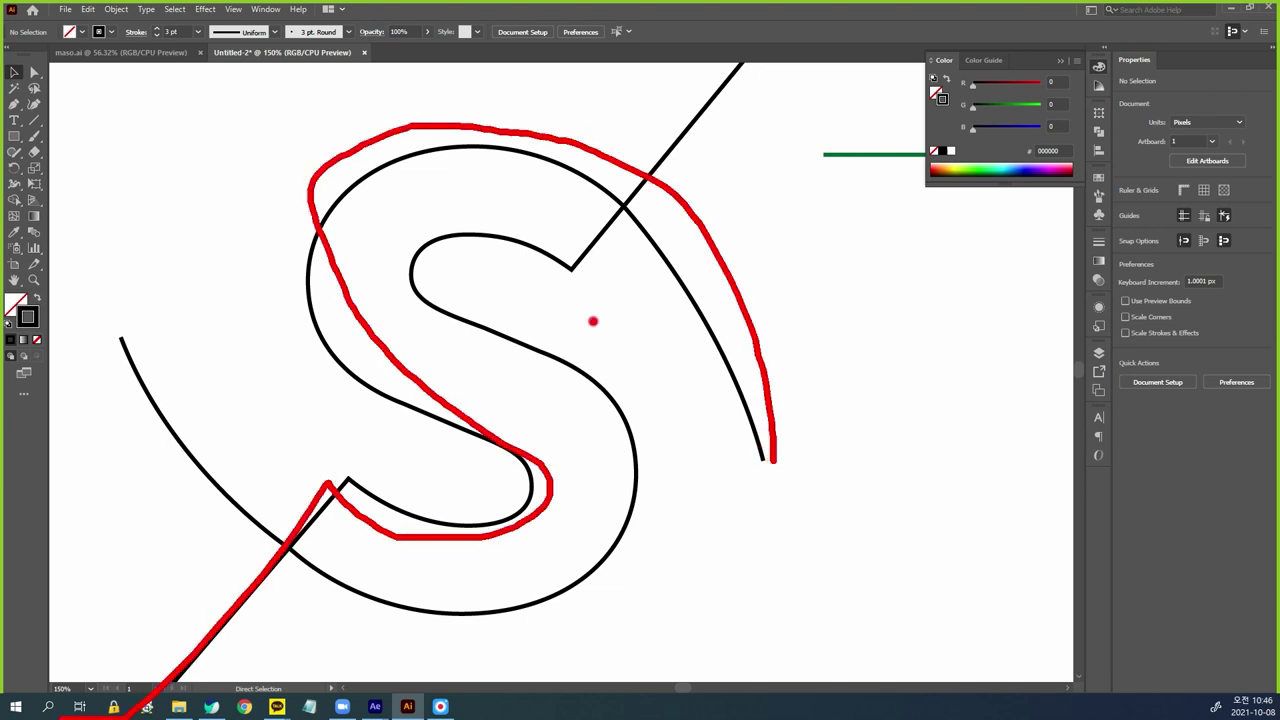
mouse_move(748, 48)
left_mouse_down()
mouse_move(672, 192)
mouse_move(614, 262)
mouse_move(453, 233)
mouse_move(483, 307)
mouse_move(621, 481)
mouse_move(550, 583)
mouse_move(340, 598)
mouse_move(188, 432)
mouse_move(140, 342)
left_mouse_up()
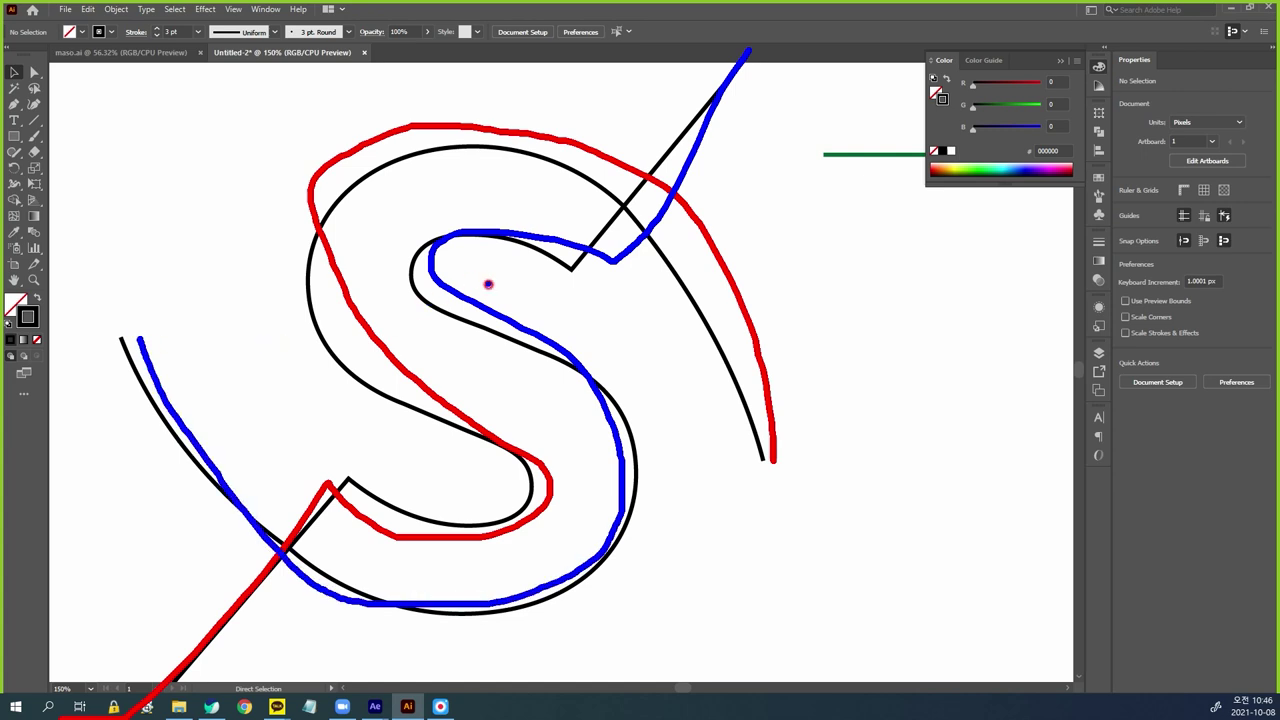
key("Escape")
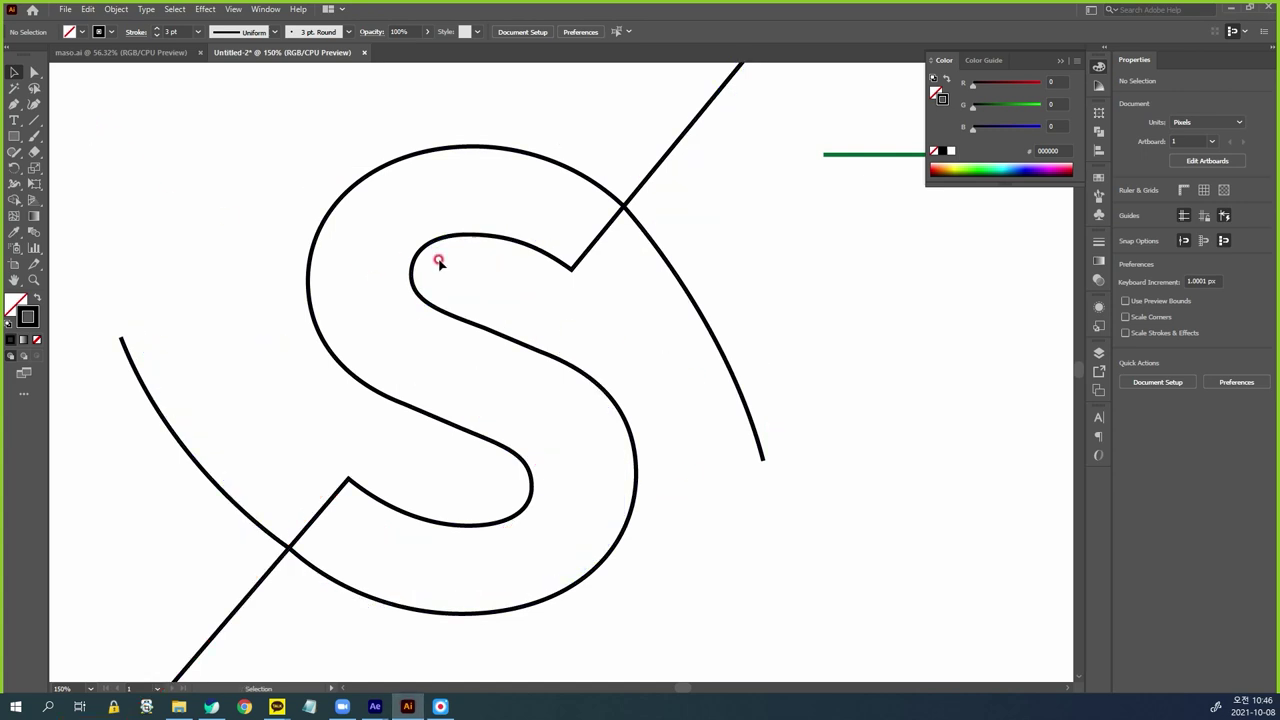
Select the whole extended letter S and change its stroke color to red, ED1C24
left_click_drag(541, 312, 310, 435)
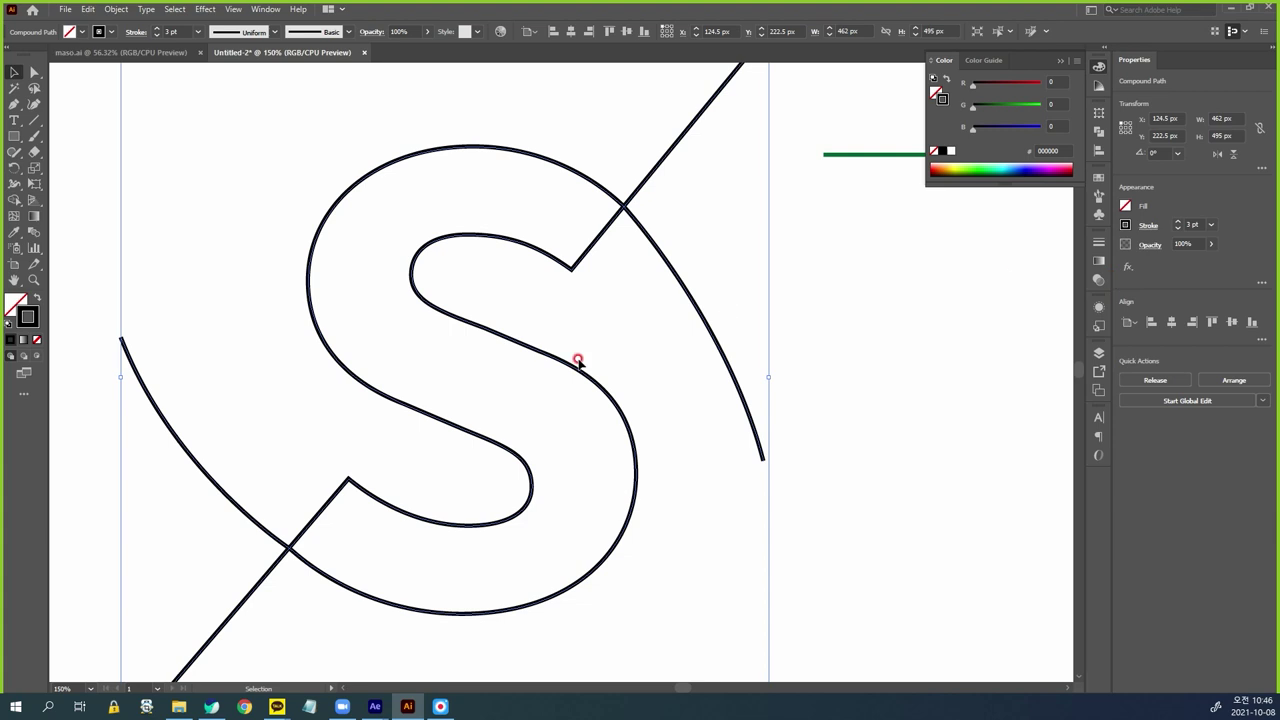
left_click(1128, 226)
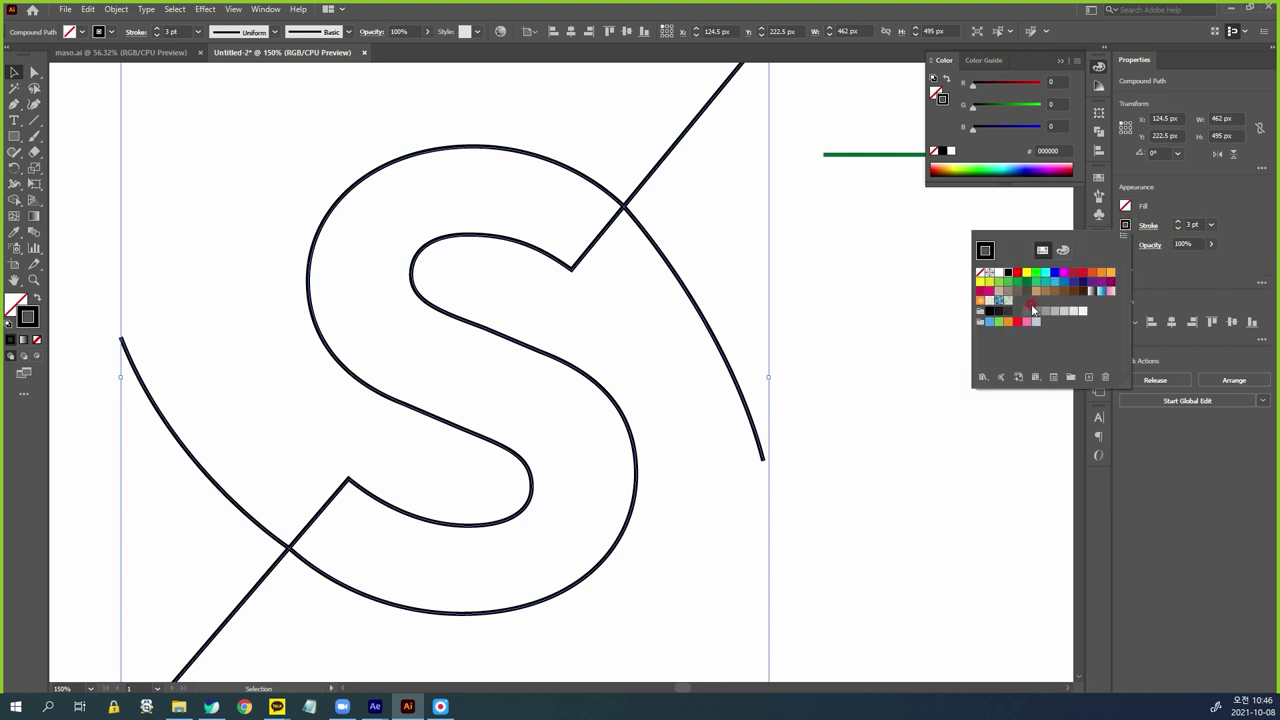
left_click(1082, 280)
Bring the black outlined letter G into close view for path editing
key("ctrl+0")
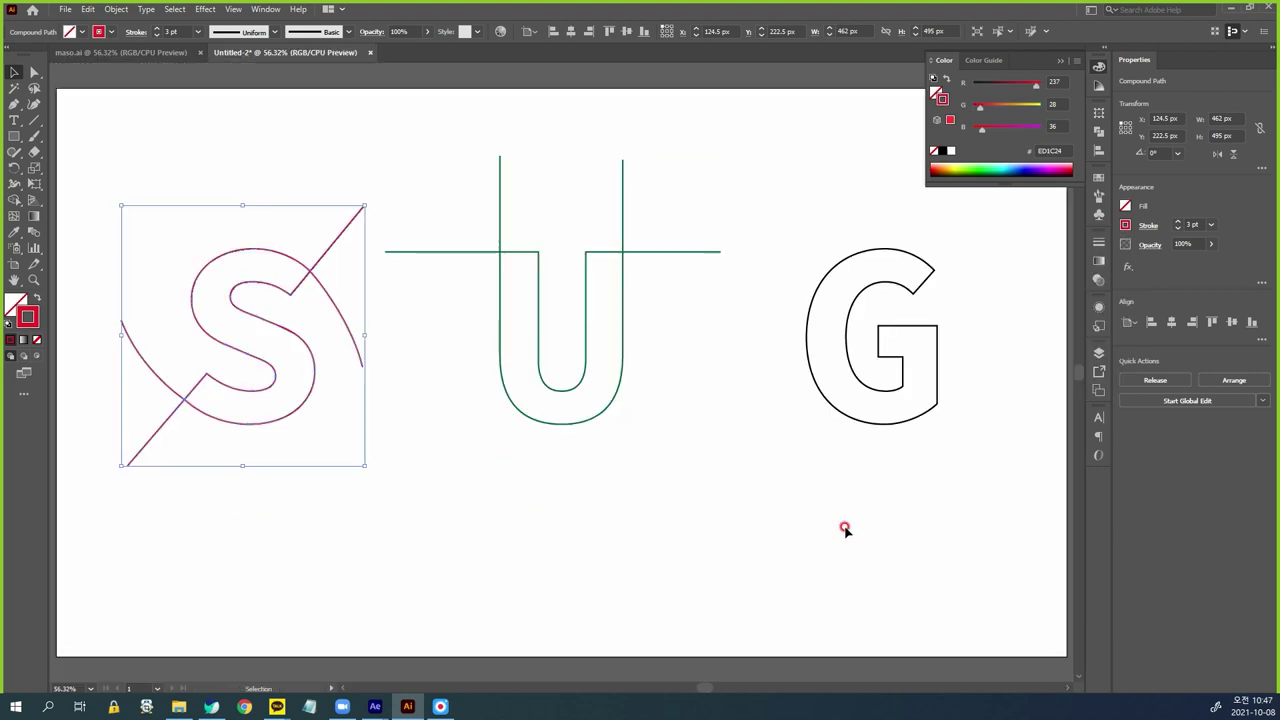
left_click(966, 349)
left_click_drag(966, 349, 696, 378)
left_click_drag(441, 224, 810, 537)
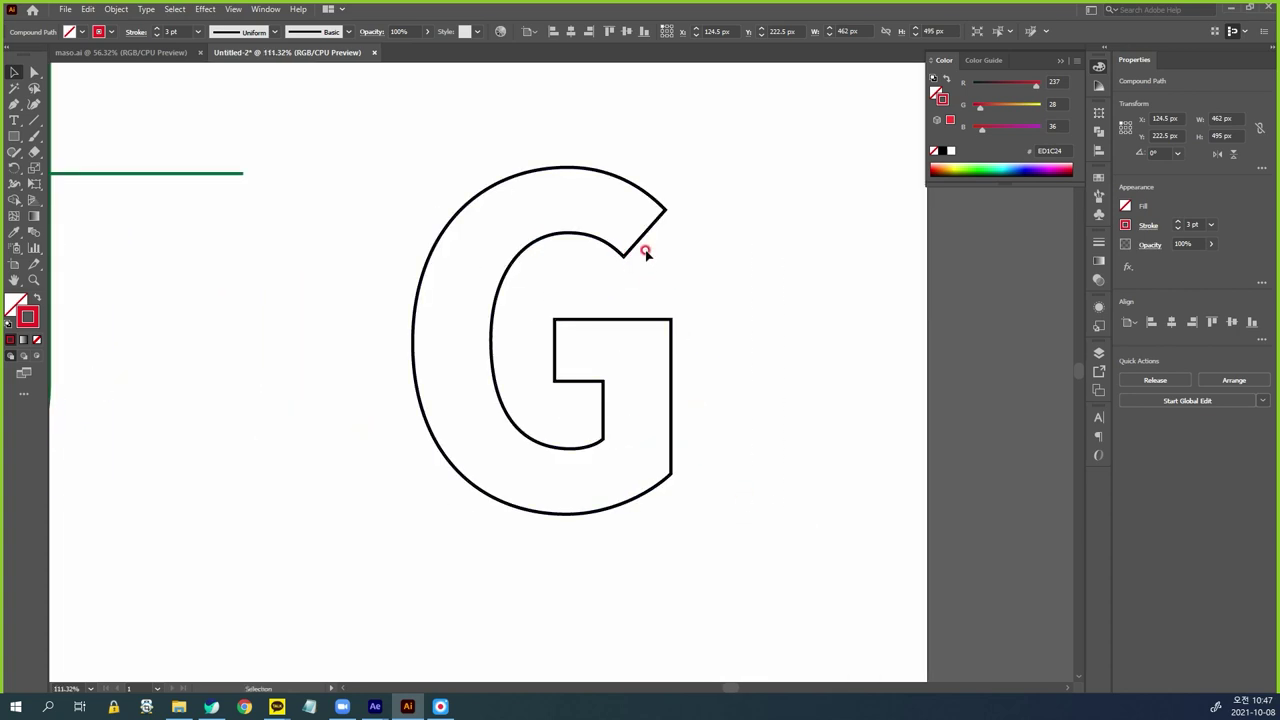
mouse_move(763, 104)
left_mouse_down()
mouse_move(637, 260)
mouse_move(542, 237)
mouse_move(500, 339)
mouse_move(570, 449)
mouse_move(624, 413)
mouse_move(604, 376)
mouse_move(557, 385)
mouse_move(548, 324)
mouse_move(940, 319)
left_mouse_up()
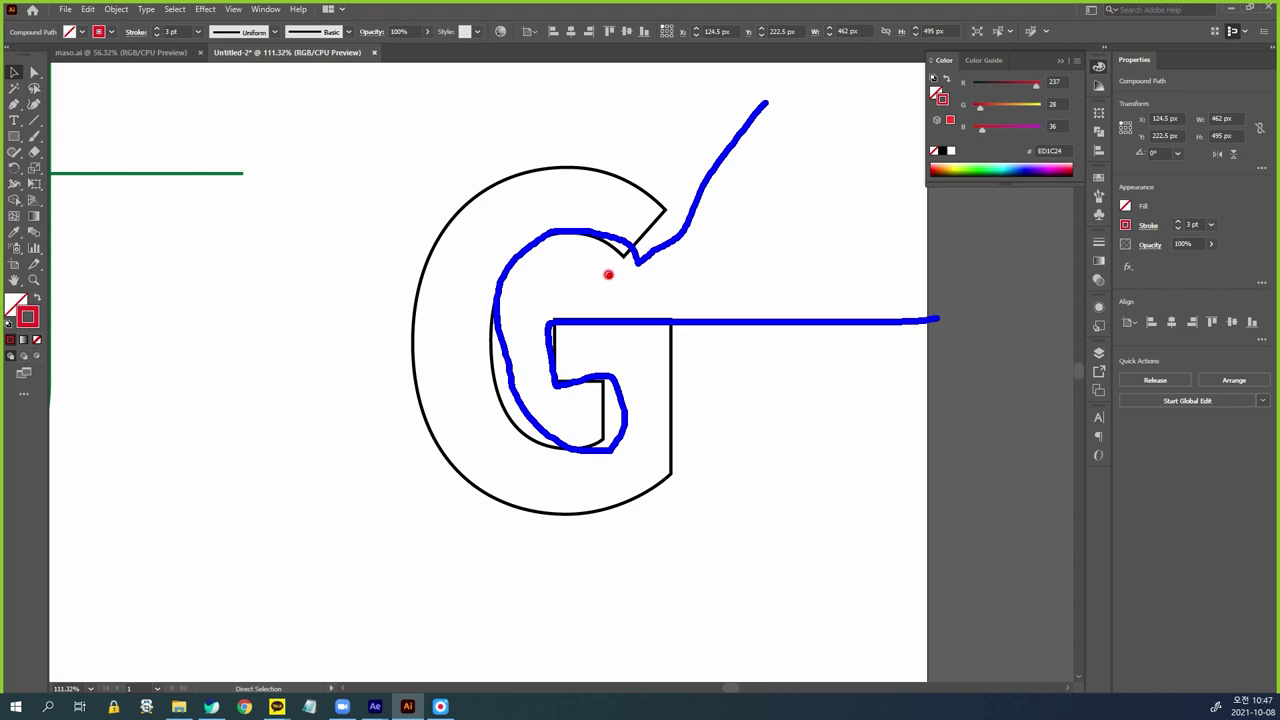
mouse_move(554, 306)
left_mouse_down()
mouse_move(634, 250)
mouse_move(672, 190)
mouse_move(619, 169)
mouse_move(478, 186)
mouse_move(400, 352)
mouse_move(465, 451)
mouse_move(559, 495)
mouse_move(665, 483)
mouse_move(679, 469)
mouse_move(697, 52)
left_mouse_up()
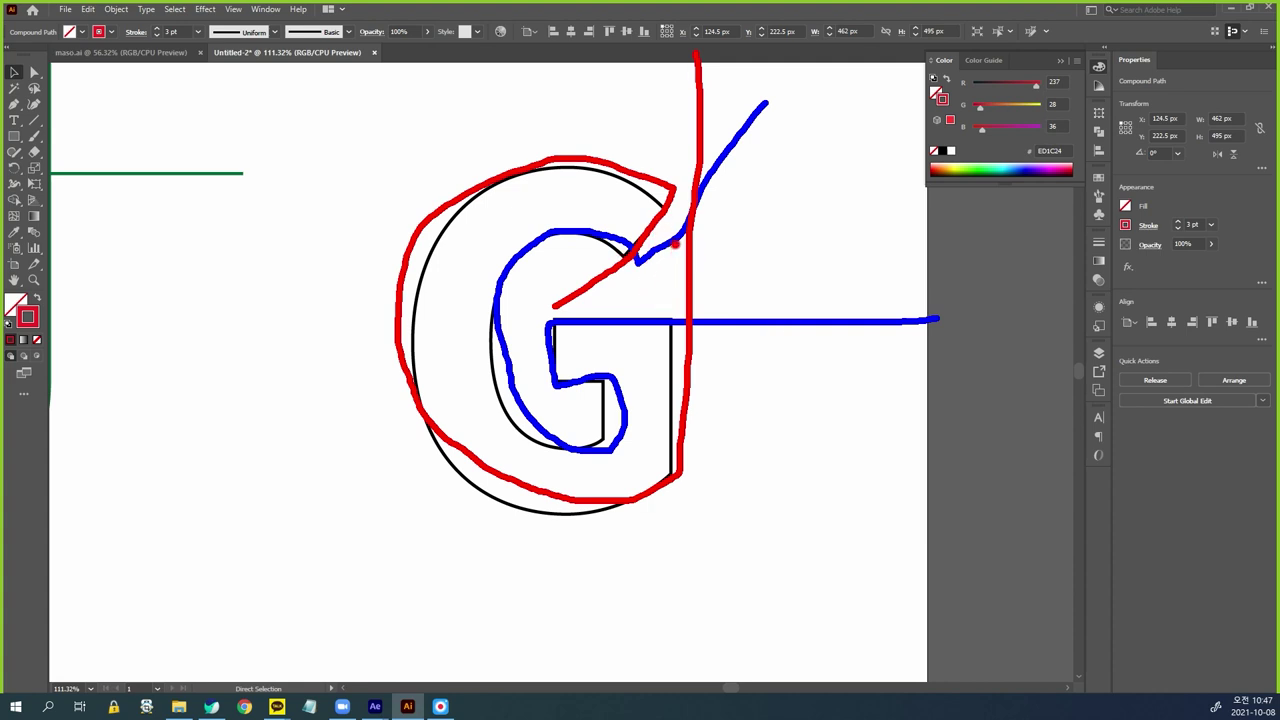
key("Escape")
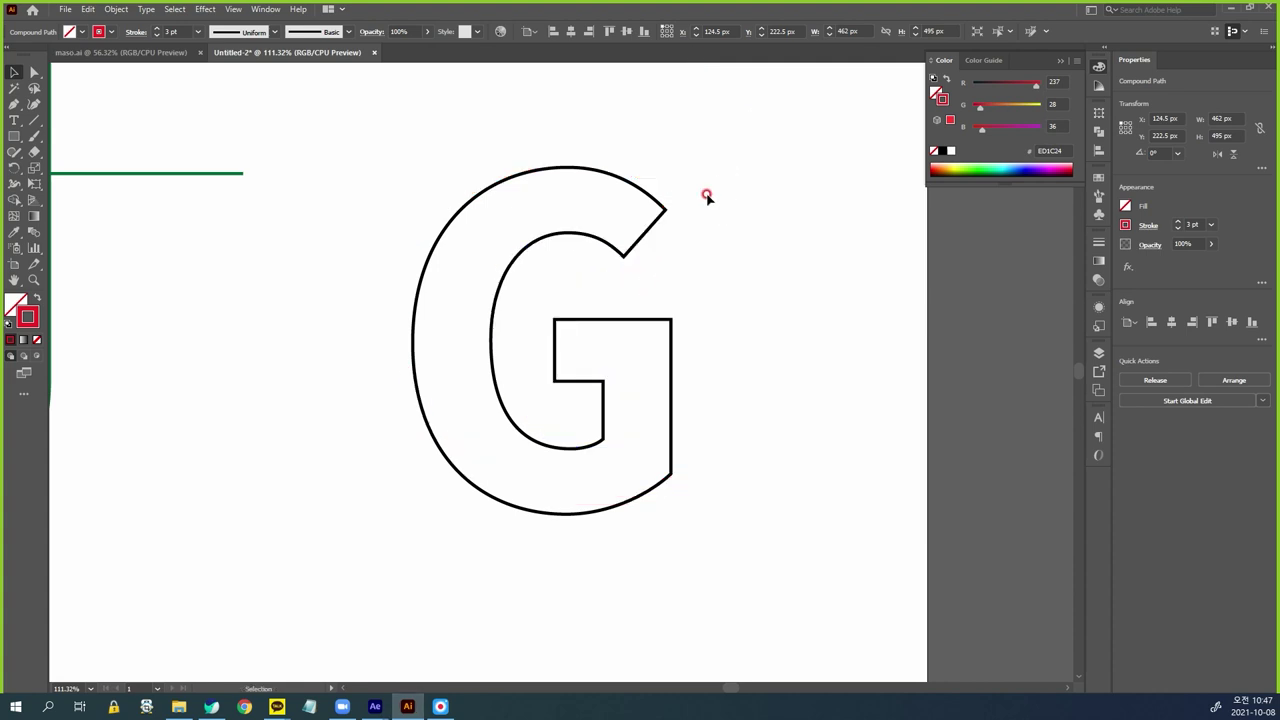
Cut the G's outline at the outer corner of its upper terminal and at the crossbar's outer right corner
left_click(35, 73)
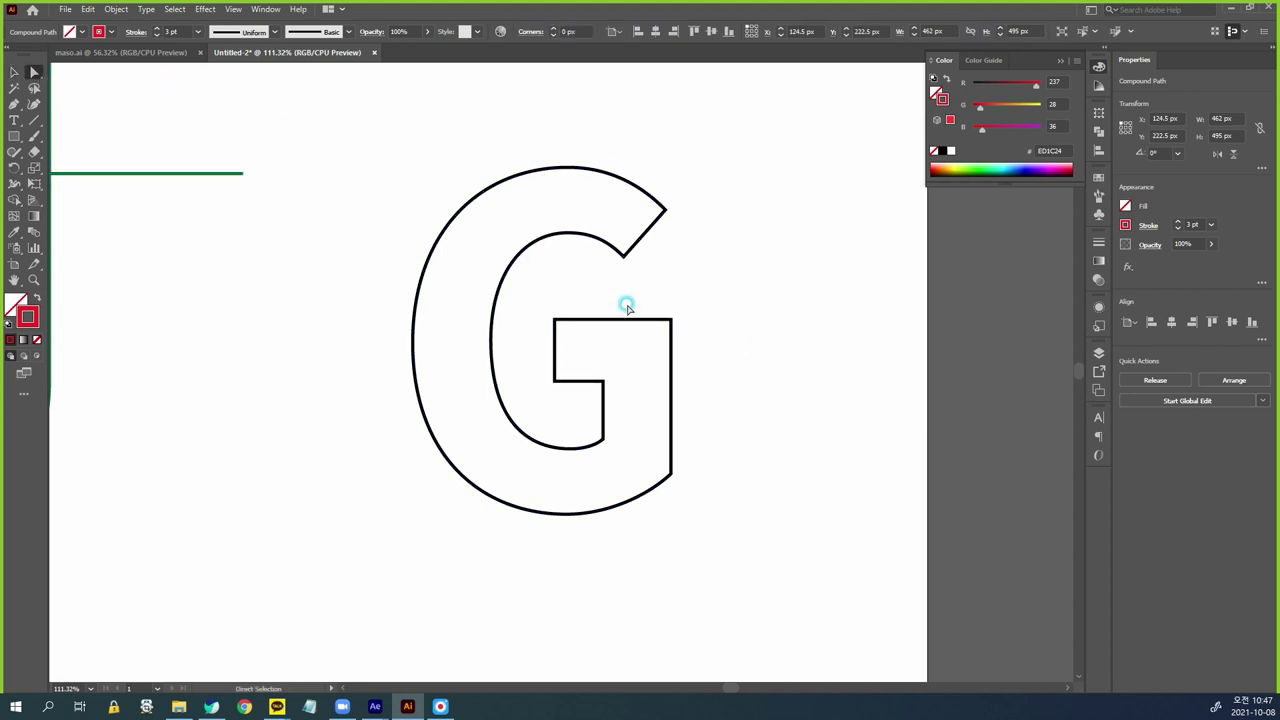
left_click(659, 207)
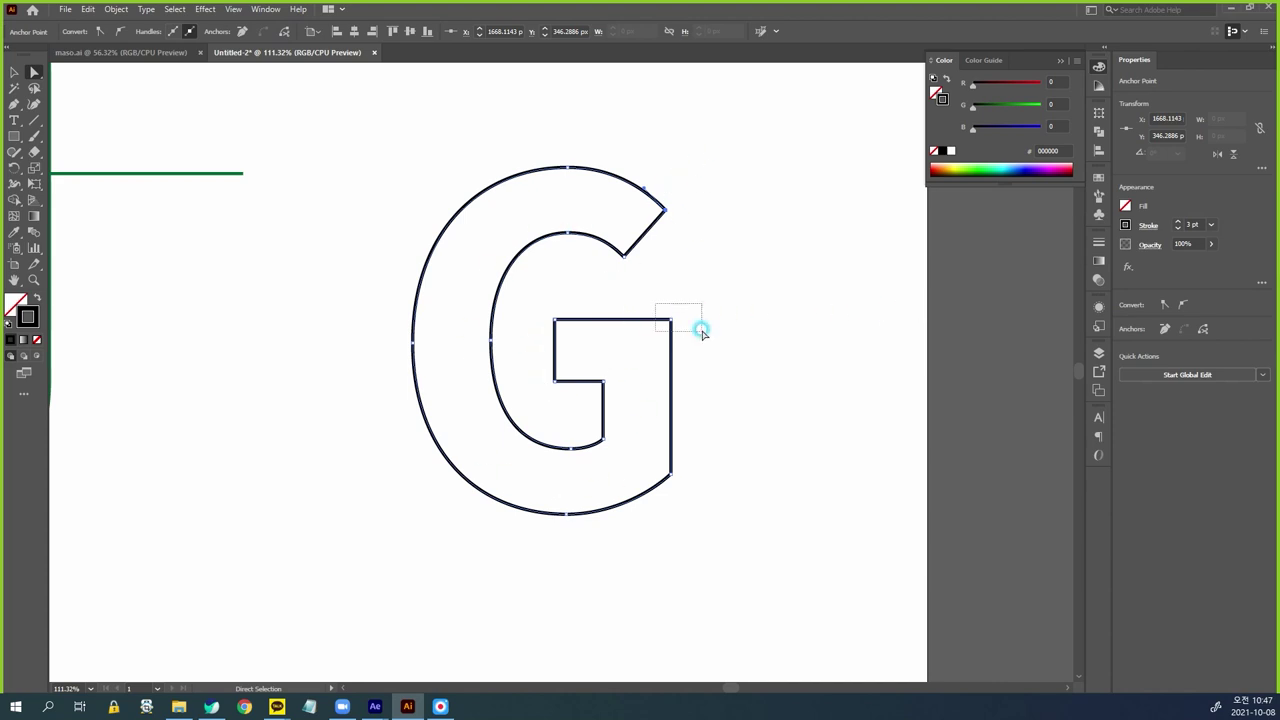
left_click(671, 320)
left_click(284, 32)
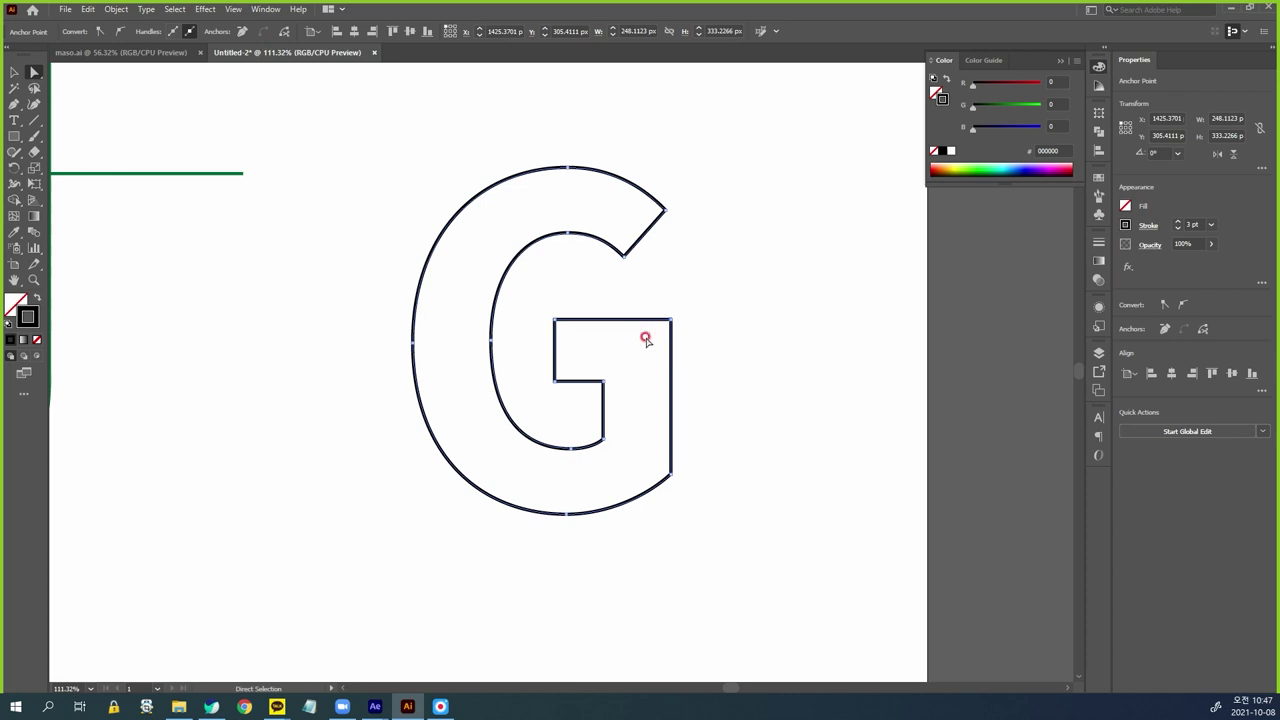
Extend the inner G path's crossbar end horizontally to X 1881 px and its upper end diagonally to X 1782.5 px, Y 227.5 px
left_click(671, 320)
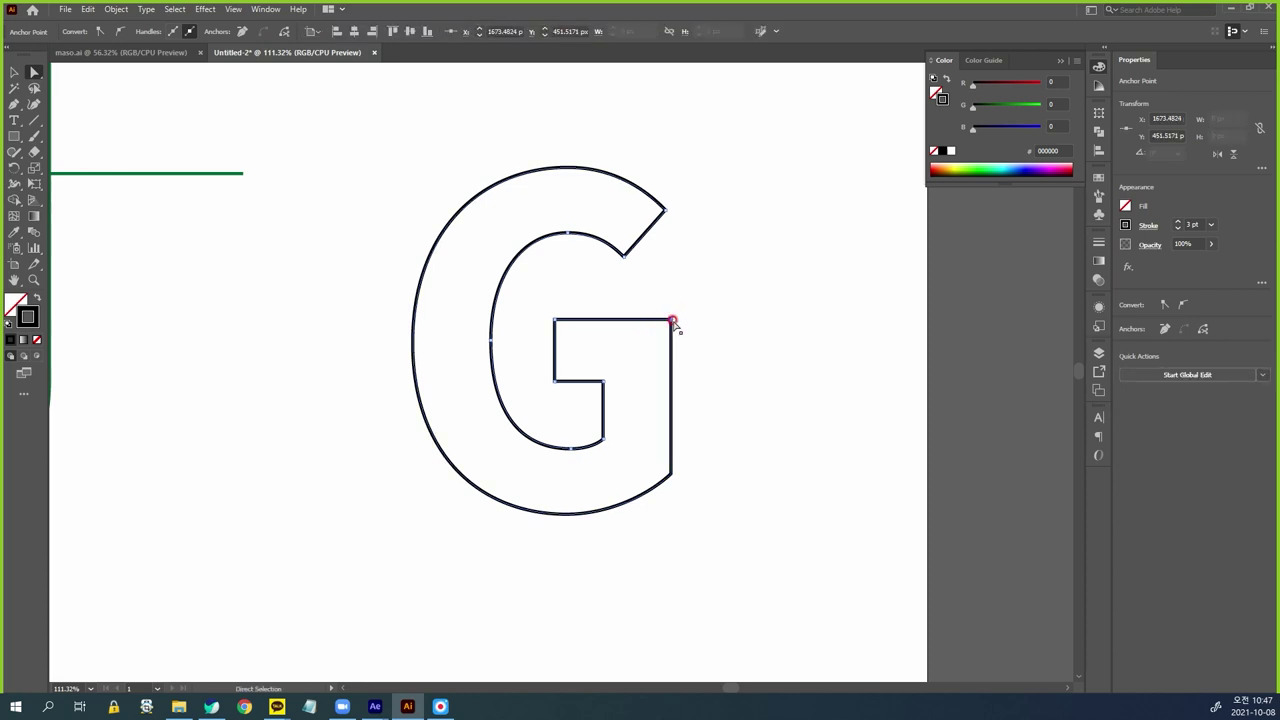
left_click_drag(757, 320, 886, 319)
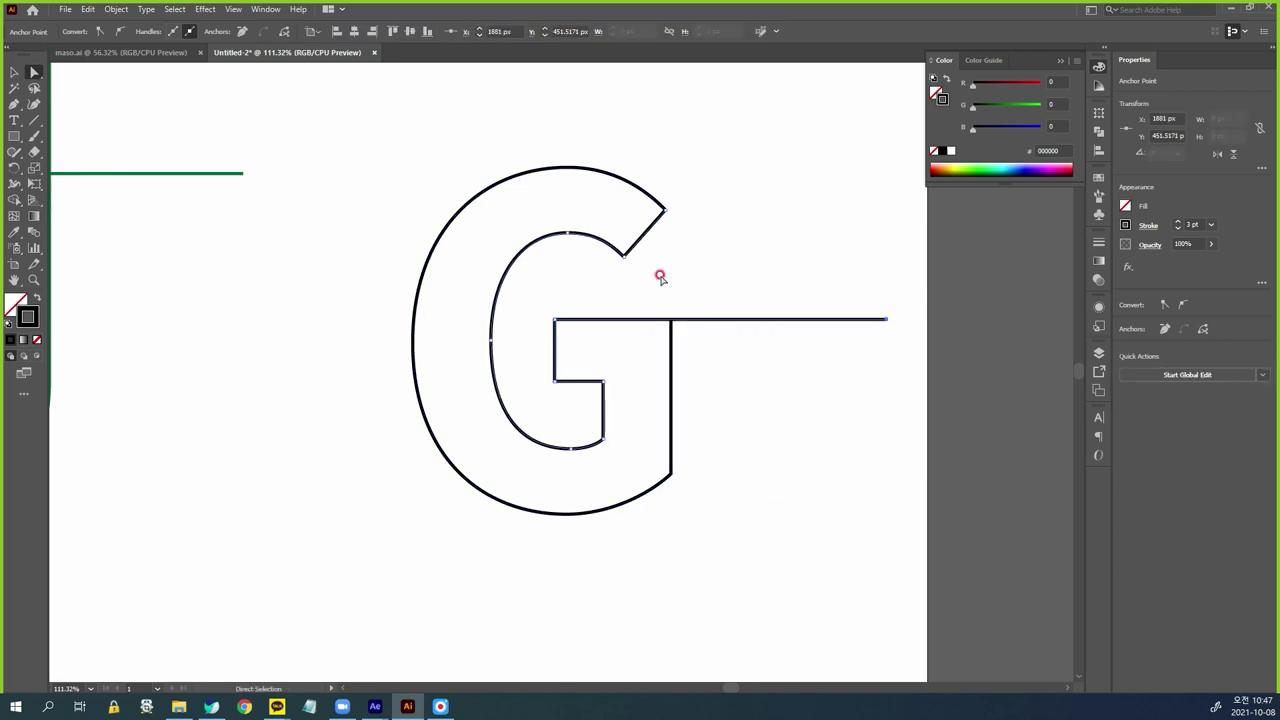
left_click(665, 210)
left_click_drag(665, 210, 784, 87)
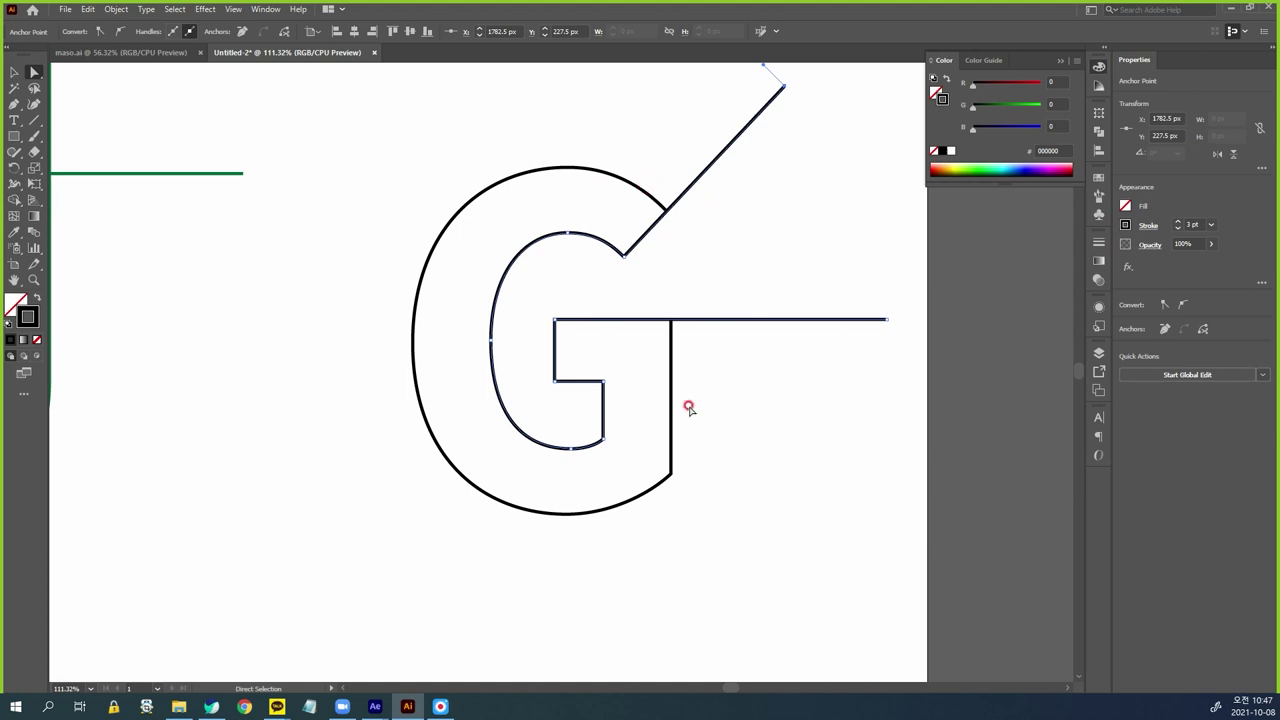
Extend the outer G path's right side straight up to Y 224.5 px and continue its upper-right end with a Pen curve sweeping down and right
left_click(672, 338)
left_click_drag(671, 320, 680, 85)
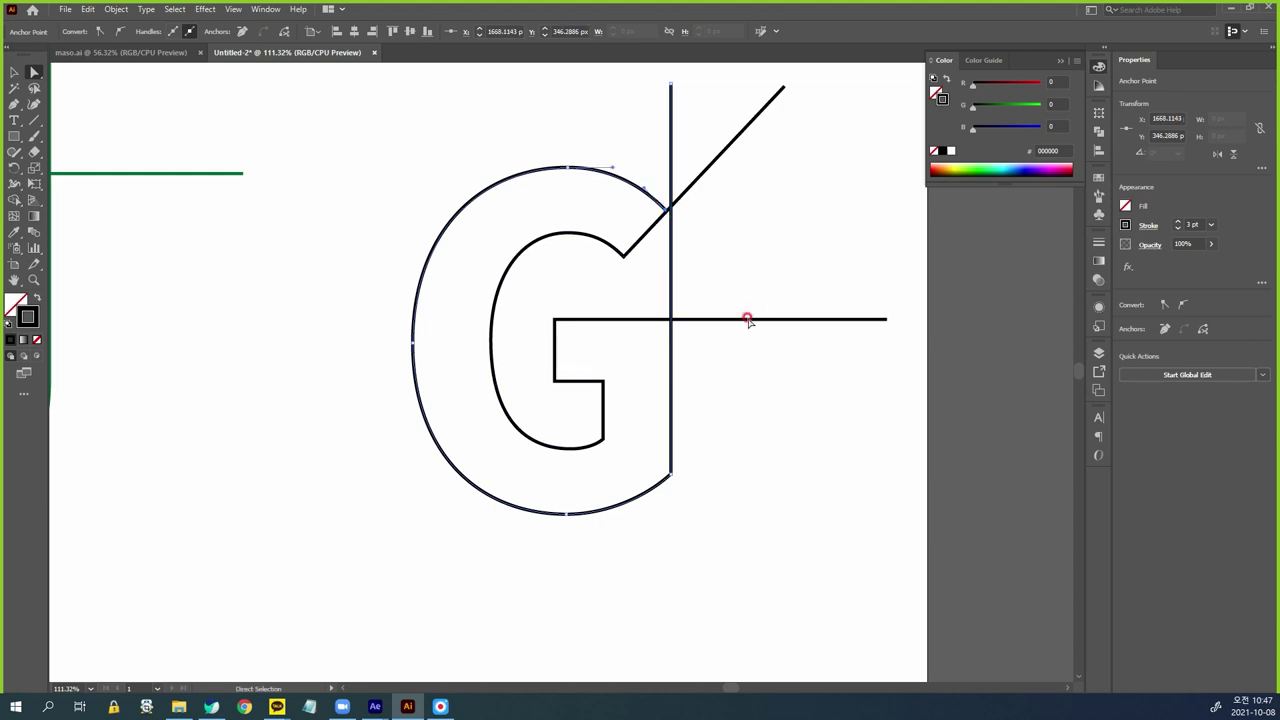
left_click(14, 104)
left_click(668, 208)
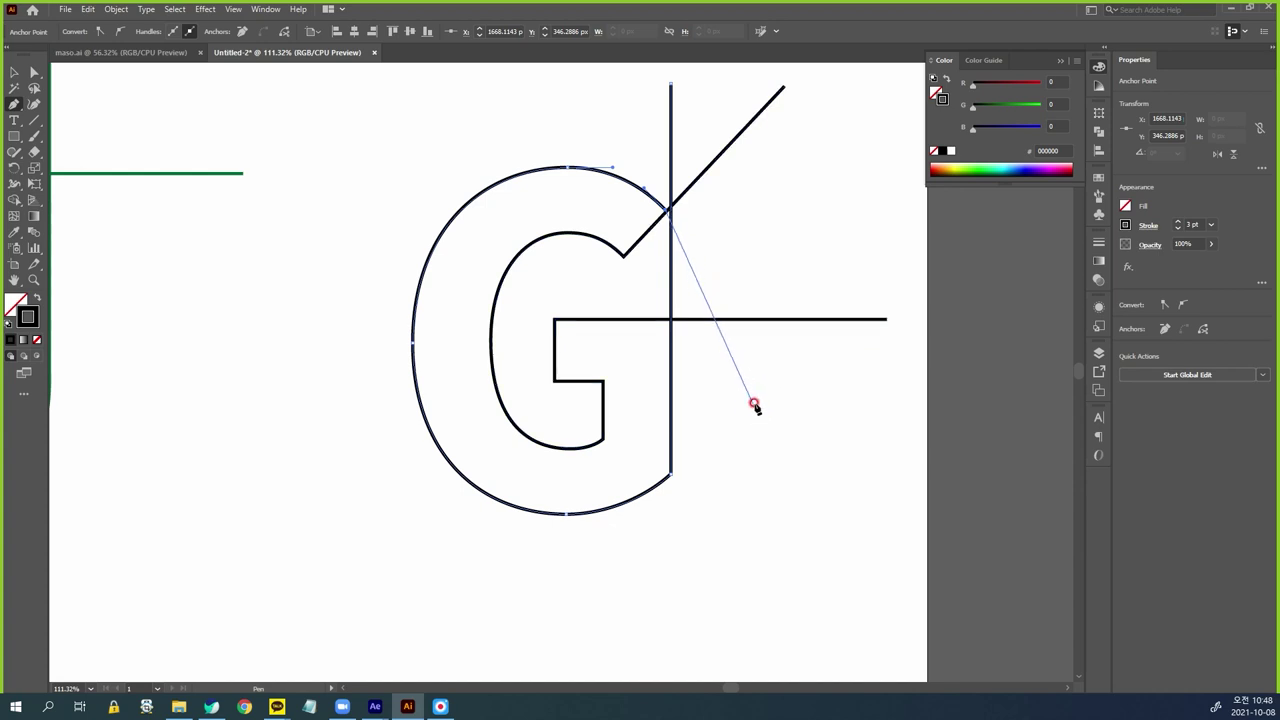
left_click_drag(768, 440, 796, 543)
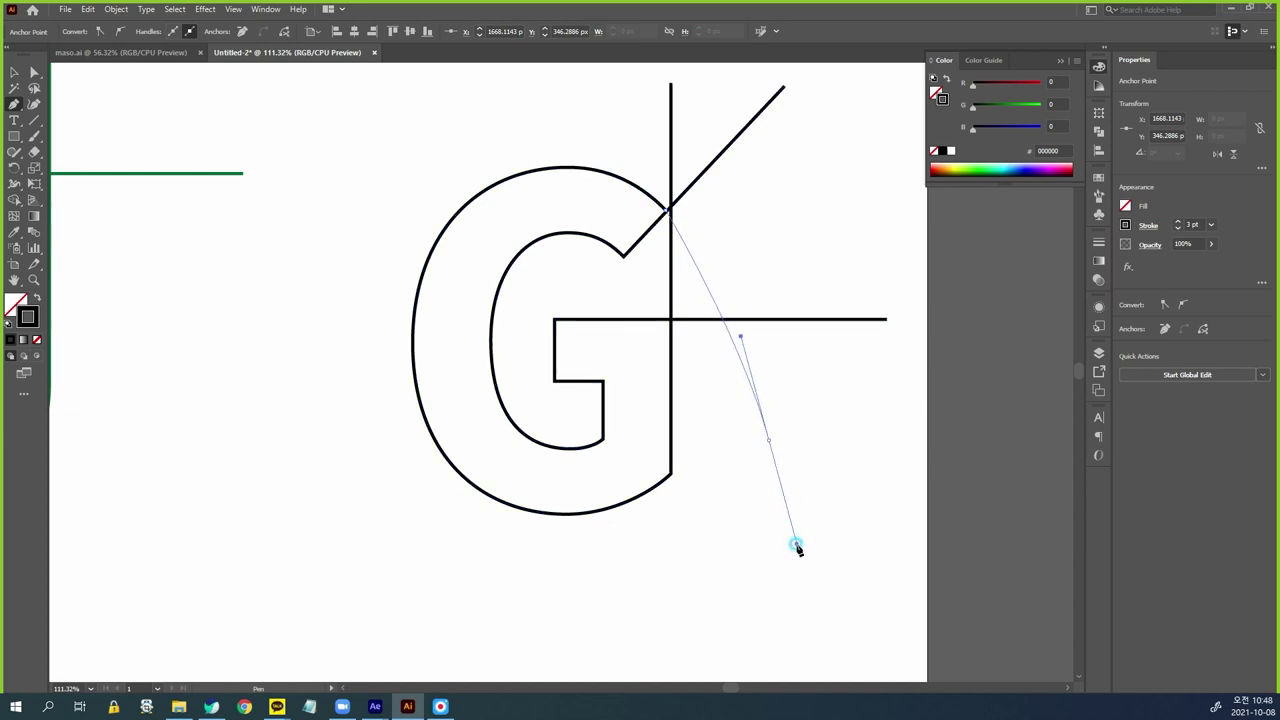
left_click(751, 593, "ctrl")
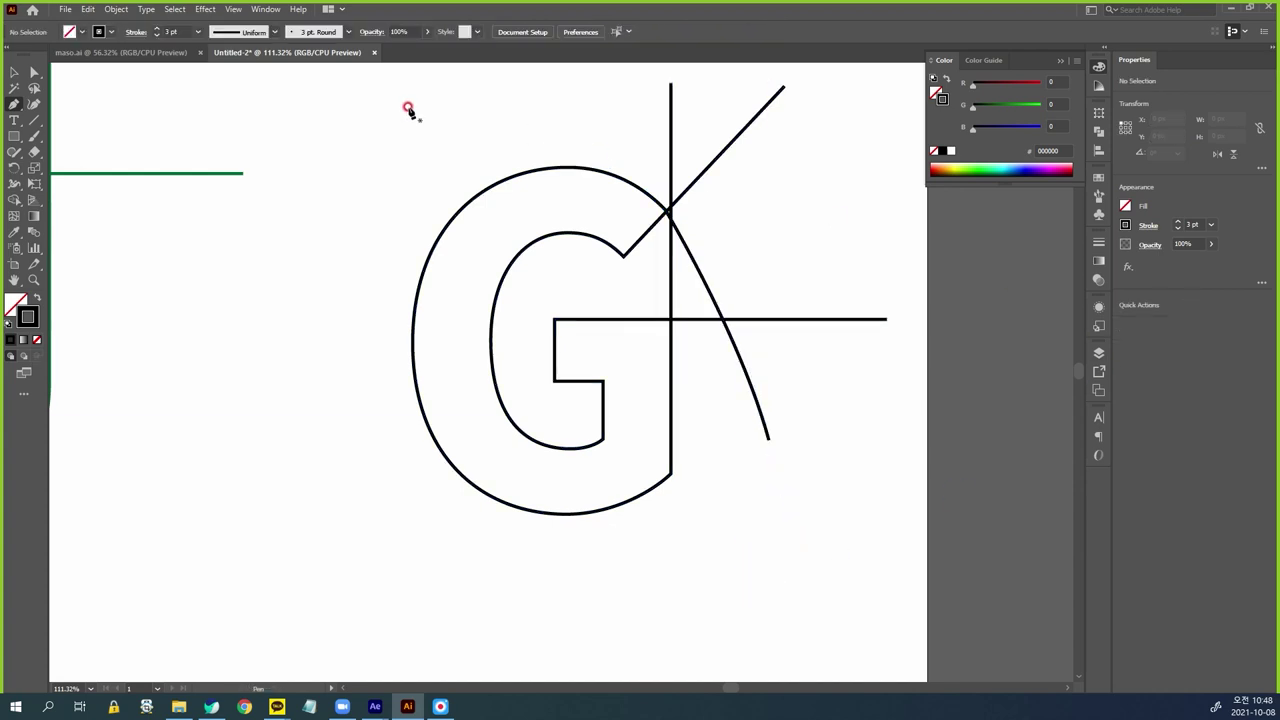
Lengthen the upper handle at the new G curve's end point so the curve flows smoothly from the letter's arc
left_click(33, 72)
left_click_drag(756, 425, 800, 465)
left_click_drag(741, 335, 719, 251)
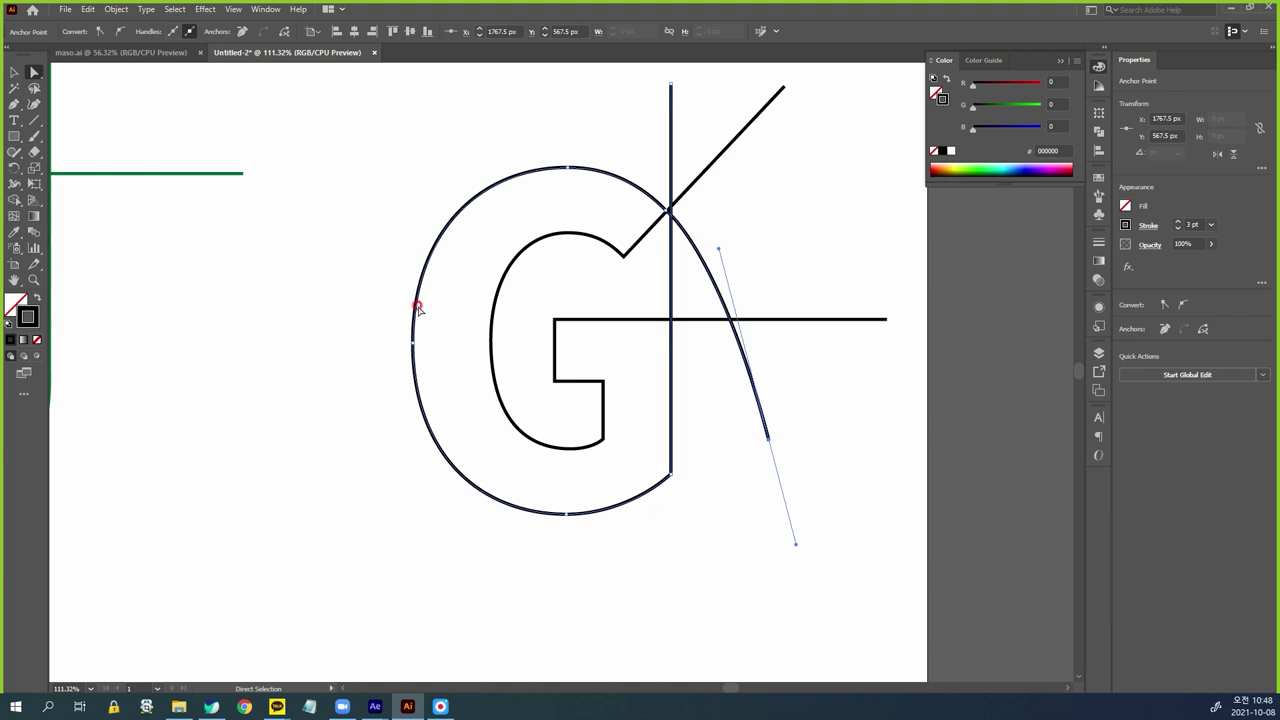
left_click(14, 72)
left_click(309, 164)
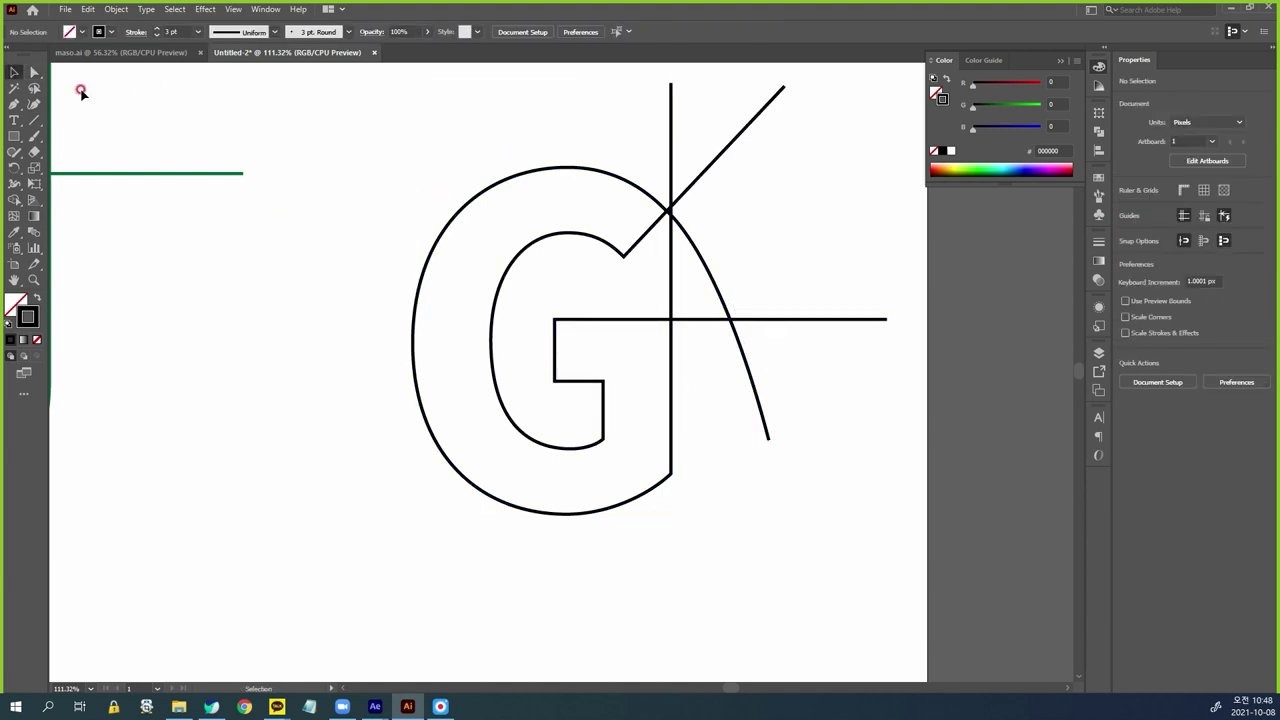
Change the whole extended letter G's stroke color to dark blue, 000AB9
left_click(753, 414)
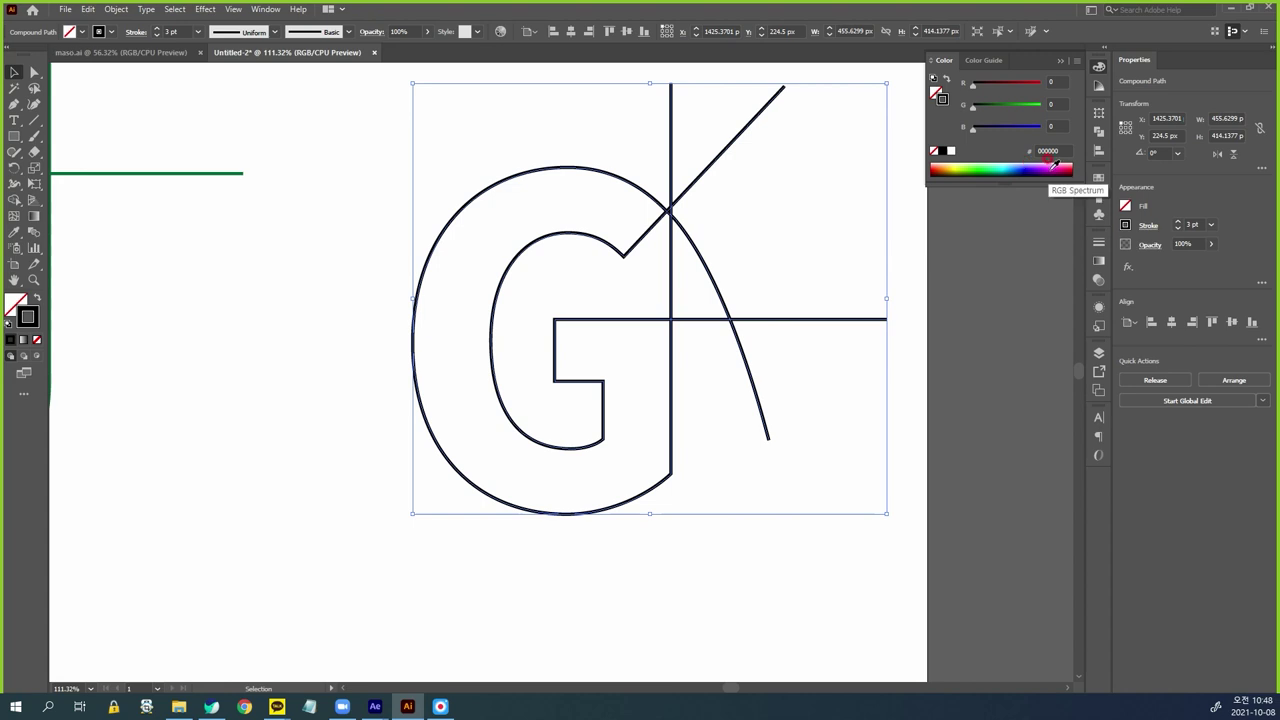
left_click(1000, 163)
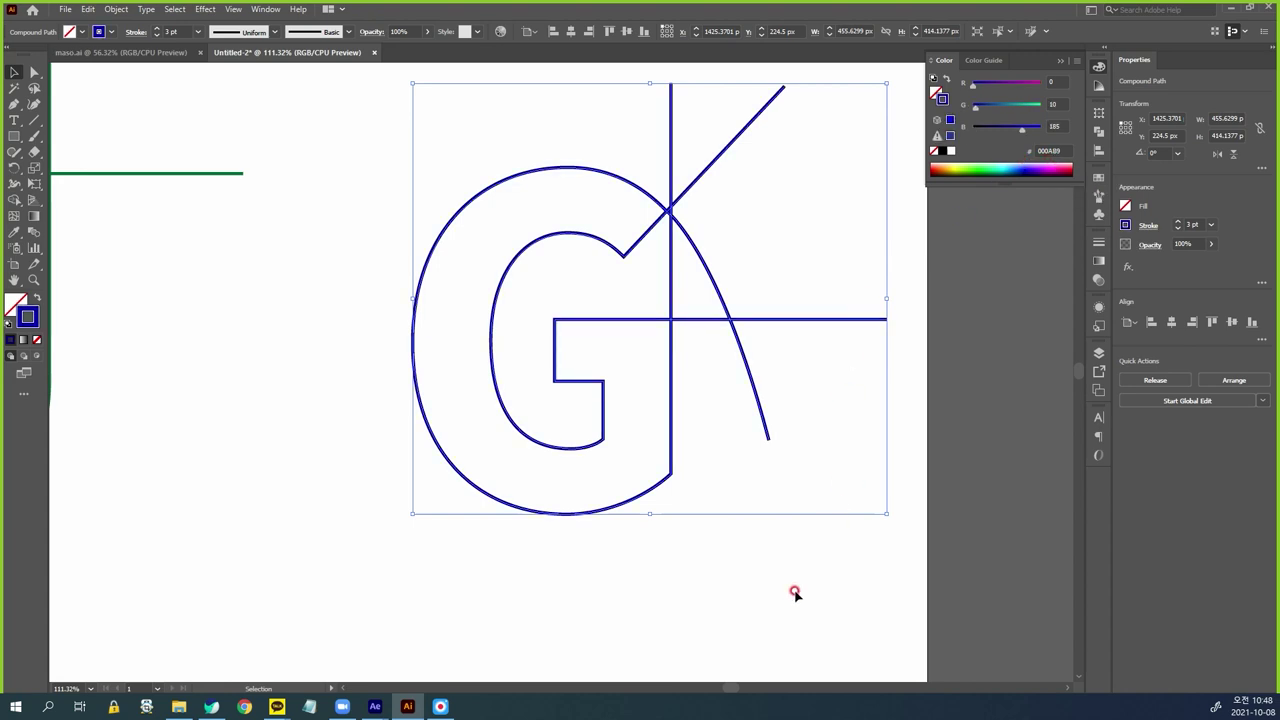
left_click(662, 590)
key("ctrl+0")
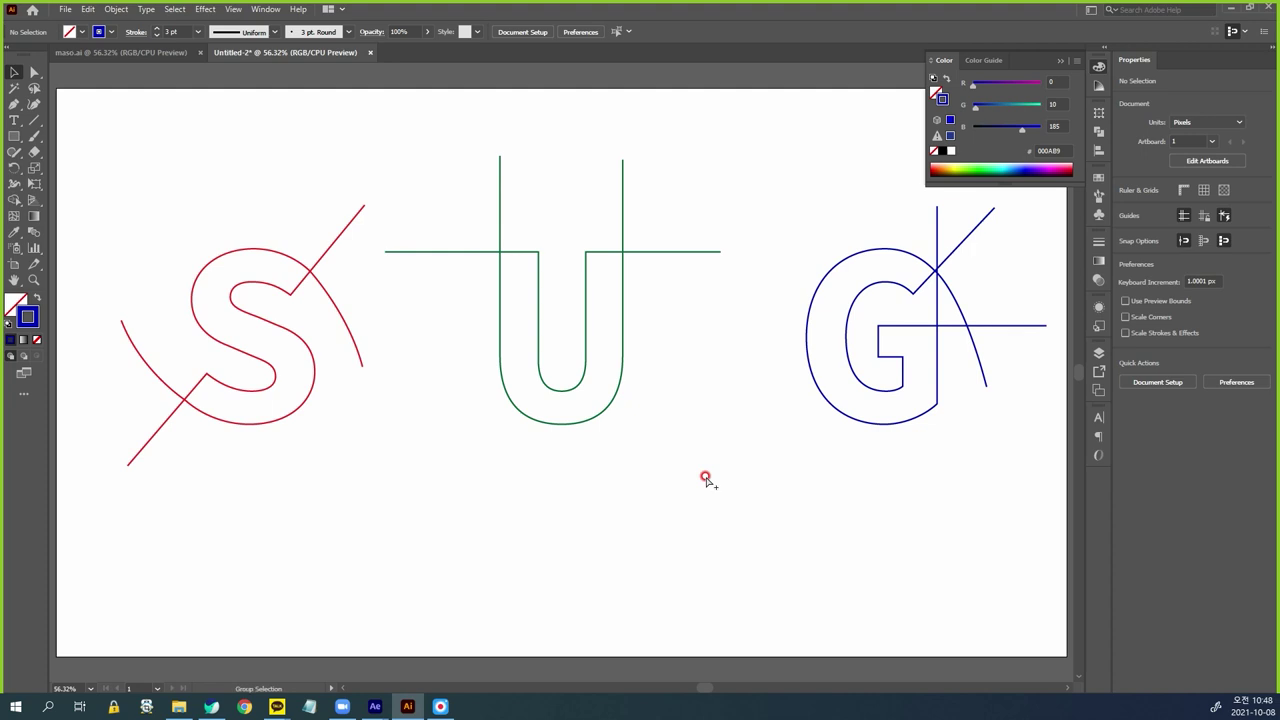
Show all hidden objects so the letters E and N return to the artboard
left_click(115, 10)
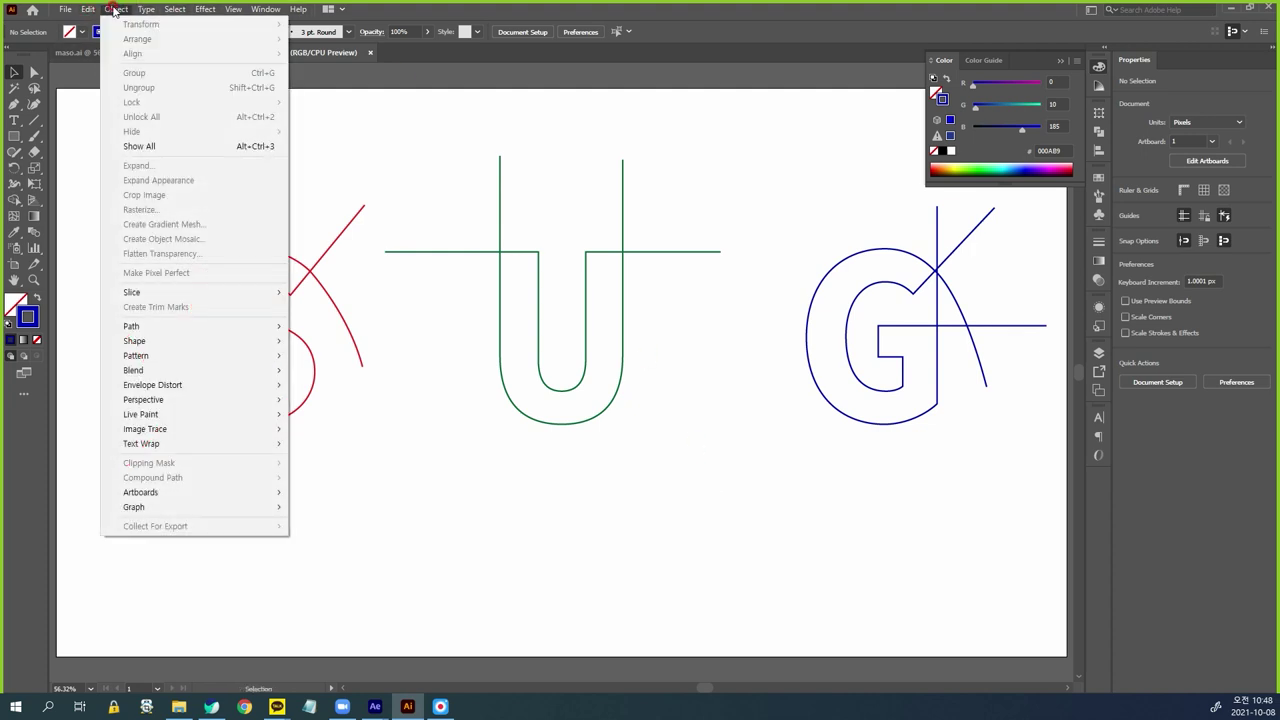
left_click(165, 147)
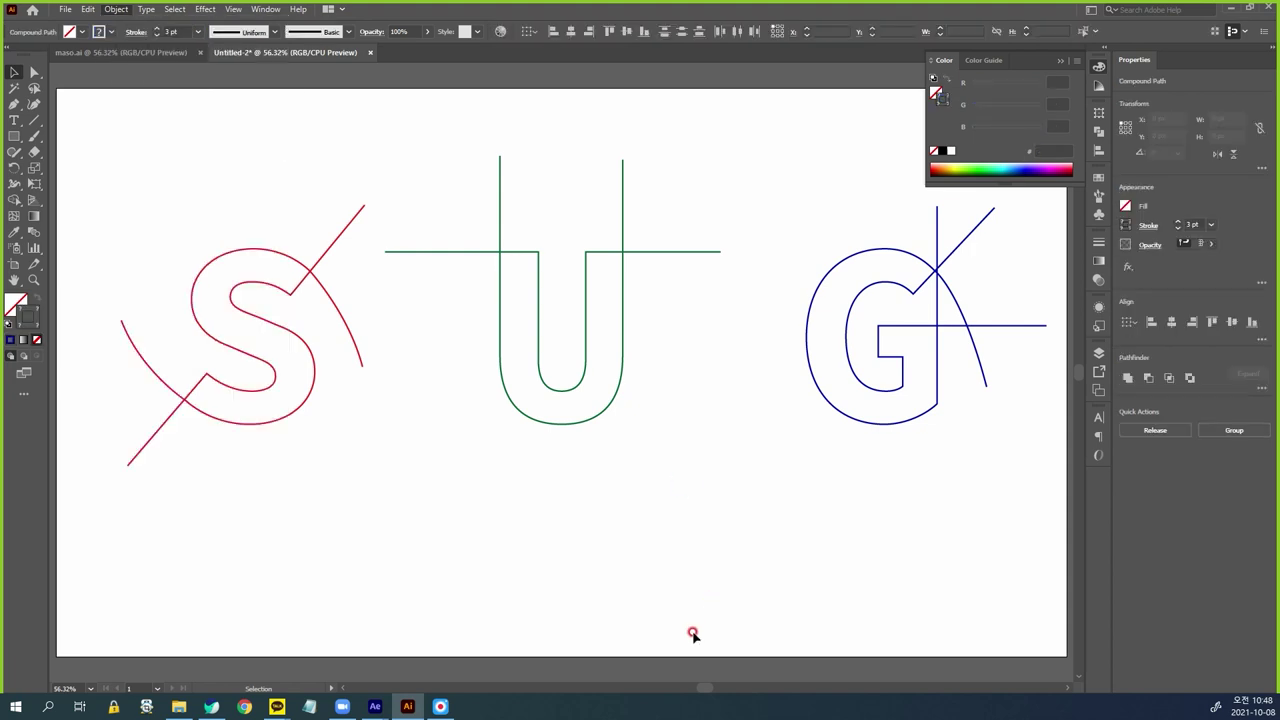
left_click(935, 566)
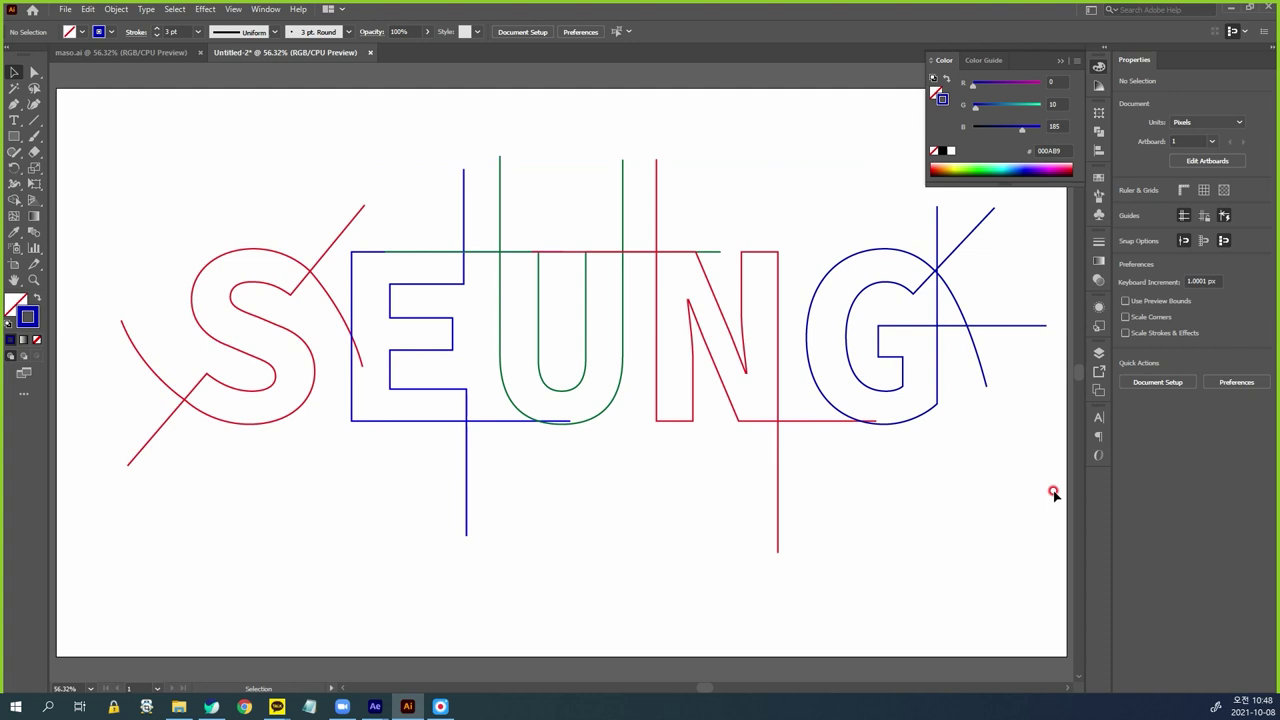
Put away the color settings and inspect the objects contained in Layer 1
left_click(1100, 70)
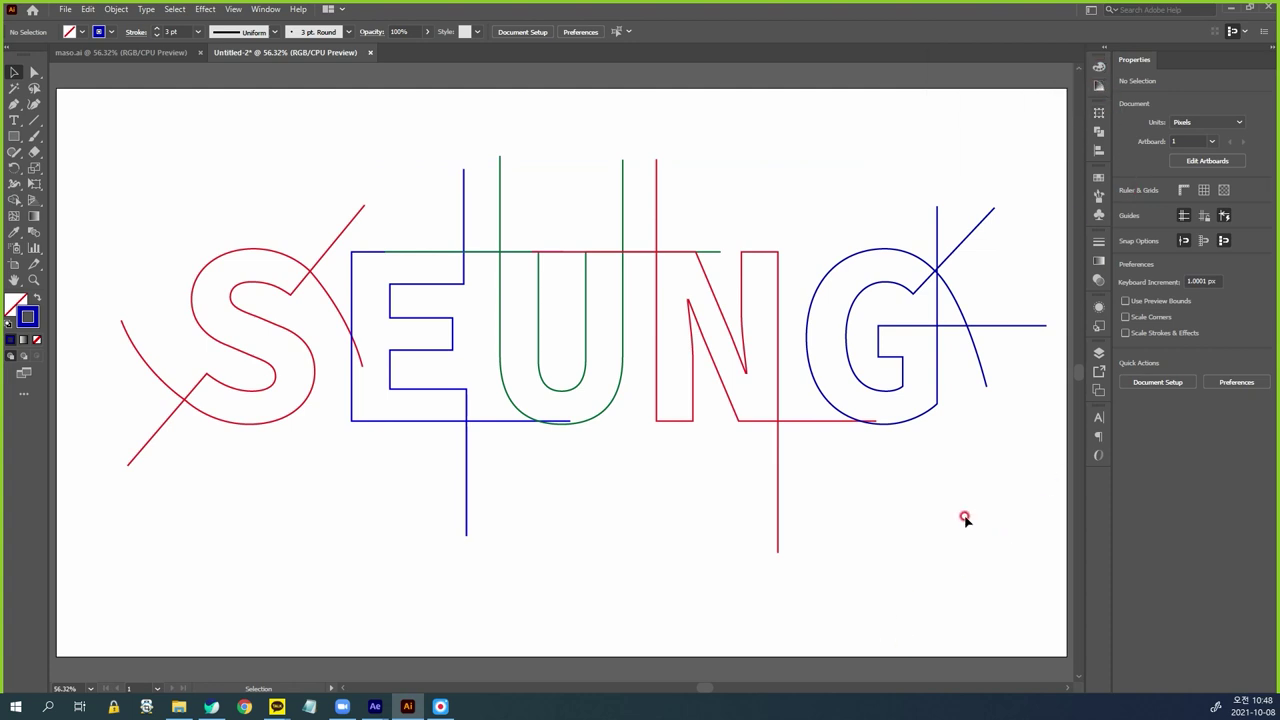
left_click(1100, 360)
left_click(968, 126)
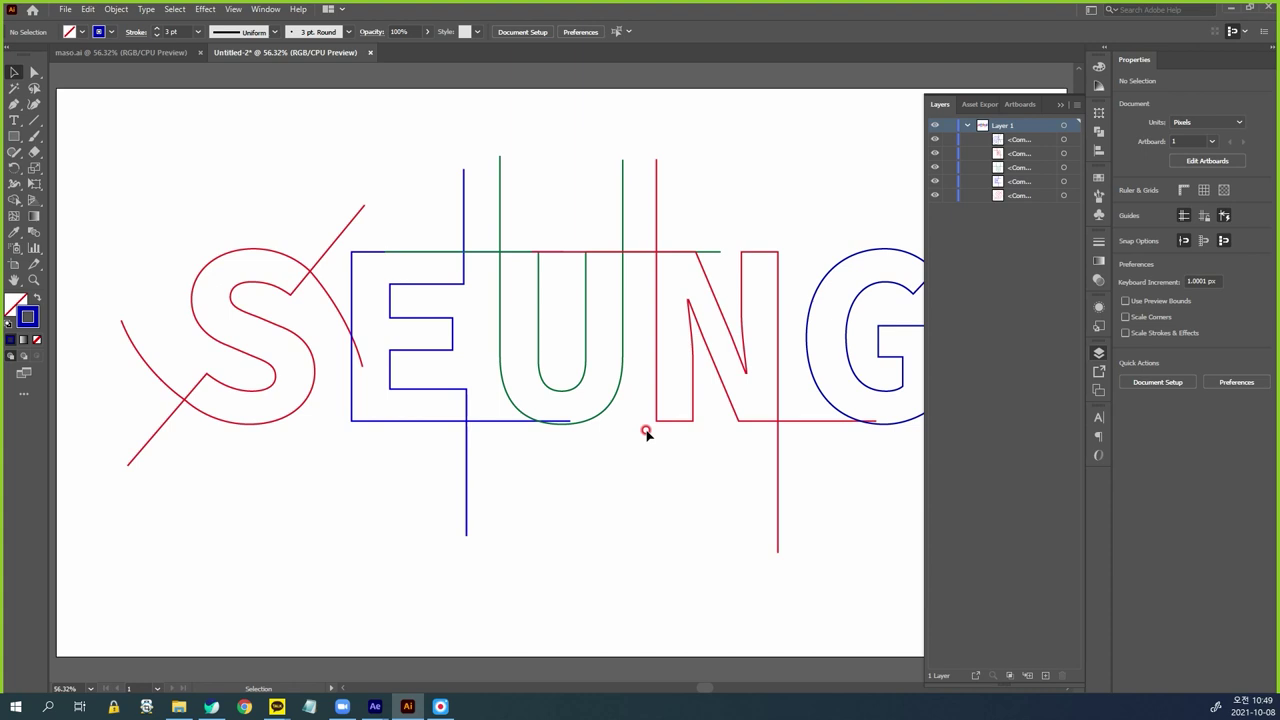
left_click(1099, 356)
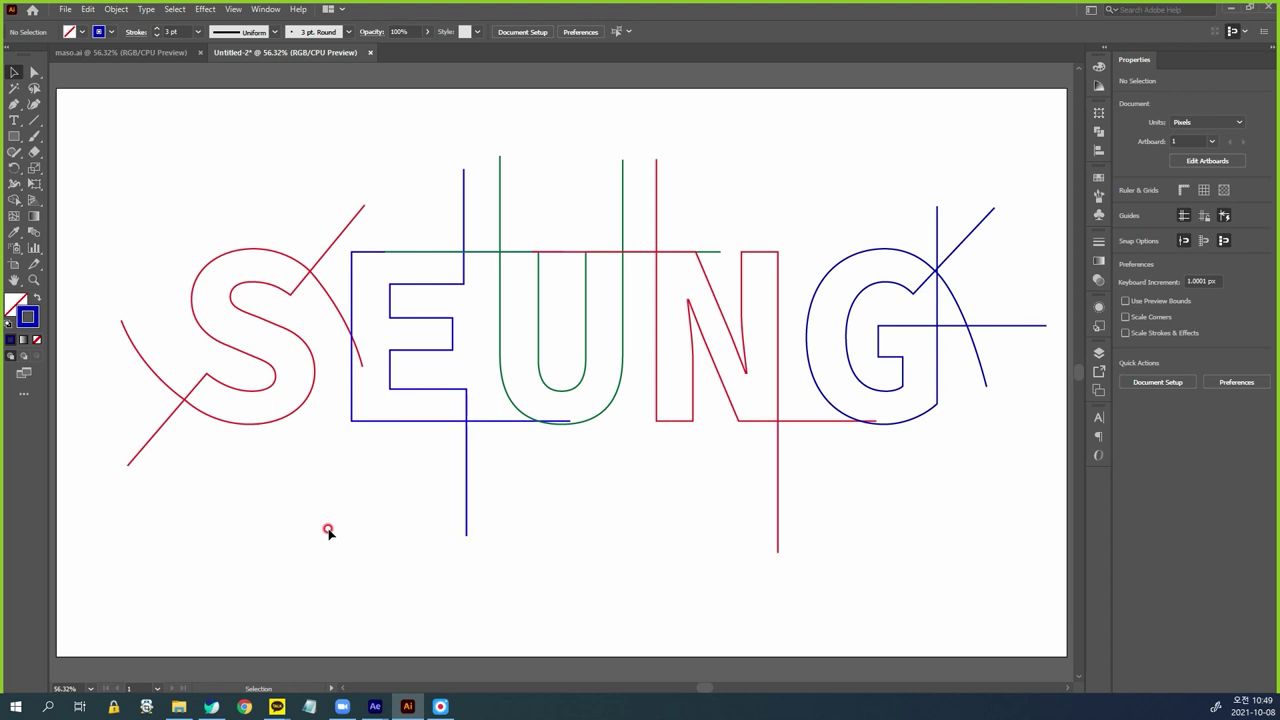
Release the compound paths of the red letter S and the blue letter E
left_click(270, 384)
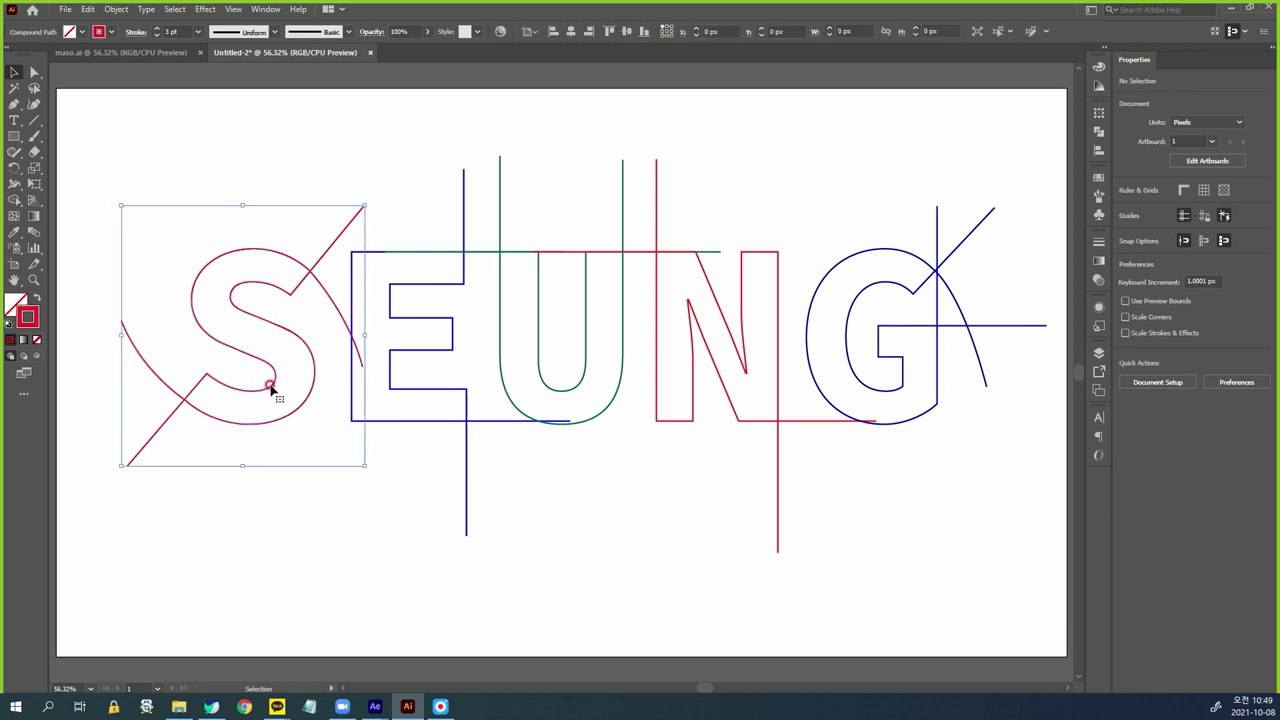
right_click(270, 386)
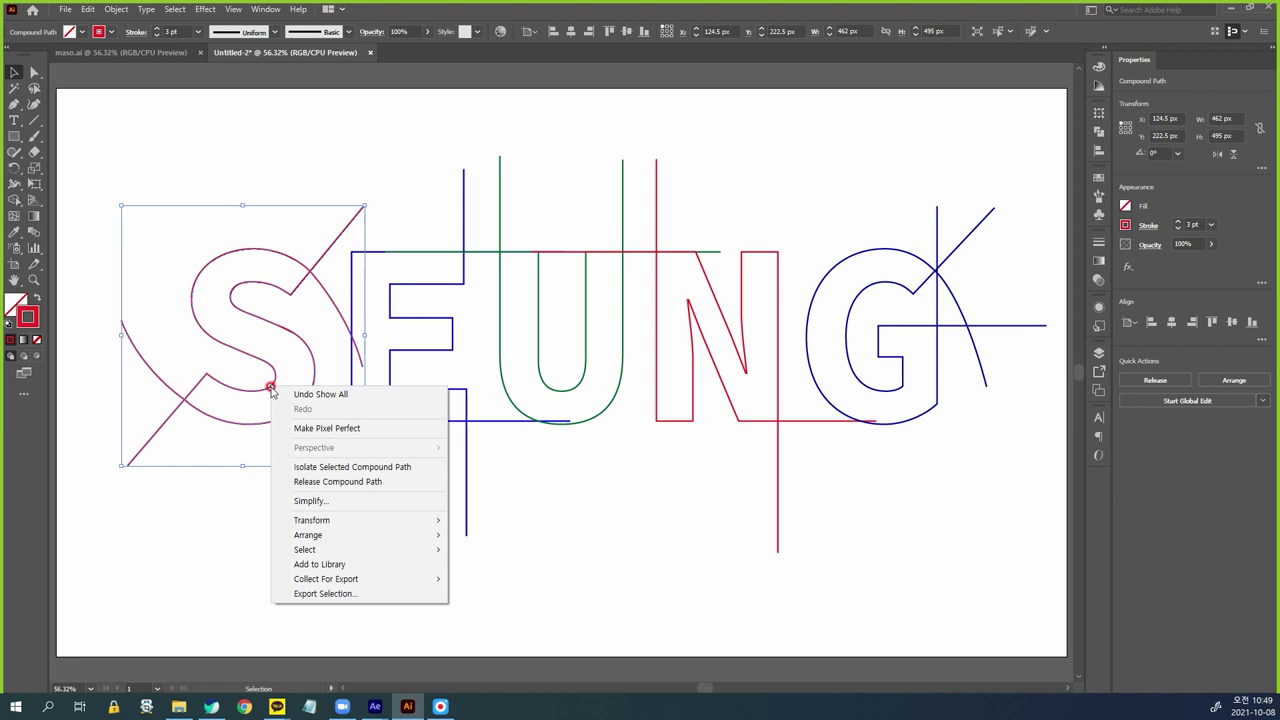
left_click(334, 481)
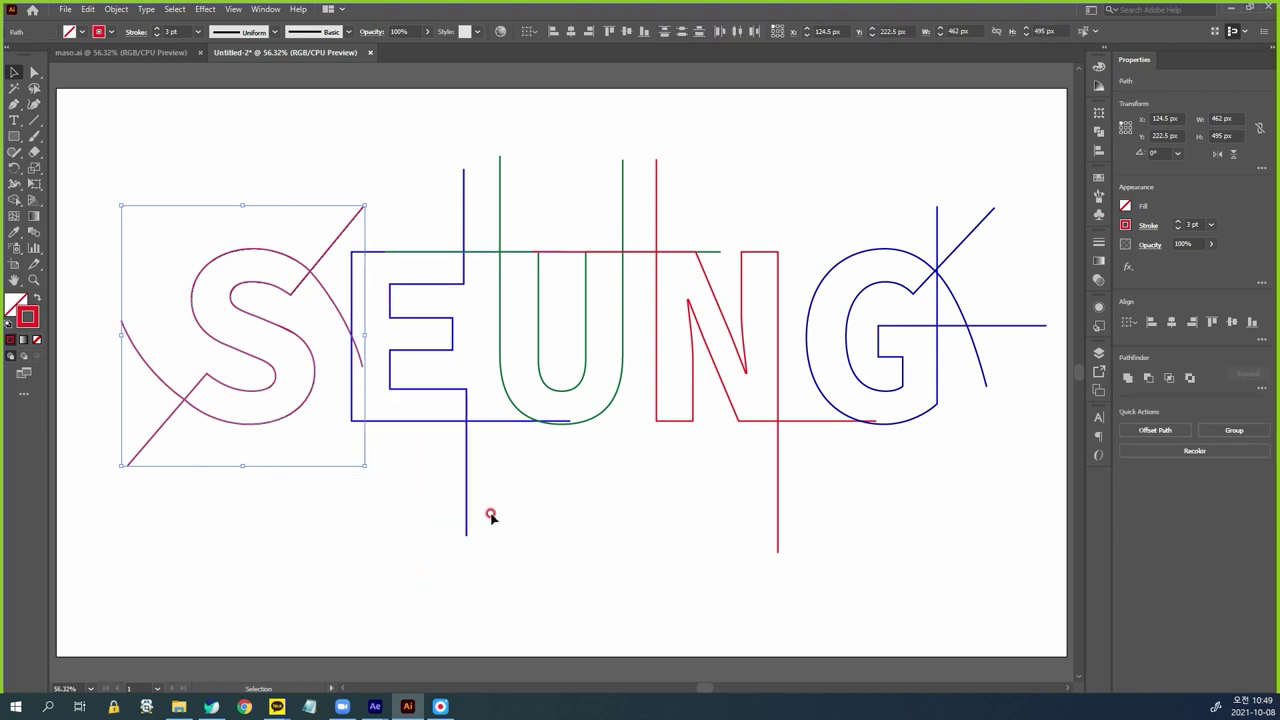
left_click(446, 421)
right_click(455, 425)
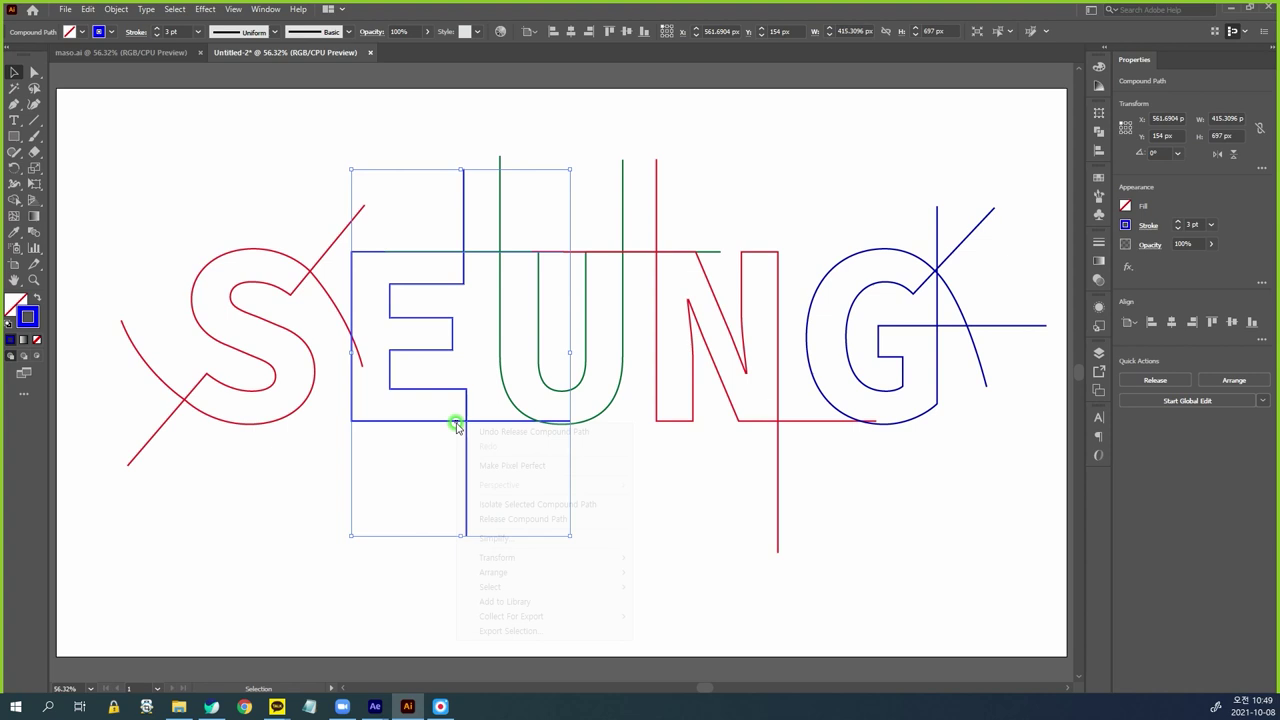
left_click(510, 518)
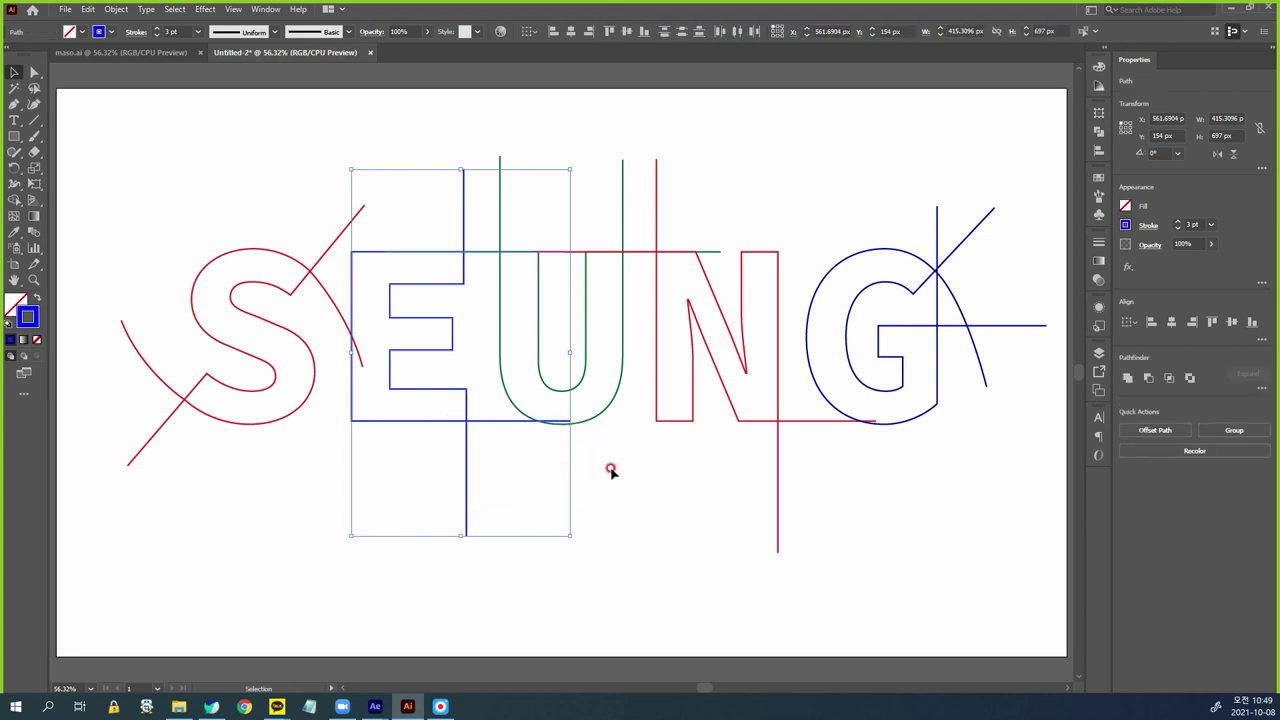
Release the compound paths of the green letter U and the red letter N
left_click(620, 434)
left_click(611, 405)
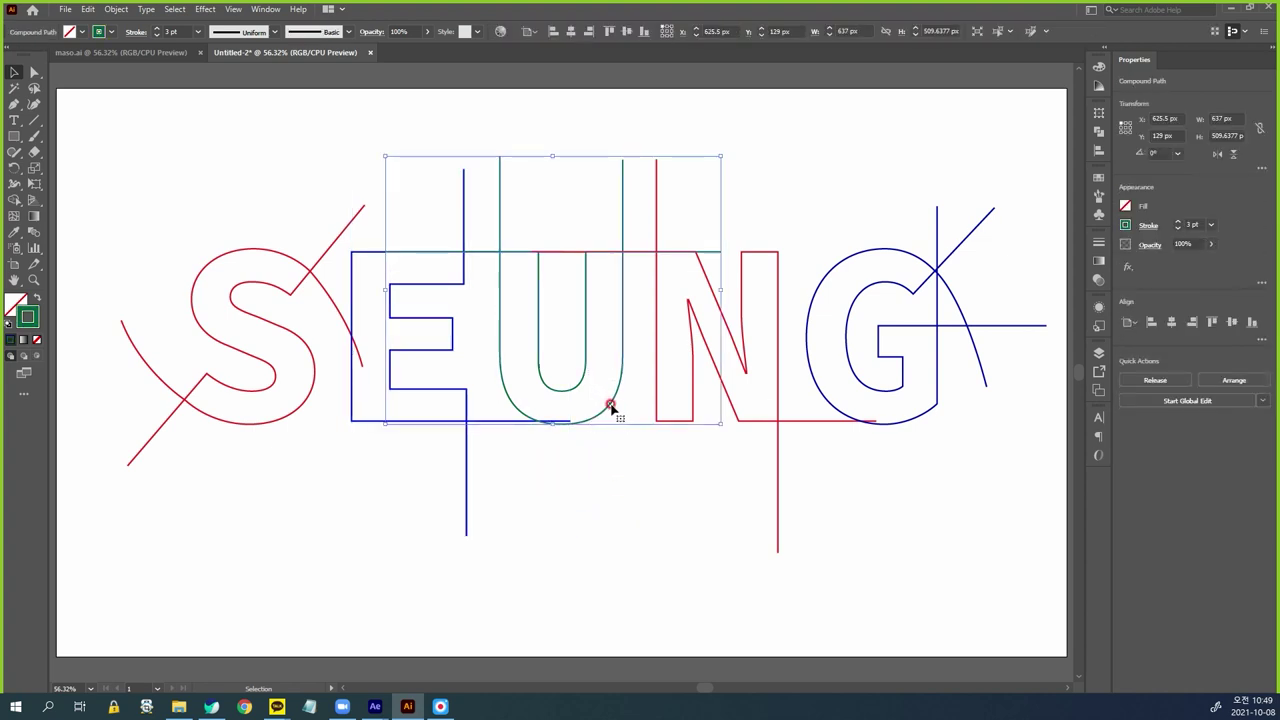
right_click(611, 405)
left_click(670, 502)
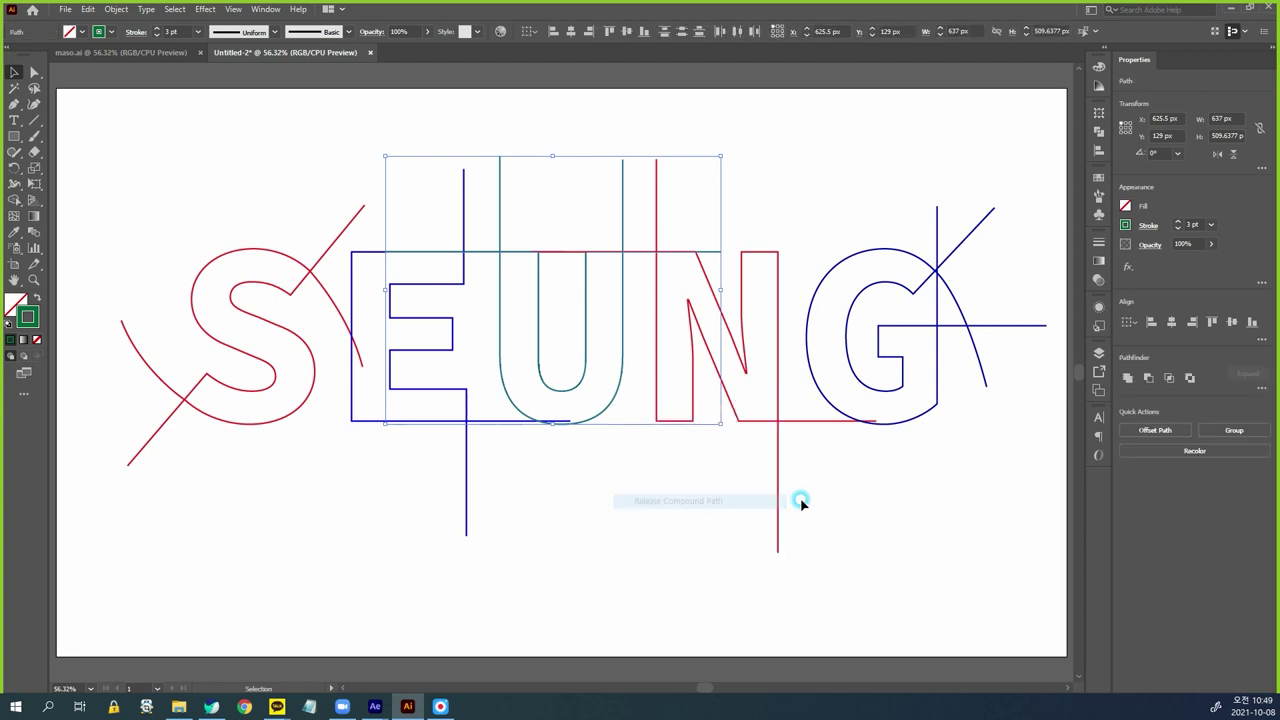
left_click(800, 466)
left_click(773, 421)
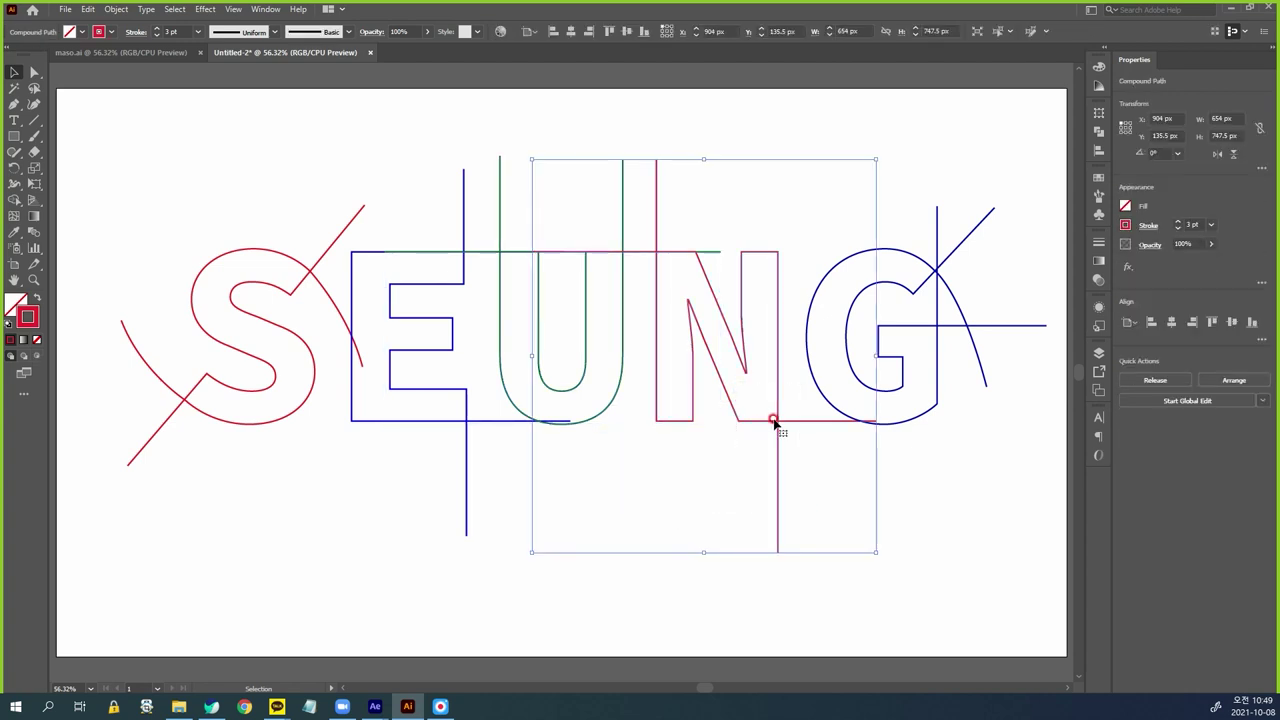
right_click(773, 421)
left_click(827, 514)
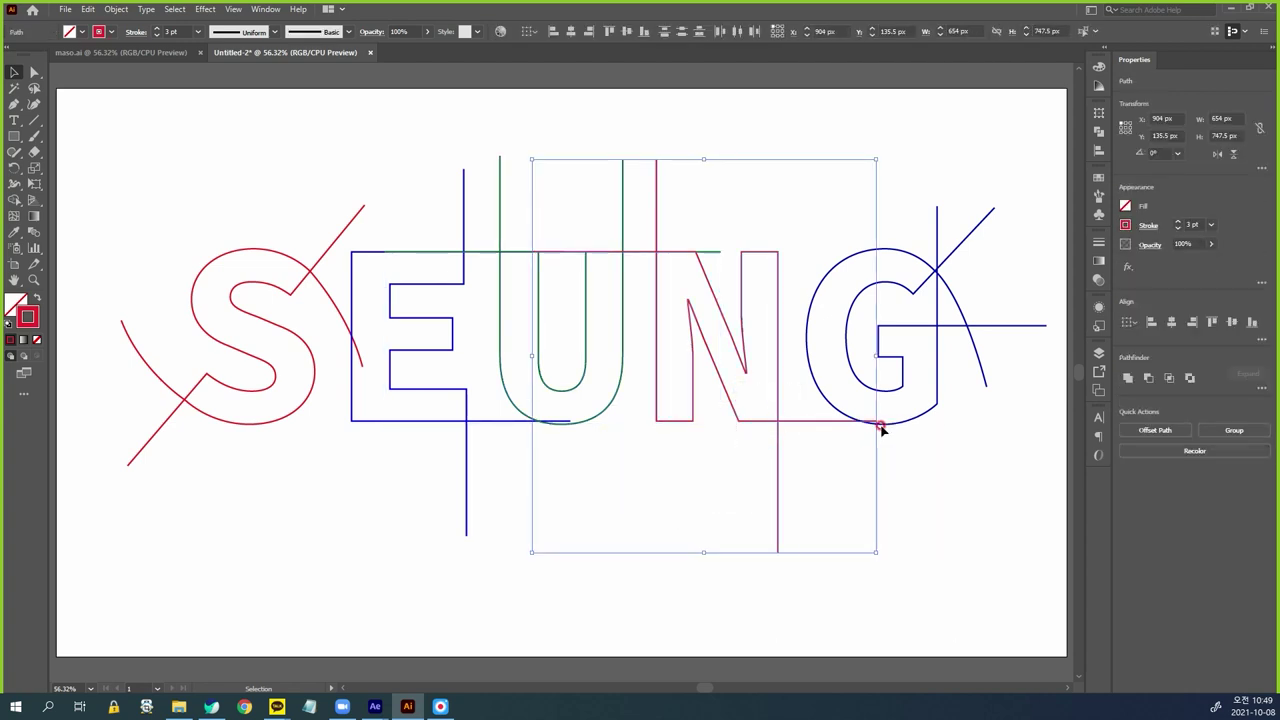
Release the compound path of the blue letter G and deselect it
left_click(948, 478)
left_click(930, 405)
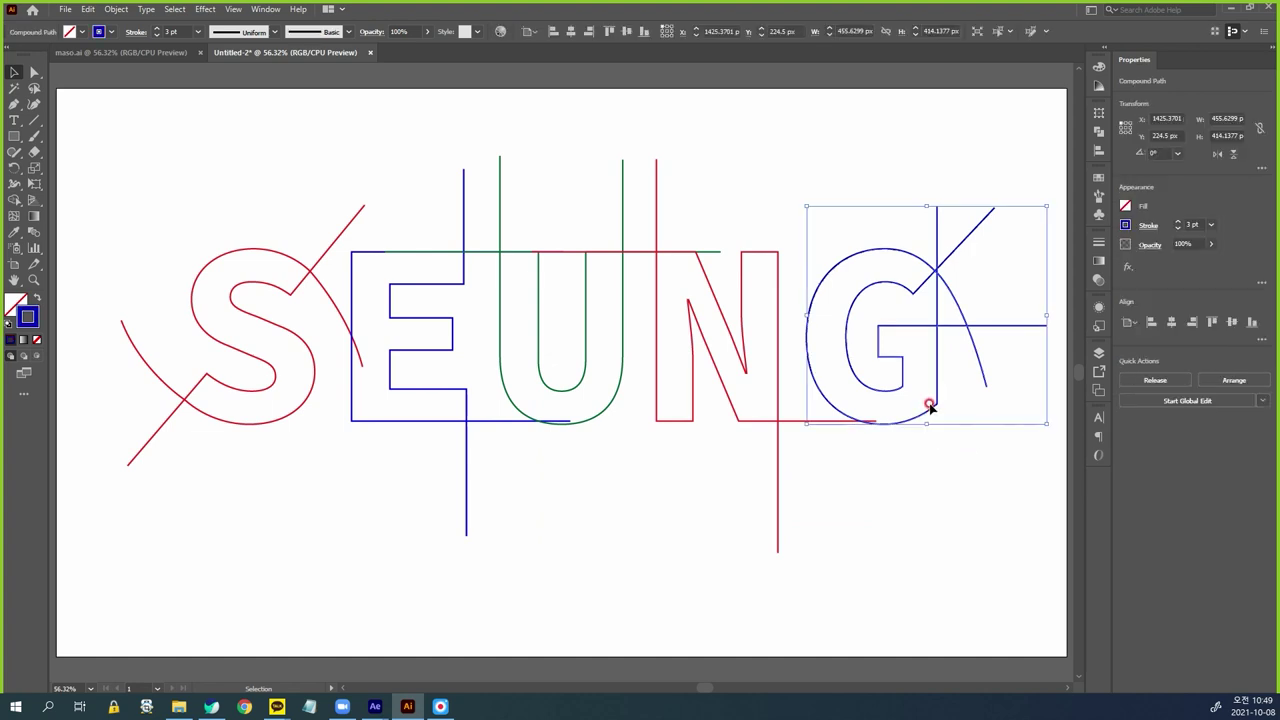
right_click(930, 405)
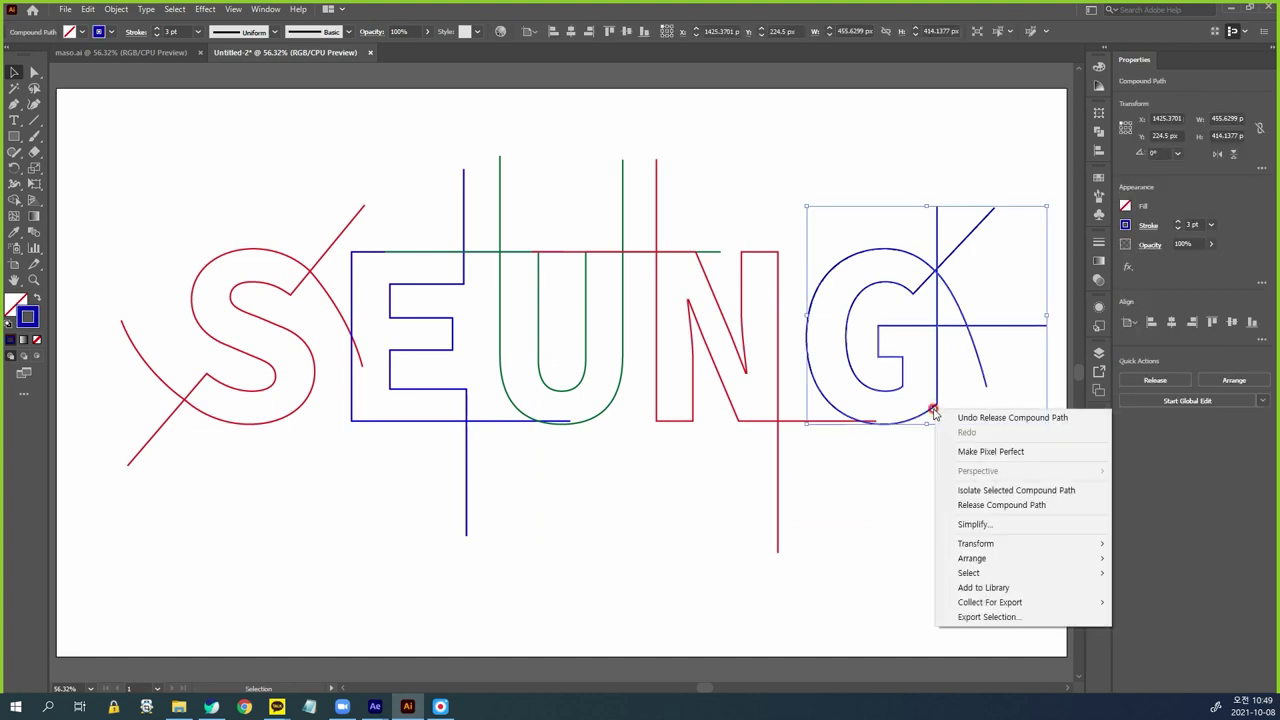
left_click(972, 505)
left_click(1063, 406)
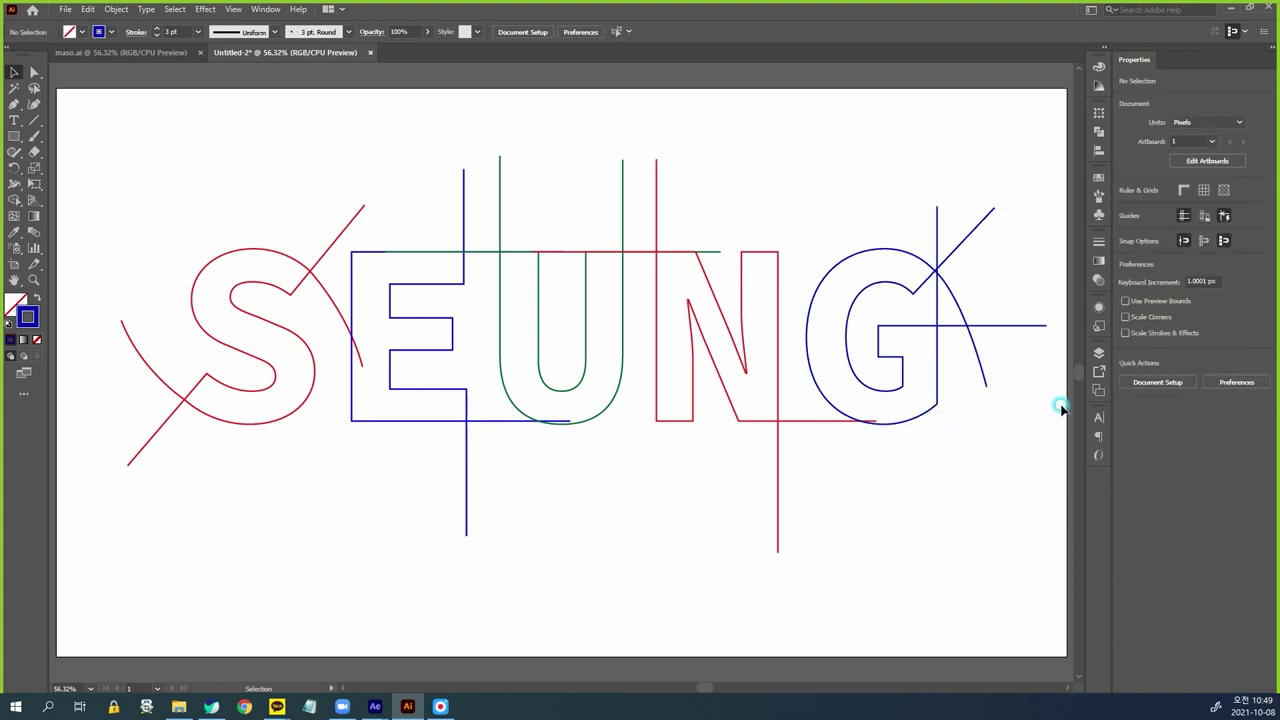
Release the paths in Layer 1 to separate layers as a sequence
left_click(1098, 355)
left_click(1063, 345)
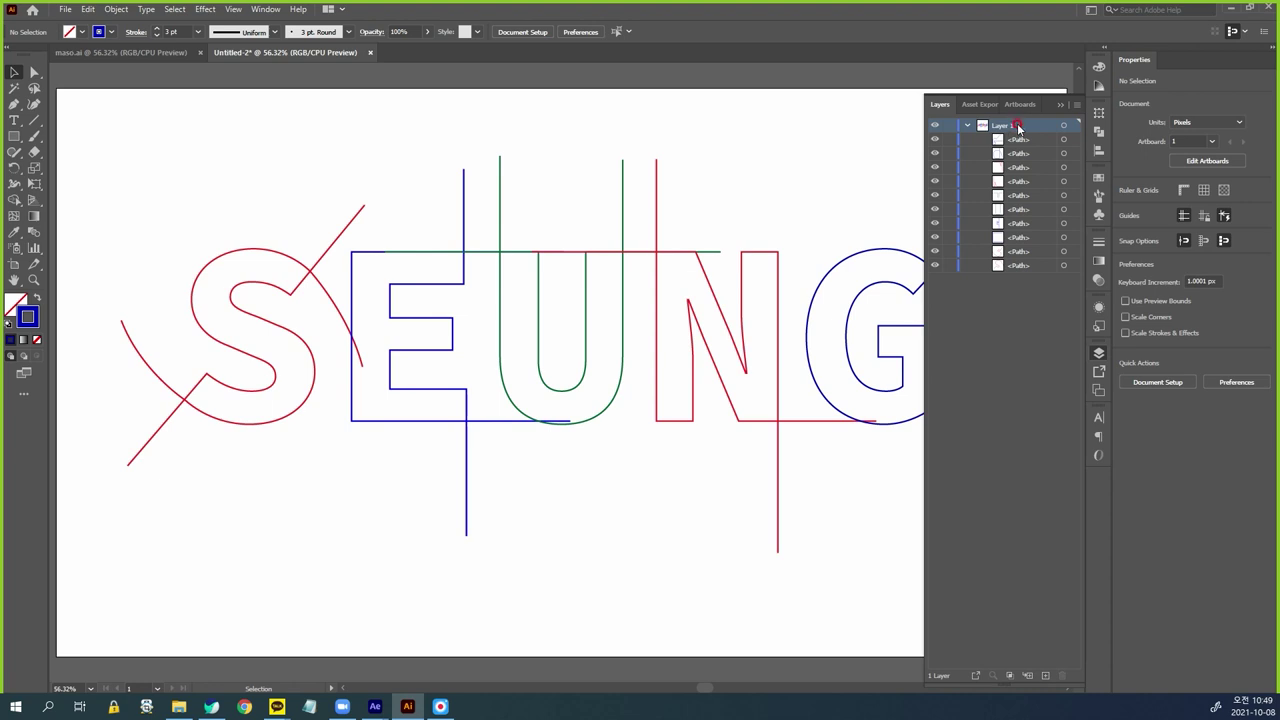
left_click(1078, 105)
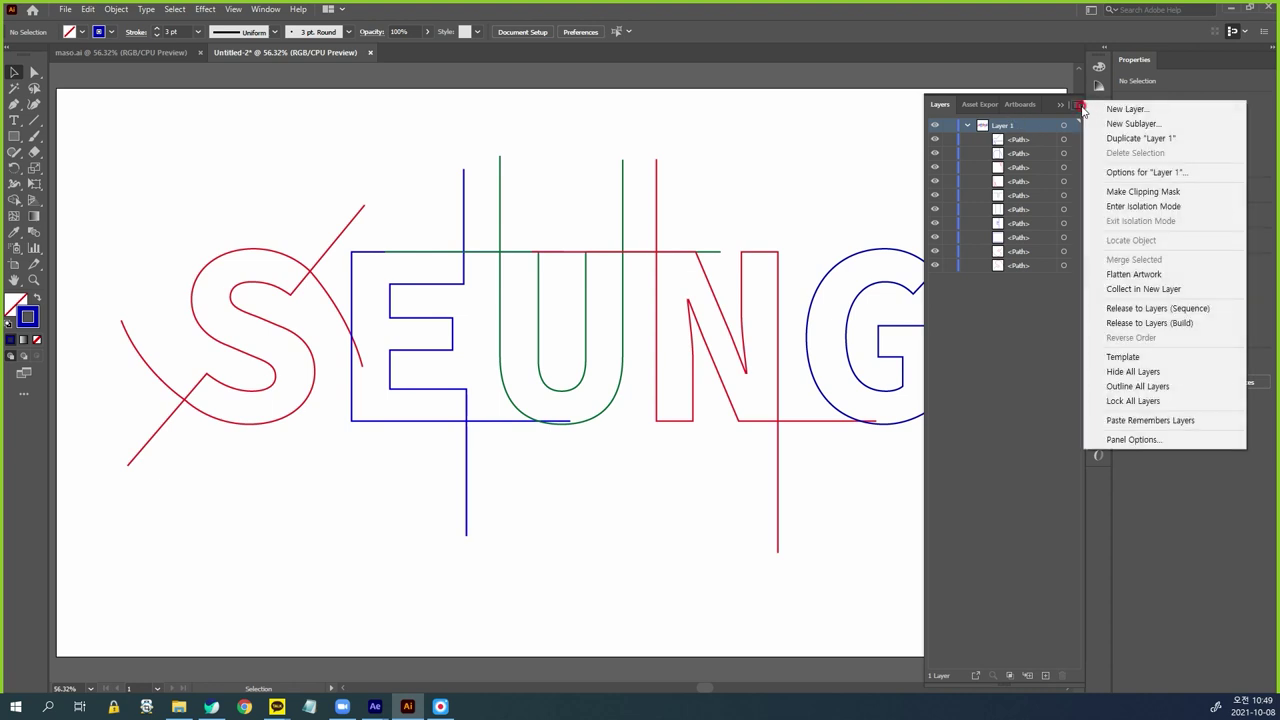
key("ctrl+1")
left_click(1154, 311)
mouse_move(918, 369)
left_mouse_down()
mouse_move(1068, 379)
mouse_move(1149, 355)
mouse_move(1088, 326)
left_mouse_up()
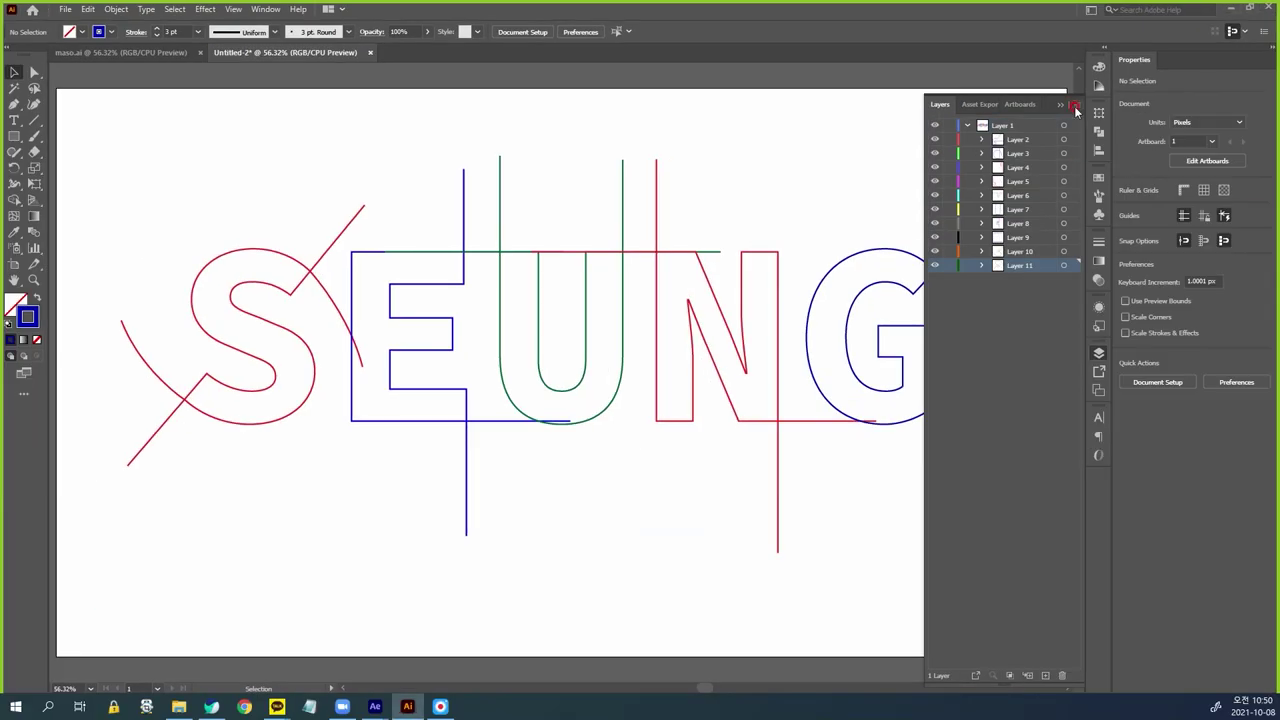
Run Release to Layers (Sequence) on Layer 1 again for its Layers 2 to 11
left_click(874, 150)
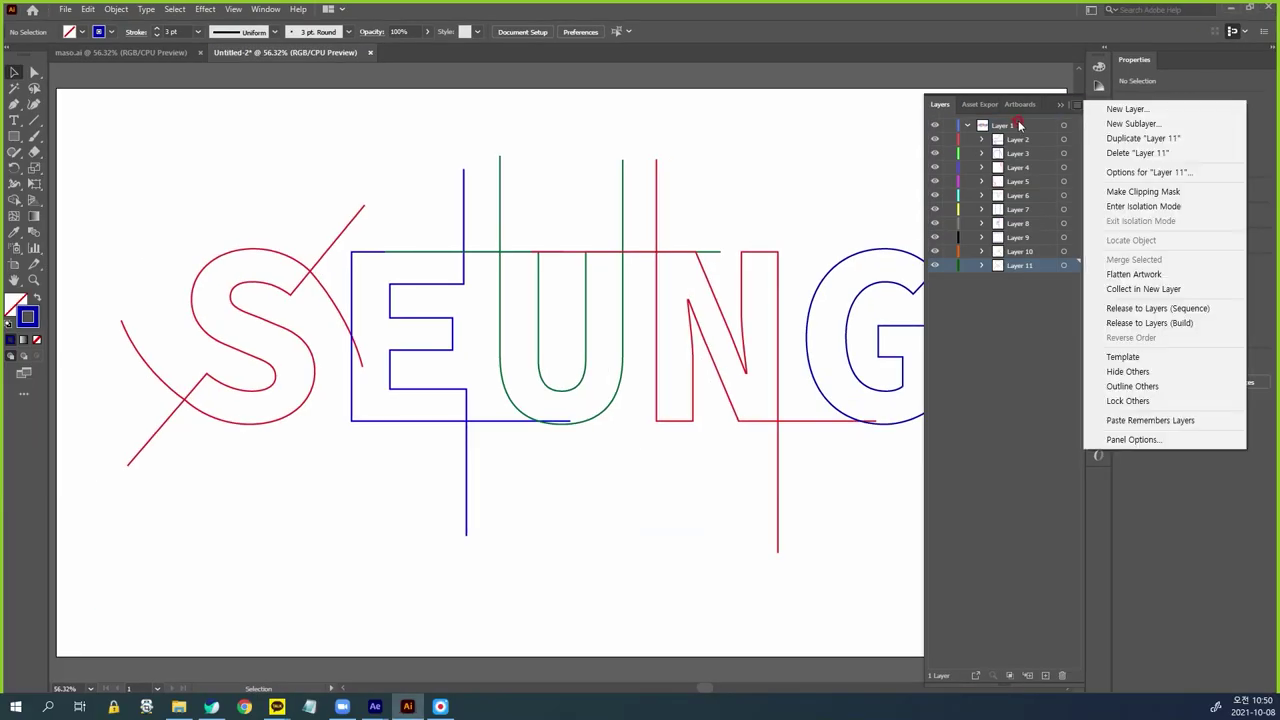
left_click(738, 193)
left_click(1070, 106)
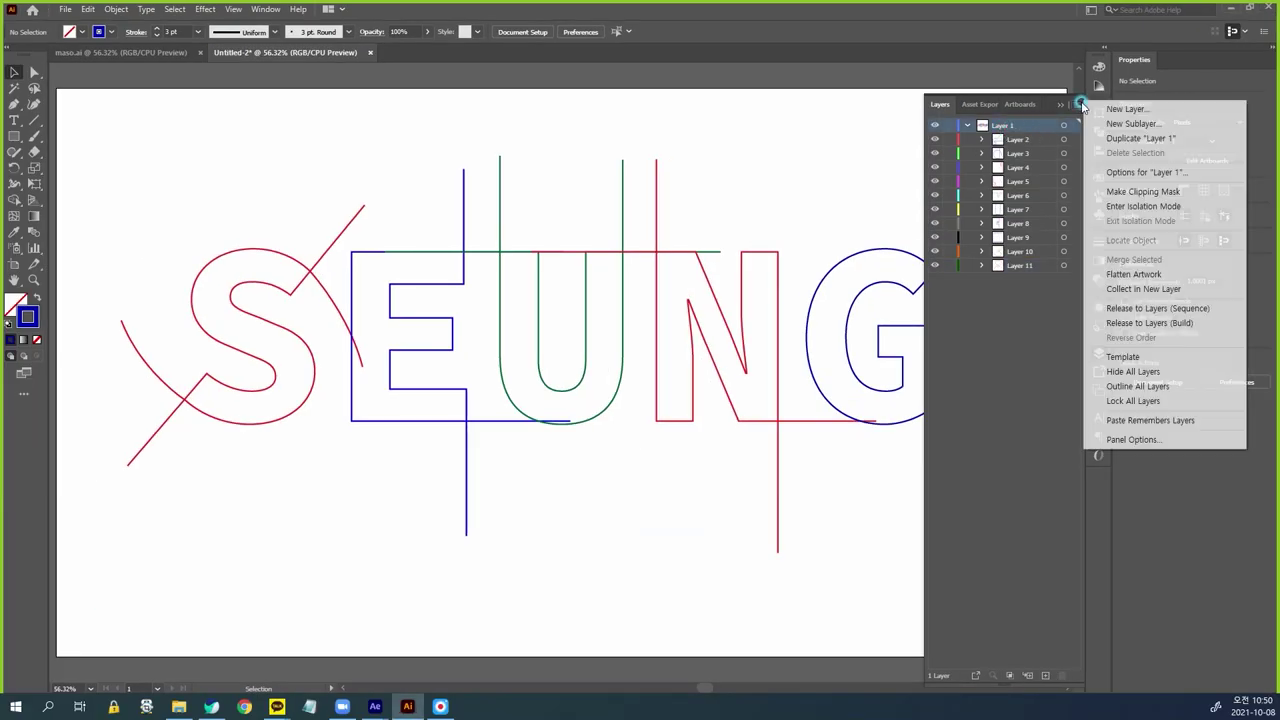
left_click(1149, 309)
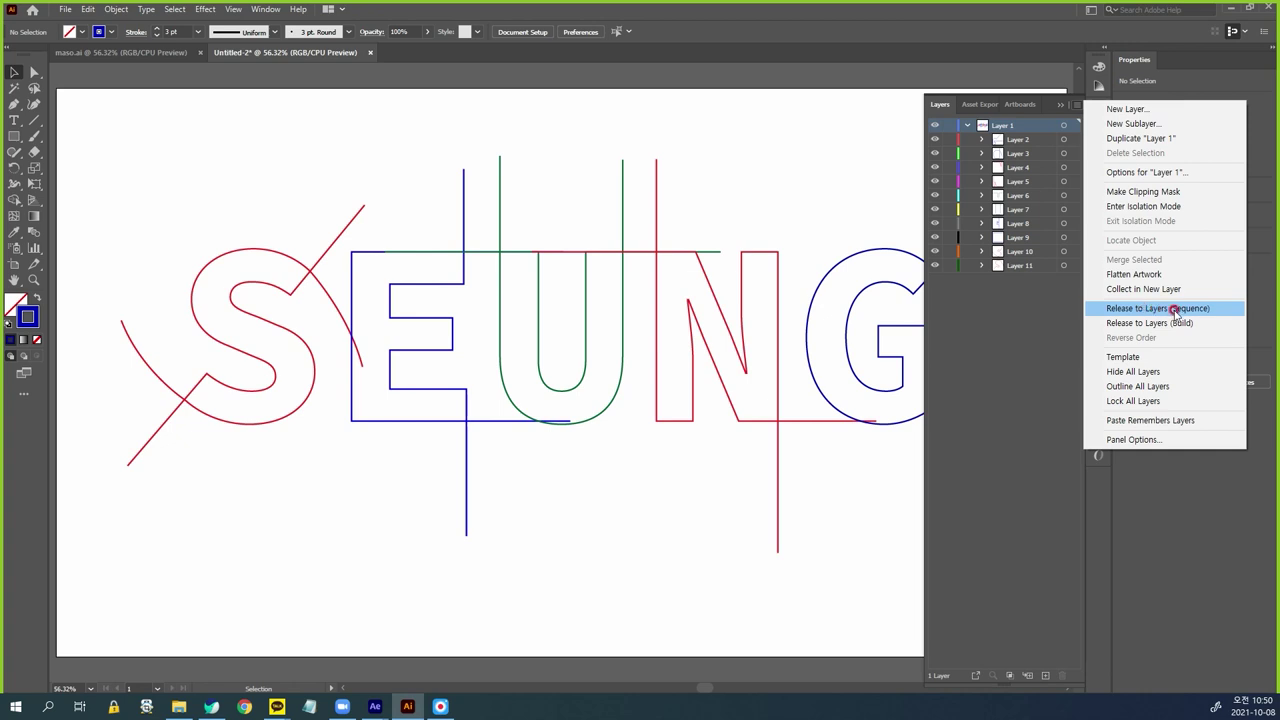
left_click(1177, 310)
Move Layers 12 to 21 out of Layer 1 to the top level and delete Layer 1
left_click(1023, 145)
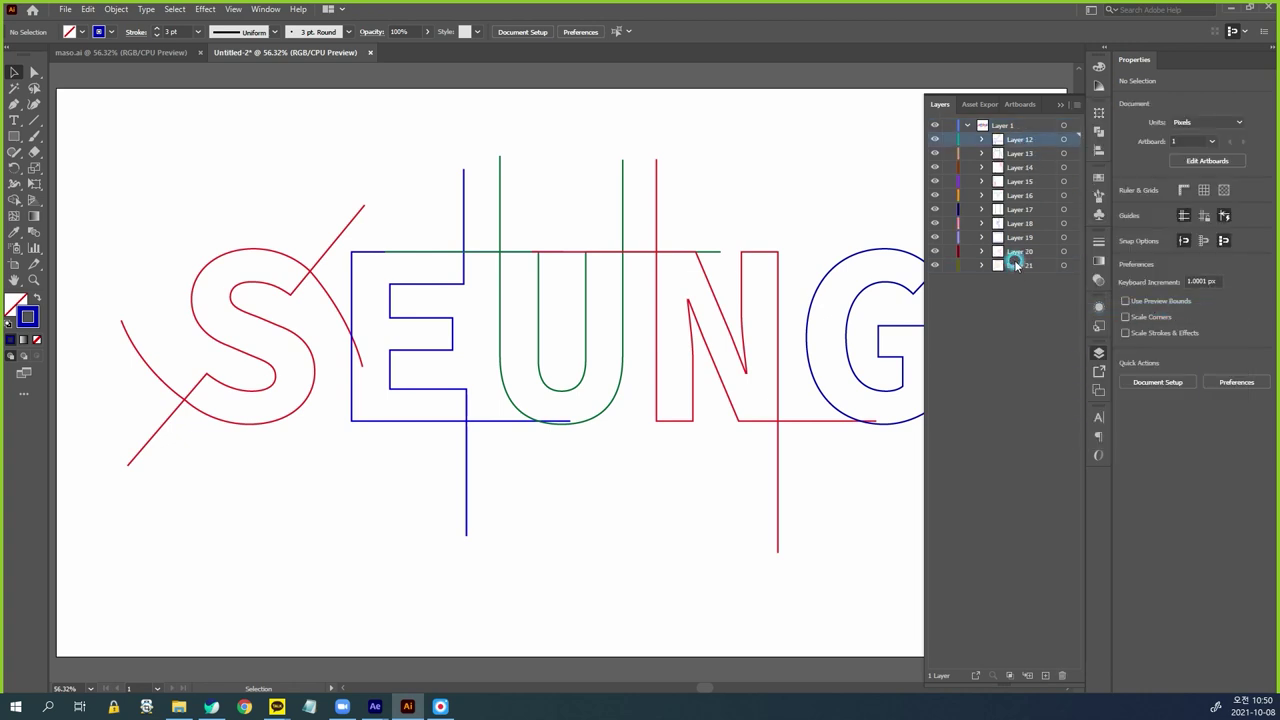
left_click(1028, 266, "shift")
left_click_drag(1028, 266, 972, 314)
left_click_drag(1022, 127, 1063, 677)
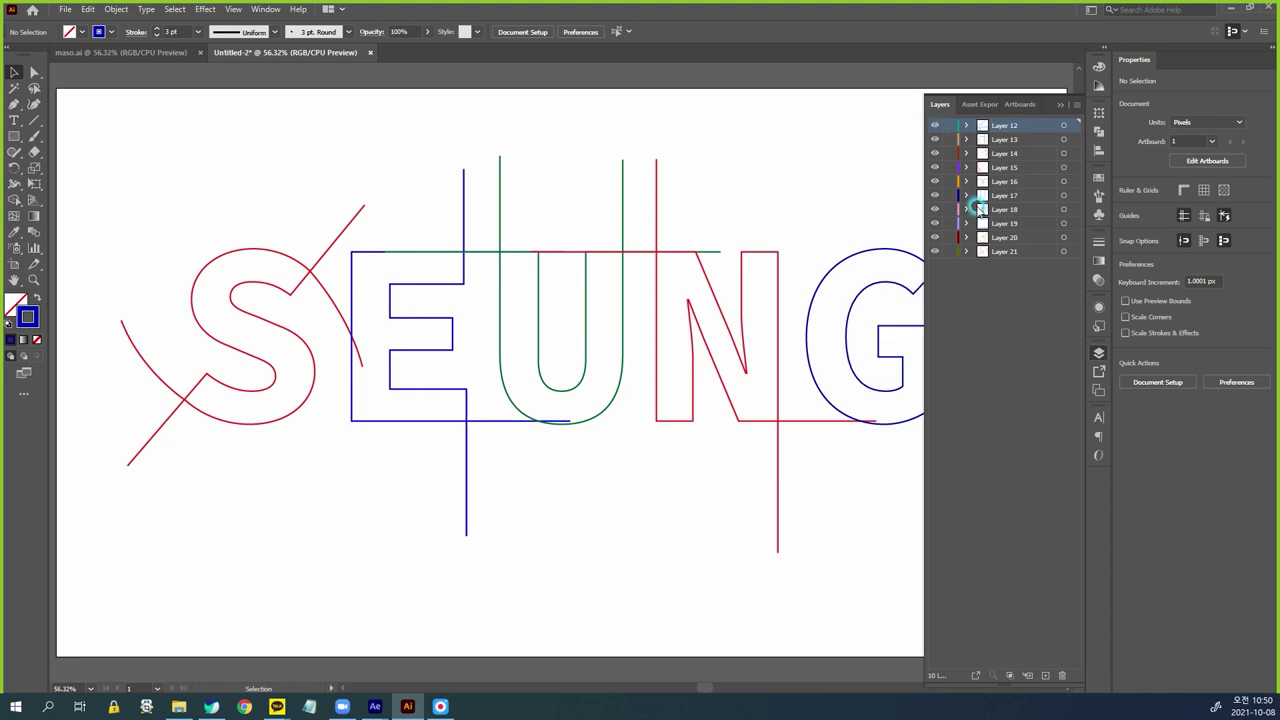
Identify the letter on Layer 21 and rename both Layer 21 and Layer 20 as s
left_click(1012, 256)
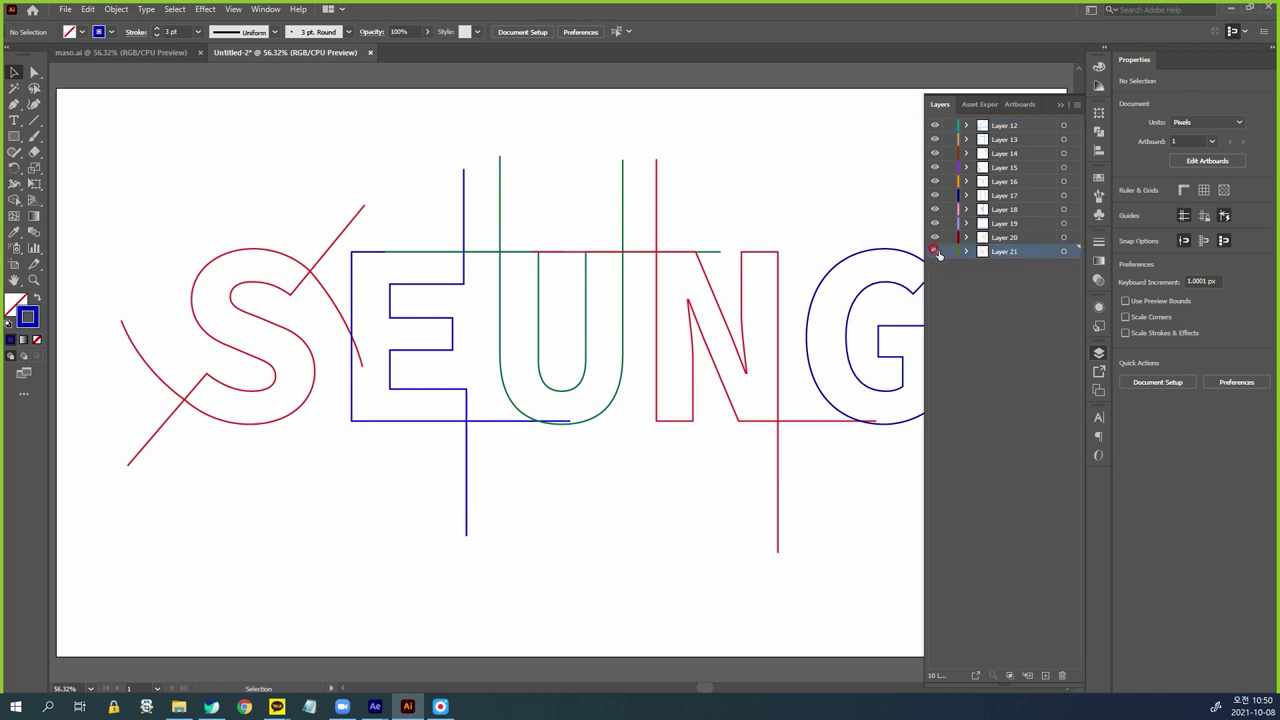
left_click(935, 251)
left_click(1005, 253)
left_click(1015, 252)
double_click(998, 251)
type("s")
left_click(1008, 238)
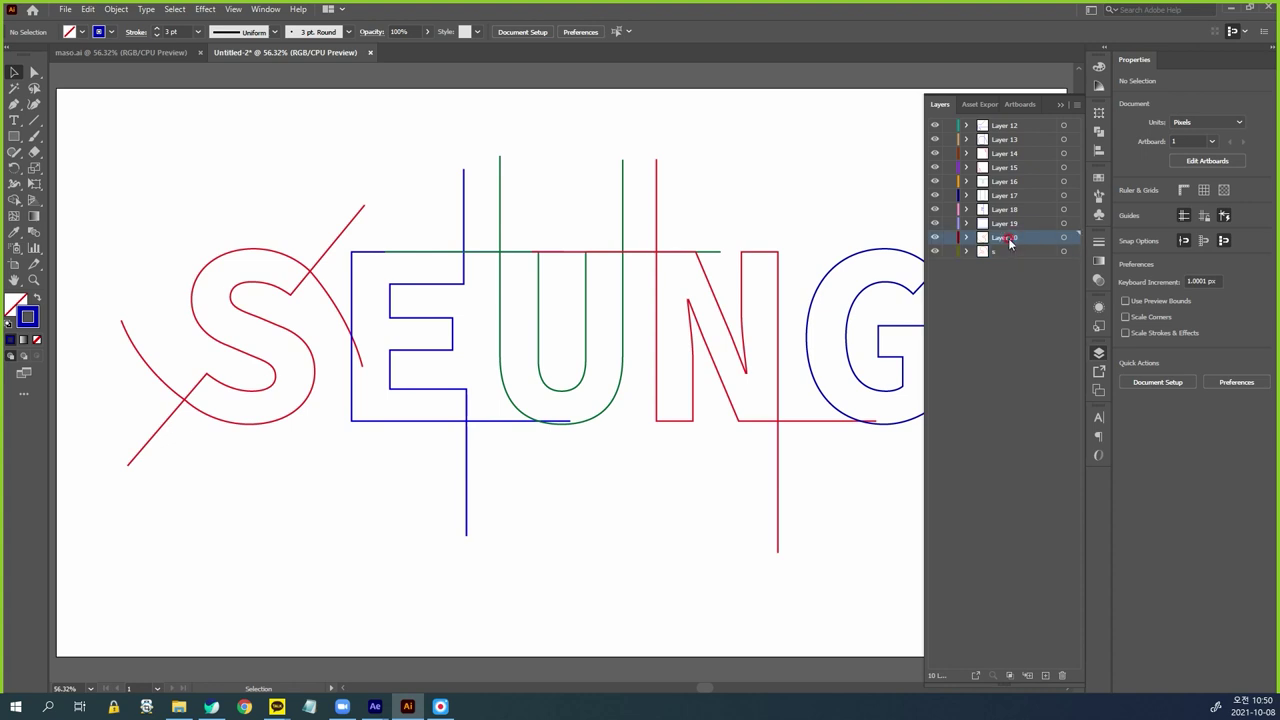
double_click(1022, 242)
type("e")
Rename Layer 19 as e and Layer 18 as Layere 18
left_click(1008, 224)
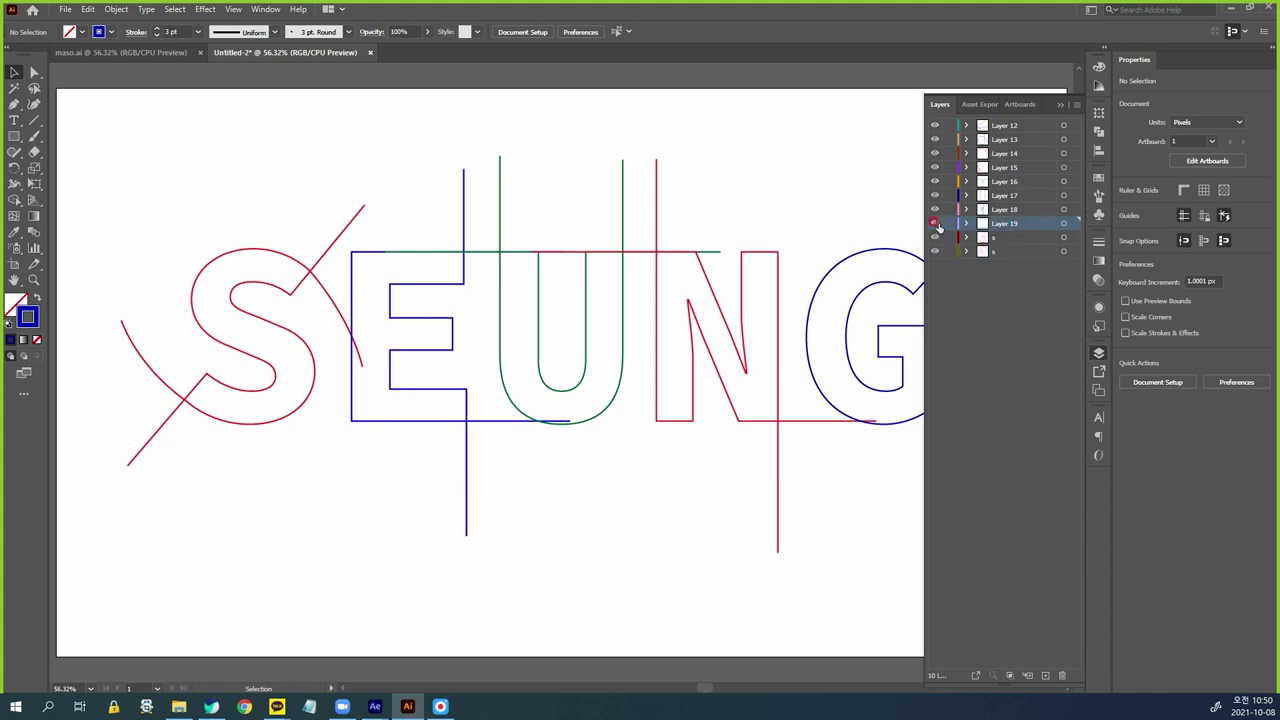
double_click(1001, 224)
type("u")
left_click(1012, 212)
double_click(1005, 210)
Check which letter Layer 17 holds, then rename Layers 17 and 16 as u
left_click(945, 196)
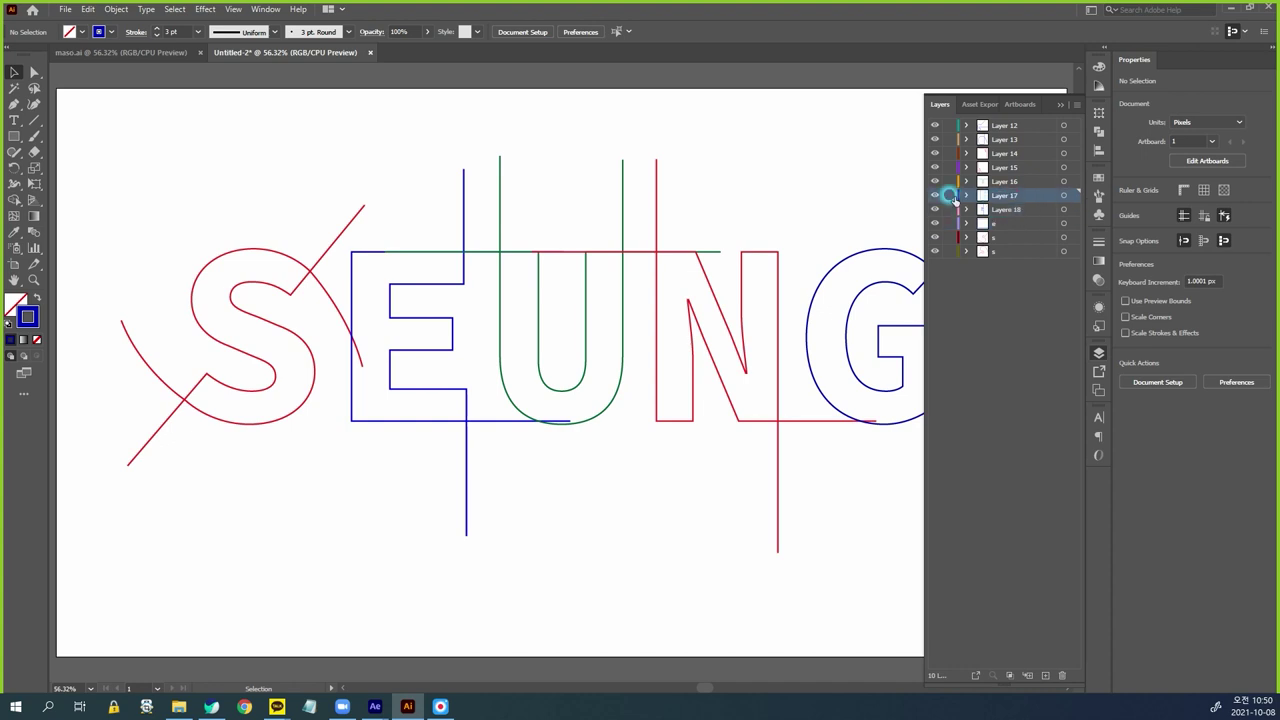
left_click(934, 195)
left_click(934, 195)
double_click(1003, 195)
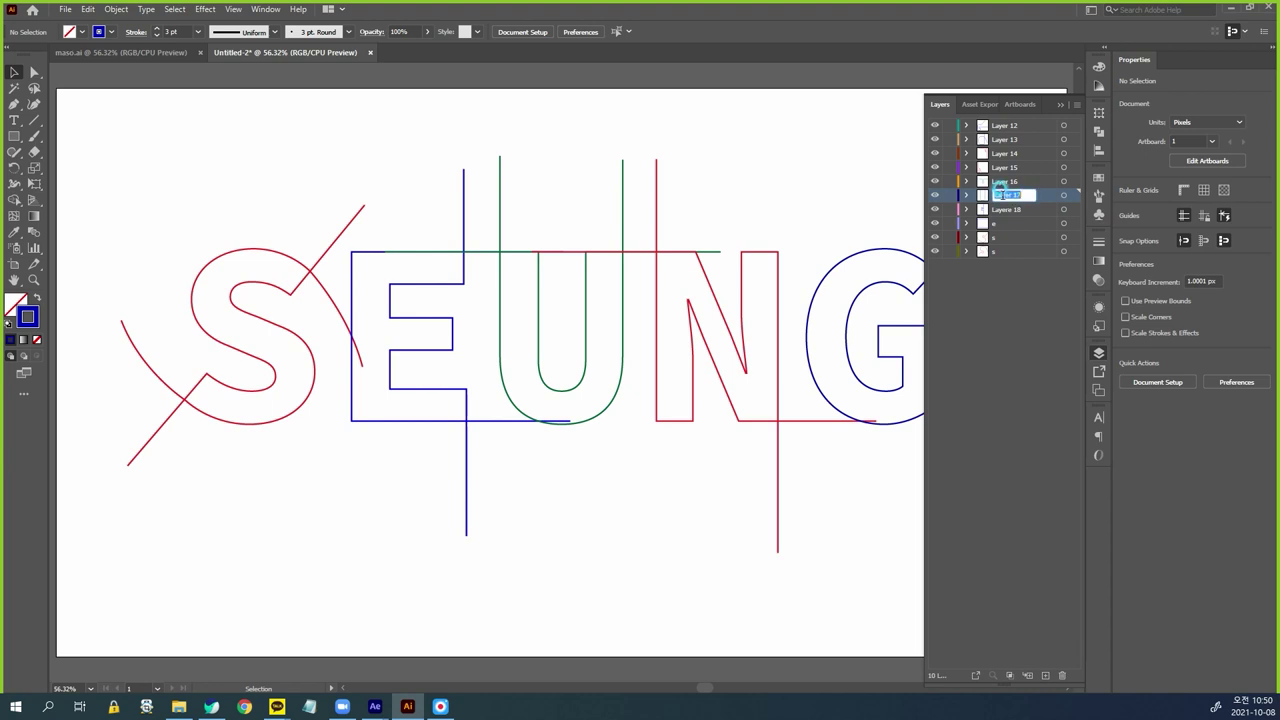
key("Return")
double_click(1006, 181)
type("u")
key("Return")
Rename both Layer 15 and Layer 14 as n
double_click(1006, 167)
type("n")
key("Return")
double_click(1004, 153)
type("n")
key("Return")
Rename both Layer 13 and Layer 12 as g
double_click(1006, 139)
type("g")
key("Return")
double_click(1008, 125)
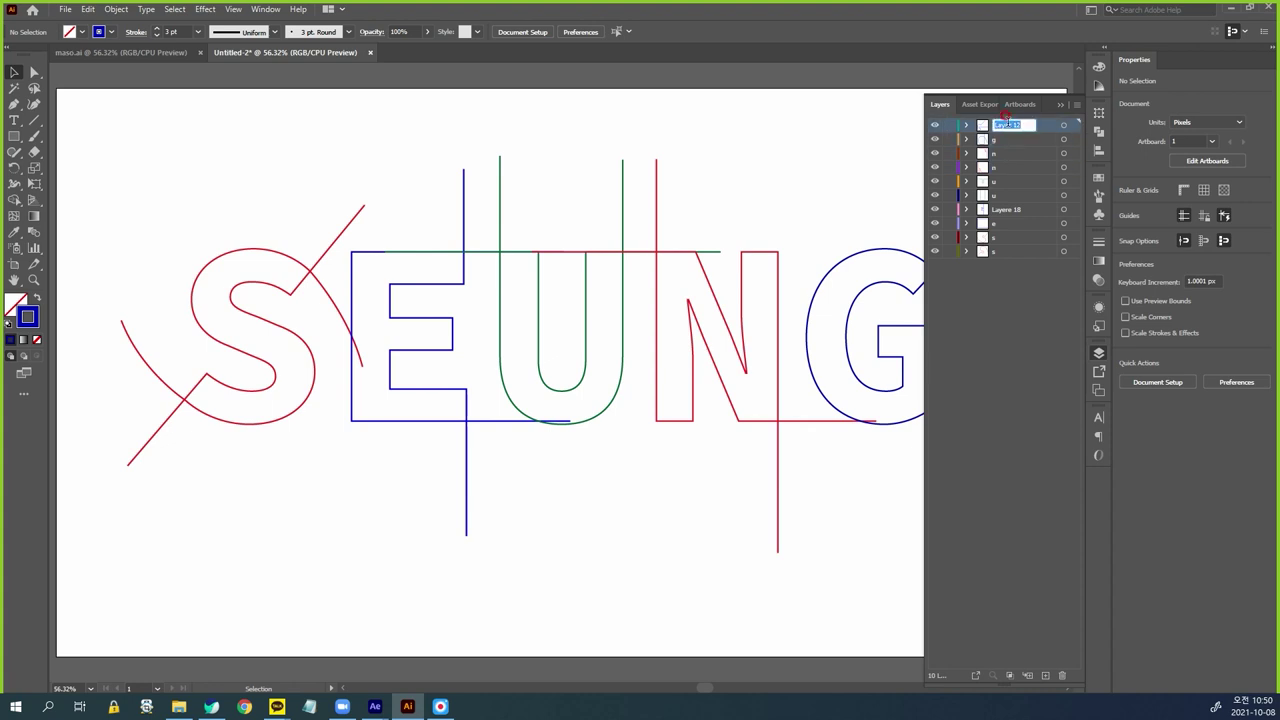
type("g")
key("Return")
Save the document as the Illustrator file seung on drive F with the Illustrator 2020 version options
left_click(65, 8)
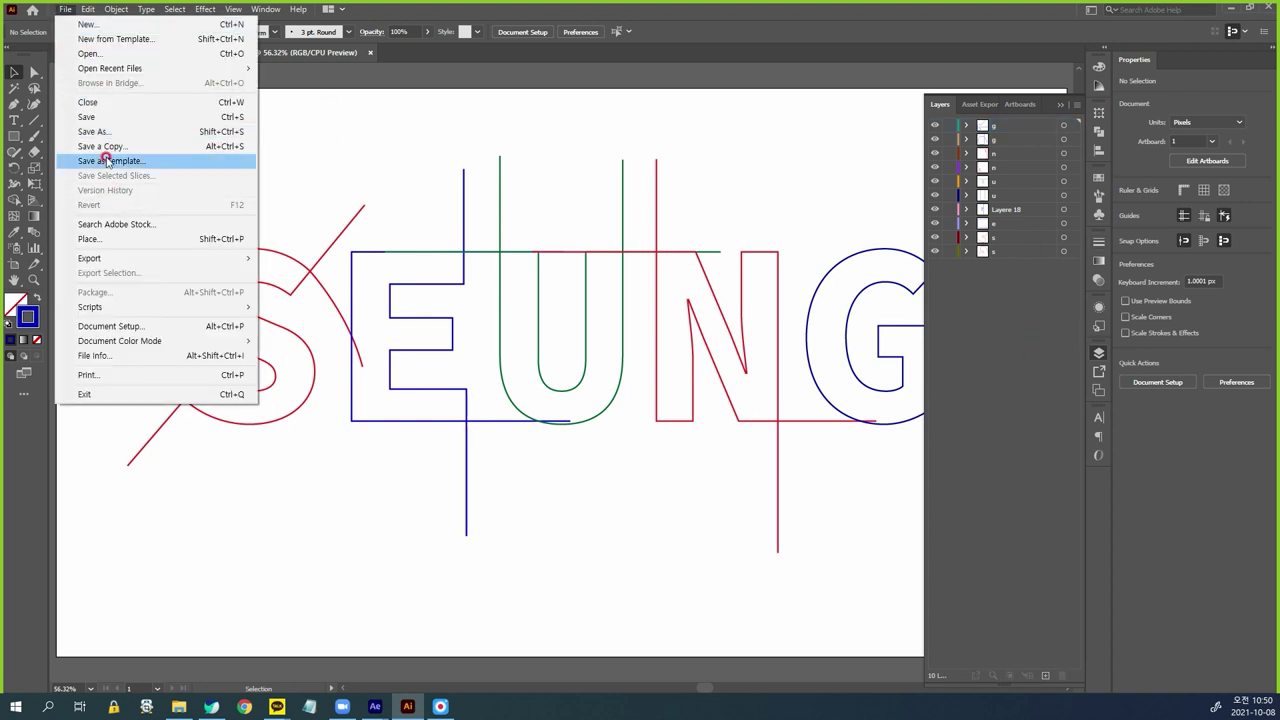
left_click(100, 137)
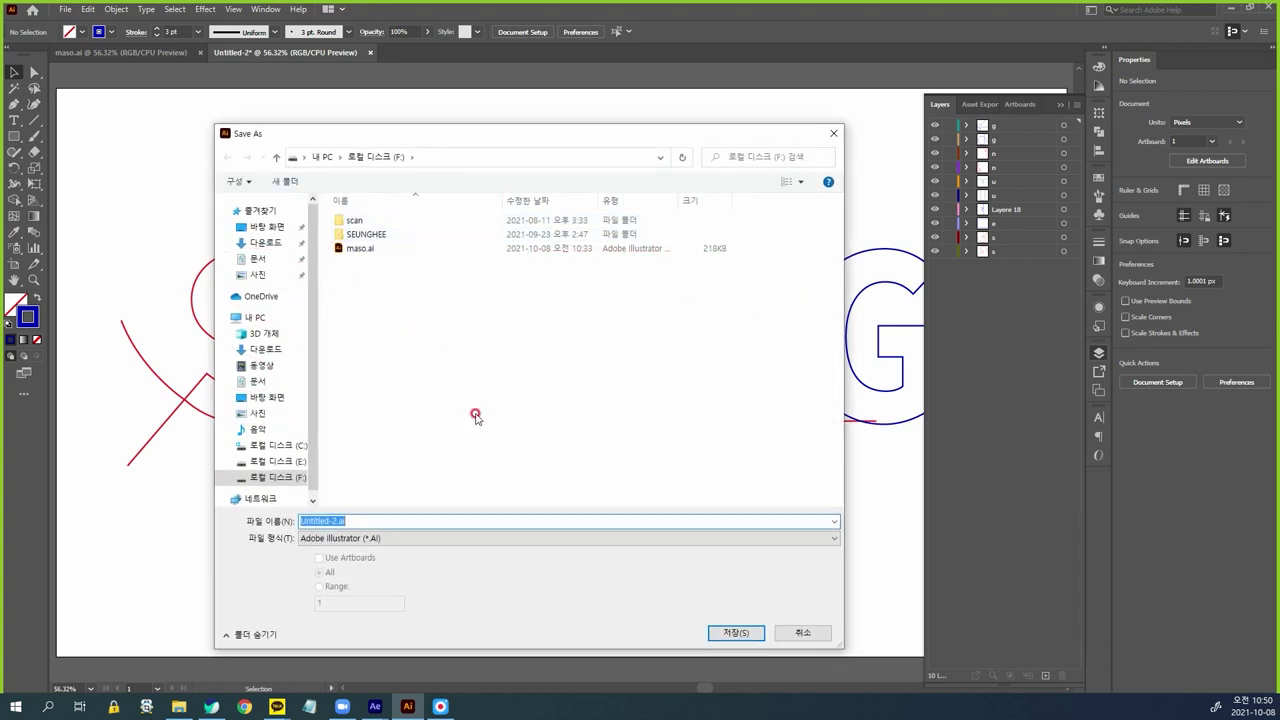
type("seung")
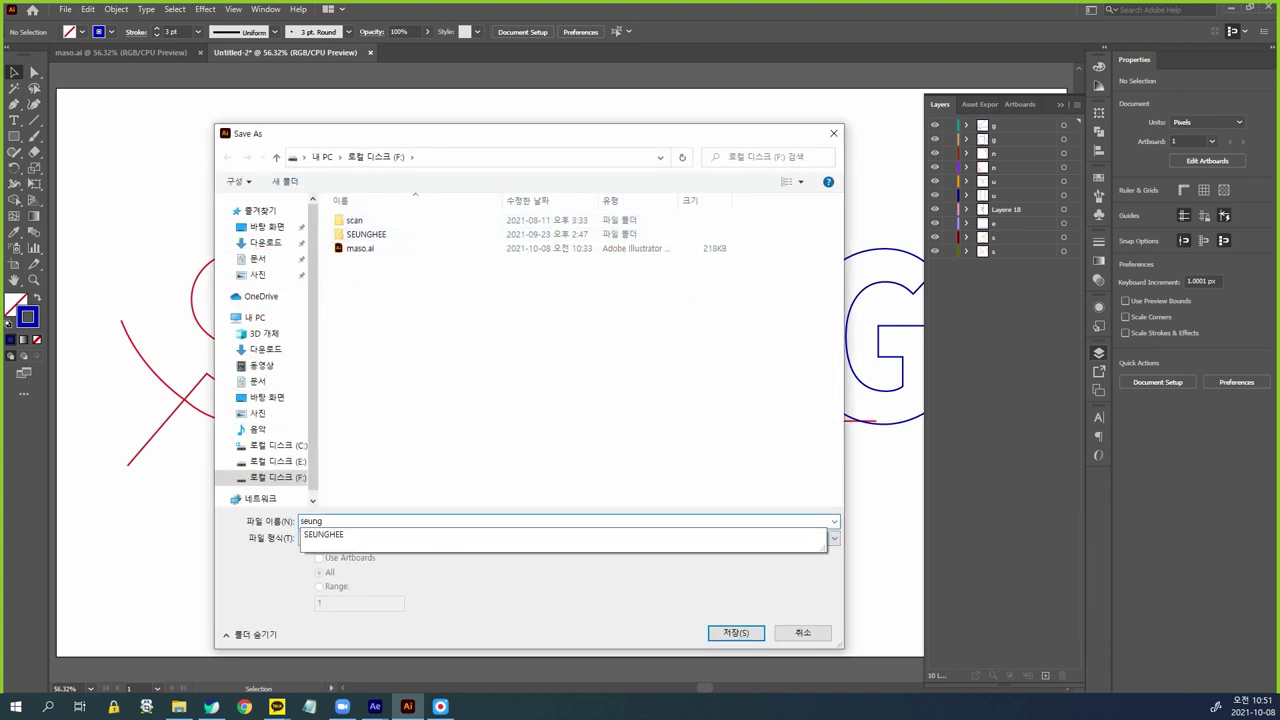
key("Return")
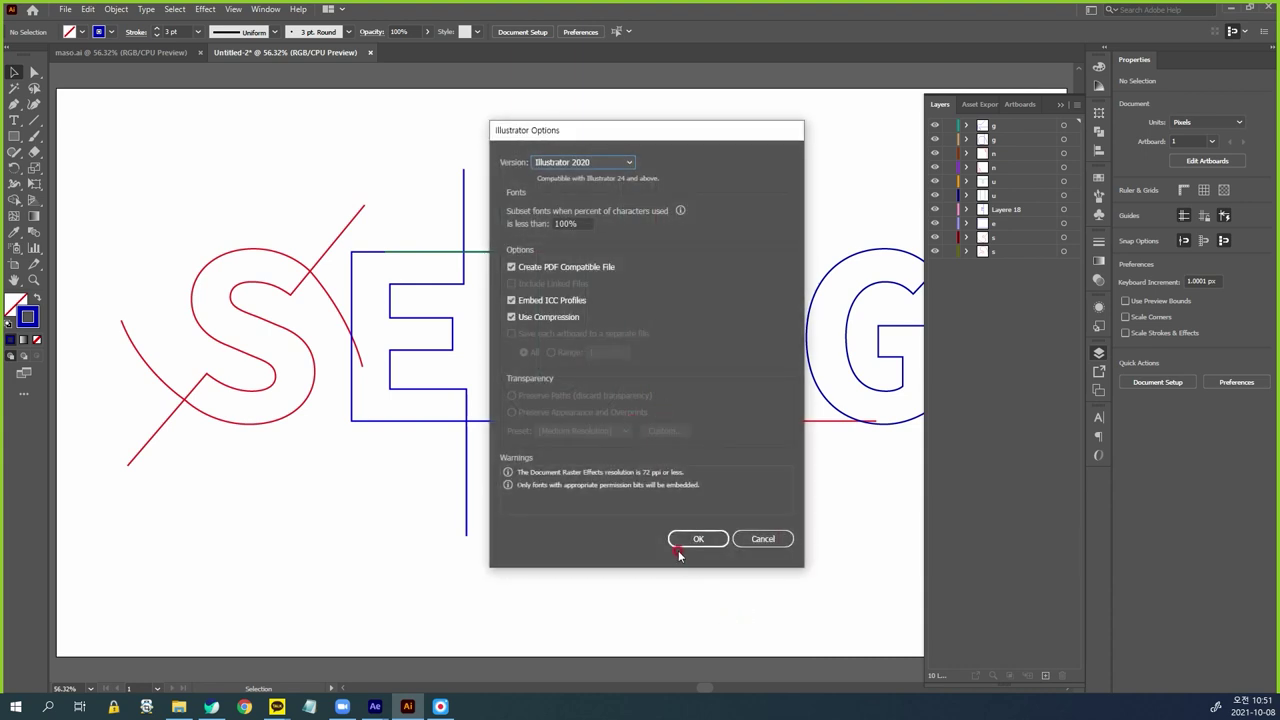
left_click(684, 536)
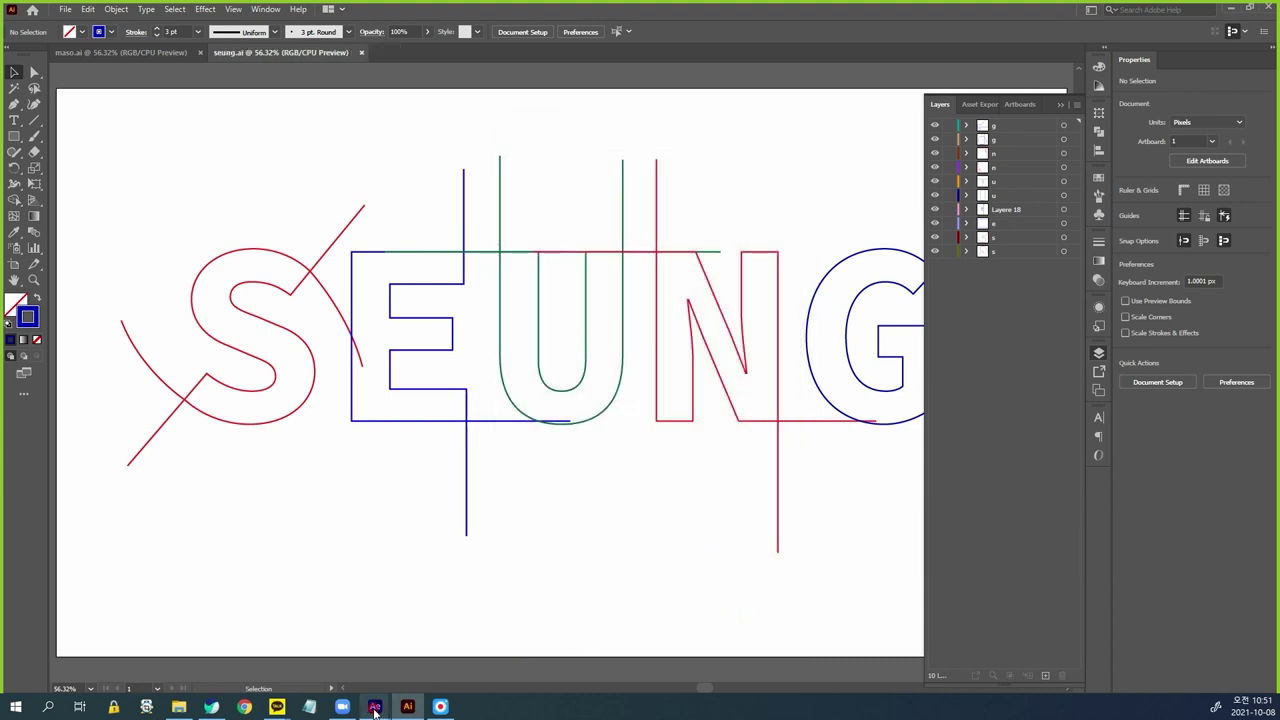
Switch to After Effects and make the timeline area taller
mouse_move(375, 707)
left_click(466, 677)
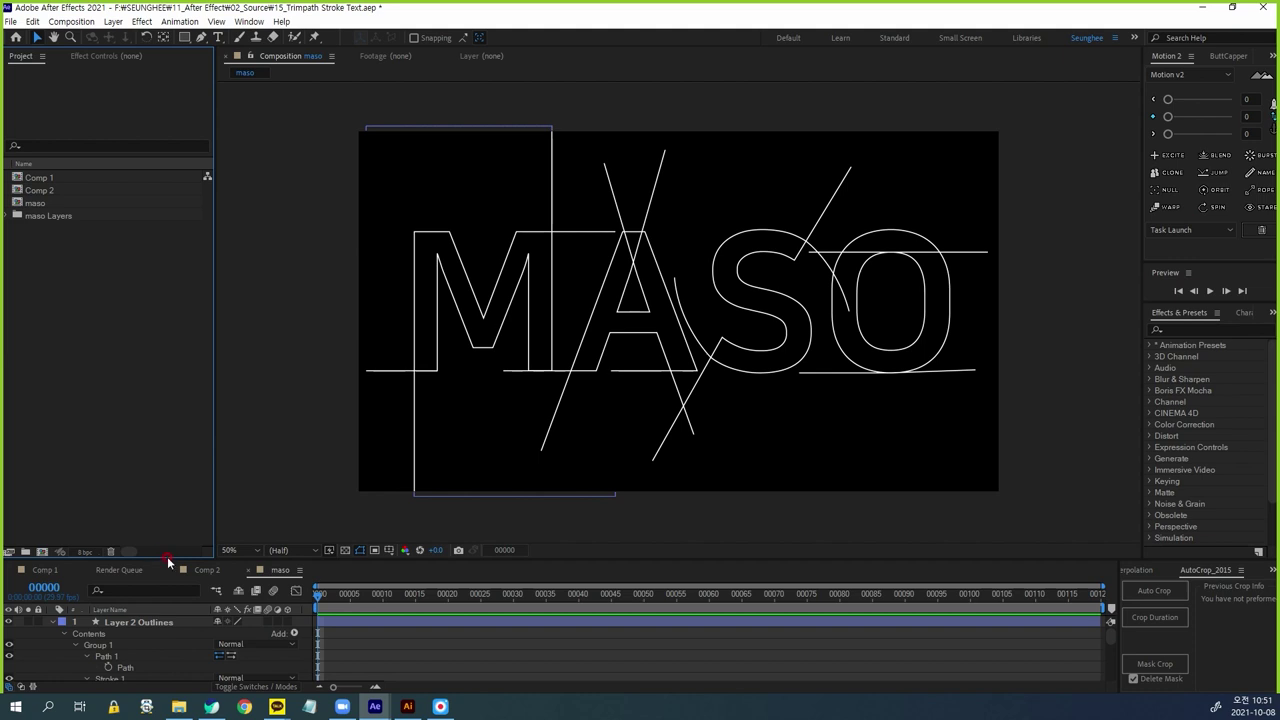
left_click_drag(161, 558, 163, 508)
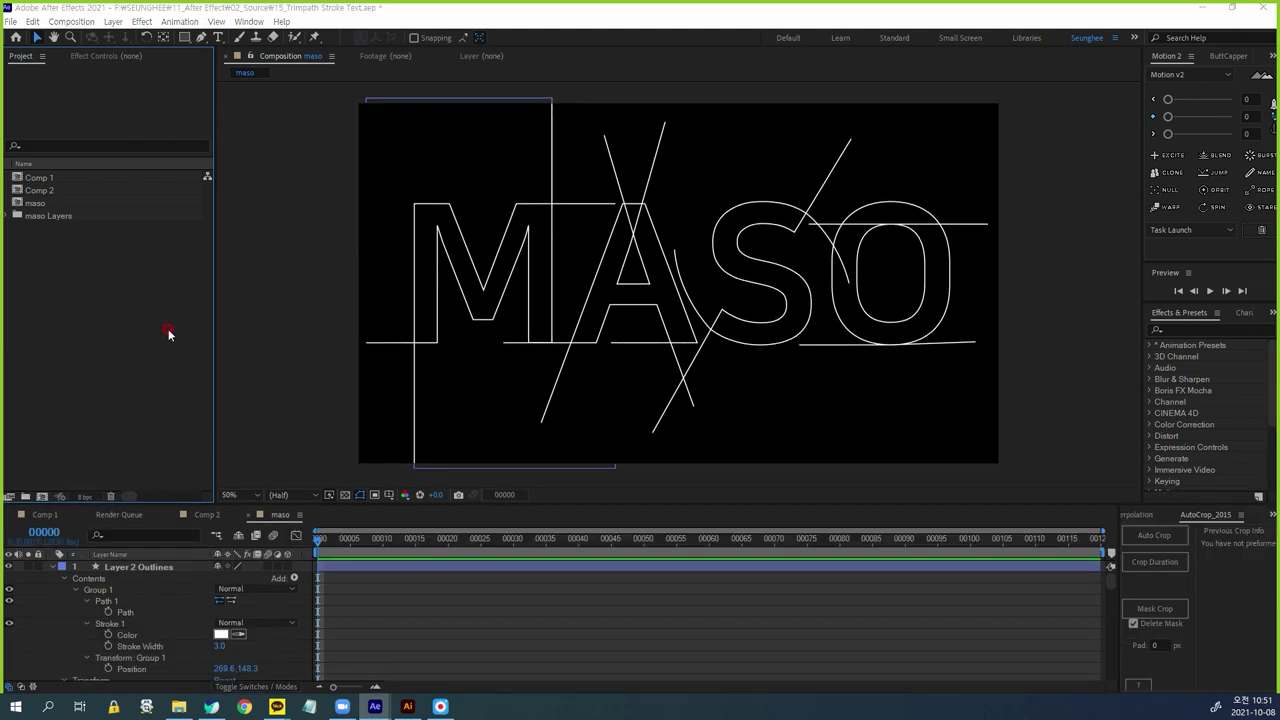
Import seung.ai as a Composition with Footage Dimensions set to Layer Size
double_click(168, 334)
left_click(165, 171)
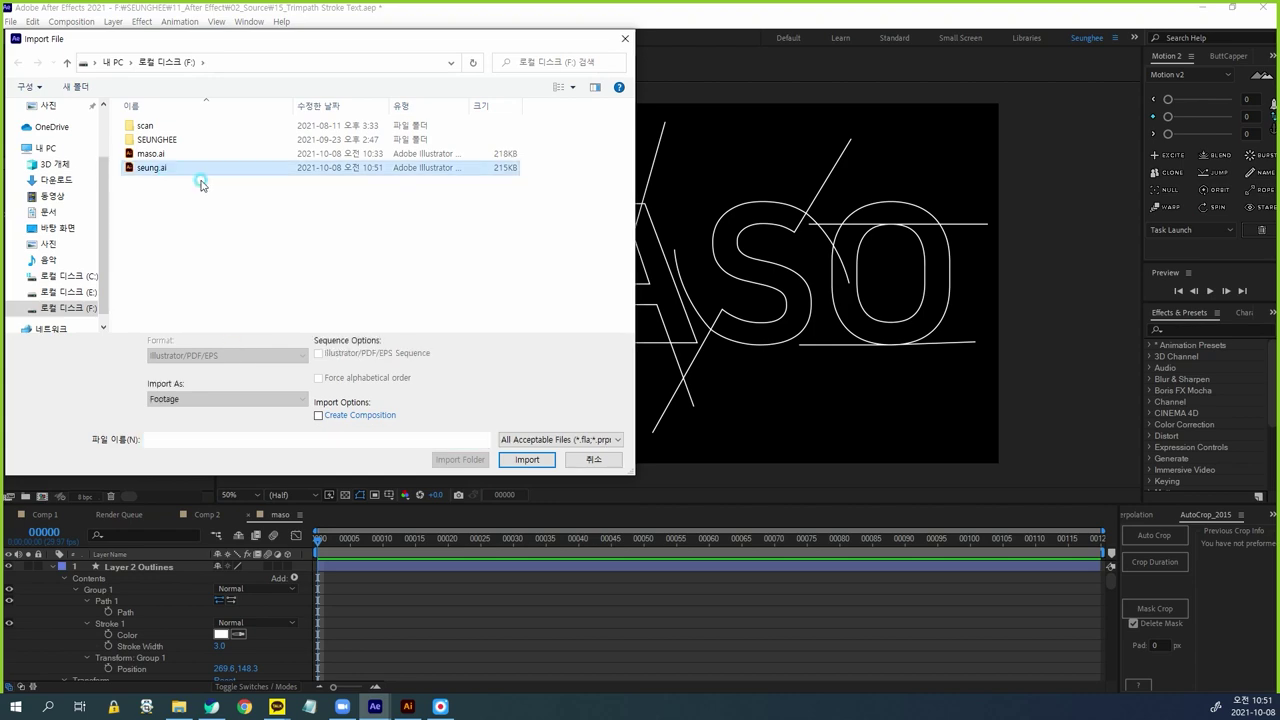
double_click(165, 172)
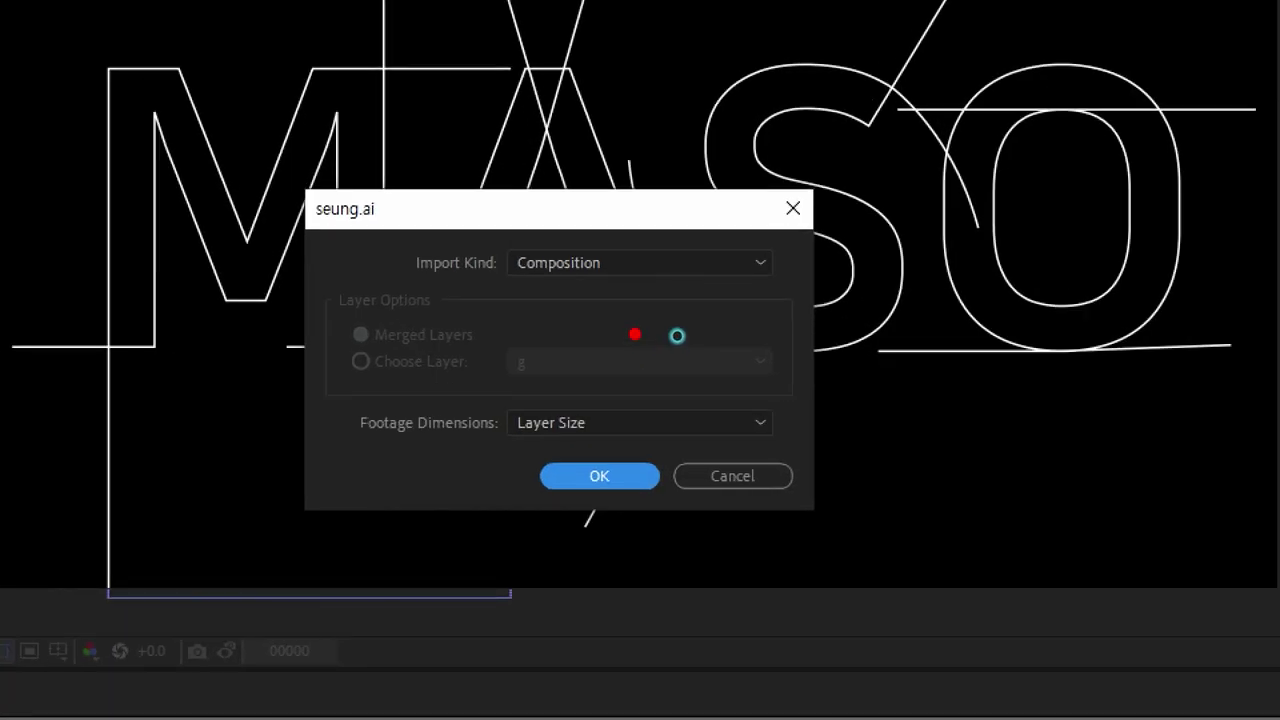
mouse_move(677, 335)
left_mouse_down()
mouse_move(673, 314)
mouse_move(676, 334)
left_mouse_up()
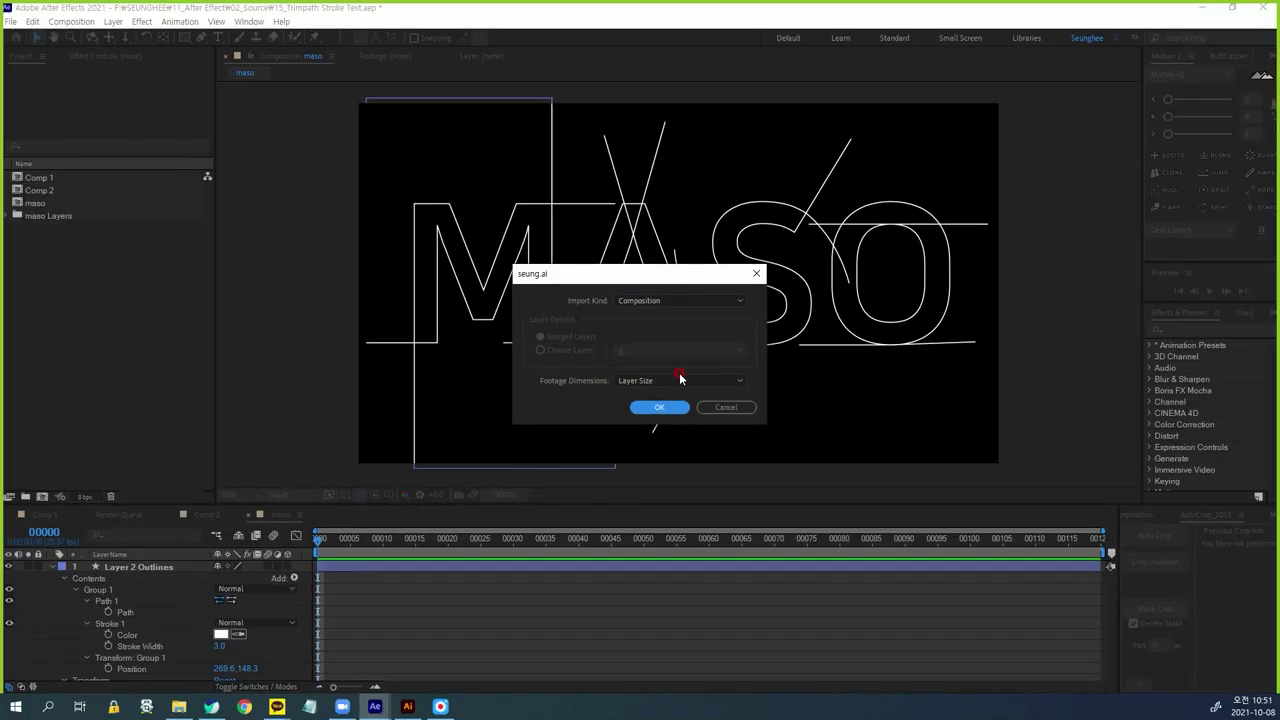
left_click(660, 408)
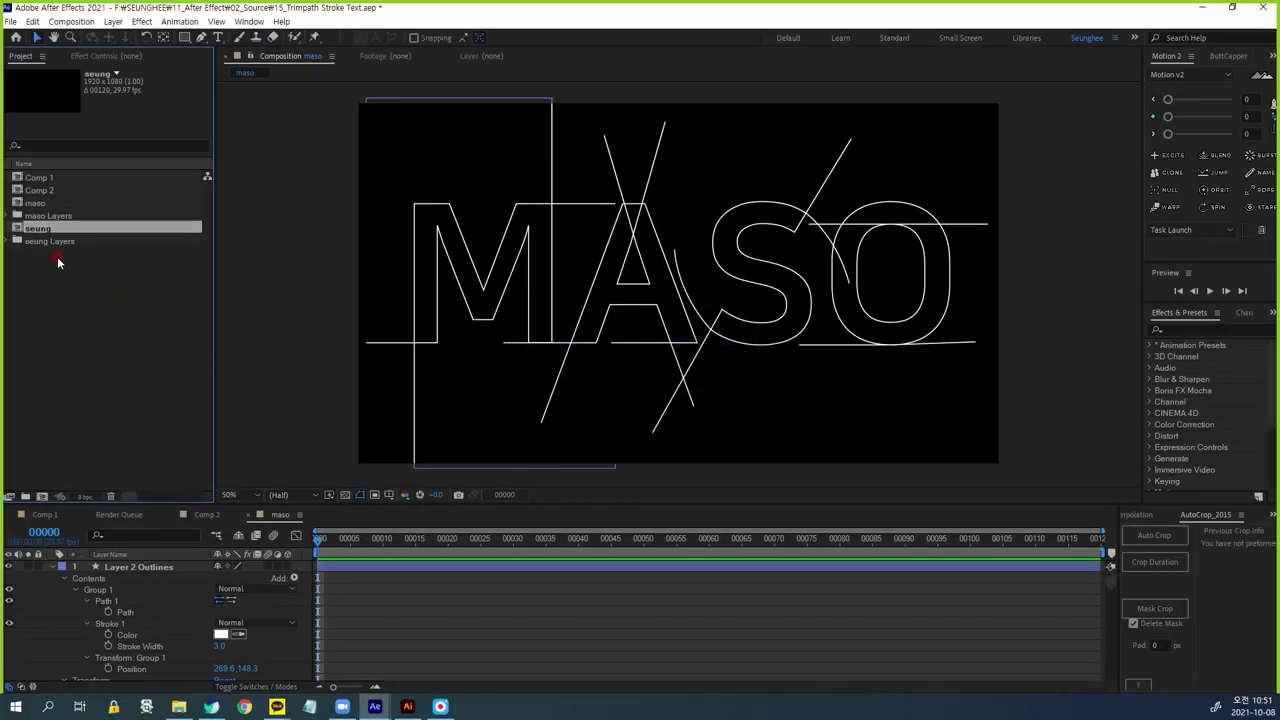
Open the seung composition and move all ten of its layers down toward the middle of the frame
double_click(20, 230)
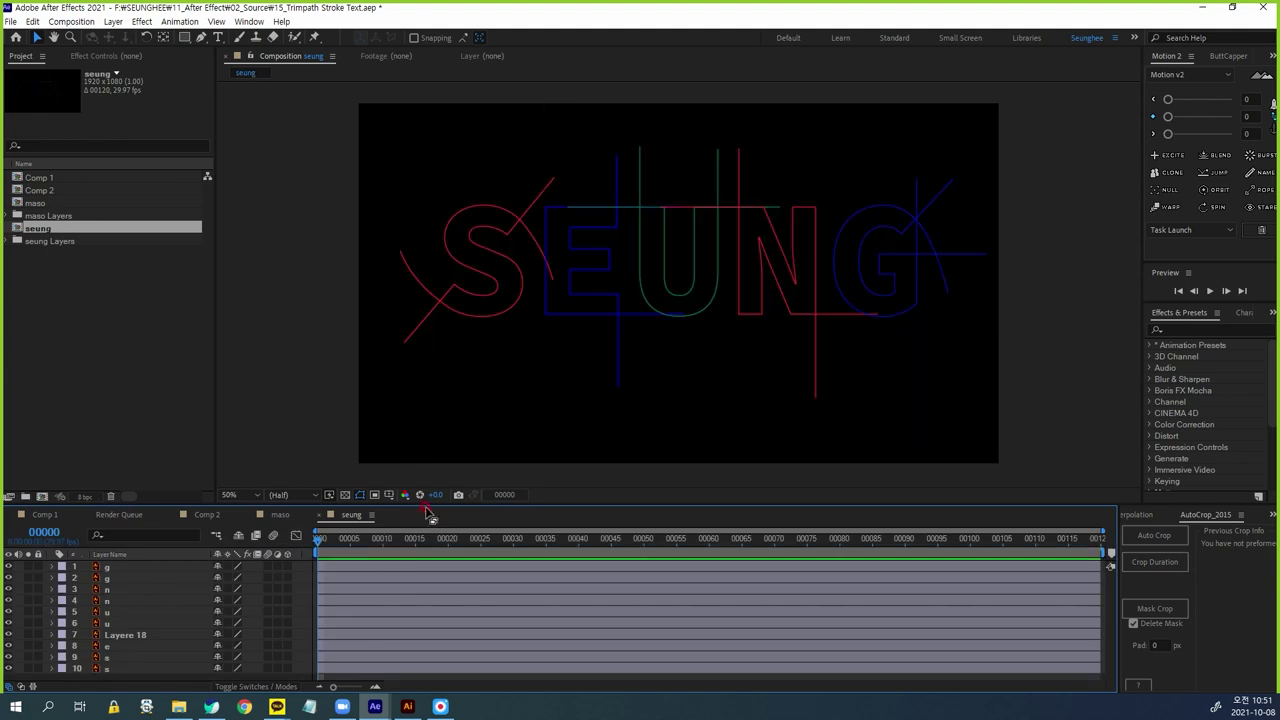
left_click_drag(430, 512, 434, 460)
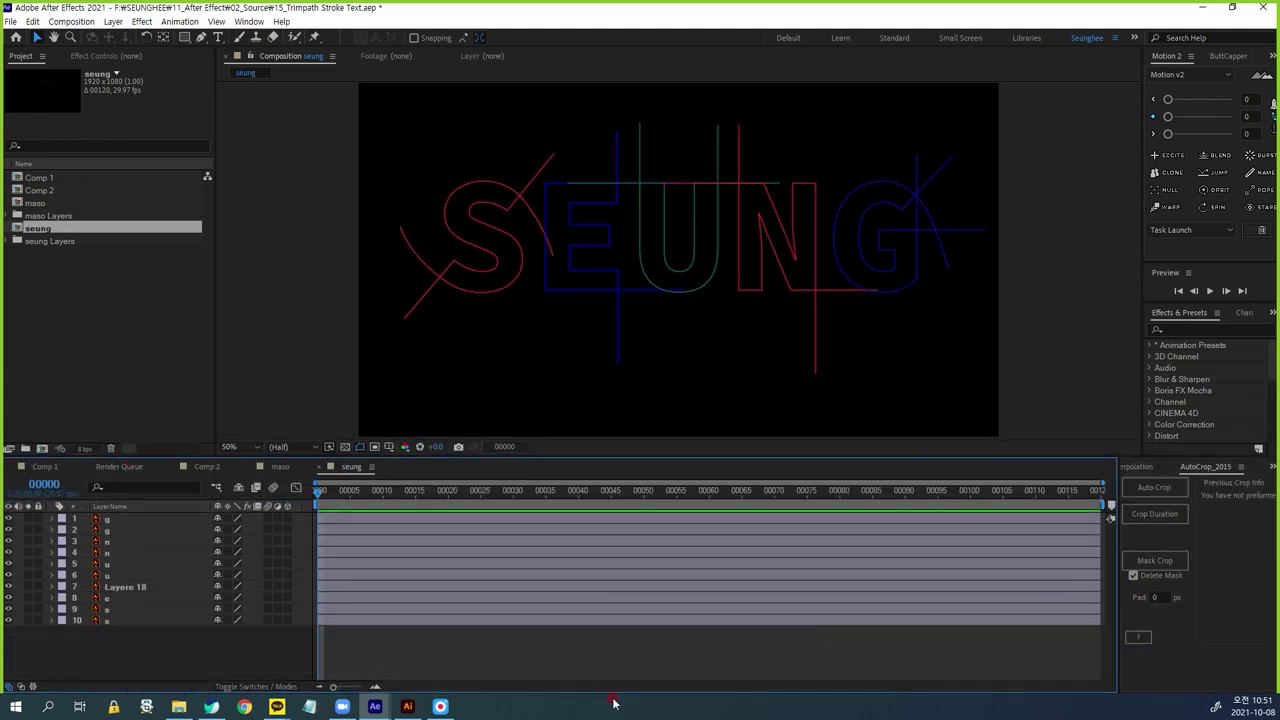
left_click_drag(147, 645, 100, 518)
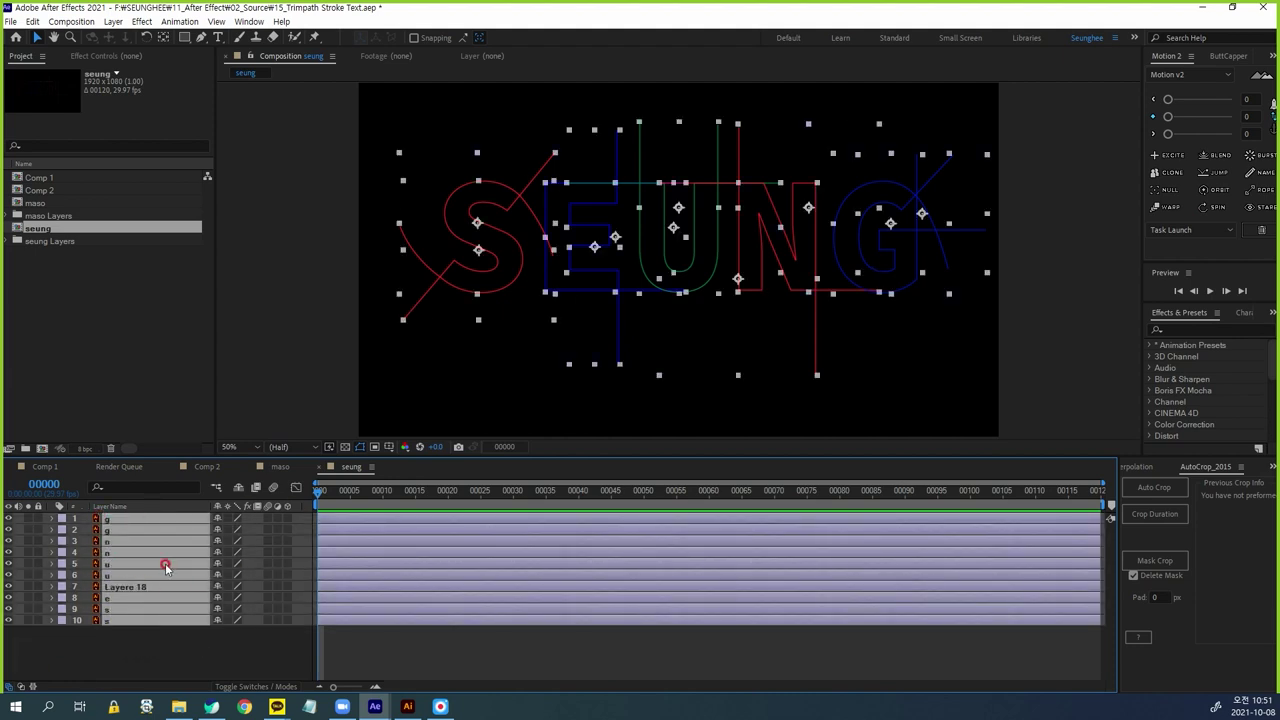
left_click_drag(522, 280, 523, 332)
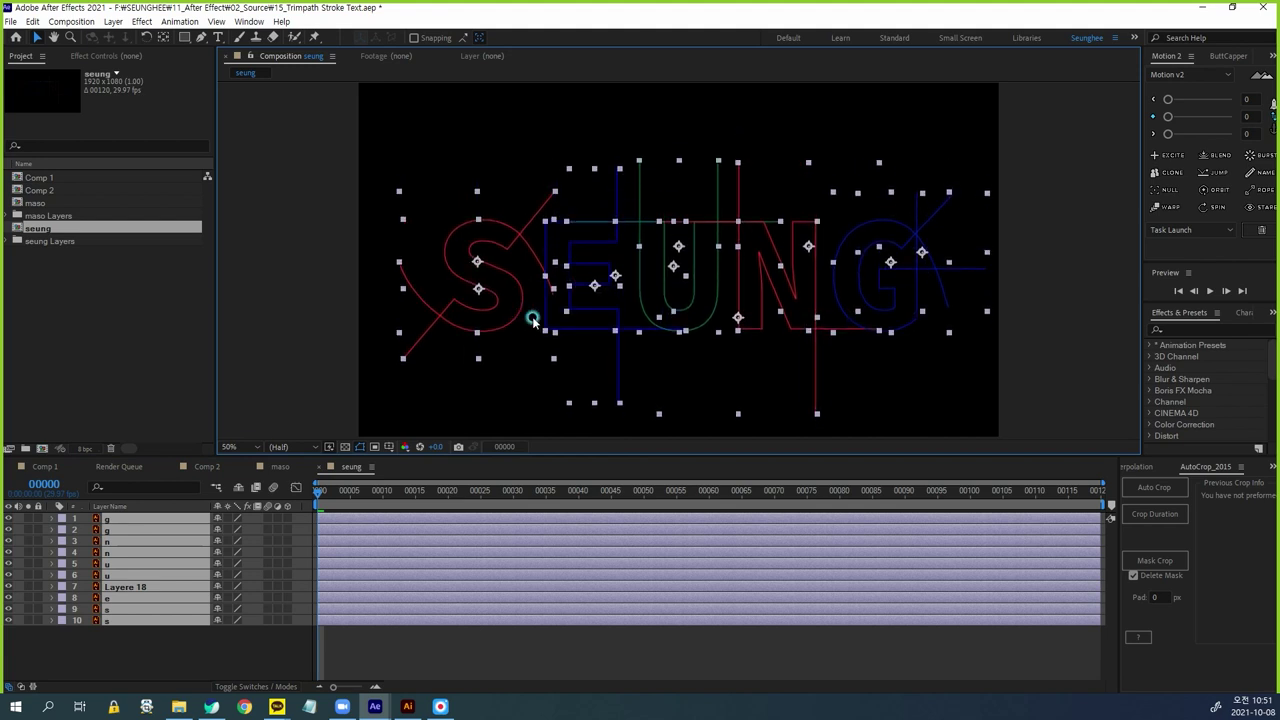
Align all the selected letter layers to their horizontal center, relative to the selection
left_click(866, 566)
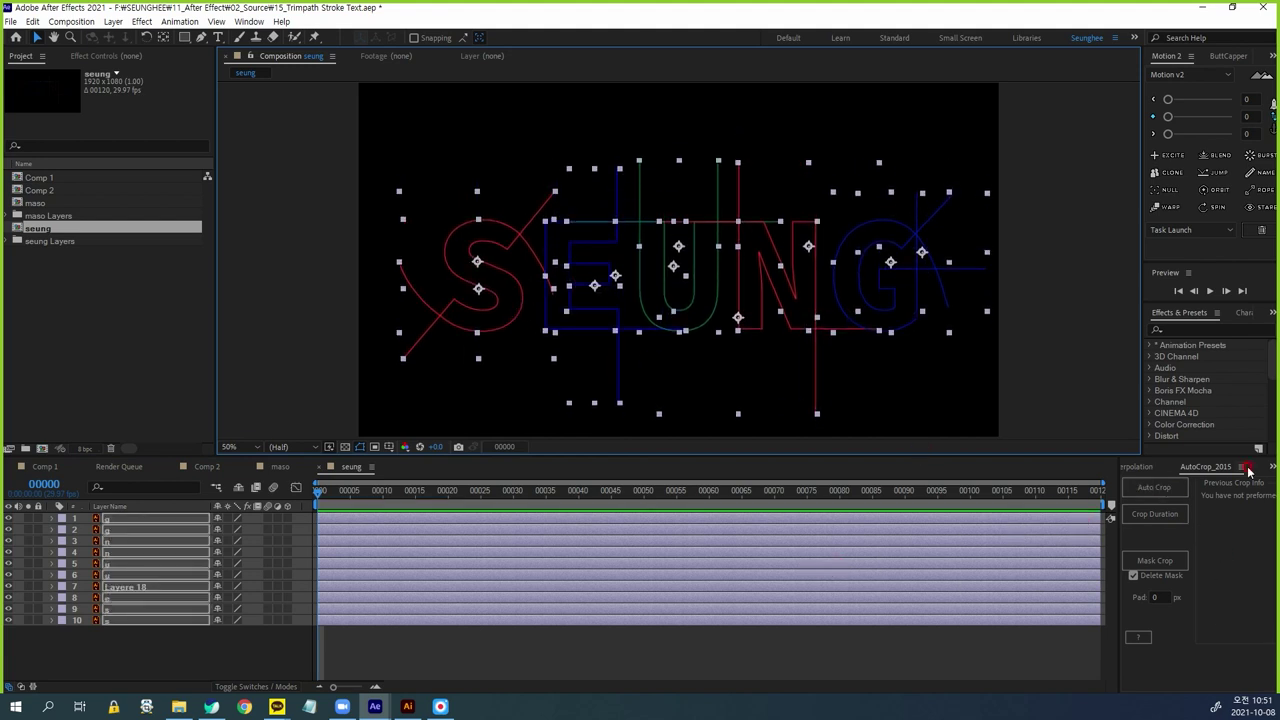
left_click(1271, 467)
left_click(1229, 484)
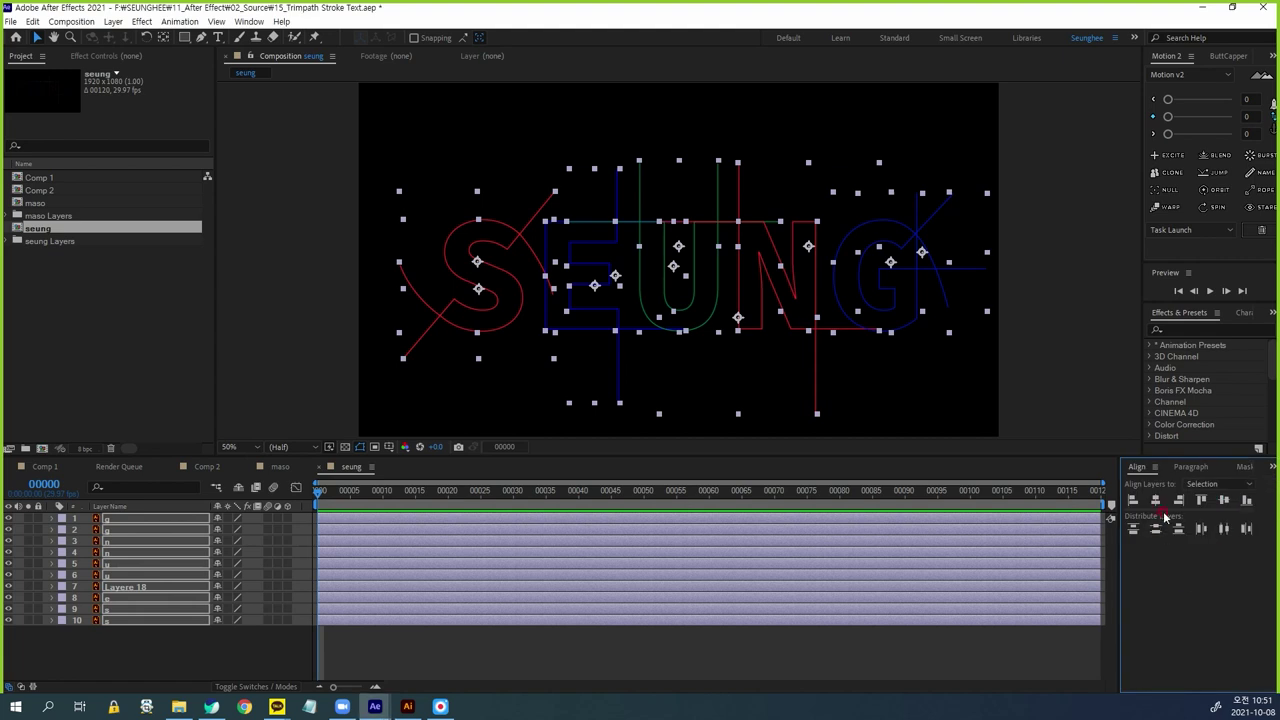
left_click(1158, 502)
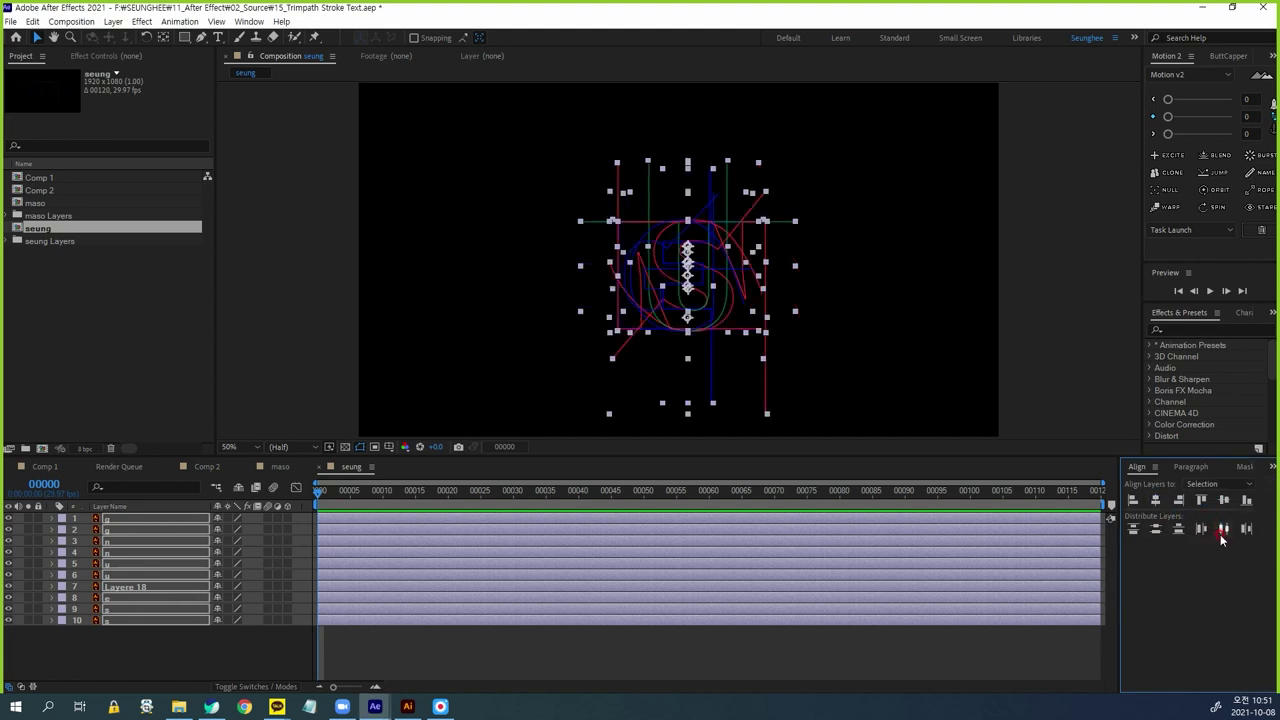
Undo the horizontal alignment of the letter layers and move all ten of them slightly upward in the frame
left_click(1222, 530)
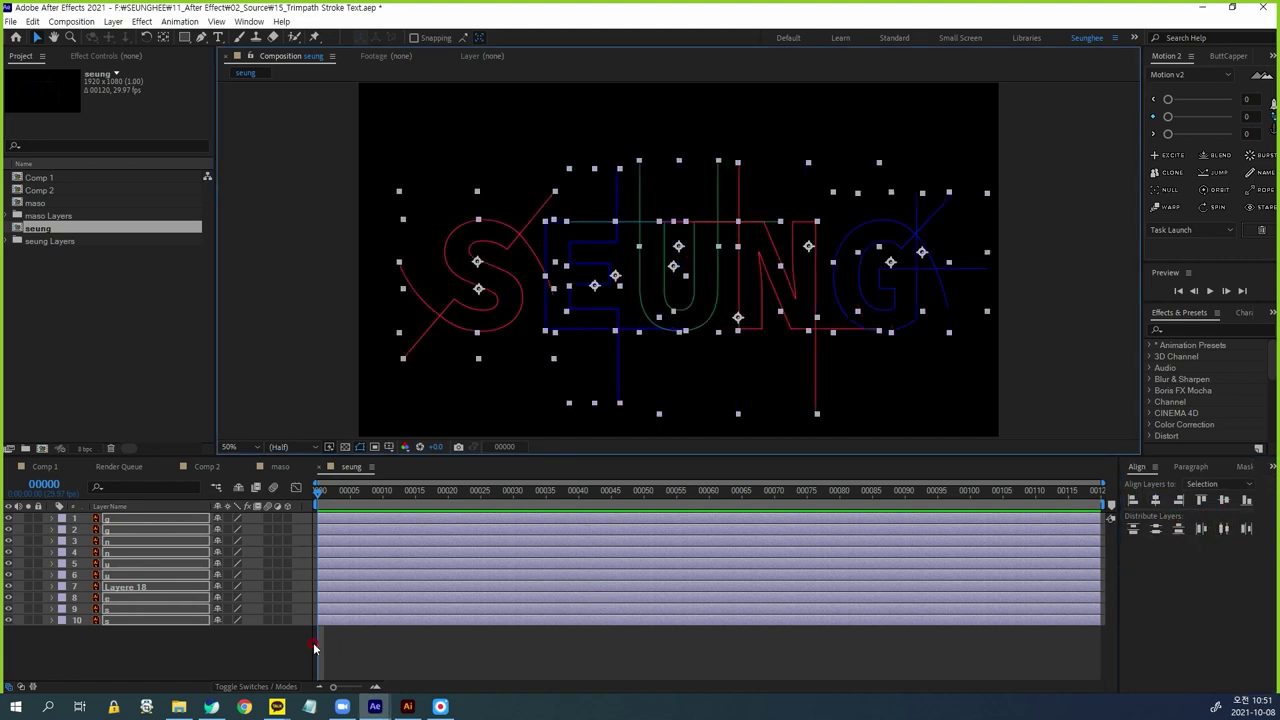
left_click(191, 660)
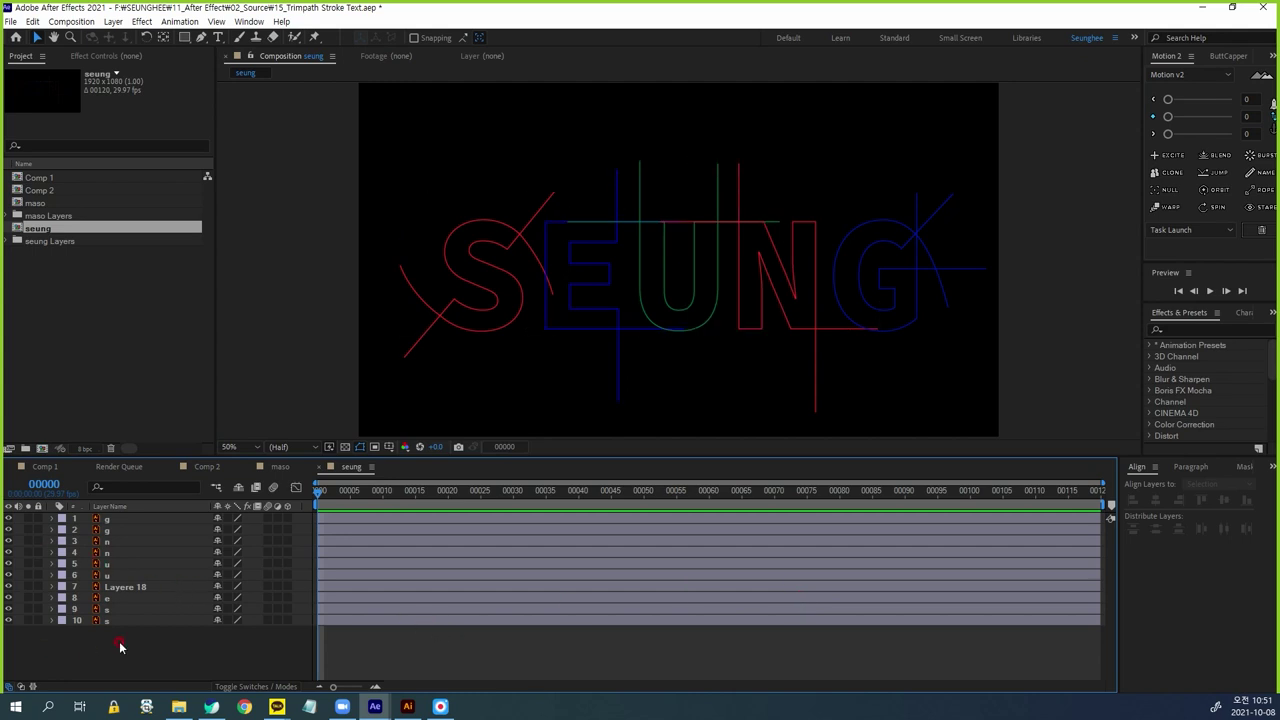
left_click_drag(149, 645, 100, 514)
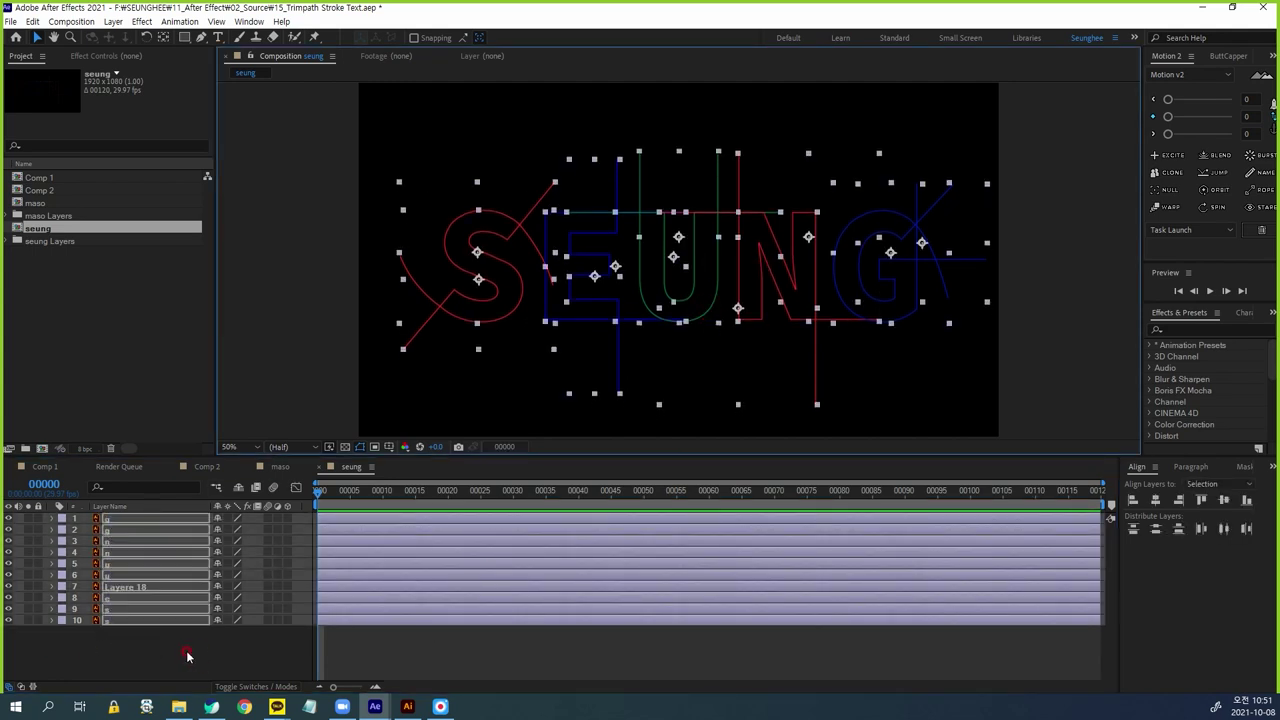
Convert all ten letter layers to shape layers with Create Shapes from Vector Layer
left_click(138, 681)
left_click_drag(172, 650, 115, 520)
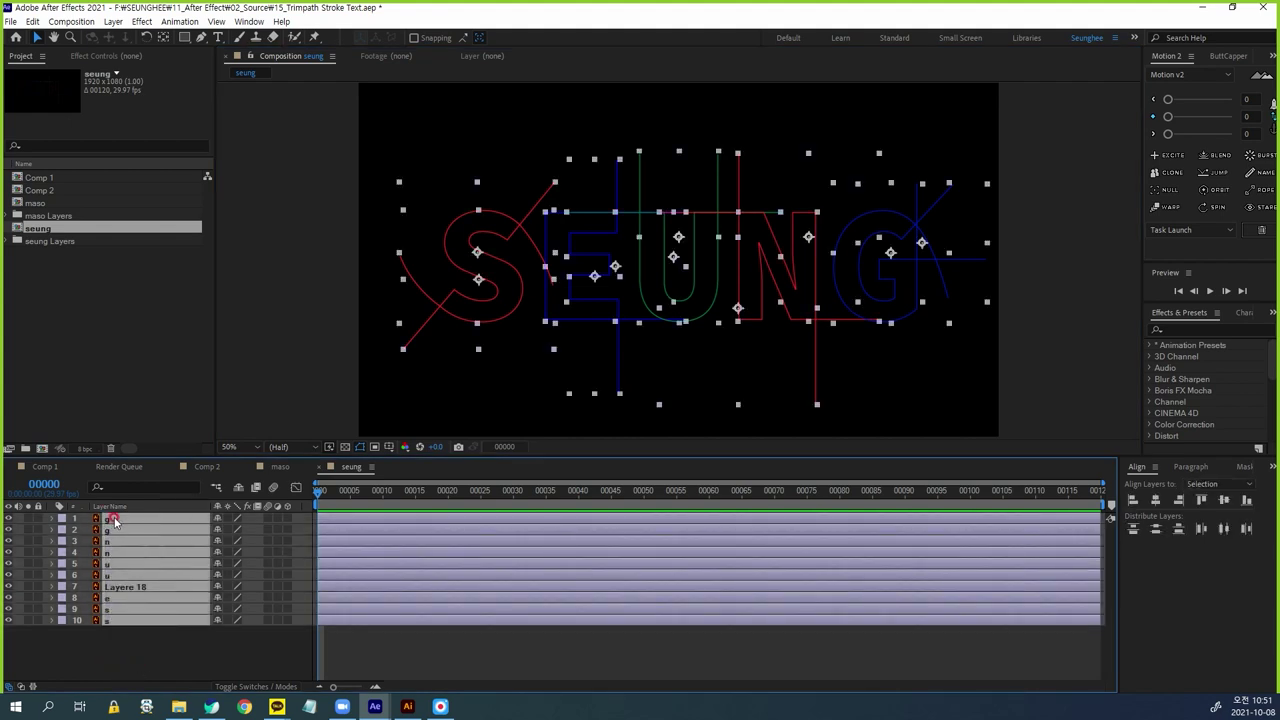
right_click(115, 520)
mouse_move(186, 416)
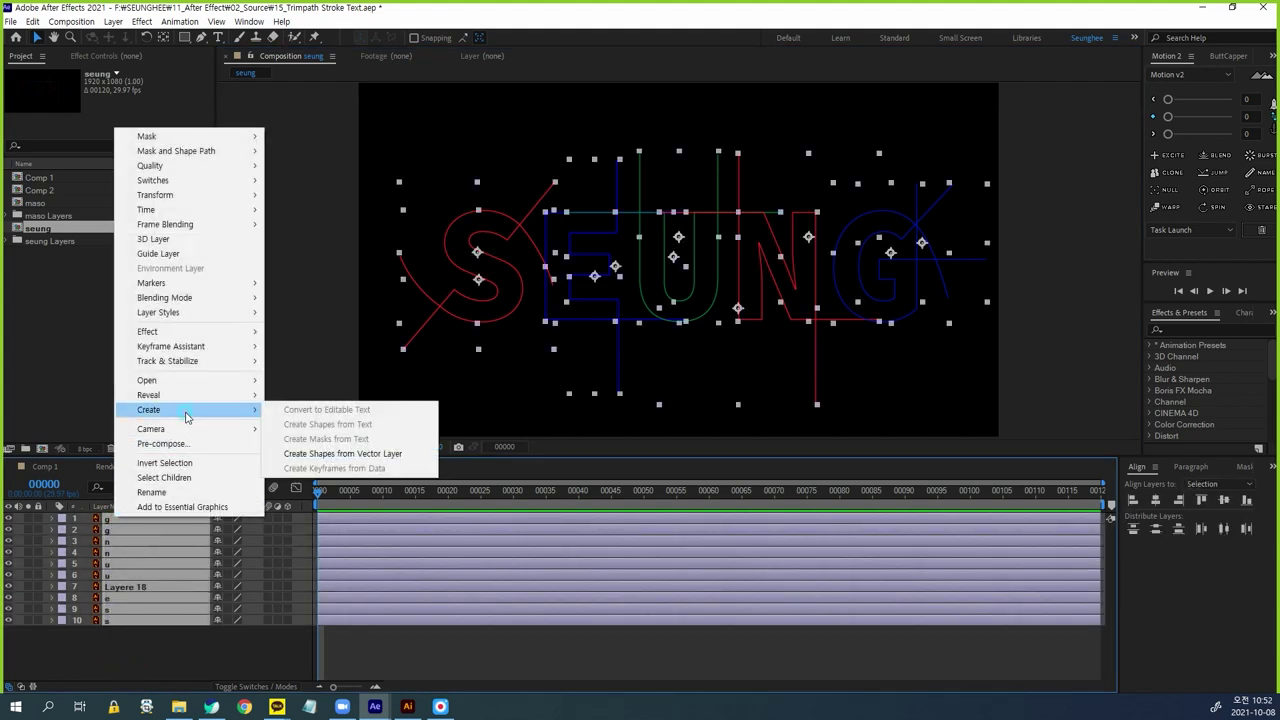
left_click(360, 456)
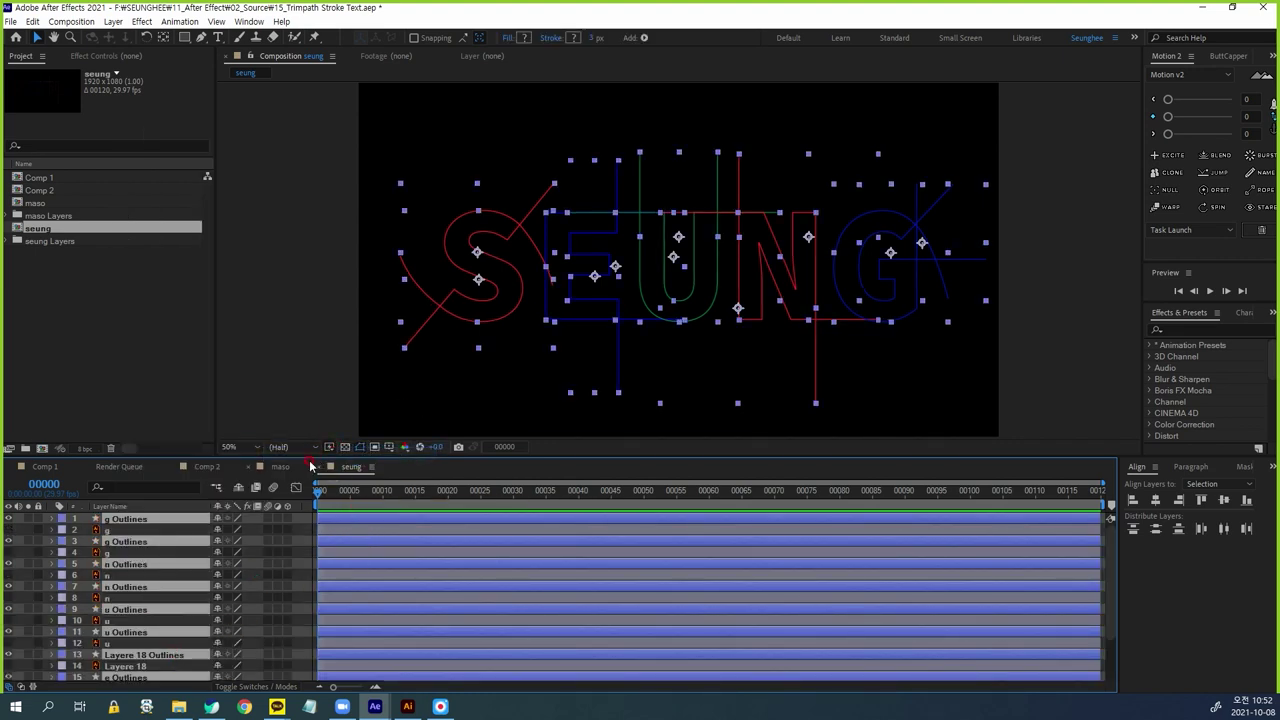
Delete the ten original Illustrator letter layers, keeping only the Outlines shape layers, and make the timeline area shorter again
left_click_drag(307, 452, 307, 410)
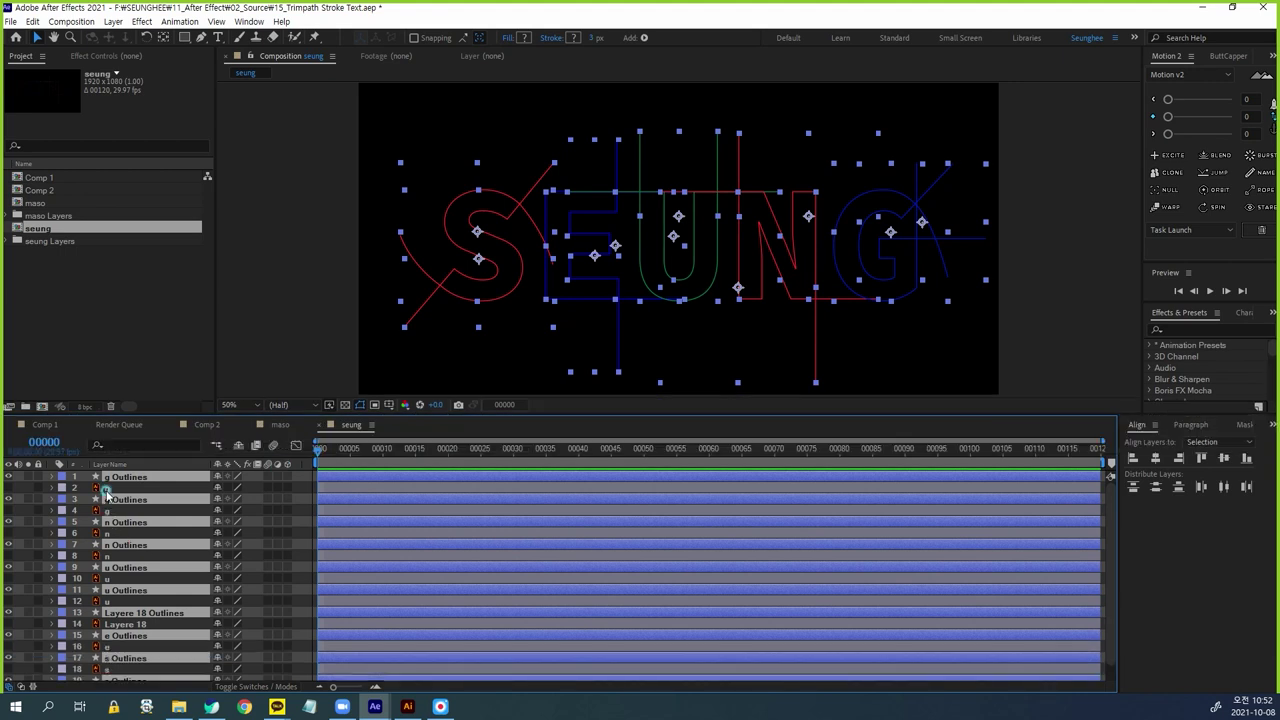
left_click(107, 488)
left_click(107, 511, "ctrl")
left_click(107, 533, "ctrl")
left_click(107, 556, "ctrl")
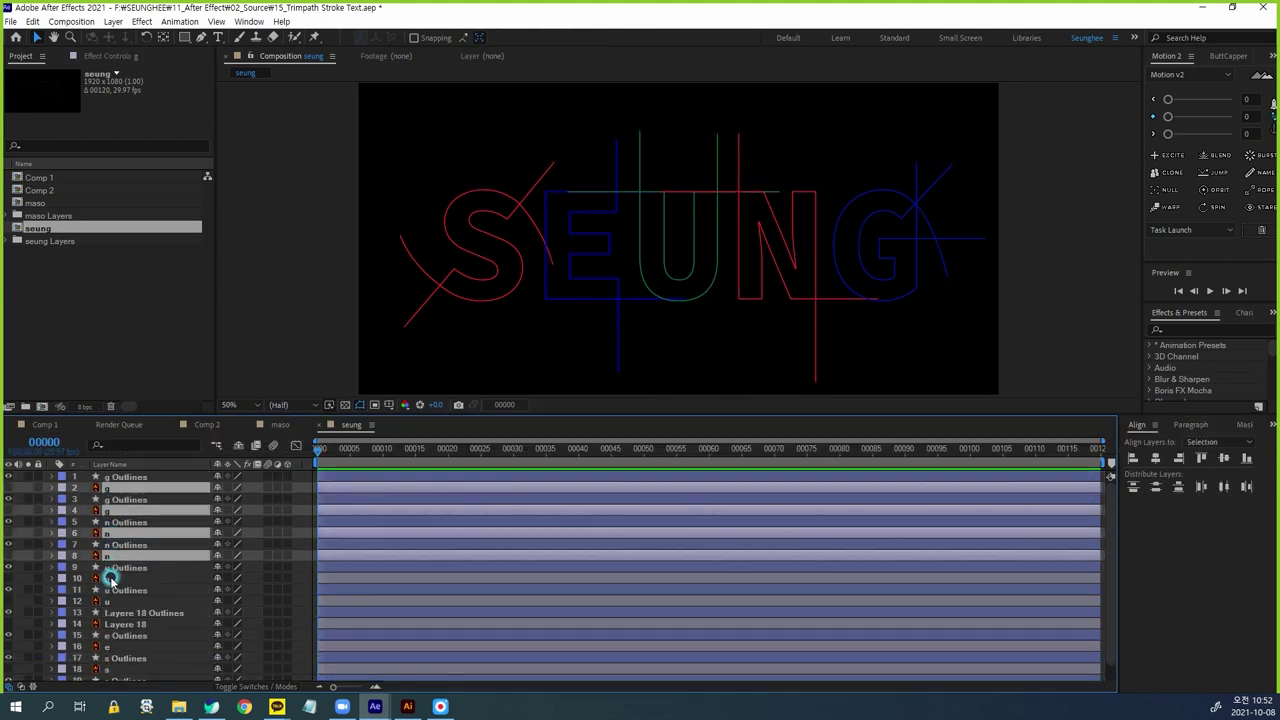
left_click(110, 578, "ctrl")
left_click(107, 601, "ctrl")
left_click(108, 624, "ctrl")
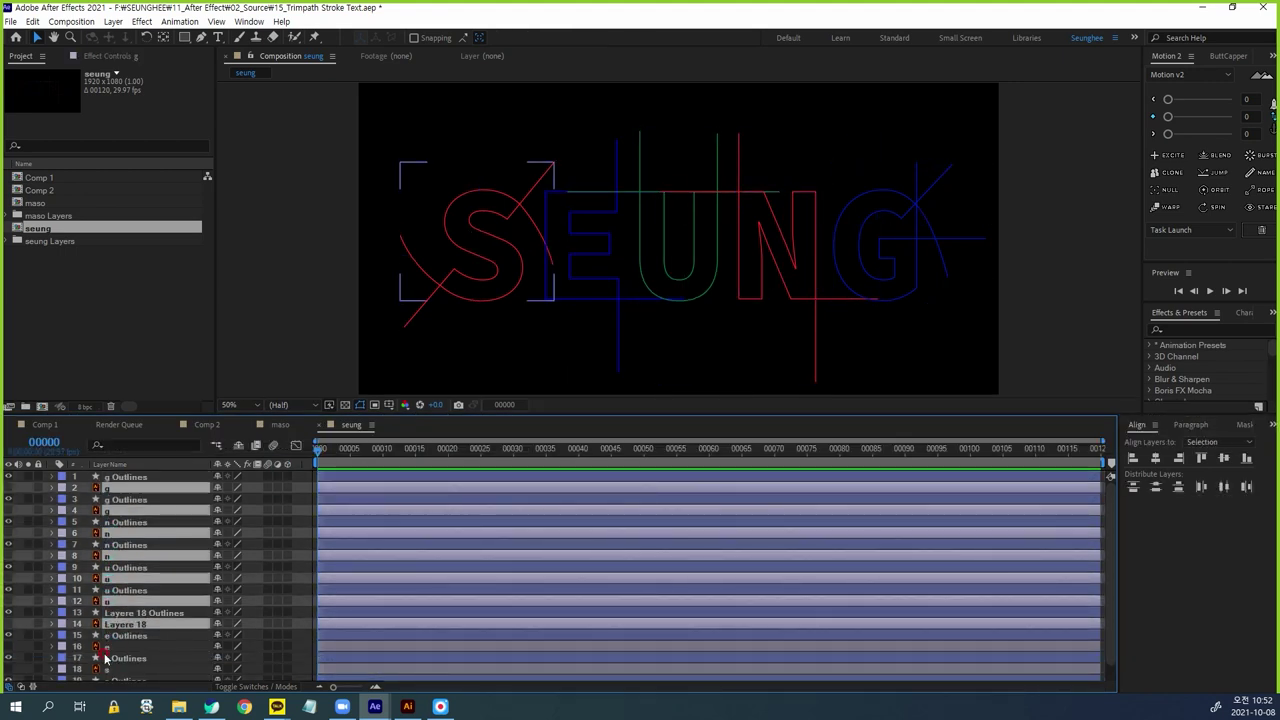
left_click(106, 646, "ctrl")
left_click(106, 669, "ctrl")
scroll(120, 660, "down", 1)
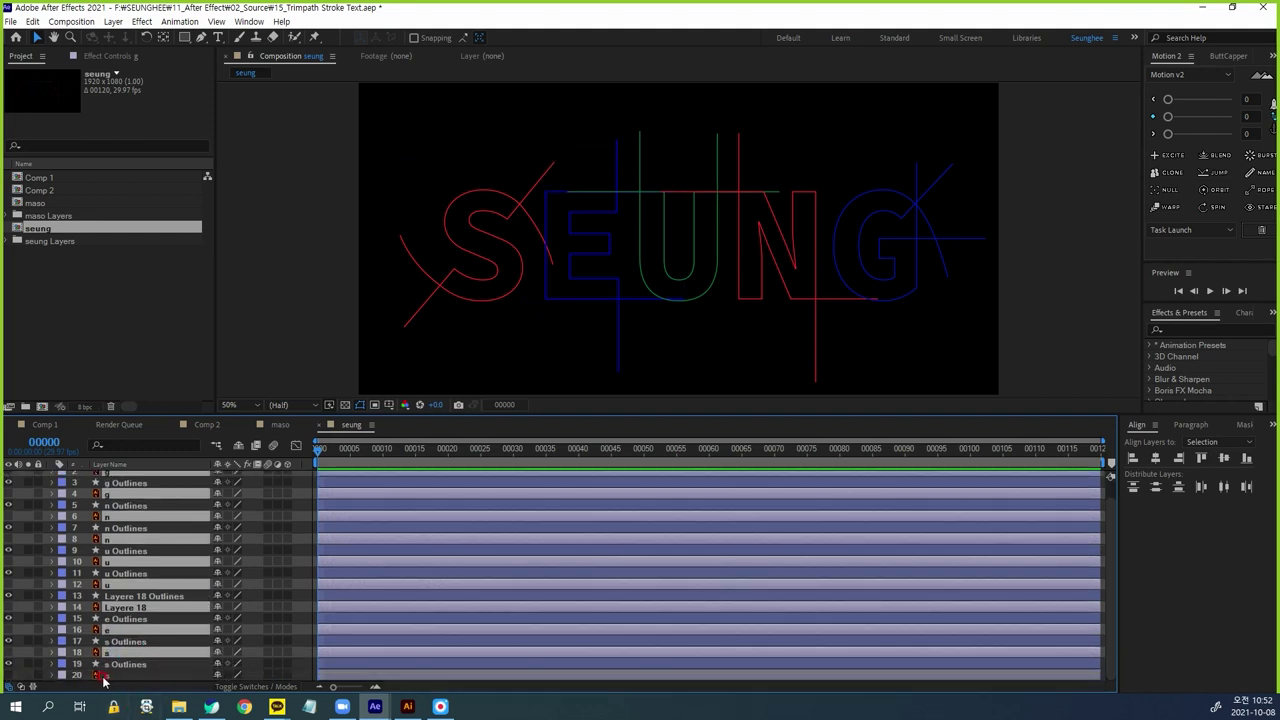
left_click(103, 676, "ctrl")
key("Delete")
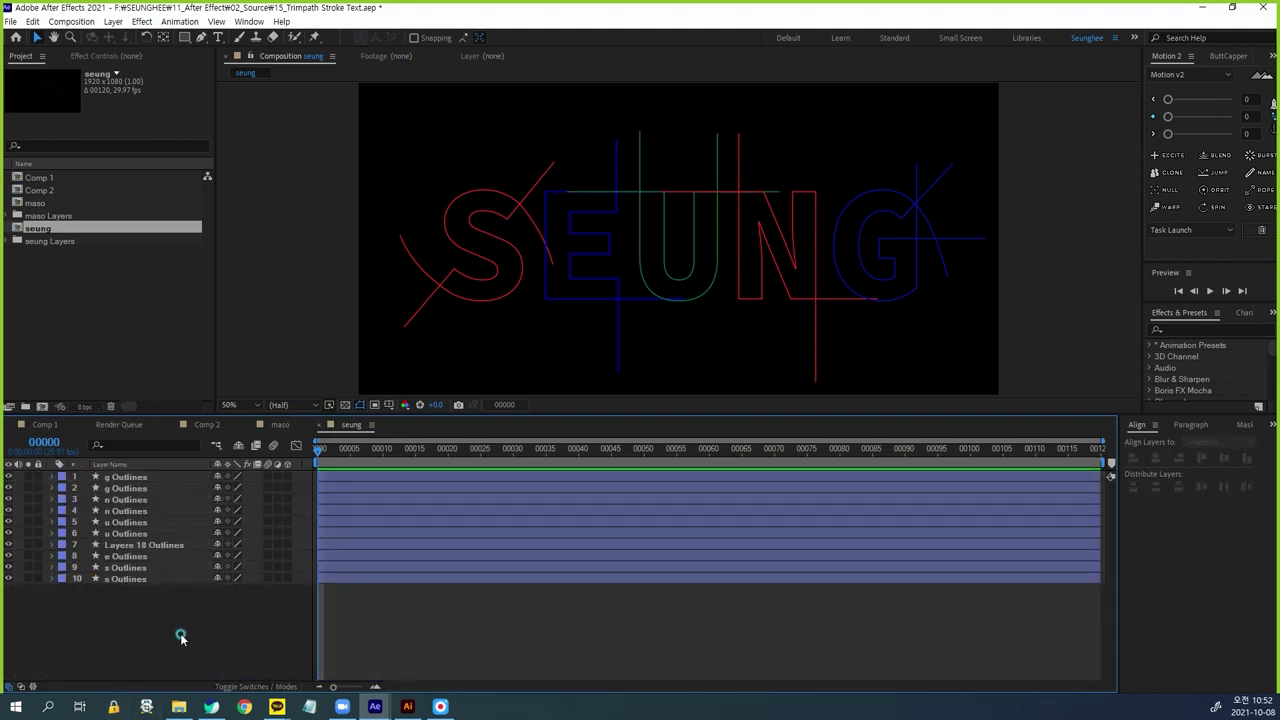
left_click_drag(360, 410, 358, 463)
left_click(758, 425)
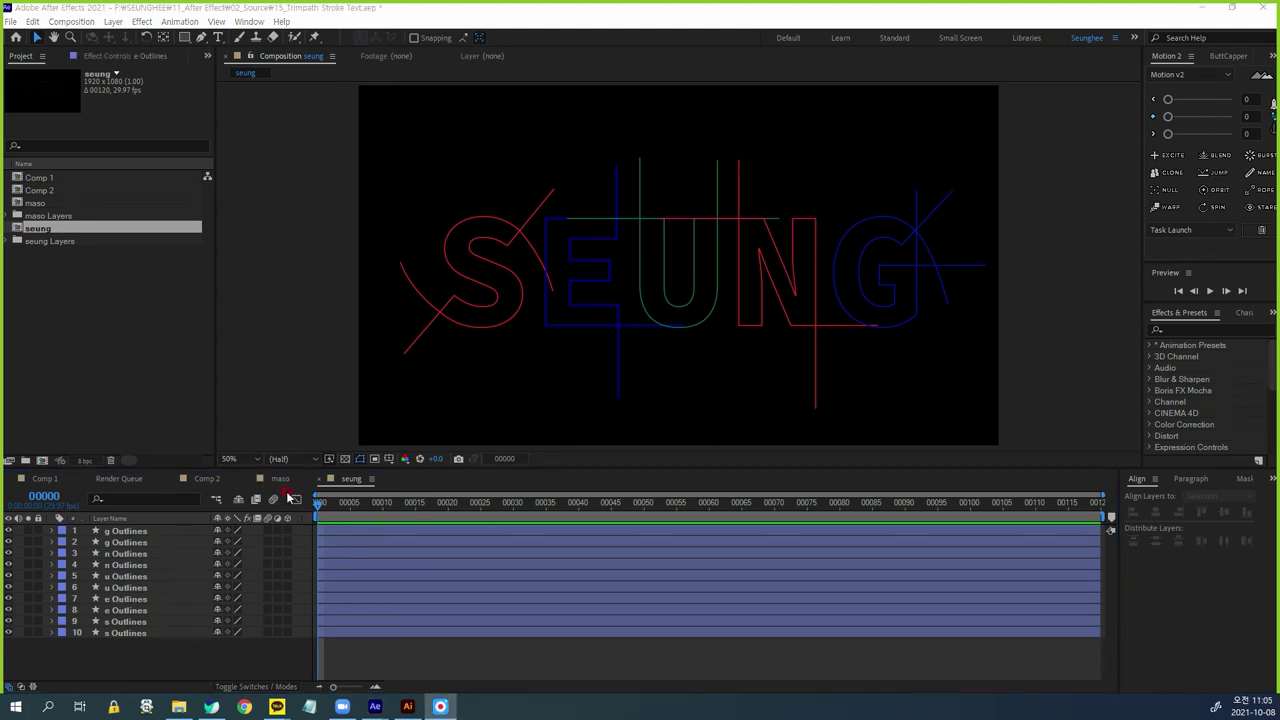
left_click(404, 503)
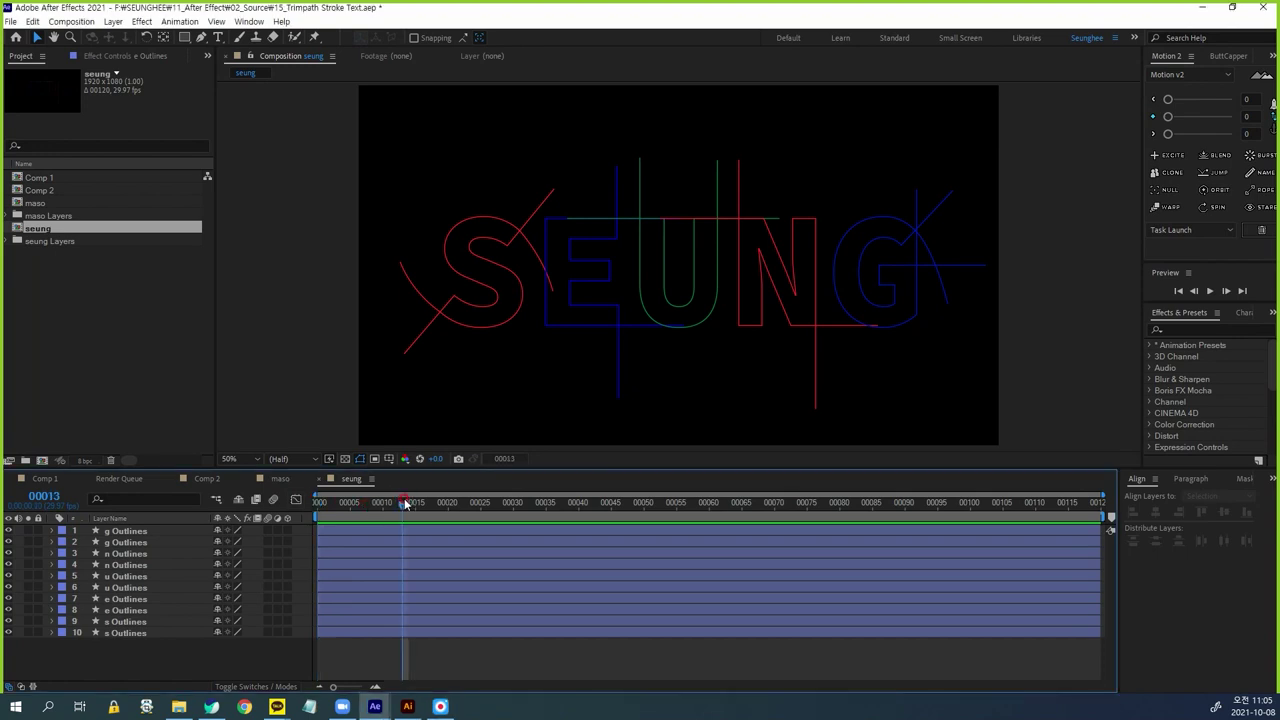
left_click_drag(398, 508, 312, 515)
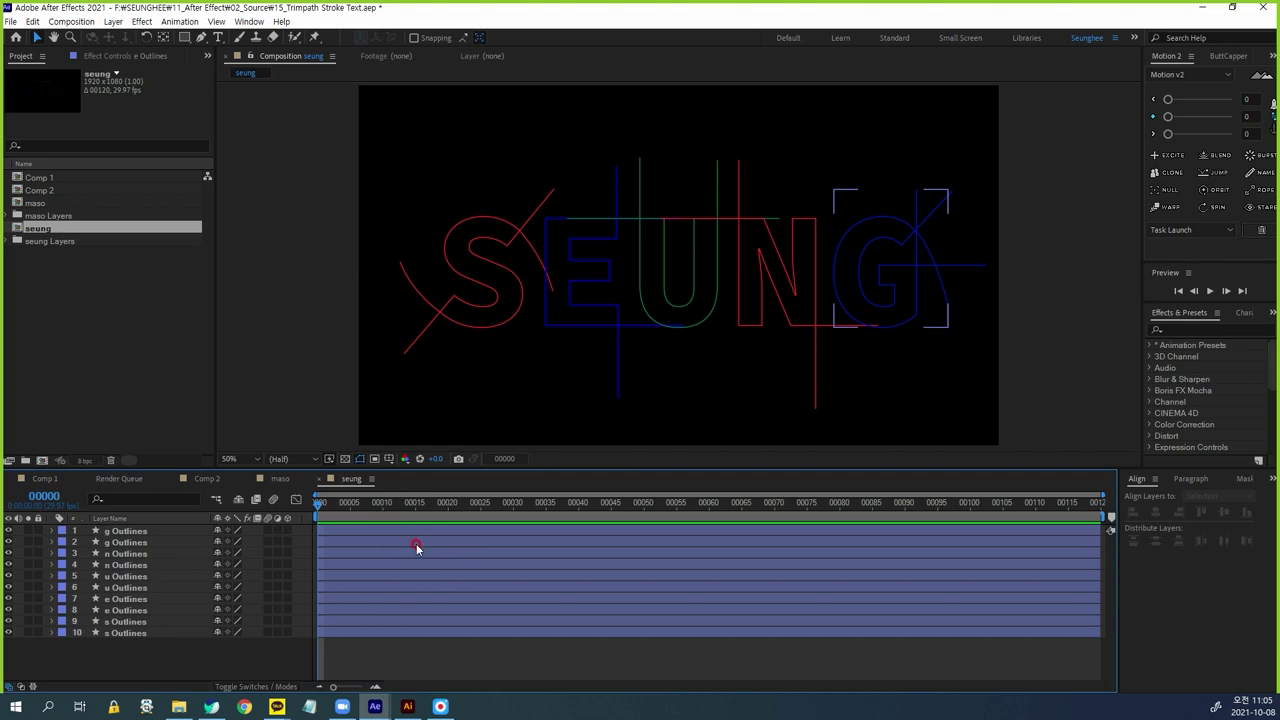
left_click_drag(163, 643, 121, 529)
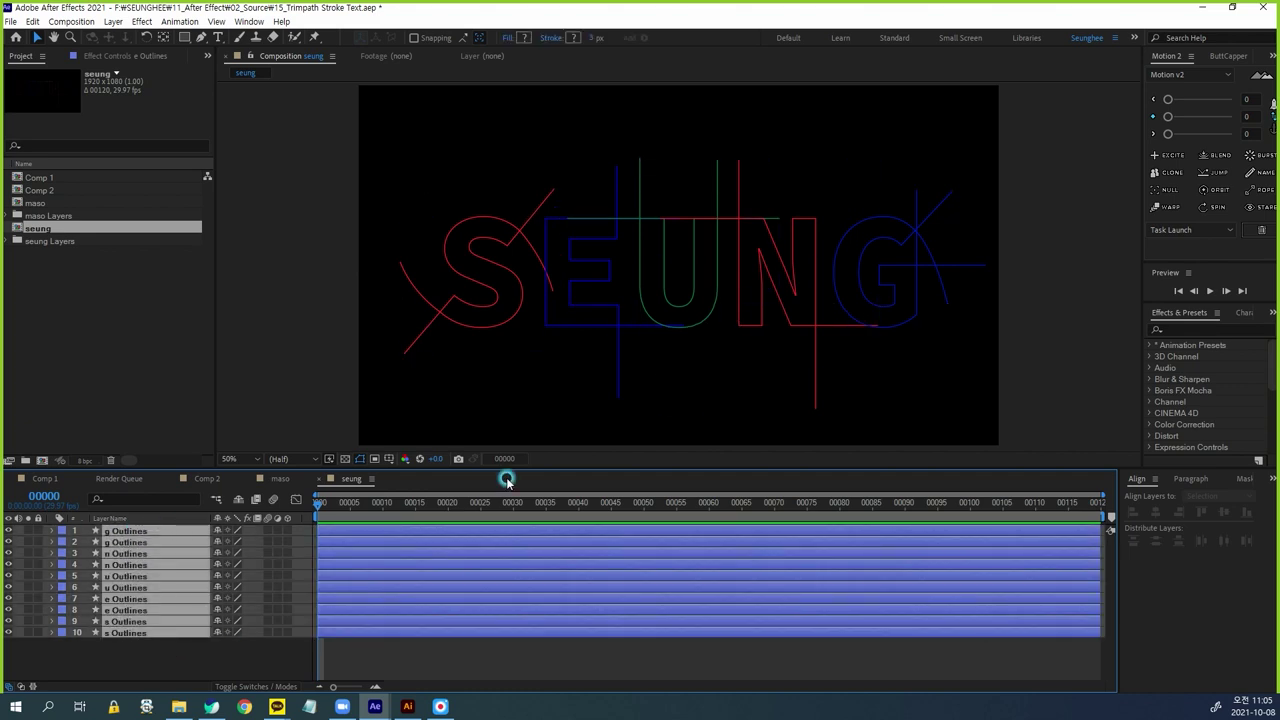
left_click(405, 667)
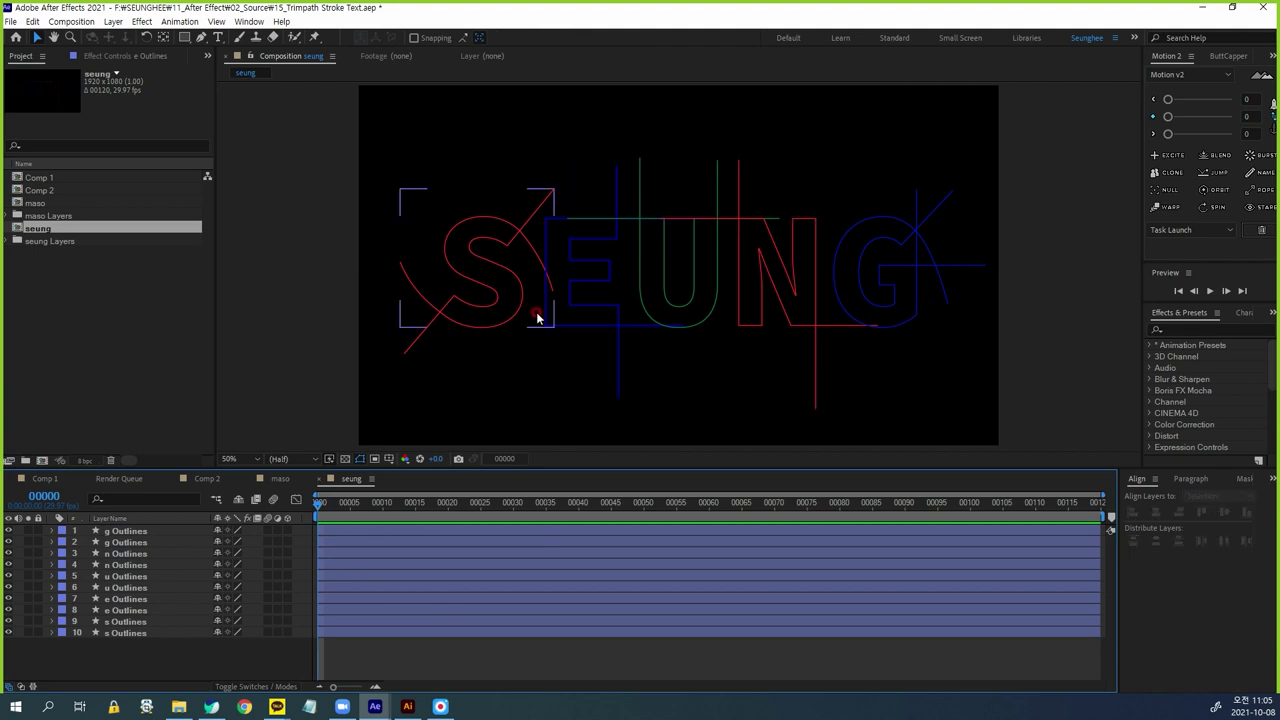
Add Trim Paths to the contents of the lowest s Outlines layer (layer 10) and expand its properties
left_click_drag(566, 283, 777, 251)
scroll(662, 268, "up", 2)
scroll(682, 267, "down", 1)
left_click_drag(706, 263, 628, 291)
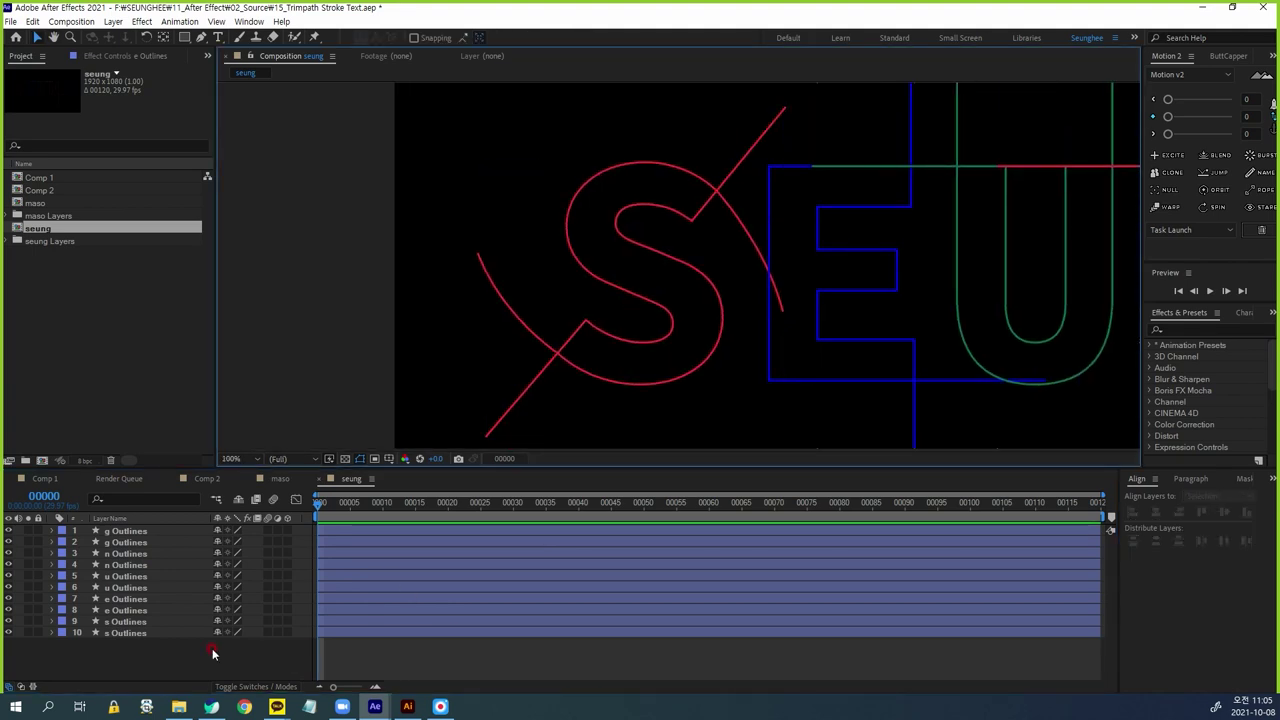
left_click(129, 635)
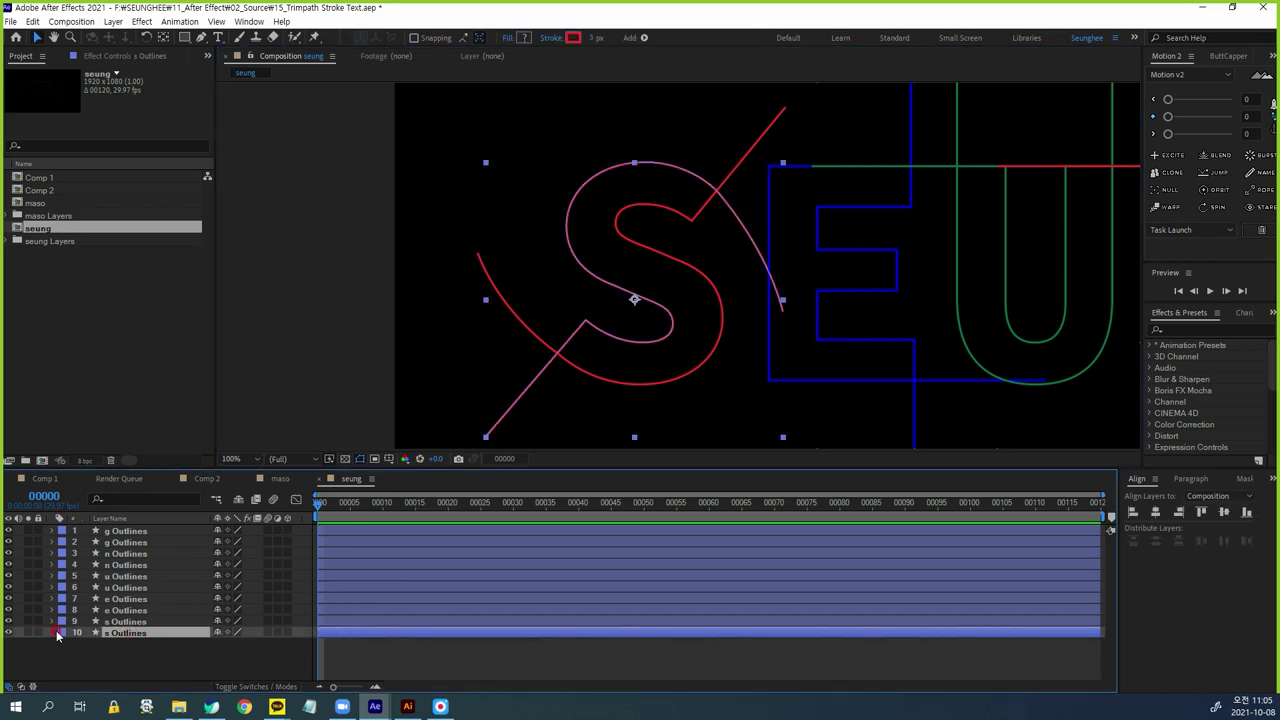
left_click(51, 634)
left_click(82, 645)
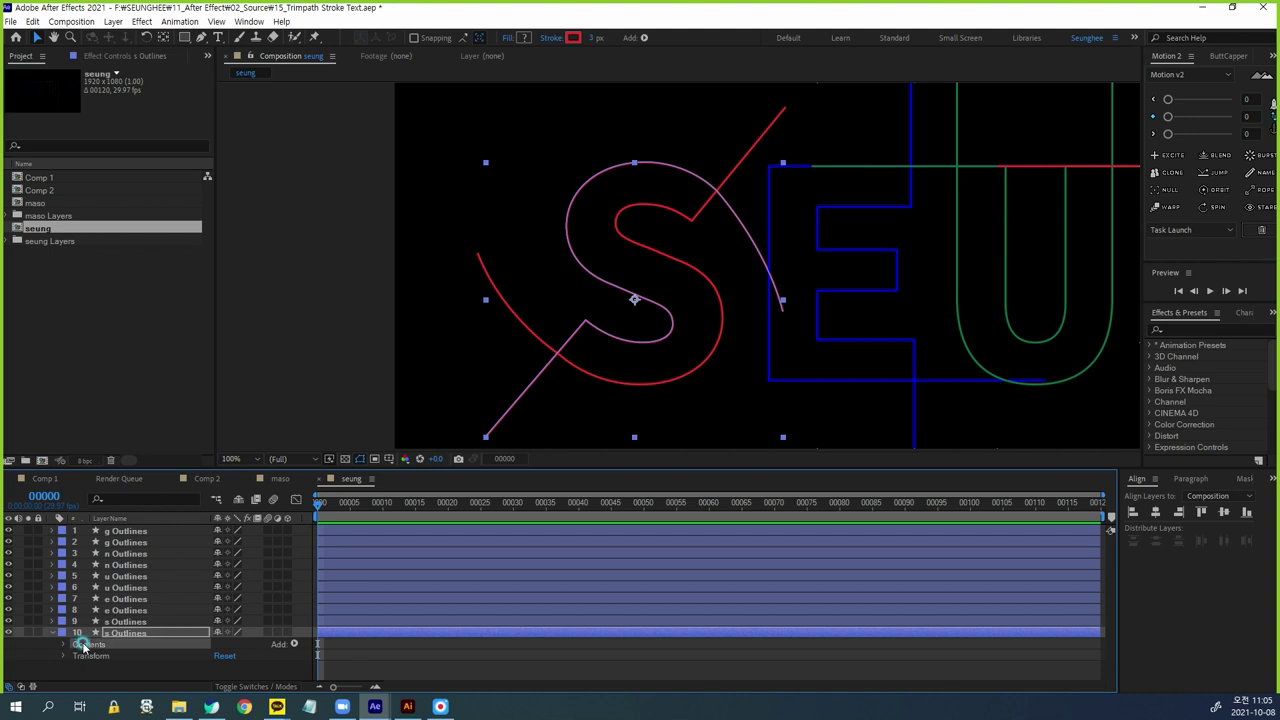
left_click(296, 645)
left_click(358, 570)
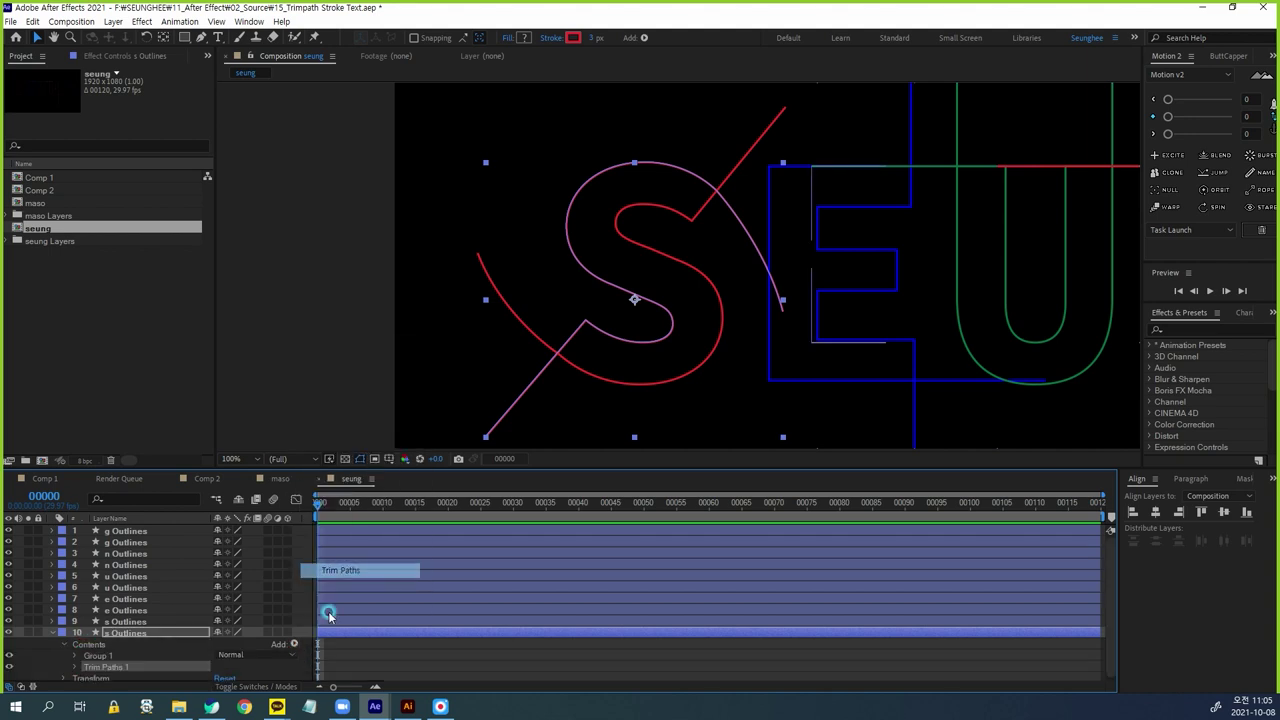
left_click(75, 667)
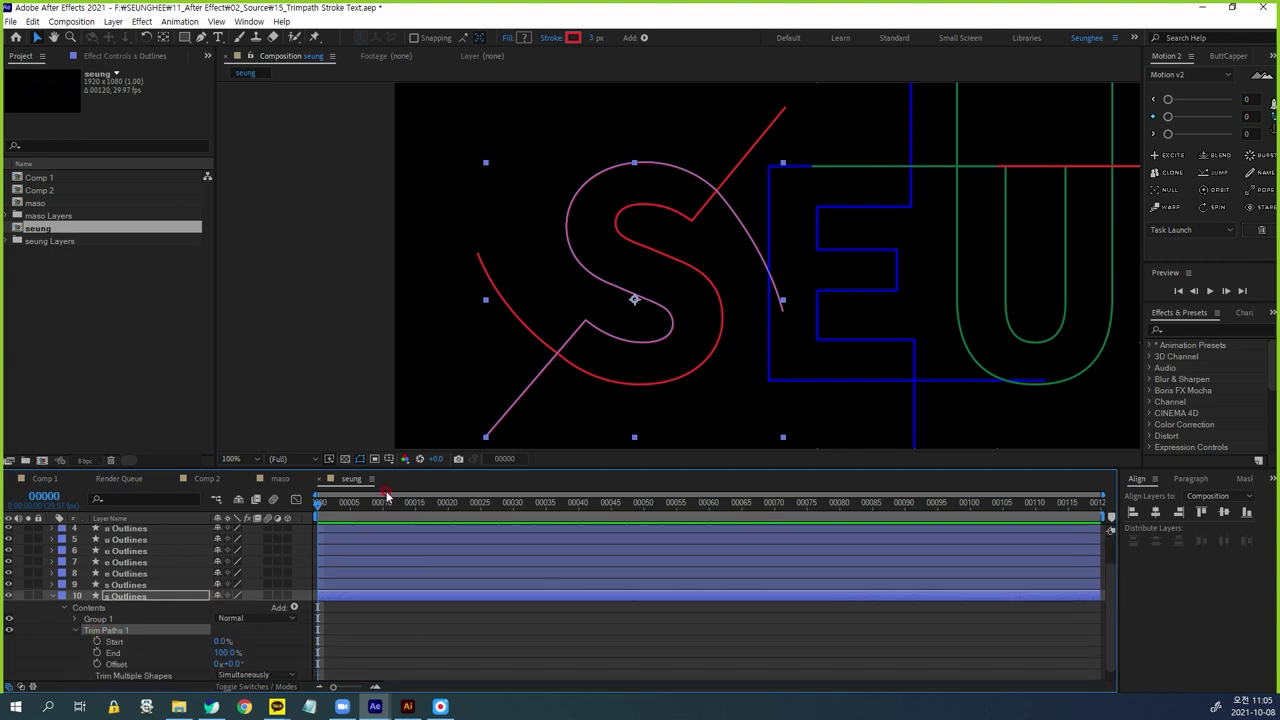
At frame 10, set the layer's Trim Paths End to 0% and enable keyframing for both Start and End
left_click_drag(395, 465, 403, 429)
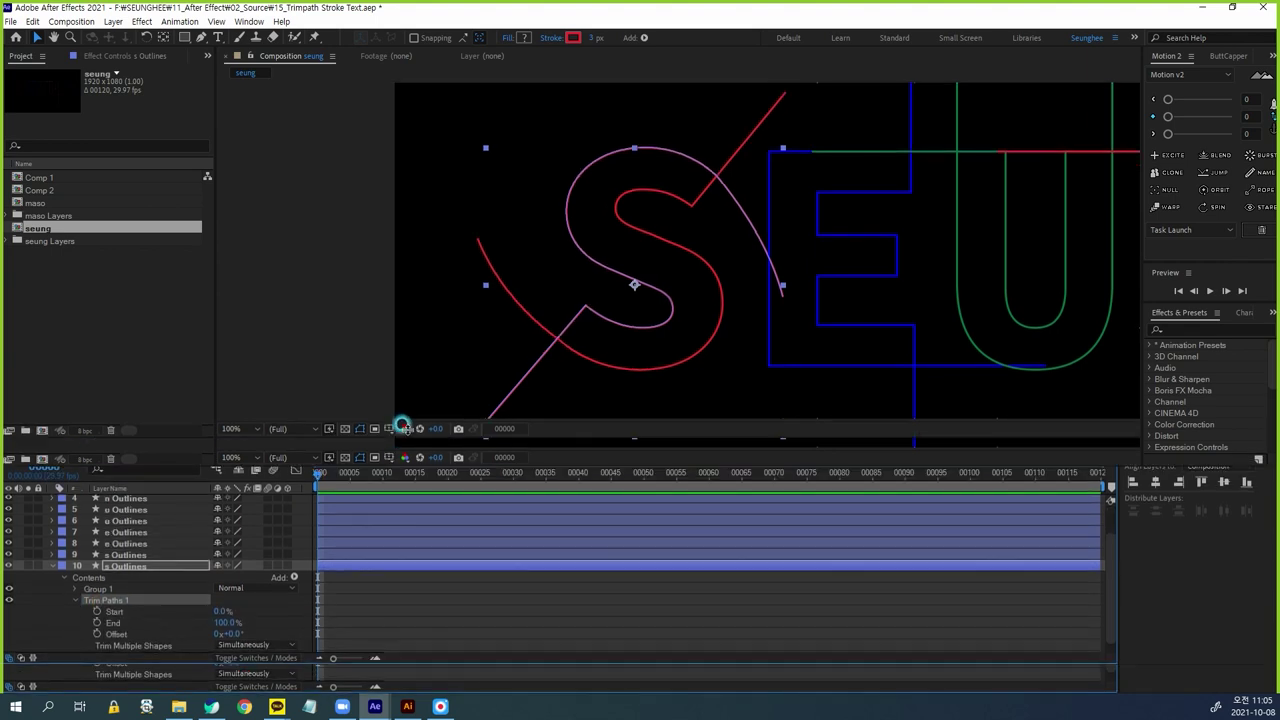
left_click(381, 469)
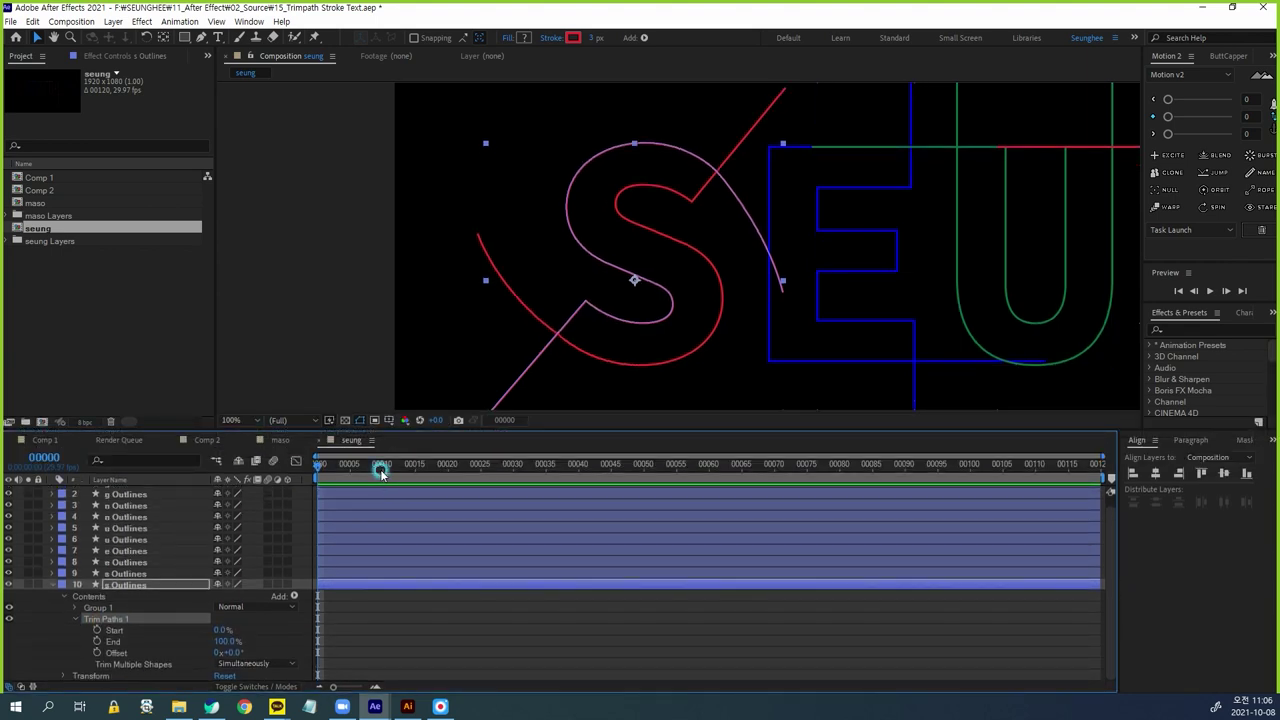
left_click(223, 641)
type("0")
key("Return")
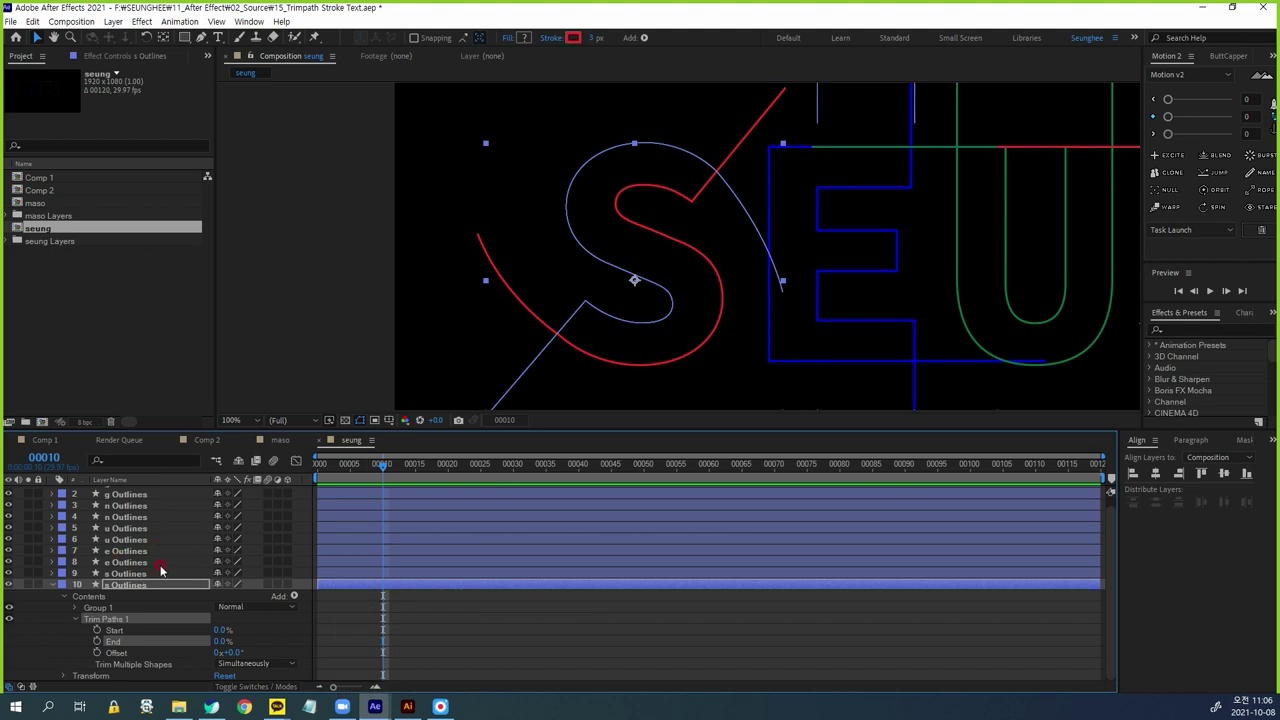
left_click(97, 630)
left_click(97, 641)
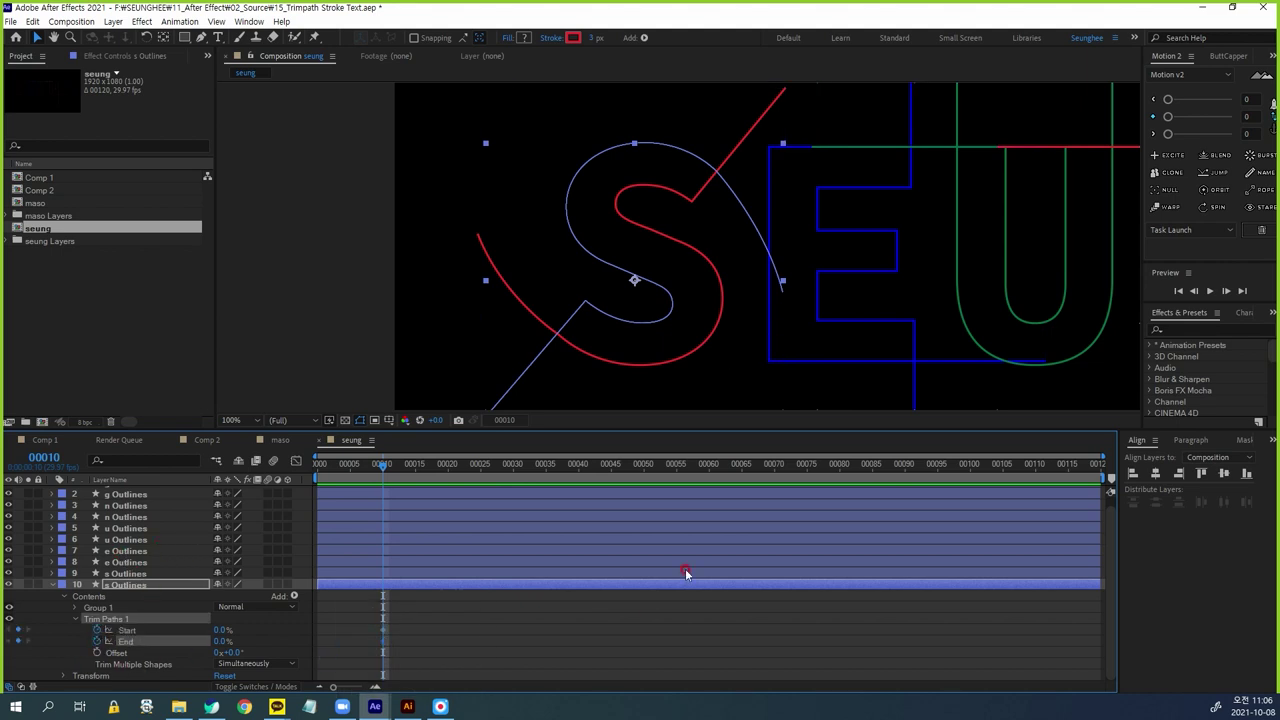
At frame 45, set the Trim Paths End to 81.2% so the stroke stops where the two S paths cross near the top
left_click(613, 470)
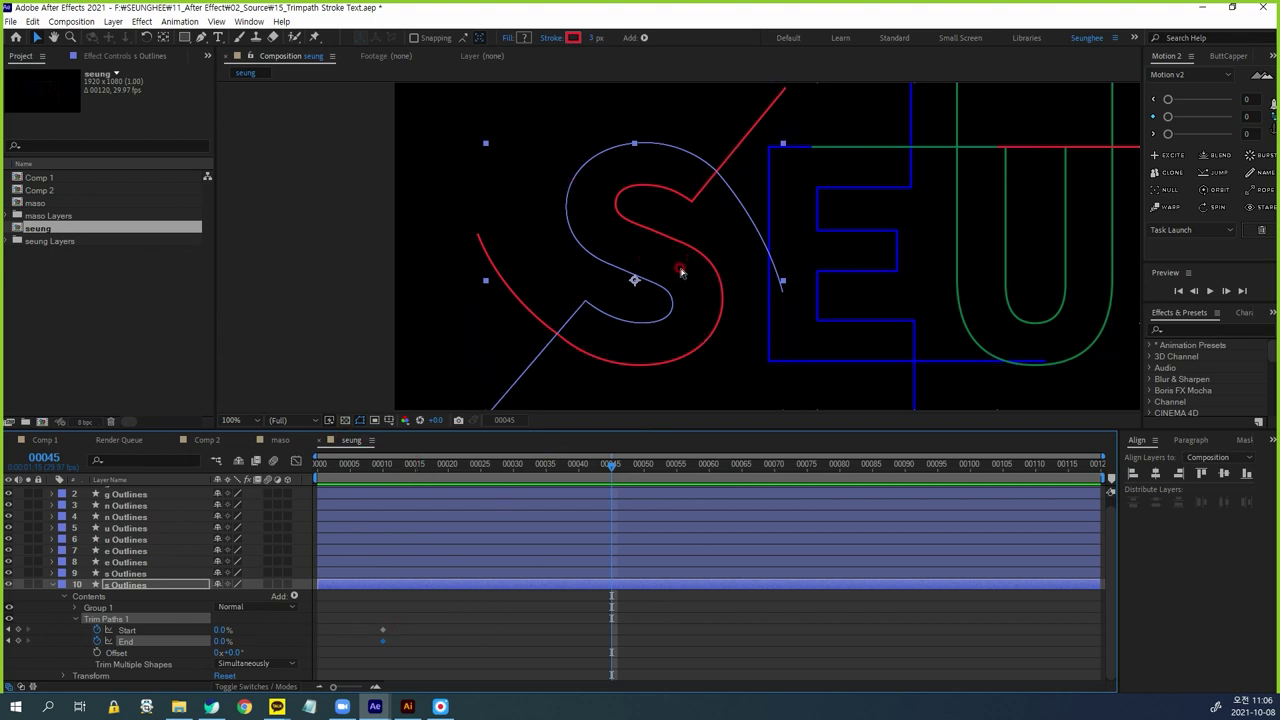
mouse_move(712, 170)
left_mouse_down()
mouse_move(668, 150)
mouse_move(577, 157)
mouse_move(559, 198)
mouse_move(671, 300)
mouse_move(616, 323)
mouse_move(593, 302)
mouse_move(549, 338)
left_mouse_up()
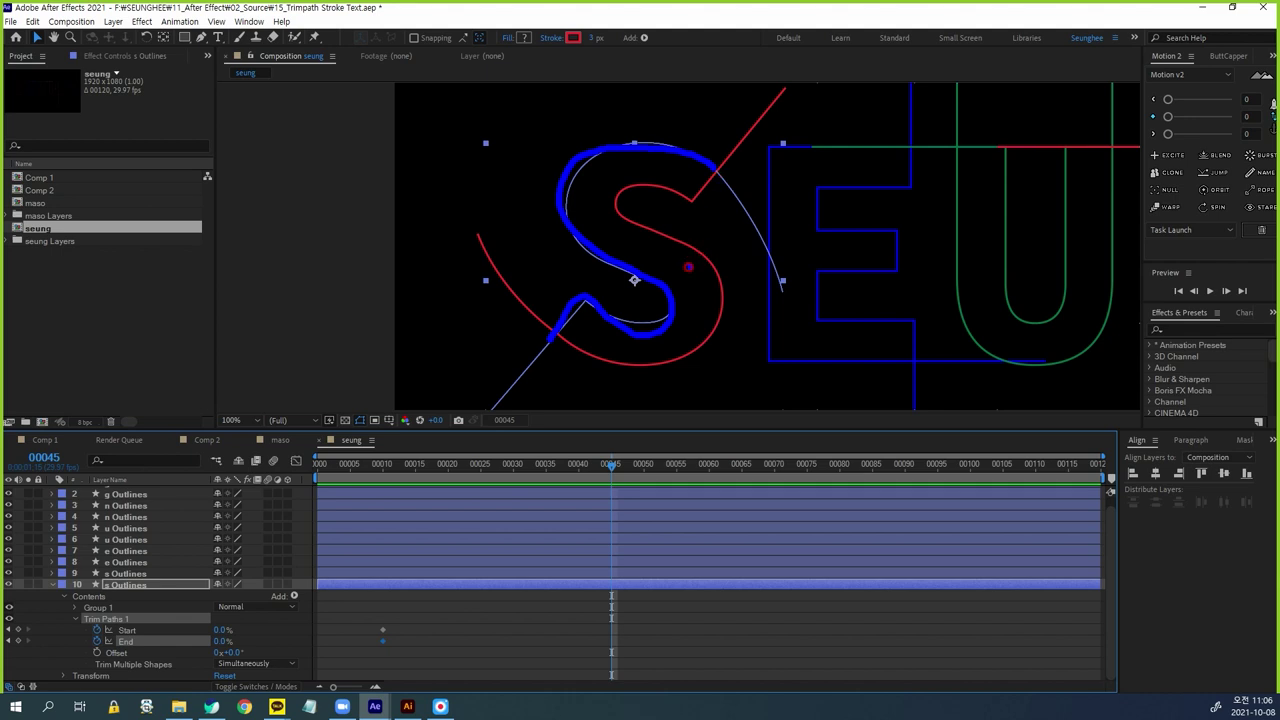
key("Escape")
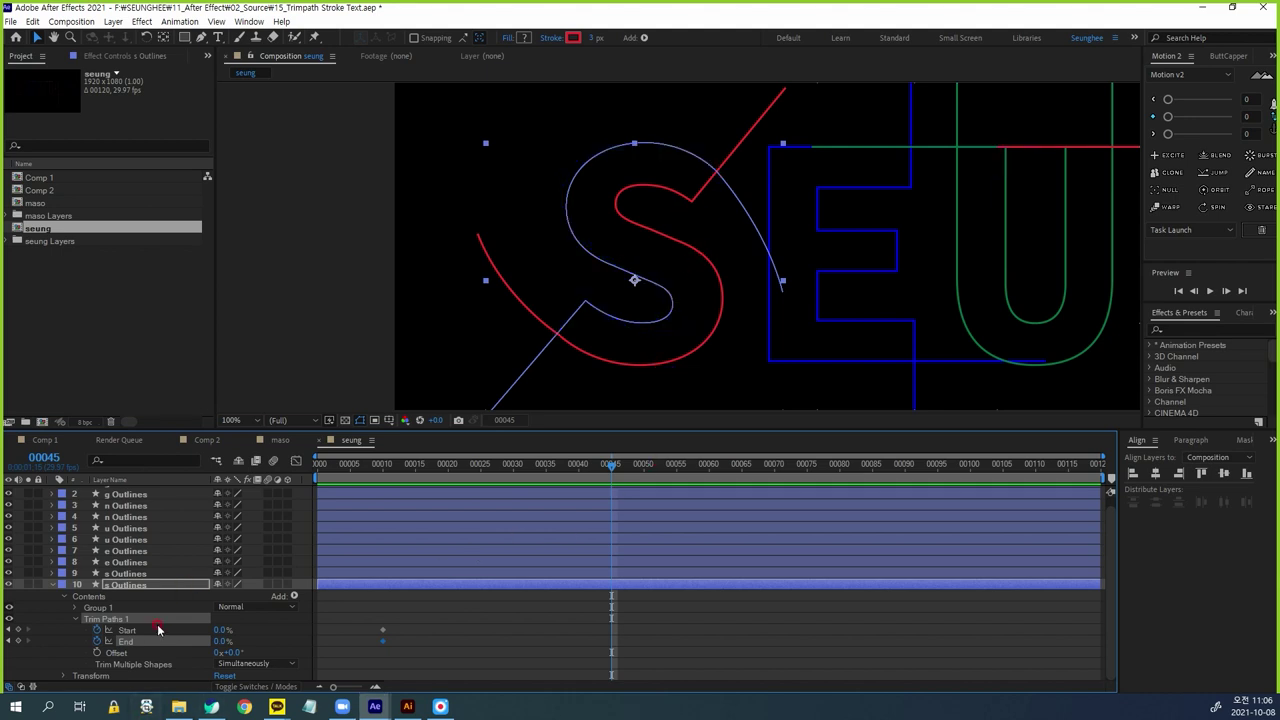
mouse_move(218, 645)
left_mouse_down()
mouse_move(168, 650)
mouse_move(234, 645)
mouse_move(212, 647)
left_mouse_up()
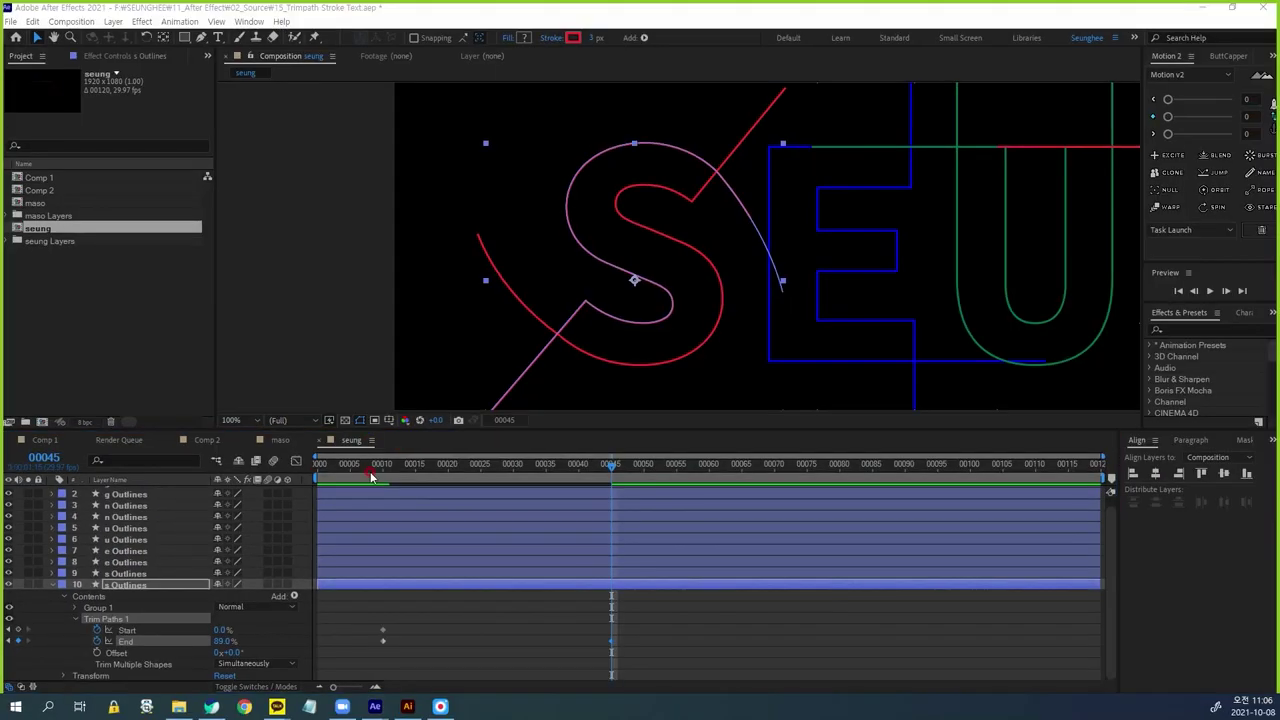
left_click(633, 363)
mouse_move(712, 187)
left_mouse_down()
mouse_move(700, 219)
mouse_move(777, 366)
left_mouse_up()
scroll(755, 190, "up", 2)
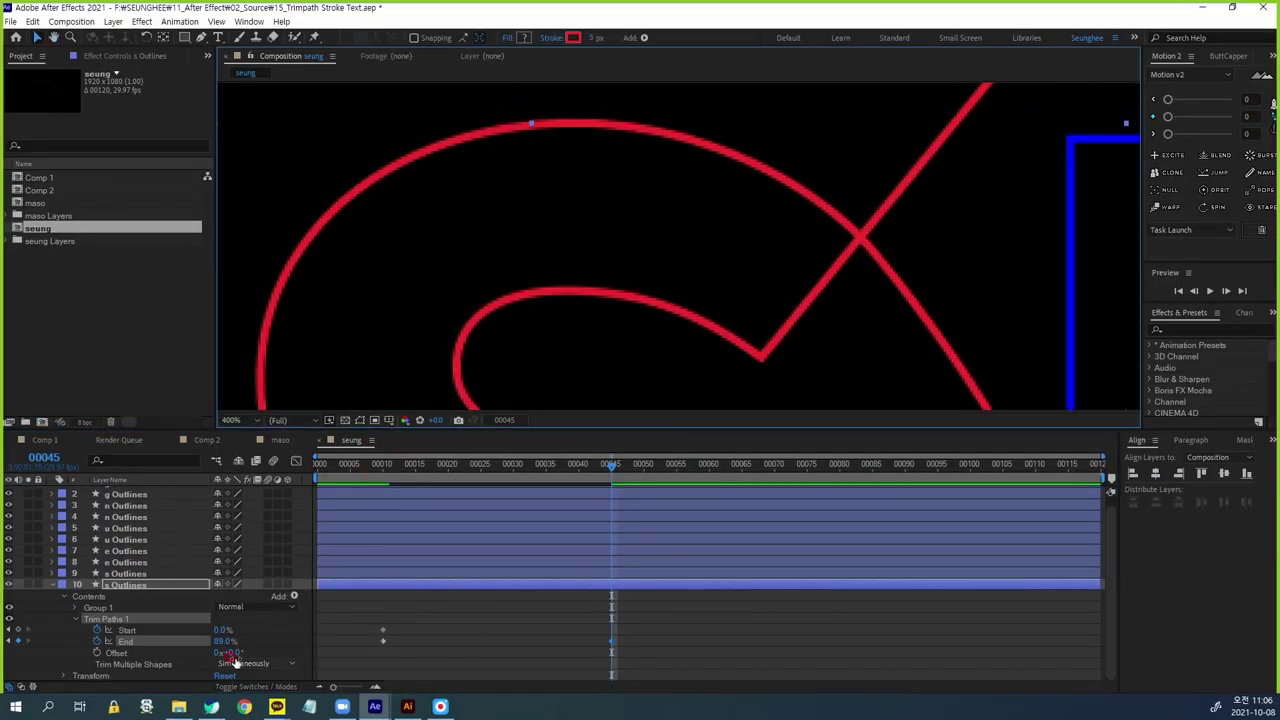
left_click_drag(218, 641, 210, 641)
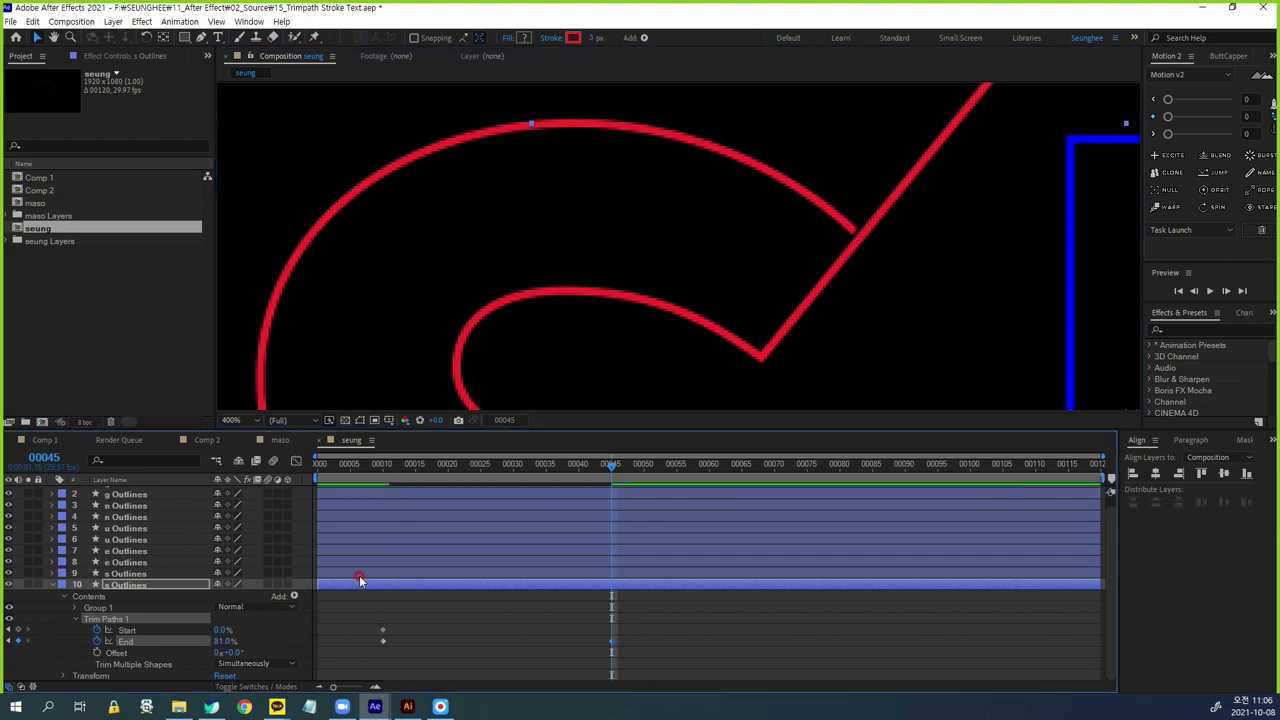
left_click(221, 642)
key("Return")
Set the Trim Paths Start to 19.0% at frame 45 so the stroke begins at the lower crossing of the S paths
left_click_drag(660, 254, 778, 200)
scroll(779, 204, "down", 2)
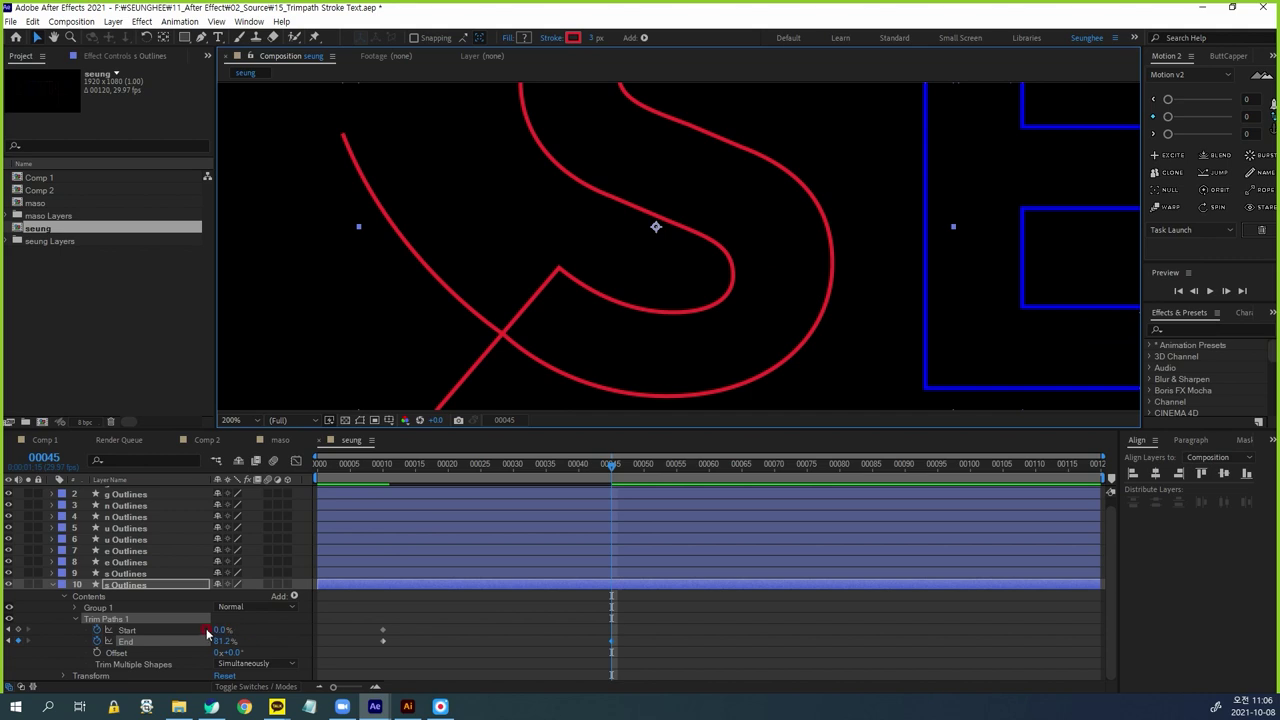
mouse_move(214, 630)
left_mouse_down()
mouse_move(234, 629)
mouse_move(203, 629)
mouse_move(214, 626)
left_mouse_up()
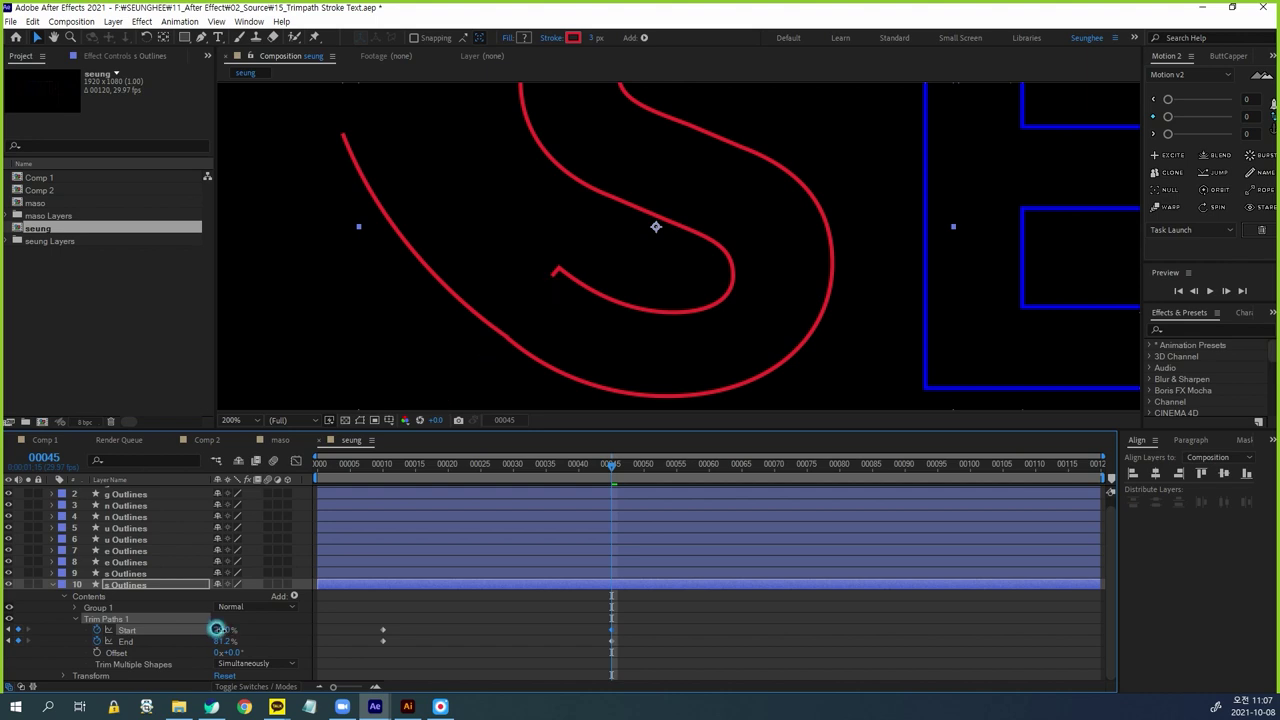
left_click(227, 630)
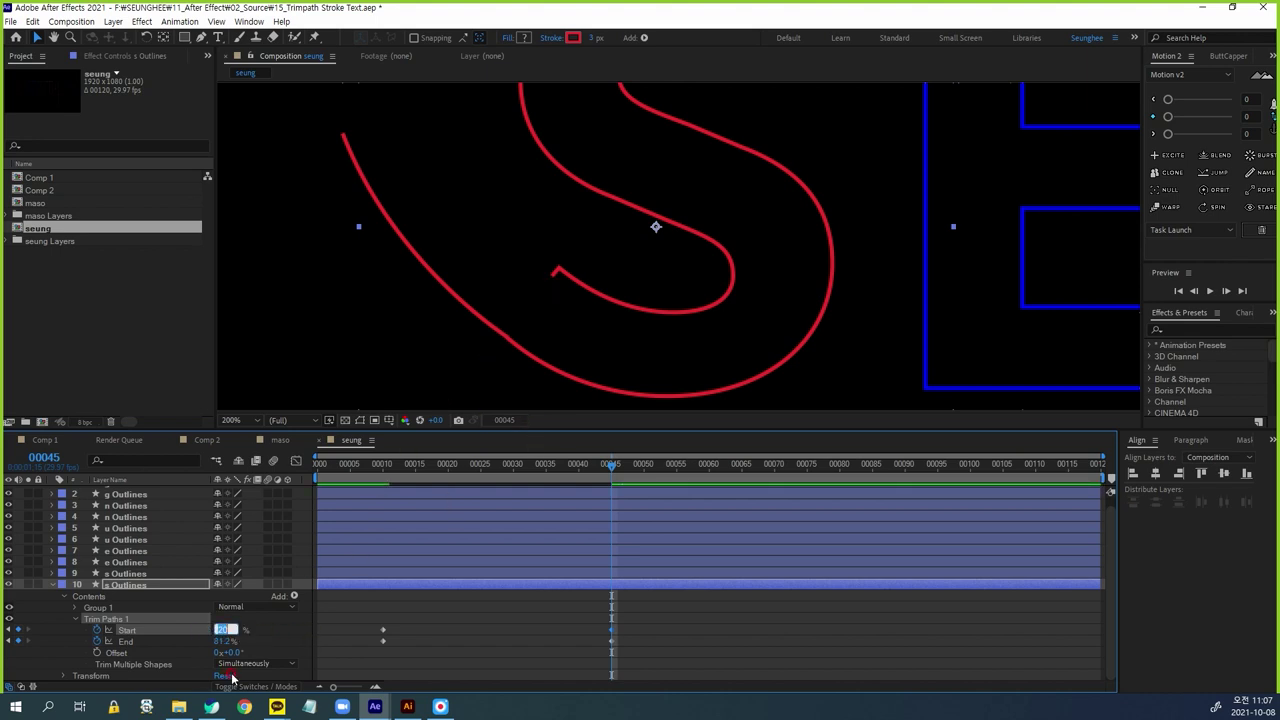
key("Return")
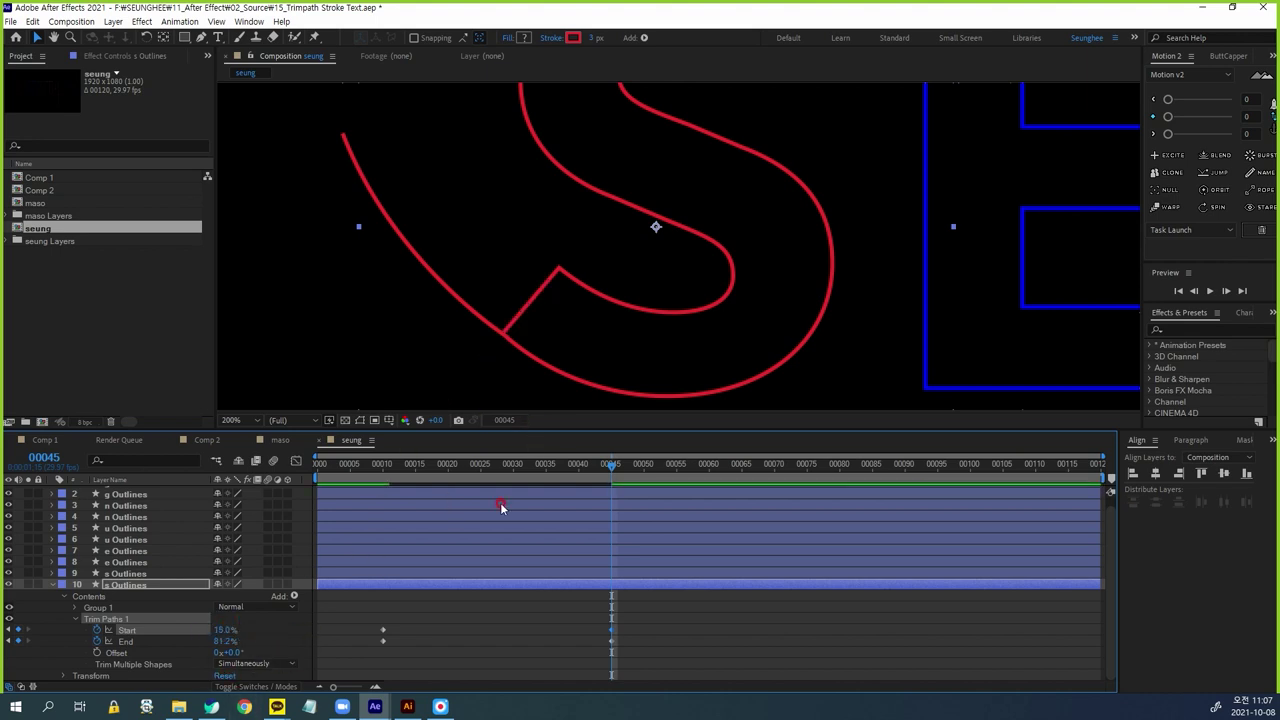
Add keyframes holding the current Trim Paths Start and End values at frame 60 on the lowest s Outlines layer
key("comma")
left_click_drag(716, 302, 549, 389)
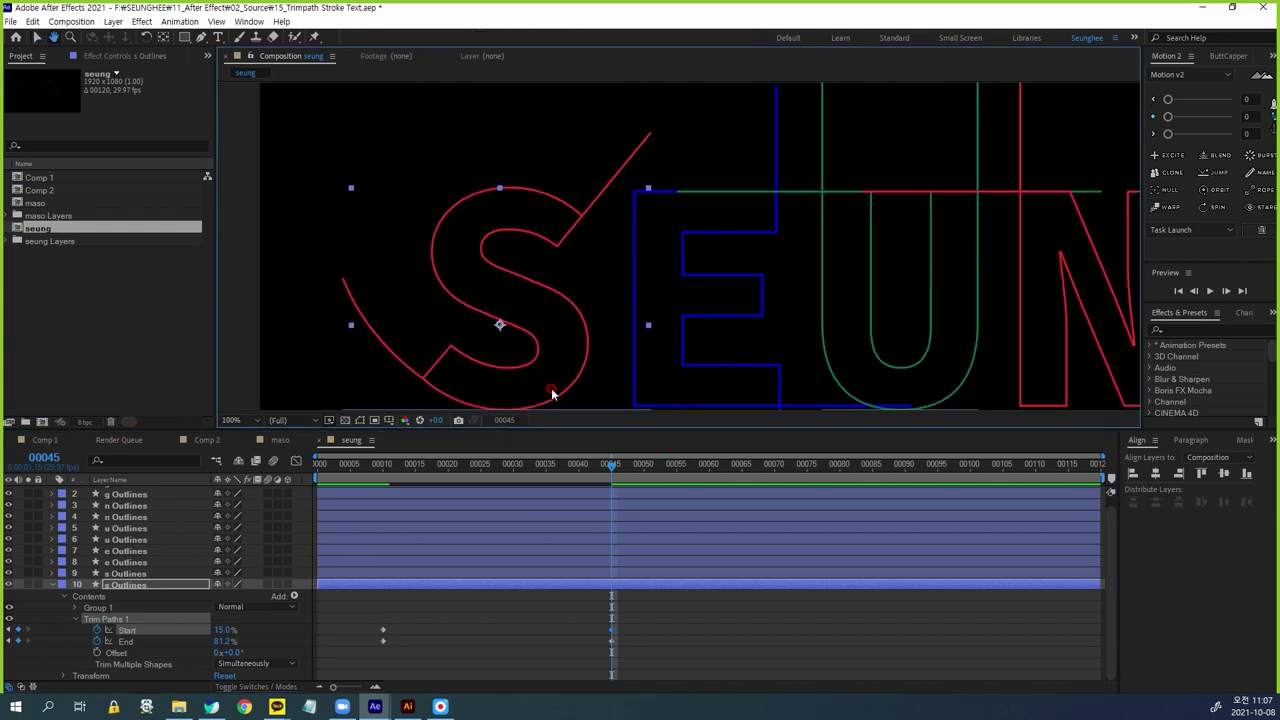
left_click_drag(557, 334, 618, 301)
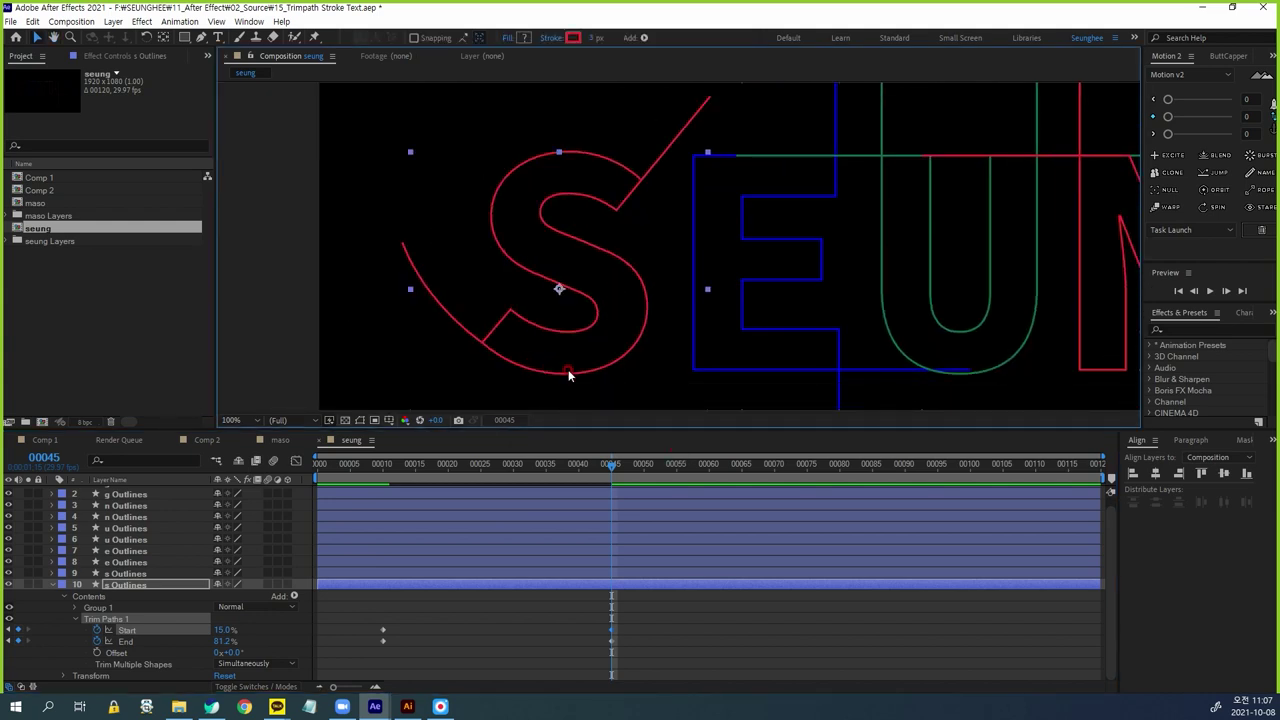
left_click(709, 467)
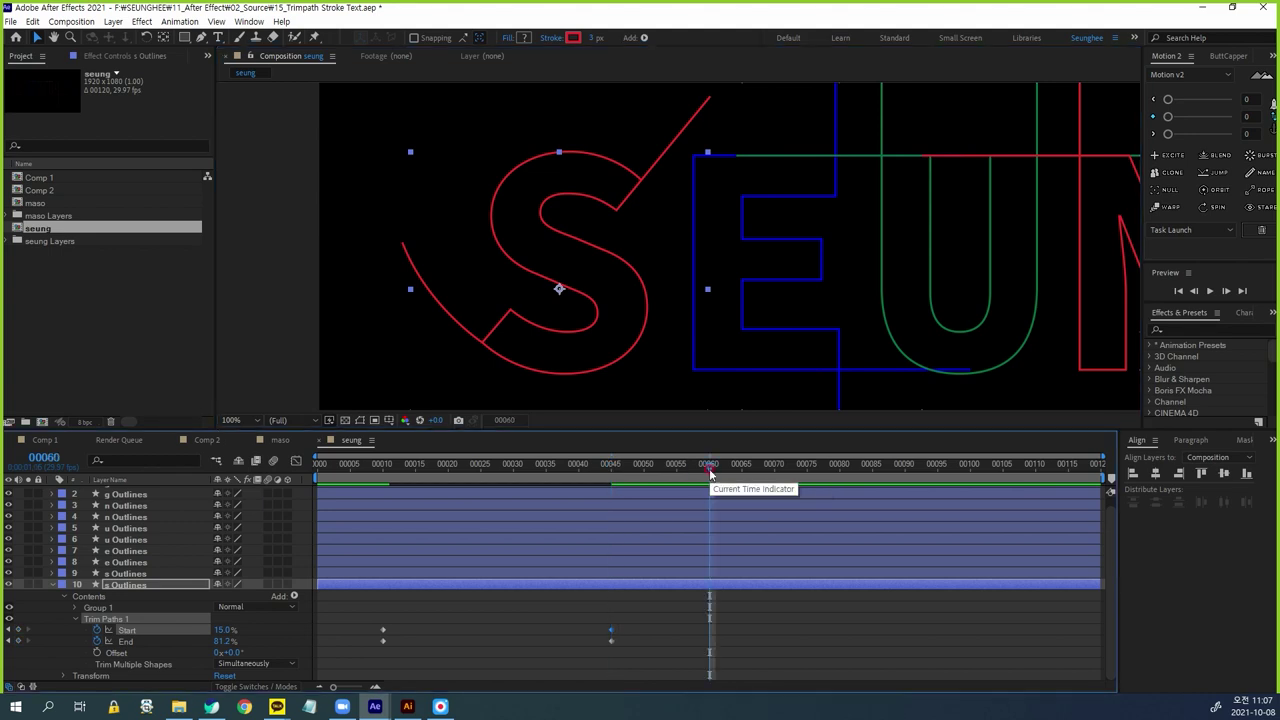
left_click(18, 641)
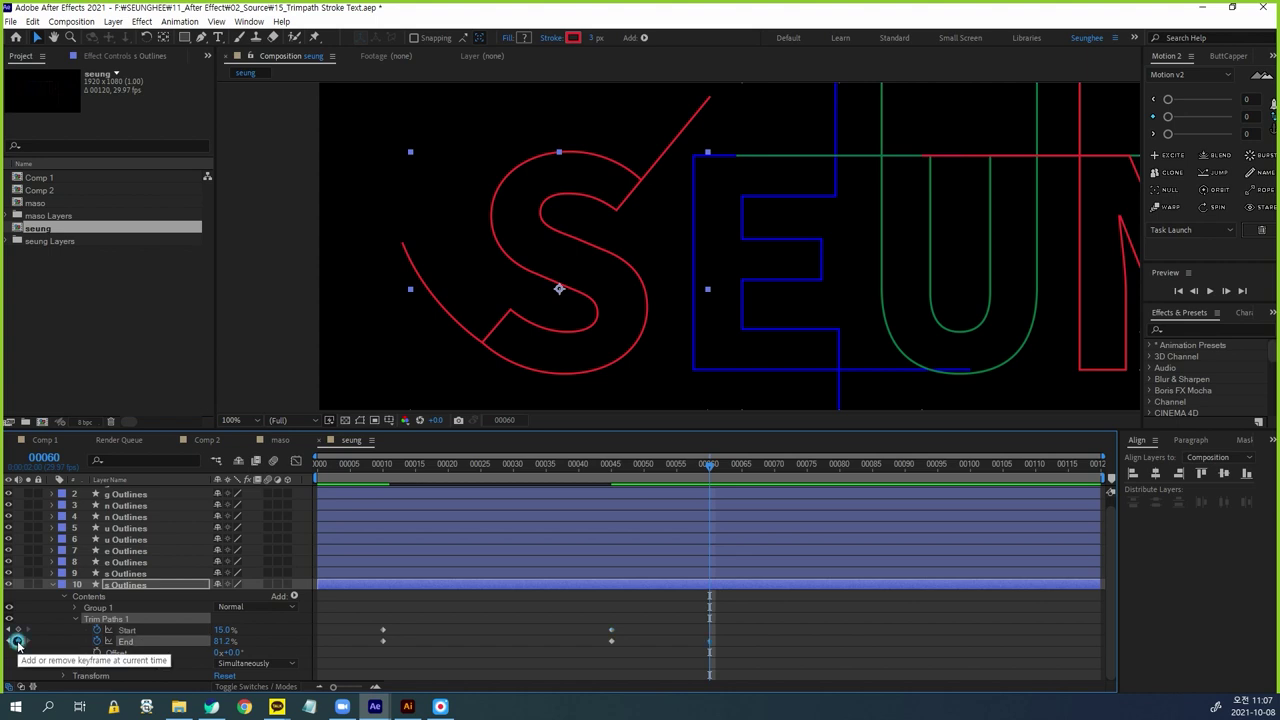
left_click(20, 631)
left_click(175, 630)
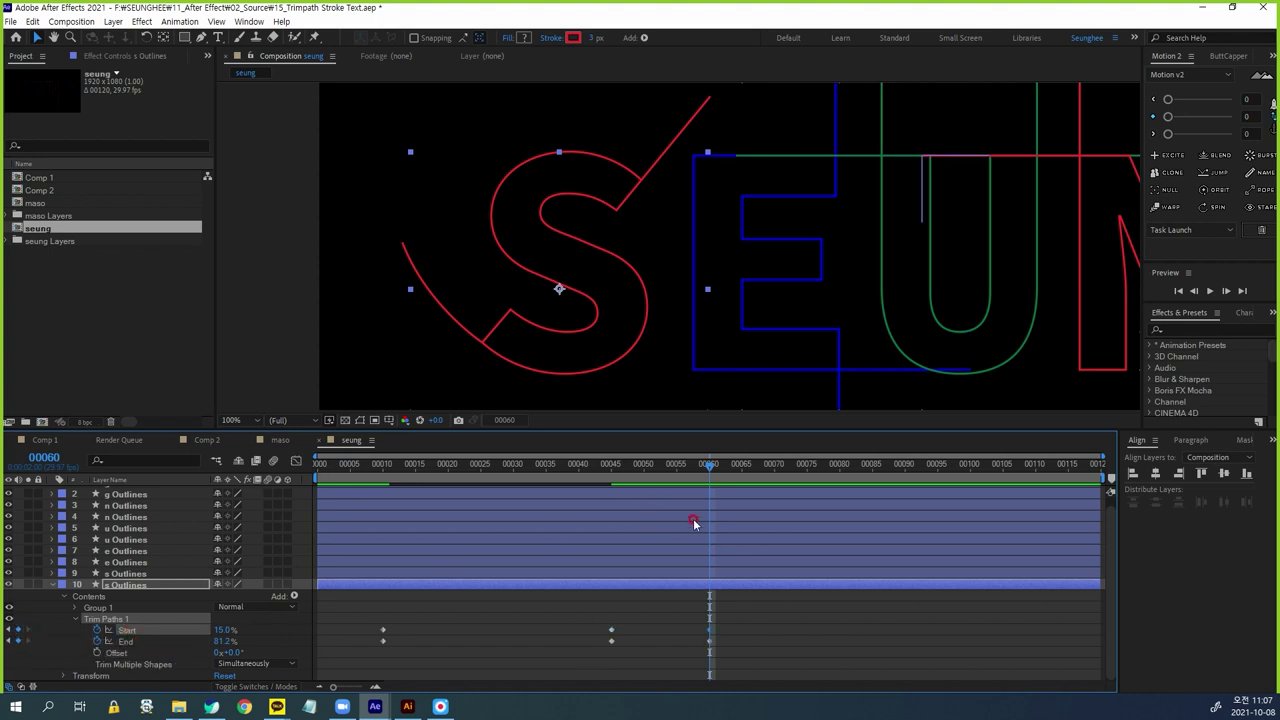
Set both Trim Paths Start and End to 100% at frame 100
left_click(970, 468)
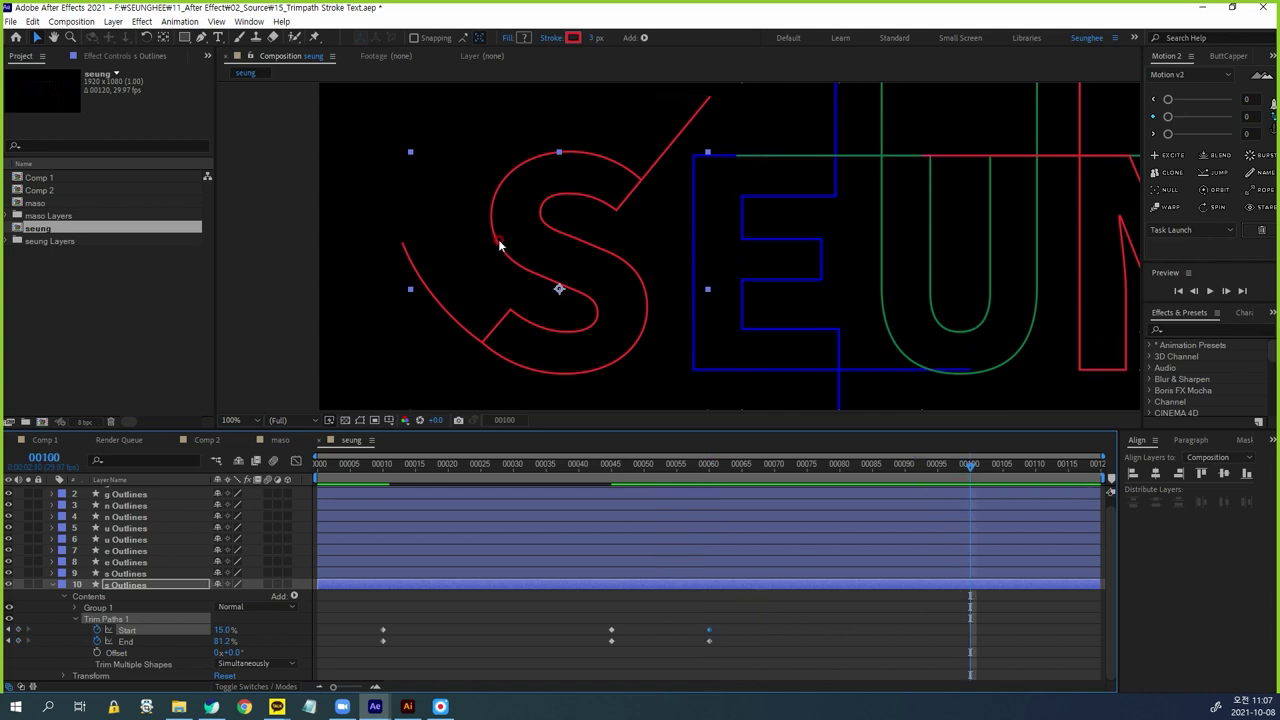
left_click(222, 630)
type("100")
key("Return")
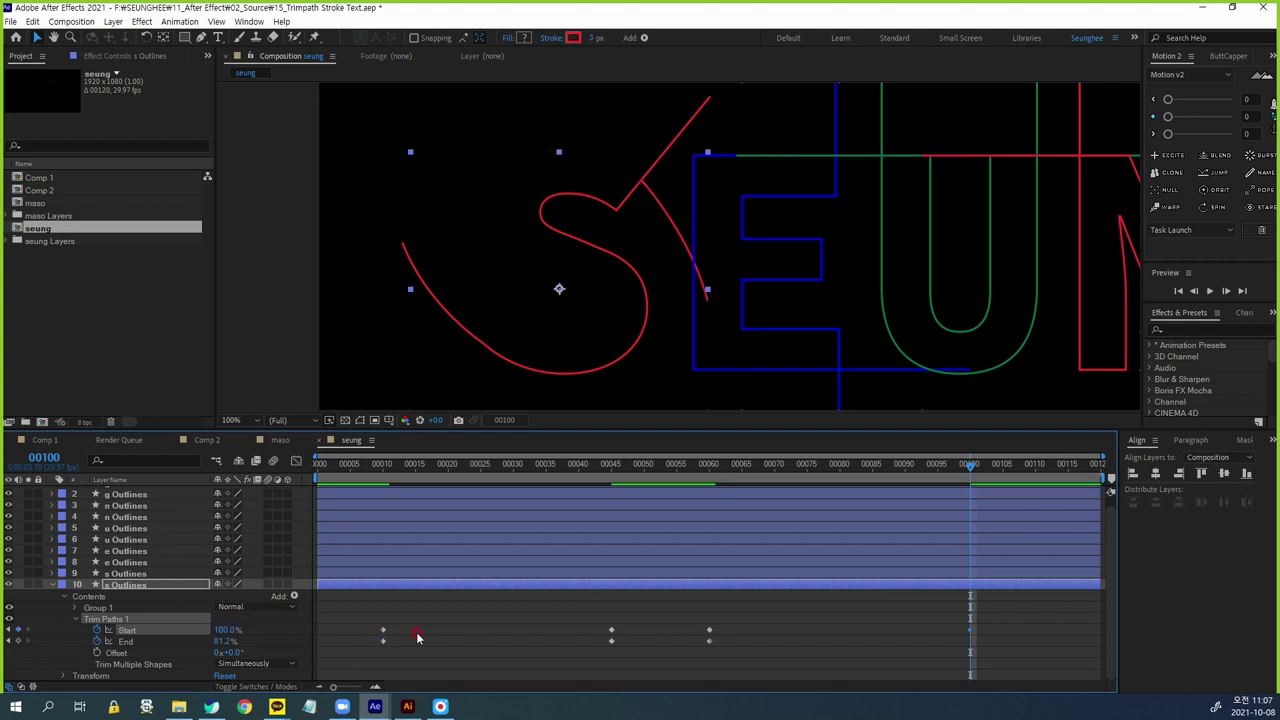
left_click(224, 641)
type("100")
key("Return")
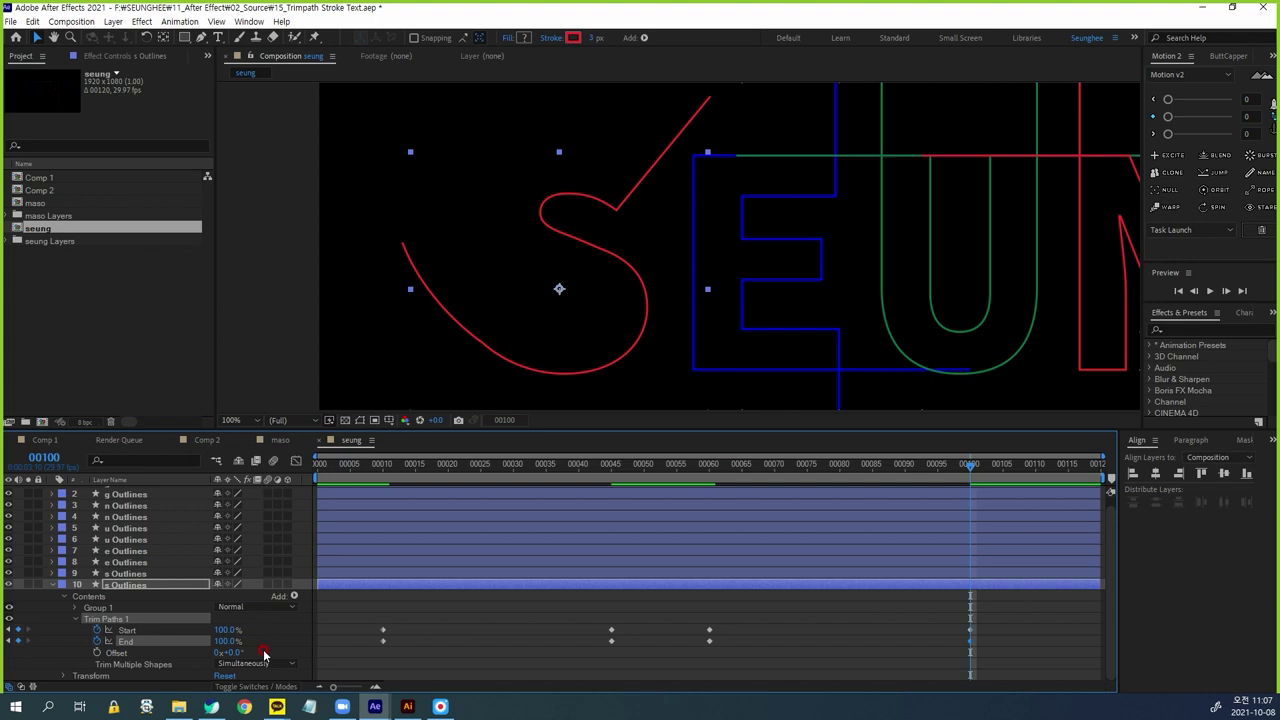
Solo the lowest s Outlines layer and preview its stroke animation from frame 10
left_click(30, 586)
left_click(378, 470)
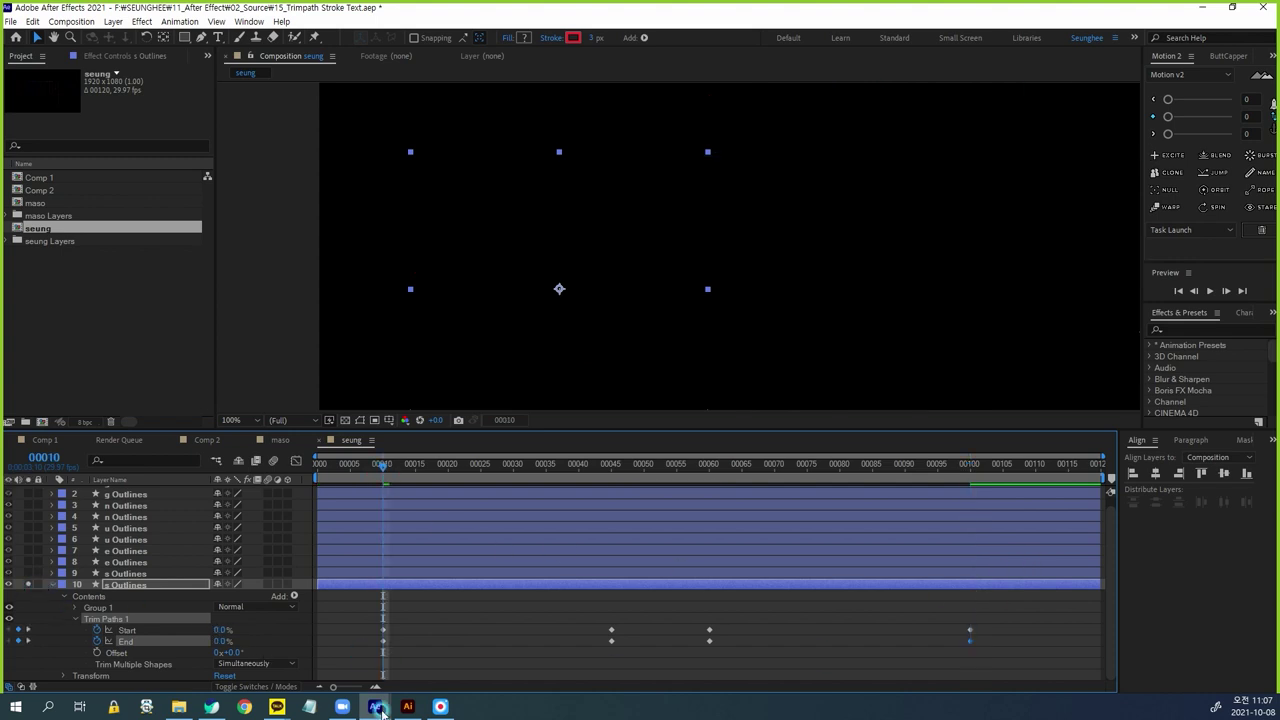
key("space")
mouse_move(277, 706)
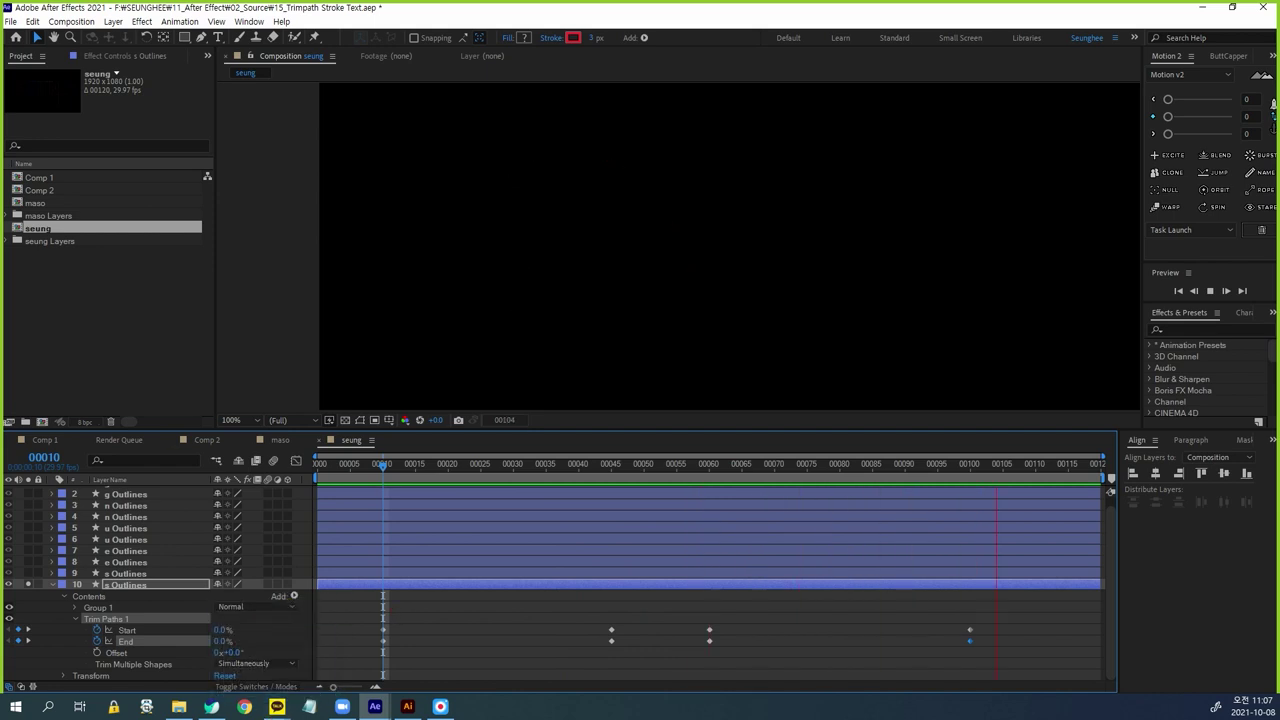
key("space")
Apply Easy Ease to all Trim Paths Start and End keyframes, with incoming and outgoing velocity influence at 100%
mouse_move(1003, 668)
left_mouse_down()
mouse_move(880, 608)
mouse_move(366, 610)
left_mouse_up()
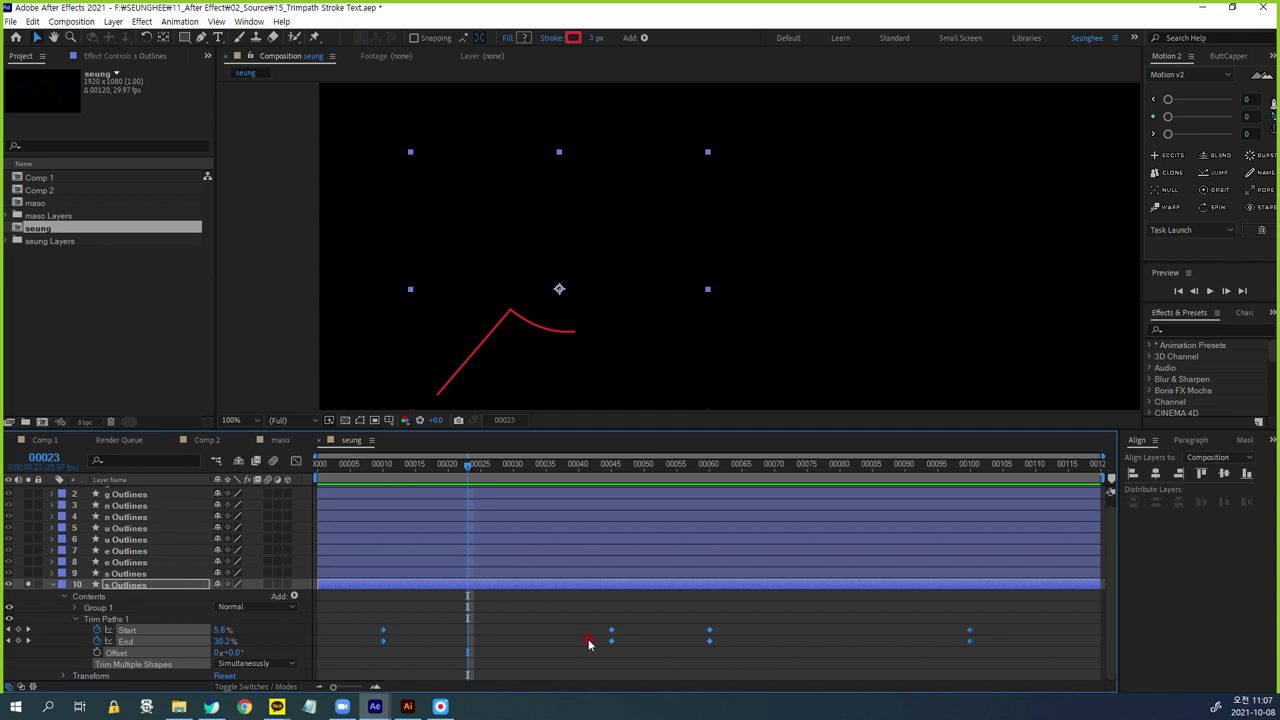
key("F9")
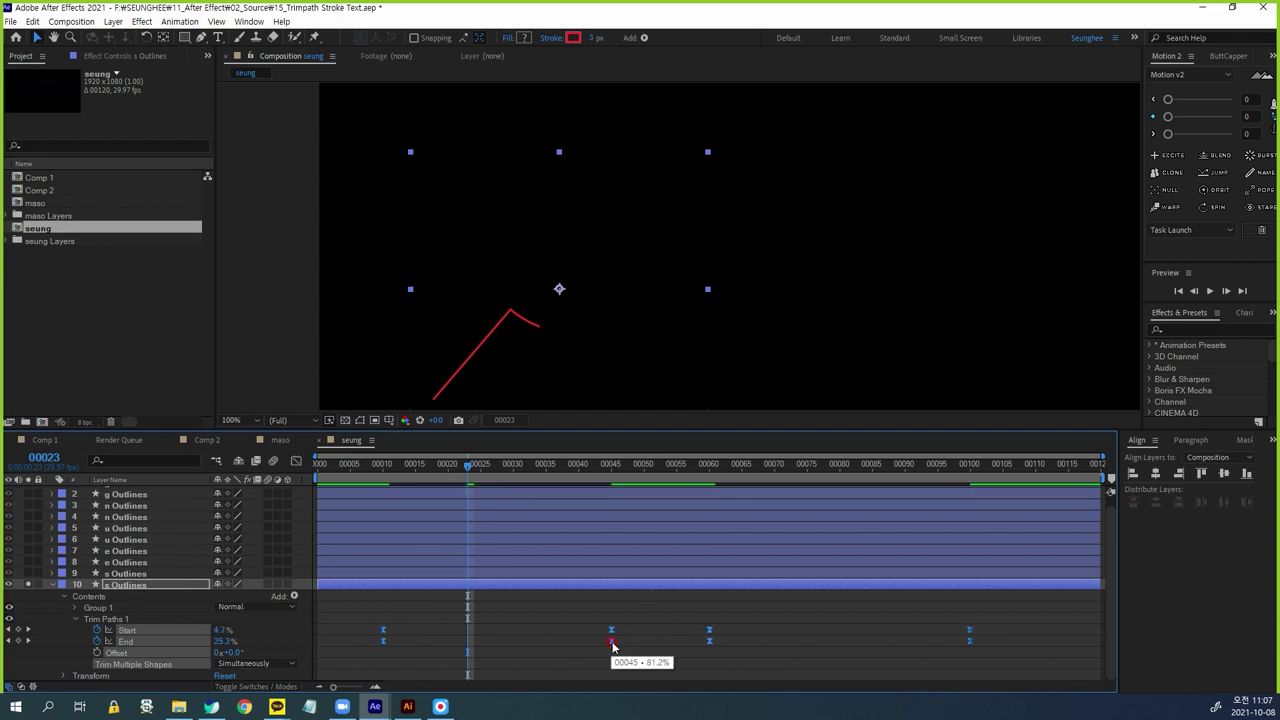
key("ctrl+shift+k")
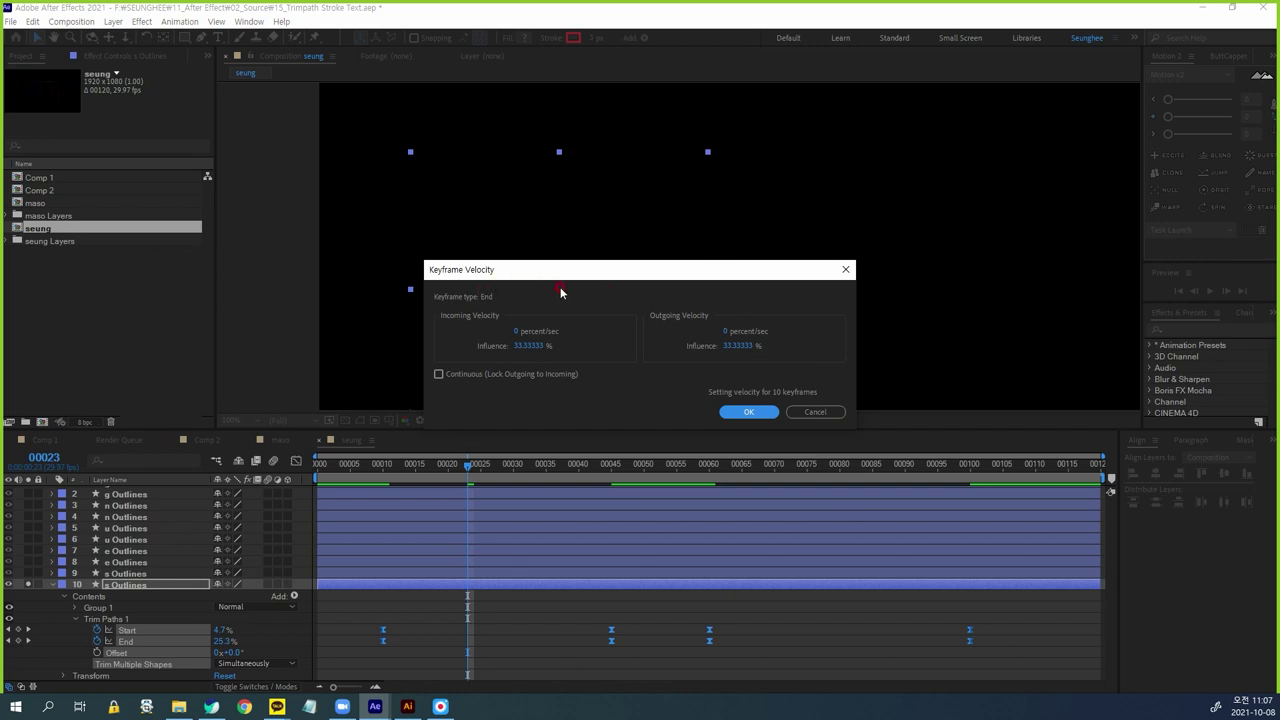
left_click(550, 347)
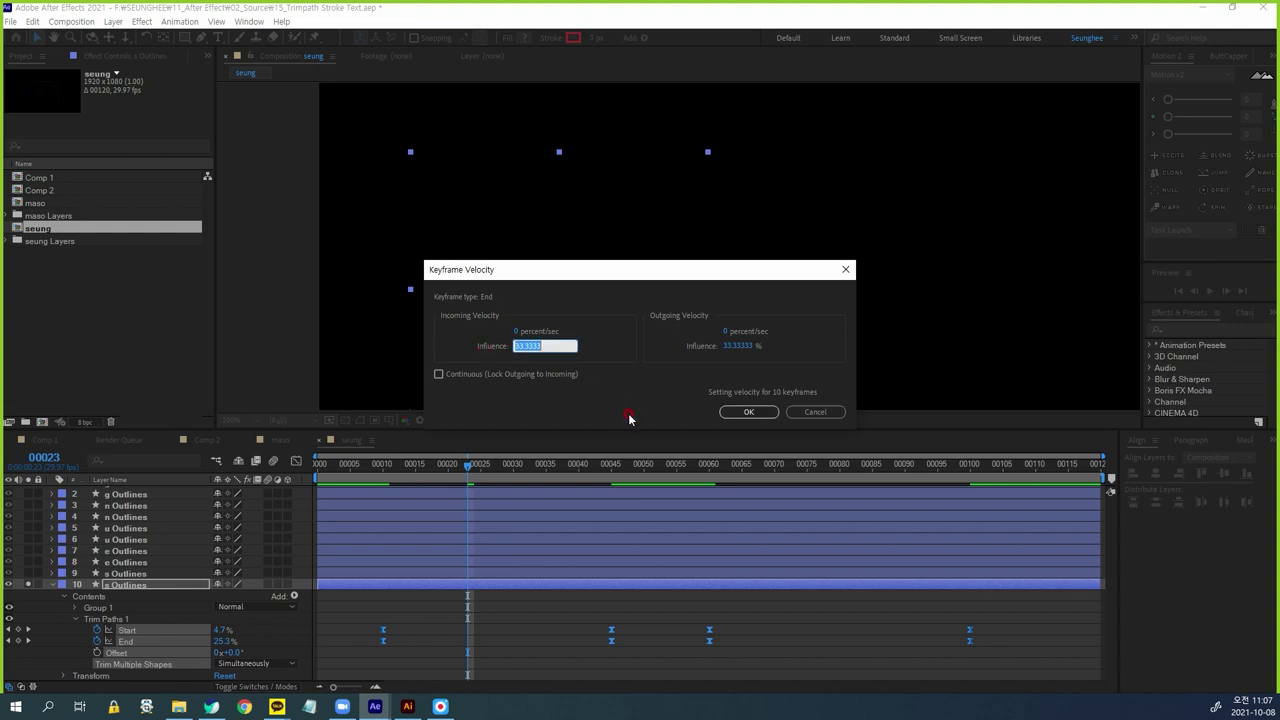
type("100")
left_click(727, 347)
type("100")
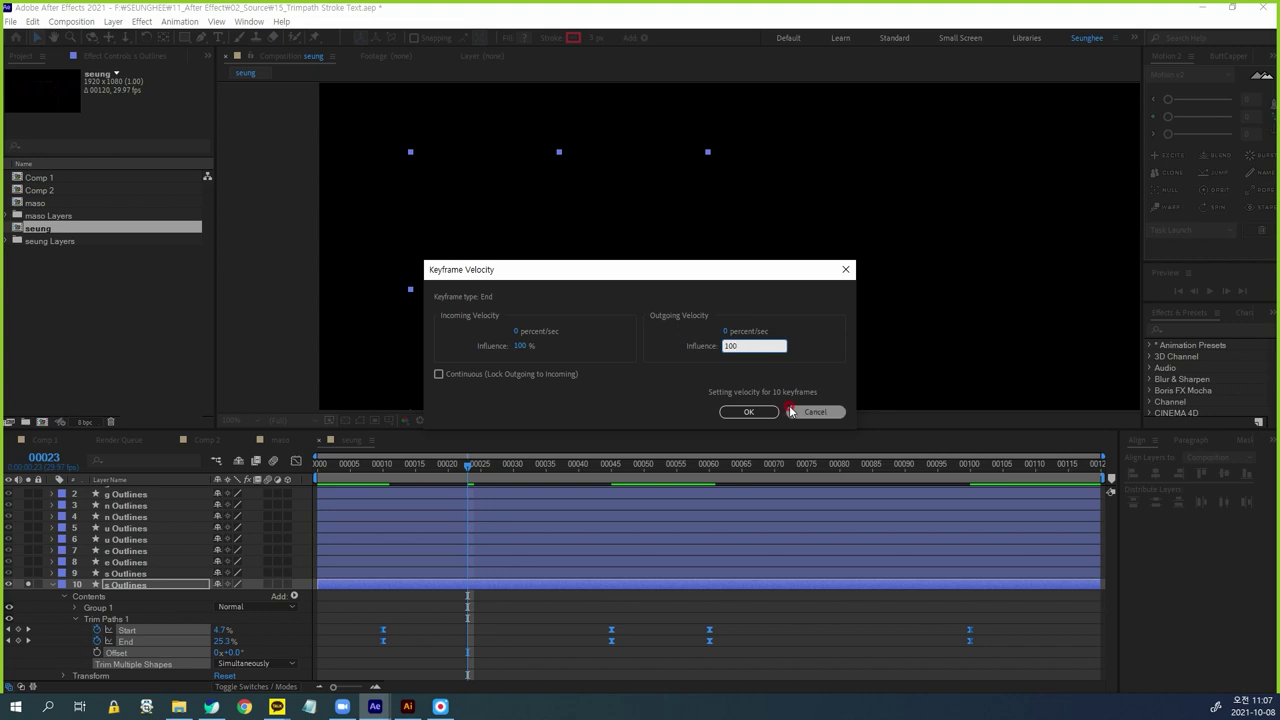
left_click(748, 411)
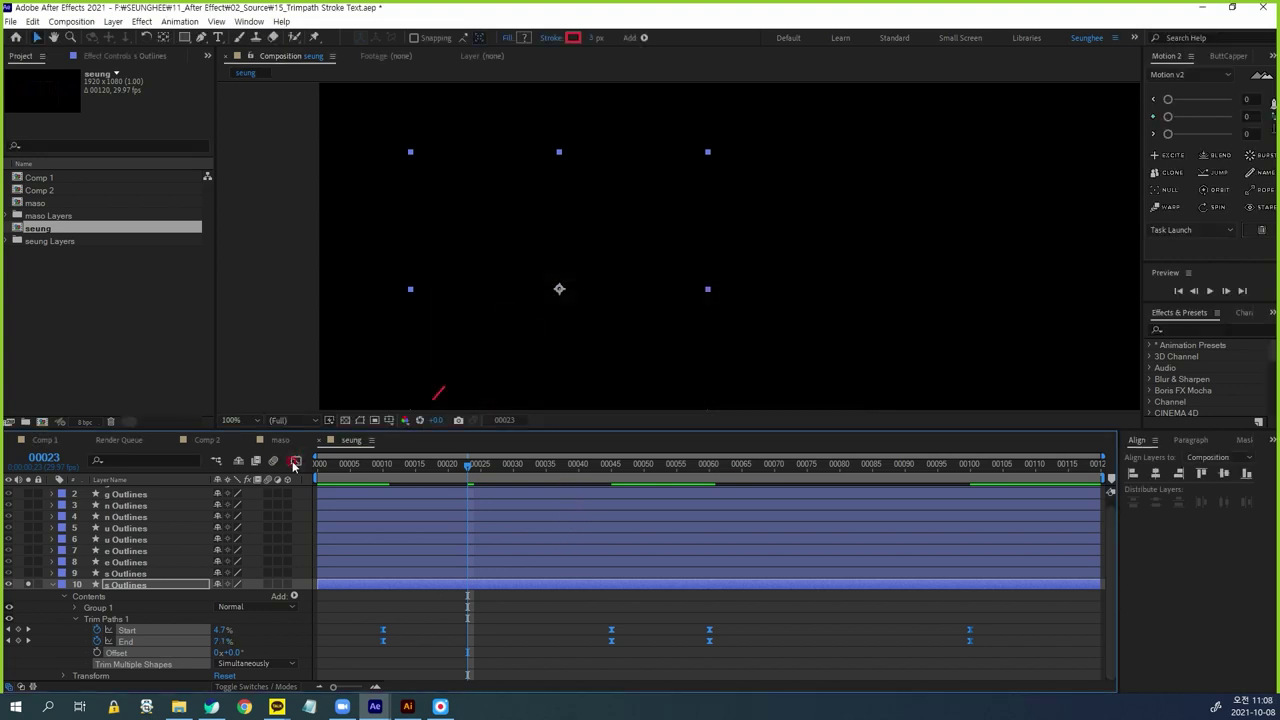
Examine the speed curves of the Trim Paths keyframes in the Graph Editor and scrub back to frame 6
left_click(296, 460)
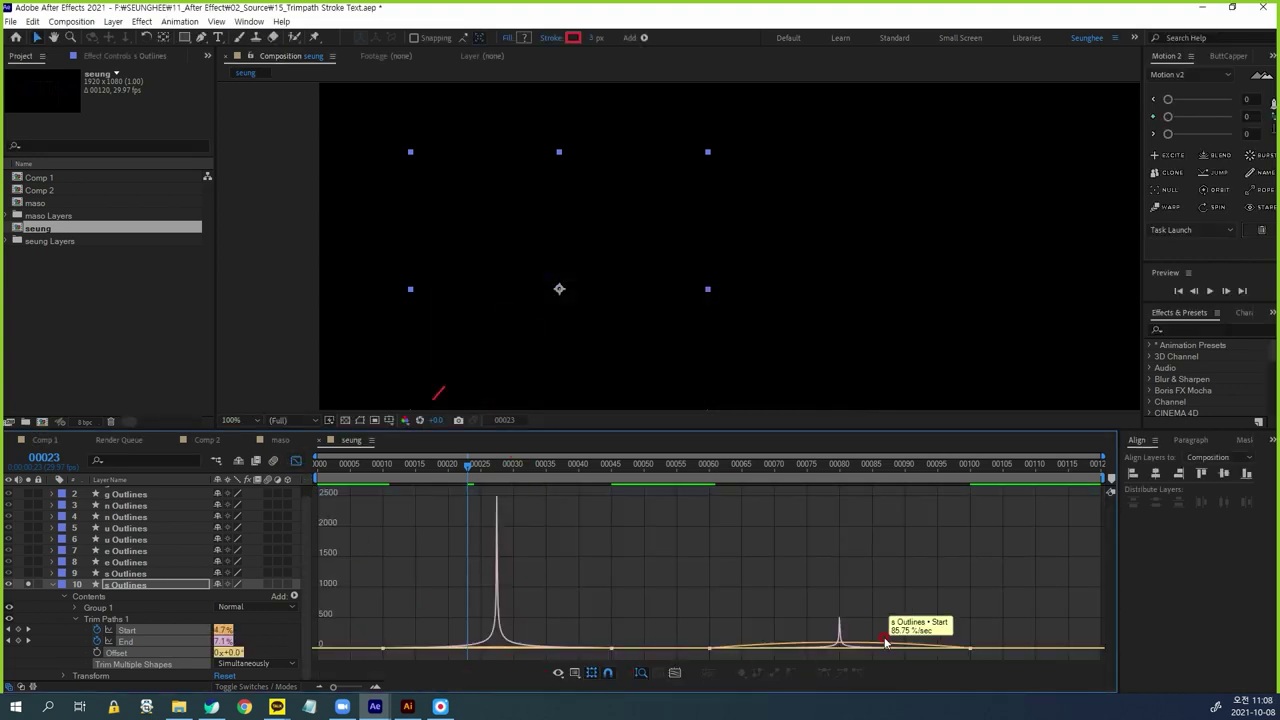
left_click(296, 460)
left_click_drag(471, 472, 354, 517)
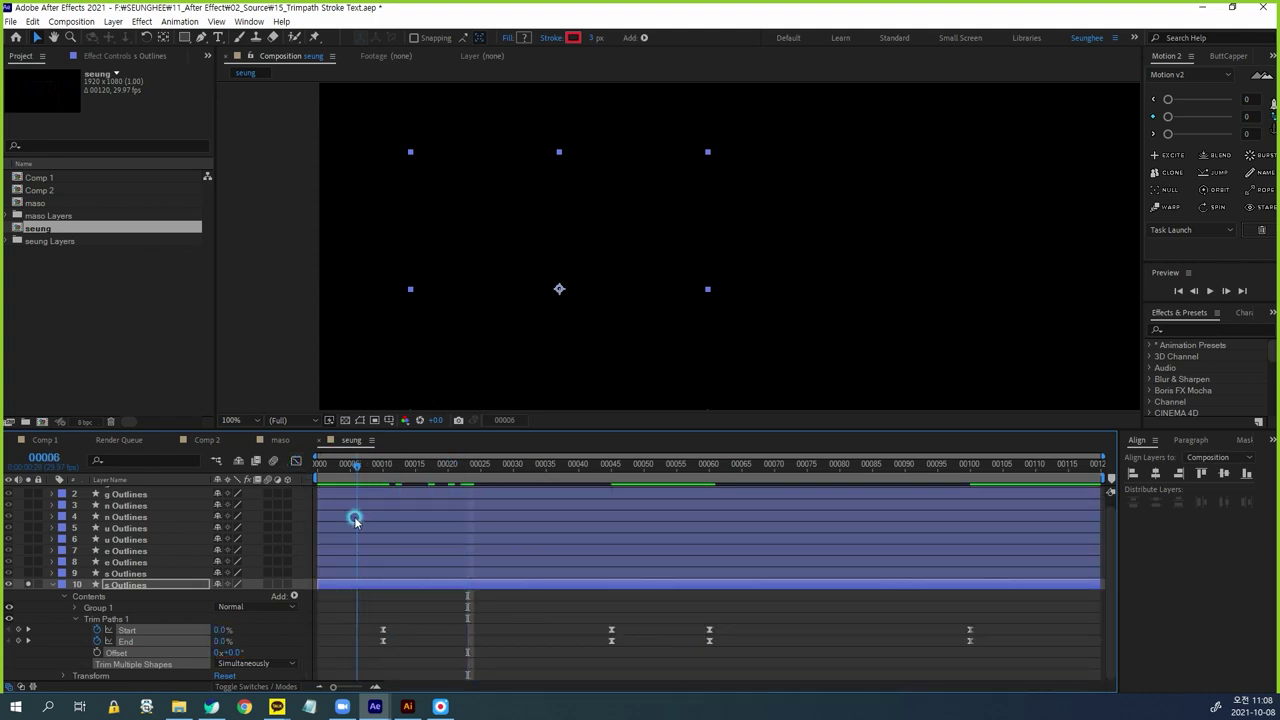
Preview the trim path animation of layer 10, s Outlines, and turn off its solo
left_click(292, 634)
key("space")
key("space")
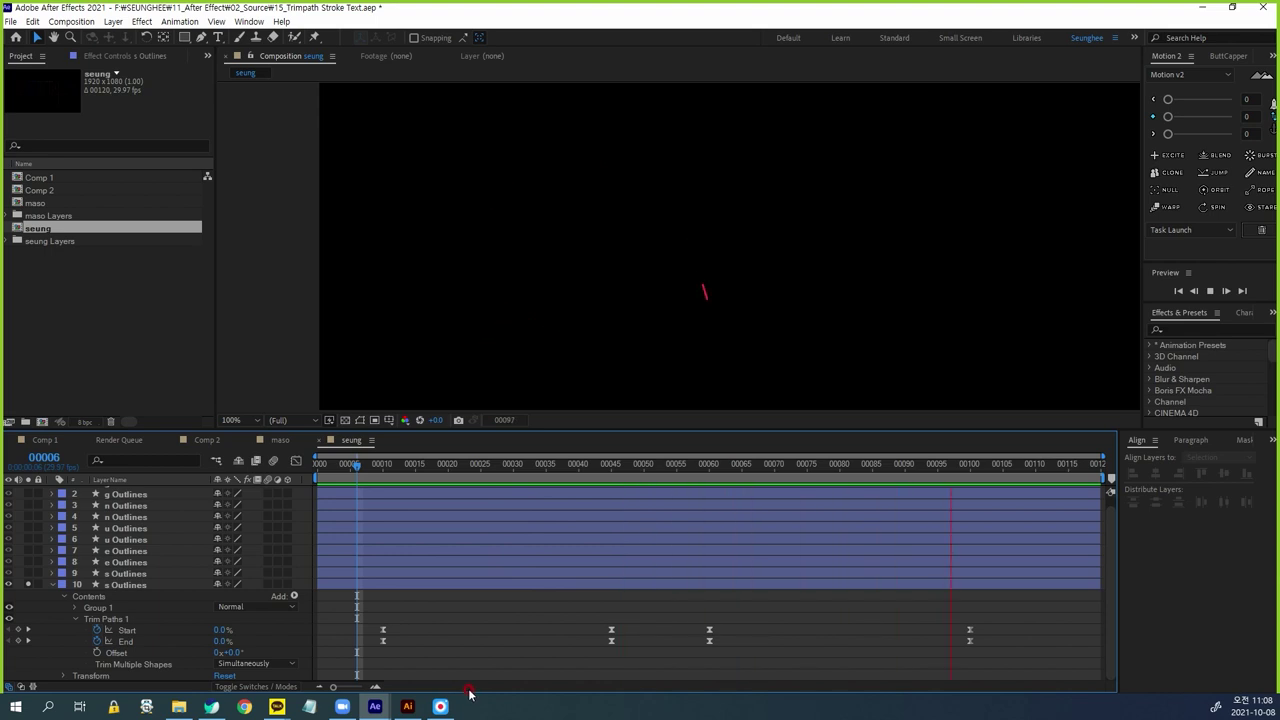
key("space")
left_click(28, 584)
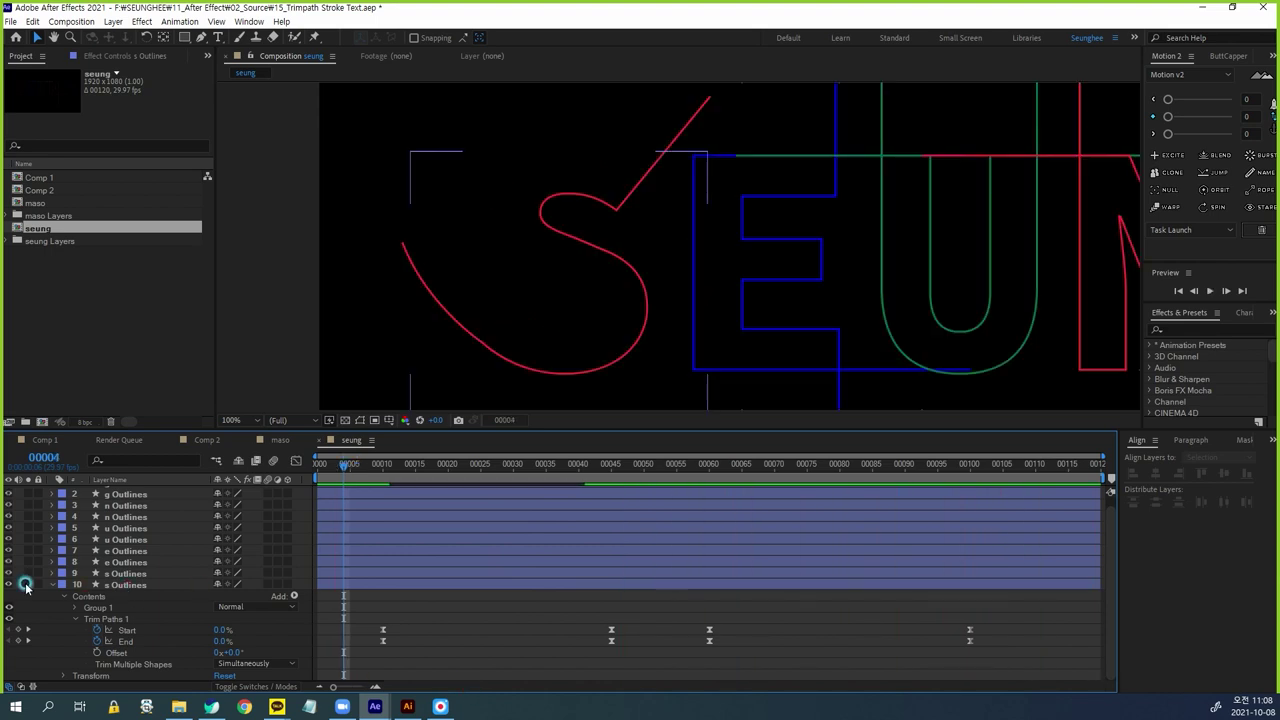
Copy Trim Paths 1 from layer 10 and paste it onto outline layers 1 to 9 at frame 10
left_click(606, 478)
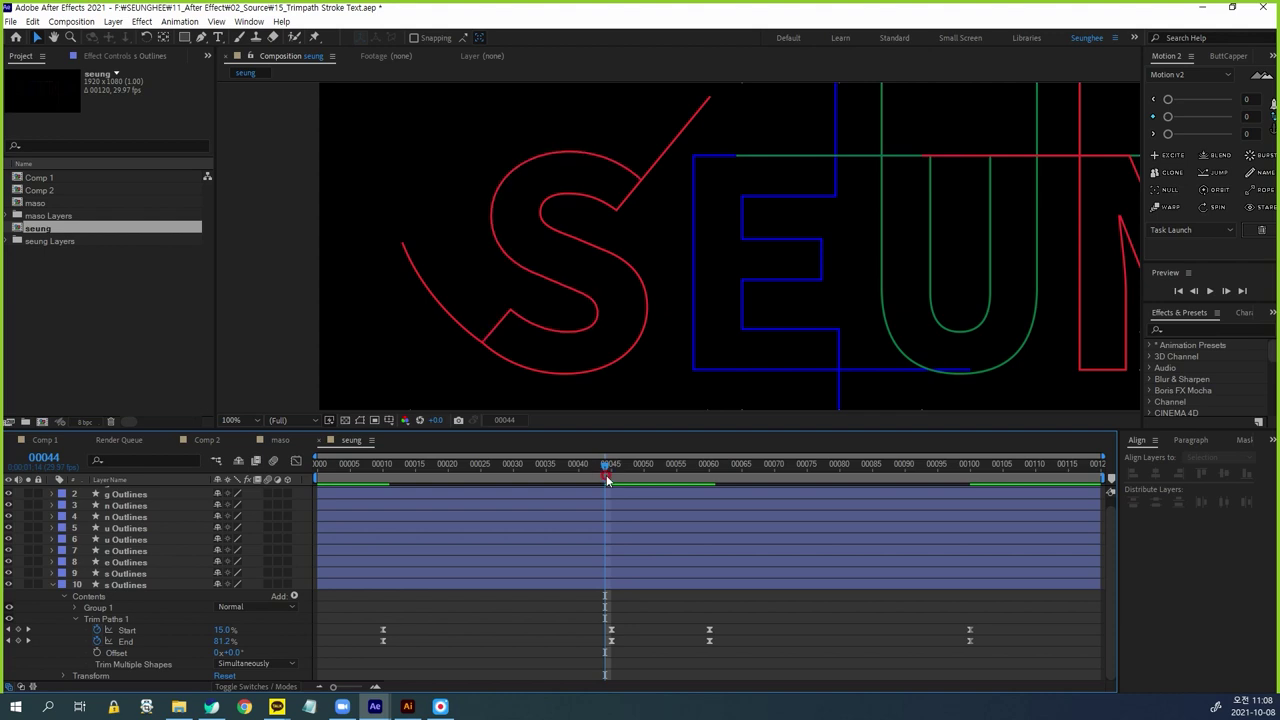
left_click(608, 472)
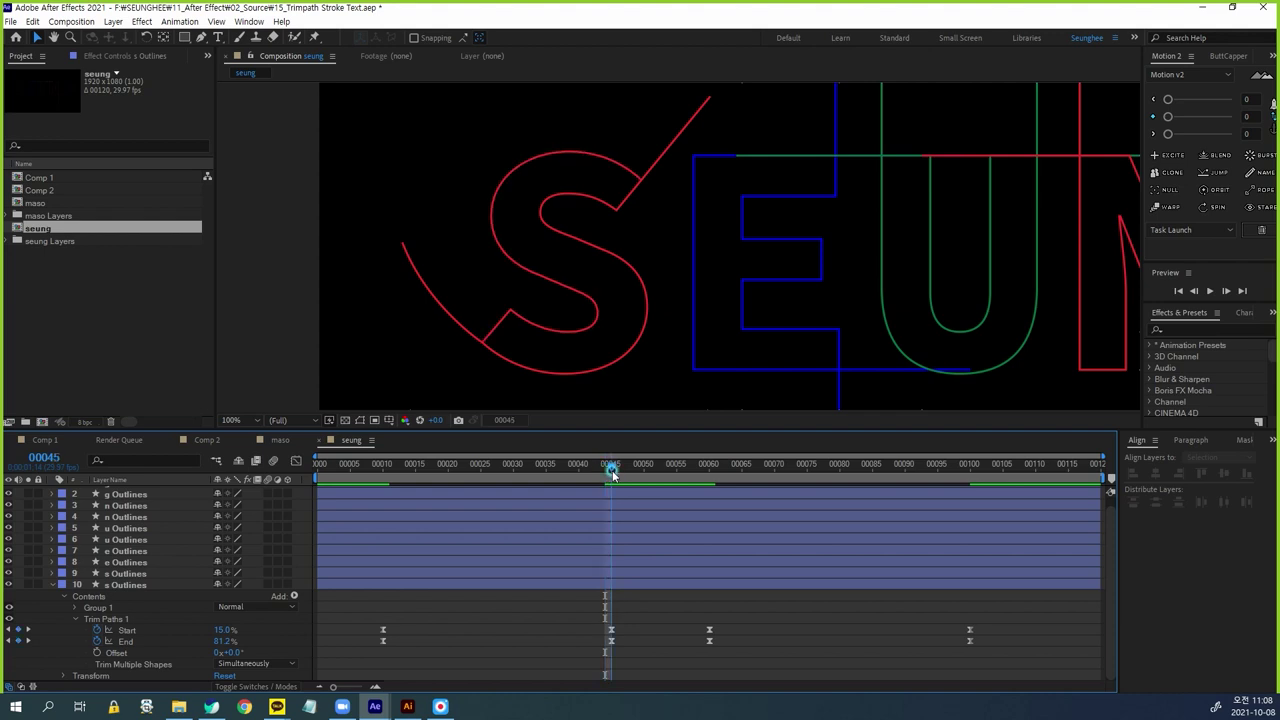
left_click(128, 574)
left_click(116, 619)
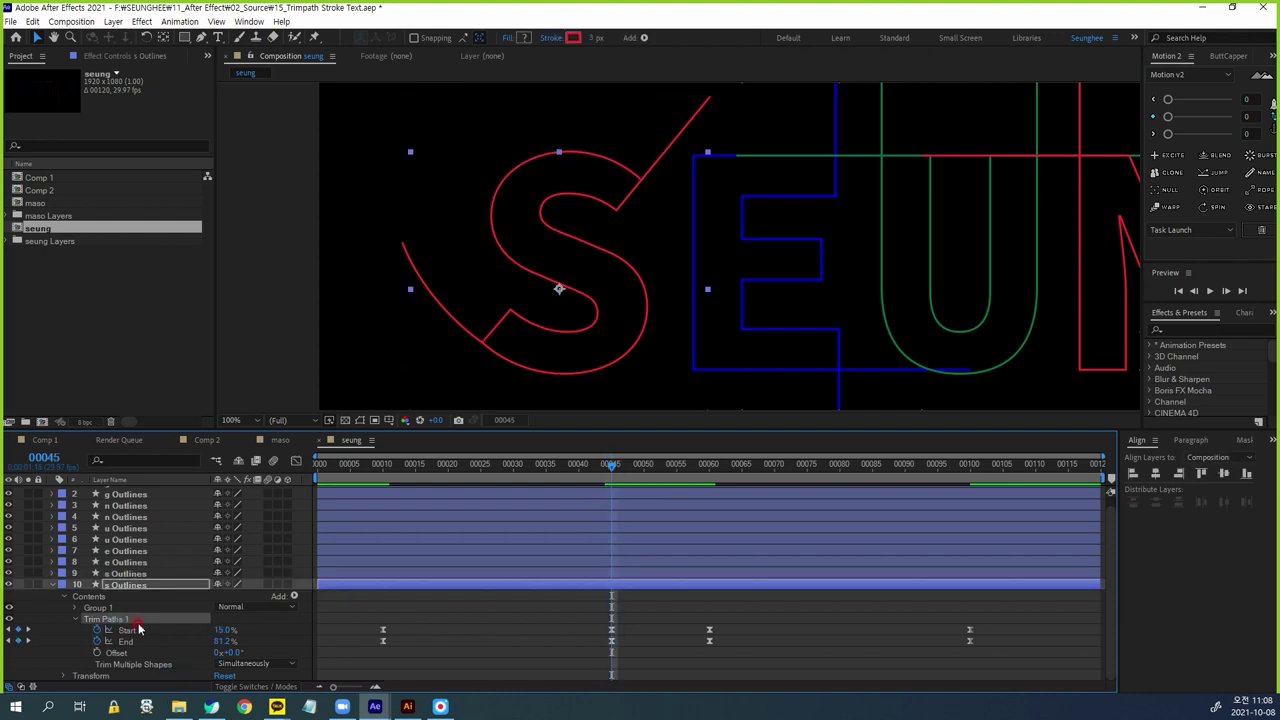
left_click(384, 472)
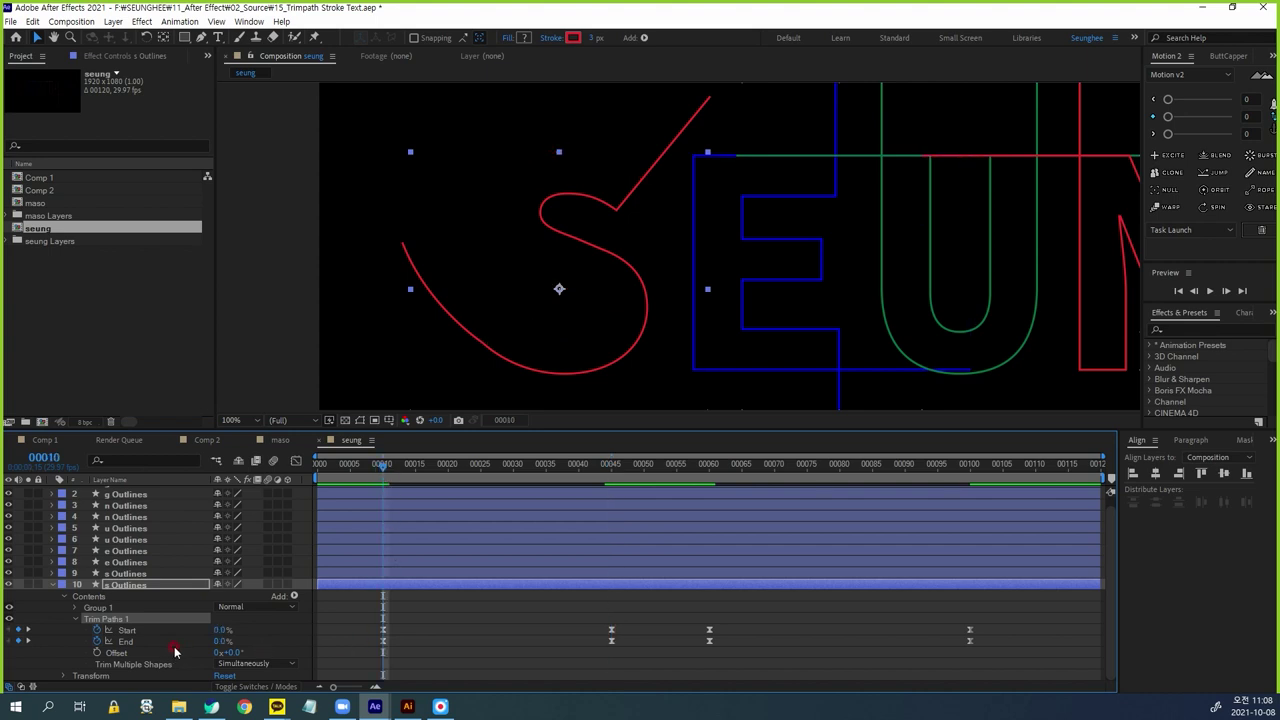
left_click(138, 576)
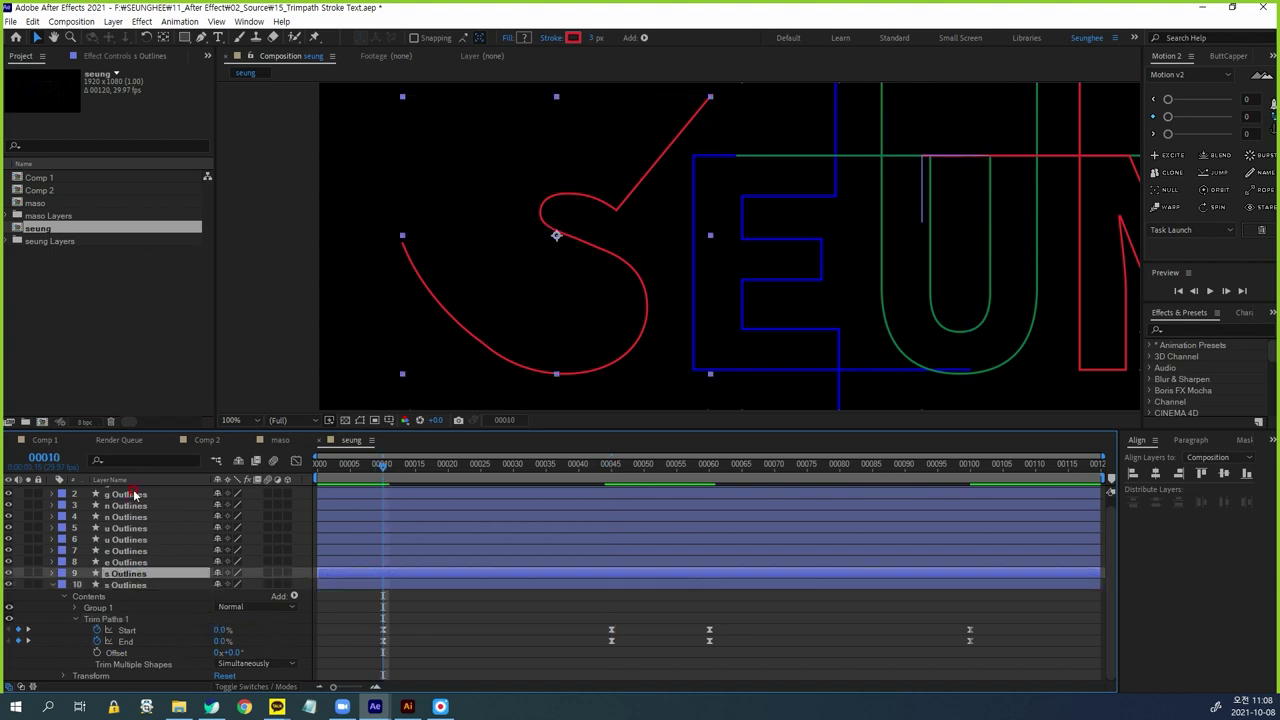
scroll(166, 497, "up", 1)
left_click(130, 493, "shift")
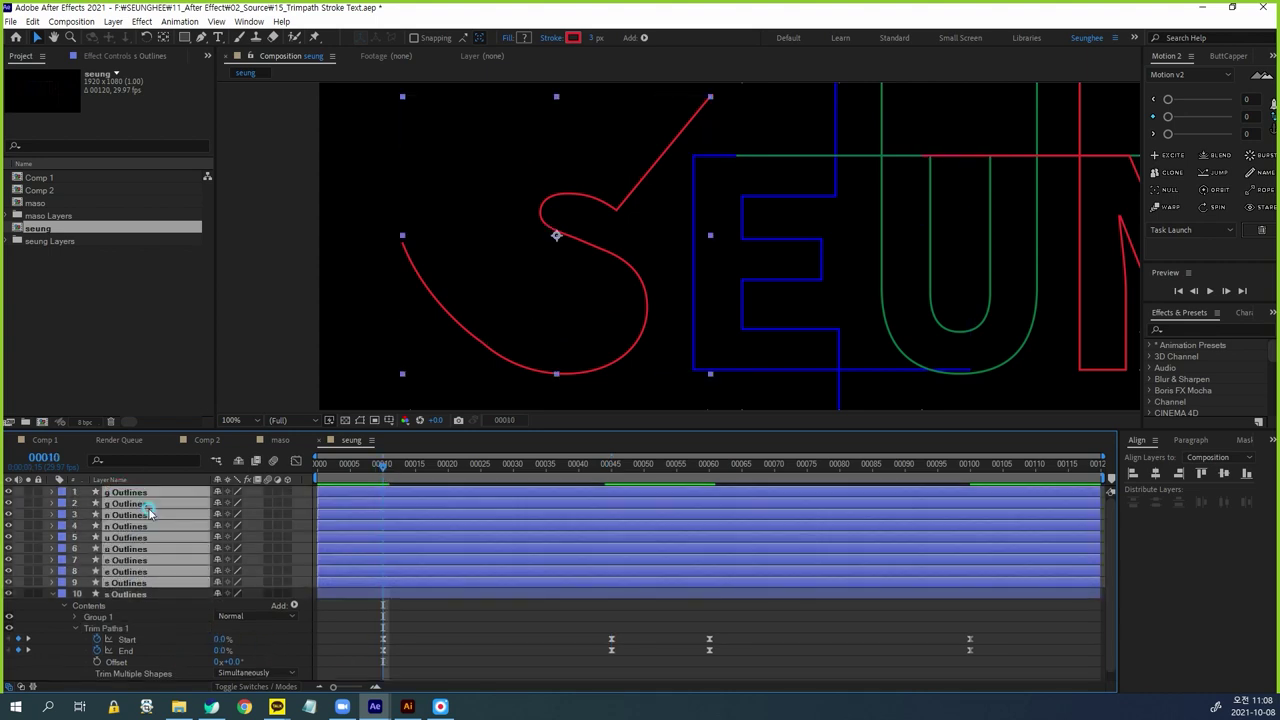
key("ctrl+v")
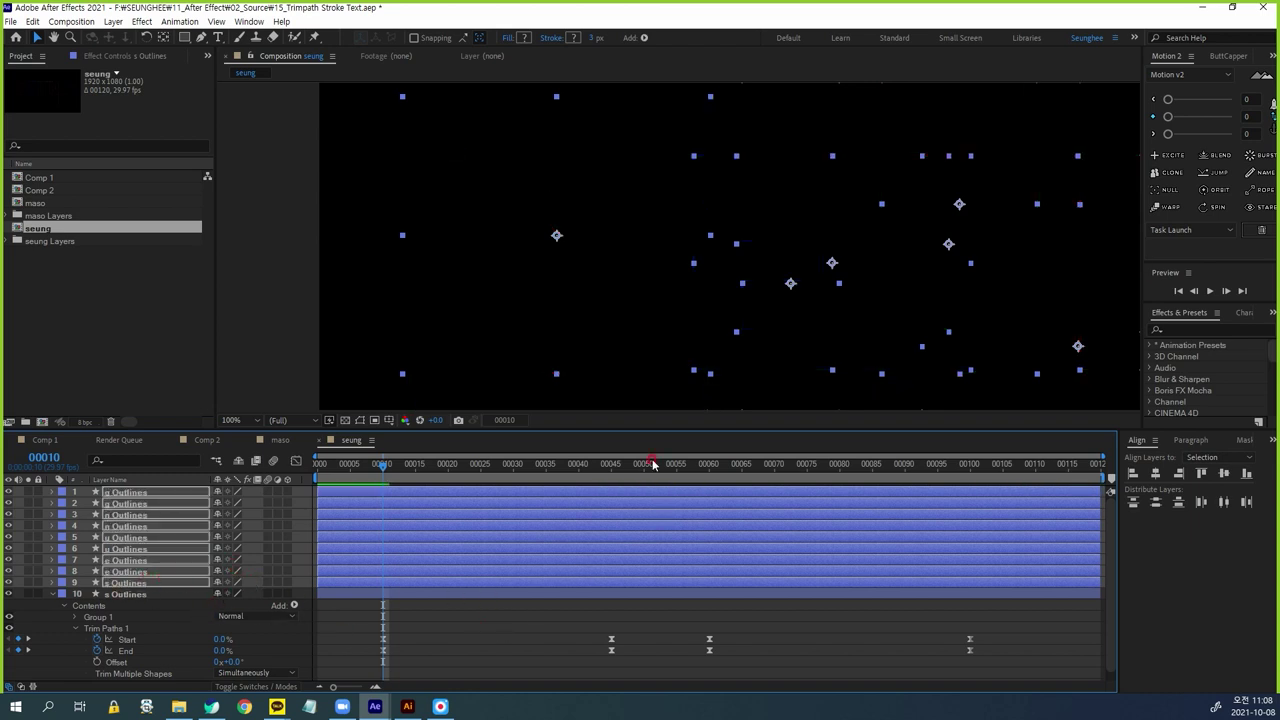
Reveal the keyframed Start and End properties of layer 9, s Outlines, at frame 45
left_click(609, 466)
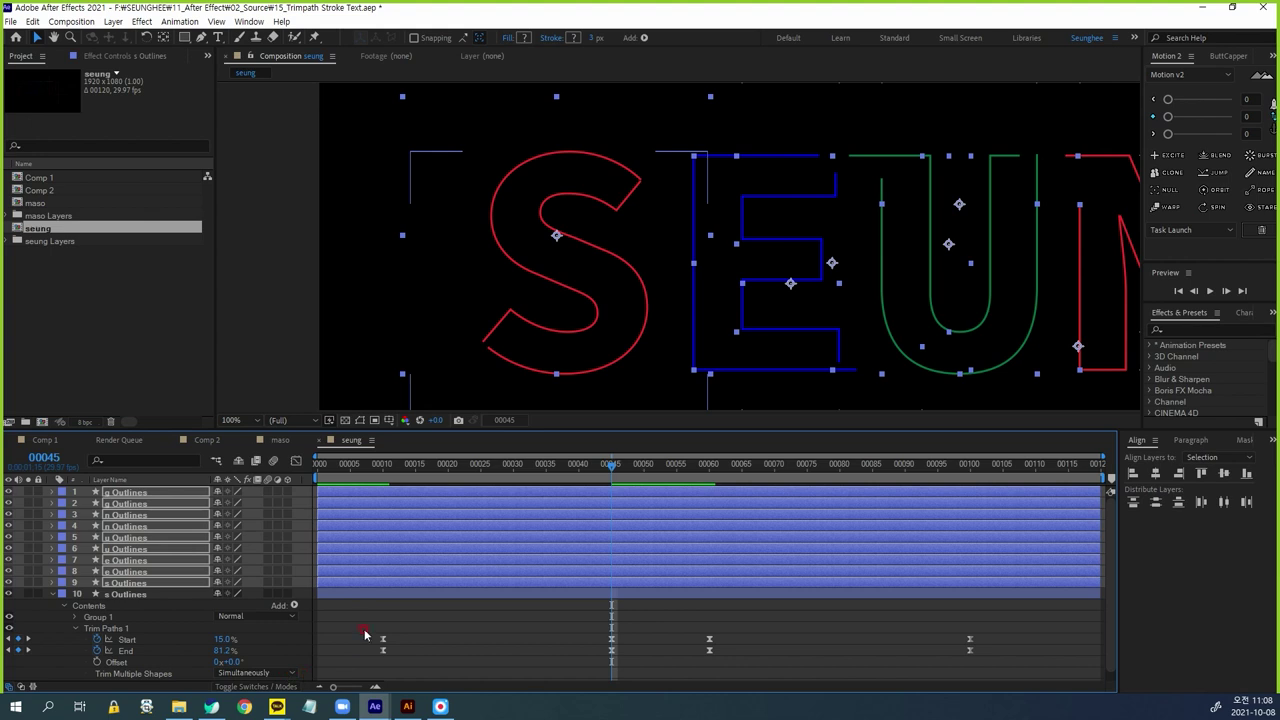
left_click(287, 604)
left_click(128, 583)
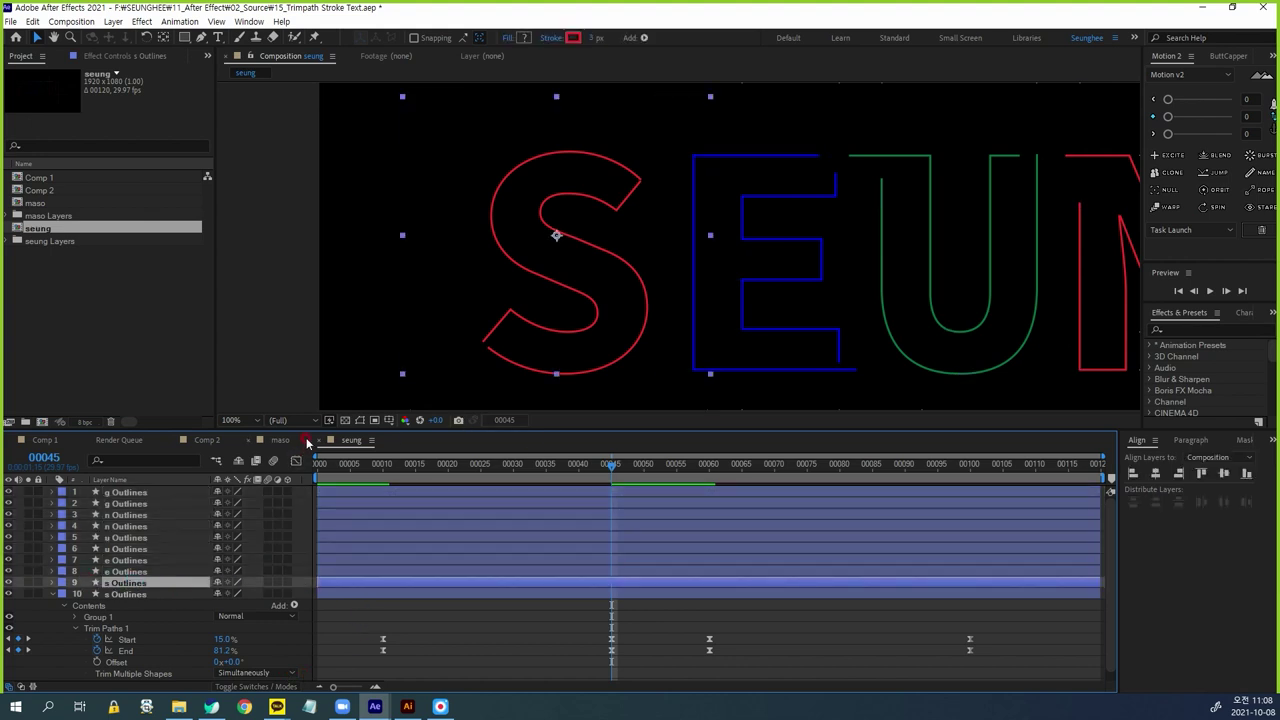
key("u")
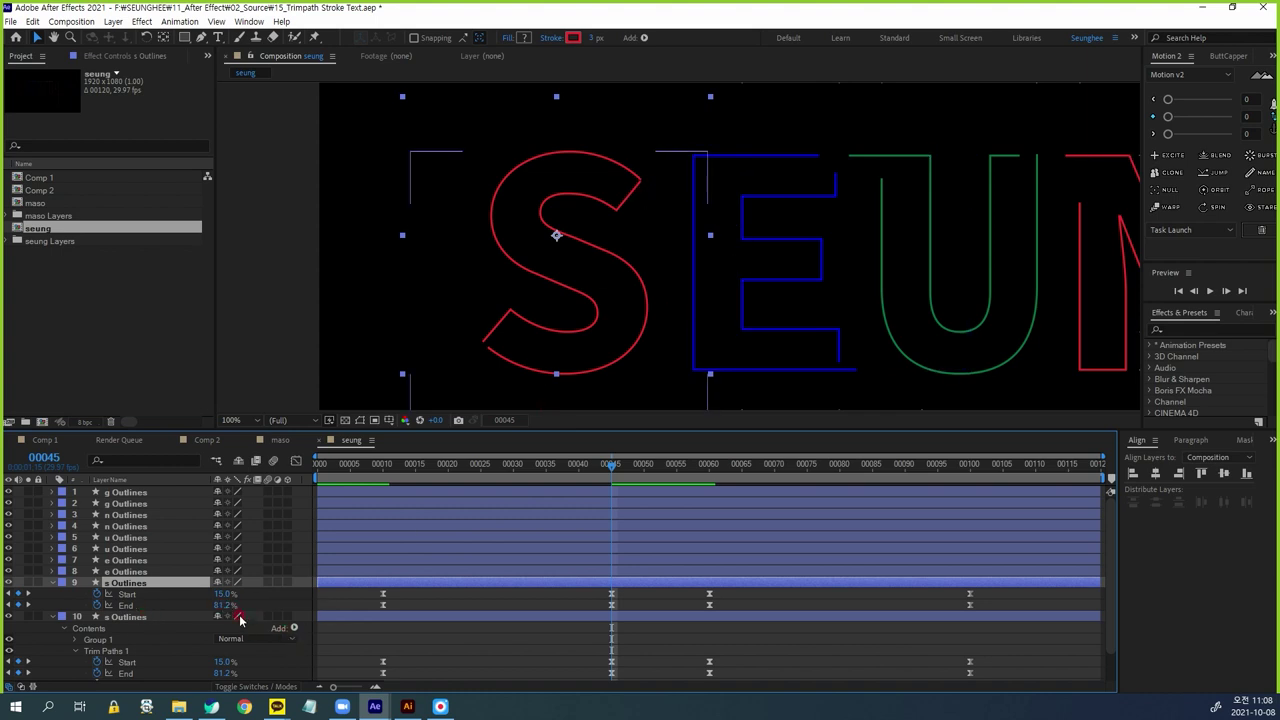
Try an End value of 84% on layer 9 at frame 45, checking the stroke at the S's lower-left corner
left_click_drag(222, 607, 220, 602)
scroll(600, 290, "up", 4)
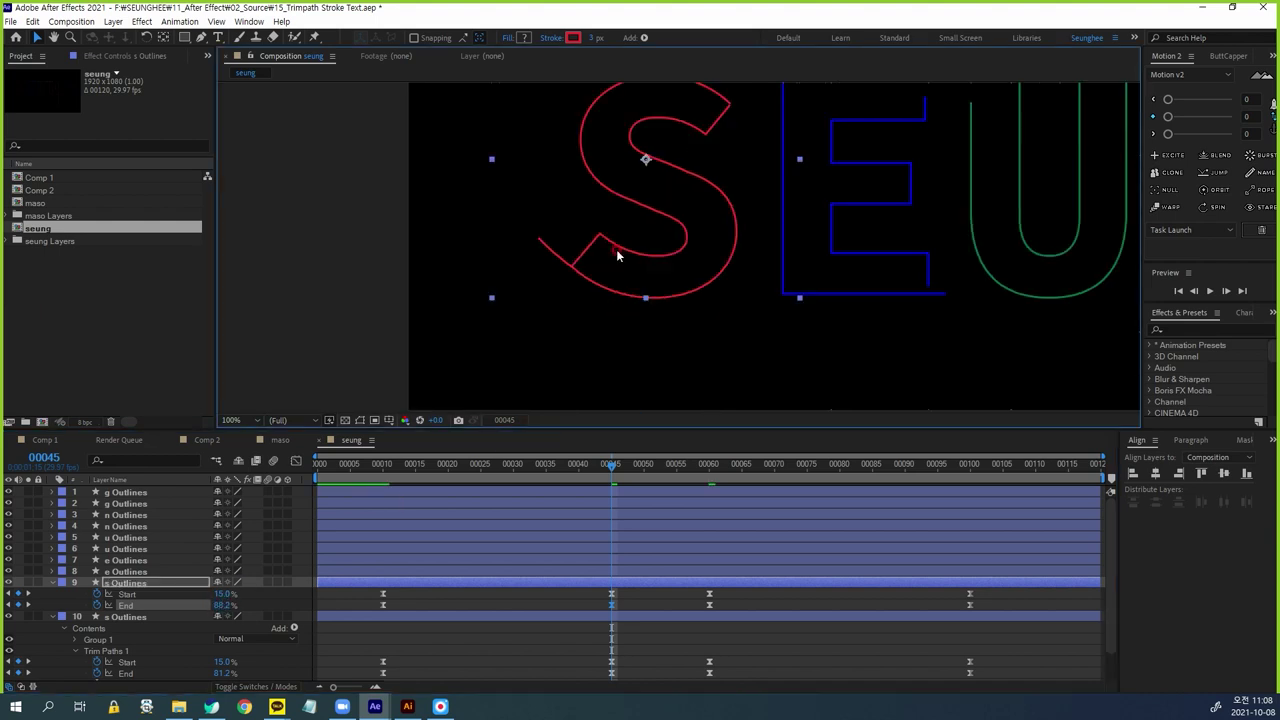
mouse_move(446, 312)
left_mouse_down()
mouse_move(643, 249)
mouse_move(738, 257)
left_mouse_up()
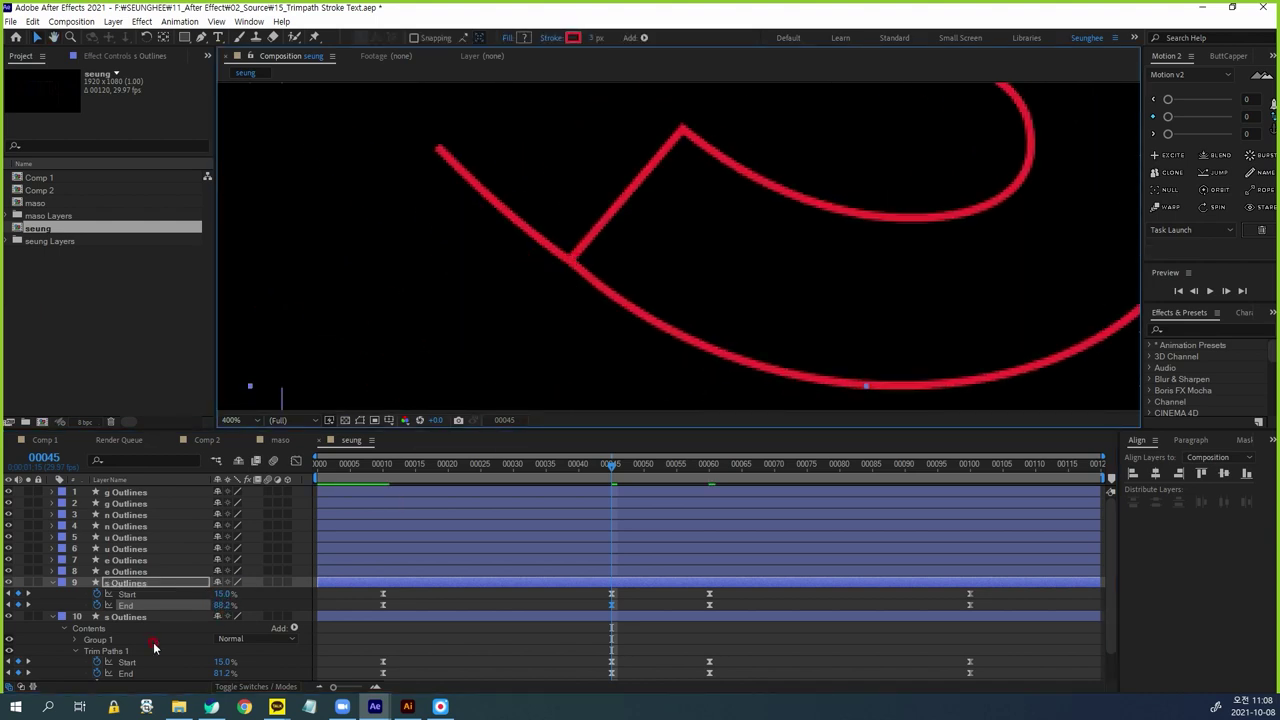
mouse_move(217, 604)
left_mouse_down()
mouse_move(206, 604)
mouse_move(218, 610)
left_mouse_up()
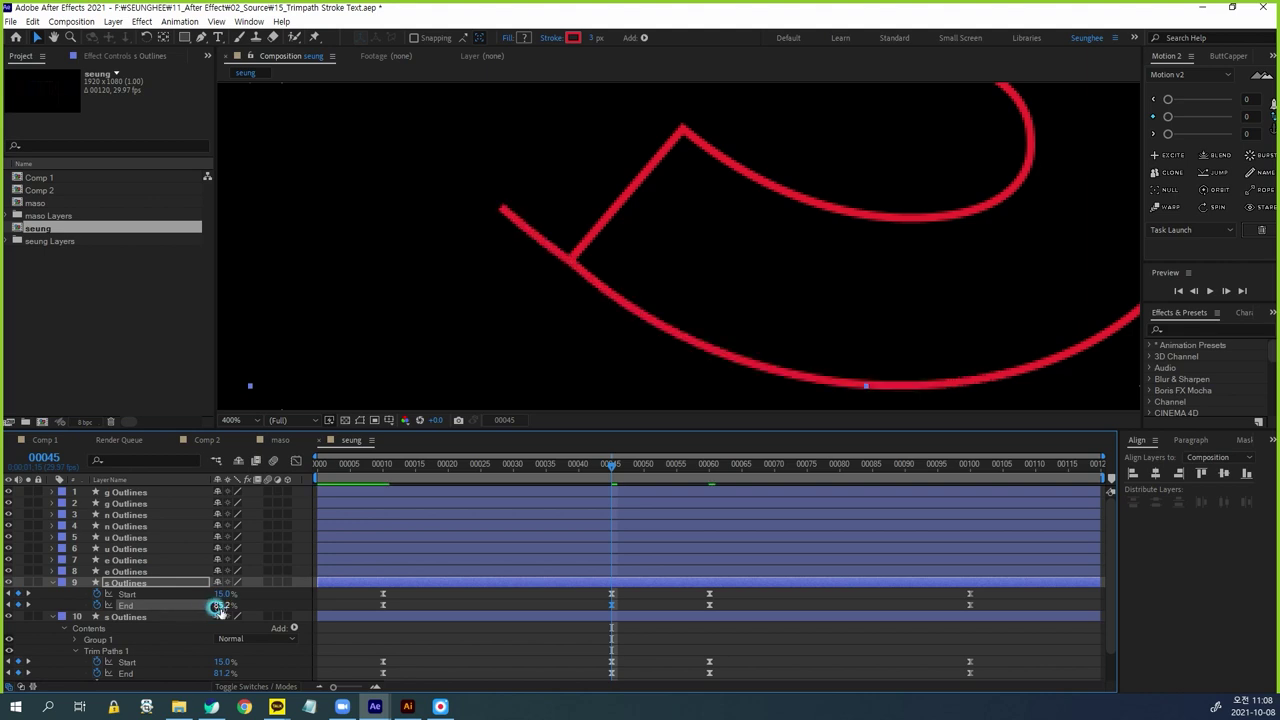
left_click(222, 607)
type("84")
key("Return")
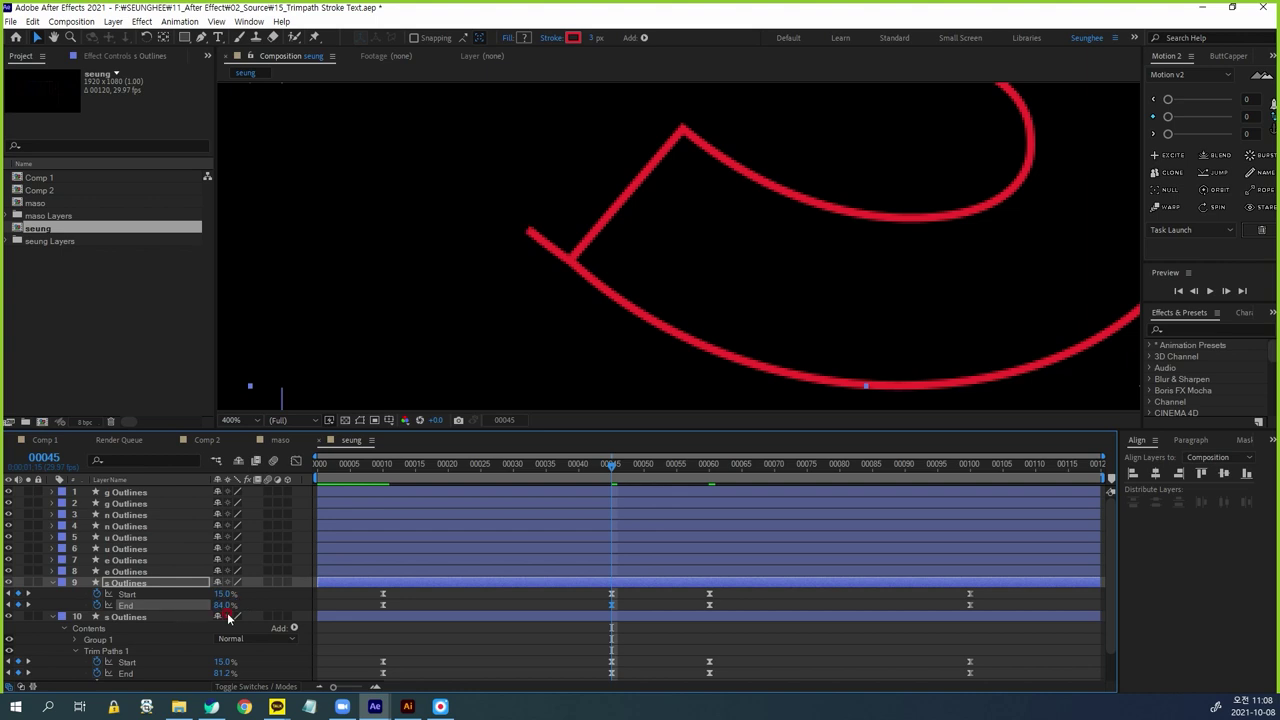
Refine layer 9's End value at frame 45 to 82.3% so the stroke meets the S's lower-left corner
left_click(224, 605)
type("82")
key("Return")
left_click(222, 604)
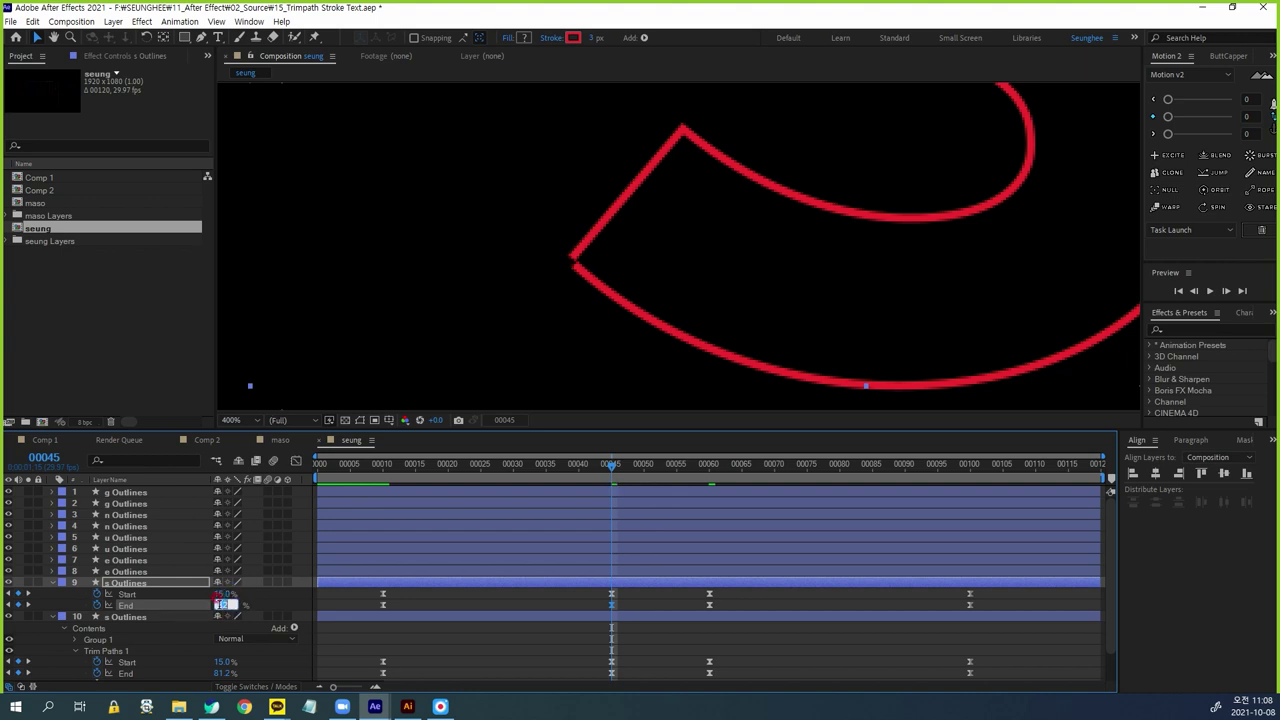
type("82.2")
left_click(220, 608)
left_click(221, 605)
key("Return")
Set layer 9's Start value at frame 45 to 14.7%, matching the stroke to the S's upper-right corner
key("space")
left_click_drag(852, 292, 388, 470)
scroll(643, 240, "down", 1)
key("space")
left_click_drag(636, 228, 626, 401)
scroll(719, 194, "up", 1)
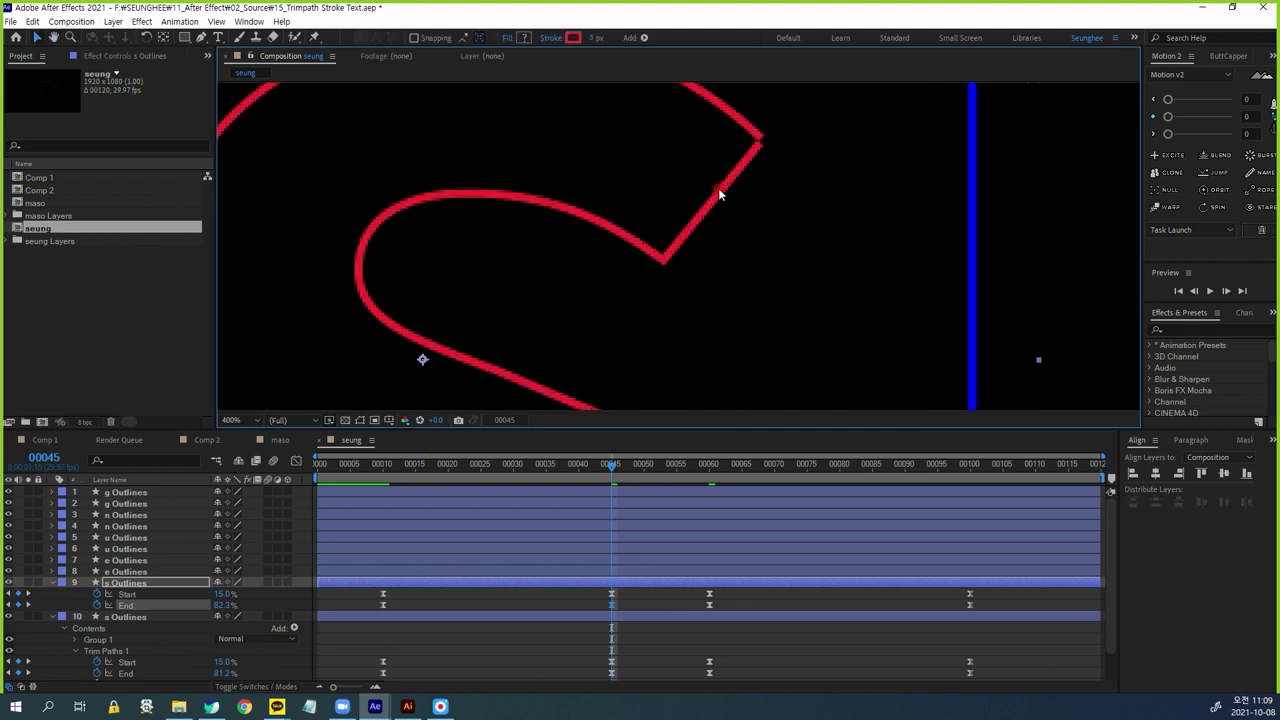
left_click(225, 594)
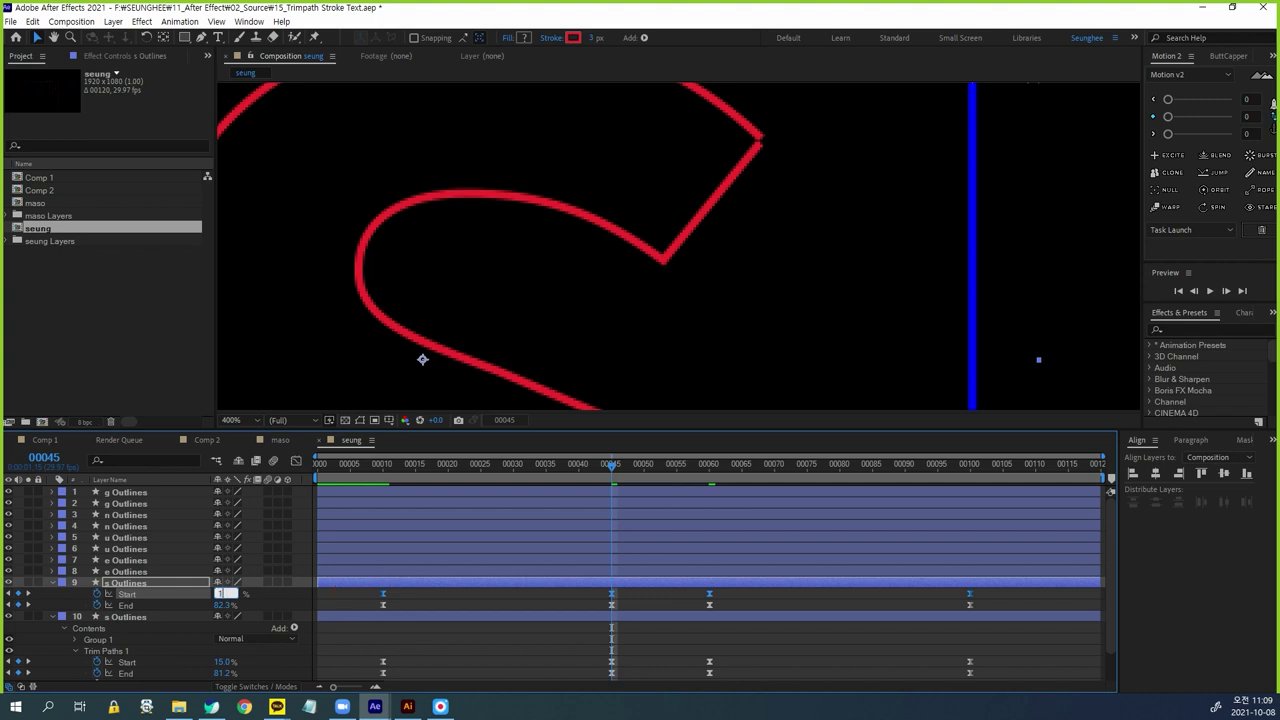
left_click(340, 594)
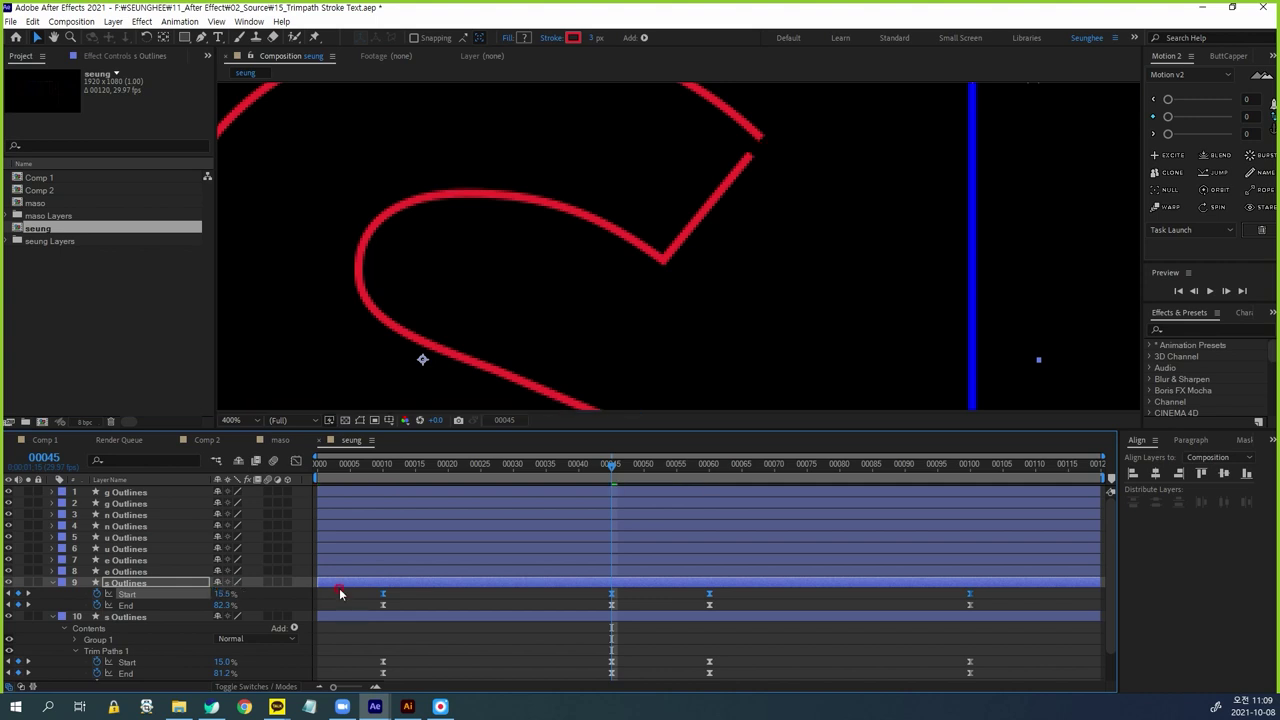
left_click(224, 594)
type("14.5")
left_click(236, 606)
left_click(222, 594)
type("14.7")
left_click(247, 594)
scroll(643, 331, "down", 2)
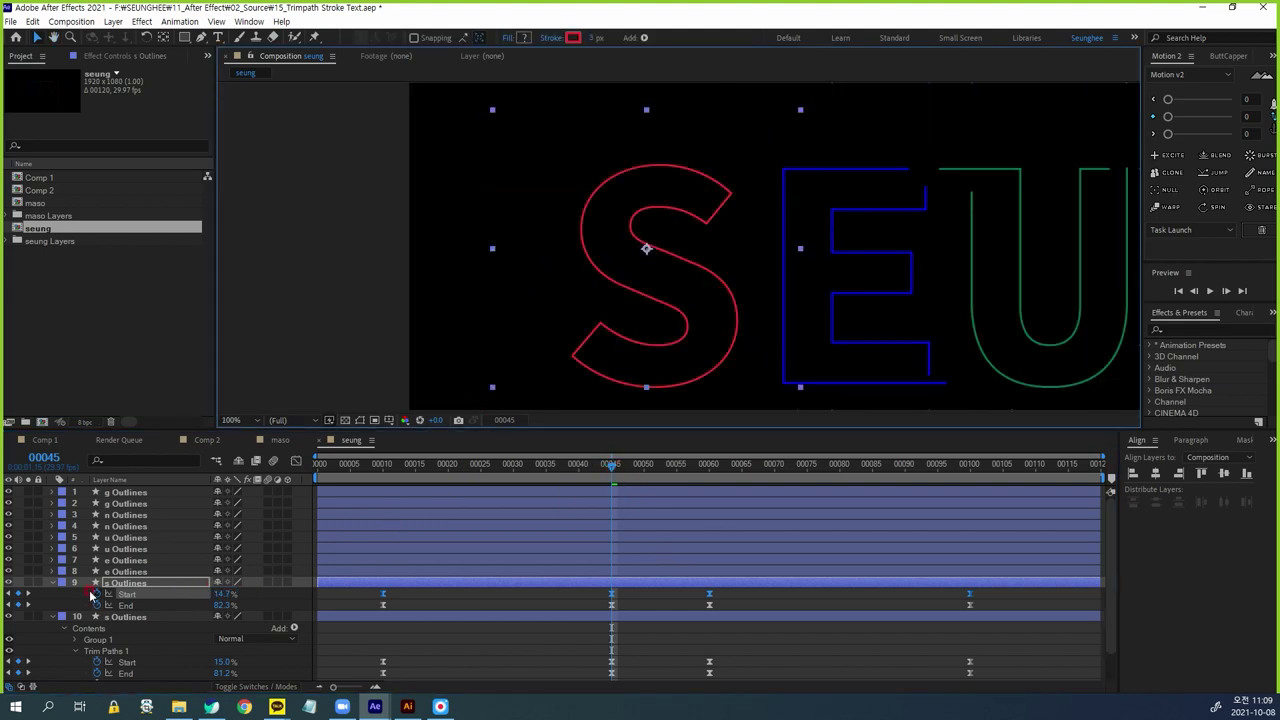
Solo both s Outlines layers and preview the S stroke animation
left_click(26, 584)
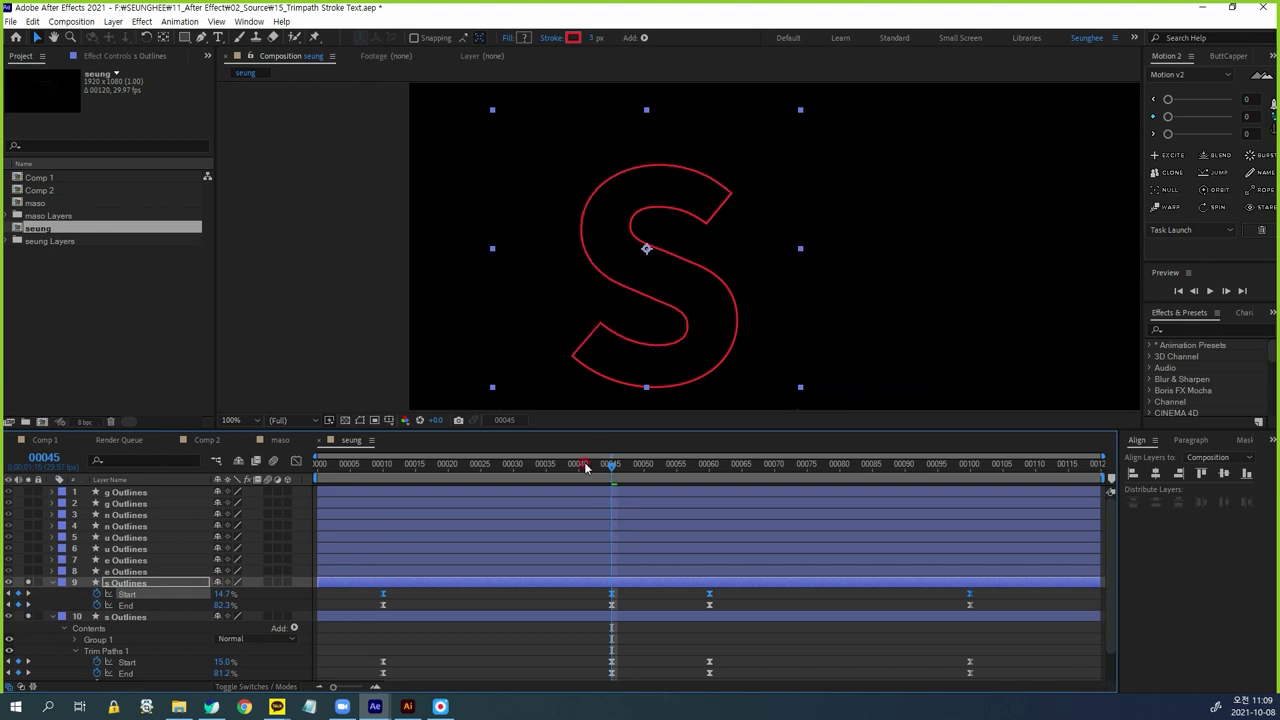
key("space")
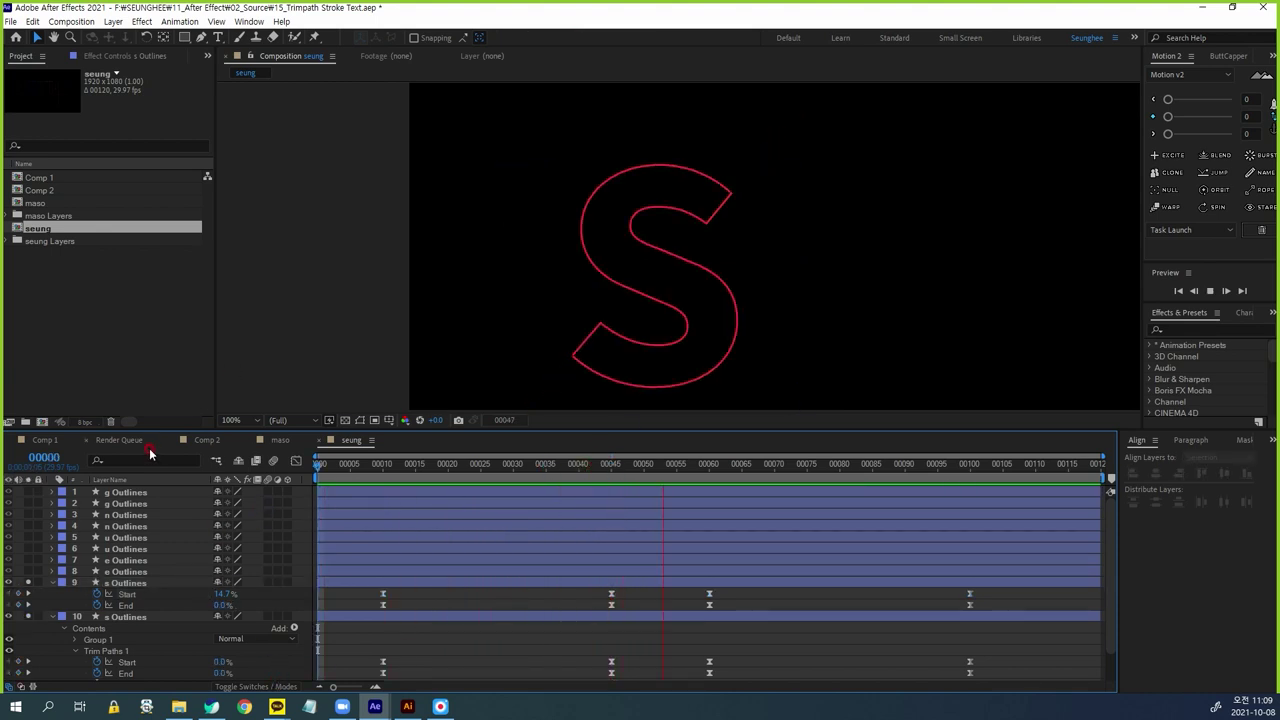
key("space")
Copy layer 9's Start and End keyframes from frame 45 onto frame 60
left_click(706, 466)
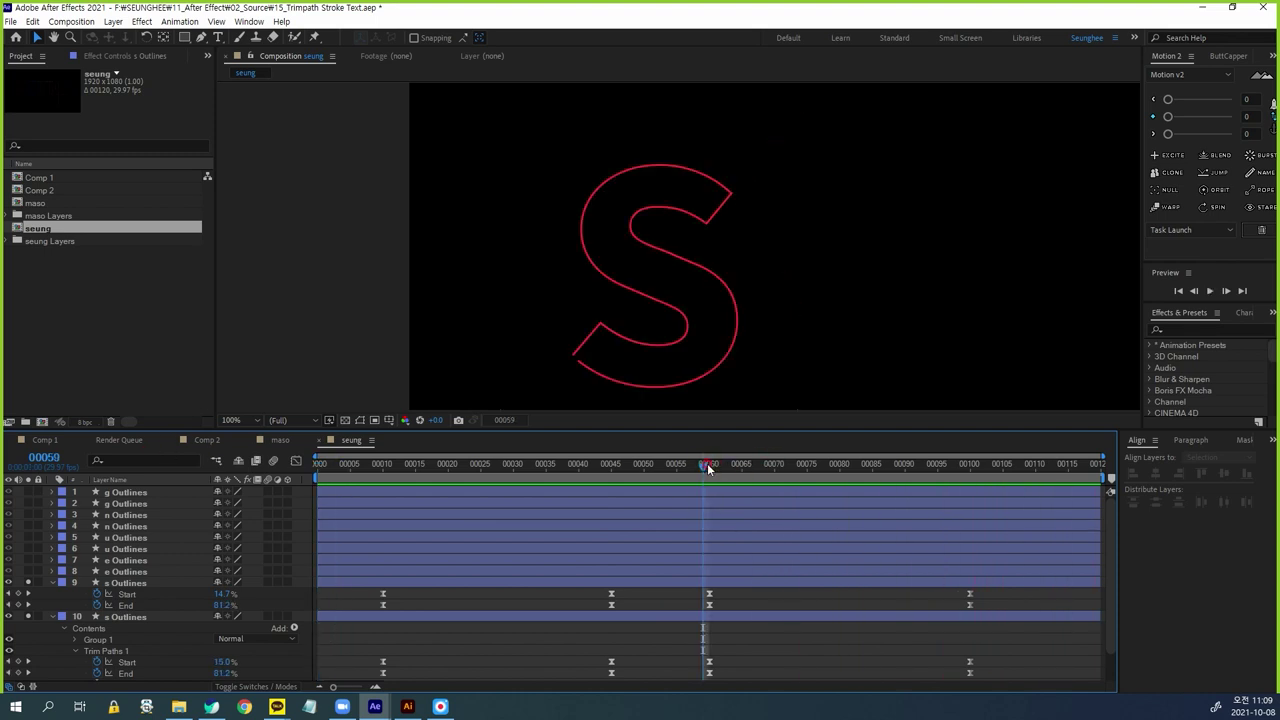
mouse_move(624, 596)
left_mouse_down()
mouse_move(605, 617)
mouse_move(621, 615)
left_mouse_up()
key("ctrl+c")
key("ctrl+v")
Set layer 9's Start keyframe at frame 10 to 0%
left_click_drag(708, 466, 443, 517)
key("j")
left_click(223, 594)
left_click(296, 591)
left_click(229, 594)
key("Return")
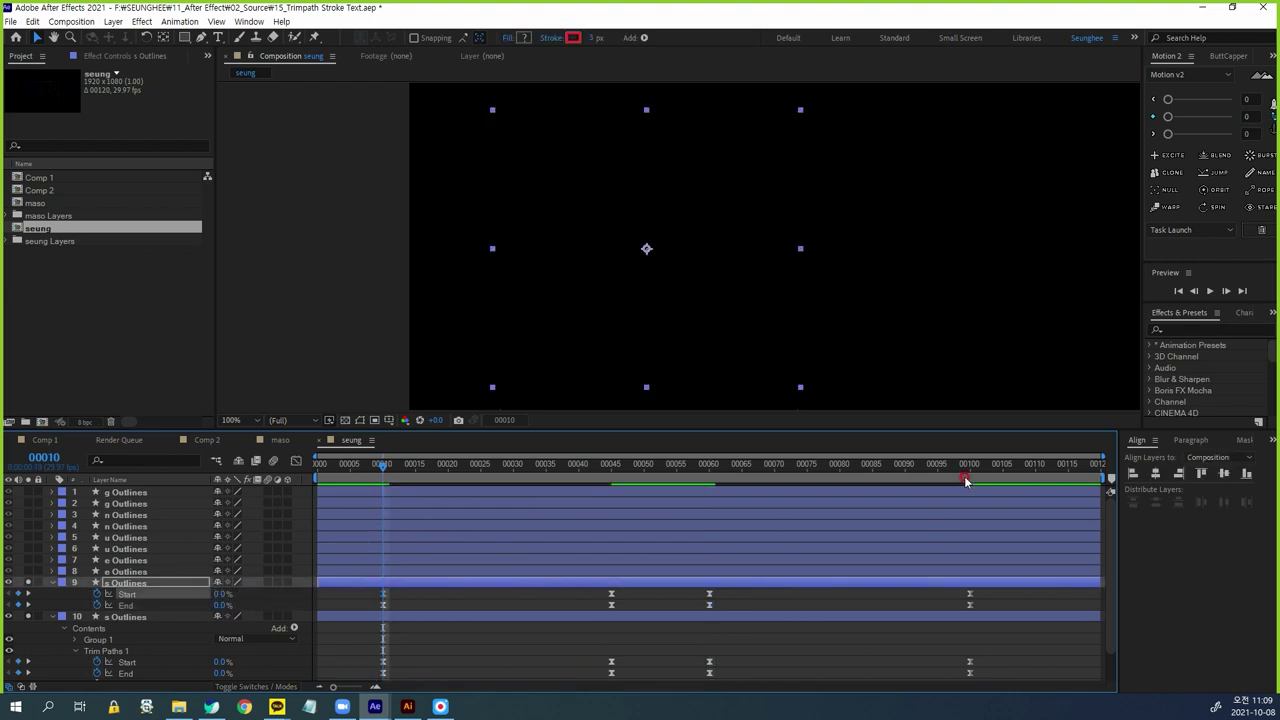
Set layer 9's Start keyframe at frame 100 to 100%
left_click(969, 474)
left_click(226, 594)
type("100")
key("Return")
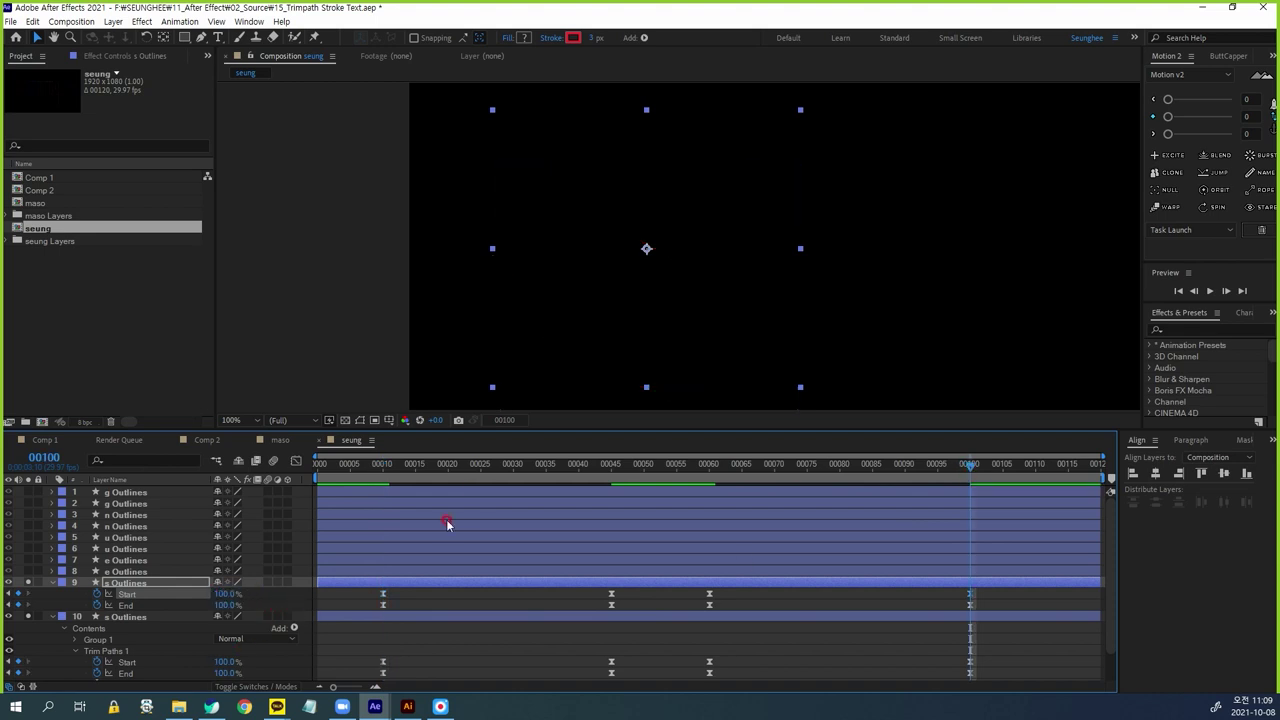
Preview the S animation from frame 10 and turn off solo on both s Outlines layers
left_click(388, 472)
key("space")
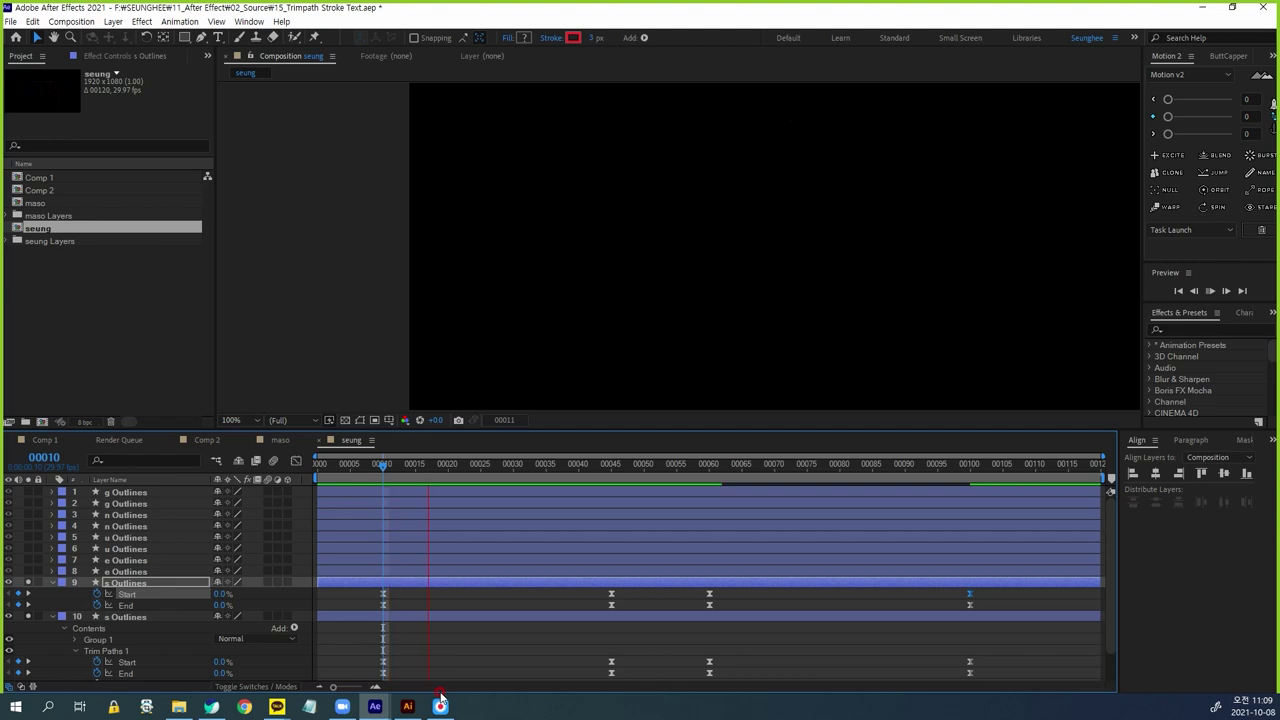
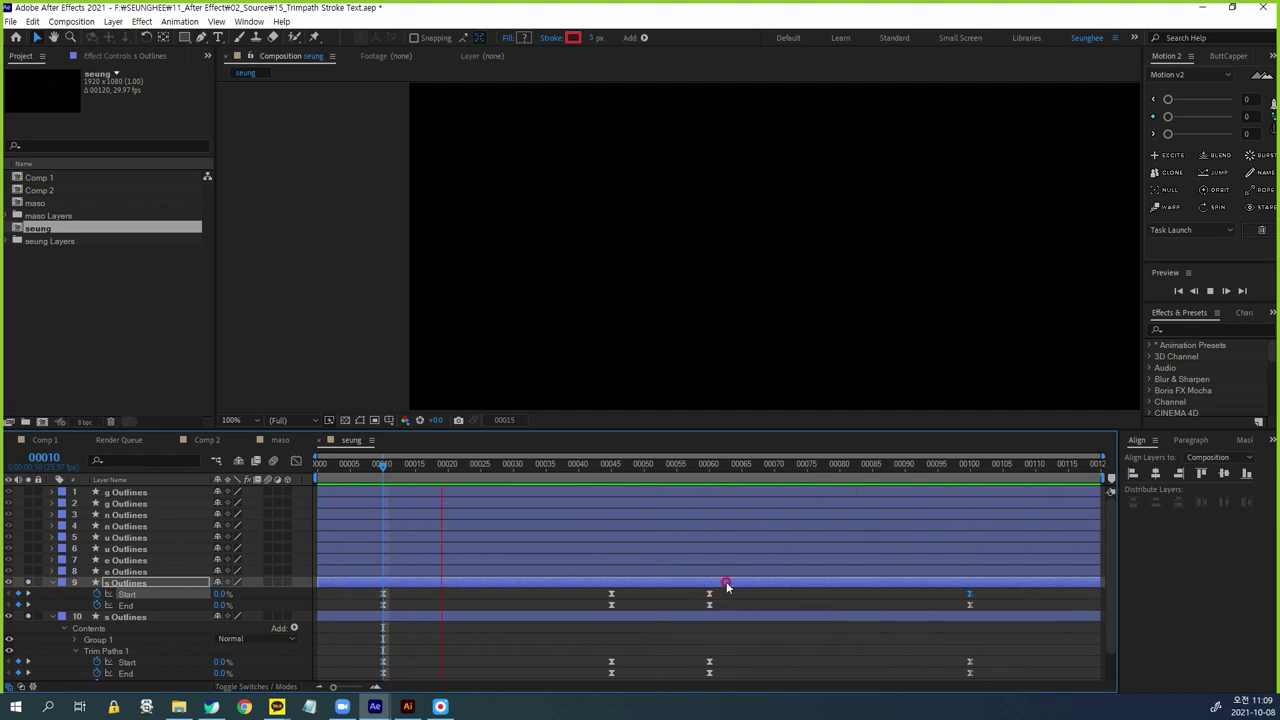
key("space")
left_click_drag(521, 468, 381, 514)
left_click(28, 582)
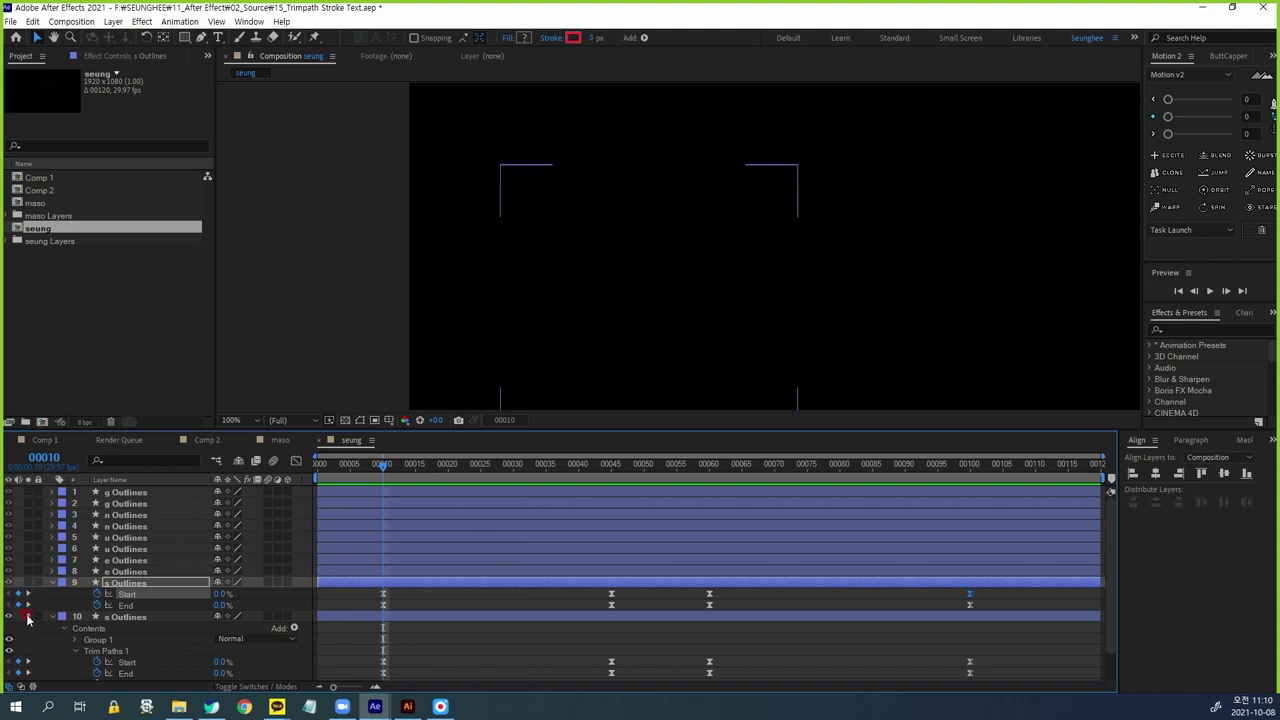
Solo the two e Outlines layers at frame 45, reveal their keyframed properties, and collapse the s Outlines layers
left_click(122, 568)
left_click(121, 561, "ctrl")
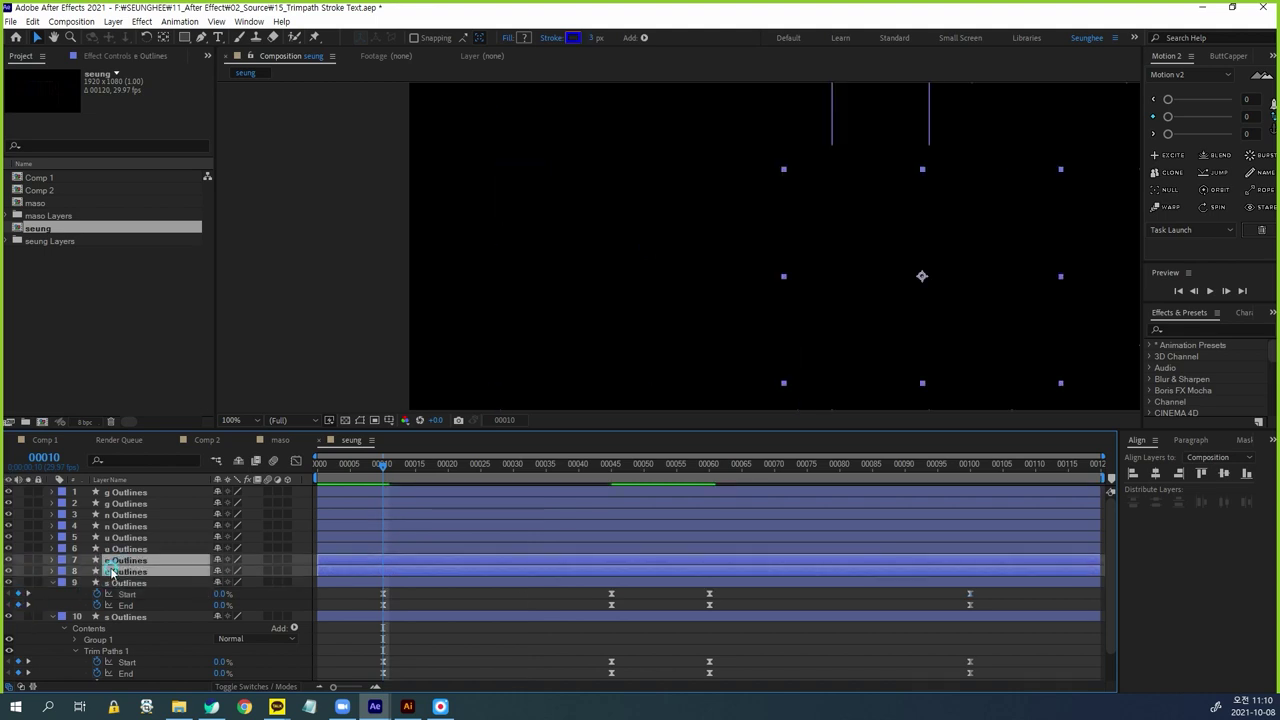
left_click(613, 466)
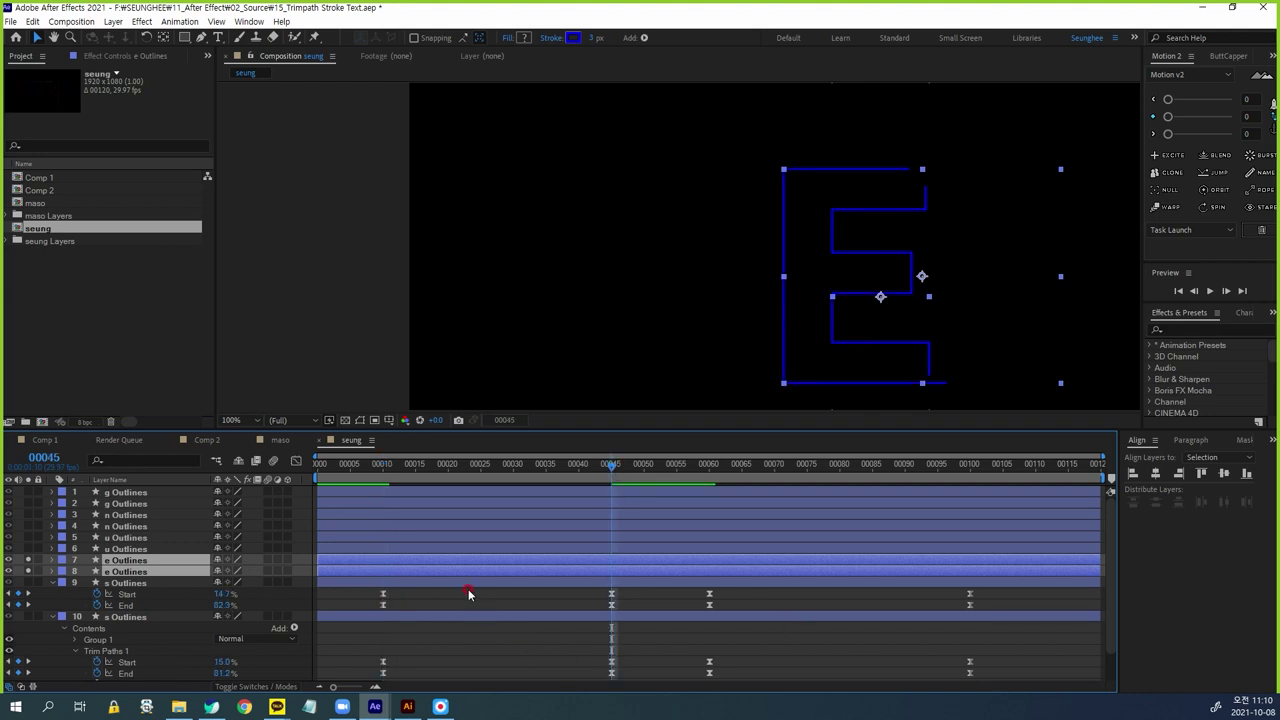
key("u")
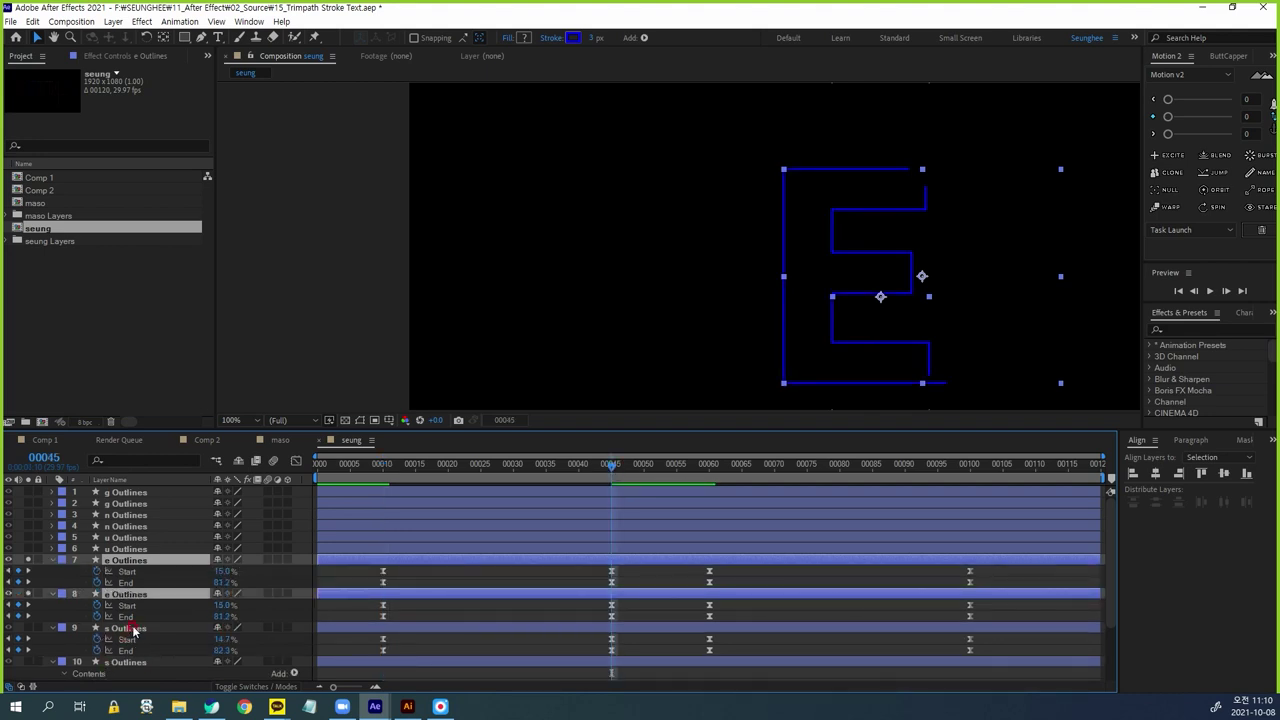
left_click(53, 630)
left_click(54, 641)
left_click_drag(983, 309, 804, 271)
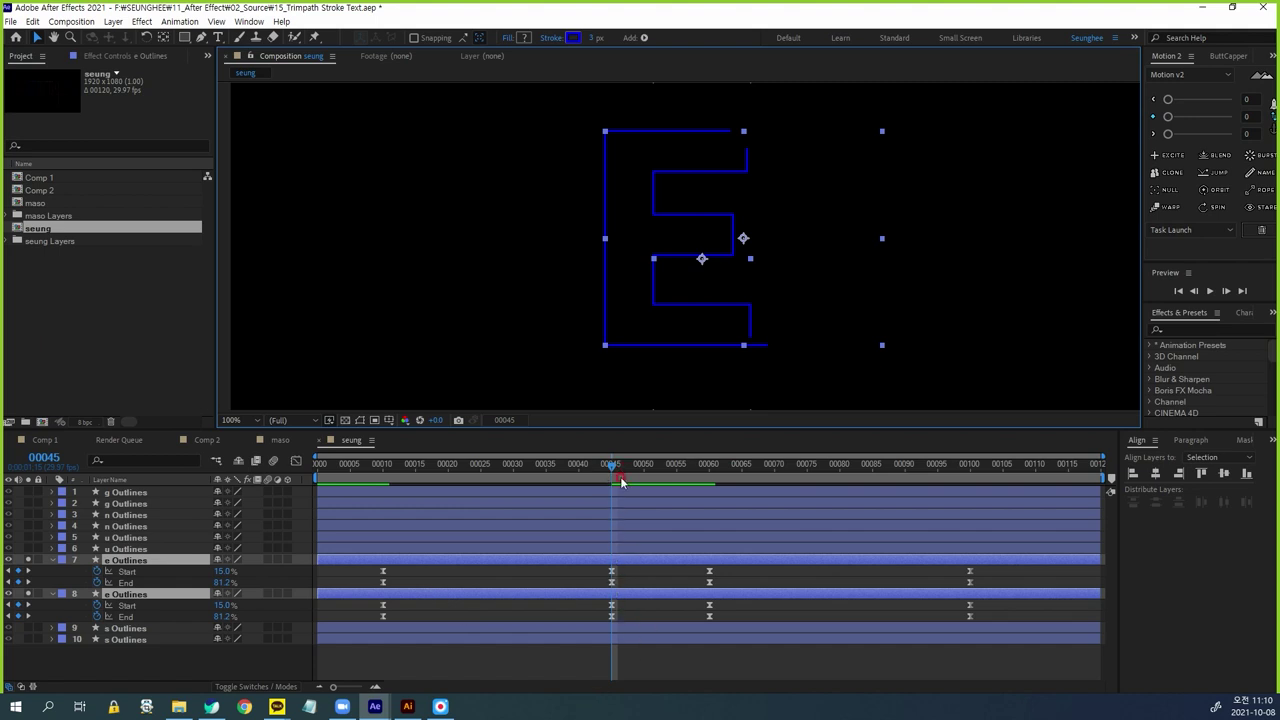
Toggle layer 8's visibility and solo state to identify which part of the E it draws
left_click(194, 674)
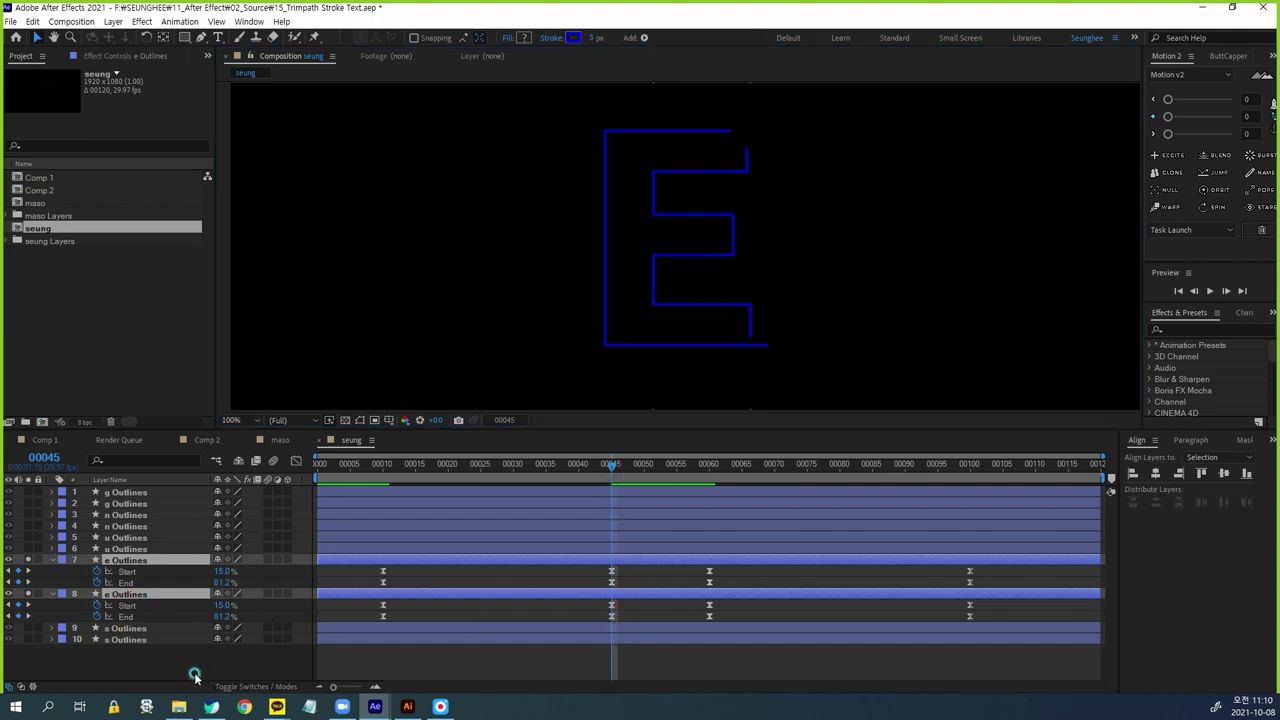
left_click(129, 596)
left_click(9, 594)
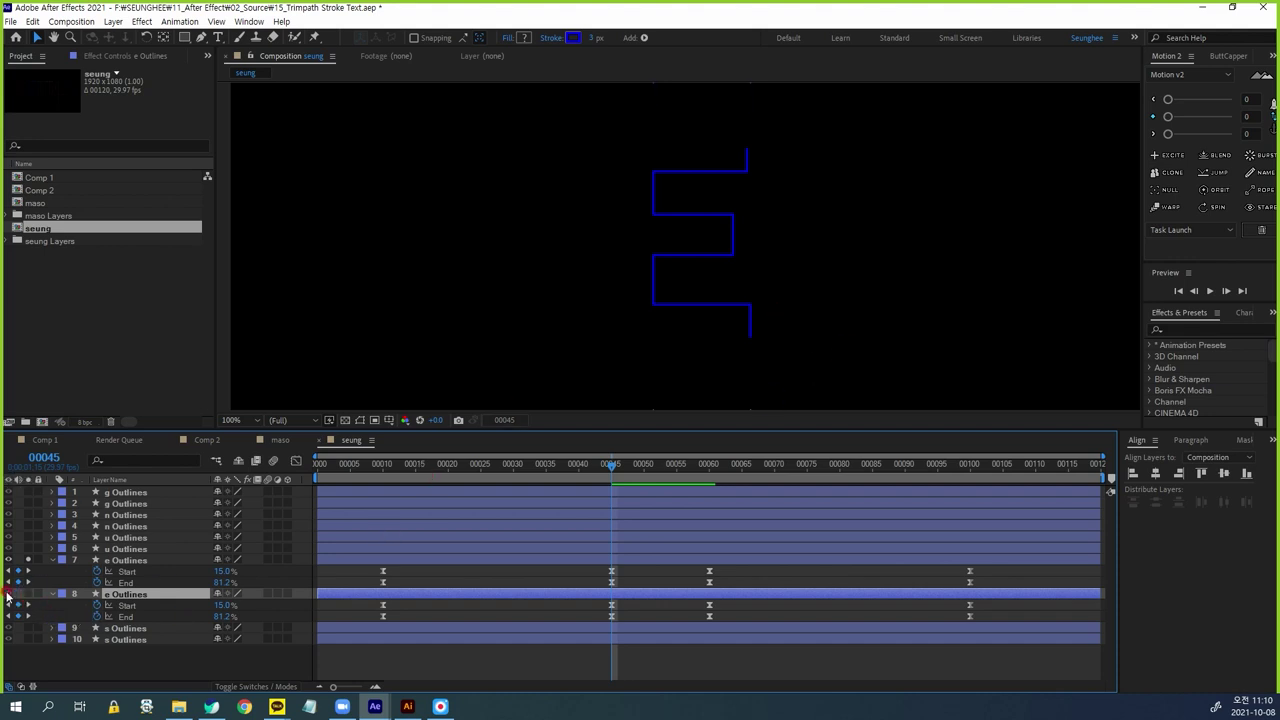
left_click(28, 597)
left_click(10, 592)
left_click(47, 594)
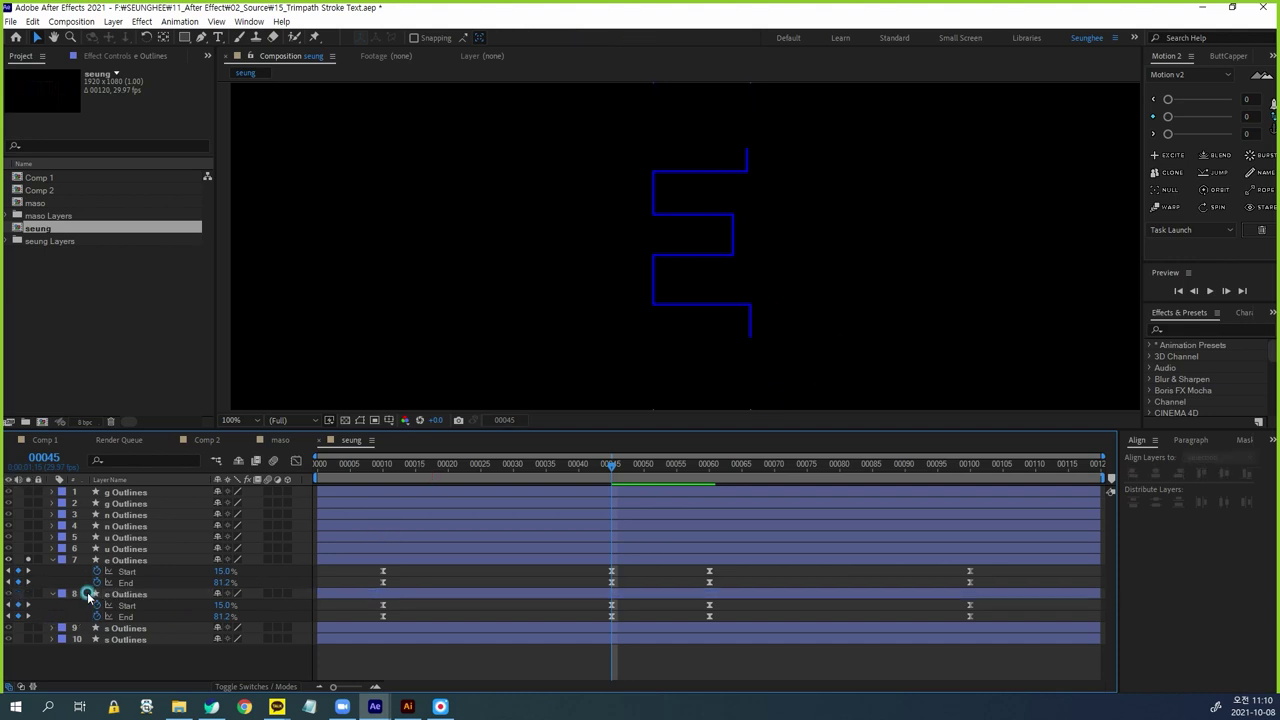
left_click(47, 596)
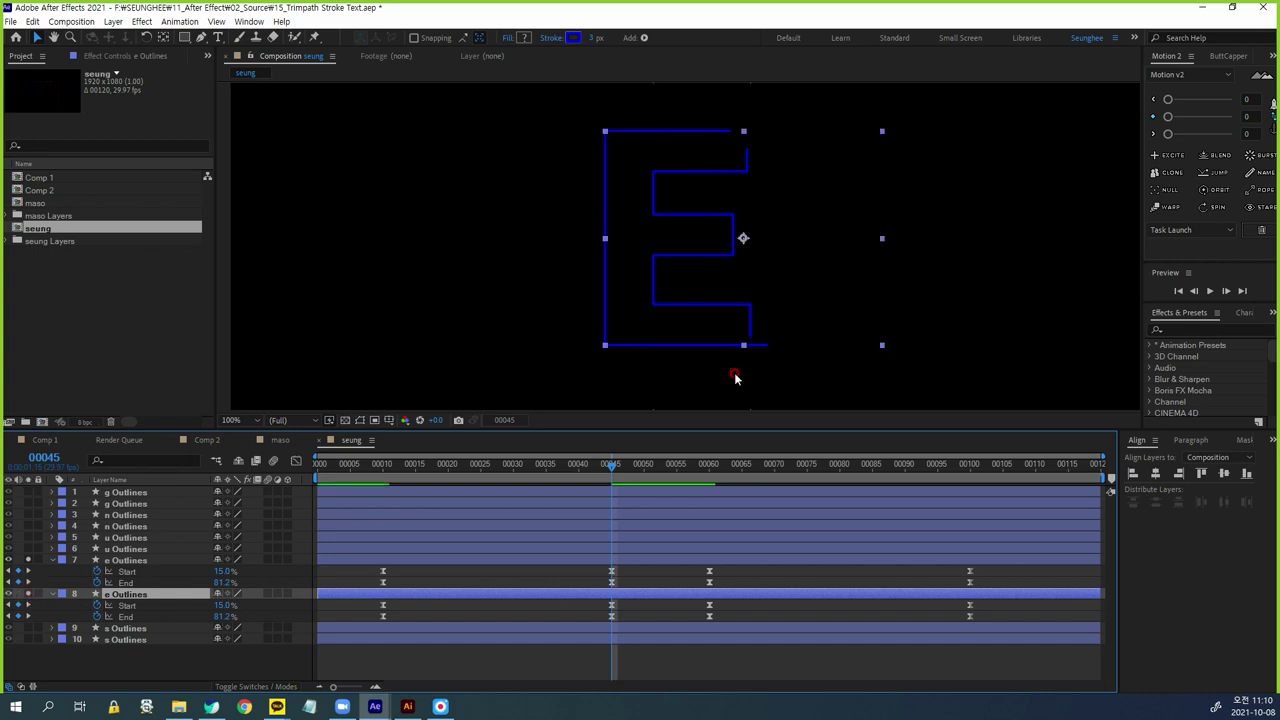
Set layer 8's End keyframe at frame 45 to 83%
scroll(755, 345, "up", 2)
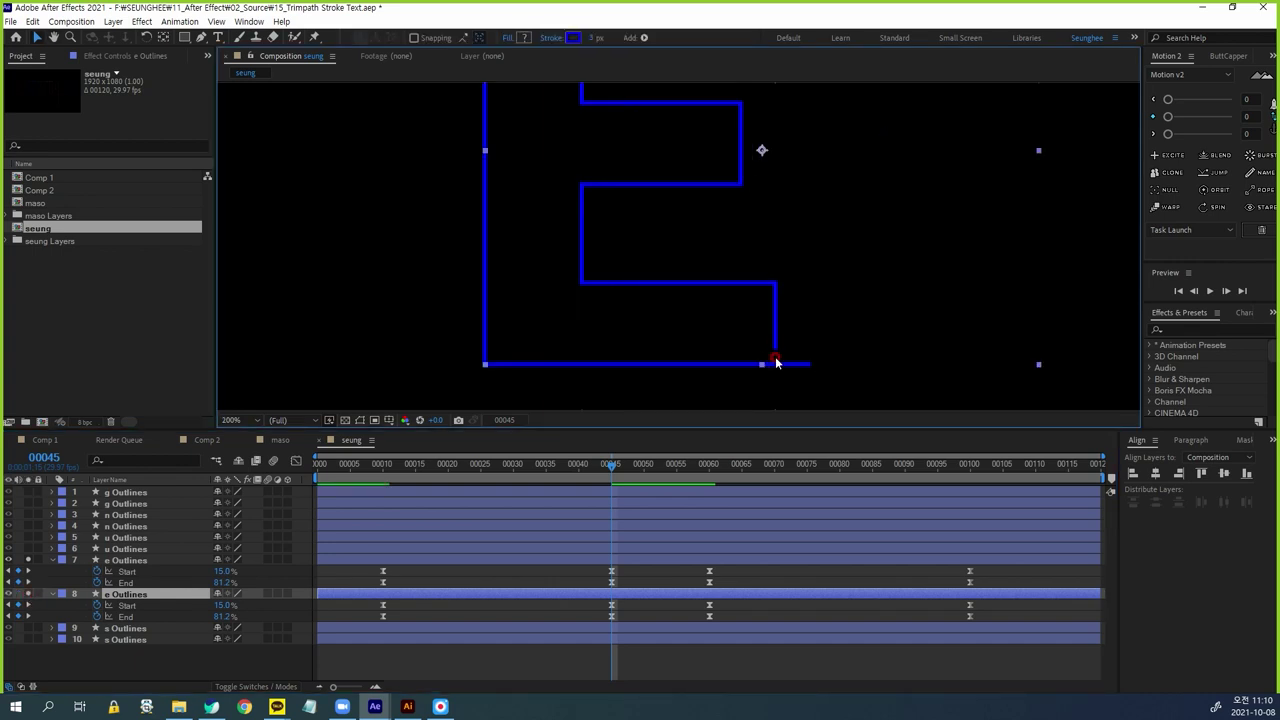
left_click(222, 617)
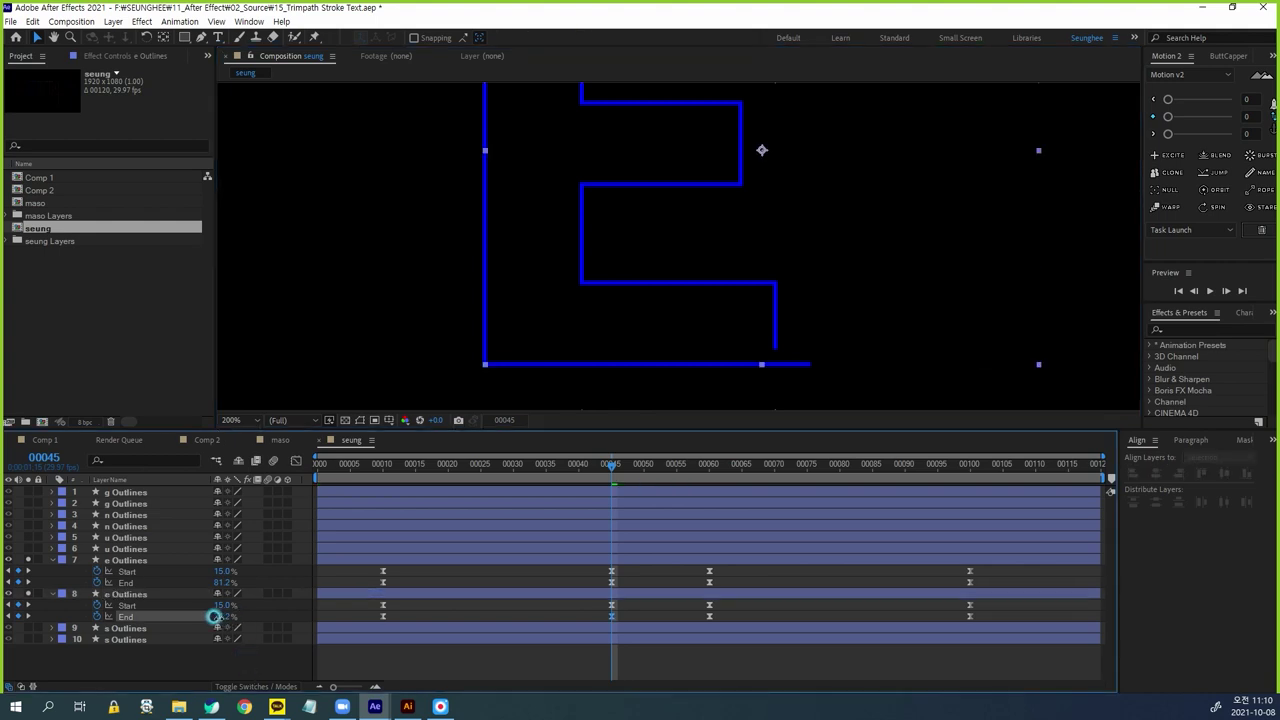
left_click_drag(814, 197, 705, 476)
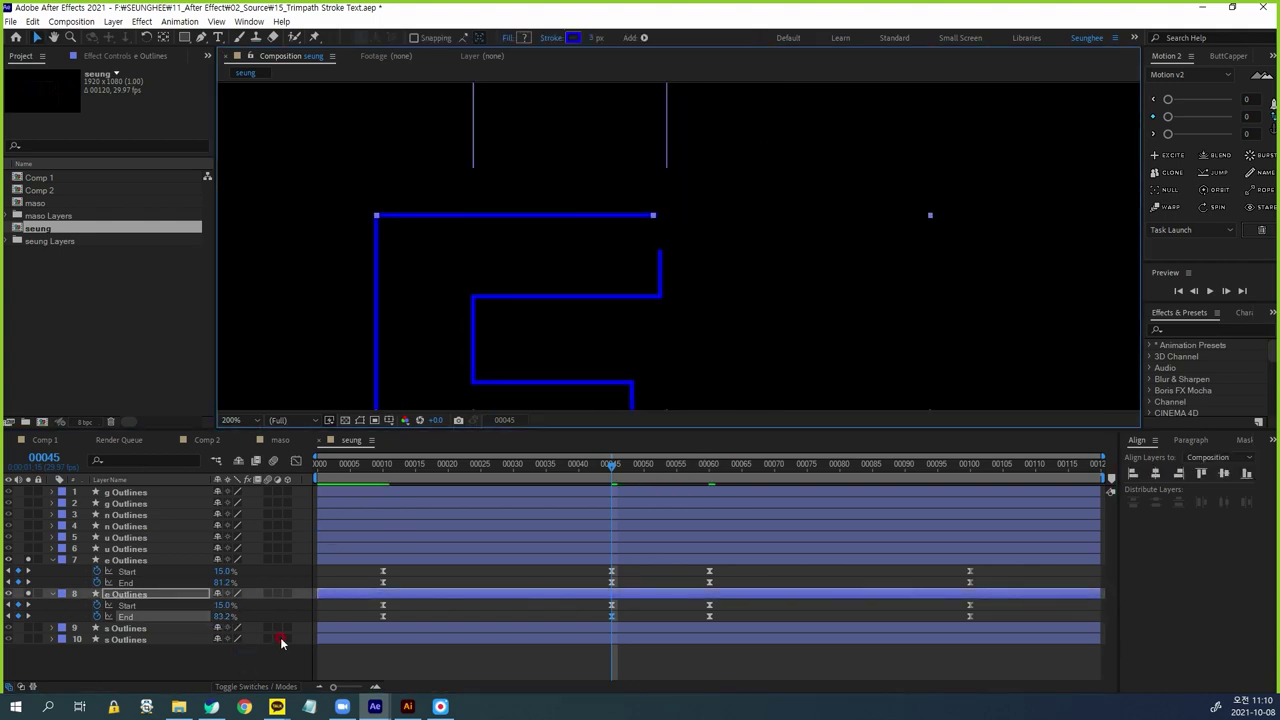
mouse_move(221, 610)
left_mouse_down()
mouse_move(236, 620)
mouse_move(312, 607)
left_mouse_up()
left_click(231, 617)
type("8")
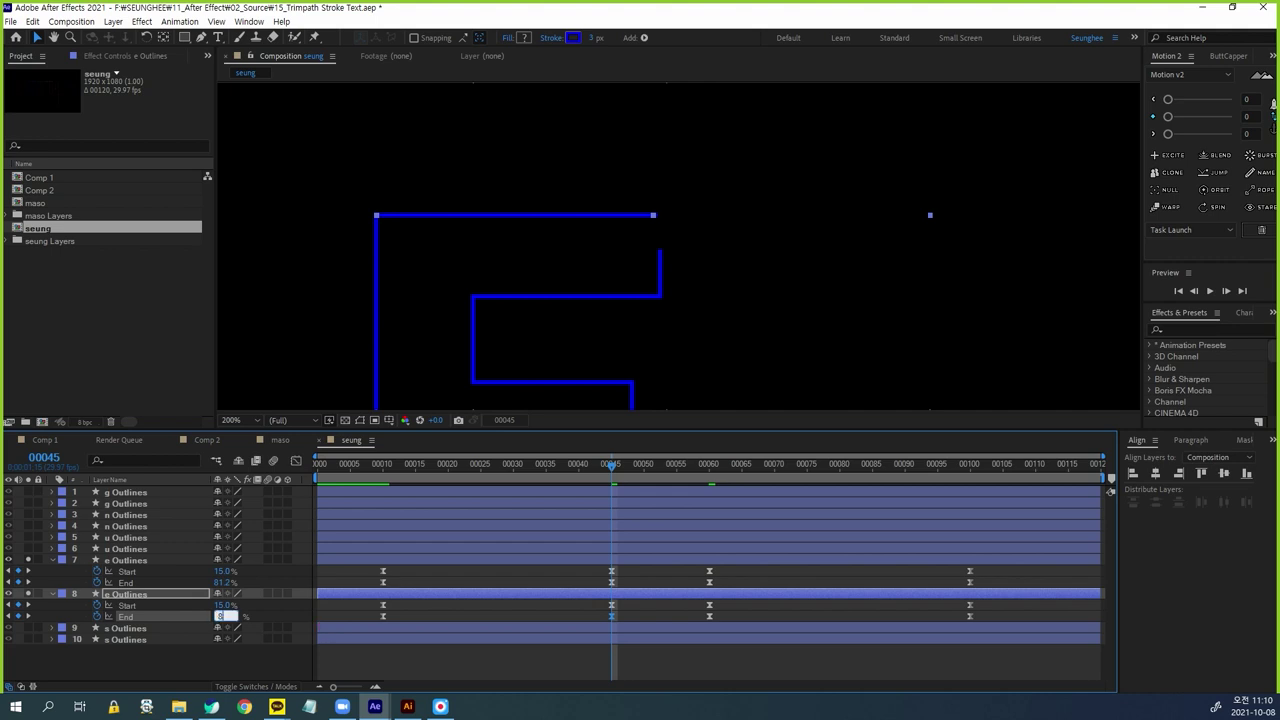
type("3")
key("Return")
Set layer 7's End to 73.2% and its Start to 12.7% at frame 45
key("period")
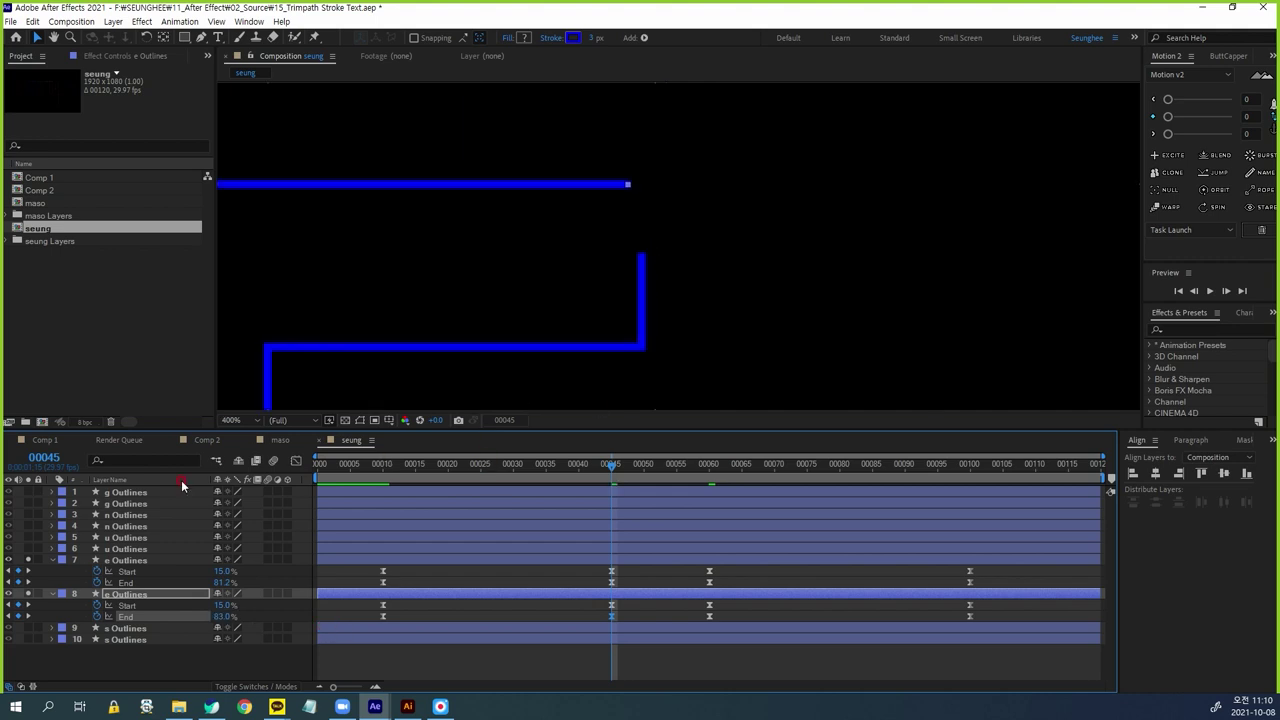
left_click(128, 584)
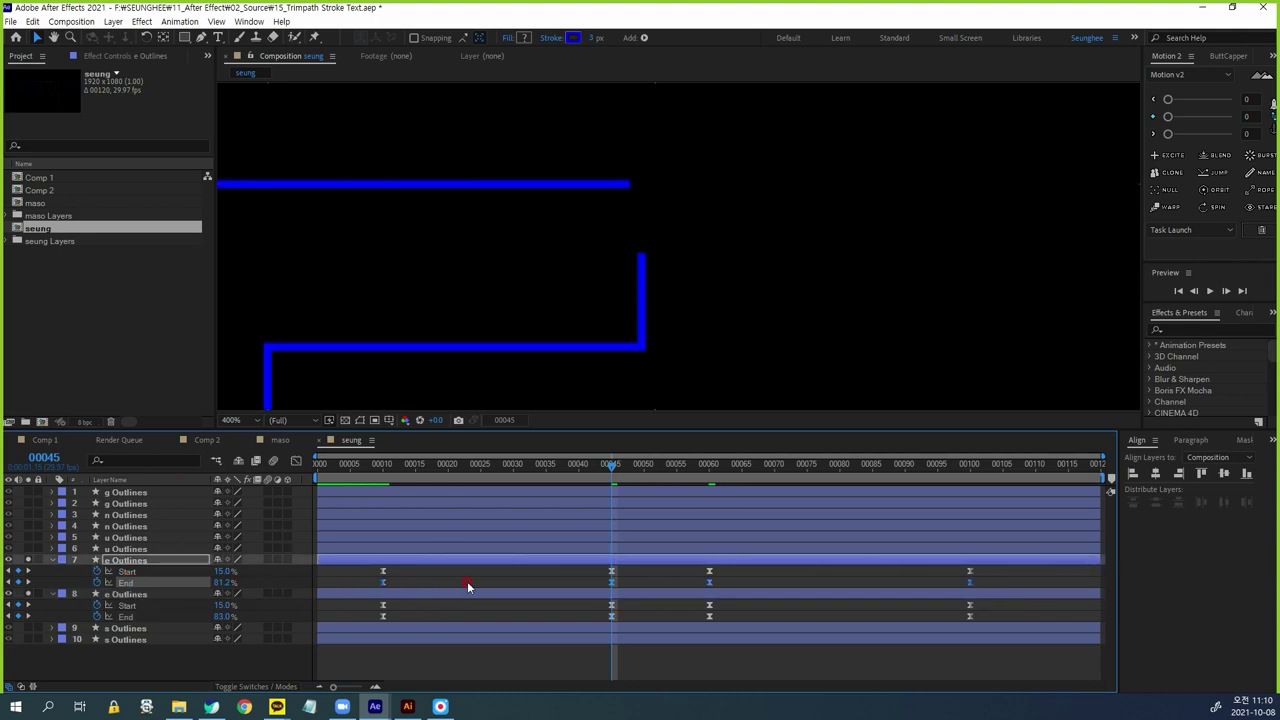
left_click(611, 583)
mouse_move(228, 593)
left_mouse_down()
mouse_move(211, 580)
mouse_move(220, 570)
left_mouse_up()
left_click(222, 571)
left_click(295, 622)
left_click(222, 571)
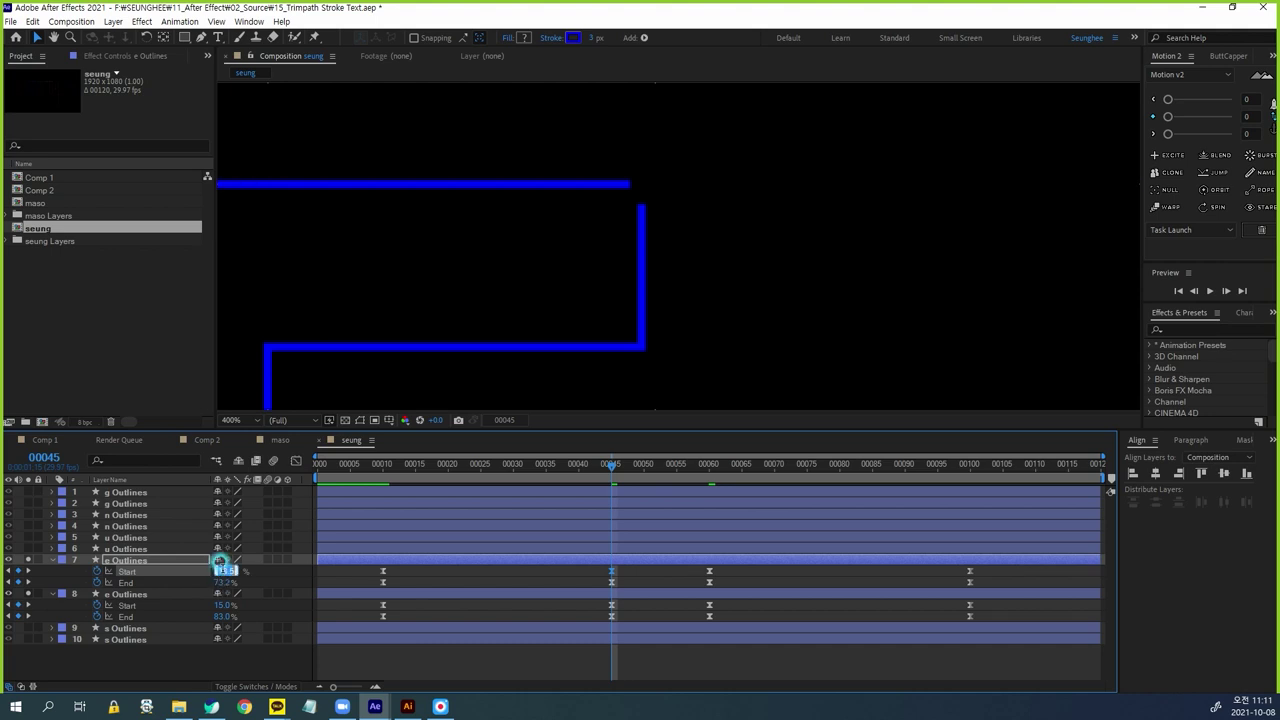
type("12.5")
key("Return")
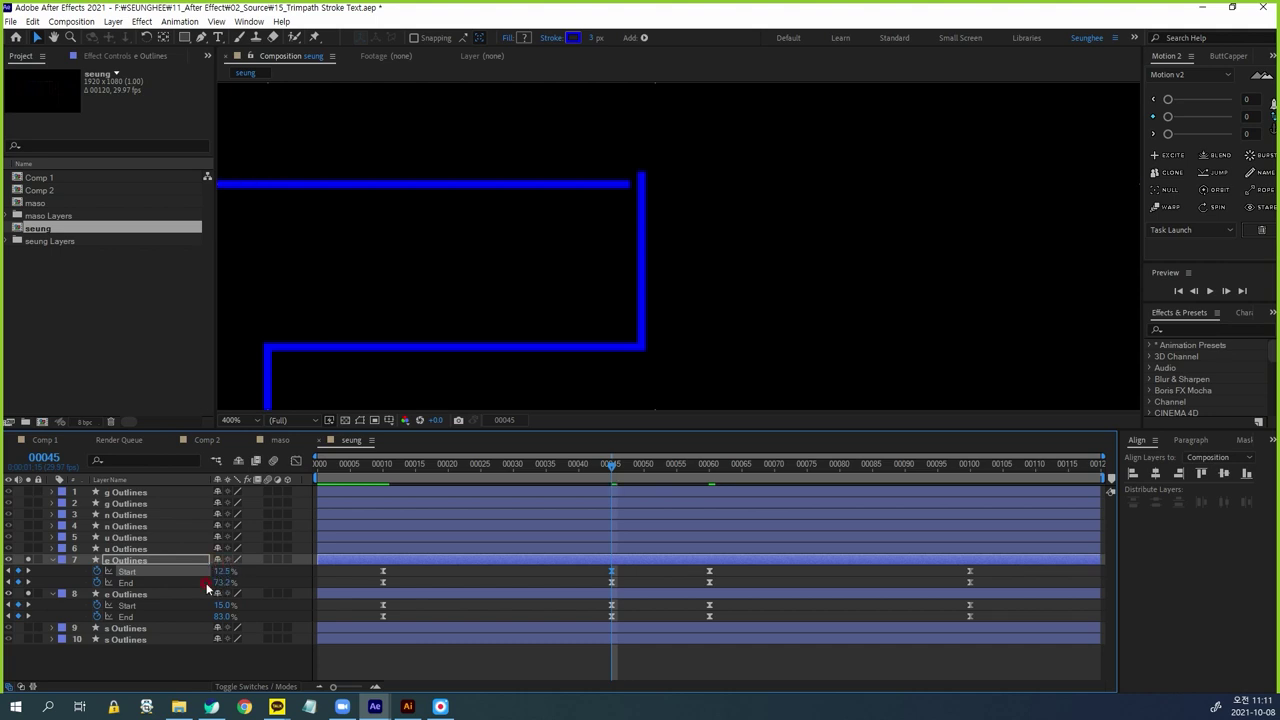
left_click(225, 571)
type("12.7")
key("Return")
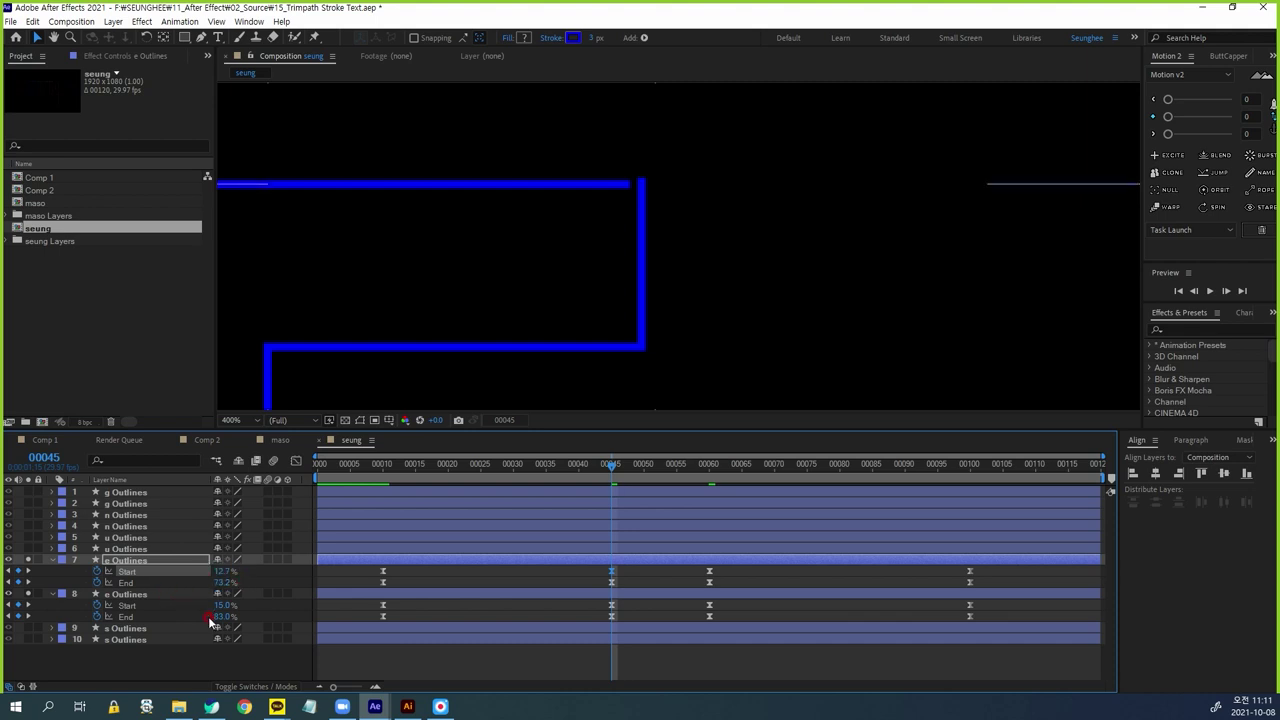
Set layer 8's End at frame 45 to 83.5%, and try 73.3% for layer 7's End before undoing it
left_click(224, 616)
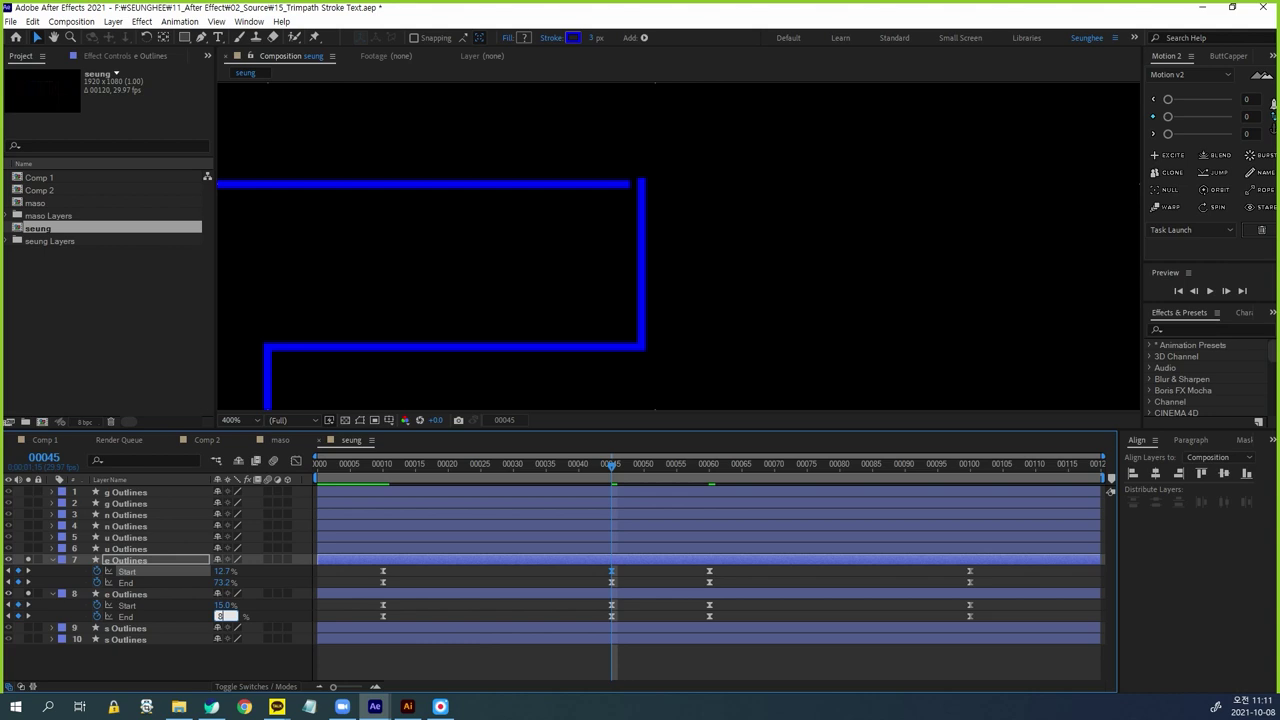
key("Return")
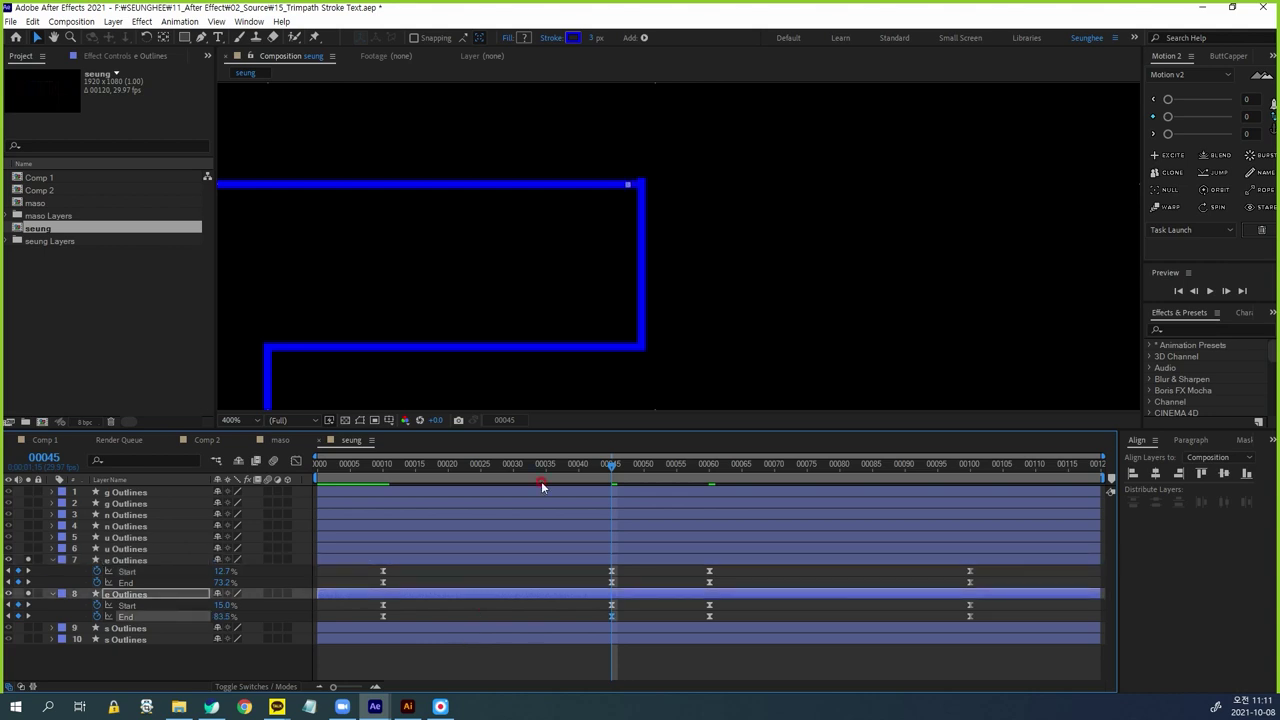
left_click(224, 583)
key("Return")
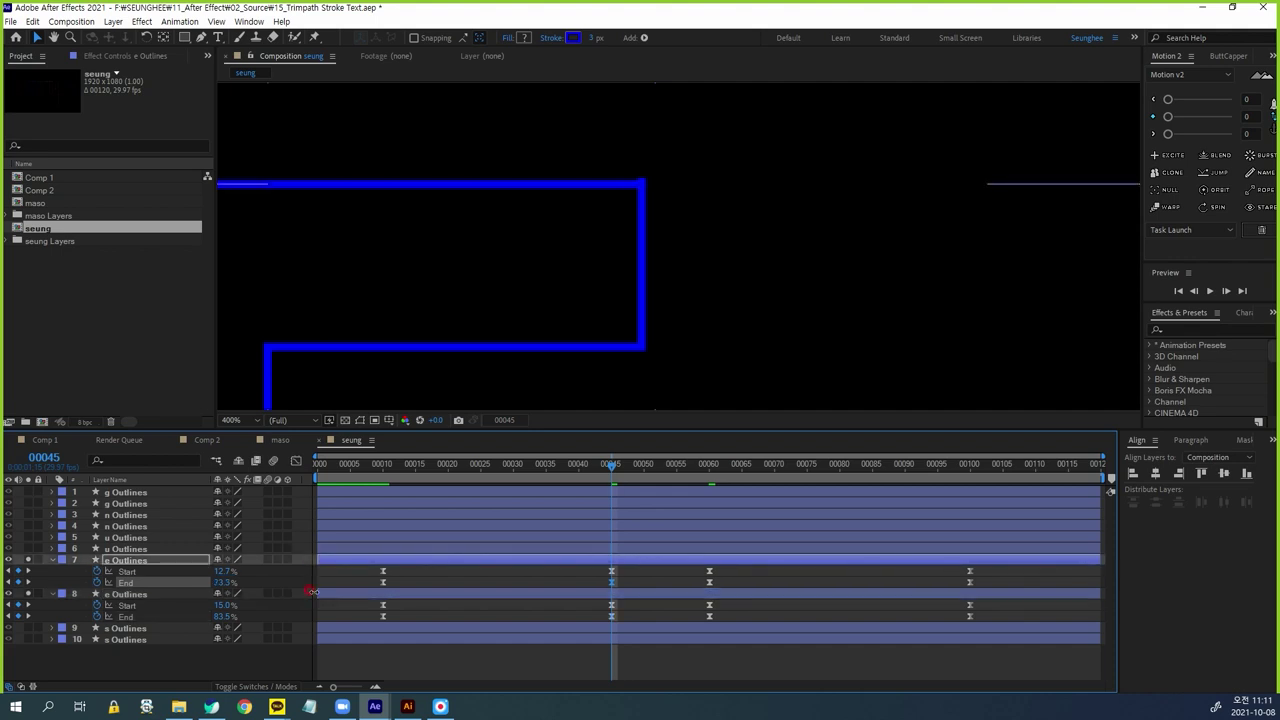
key("ctrl+z")
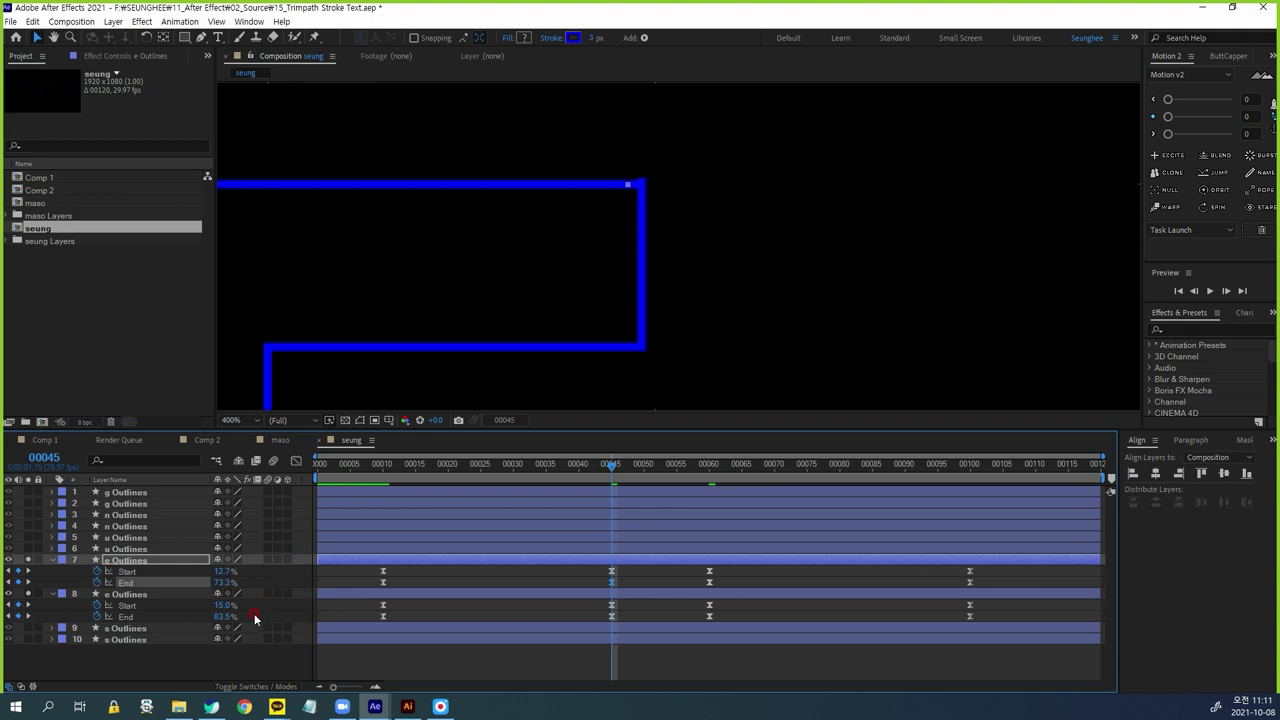
Set layer 7's Start at frame 45 to 13% and scrub between frames 45 and 60 to check the motion
left_click(222, 571)
type("13")
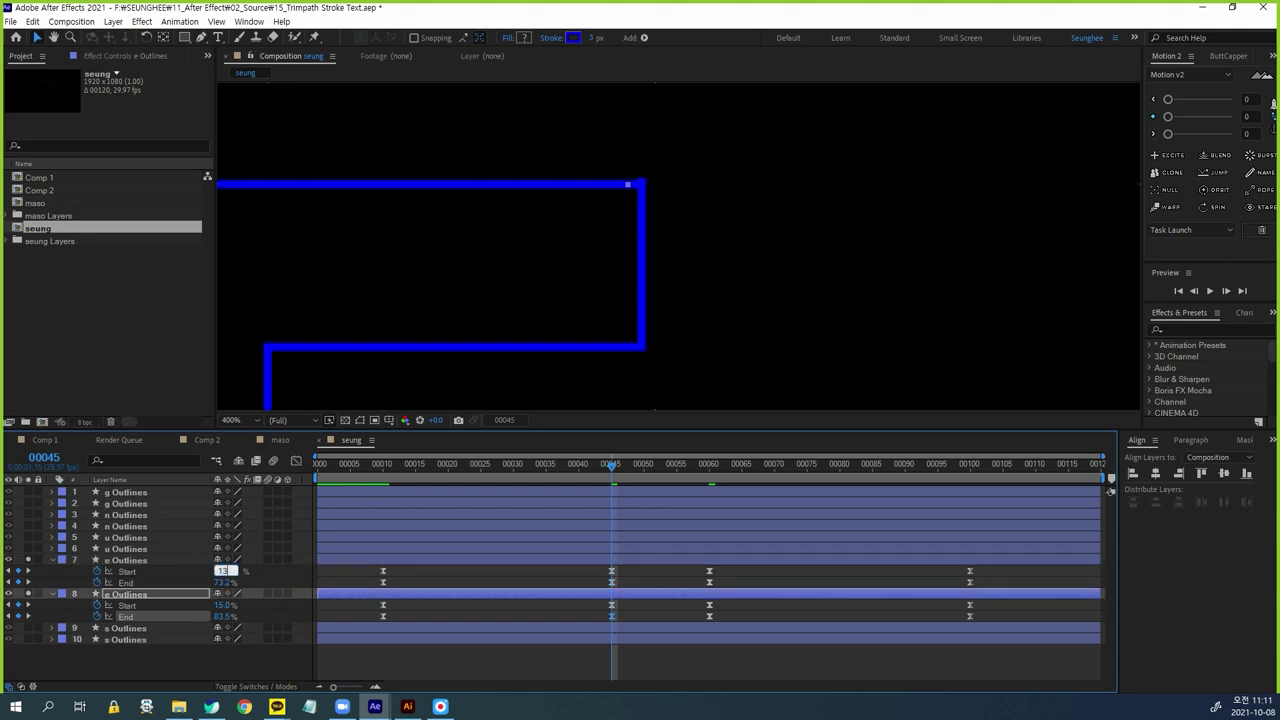
left_click(294, 595)
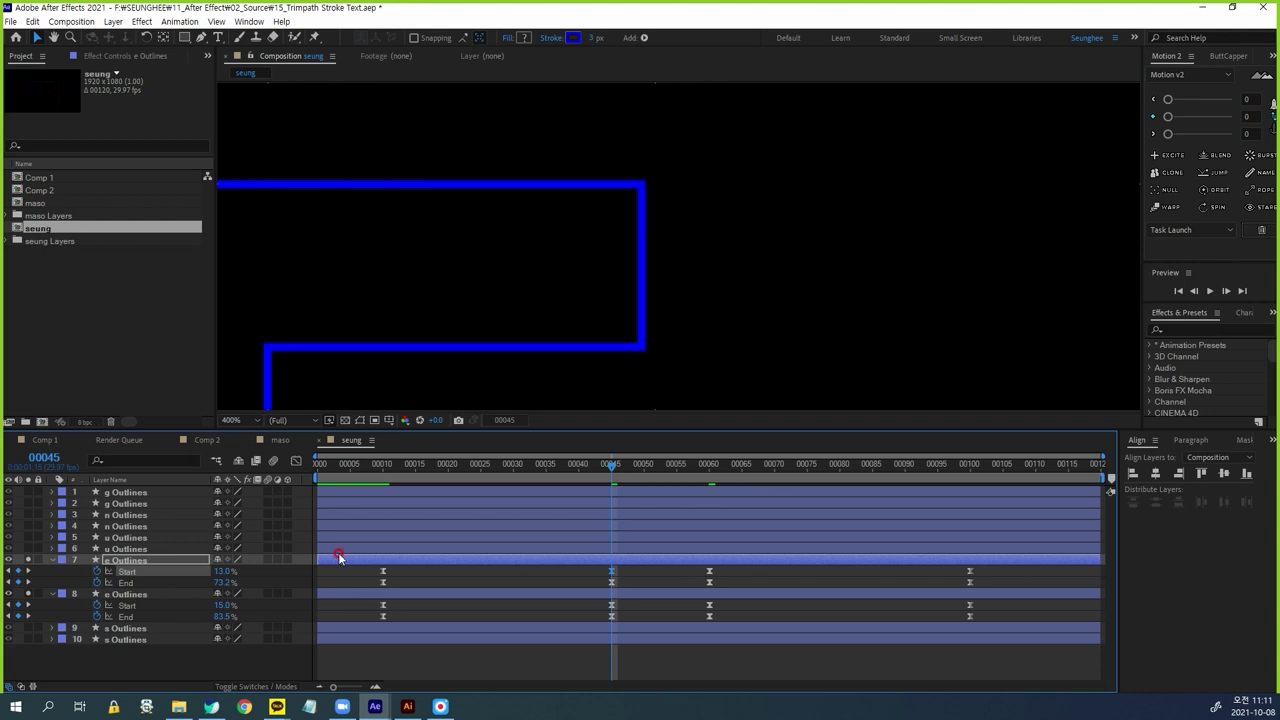
left_click(617, 584)
left_click_drag(623, 568, 607, 588)
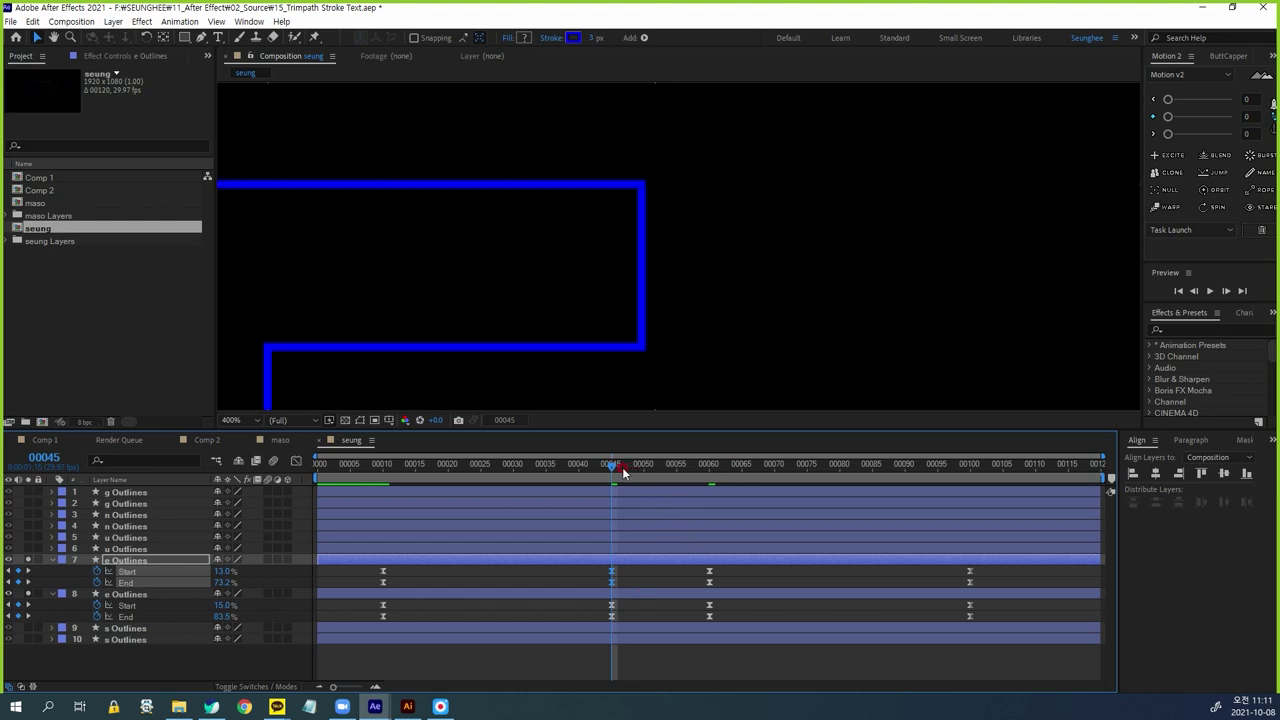
left_click(698, 486)
left_click_drag(698, 486, 610, 497)
Select all of layer 8's Start keyframes and lower the value at frame 45 to 12% while checking the E's lower edge
left_click(740, 305)
scroll(609, 318, "down", 2)
left_click_drag(629, 269, 643, 109)
scroll(678, 277, "up", 2)
left_click_drag(686, 273, 651, 257)
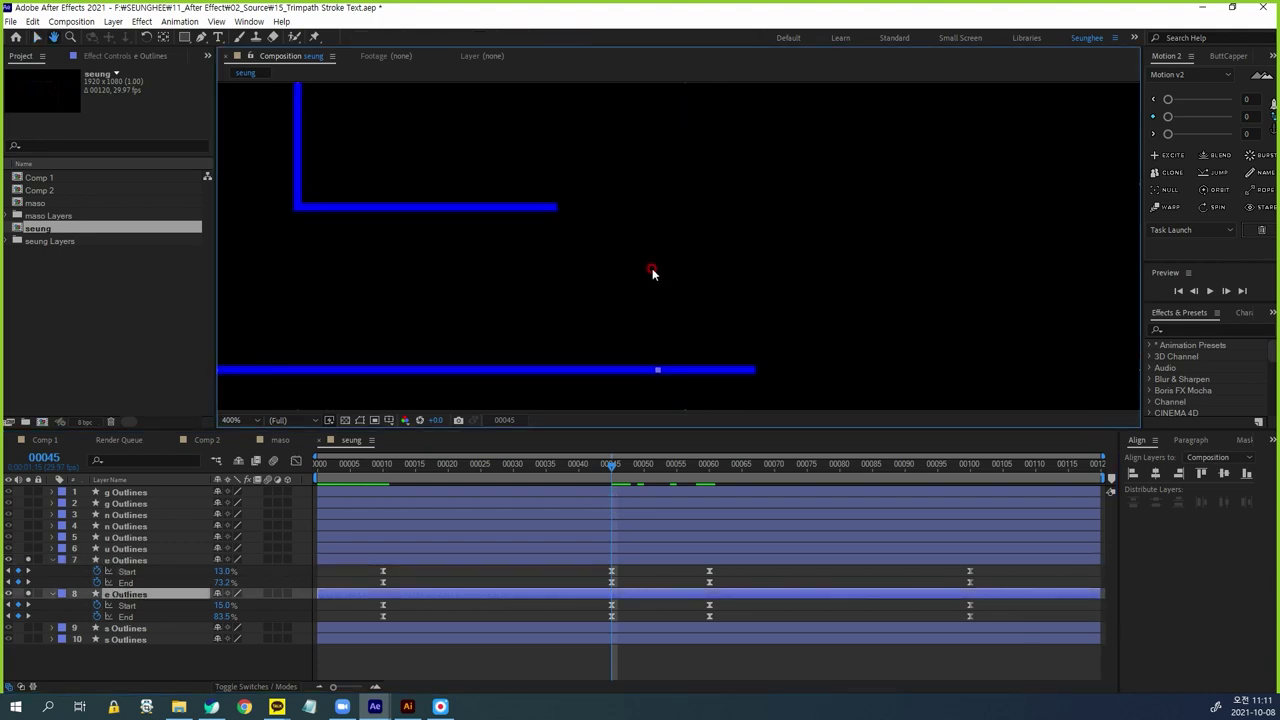
left_click(626, 674)
left_click(125, 606)
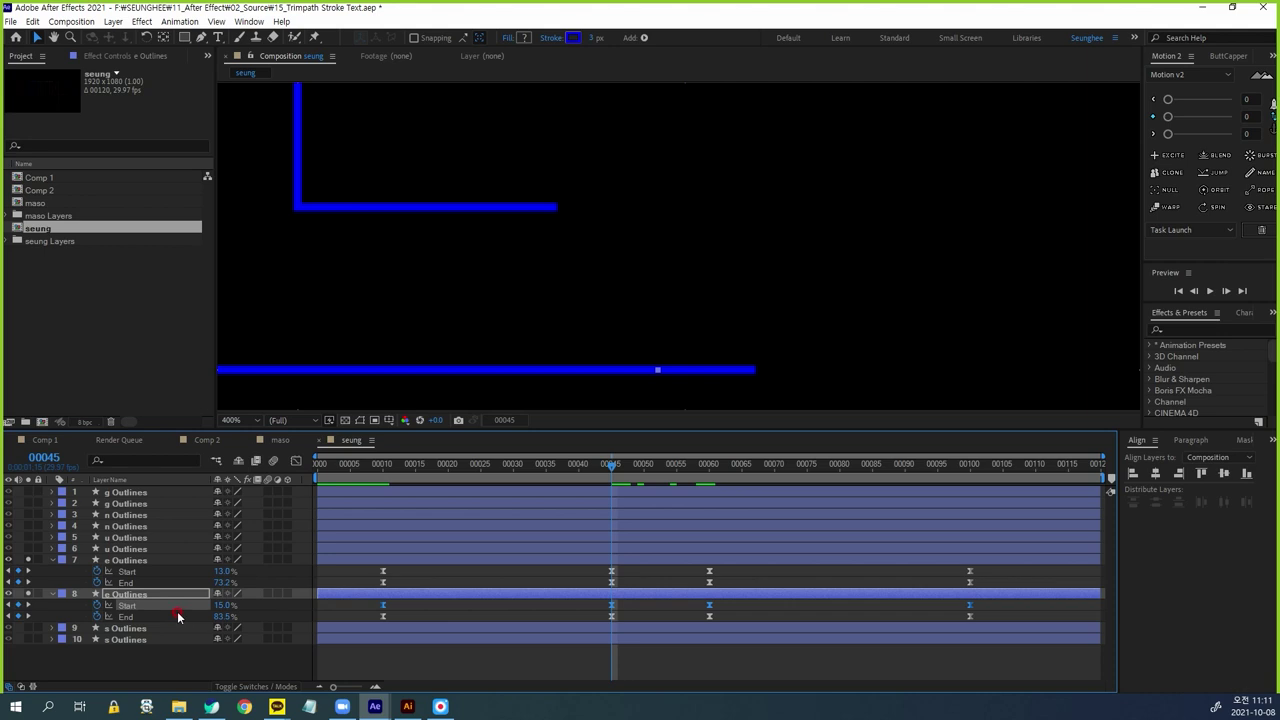
mouse_move(220, 606)
left_mouse_down()
mouse_move(232, 606)
mouse_move(214, 606)
left_mouse_up()
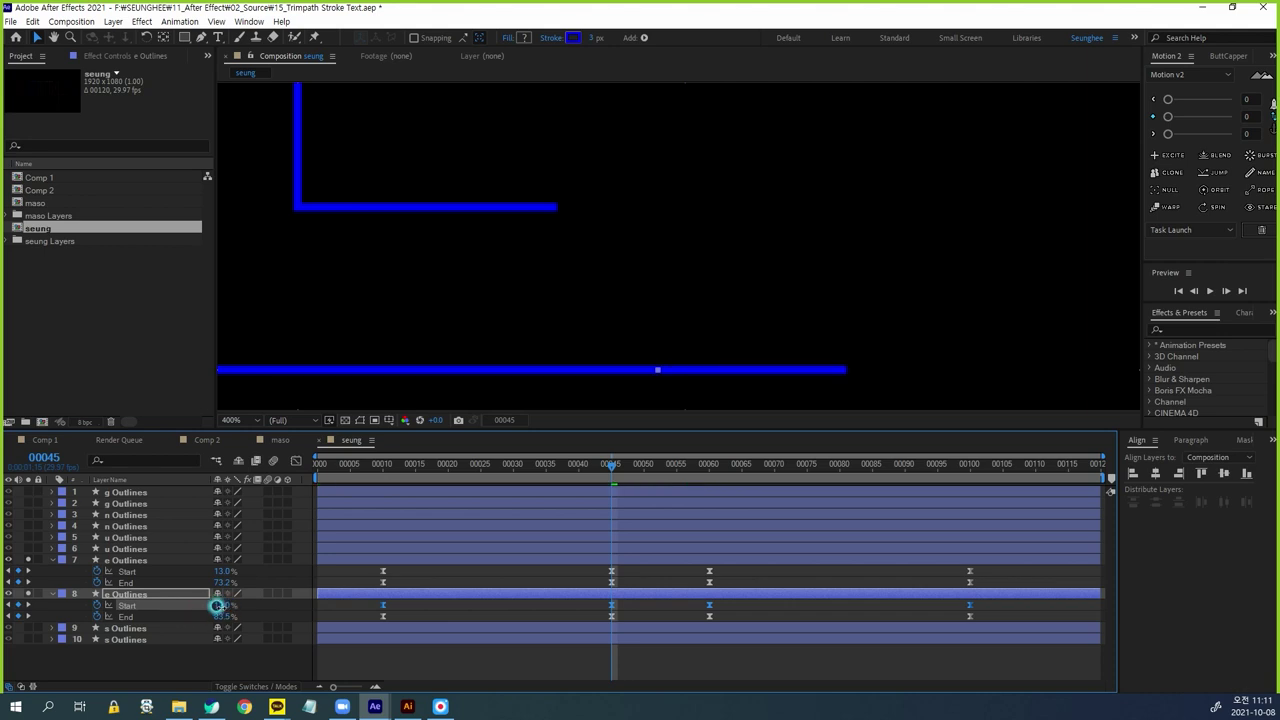
Set layer 7's End keyframe at frame 45 to 82% so the inner stroke meets the E's bottom line
left_click(128, 583)
mouse_move(224, 582)
left_mouse_down()
mouse_move(209, 583)
mouse_move(240, 581)
left_mouse_up()
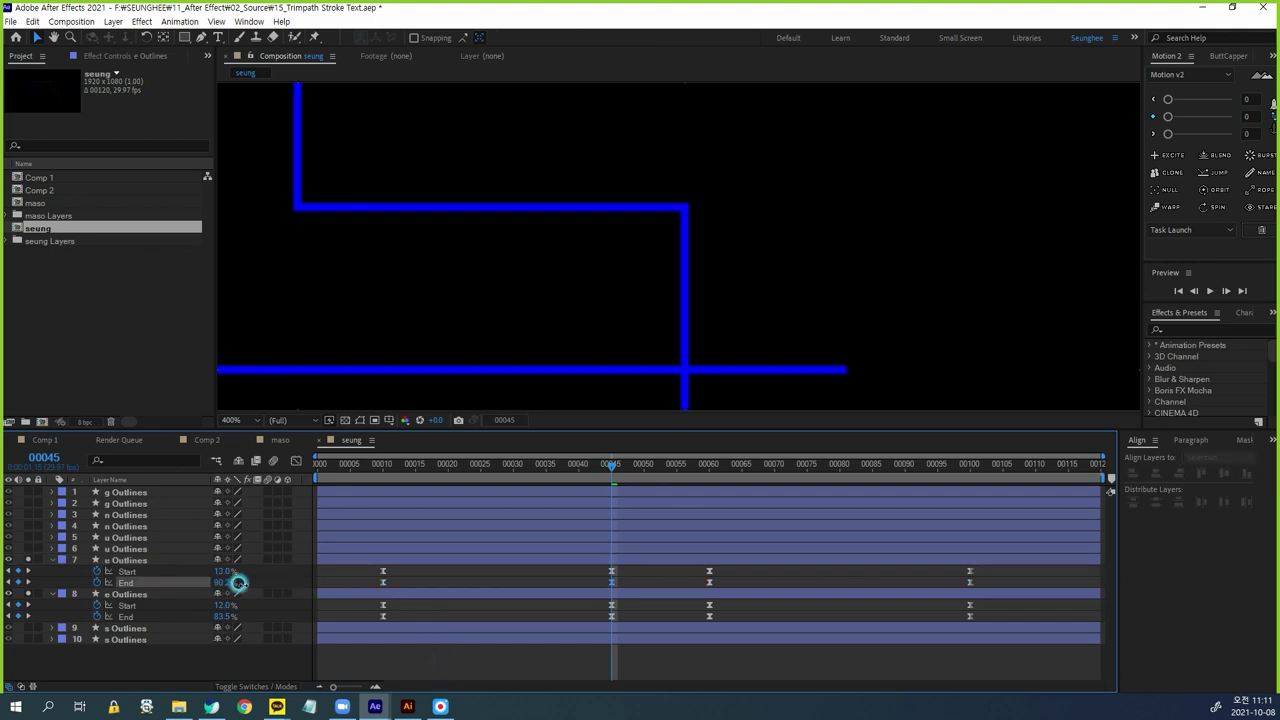
scroll(733, 317, "down", 4)
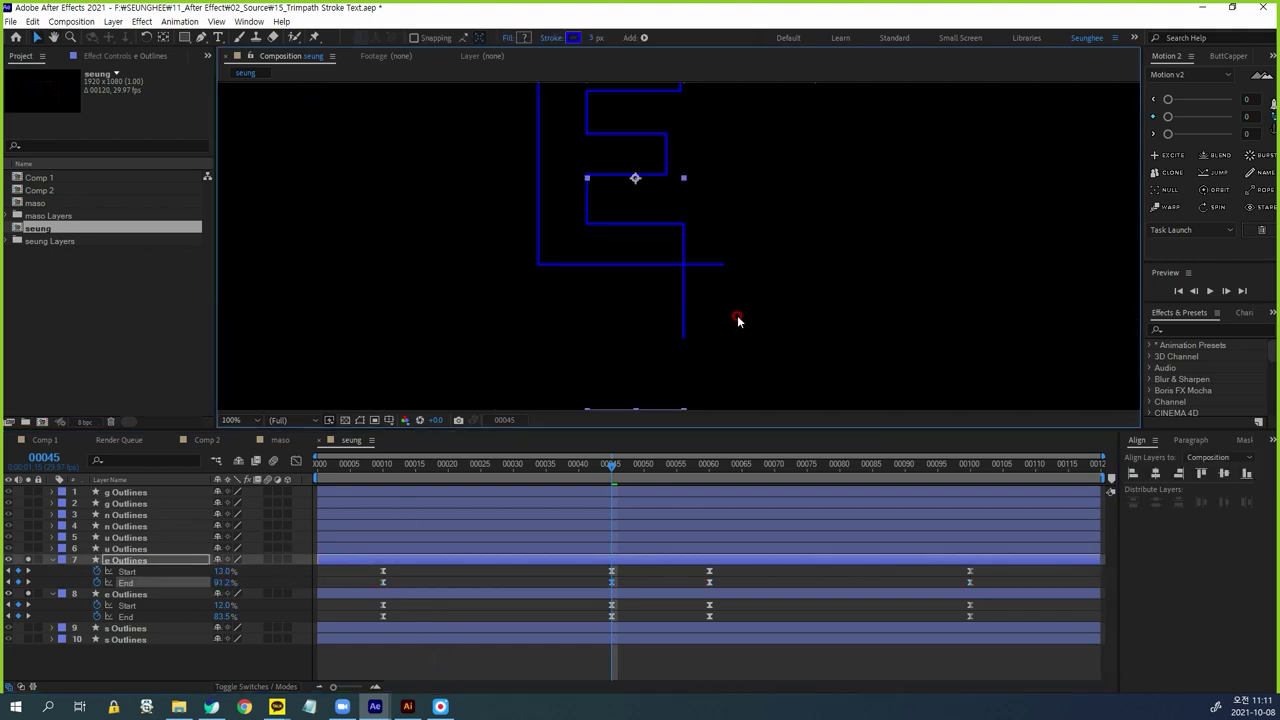
left_click(221, 583)
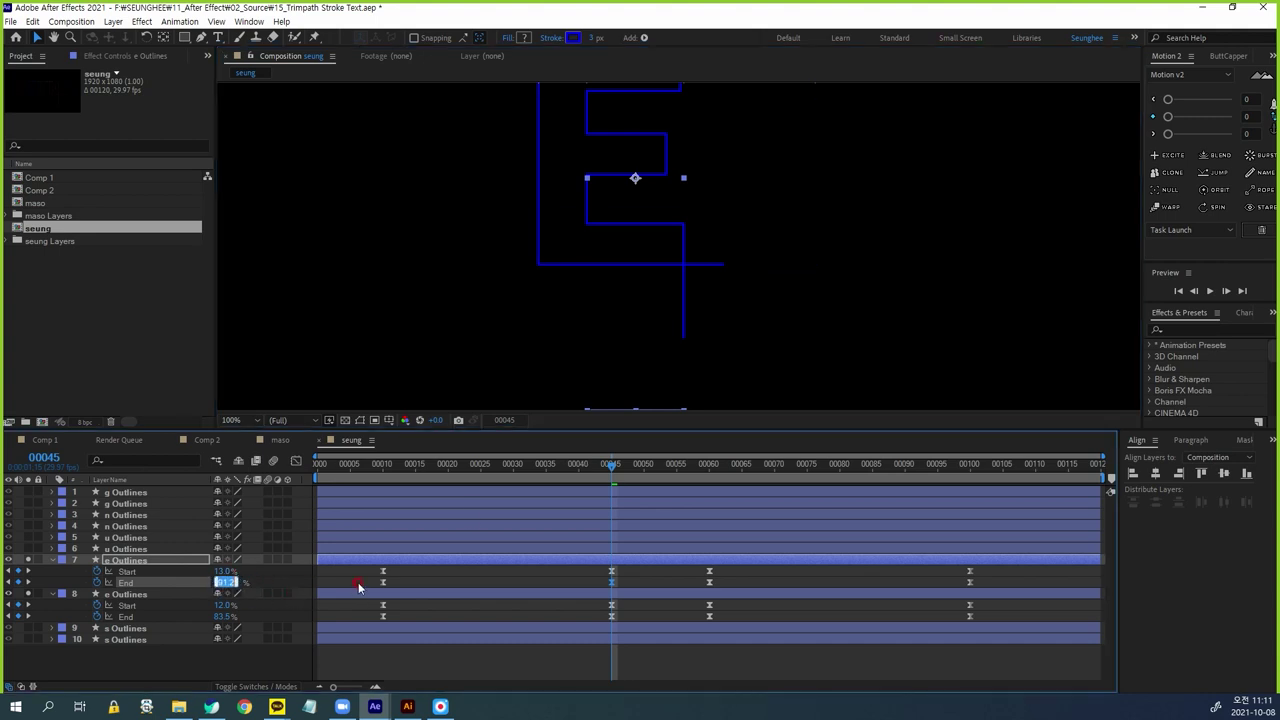
type("82")
left_click(360, 590)
Try Start values of 11%, 15% and 14% for layer 8 at frame 45
scroll(689, 254, "up", 4)
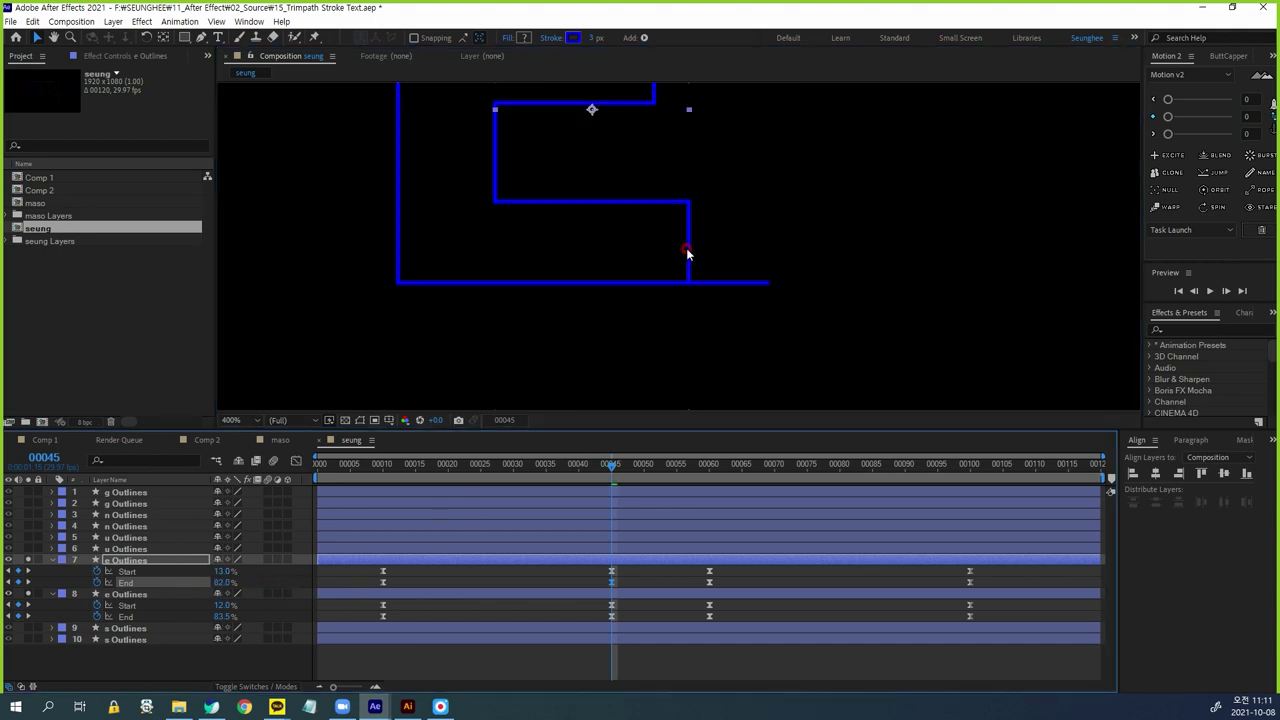
left_click(131, 597)
left_click(264, 662)
left_click(221, 605)
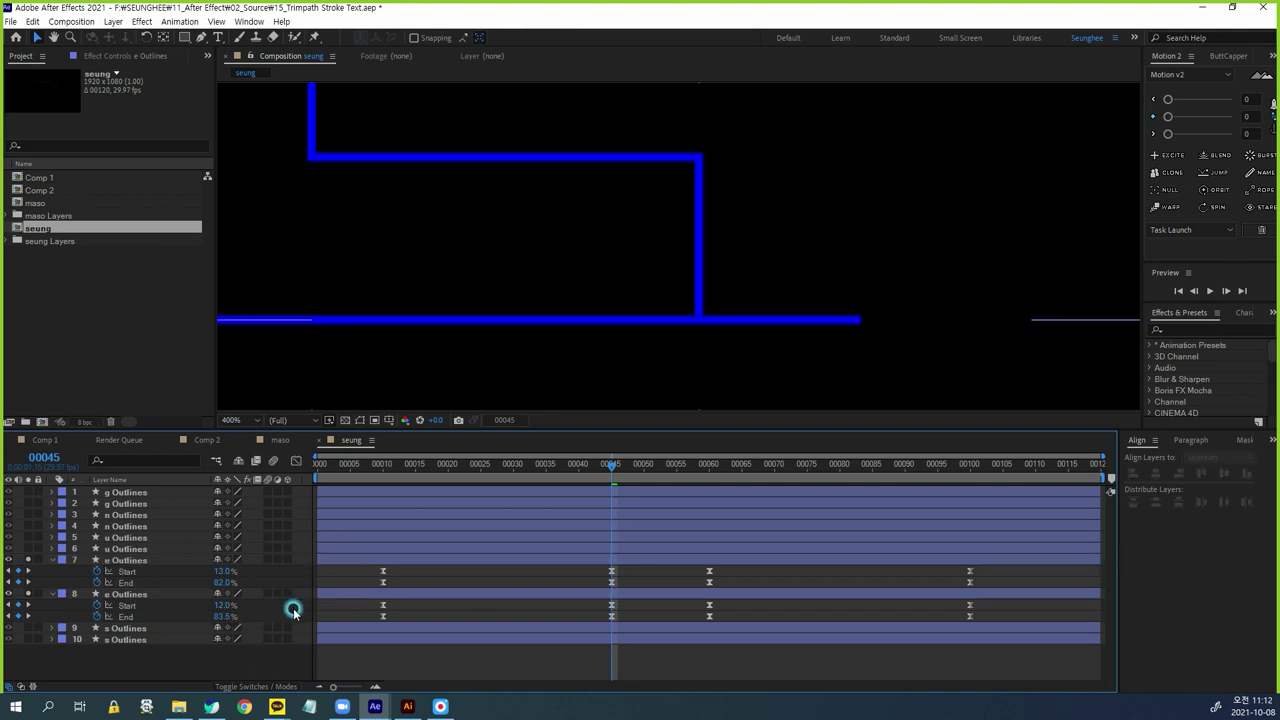
type("11")
key("Return")
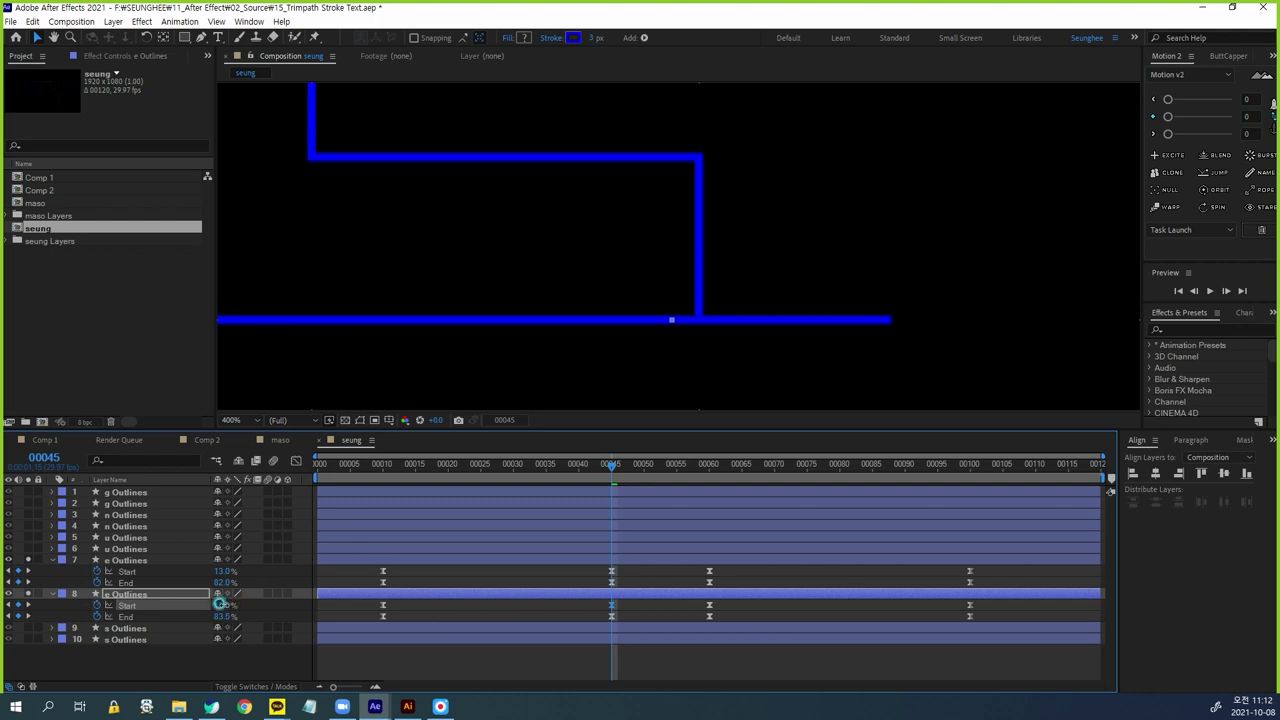
left_click_drag(220, 605, 227, 607)
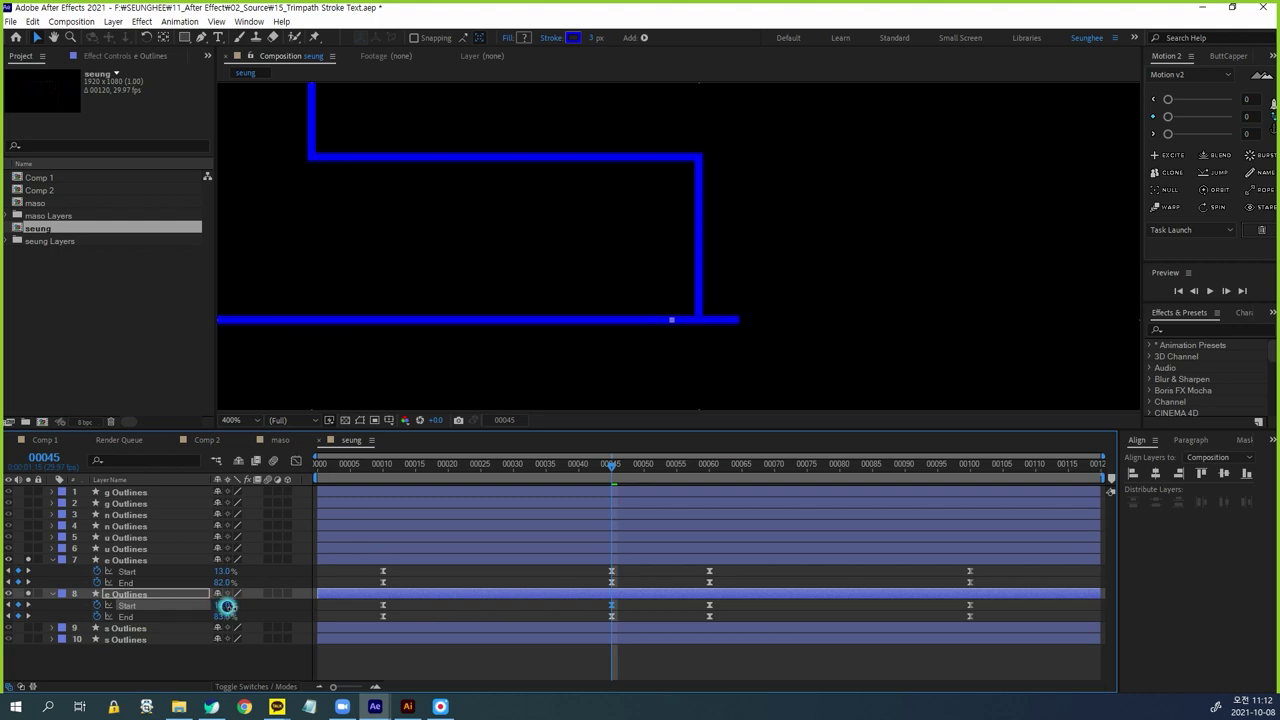
type("15")
left_click(257, 622)
type("14")
key("Return")
Set layer 8's Start keyframe at frame 45 to 17.2% so the bottom line ends at the E's corner
left_click(220, 605)
mouse_move(222, 607)
left_mouse_down()
mouse_move(211, 603)
mouse_move(226, 610)
left_mouse_up()
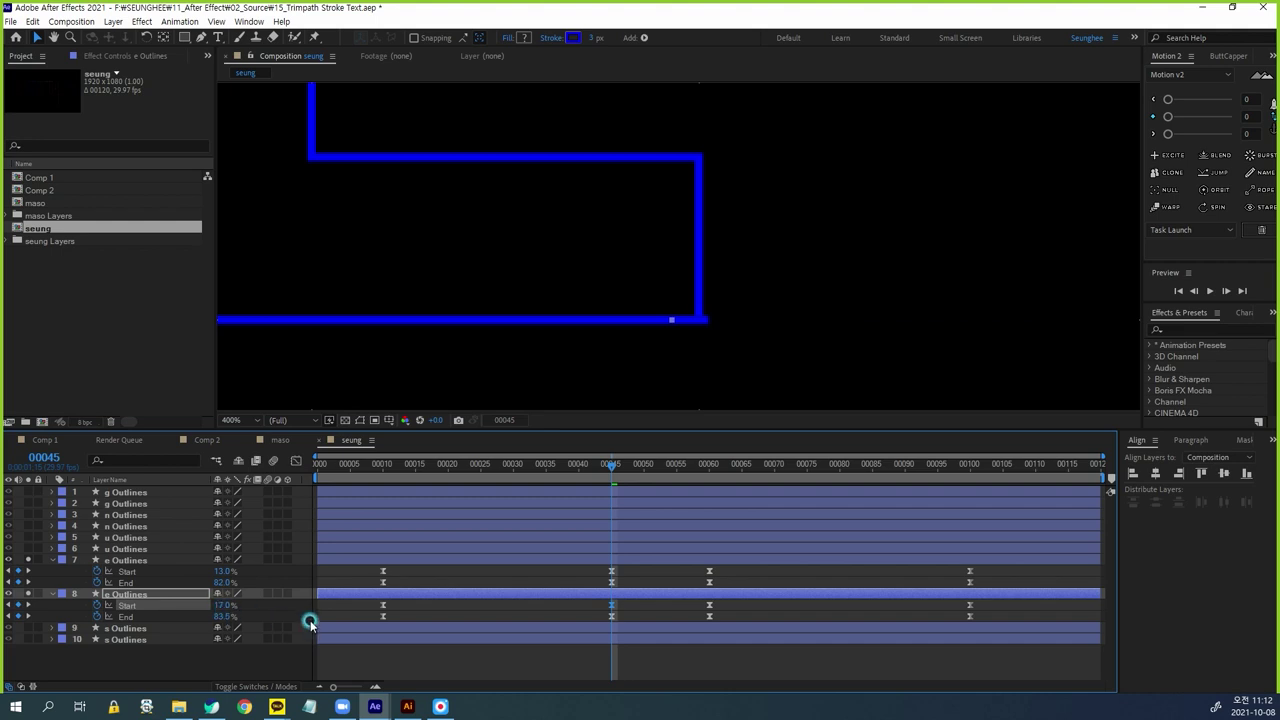
left_click(223, 606)
key("Return")
left_click(577, 643)
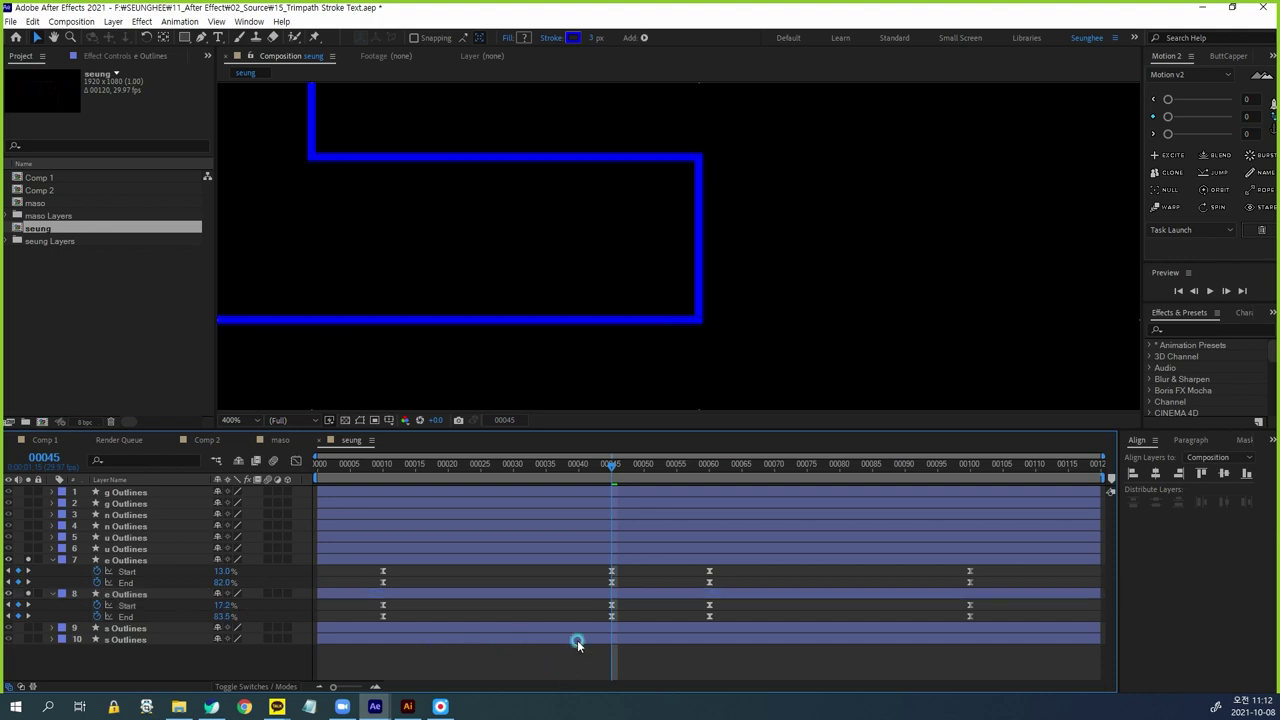
Try to copy layer 8's Start and End keyframes from frame 45 to frame 60
left_click_drag(611, 471, 710, 495)
left_click(611, 606)
left_click(678, 622)
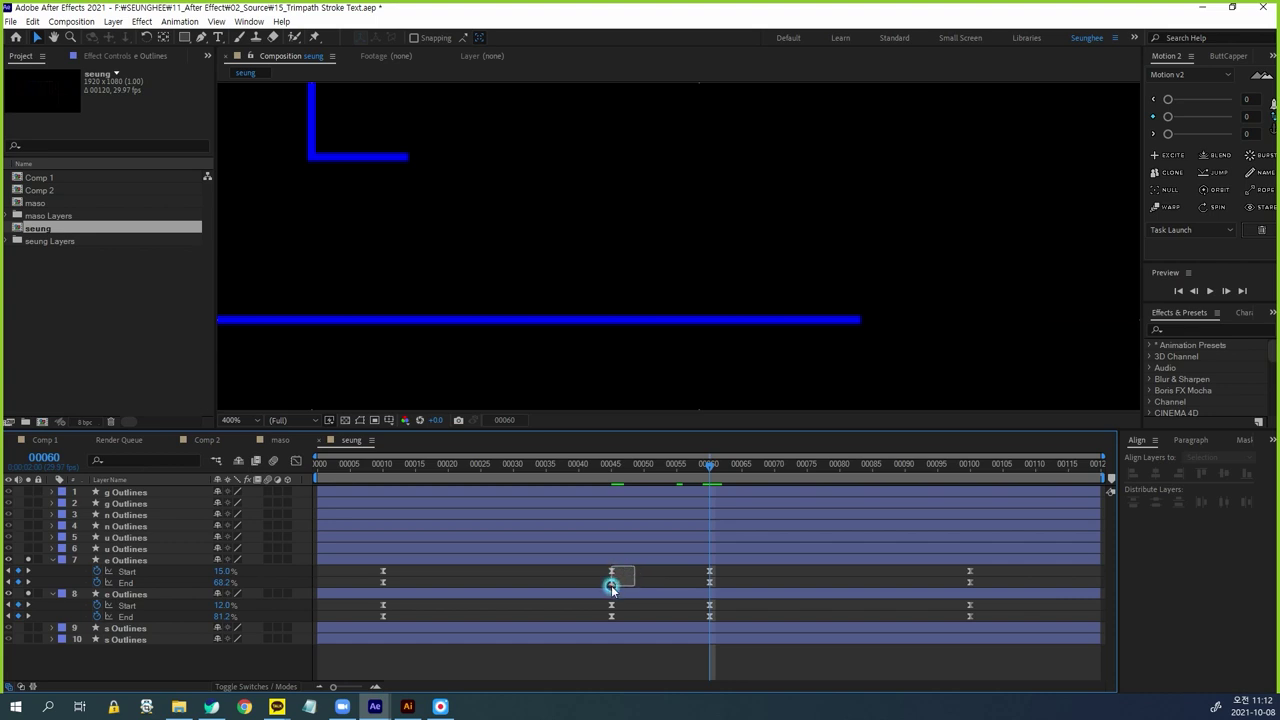
left_click_drag(621, 600, 604, 624)
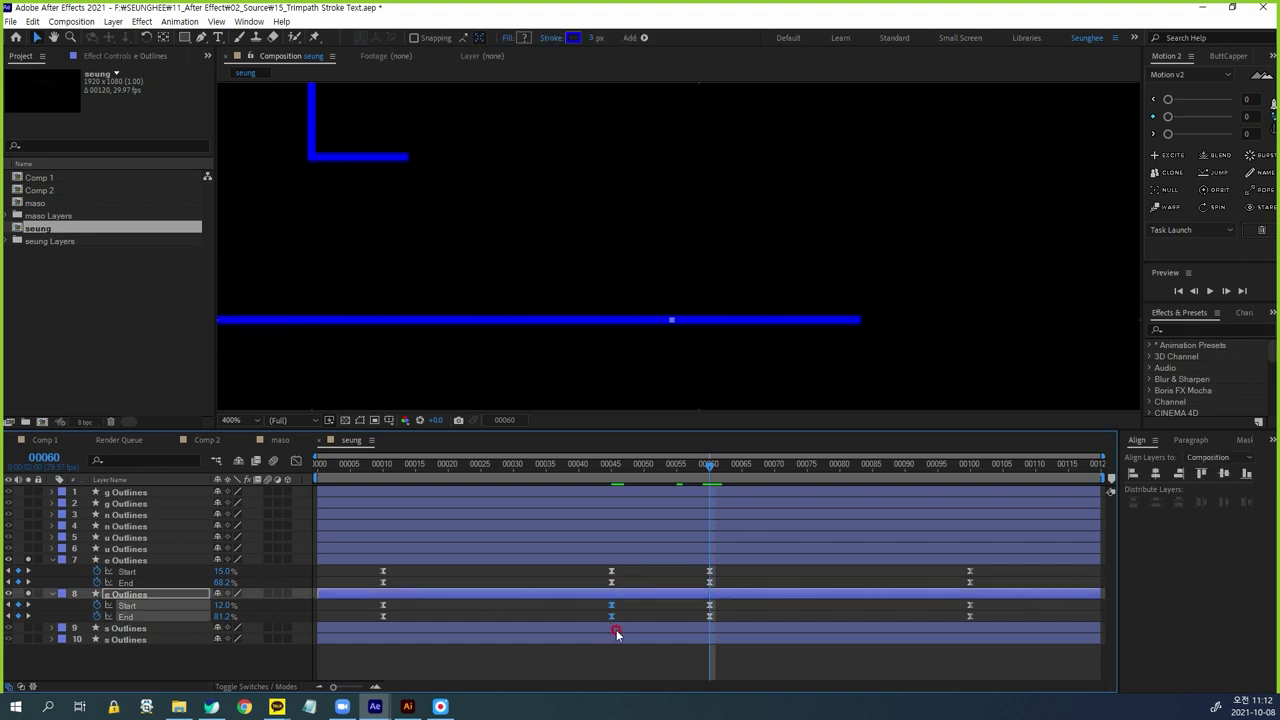
left_click(685, 656)
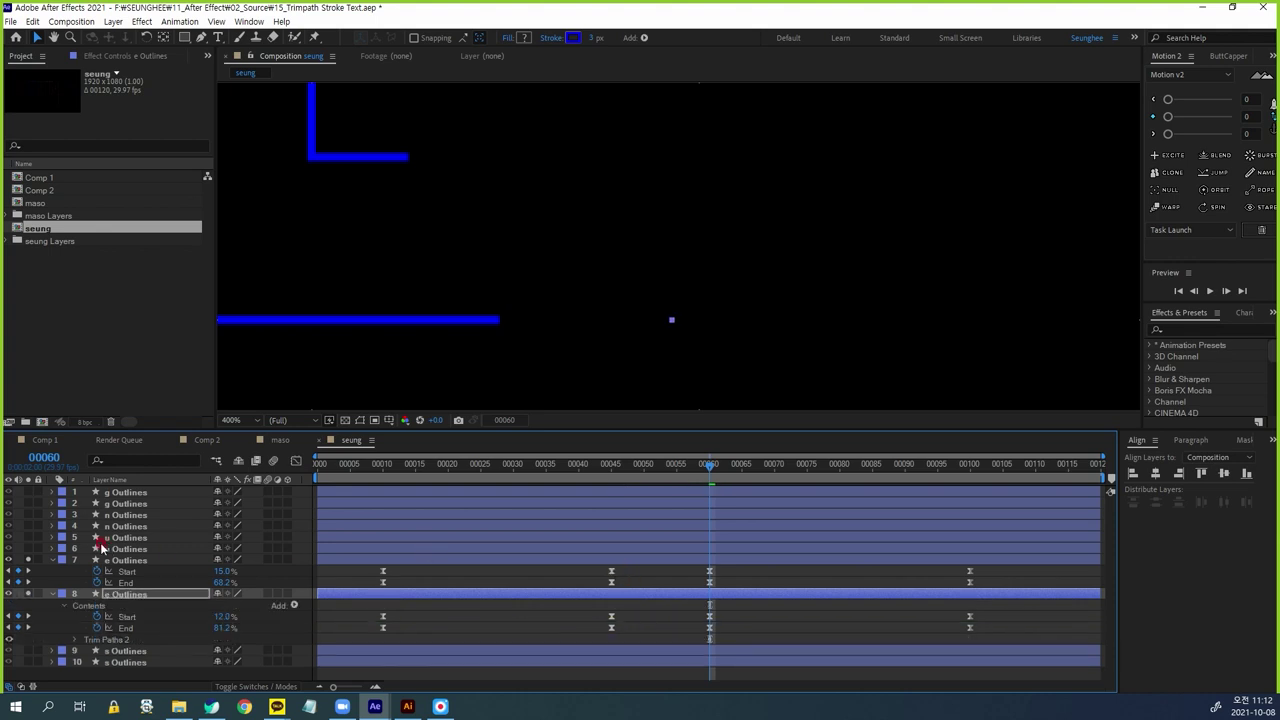
Try copying layer 7's Start and End keyframes from frame 45 to frame 60, checking frame 10
left_click(130, 560)
mouse_move(630, 568)
left_mouse_down()
mouse_move(604, 588)
mouse_move(620, 585)
left_mouse_up()
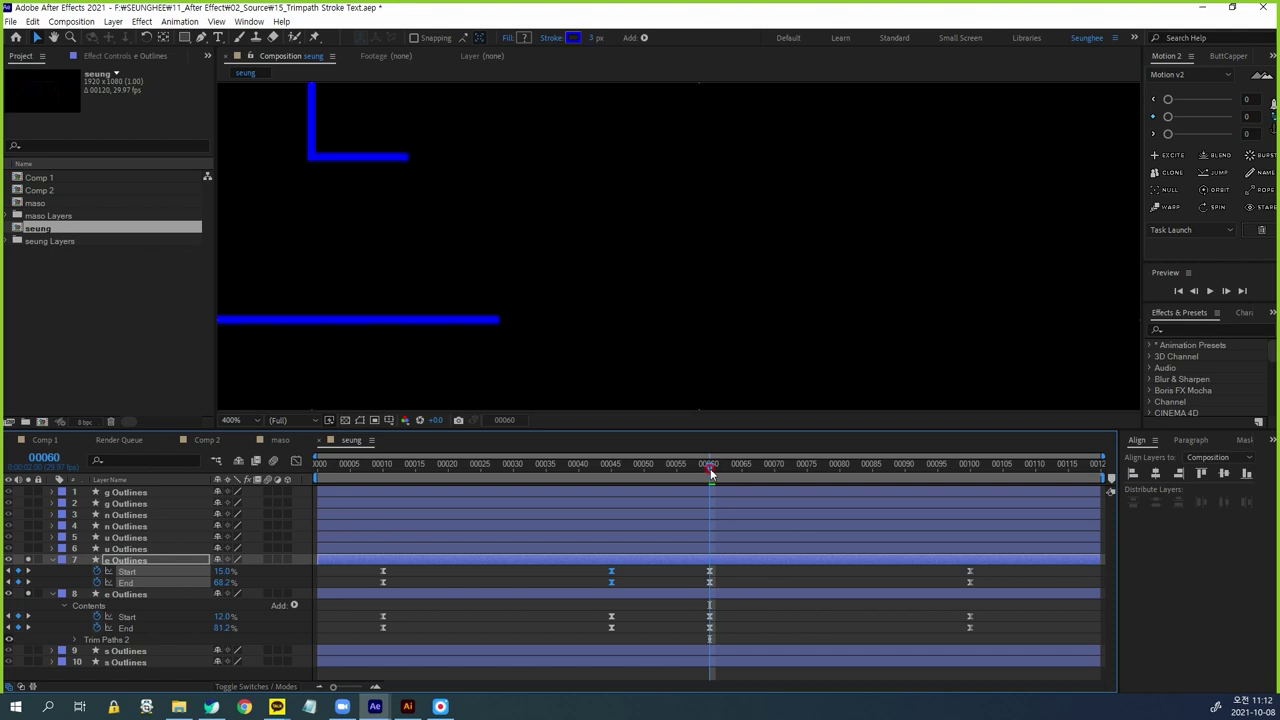
left_click(580, 561)
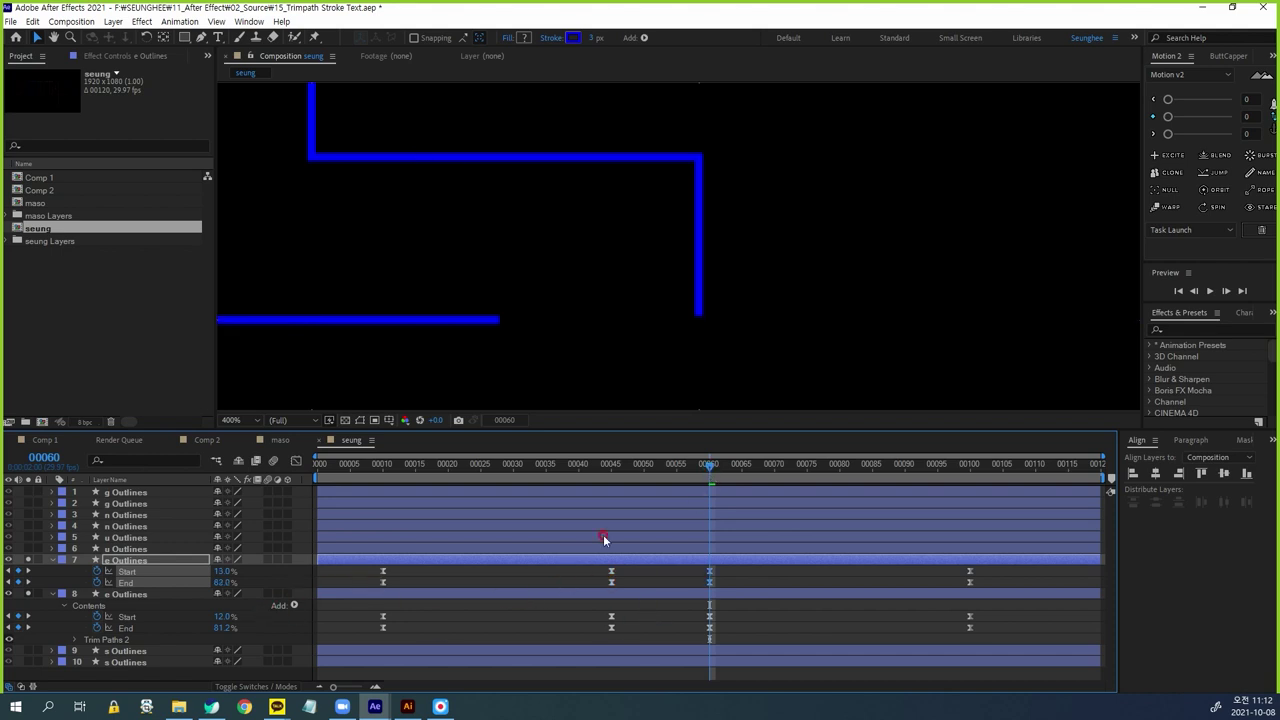
mouse_move(705, 443)
left_mouse_down()
mouse_move(710, 466)
mouse_move(385, 517)
left_mouse_up()
left_click(466, 571)
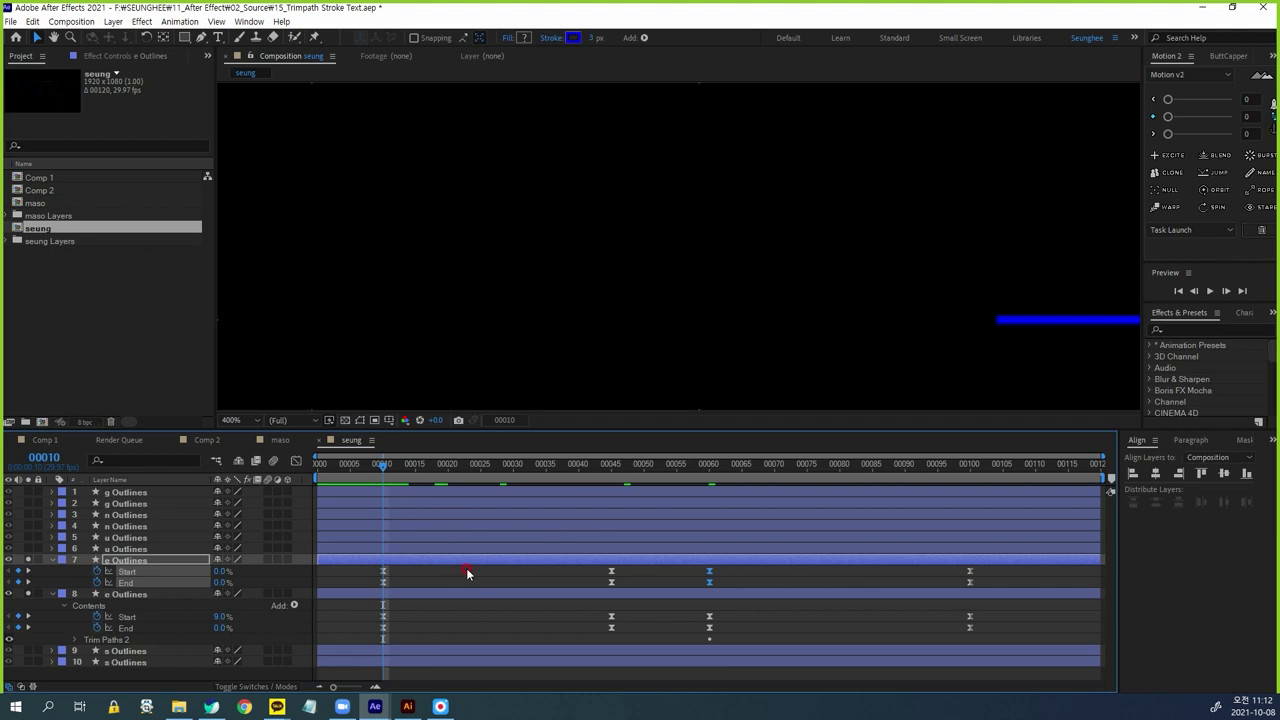
Try resetting layer 8's Start keyframe at frame 10 to 0% and check the E at frame 45
left_click(417, 586)
left_click(255, 606)
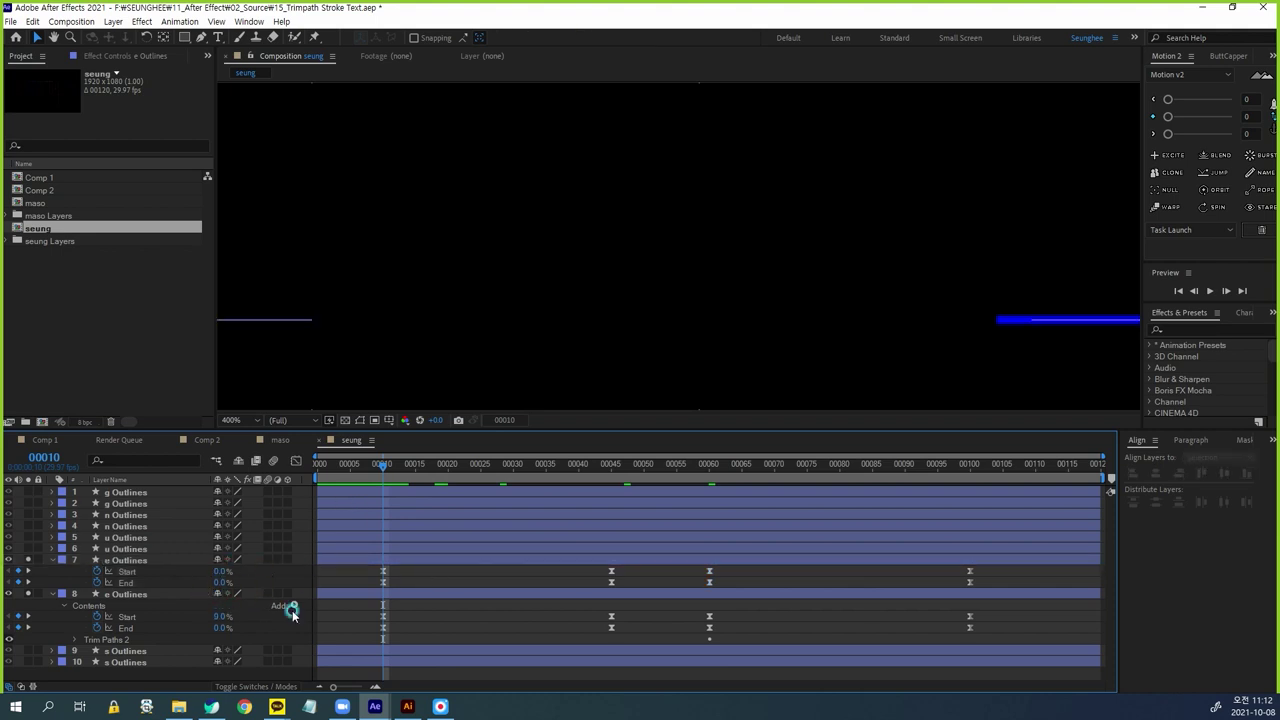
left_click(403, 604)
left_click_drag(388, 466, 611, 486)
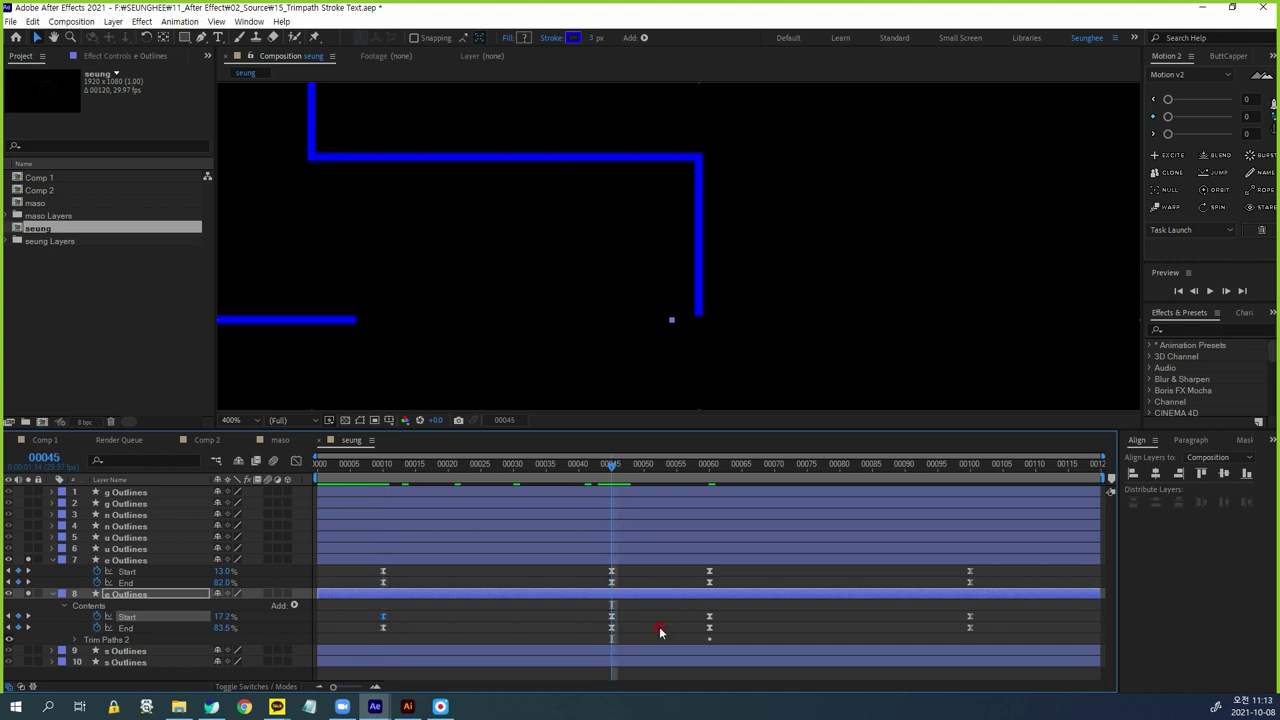
Undo the keyframe copies on layers 7 and 8 and layer 8's last Start changes at frame 45
key("ctrl+z")
key("ctrl+z")
key("ctrl+z")
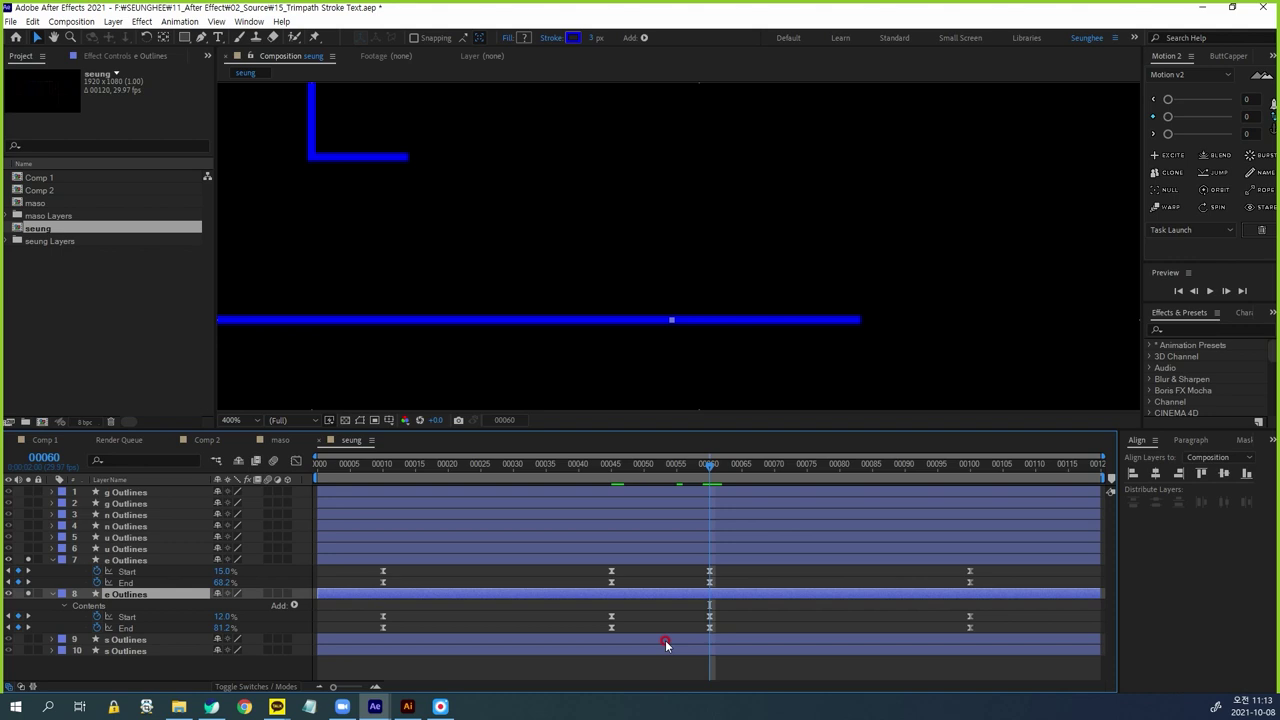
key("j")
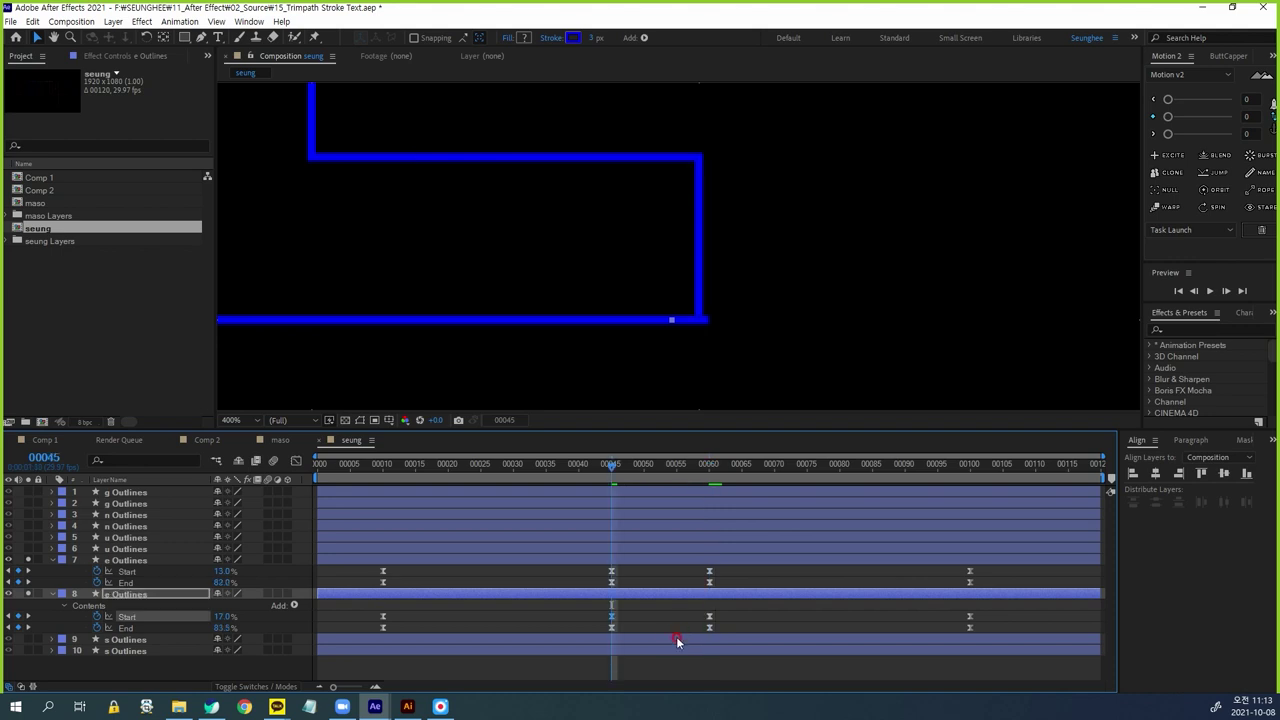
key("ctrl+z")
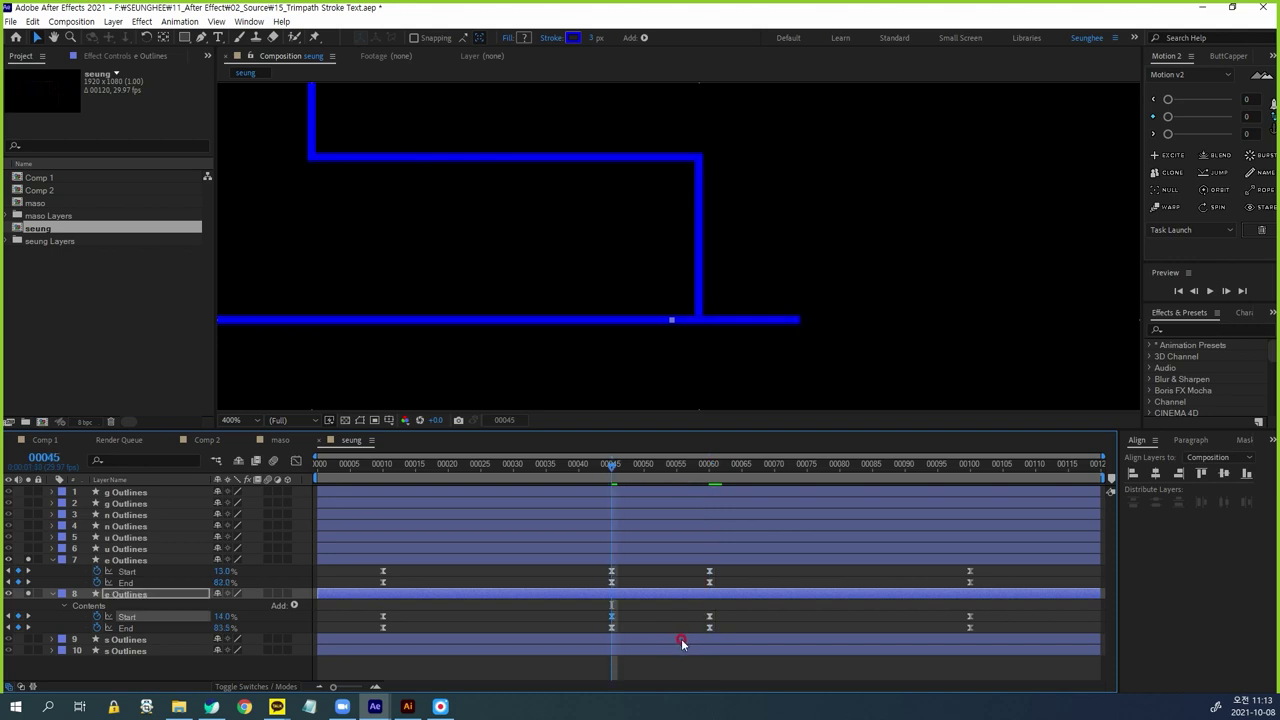
key("ctrl+z")
key("ctrl+z")
key("ctrl+z")
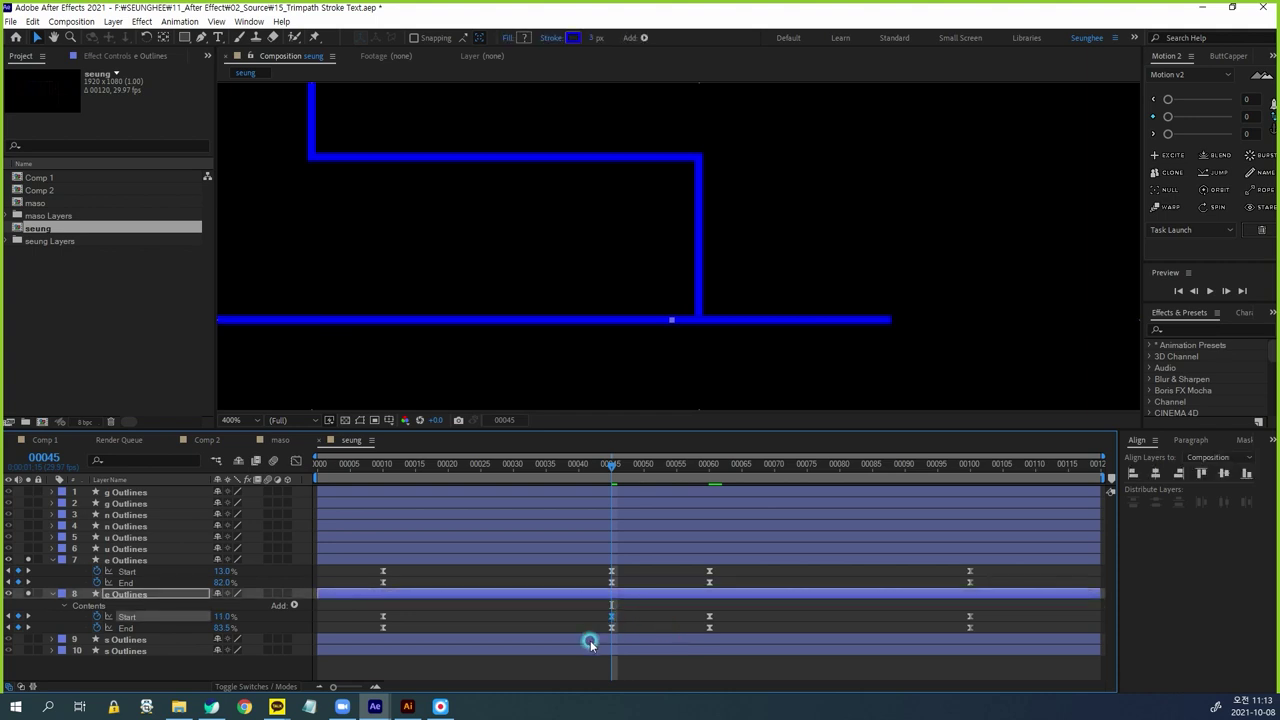
Set layer 8's Start keyframe at frame 45 to 17.2% so the E's bottom line ends at the corner
left_click_drag(218, 616, 229, 616)
left_click(226, 616)
left_click(323, 604)
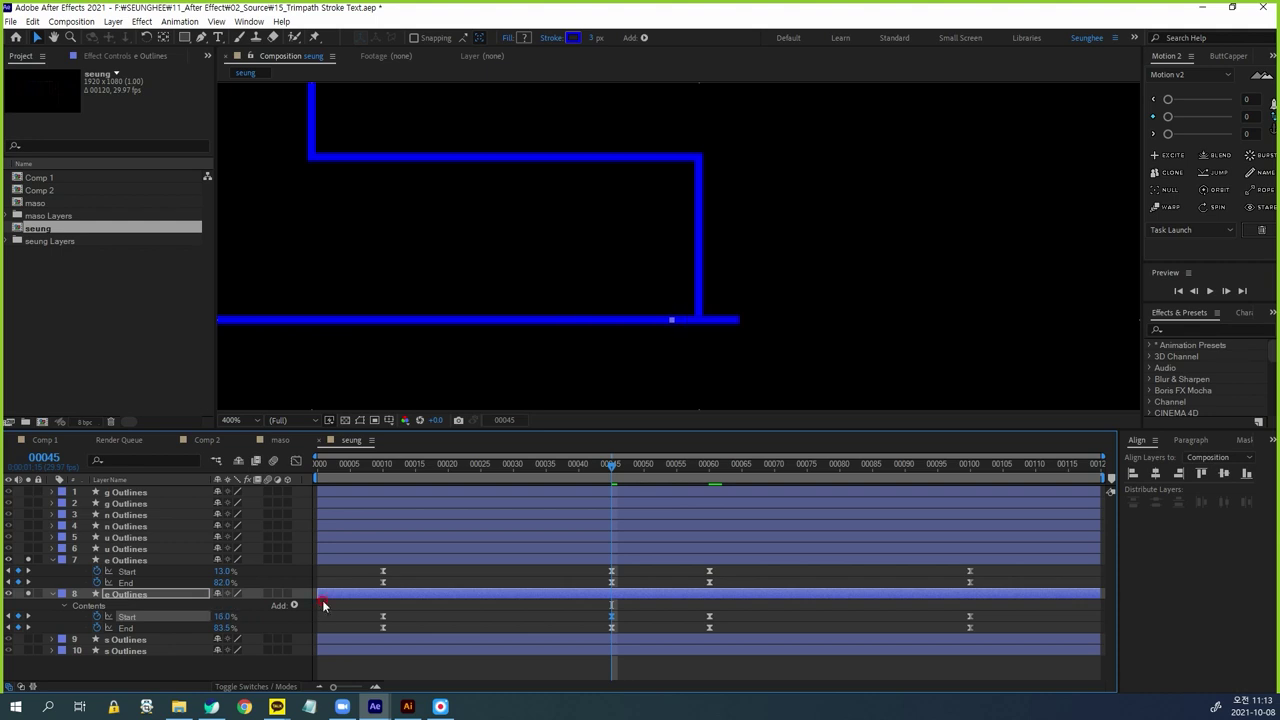
left_click(225, 617)
key("Return")
left_click(225, 617)
type("17.2")
key("Return")
Copy layer 8's Start and End keyframes at frame 45 and paste them over the ones at frame 60
scroll(693, 230, "down", 1)
left_click_drag(612, 242, 609, 356)
left_click_drag(662, 192, 637, 143)
left_click_drag(628, 604, 606, 632)
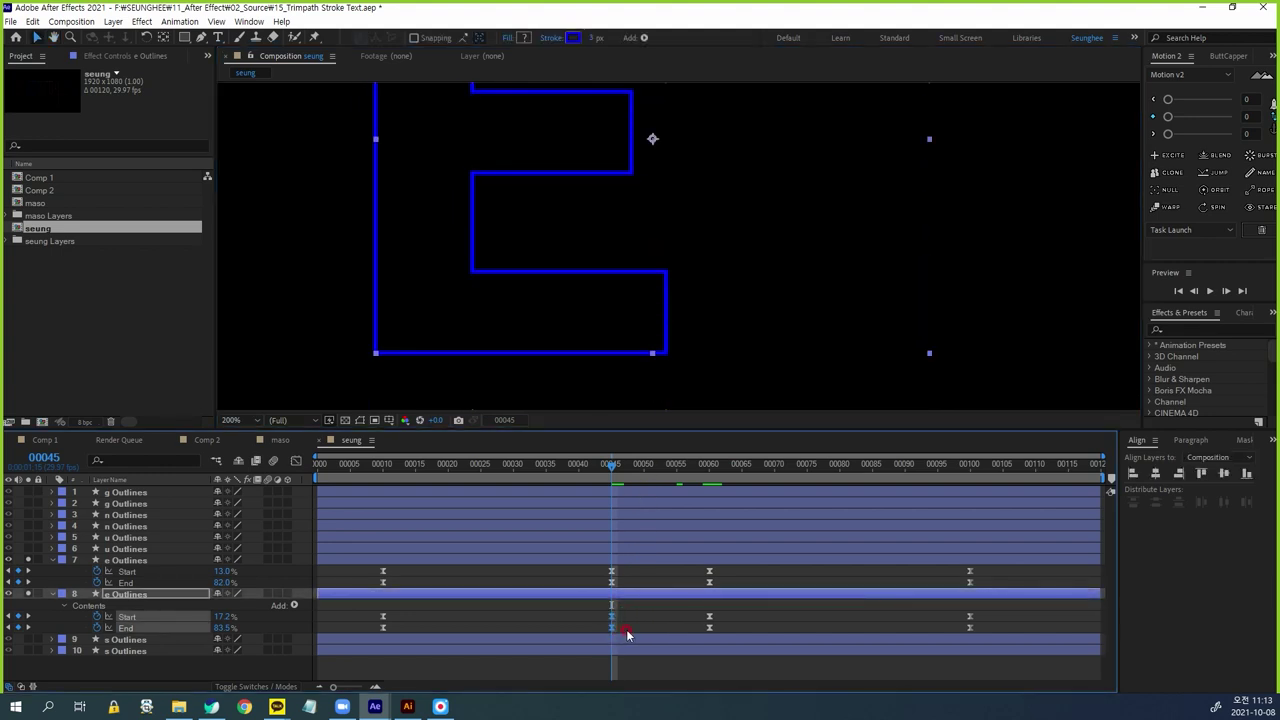
left_click(709, 470)
left_click_drag(712, 608, 708, 634)
key("ctrl+v")
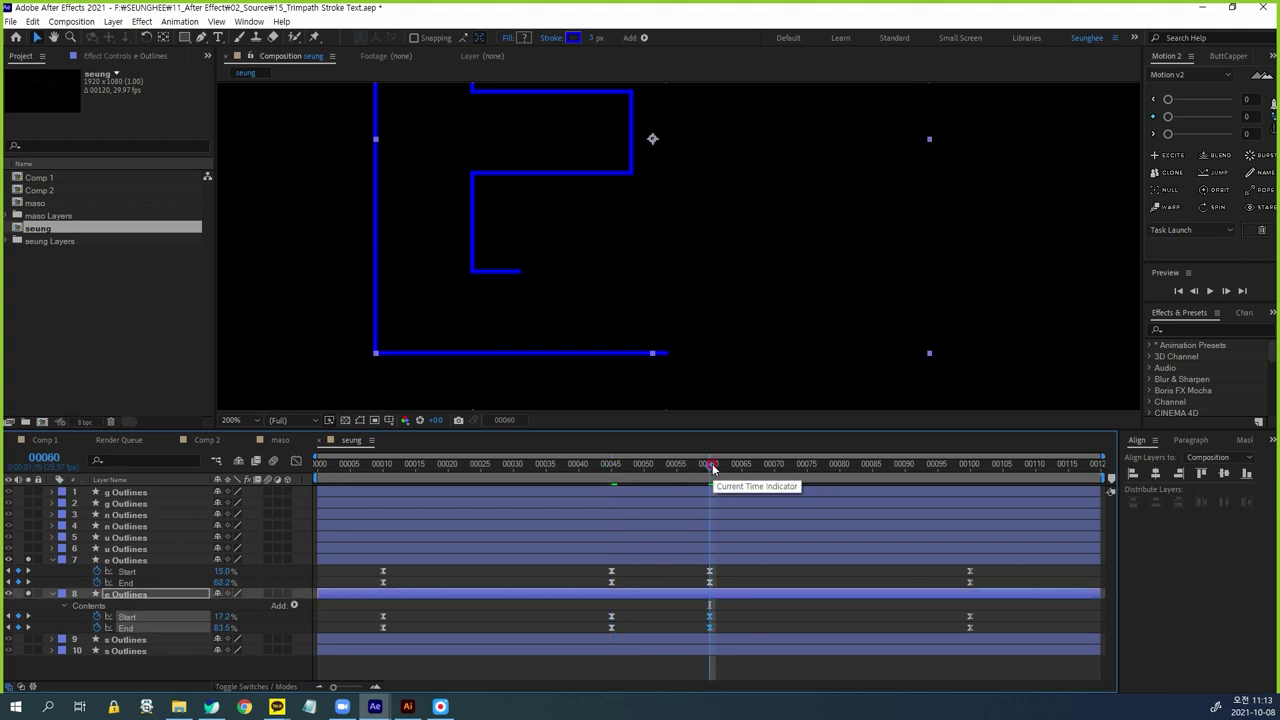
Copy layer 7's Start and End values from frame 45 onto its keyframes at frame 60
left_click_drag(712, 468, 614, 487)
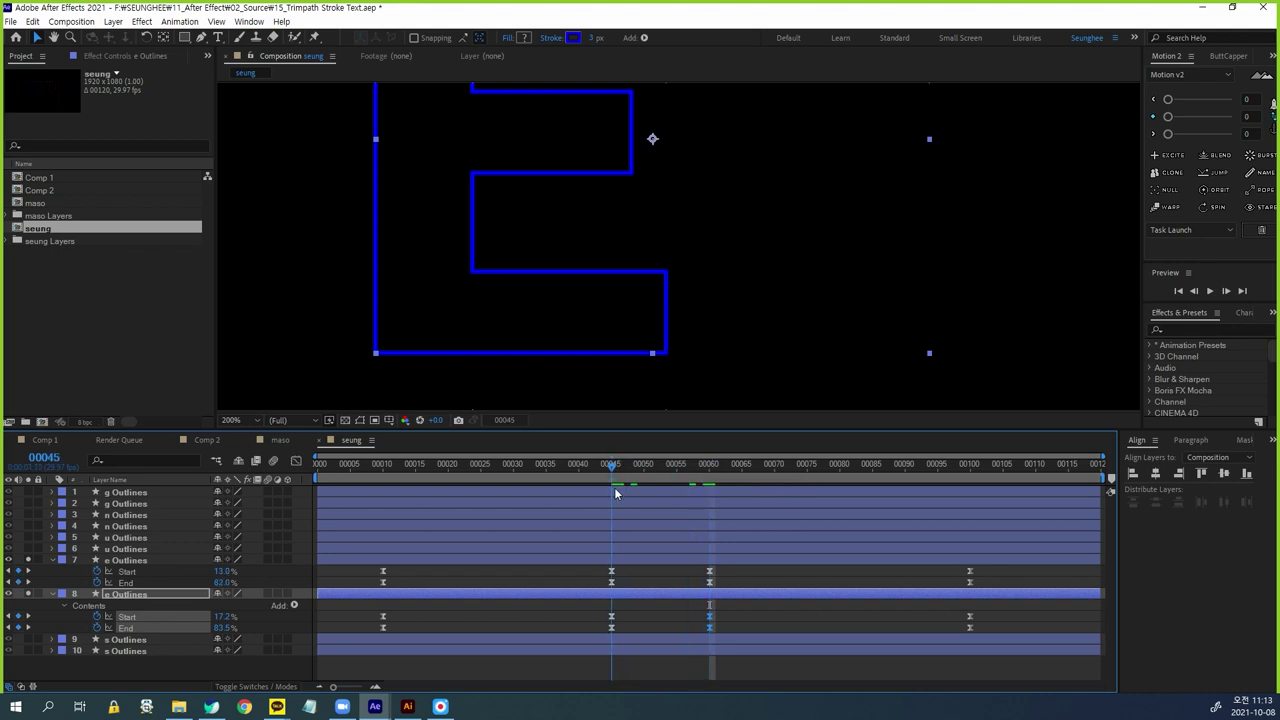
left_click(613, 578)
left_click(638, 586)
left_click_drag(621, 566, 604, 586)
left_click_drag(615, 476, 711, 478)
left_click_drag(720, 571, 698, 592)
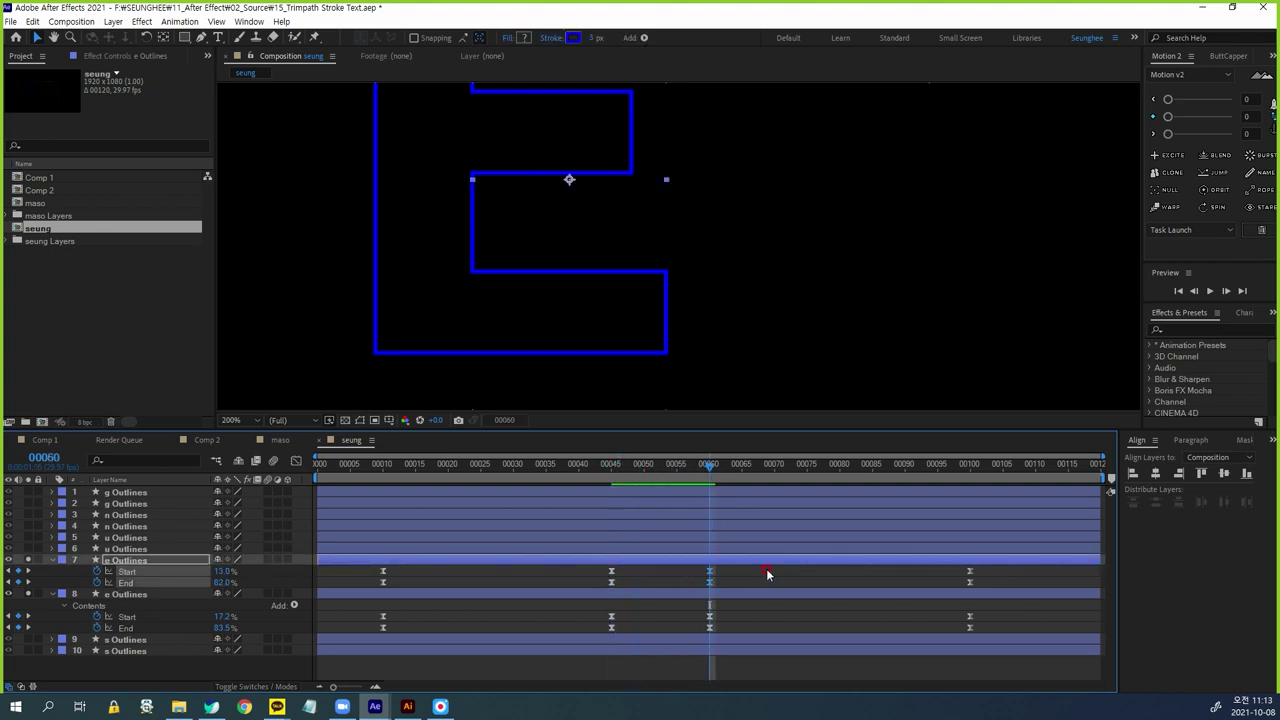
At frame 100, set layer 7's End and layer 8's Start keyframes to 100%
mouse_move(711, 467)
left_mouse_down()
mouse_move(612, 492)
mouse_move(722, 498)
left_mouse_up()
left_click_drag(910, 498, 969, 500)
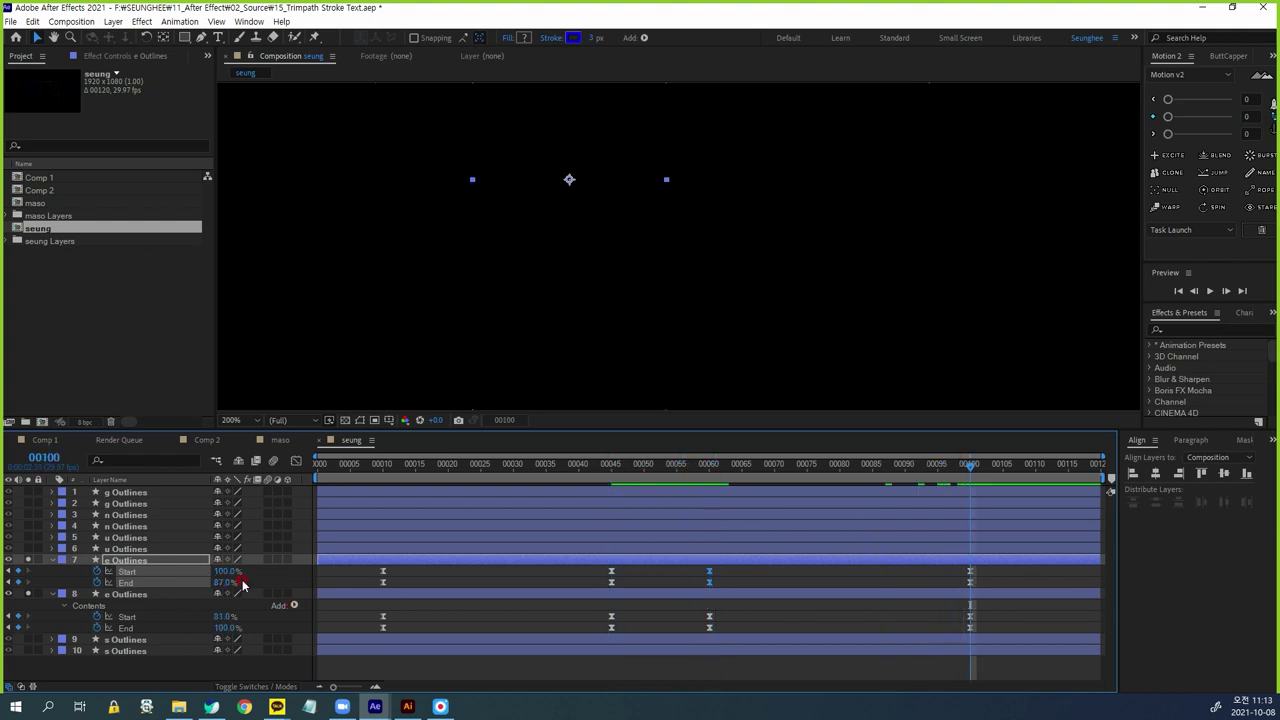
left_click(531, 617)
left_click(226, 582)
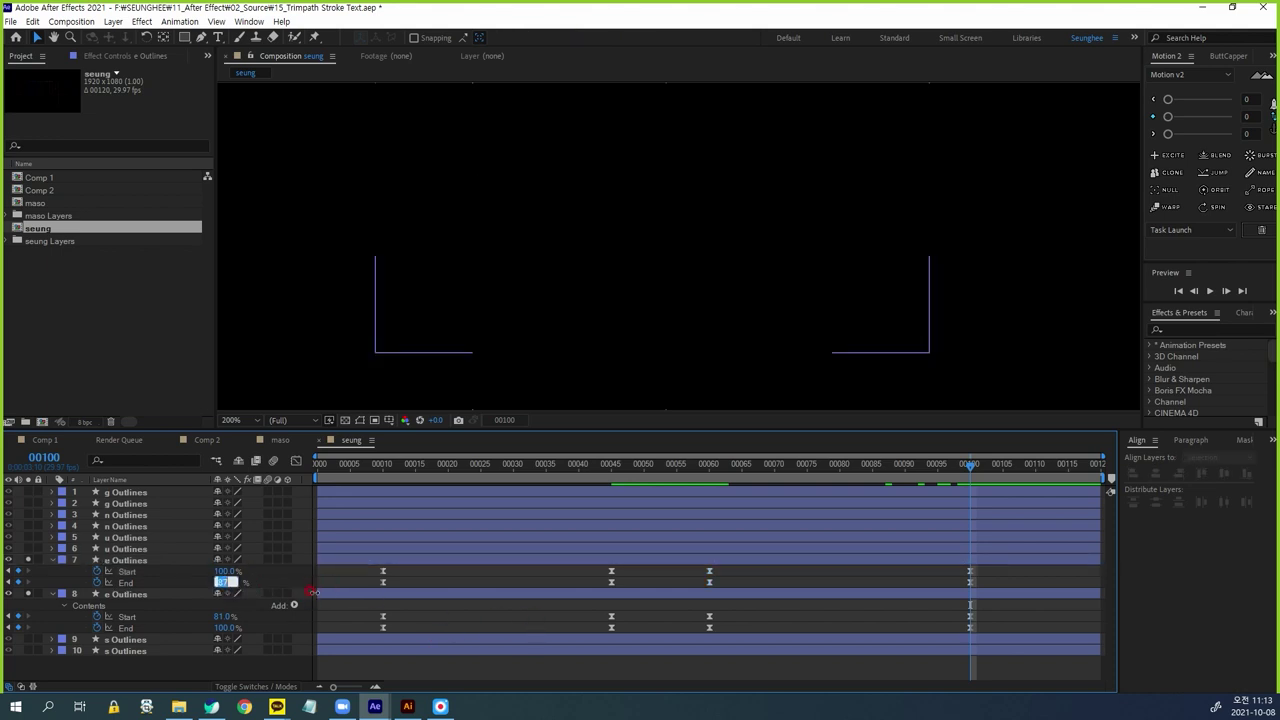
type("100")
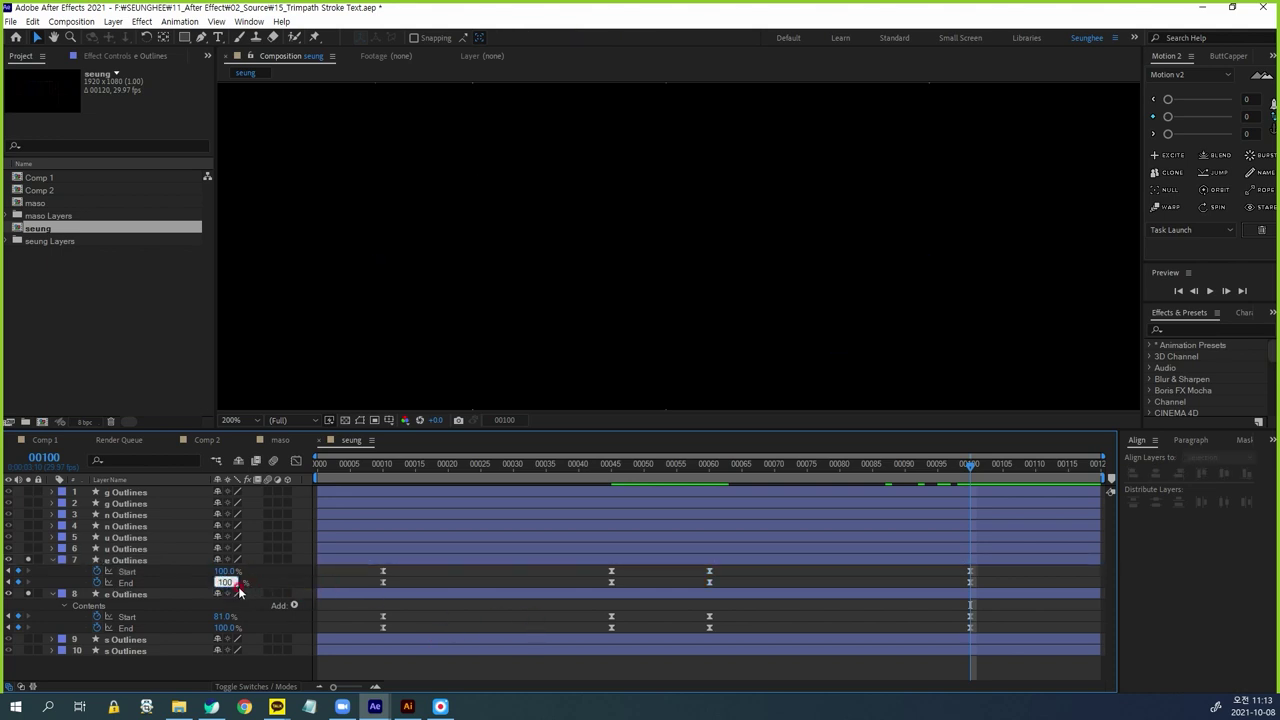
left_click(220, 616)
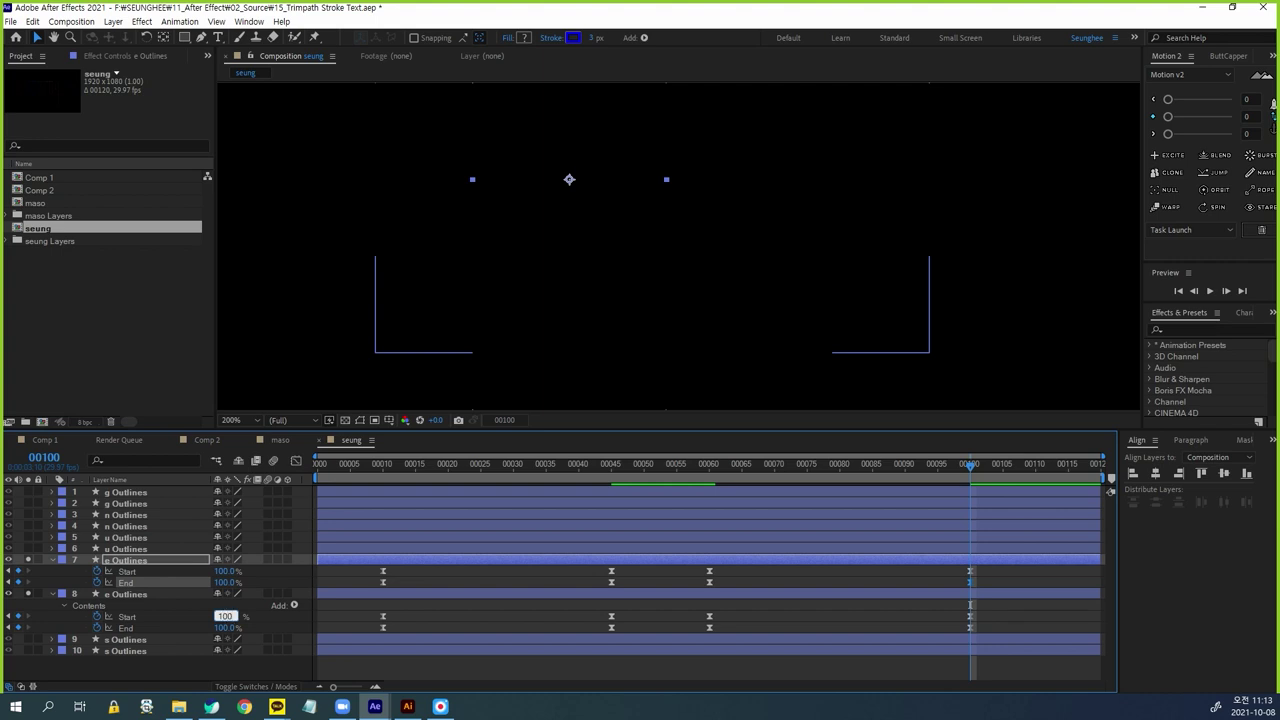
type("100")
key("Return")
scroll(728, 316, "down", 2)
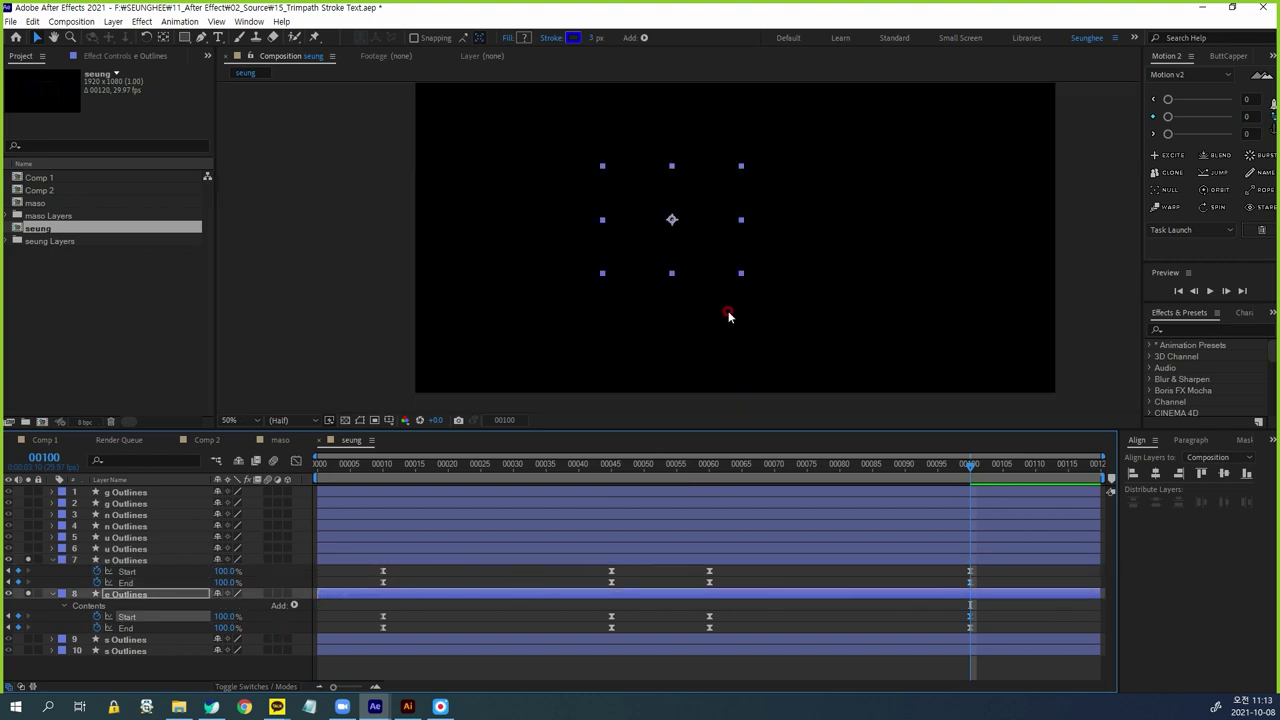
Preview the E's stroke animation from frame 10
left_click(384, 468)
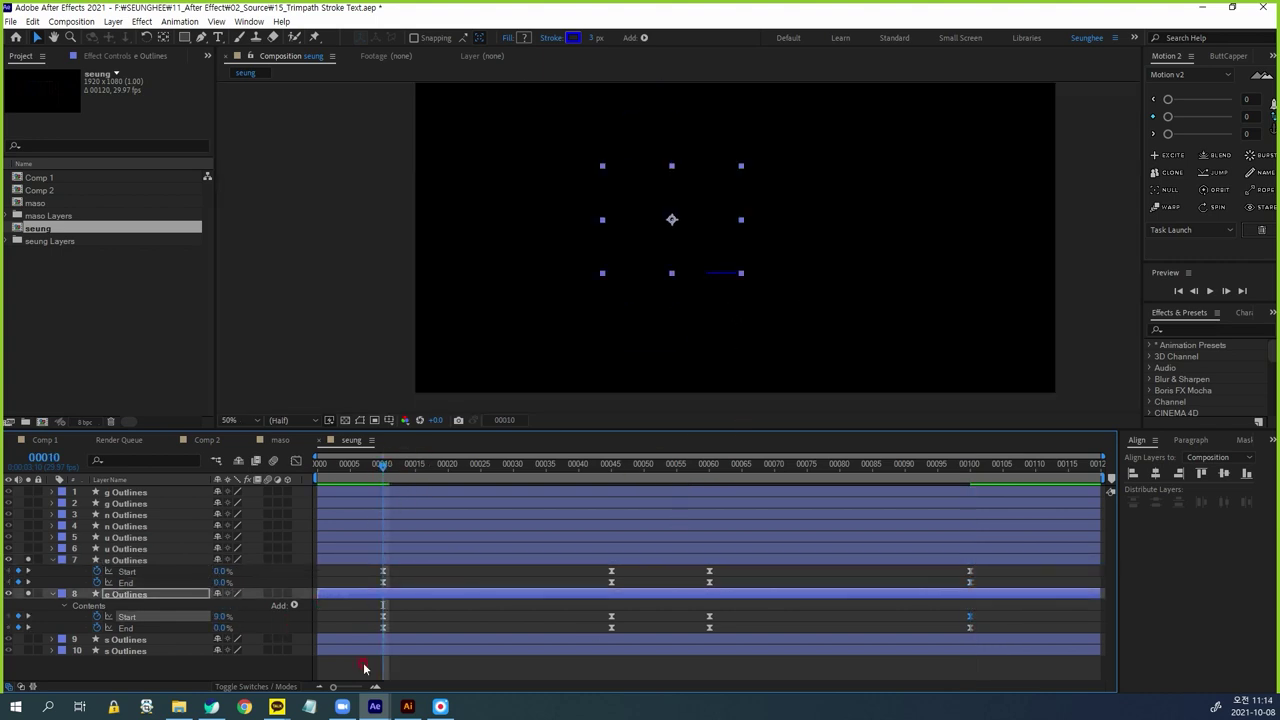
left_click(163, 663)
key("space")
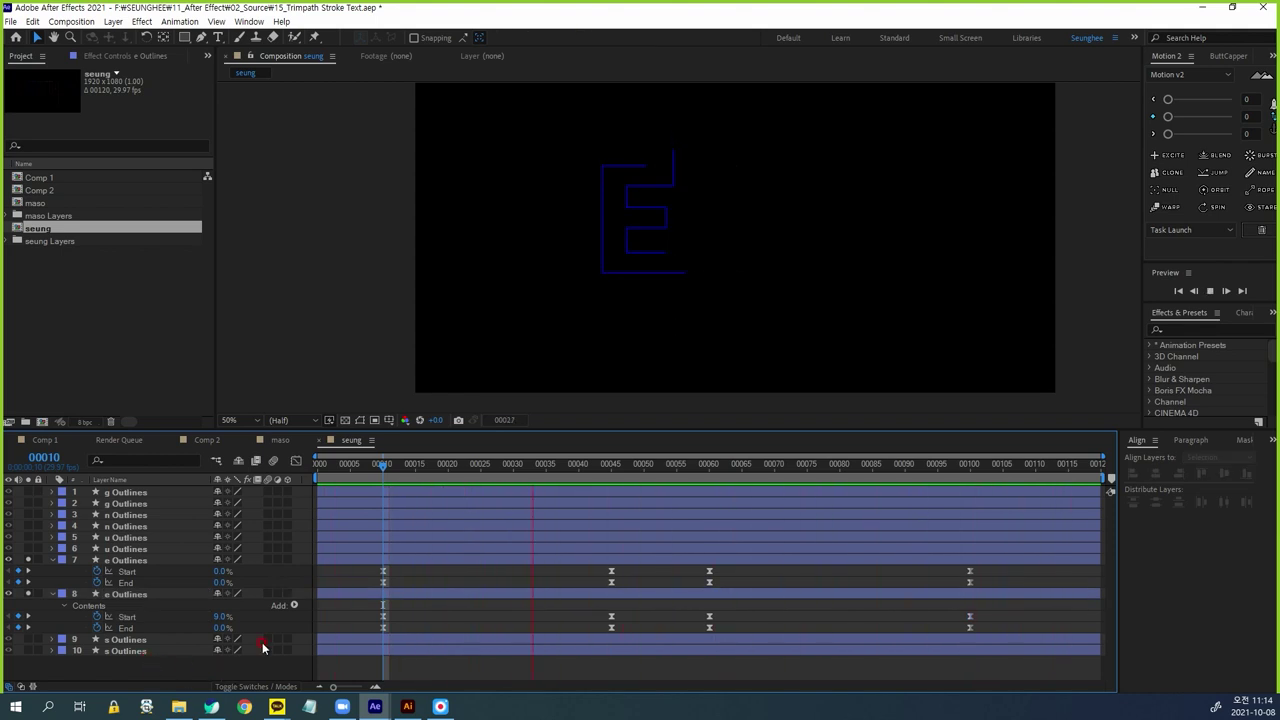
Set layer 8's Start keyframe at frame 10 to 0%
left_click(377, 466)
left_click_drag(377, 468, 383, 467)
left_click(217, 616)
left_click(216, 616)
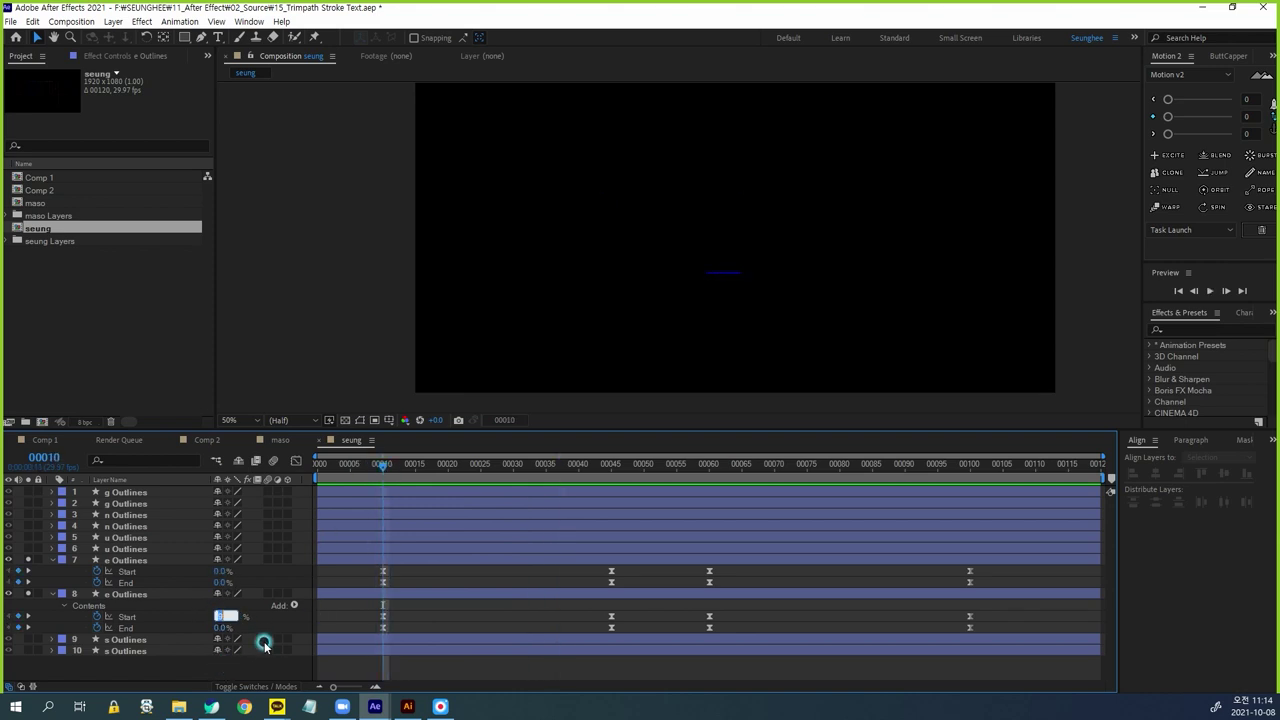
key("Return")
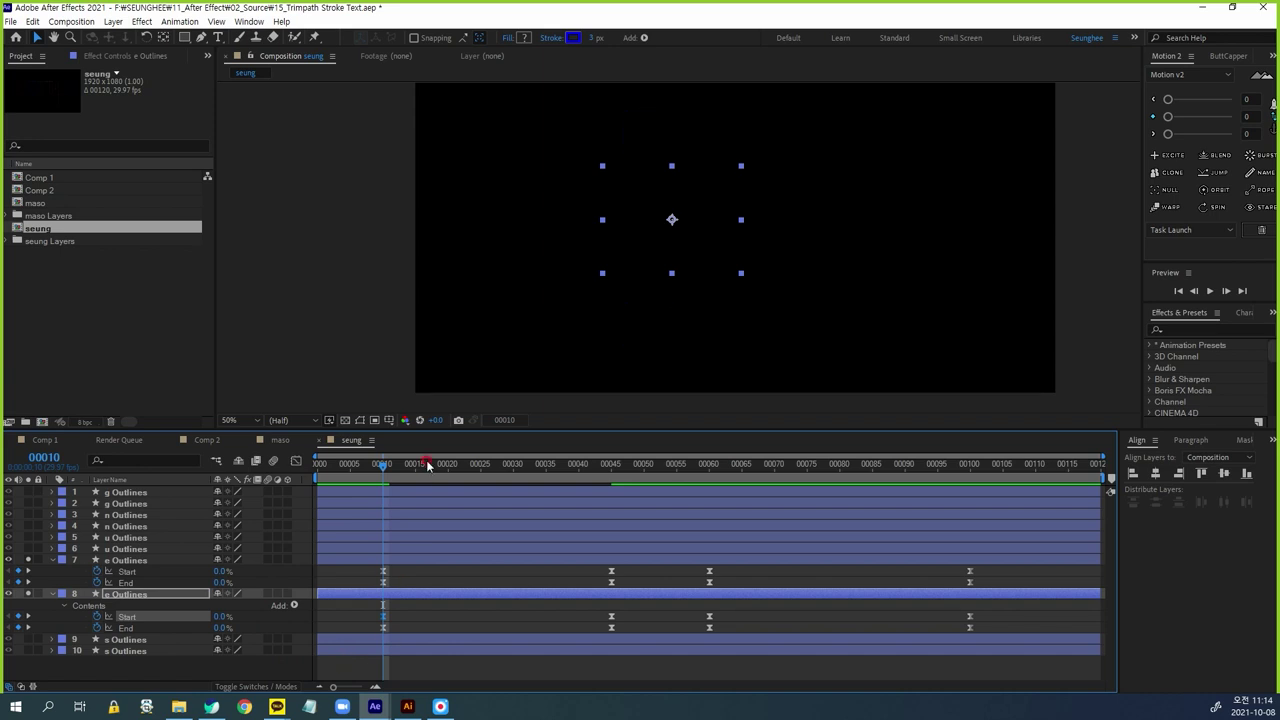
Play the E's animation again to check how both strokes draw on and off
left_click(314, 668)
key("space")
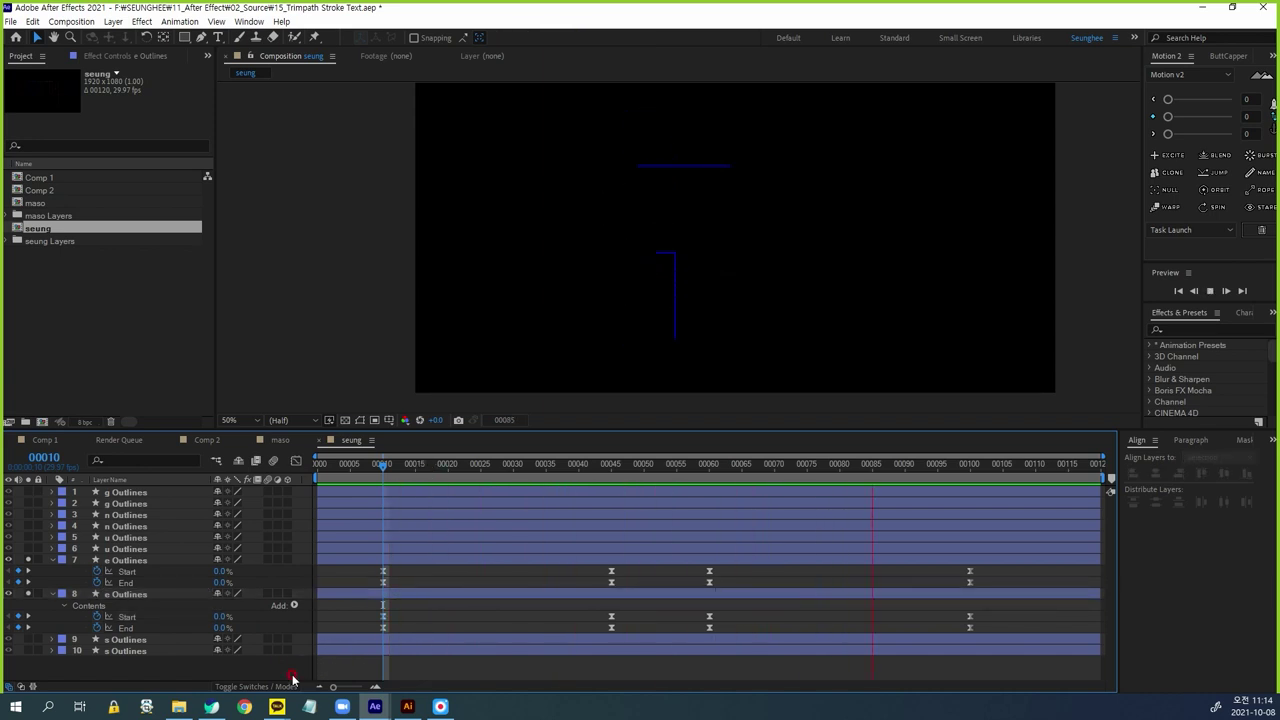
left_click(143, 615)
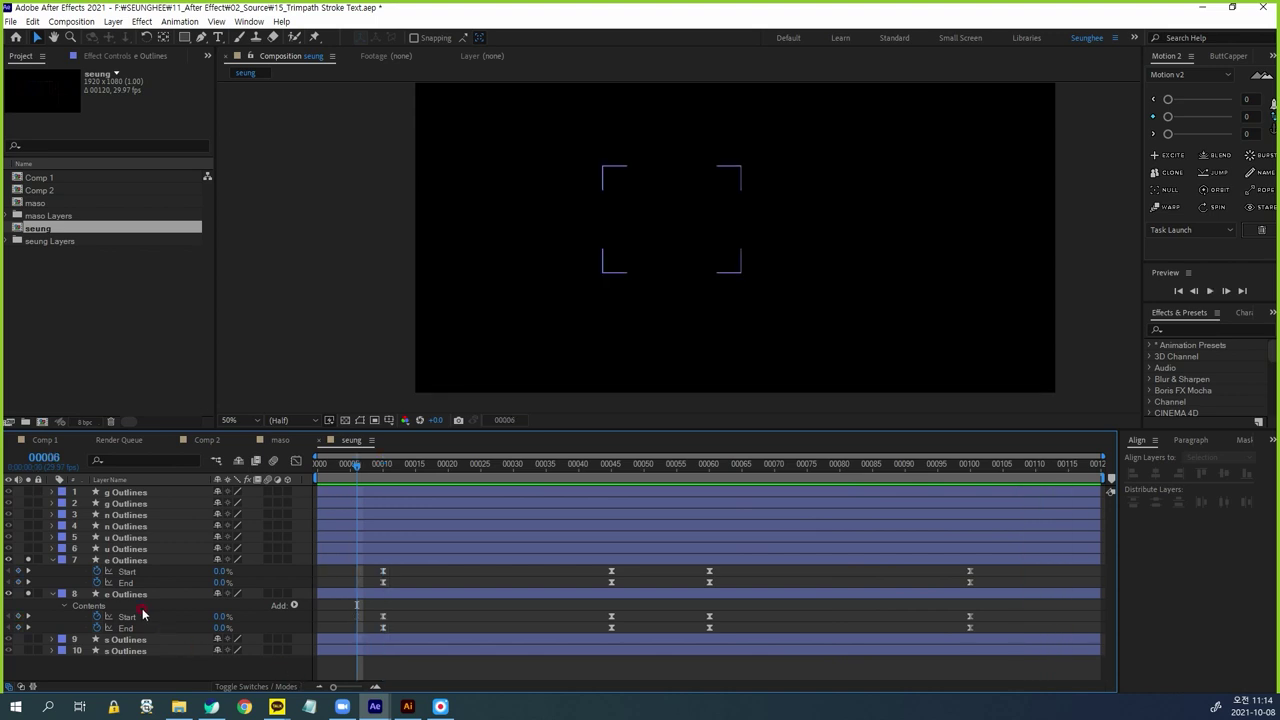
left_click(358, 418)
Unsolo the two E layers and paste the Trim Paths Start and End keyframes onto layers 1 to 6 at frame 10
left_click_drag(358, 468, 384, 474)
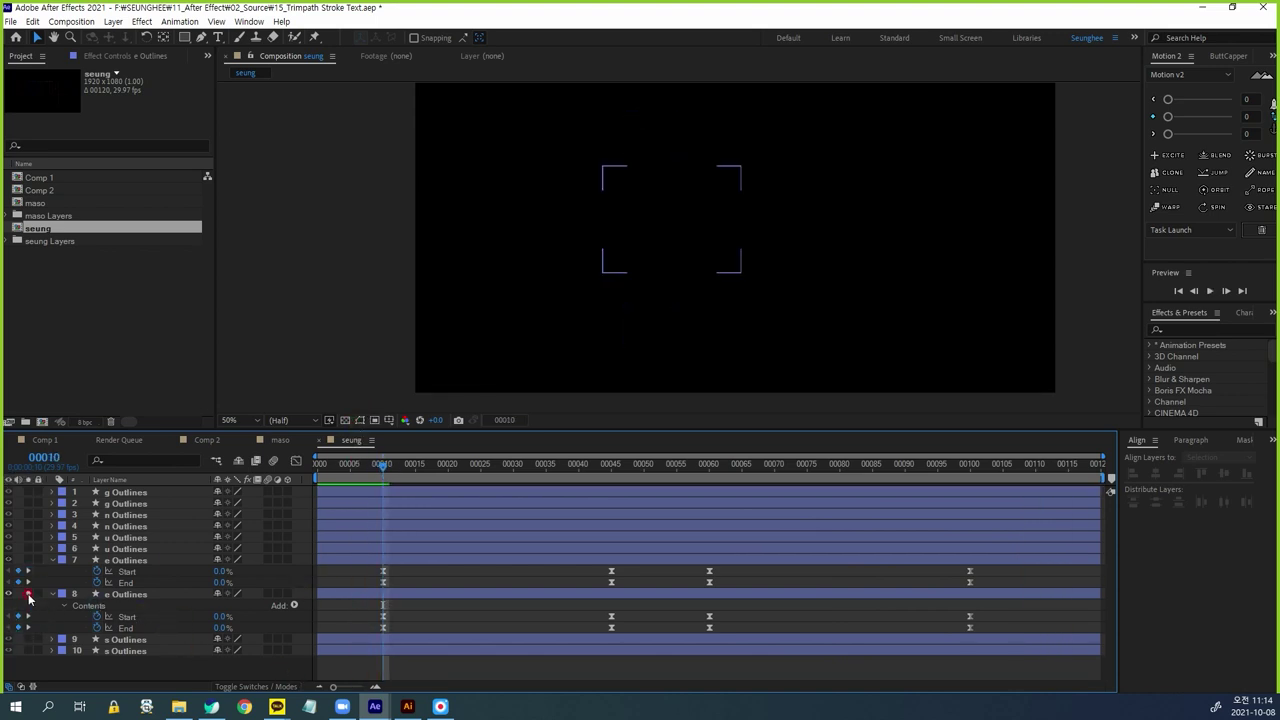
left_click(130, 547)
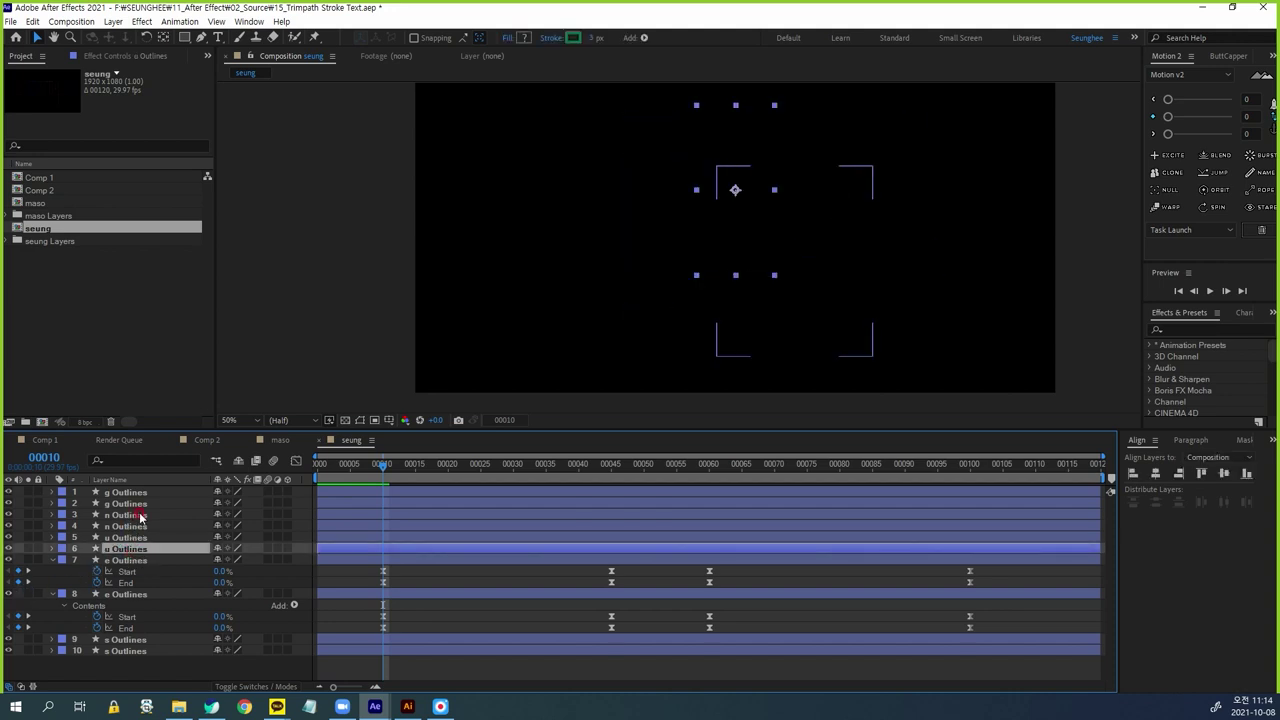
left_click(138, 493, "shift")
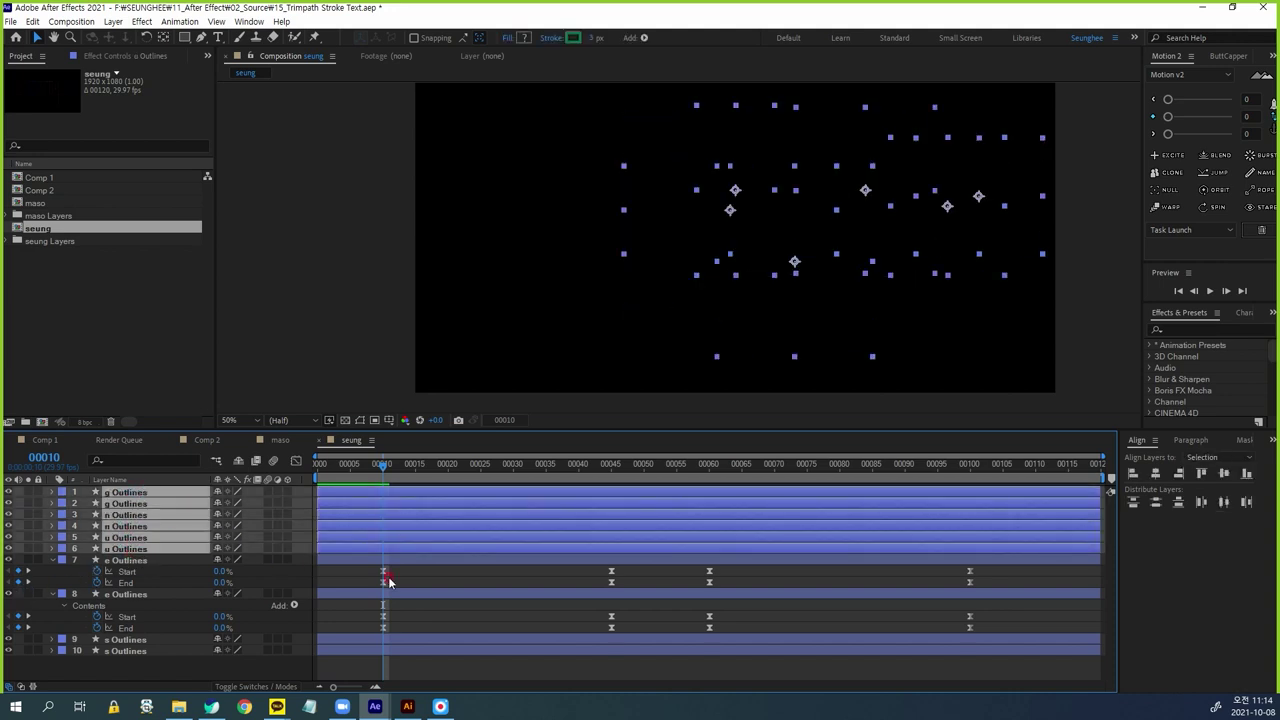
key("ctrl+v")
left_click(611, 467)
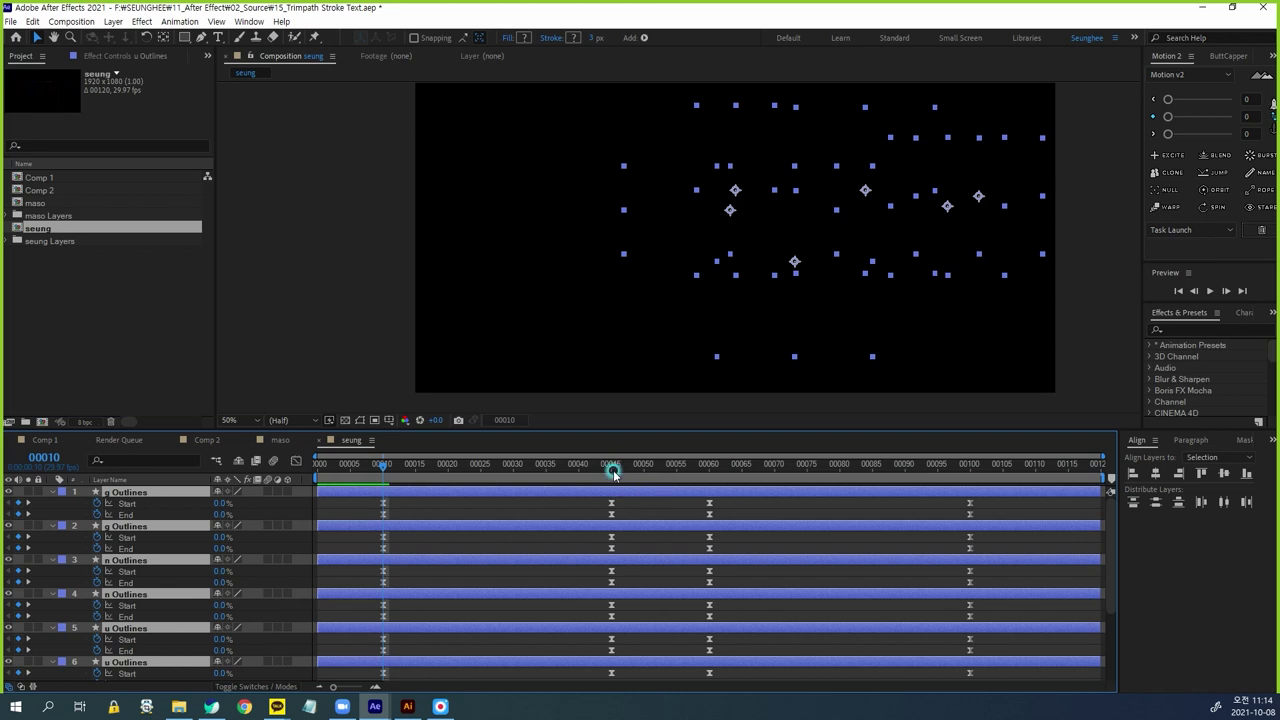
left_click(757, 498)
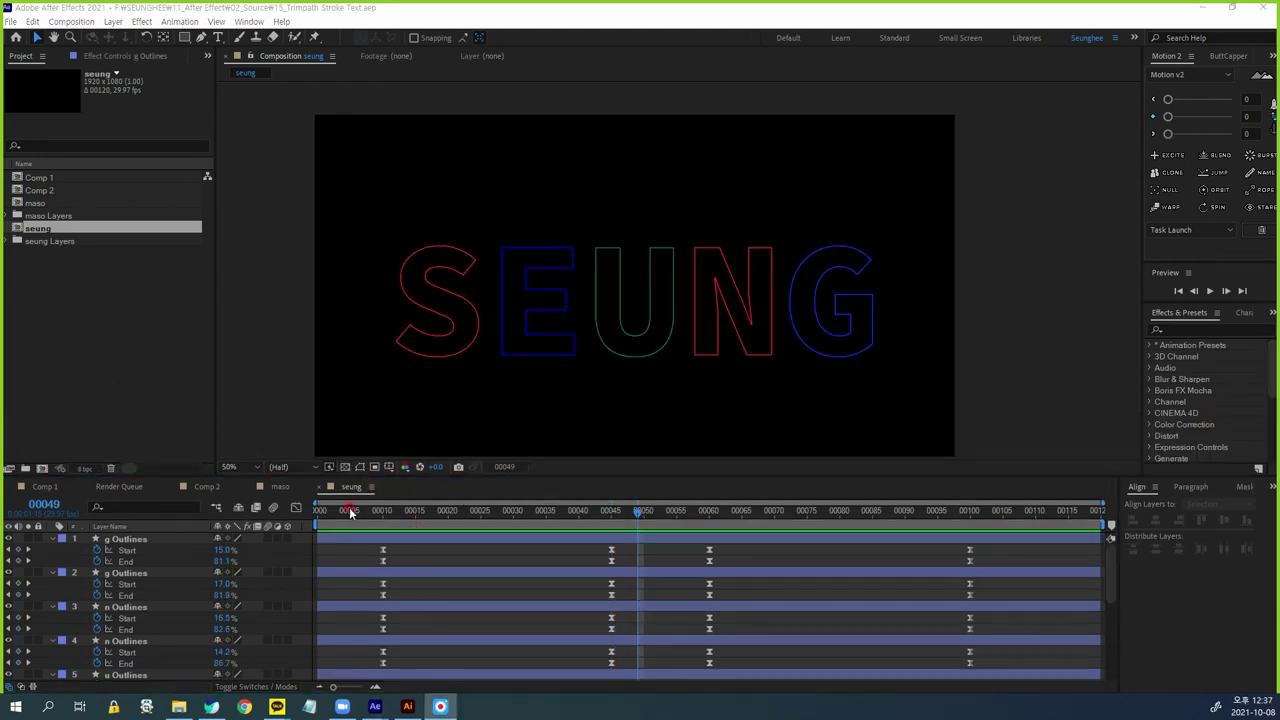
Review the G layers' keyframes and preview the complete SEUNG animation from frame 0
left_click(526, 540)
left_click(533, 575)
left_click(611, 586)
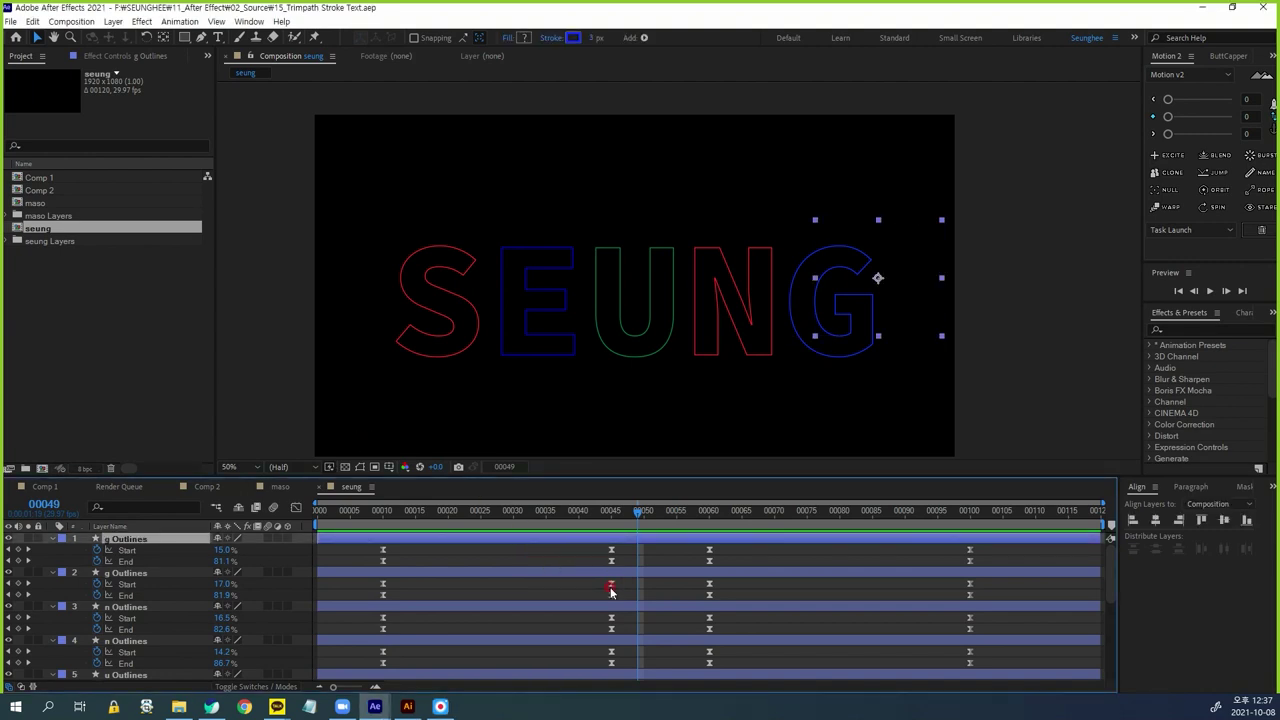
left_click_drag(637, 516, 249, 569)
key("space")
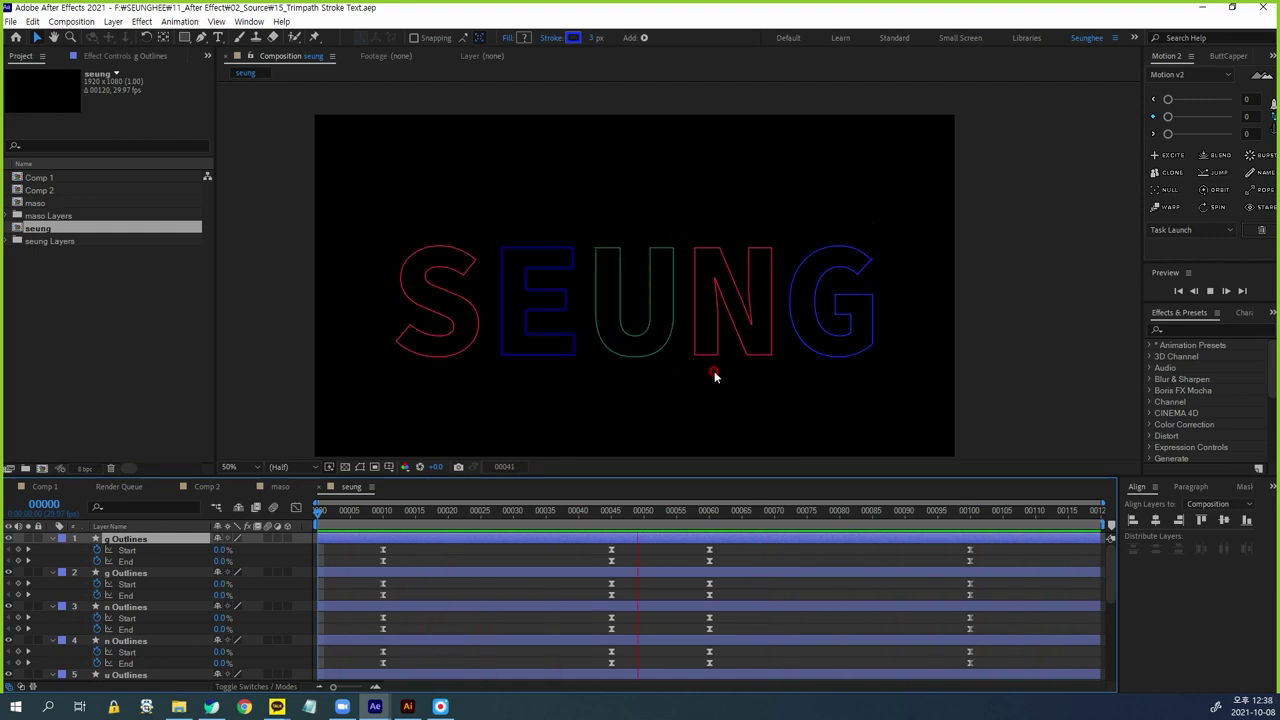
Stop the SEUNG preview and play the mask 3 example composition in the other project to study its layered colours
left_click(654, 514)
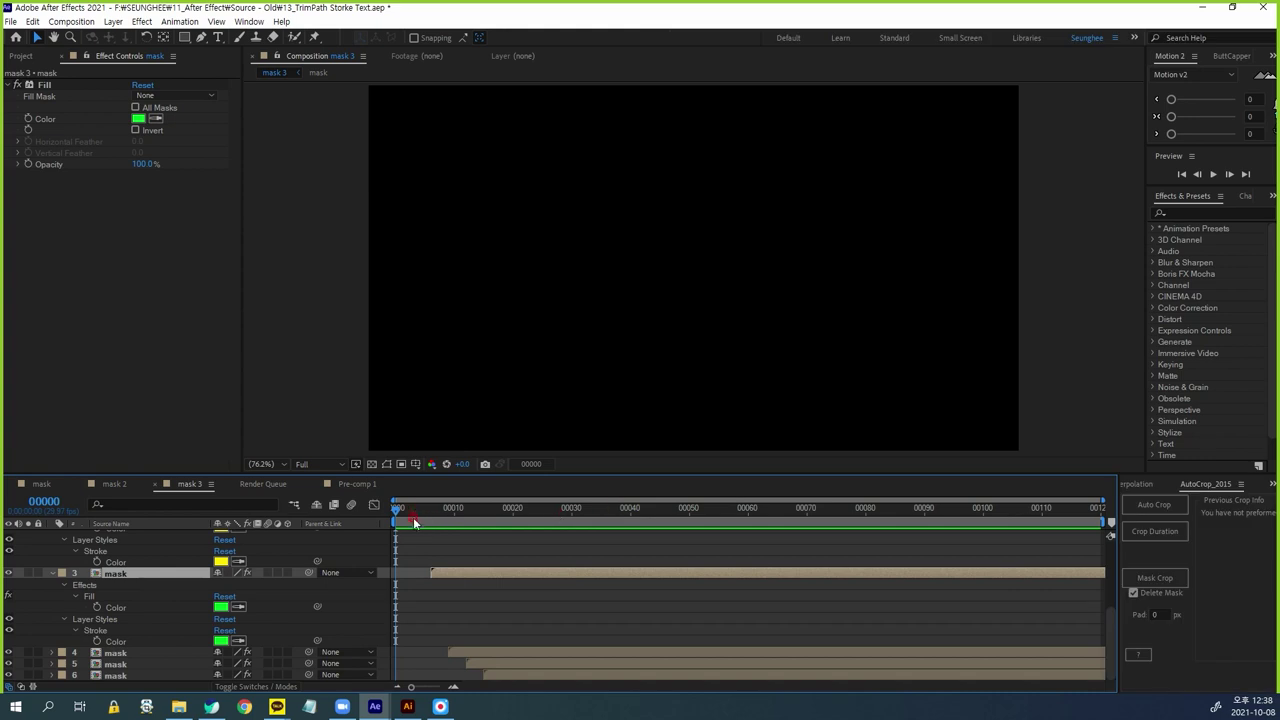
key("space")
key("space")
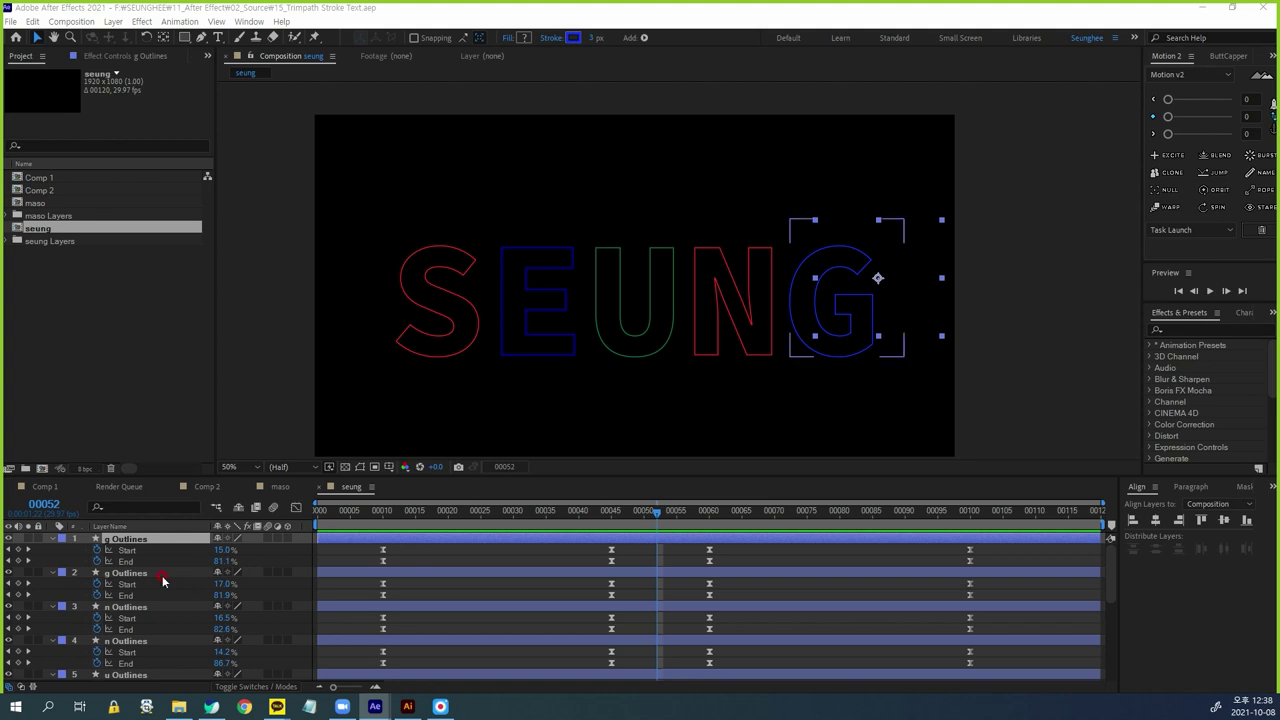
Select all ten letter outline layers and collapse their keyframed properties
left_click(168, 540)
key("u")
key("u")
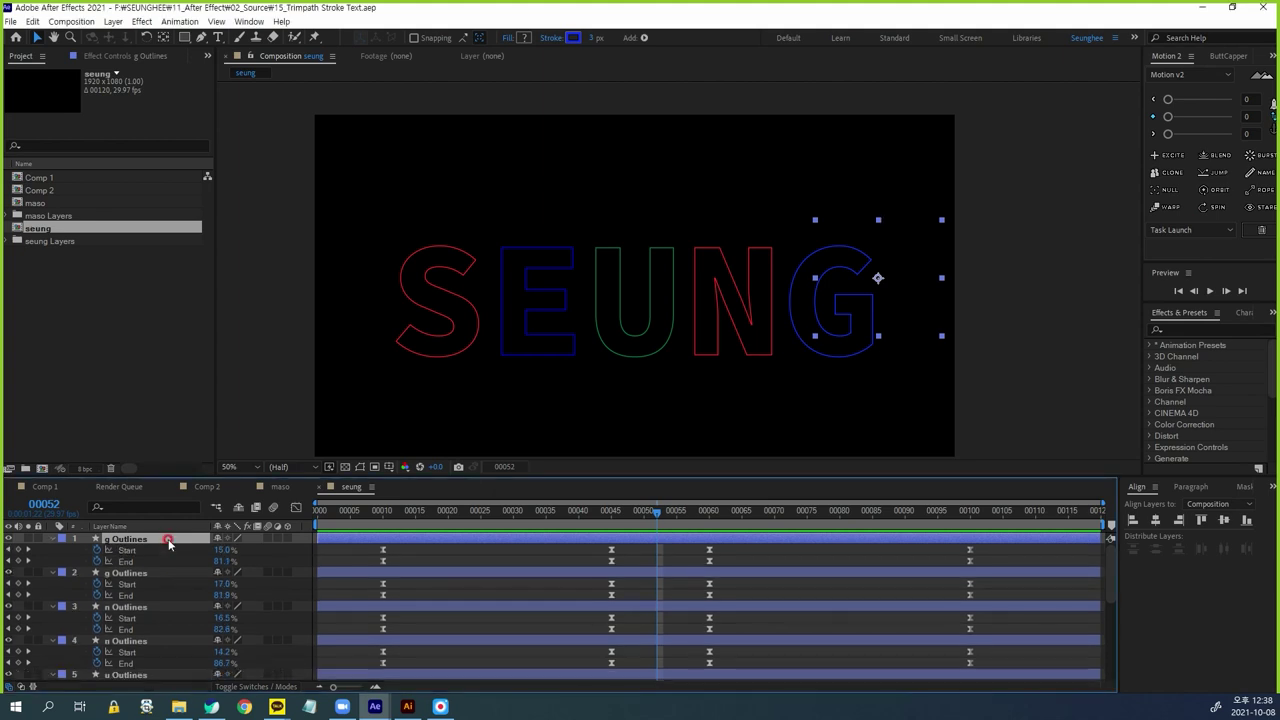
key("ctrl+a")
key("u")
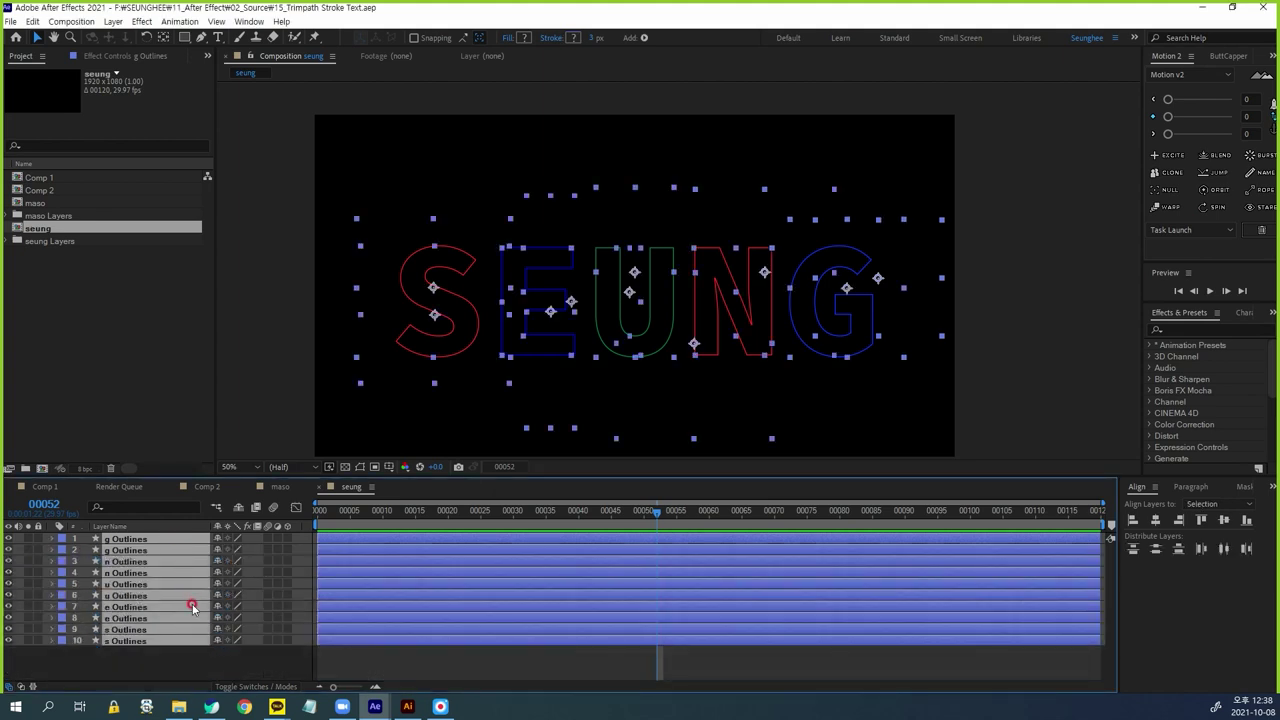
Pre-compose all selected layers as "s" with Open New Composition turned off, and preview the result
right_click(137, 648)
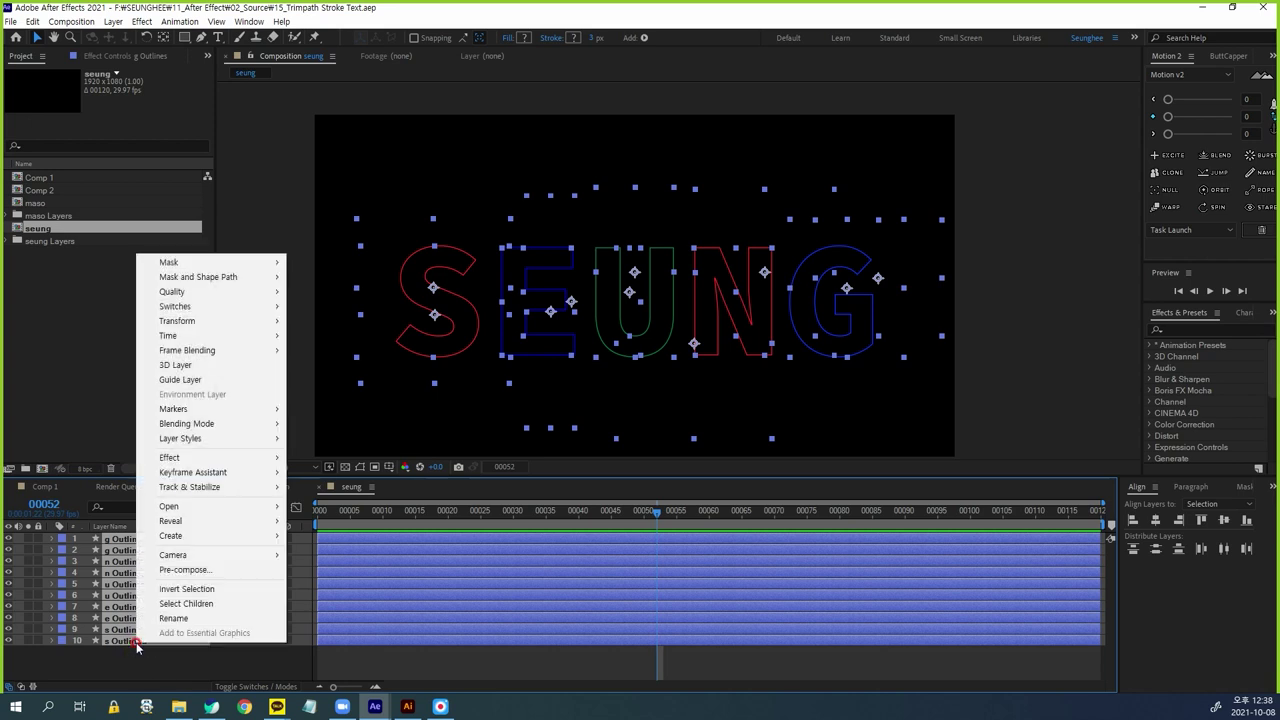
left_click(190, 570)
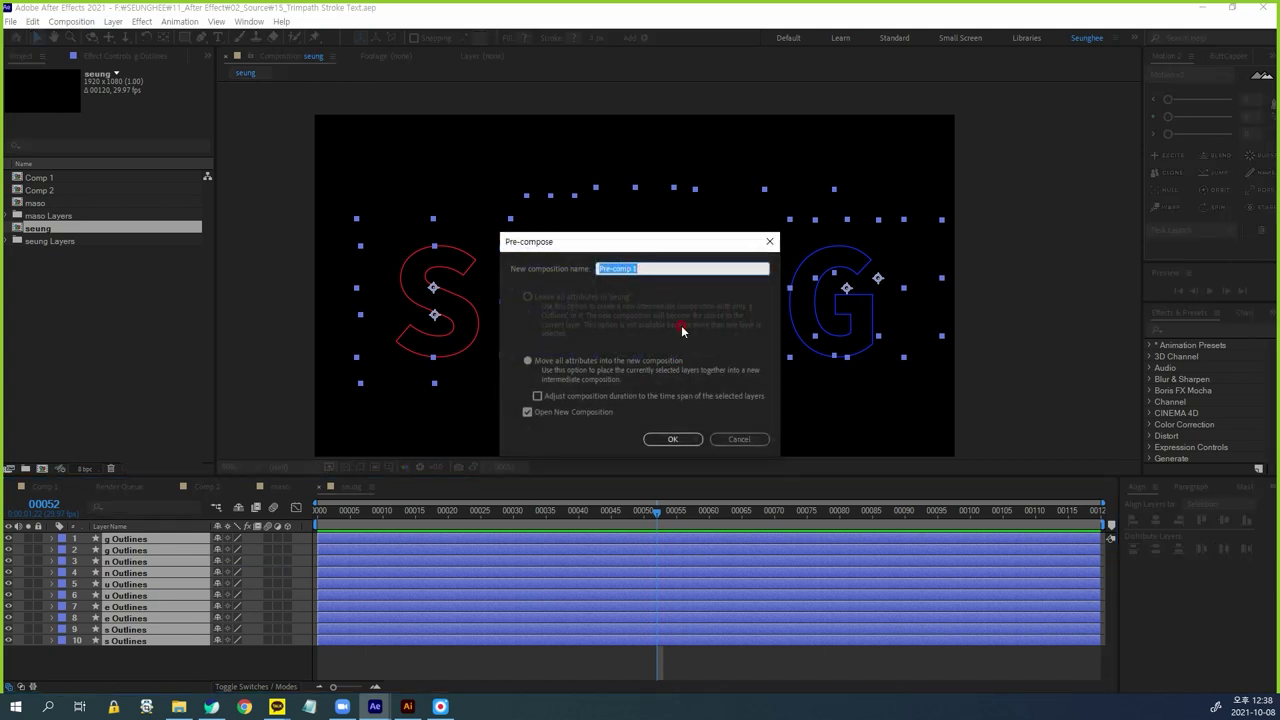
type("s")
left_click(526, 413)
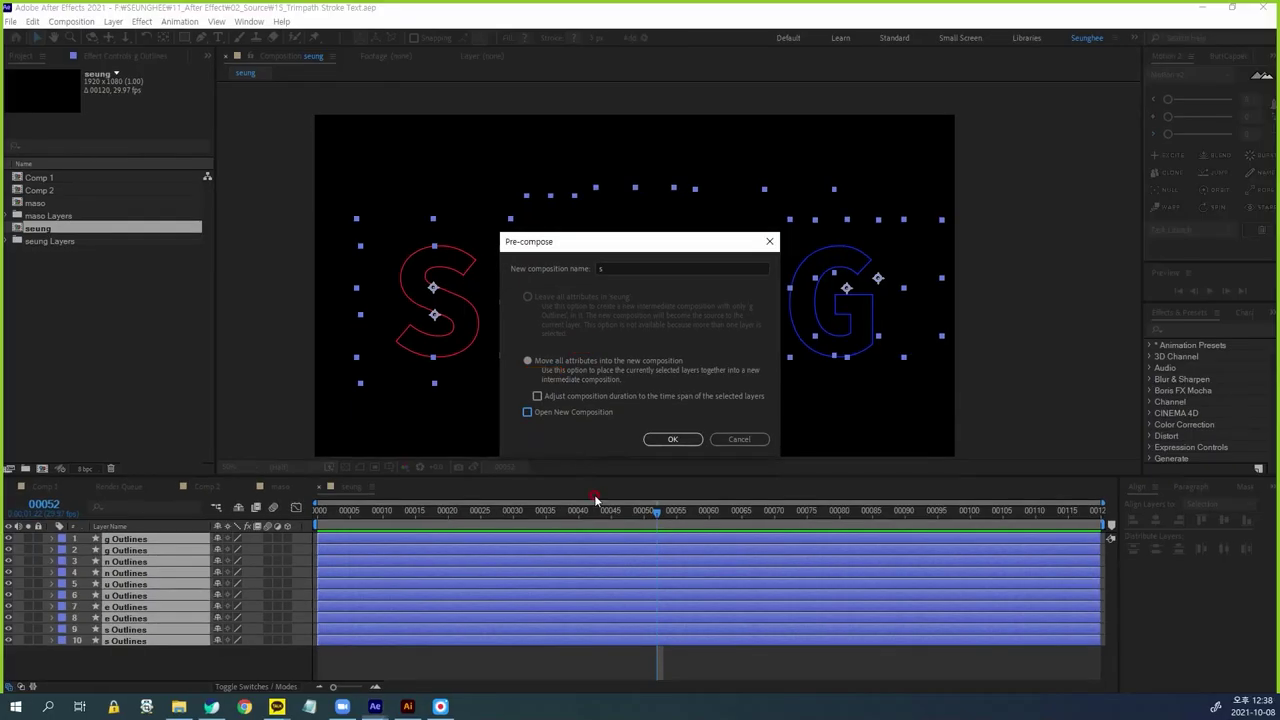
left_click(670, 439)
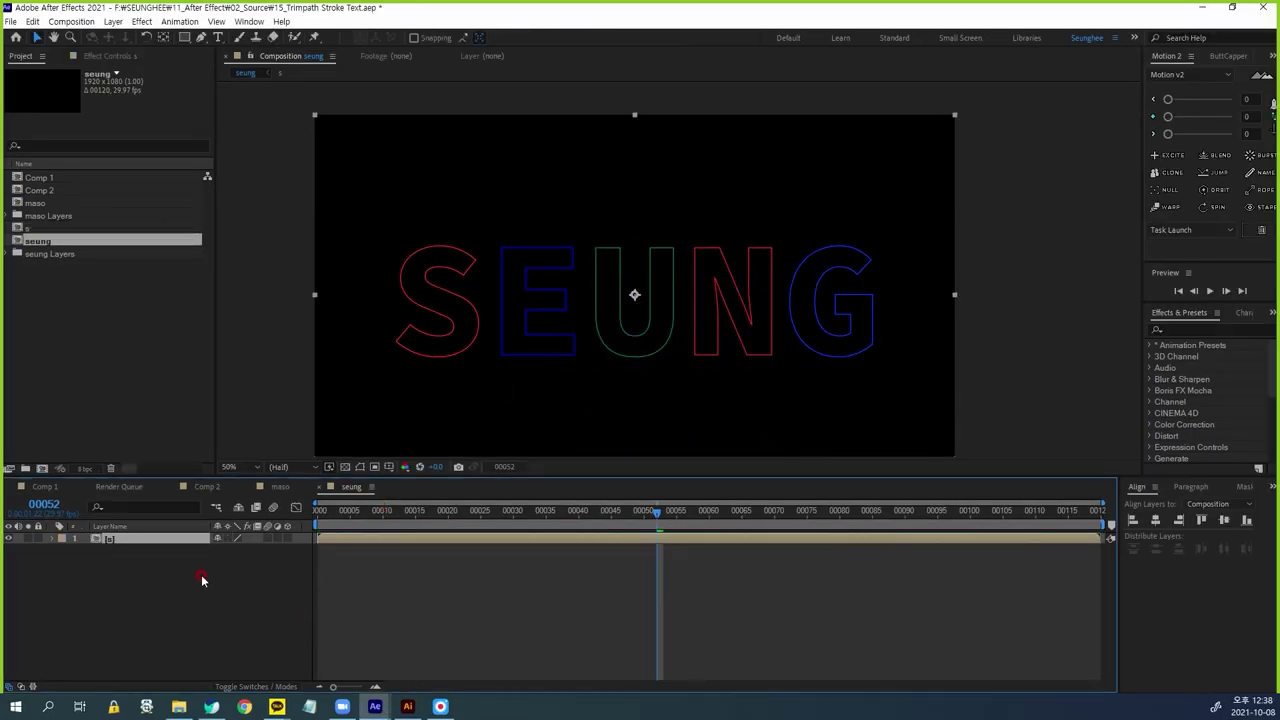
key("space")
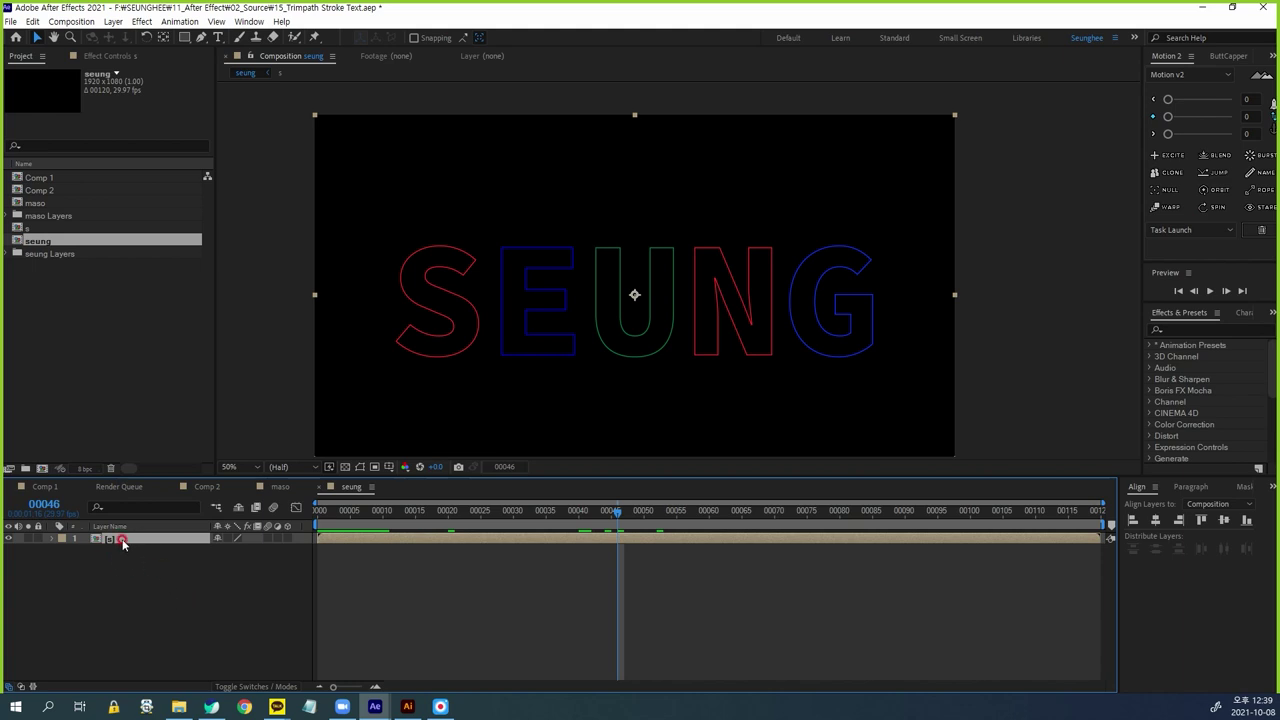
Expand the s precomp layer and apply the Fill effect to it
left_click(51, 538)
left_click(1193, 329)
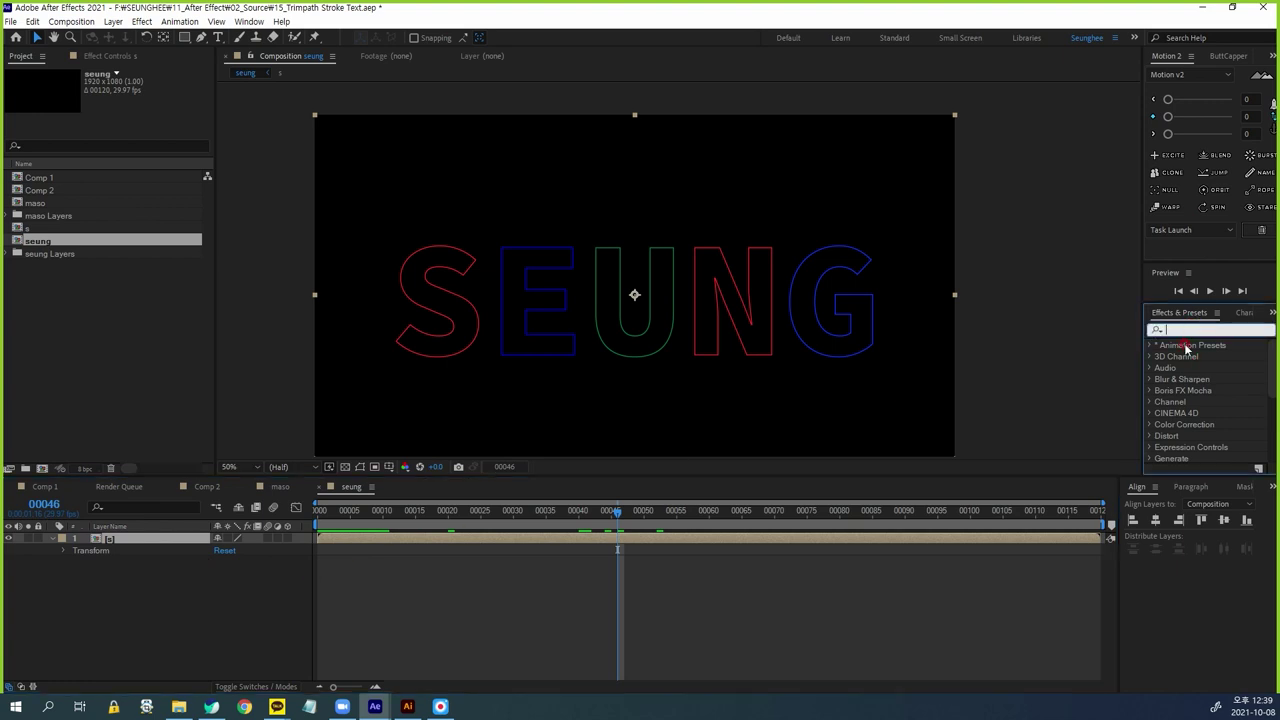
type("칠")
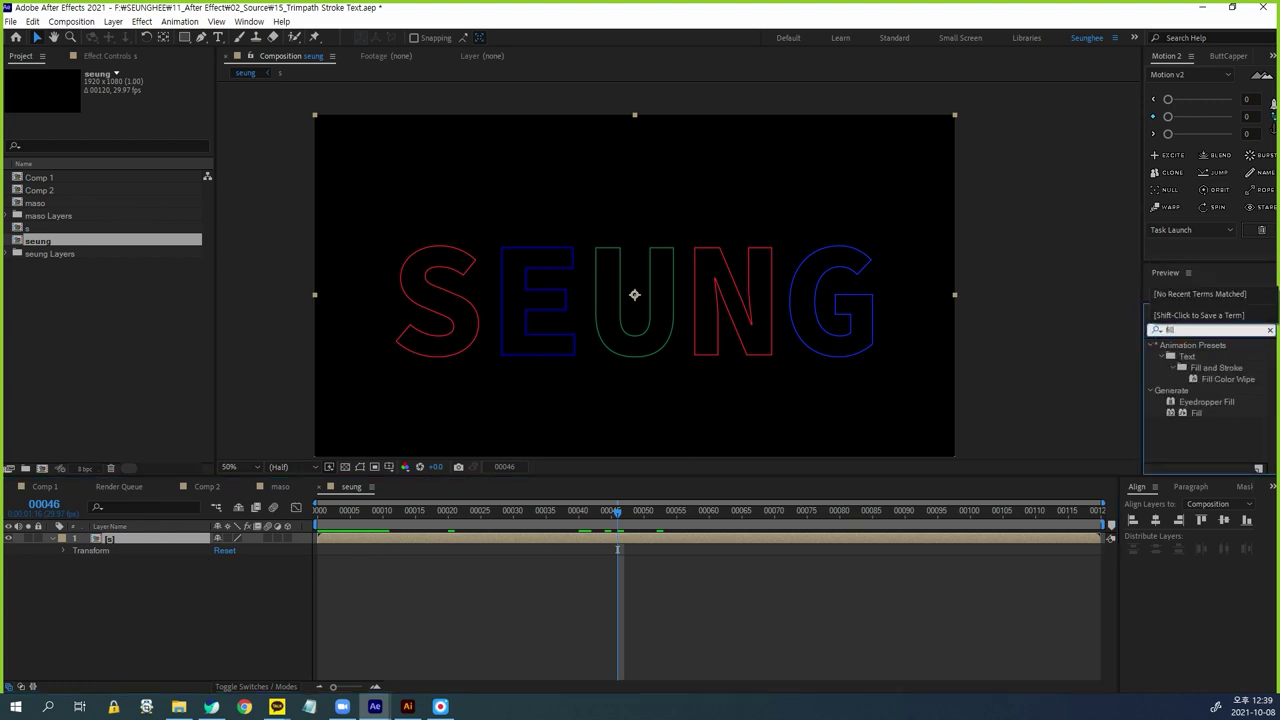
left_click_drag(1196, 412, 124, 548)
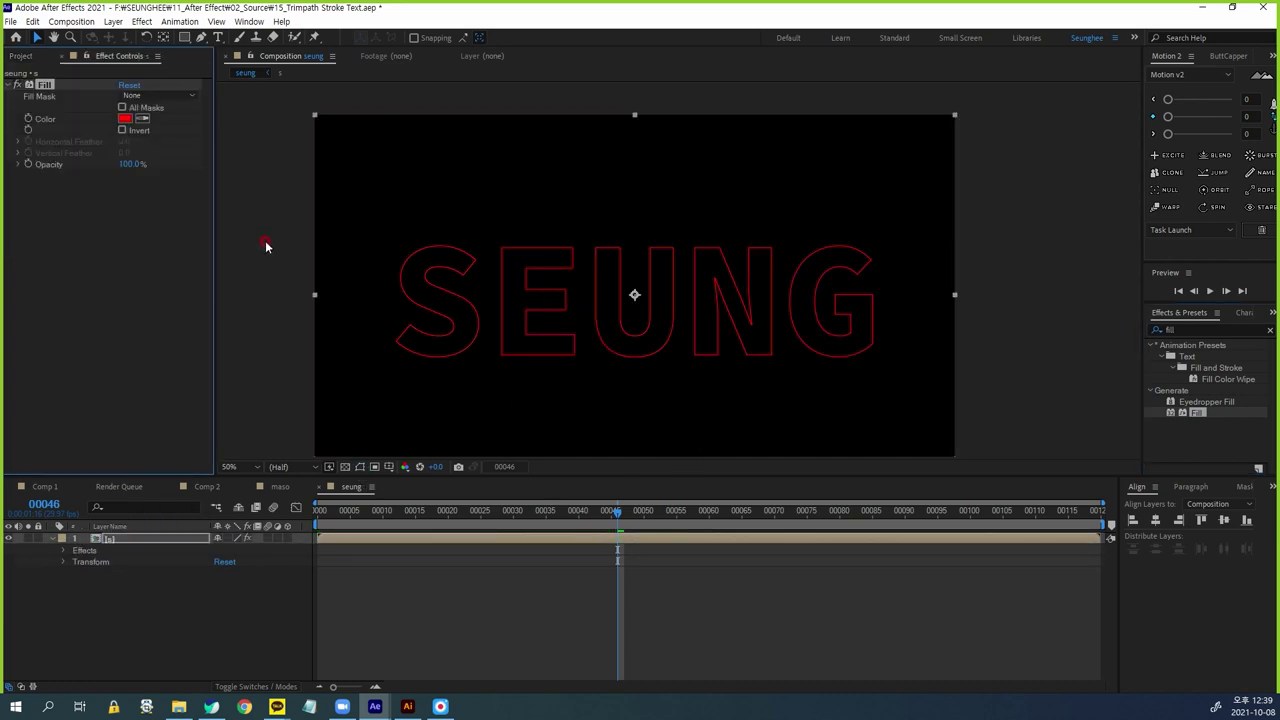
Find the Stroke effect under Generate and apply it to the s precomp layer
left_click(101, 508)
left_click(1181, 330)
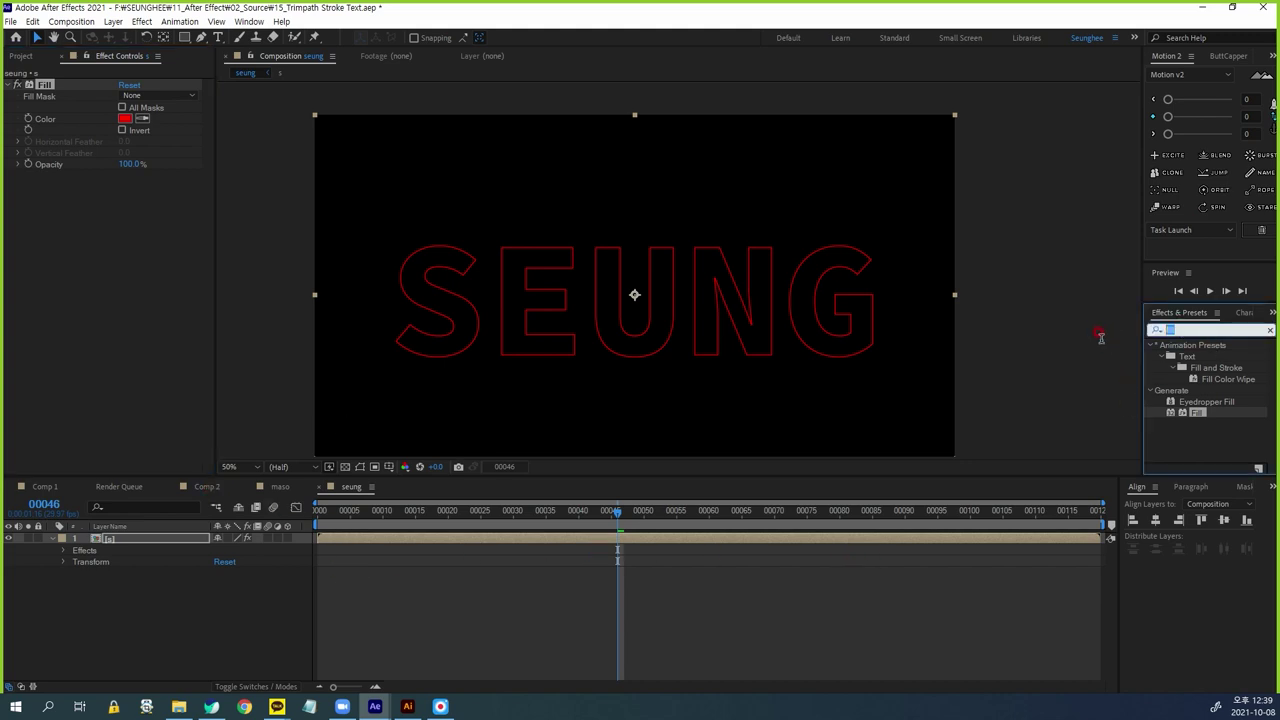
type("stroke")
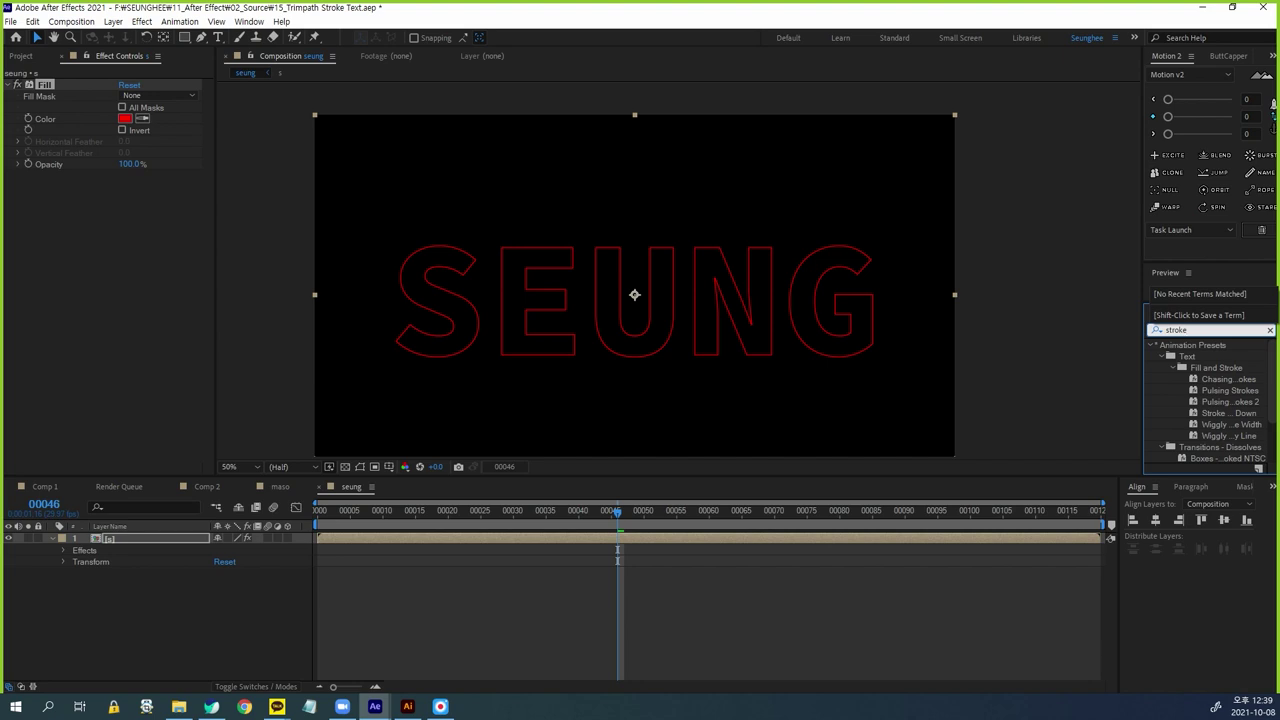
scroll(1196, 404, "down", 1)
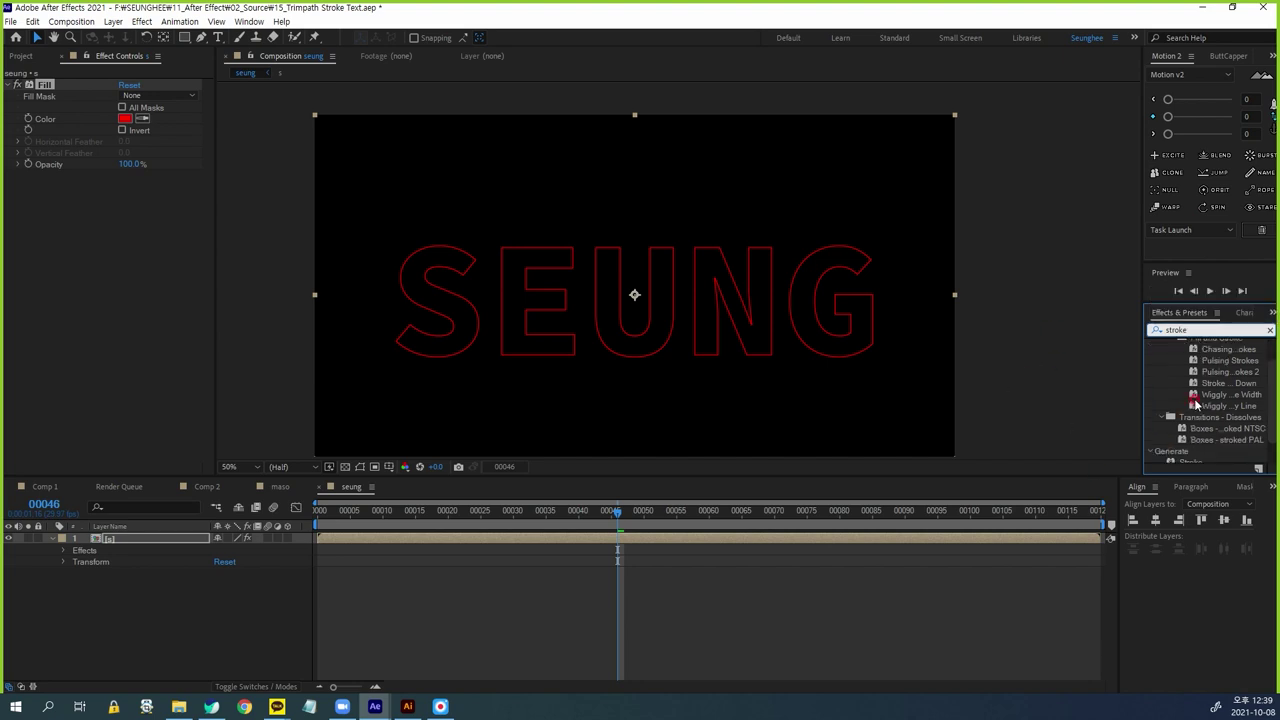
scroll(1232, 452, "down", 2)
mouse_move(1192, 441)
left_mouse_down()
mouse_move(663, 449)
mouse_move(100, 531)
mouse_move(126, 540)
left_mouse_up()
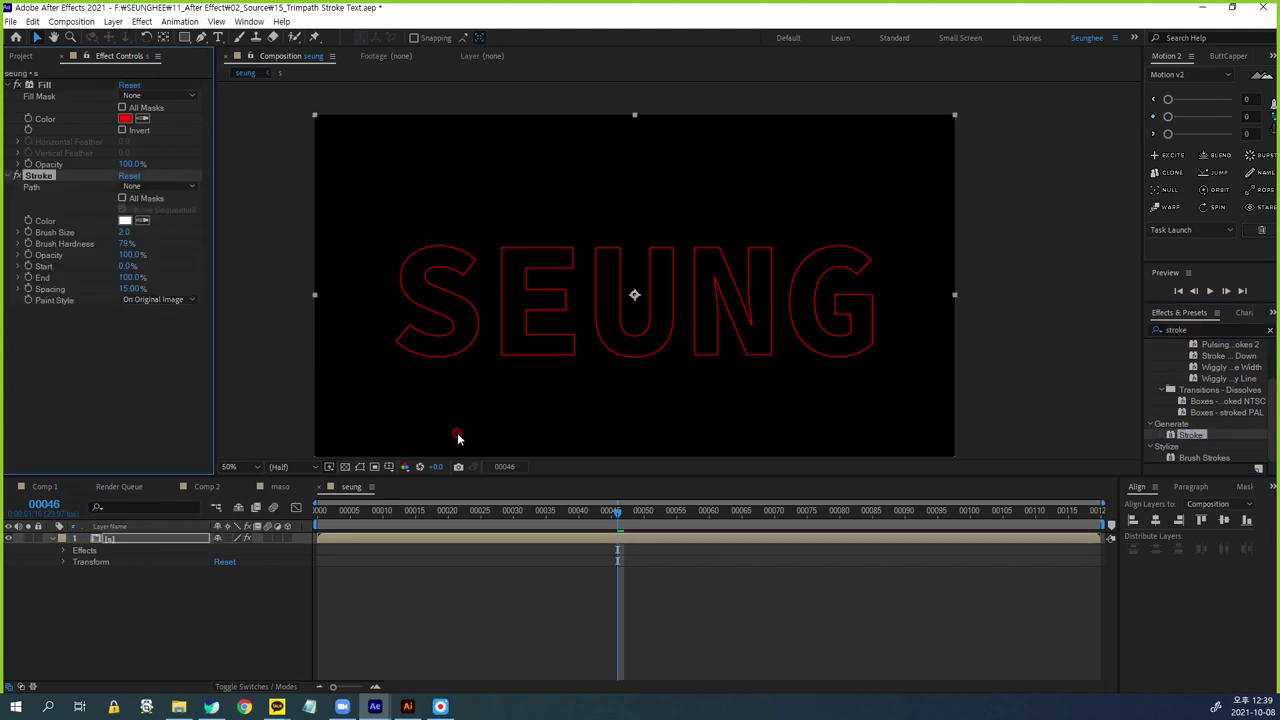
Inspect the lettering's outlines up close and at different frames, and list the effects applied to the s layer
key("period")
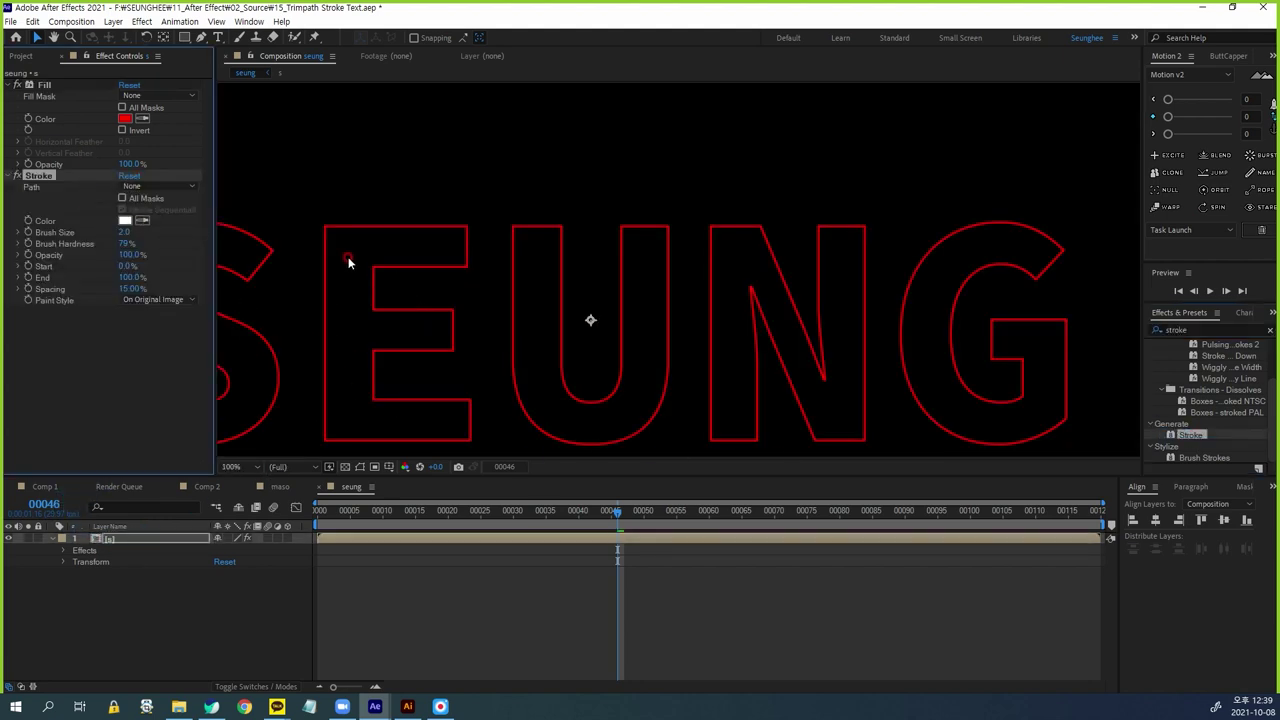
key("period")
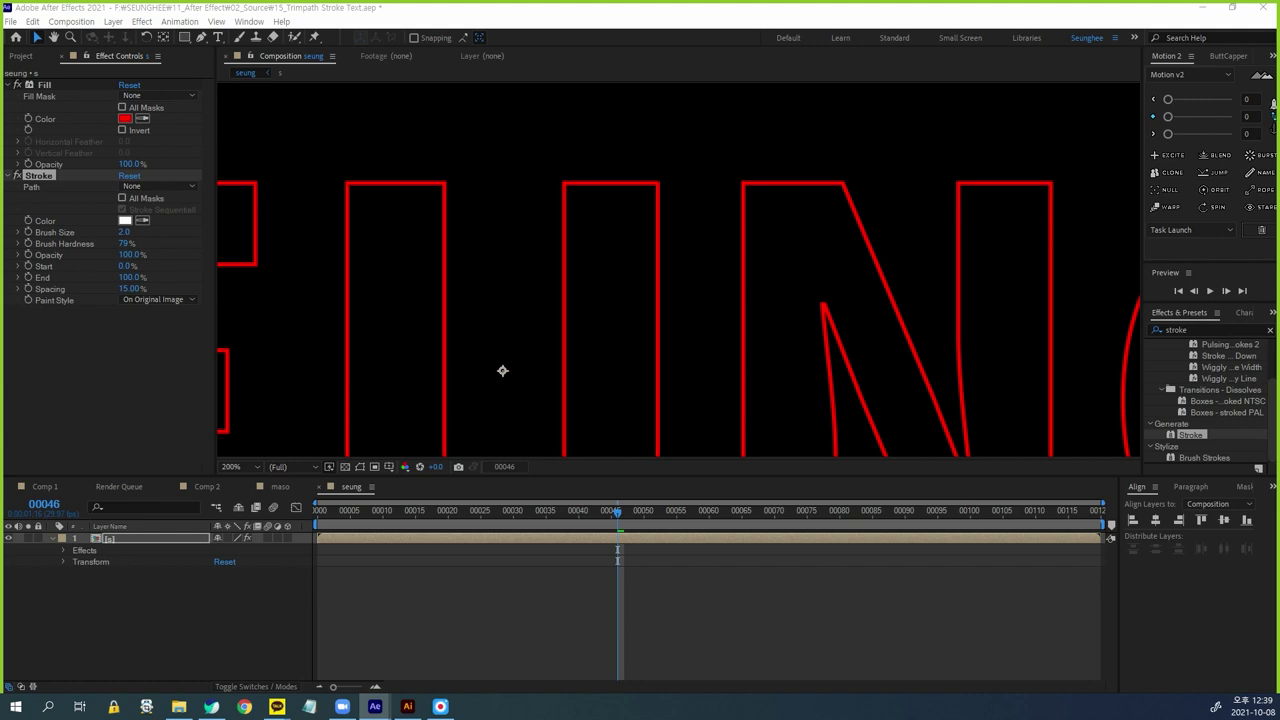
left_click(81, 560)
left_click(64, 551)
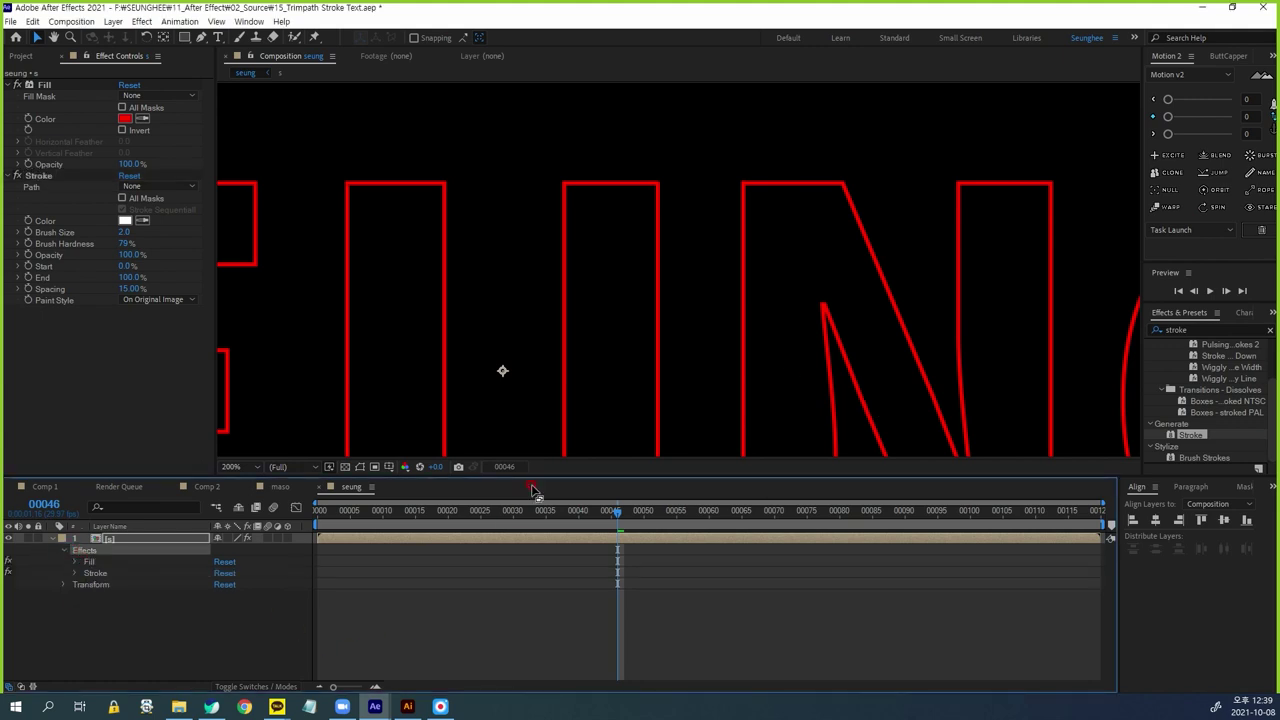
left_click(357, 511)
left_click(605, 511)
scroll(659, 307, "down", 4)
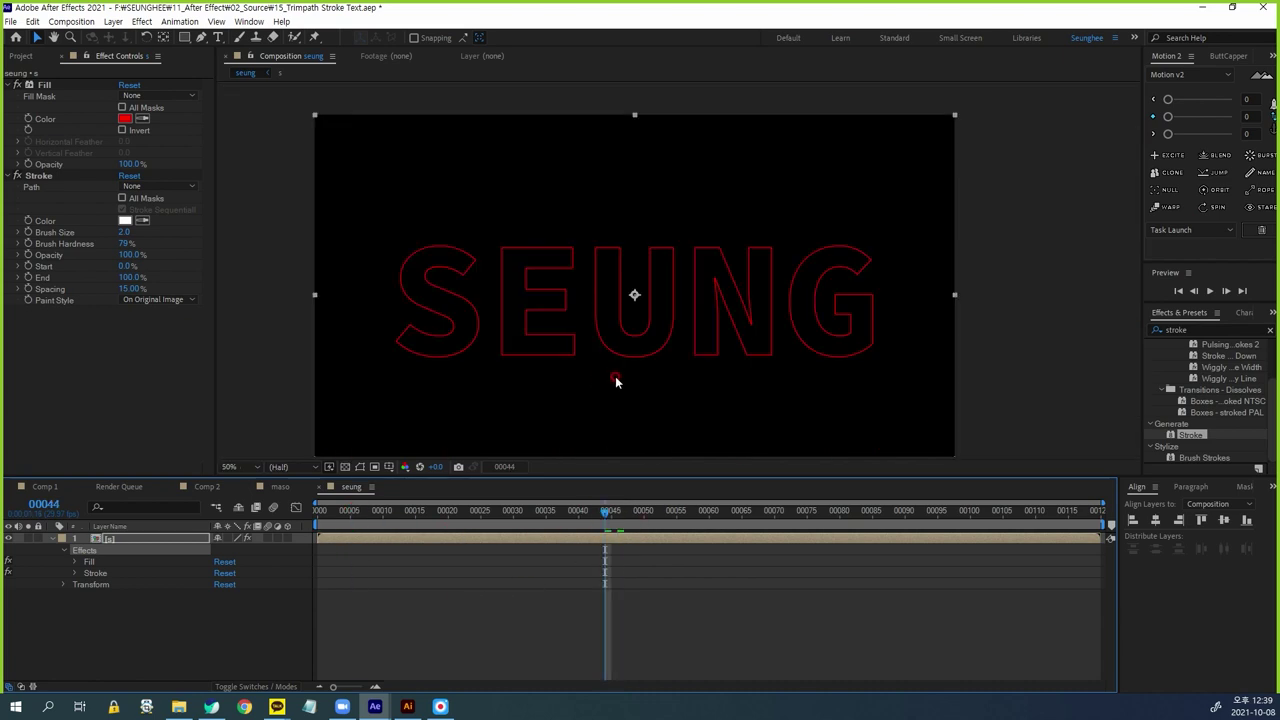
Duplicate the s layer and set the copy's Fill colour to a bright cyan with hue 189°
left_click(121, 539)
key("ctrl+d")
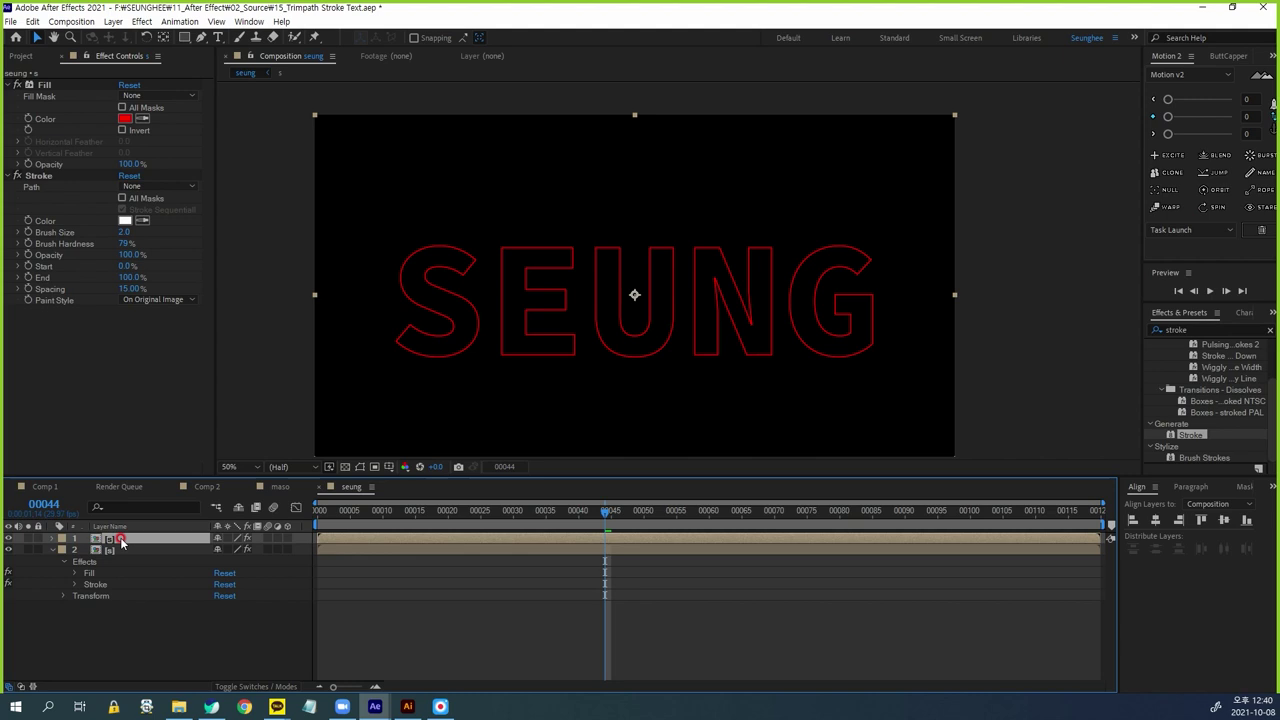
left_click(134, 156)
left_click(124, 118)
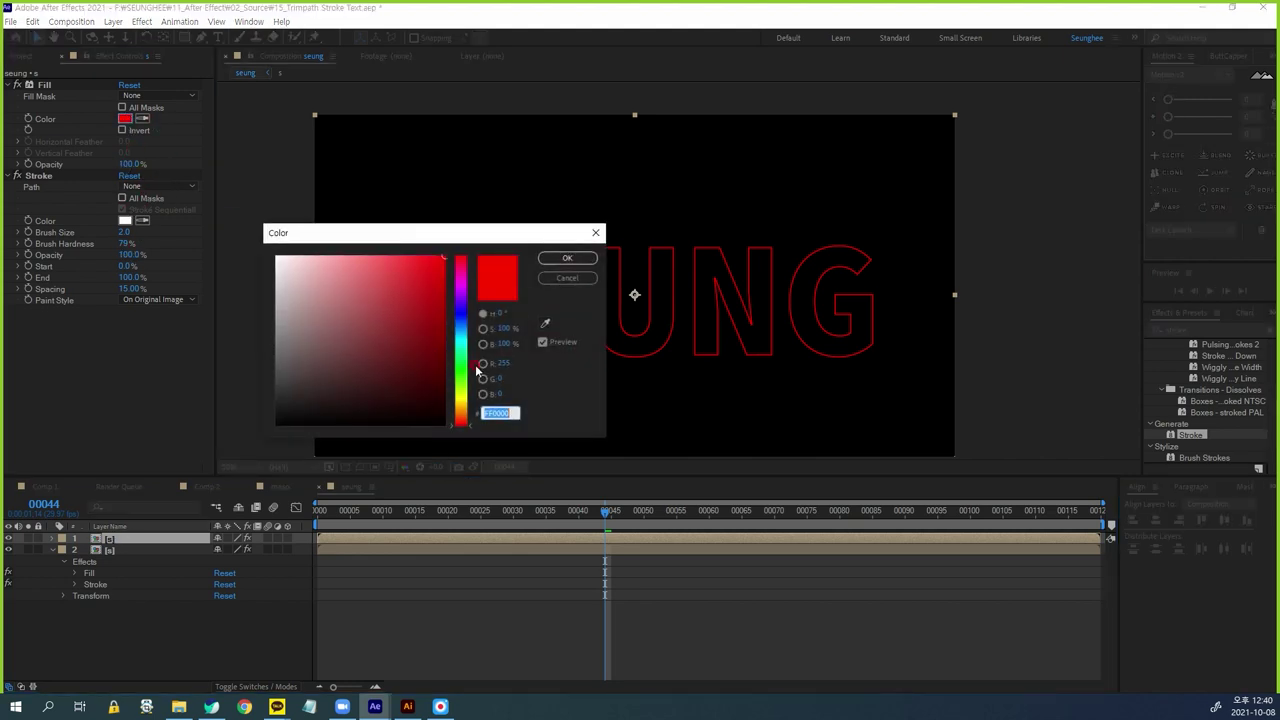
left_click(462, 336)
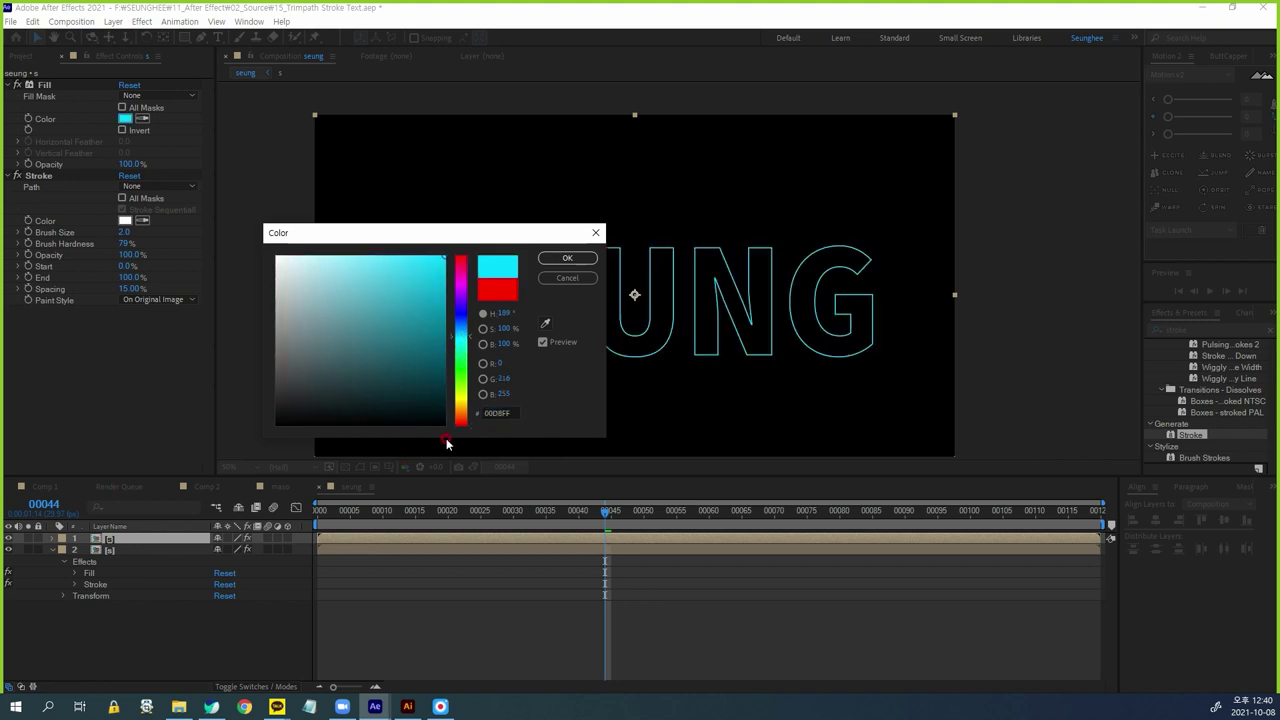
left_click(568, 259)
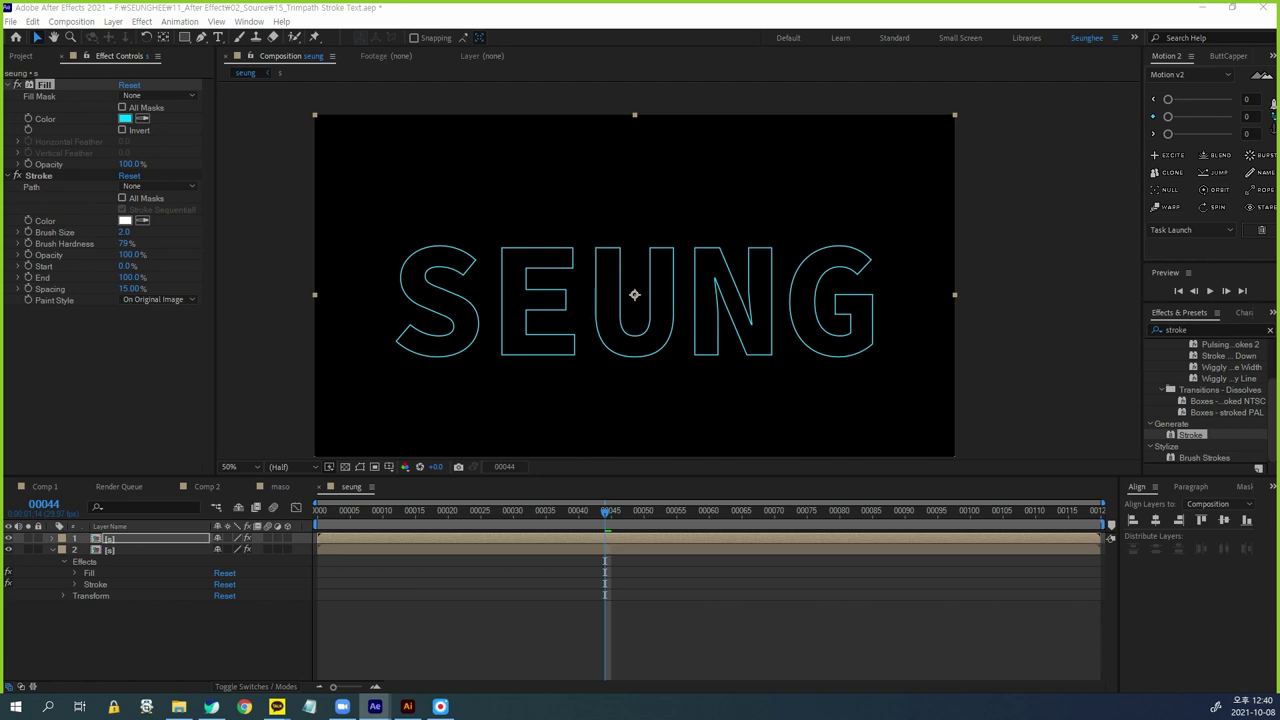
Delete the Stroke effect from the lower s layer
left_click(110, 549)
left_click(44, 176)
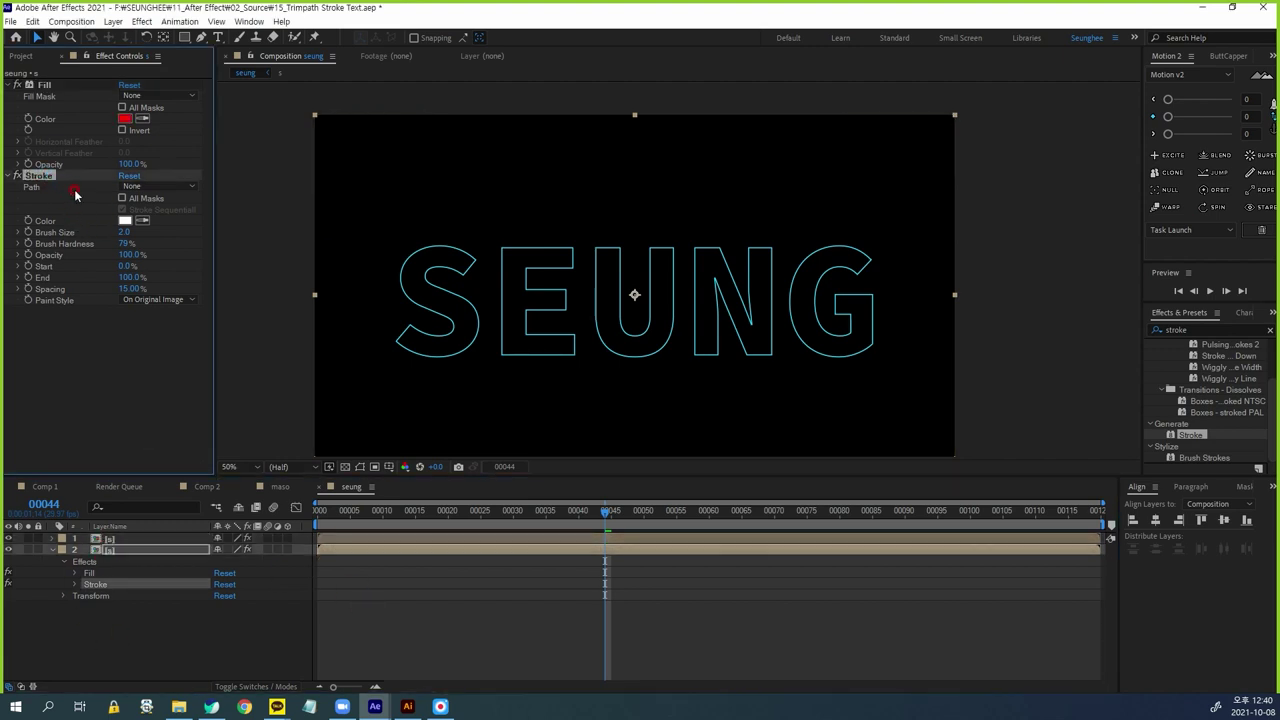
key("Delete")
Add a Stroke layer style to the upper cyan s layer and check it up close
left_click(122, 540)
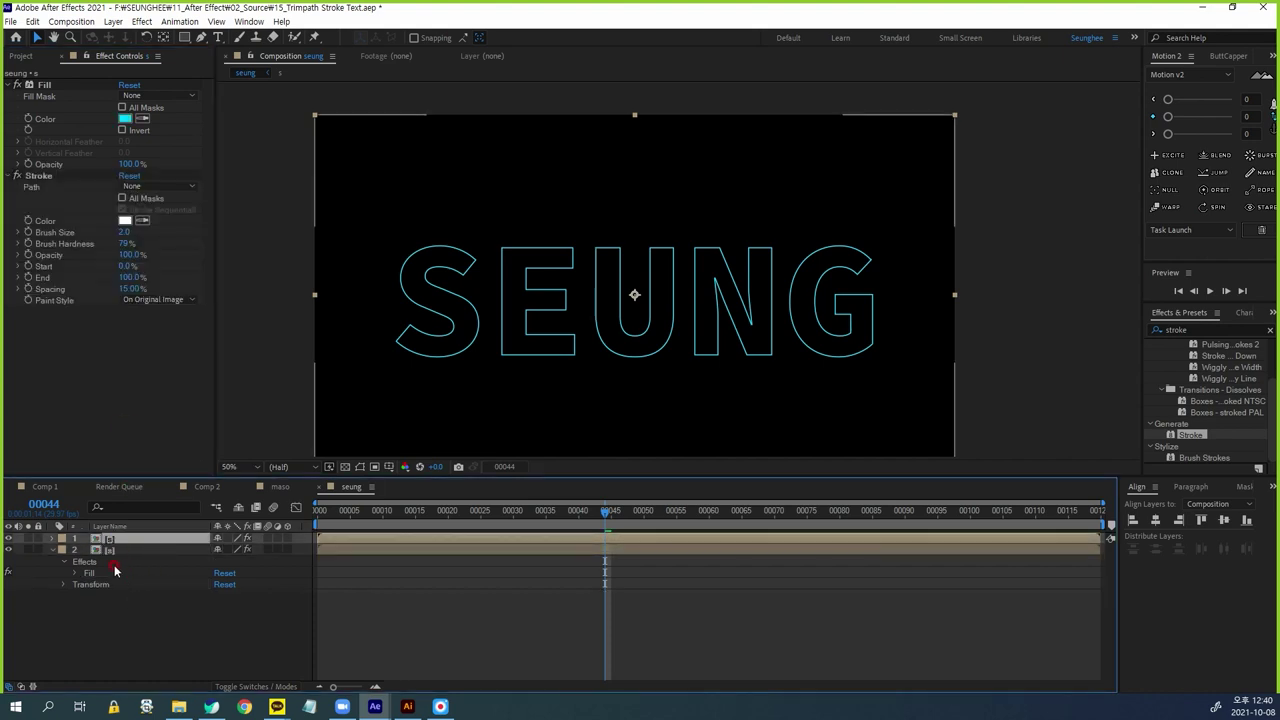
left_click(62, 539)
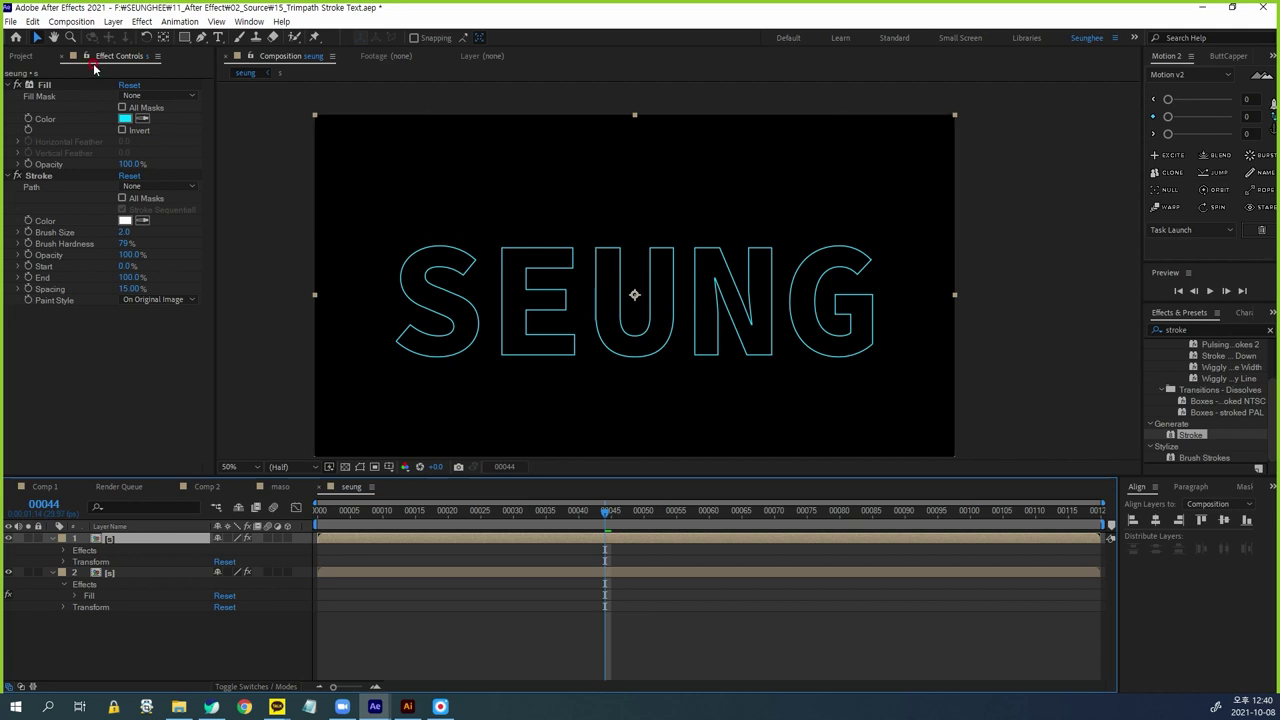
left_click(113, 21)
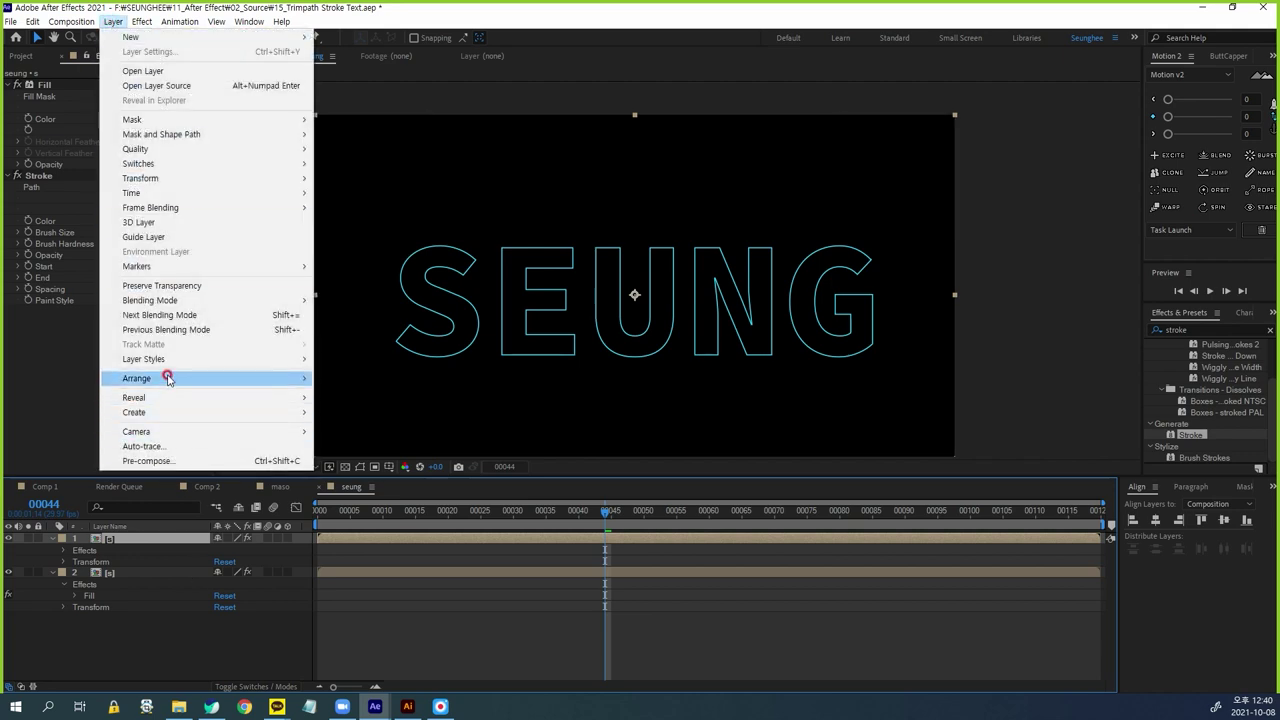
mouse_move(172, 361)
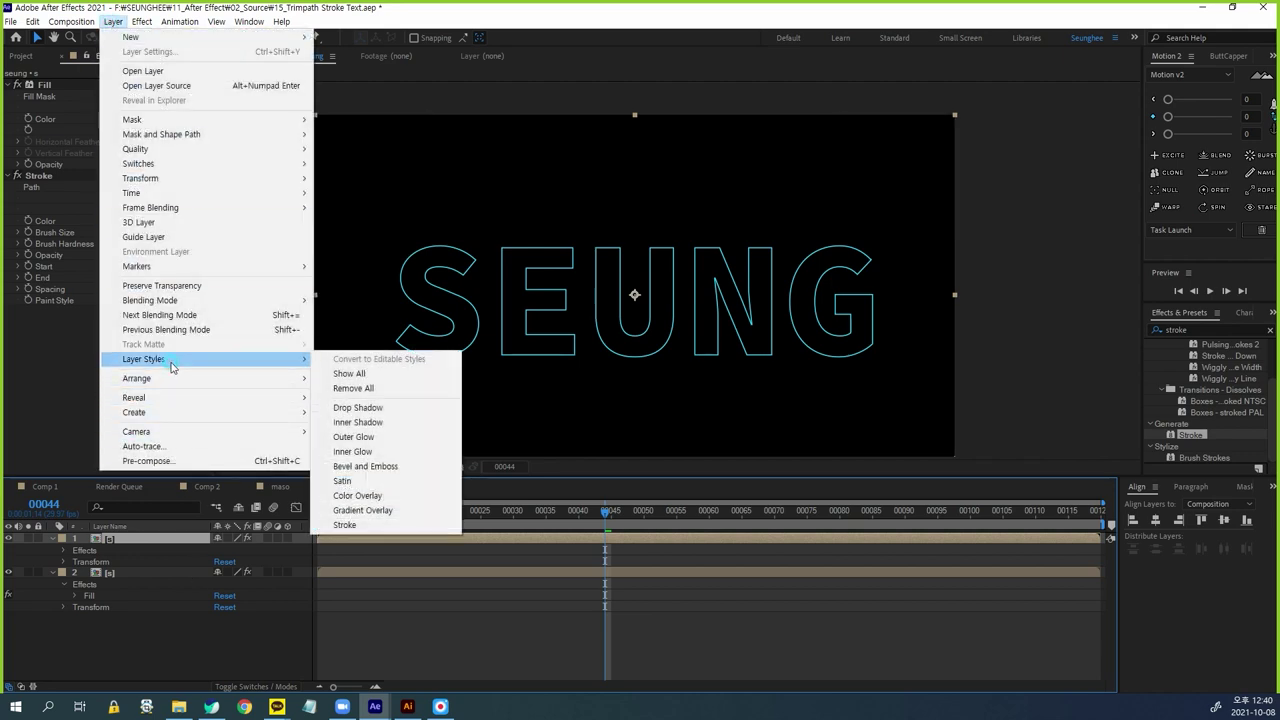
left_click(356, 526)
key("period")
key("period")
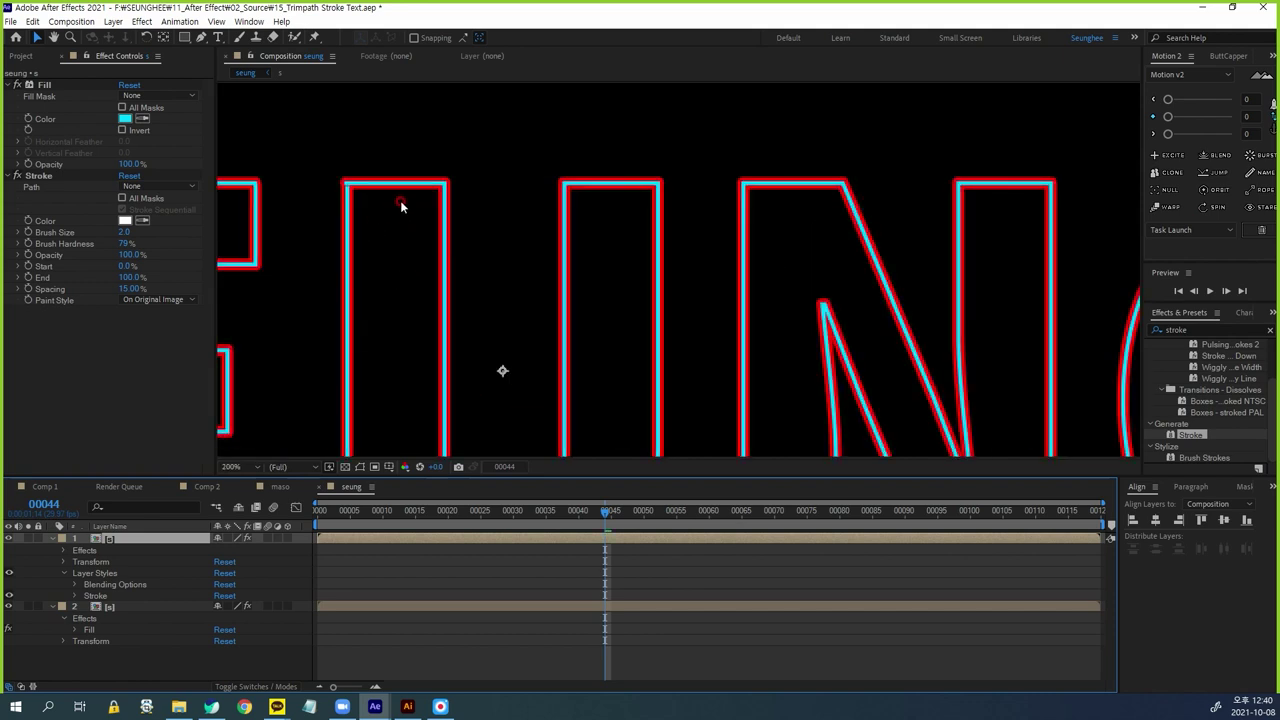
Match the upper layer's Stroke effect colour to its Fill by sampling the cyan swatch
left_click(143, 220)
left_click(125, 118)
left_click(156, 243)
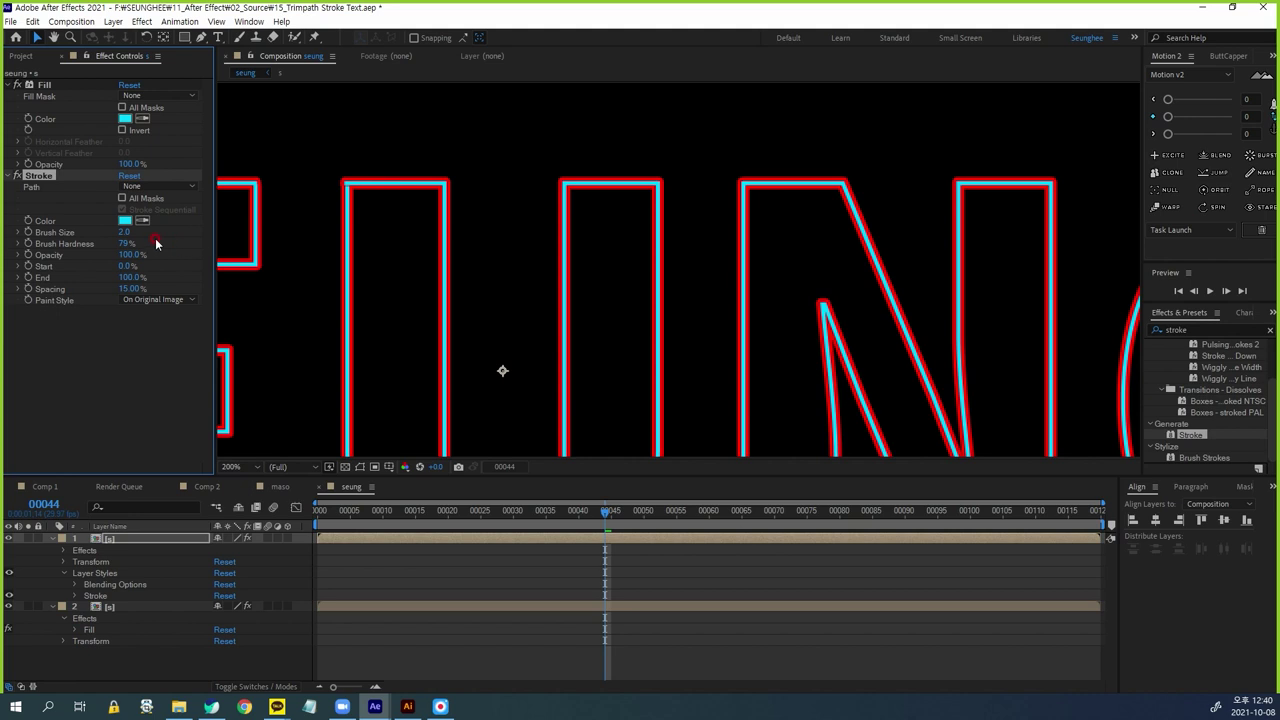
left_click(580, 568)
left_click(610, 538)
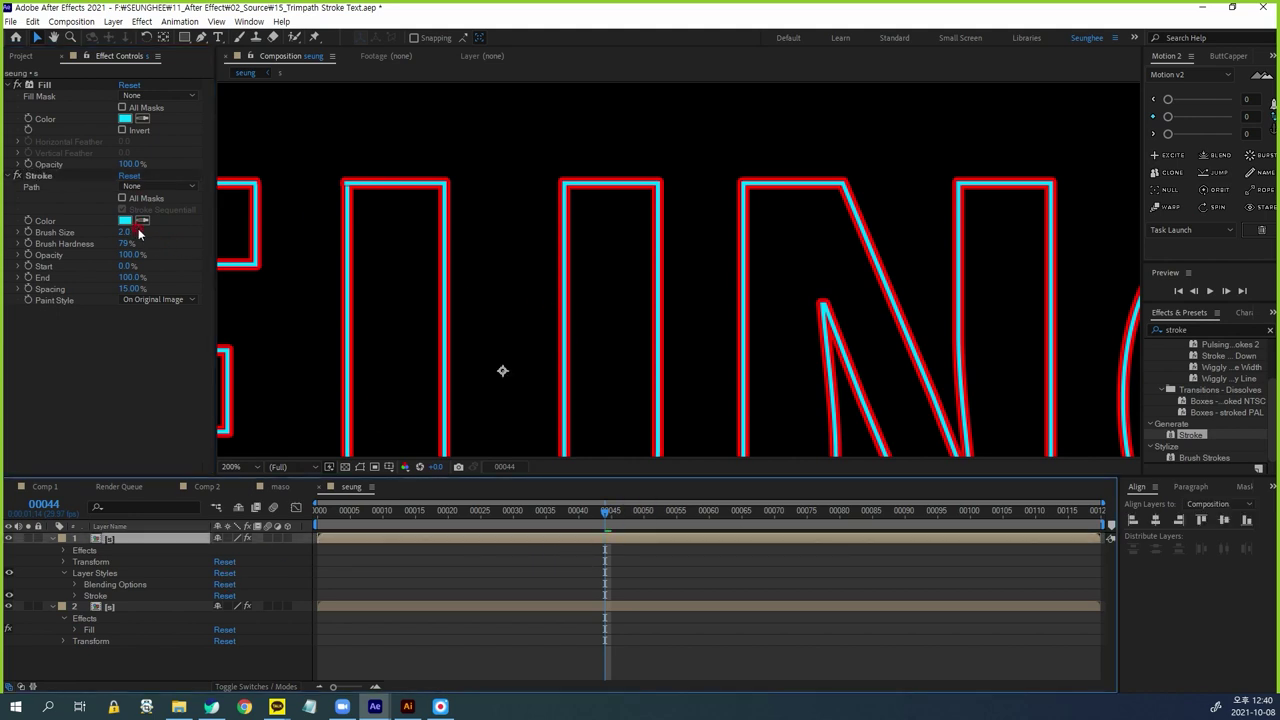
Reveal the upper layer's Stroke layer style settings and delete the Stroke effect from that layer
left_click(125, 541)
left_click(127, 639)
left_click(77, 569)
left_click(77, 594)
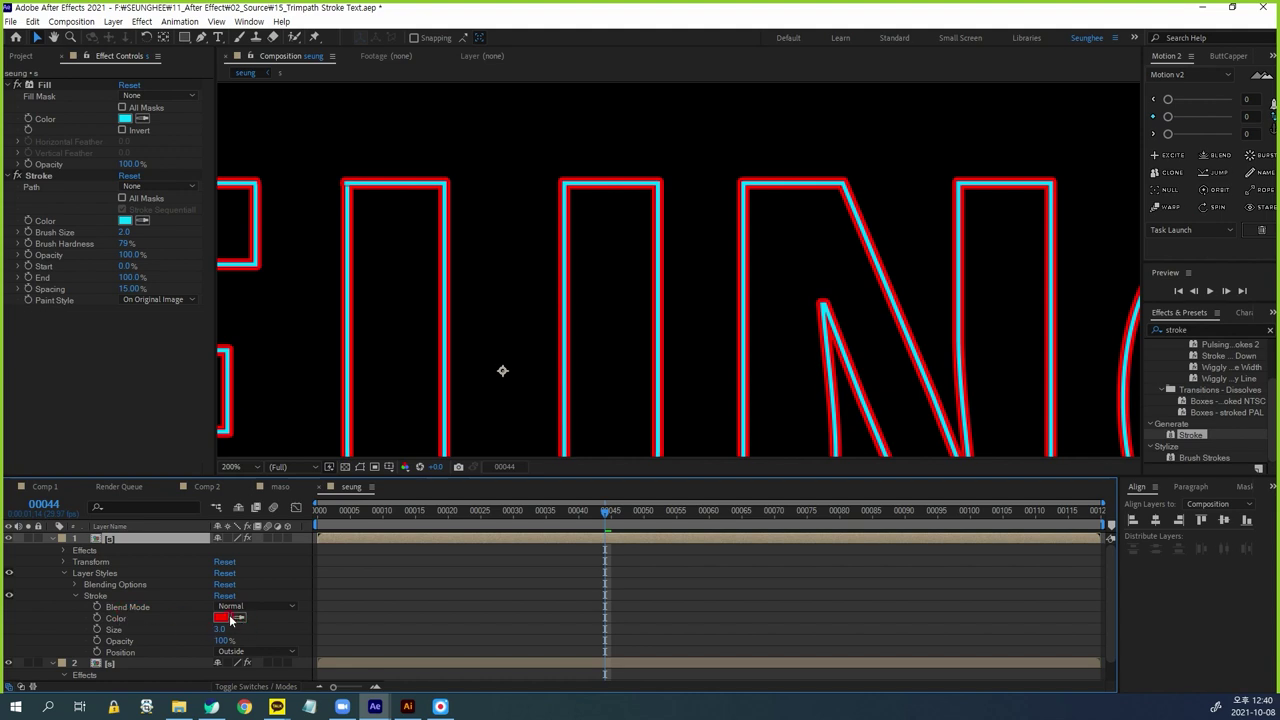
left_click(37, 177)
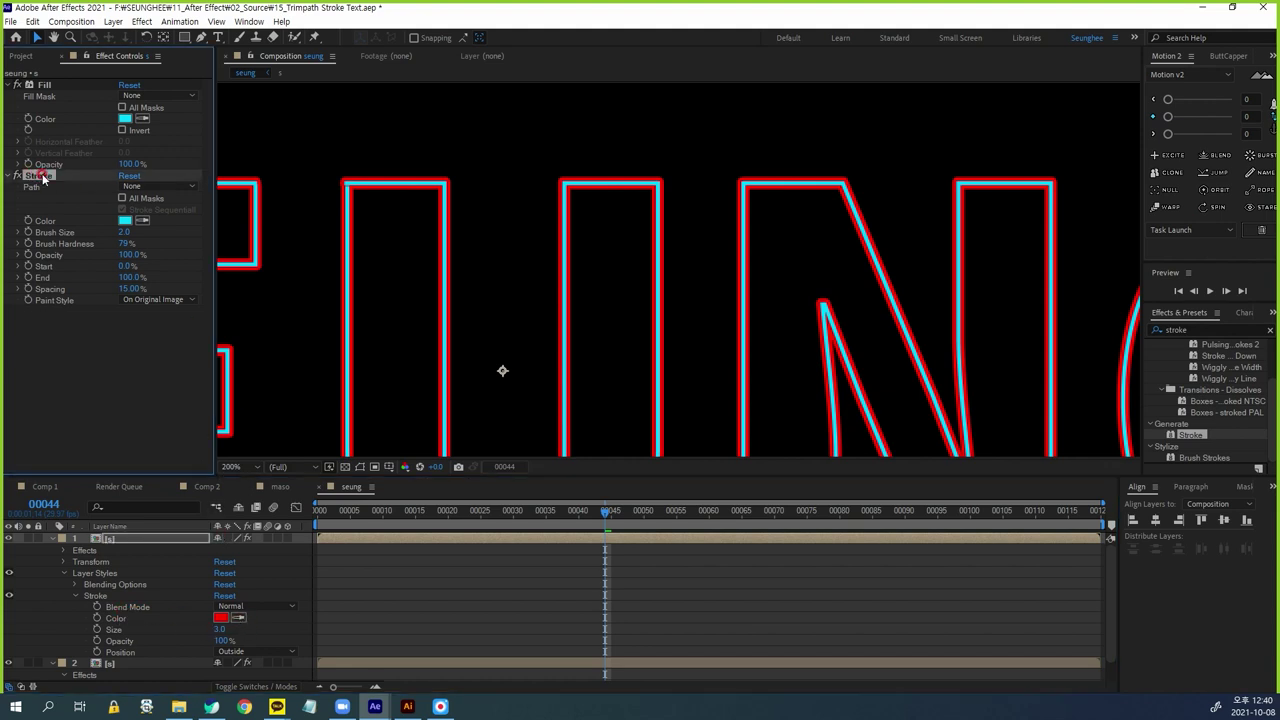
key("Delete")
Match the upper s layer's Stroke layer style colour to its Fill by sampling the cyan swatch
left_click(245, 618)
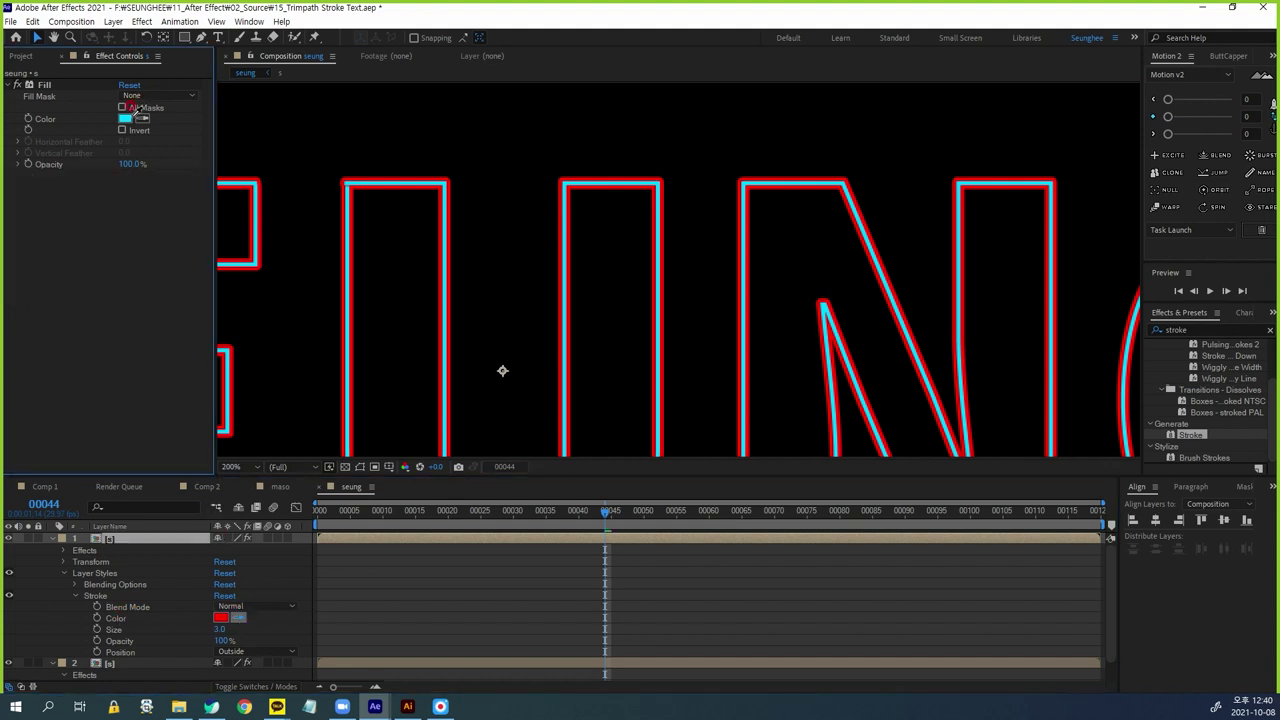
left_click(126, 119)
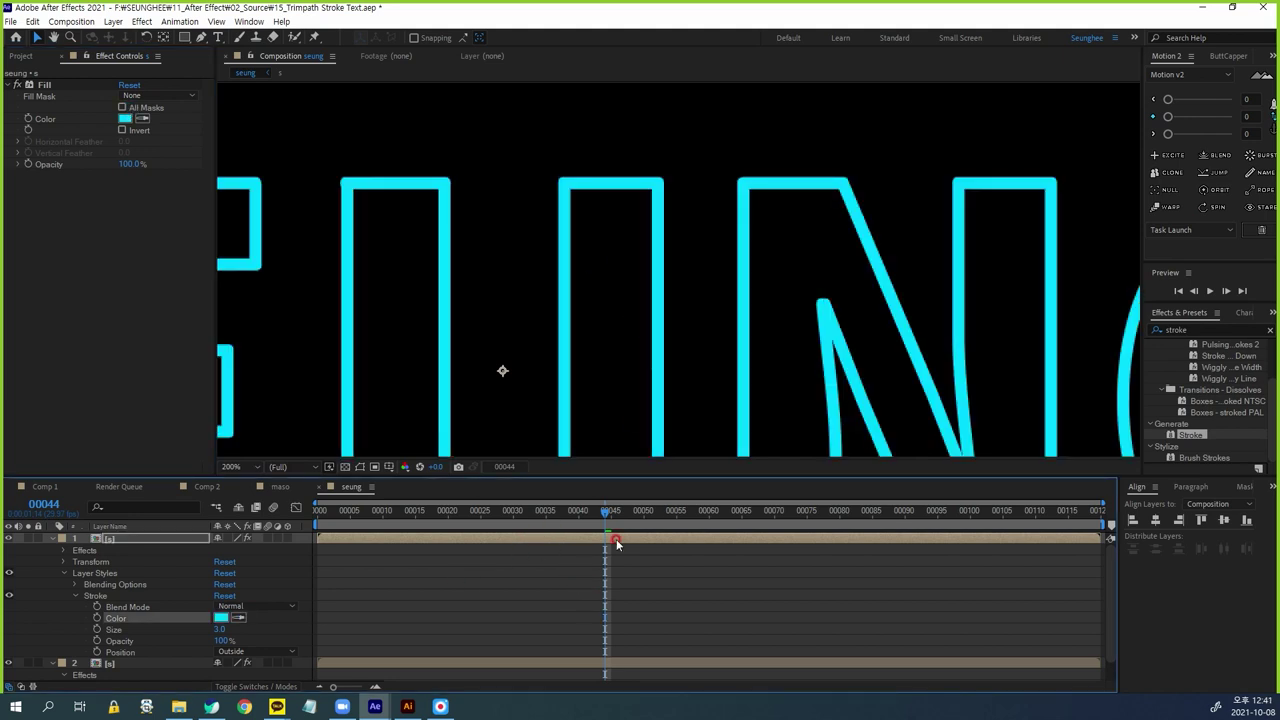
scroll(510, 366, "down", 2)
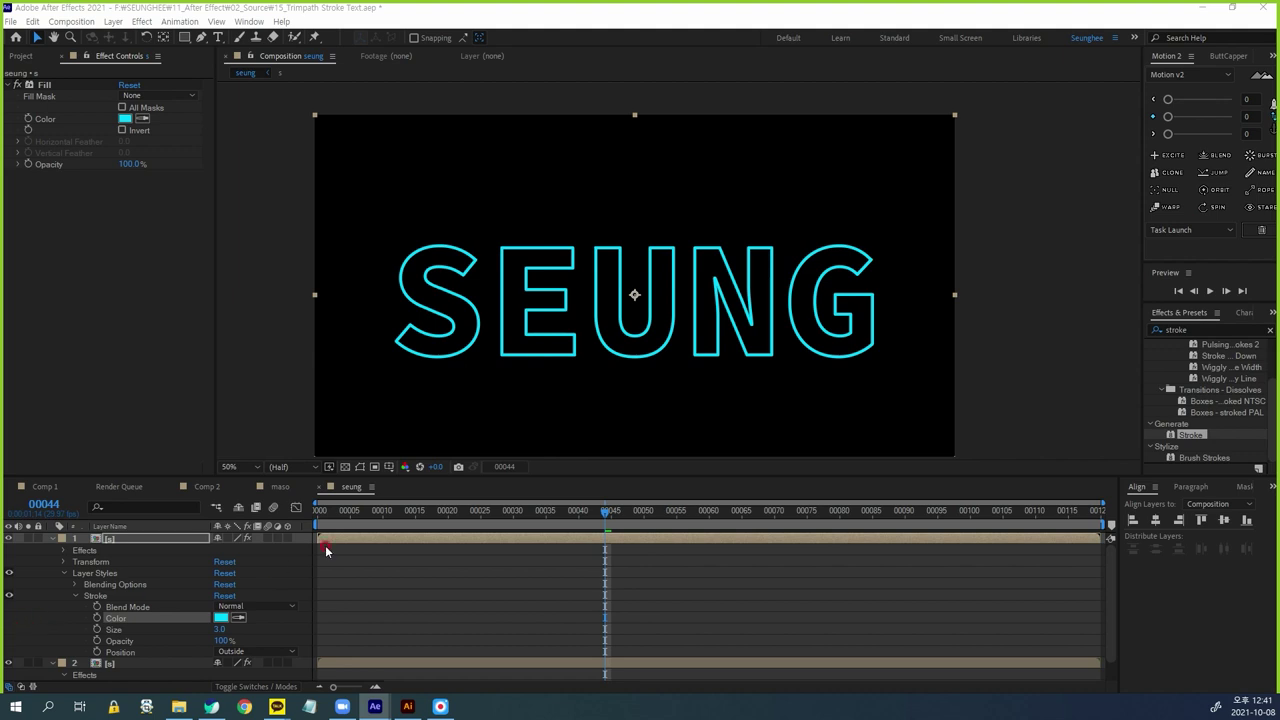
Set the Stroke layer style size of the upper cyan s layer to 1 and check the outline up close
left_click(368, 636)
left_click(318, 620)
left_click(227, 632)
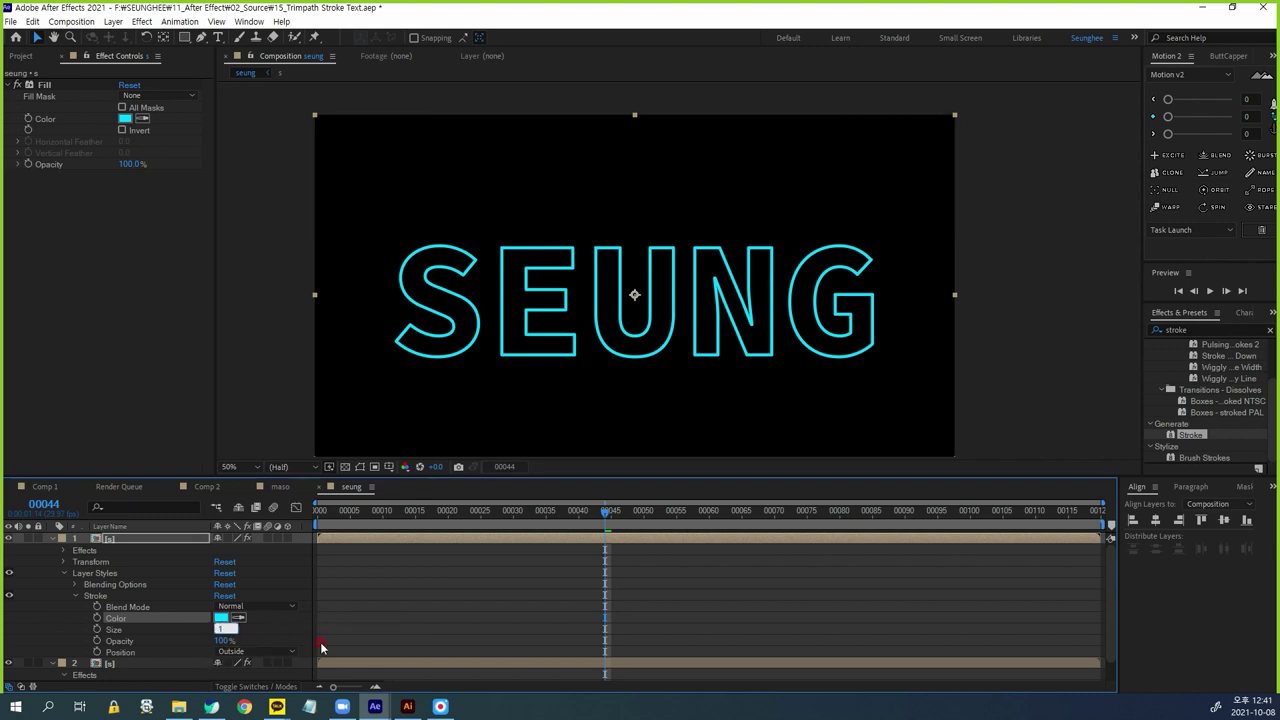
type("1")
key("Return")
key("period")
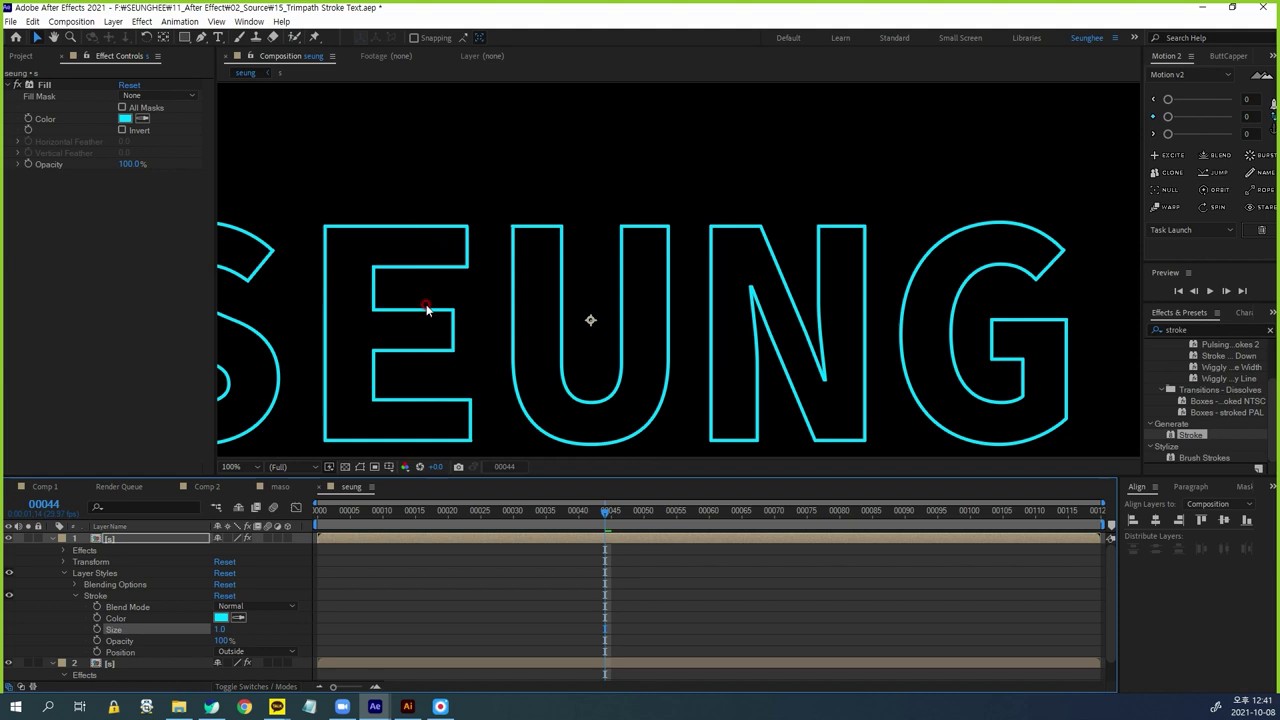
left_click(585, 515)
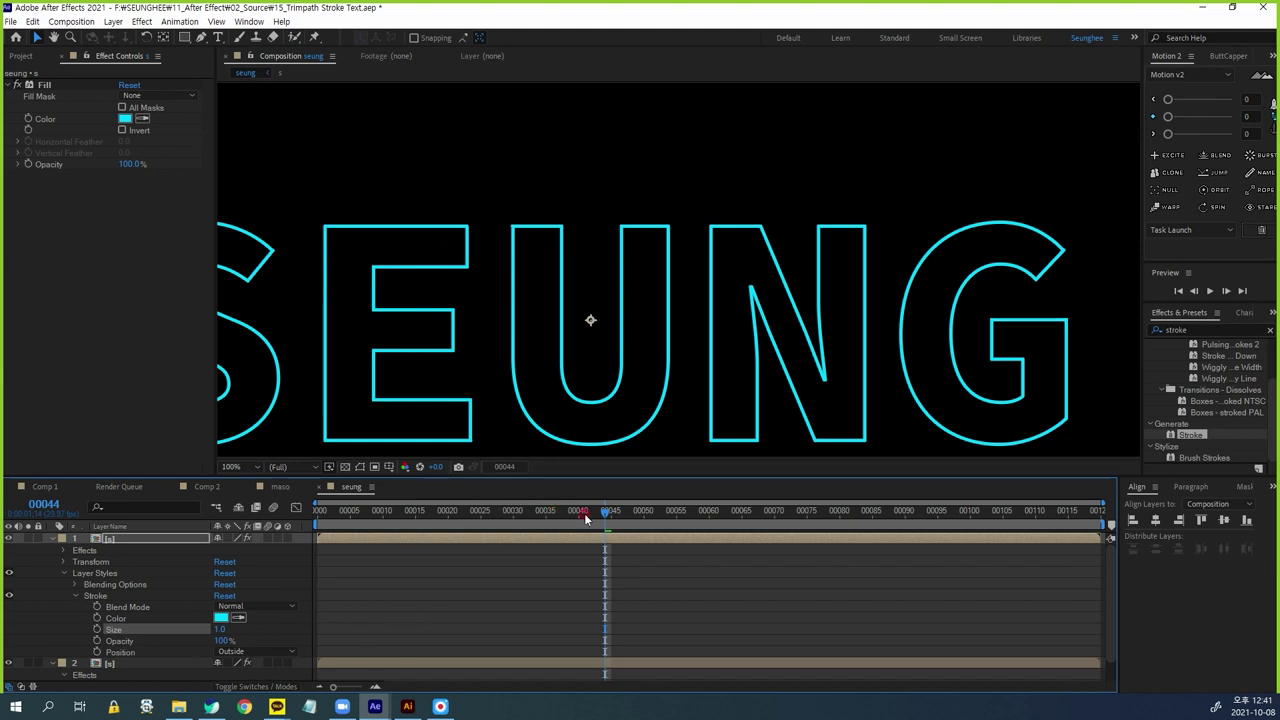
Duplicate the upper cyan s layer and reveal only the modified Fill and Stroke properties of the top copy
left_click(115, 539)
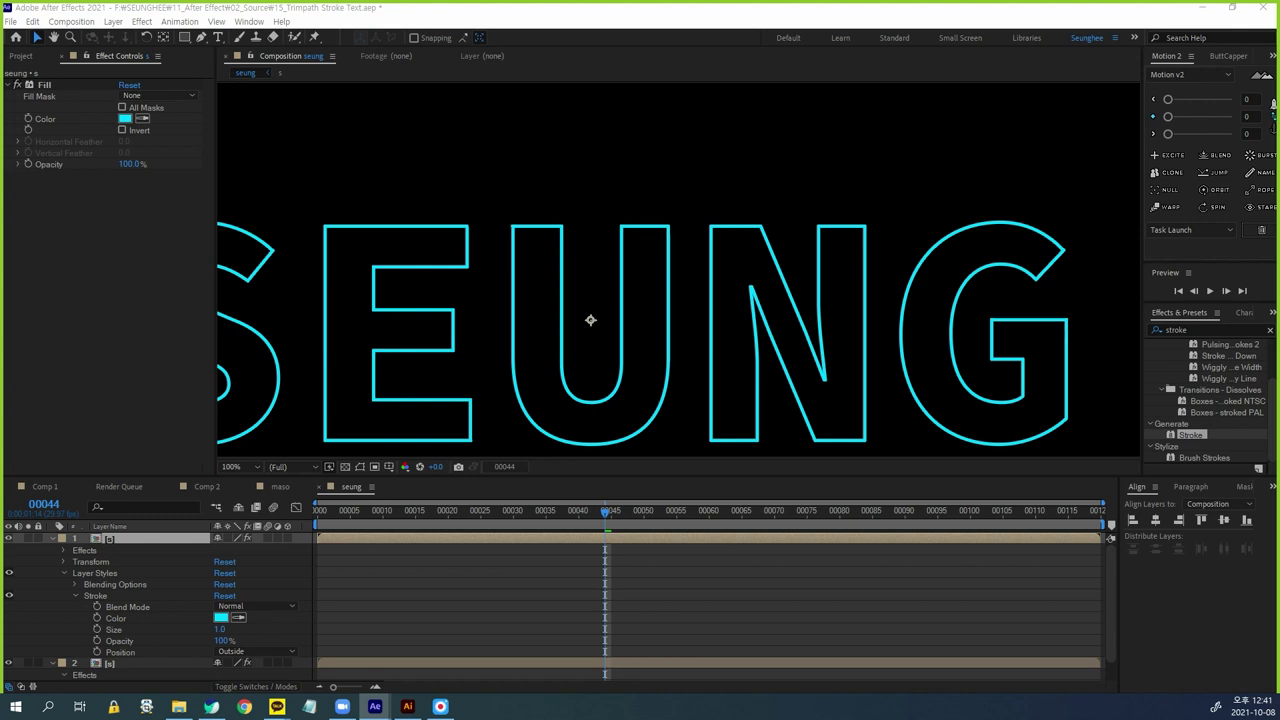
left_click(118, 540)
key("ctrl+d")
left_click(112, 541)
key("u")
key("u")
left_click(278, 594)
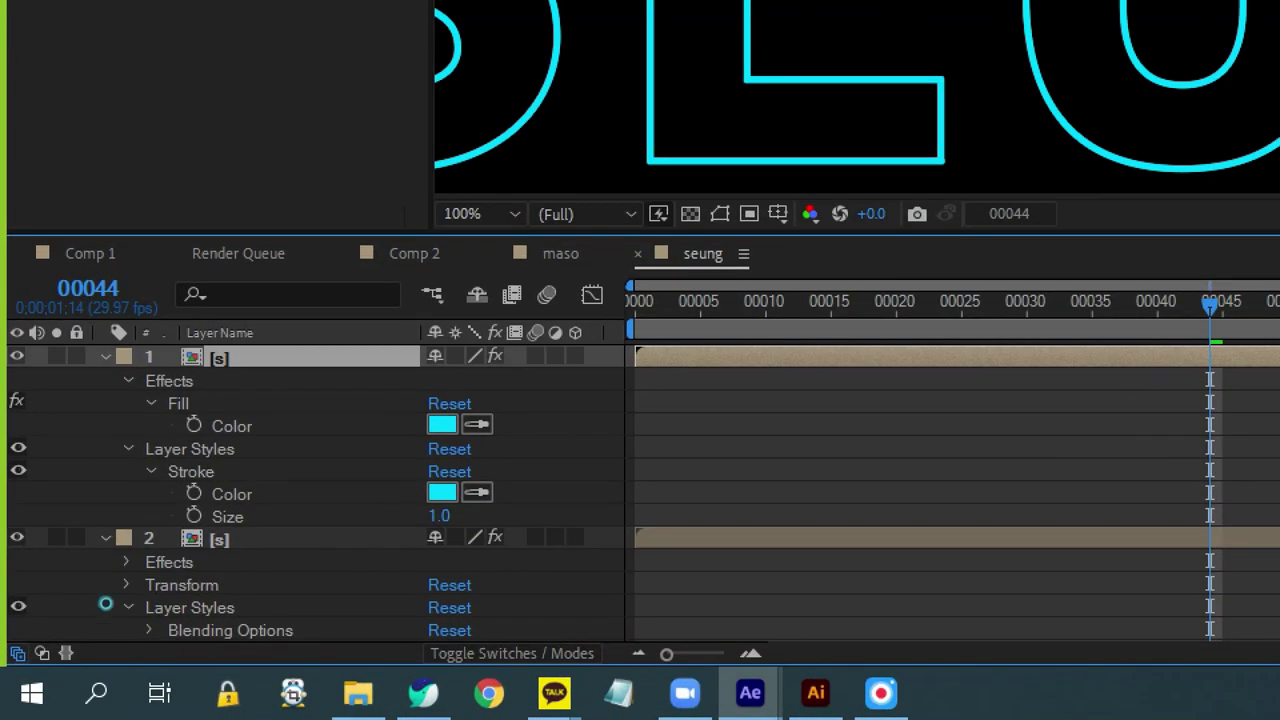
mouse_move(70, 539)
left_mouse_down()
mouse_move(35, 629)
mouse_move(160, 568)
left_mouse_up()
mouse_move(251, 443)
left_mouse_down()
mouse_move(74, 416)
mouse_move(280, 383)
mouse_move(260, 437)
mouse_move(98, 453)
mouse_move(232, 556)
left_mouse_up()
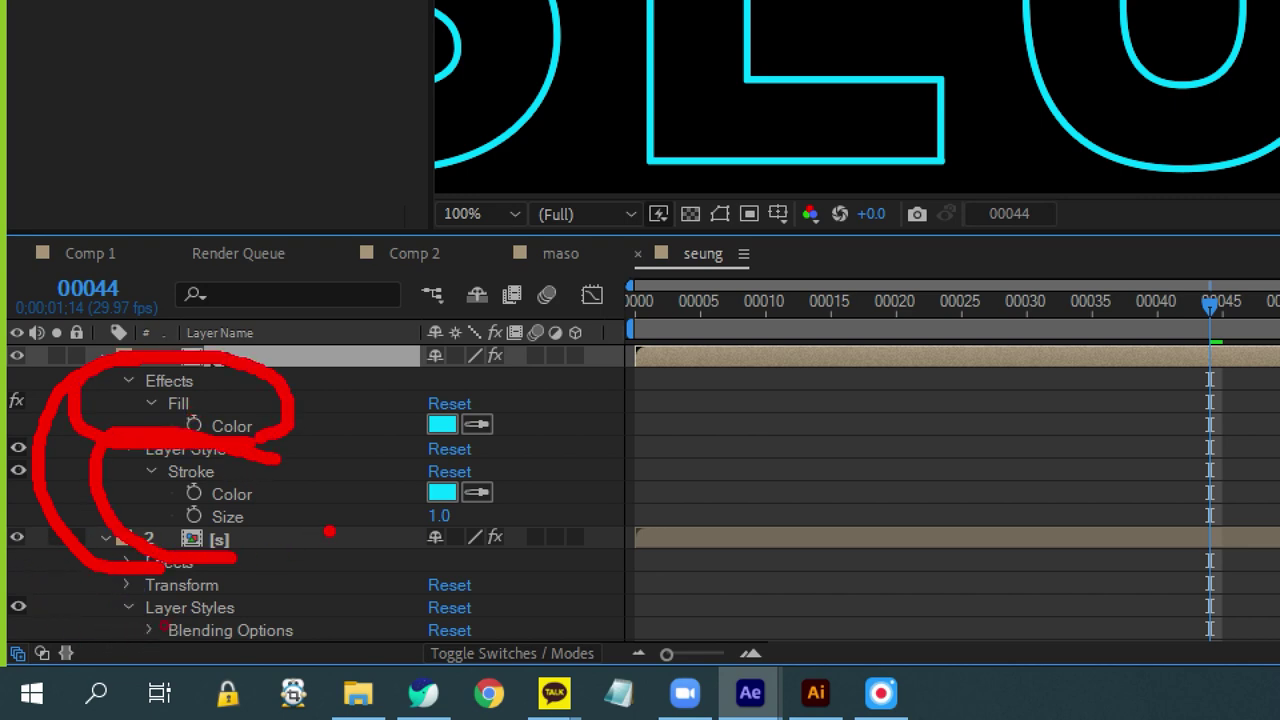
key("Escape")
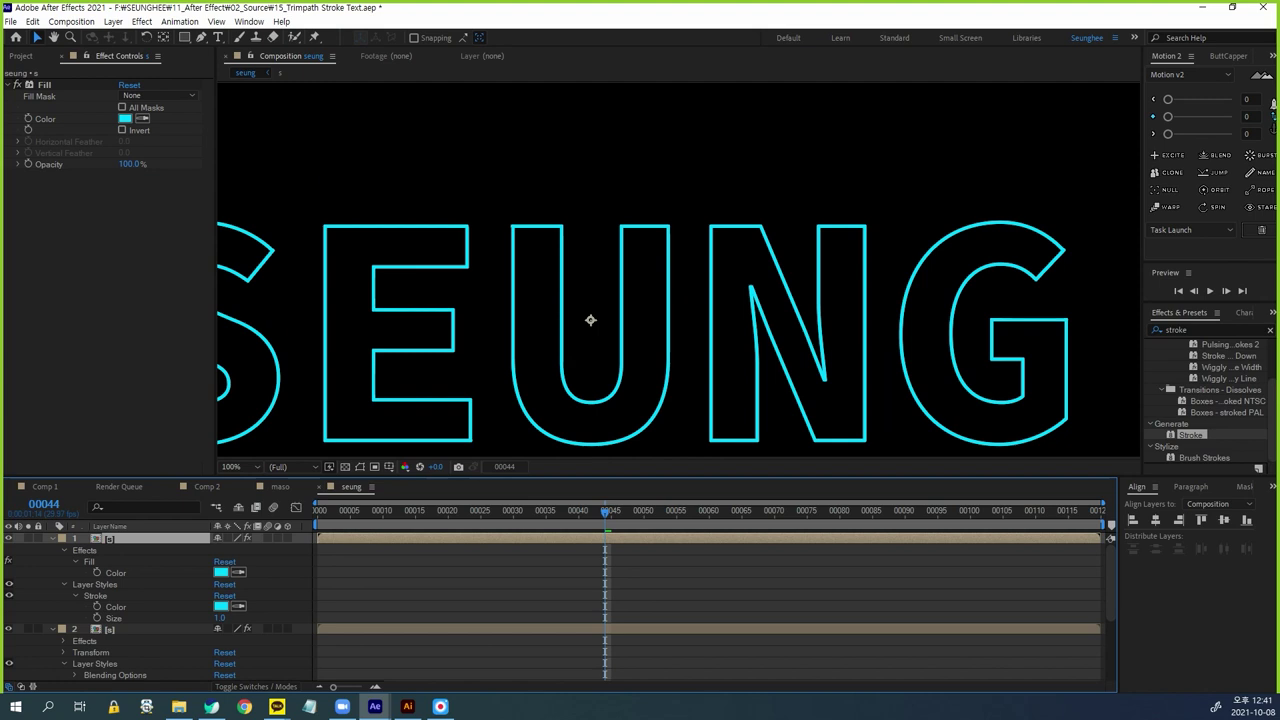
Set the Stroke layer style size of the top s layer to 2
left_click(218, 618)
type("2")
key("Return")
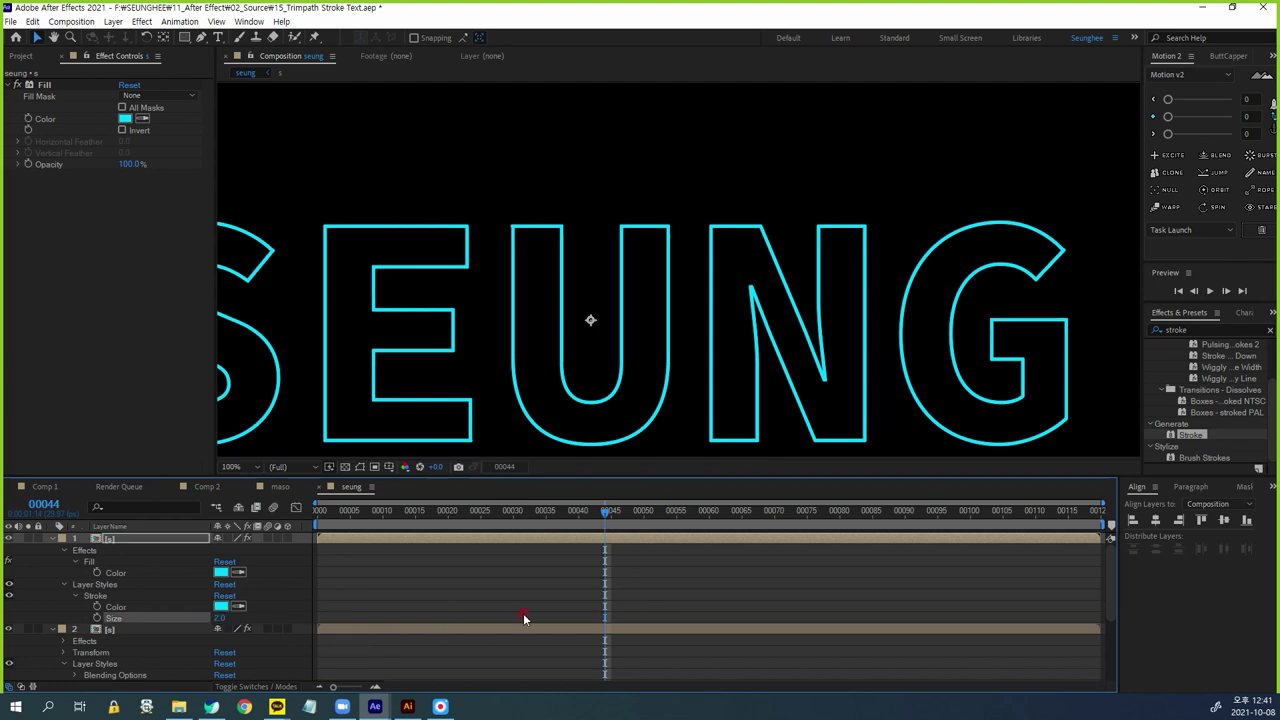
Change the top s layer's Fill to green 12FF00 and match its Stroke layer style colour by sampling the Fill swatch
left_click(220, 575)
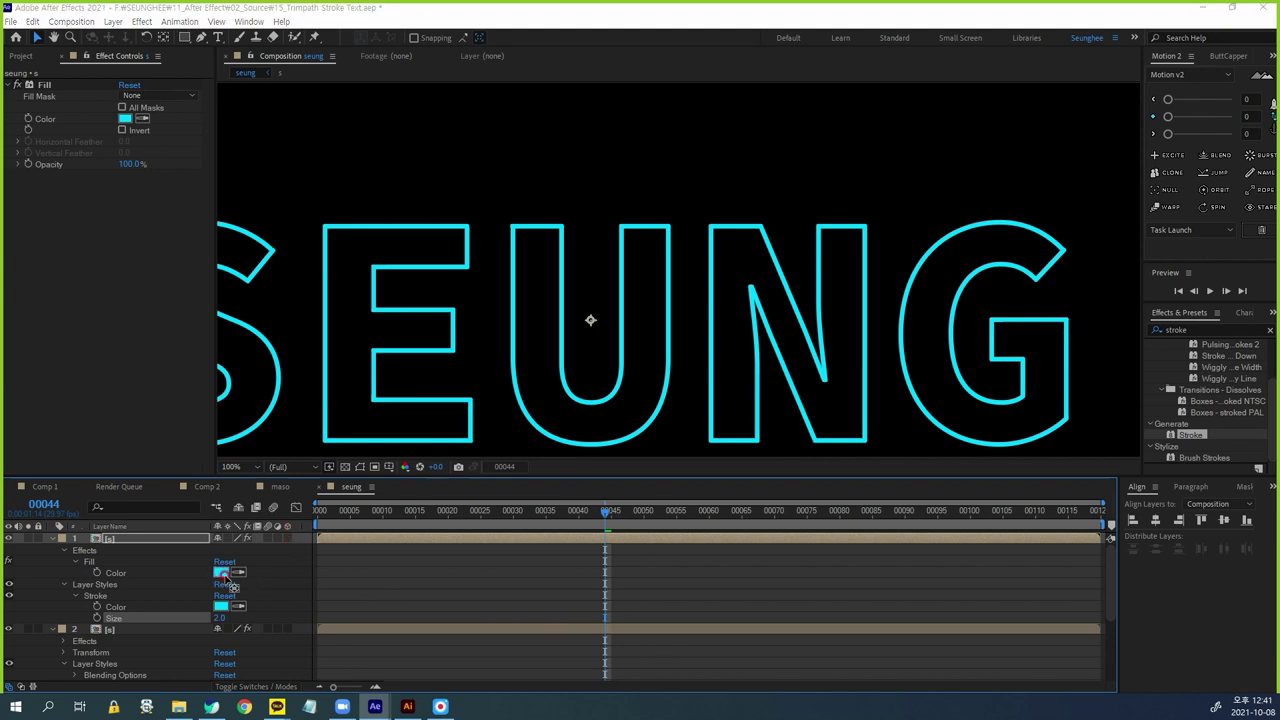
left_click(459, 370)
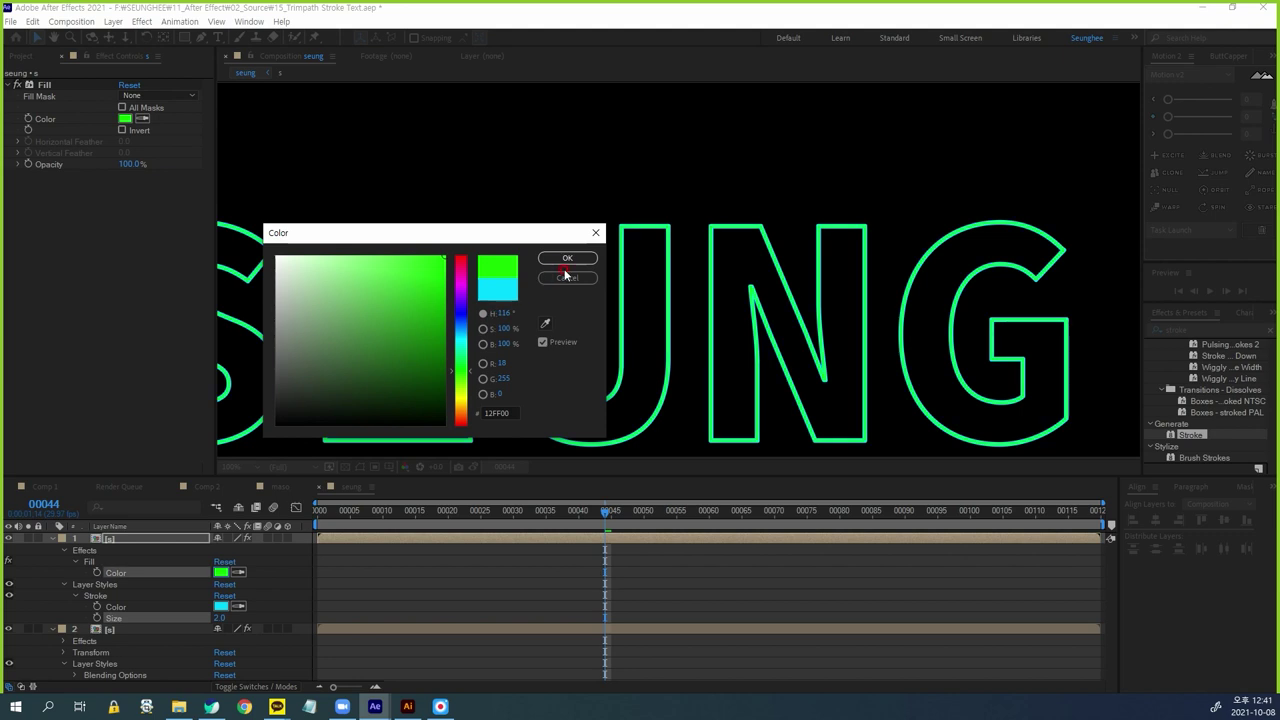
left_click(567, 258)
left_click(238, 606)
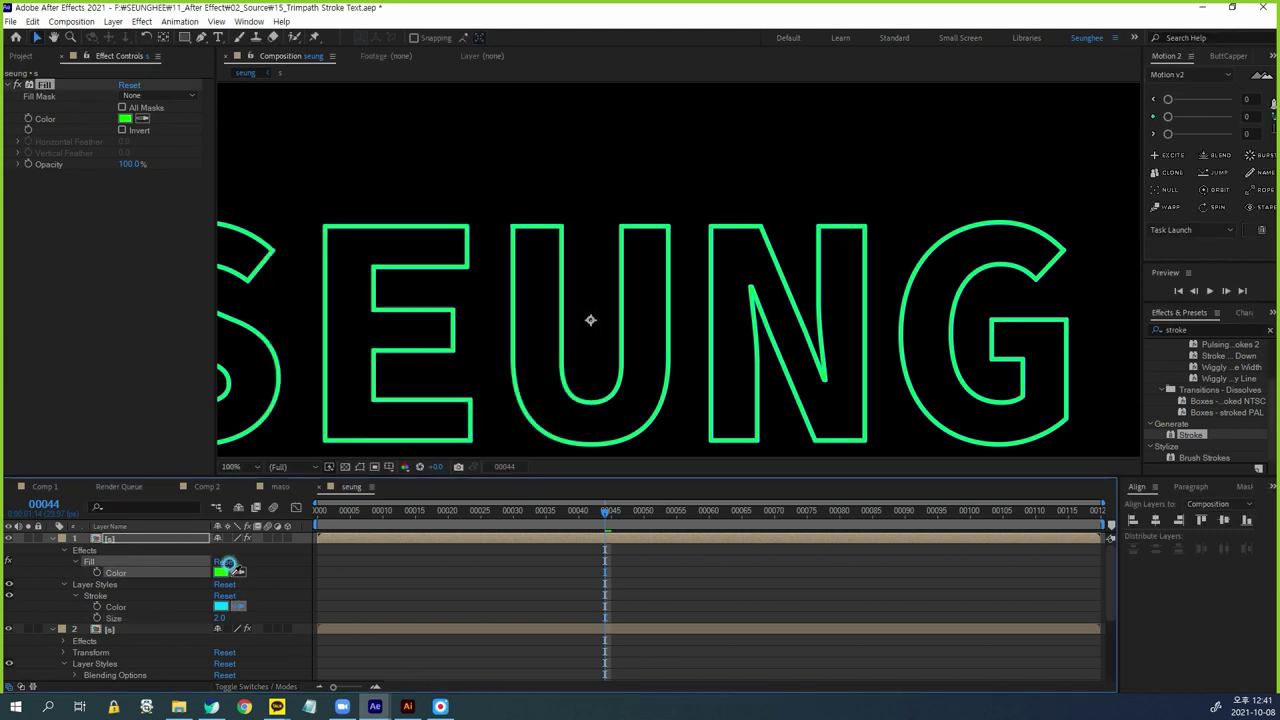
left_click(221, 571)
left_click(660, 580)
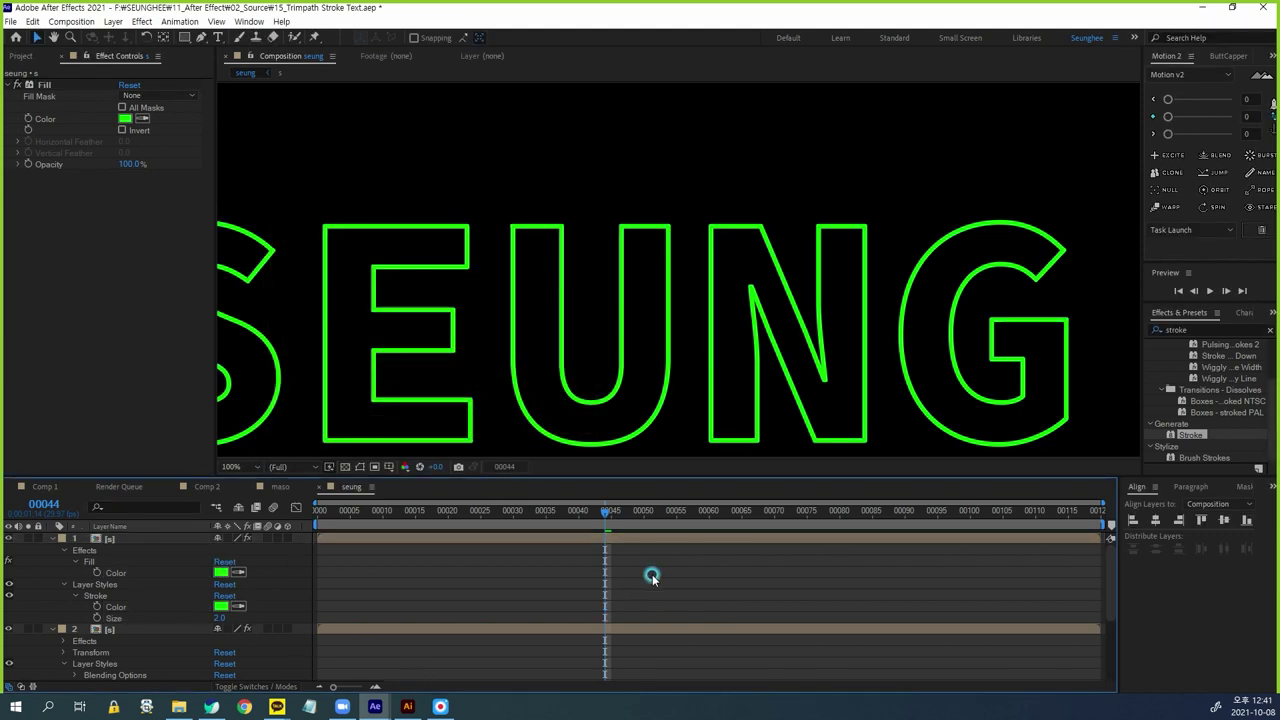
Duplicate the green s layer, reveal the top copy's modified properties and set its Stroke size to 3
left_click(111, 541)
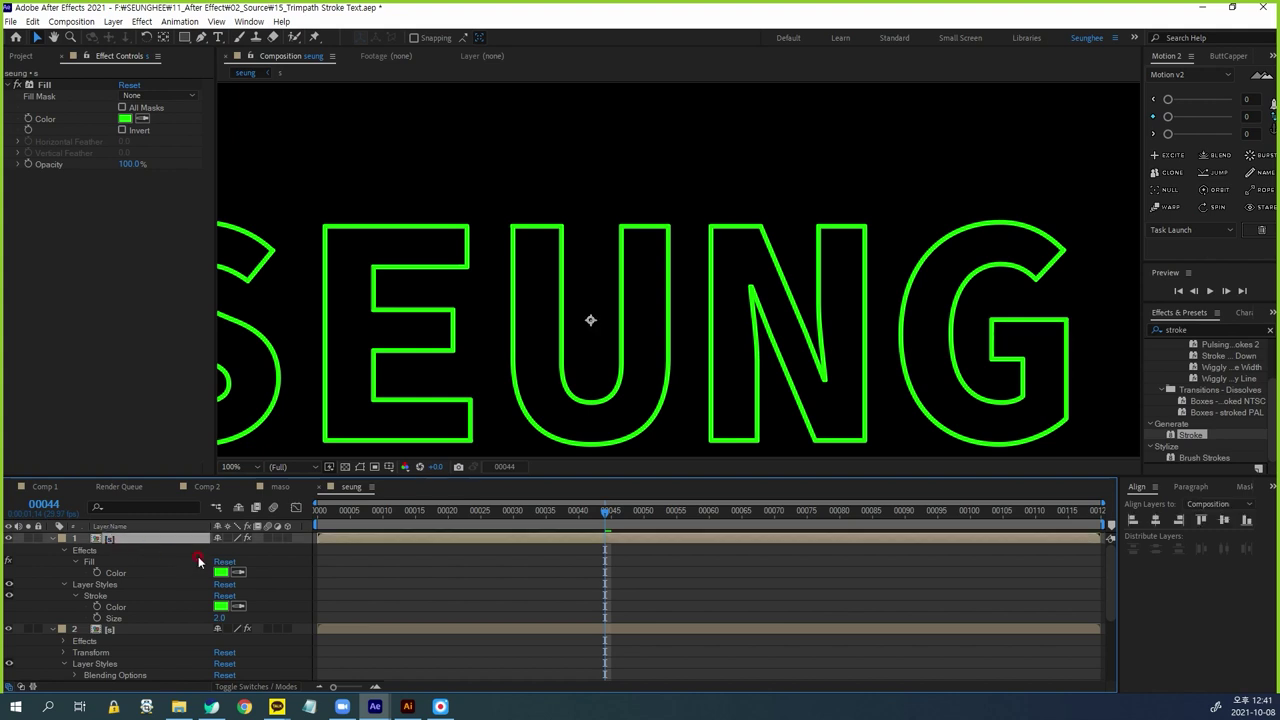
key("ctrl+d")
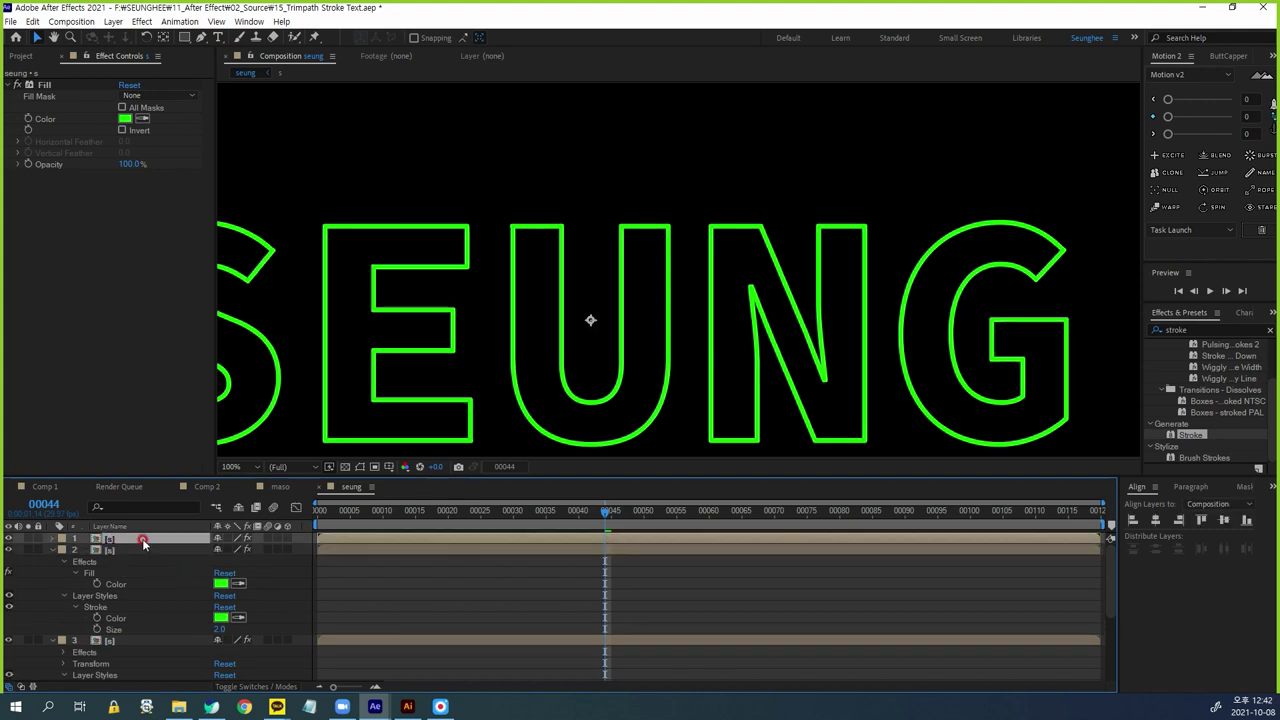
left_click_drag(143, 541, 143, 543)
left_click(219, 618)
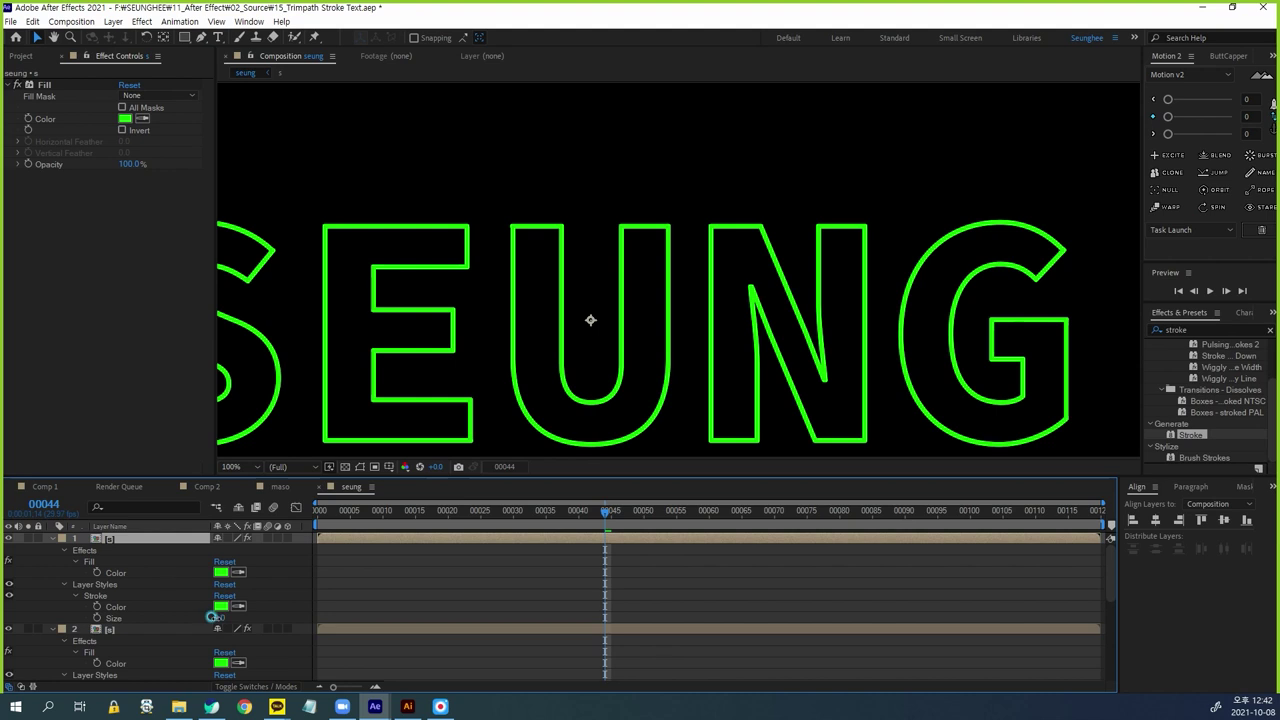
left_click(446, 661)
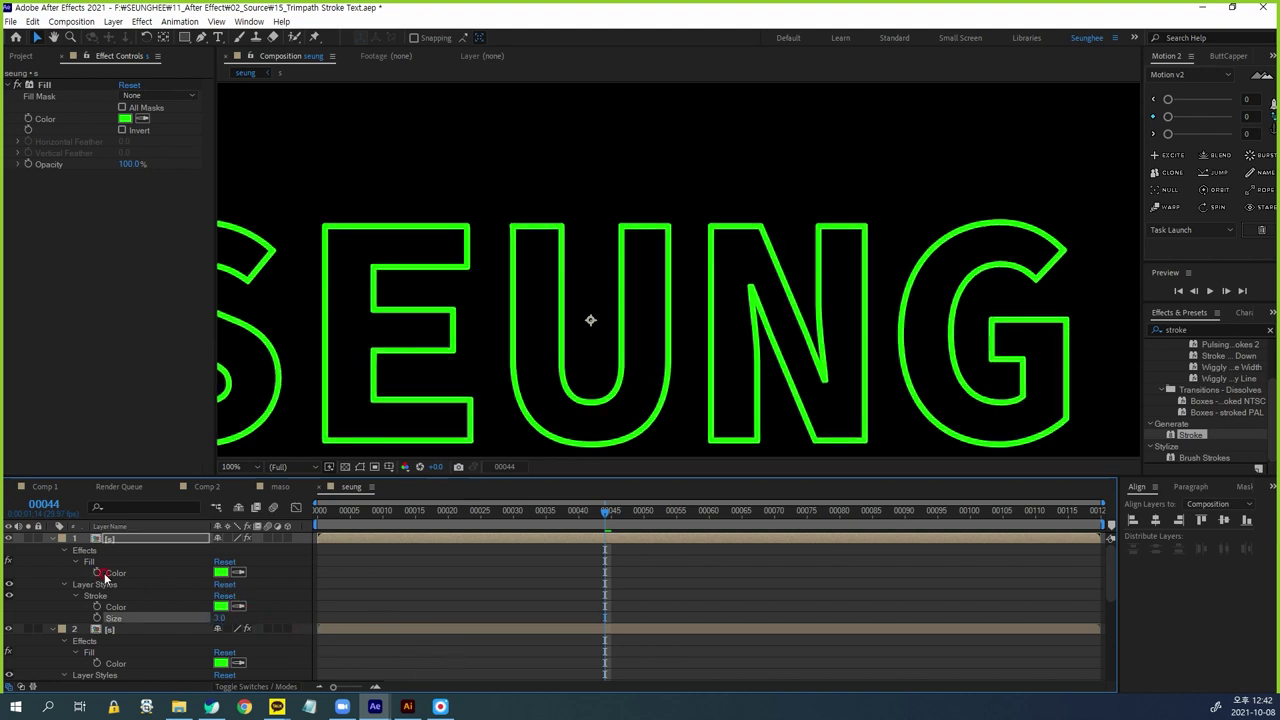
Change the top s layer's Fill to yellow FCFF00 and match its Stroke layer style colour by sampling the Fill swatch
left_click(220, 572)
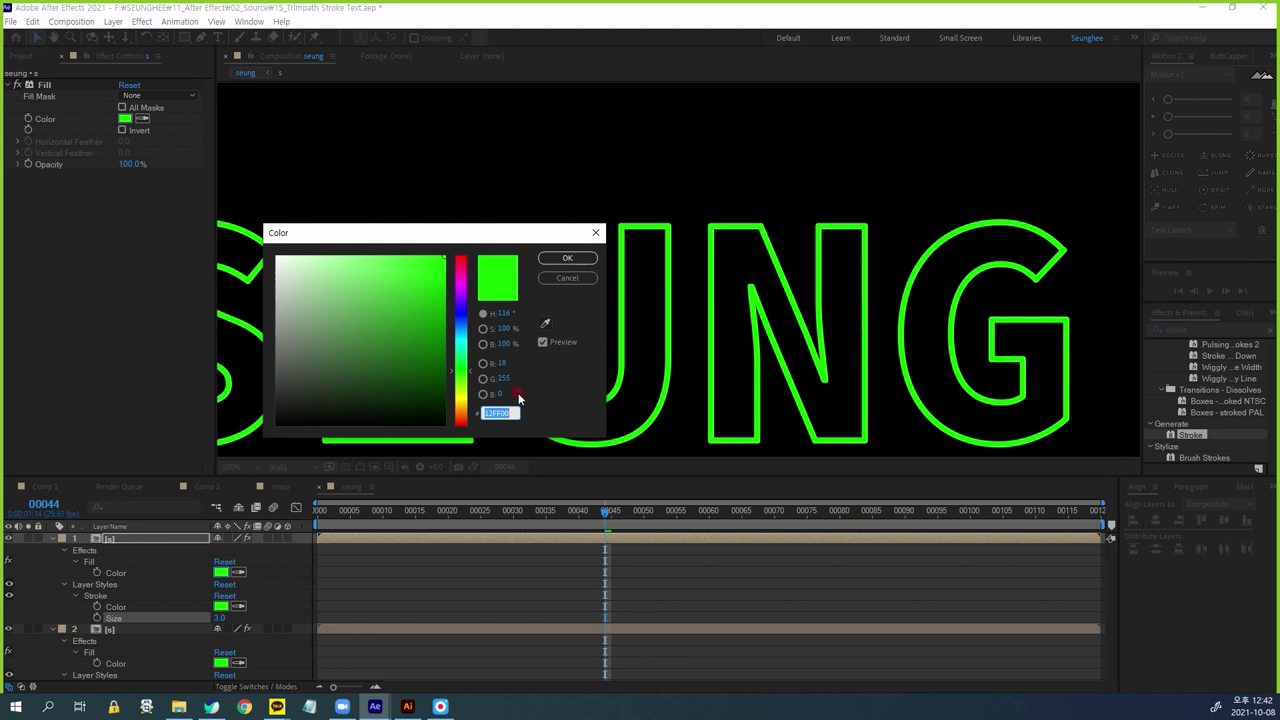
left_click(461, 393)
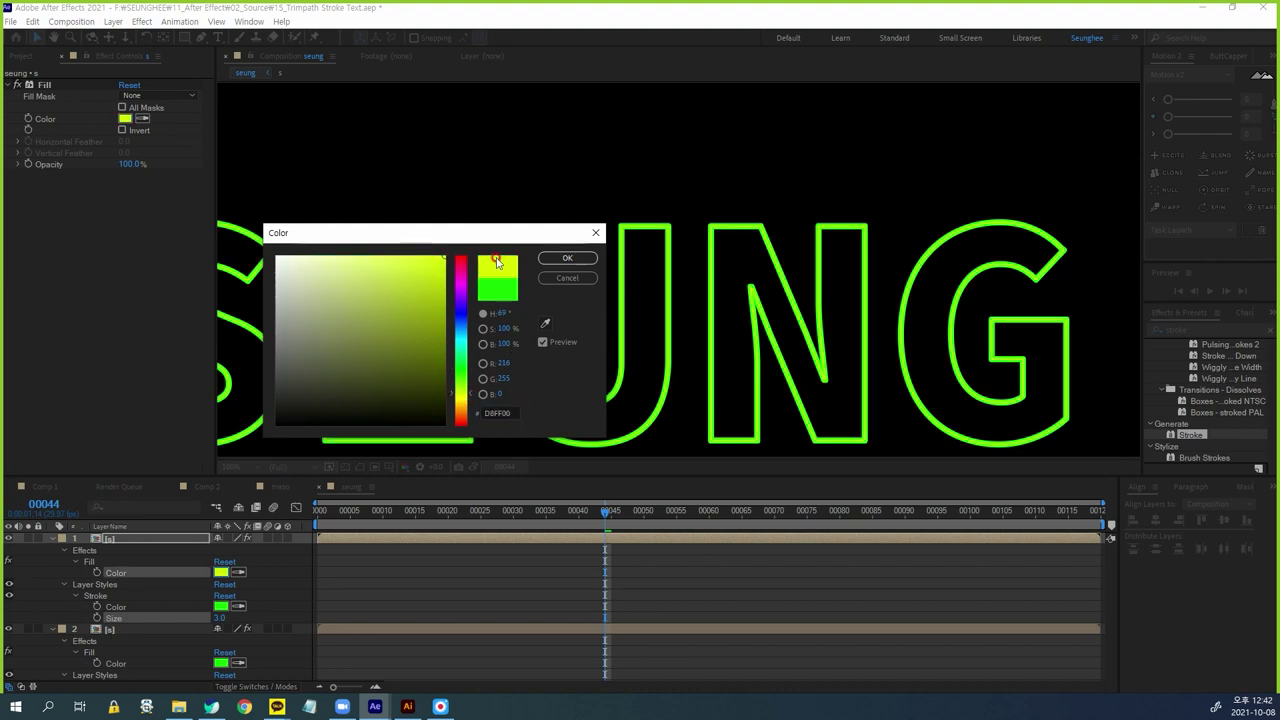
left_click(567, 258)
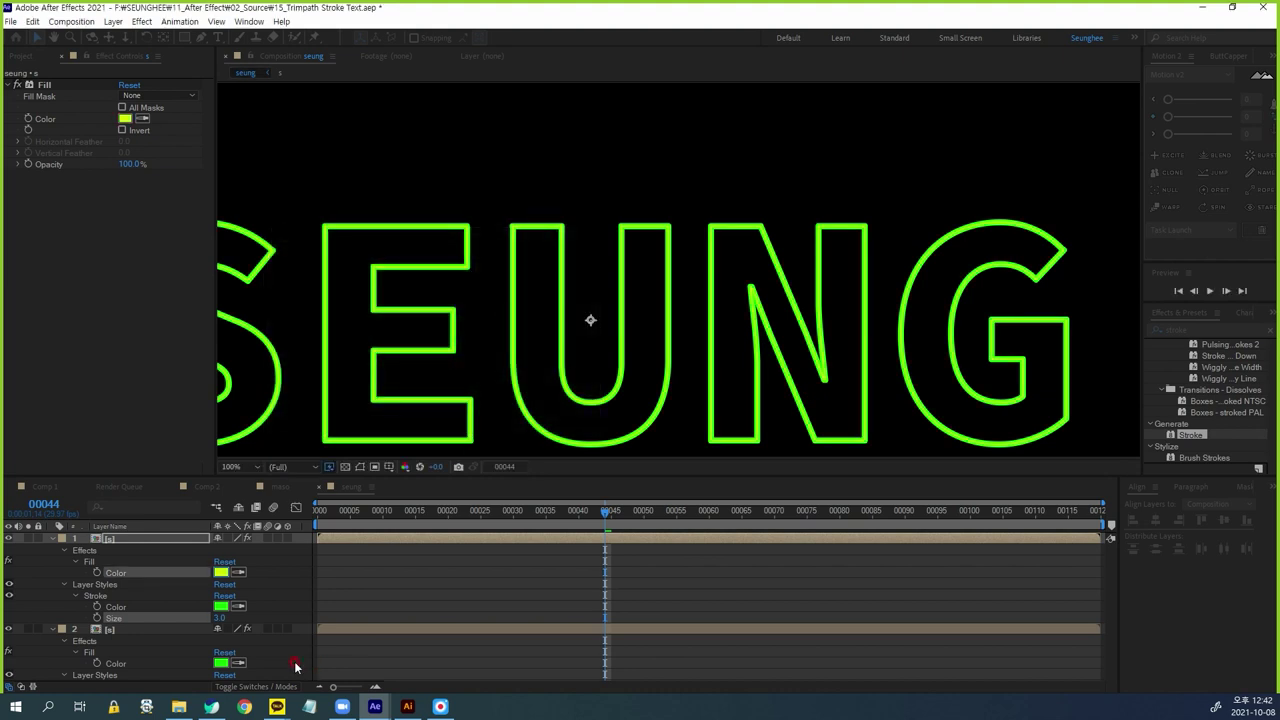
left_click(221, 573)
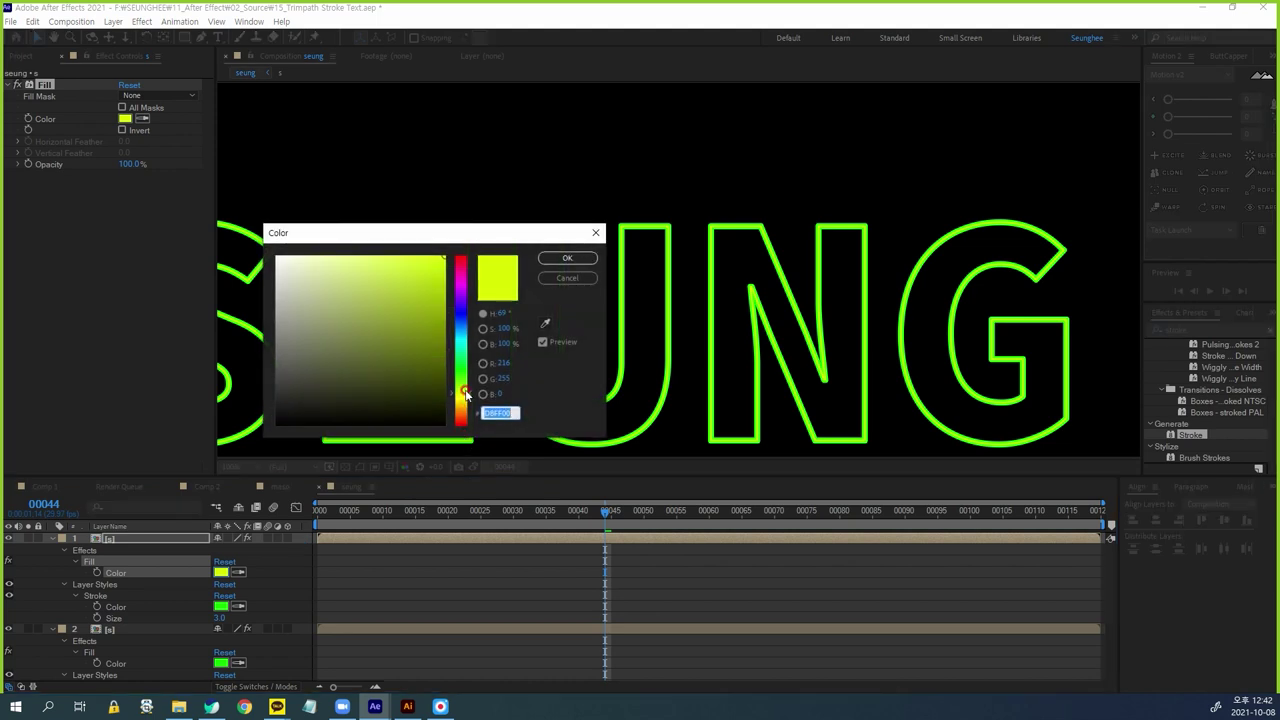
left_click_drag(462, 397, 462, 401)
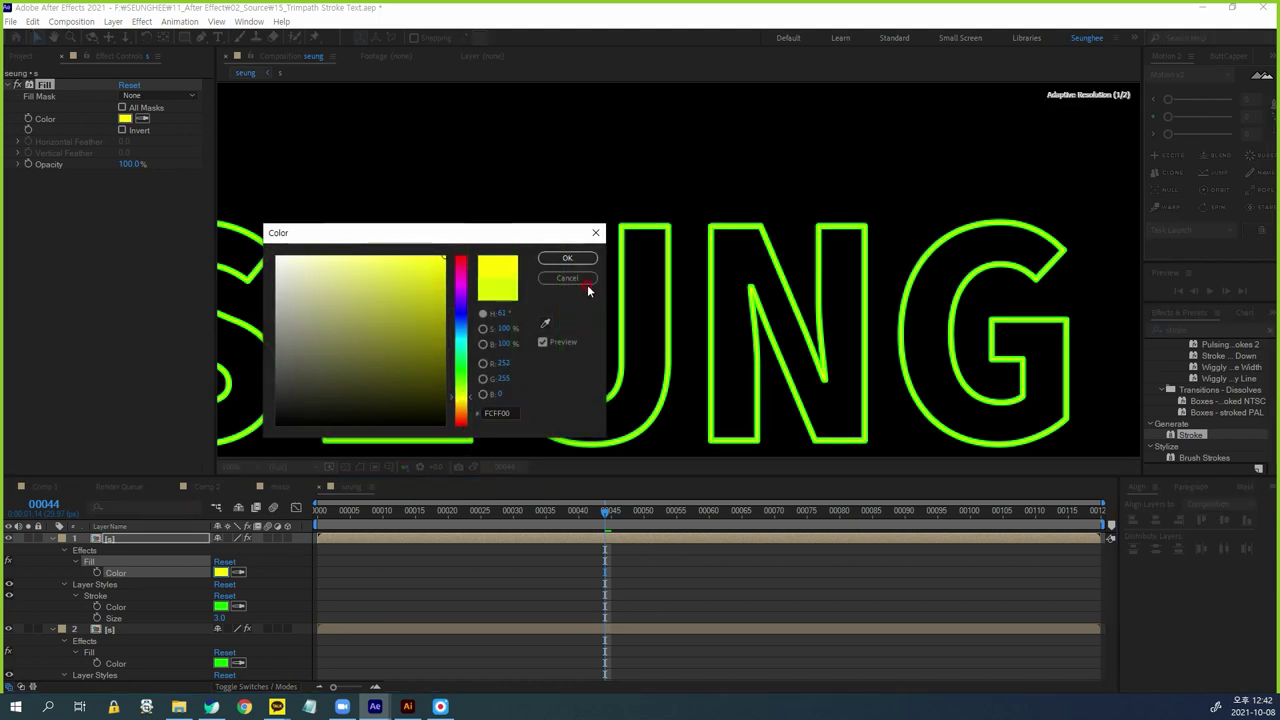
left_click(567, 258)
left_click(240, 606)
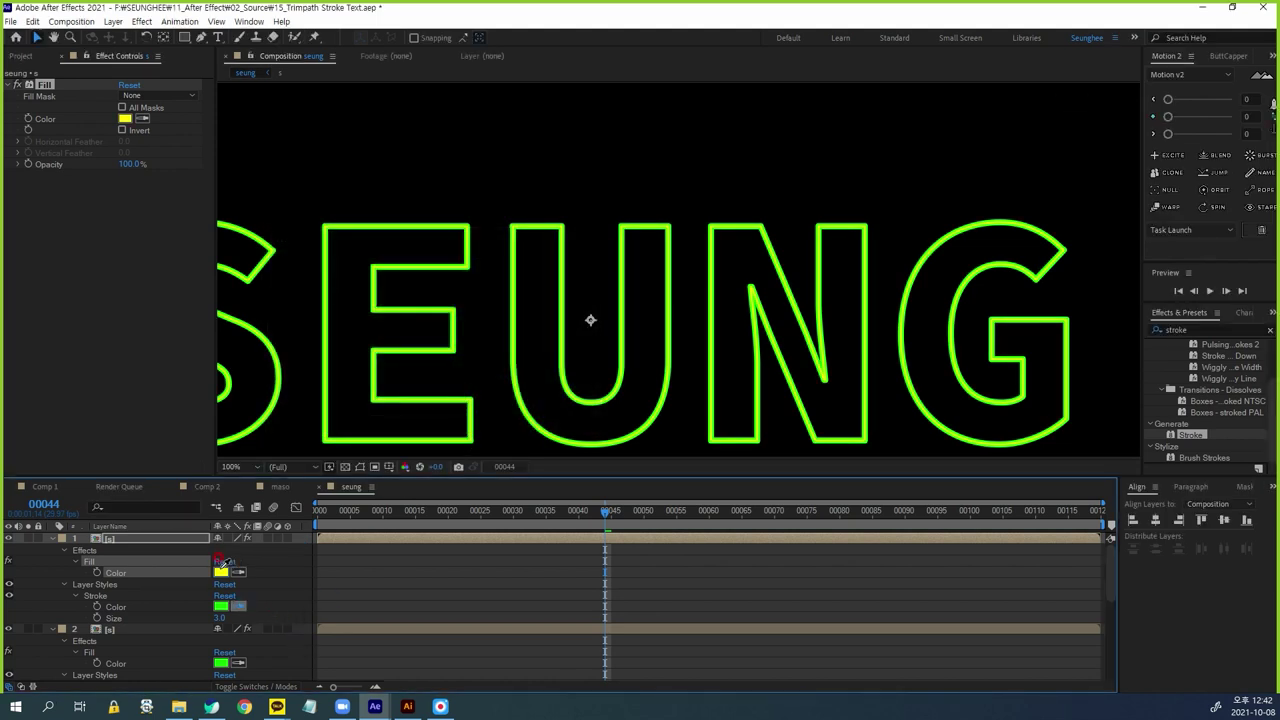
left_click(221, 572)
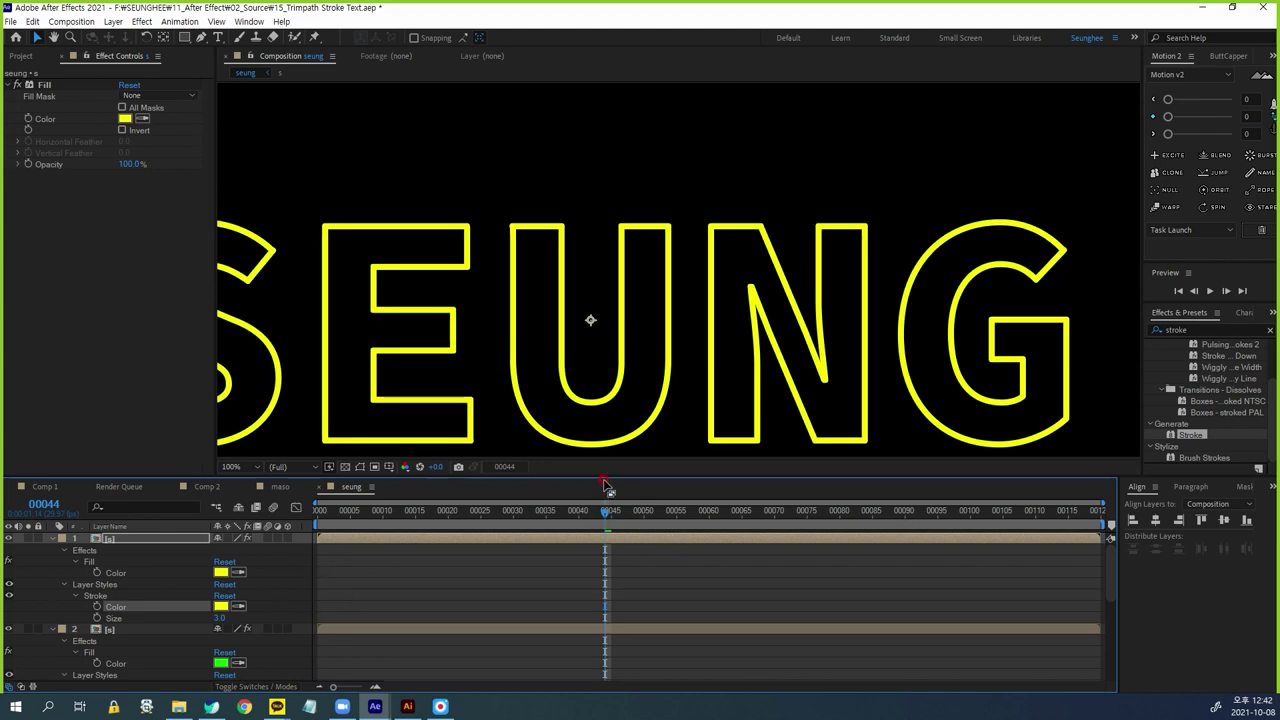
Enlarge the timeline, show only the modified properties of the cyan s layer, and collapse the red s layer at the bottom
left_click_drag(607, 474, 655, 286)
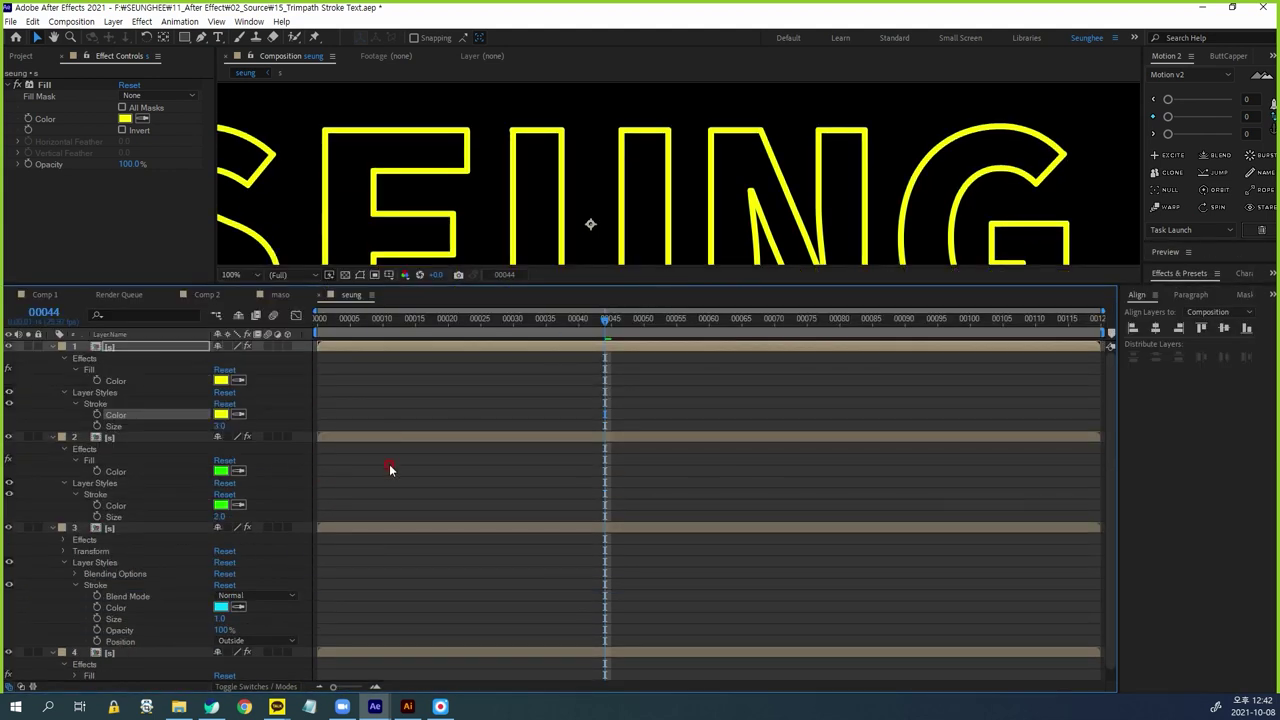
scroll(381, 540, "down", 1)
left_click(112, 516)
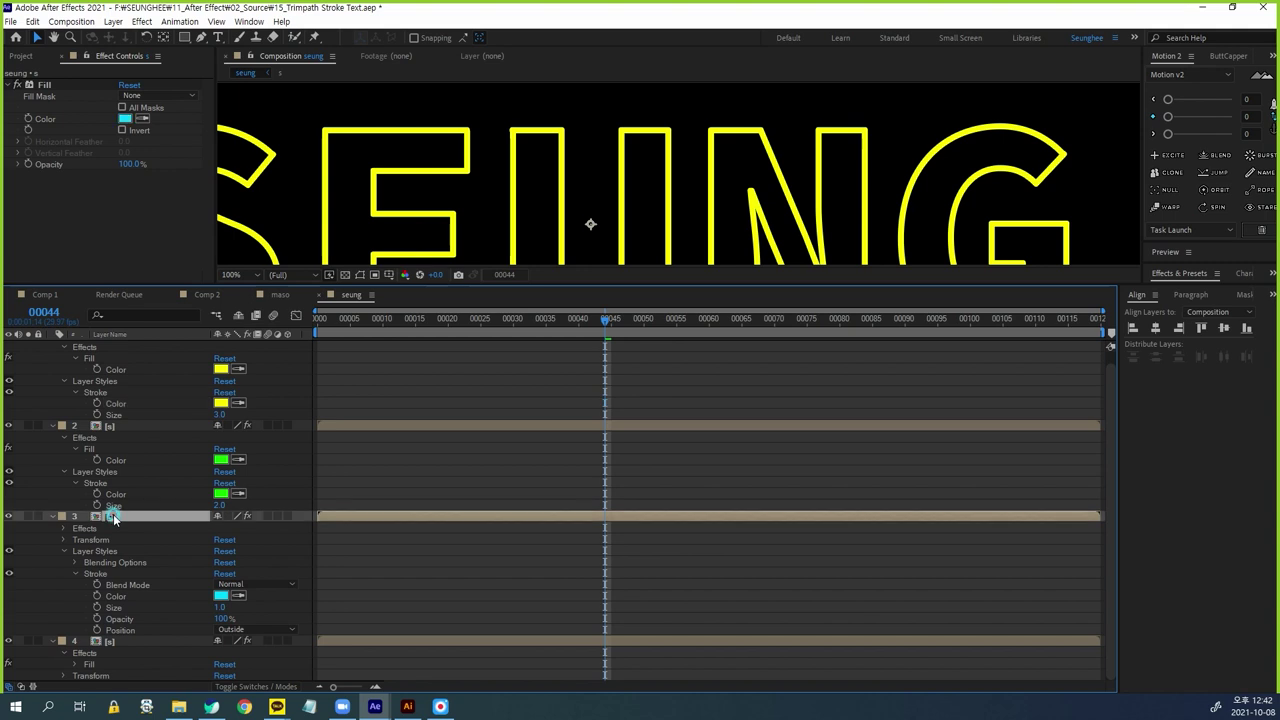
key("u")
key("u")
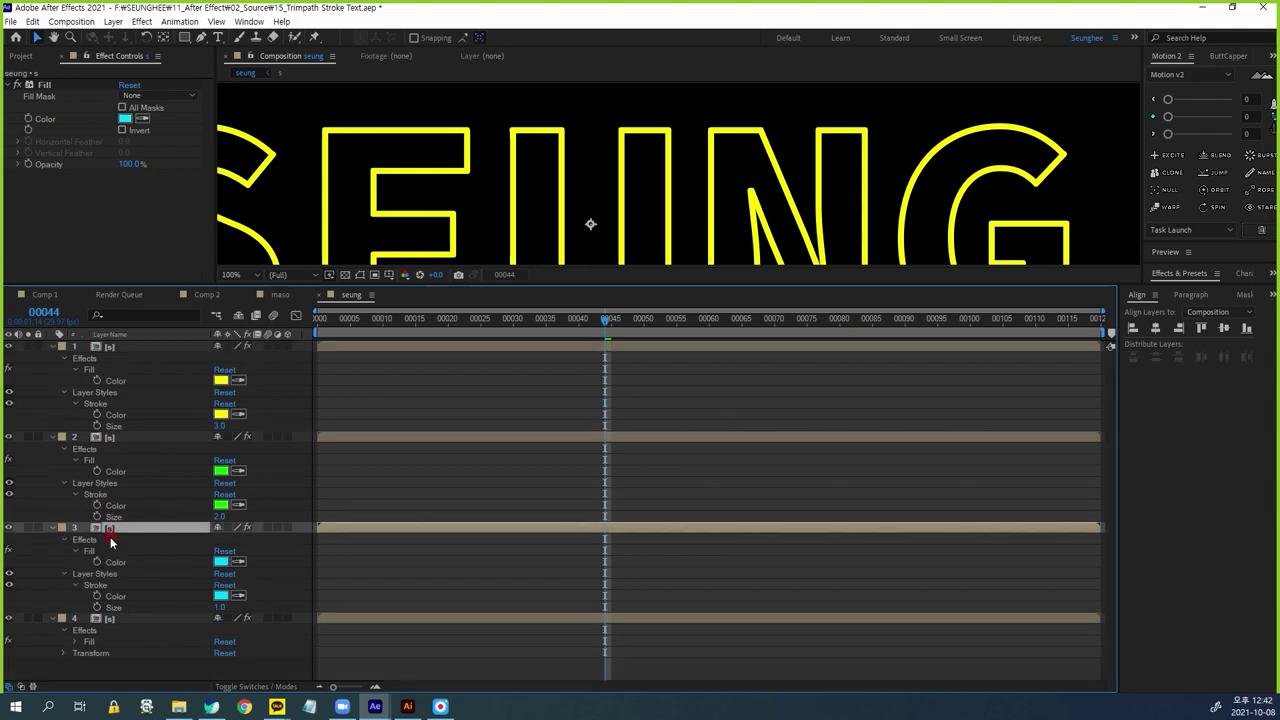
left_click(117, 619)
key("u")
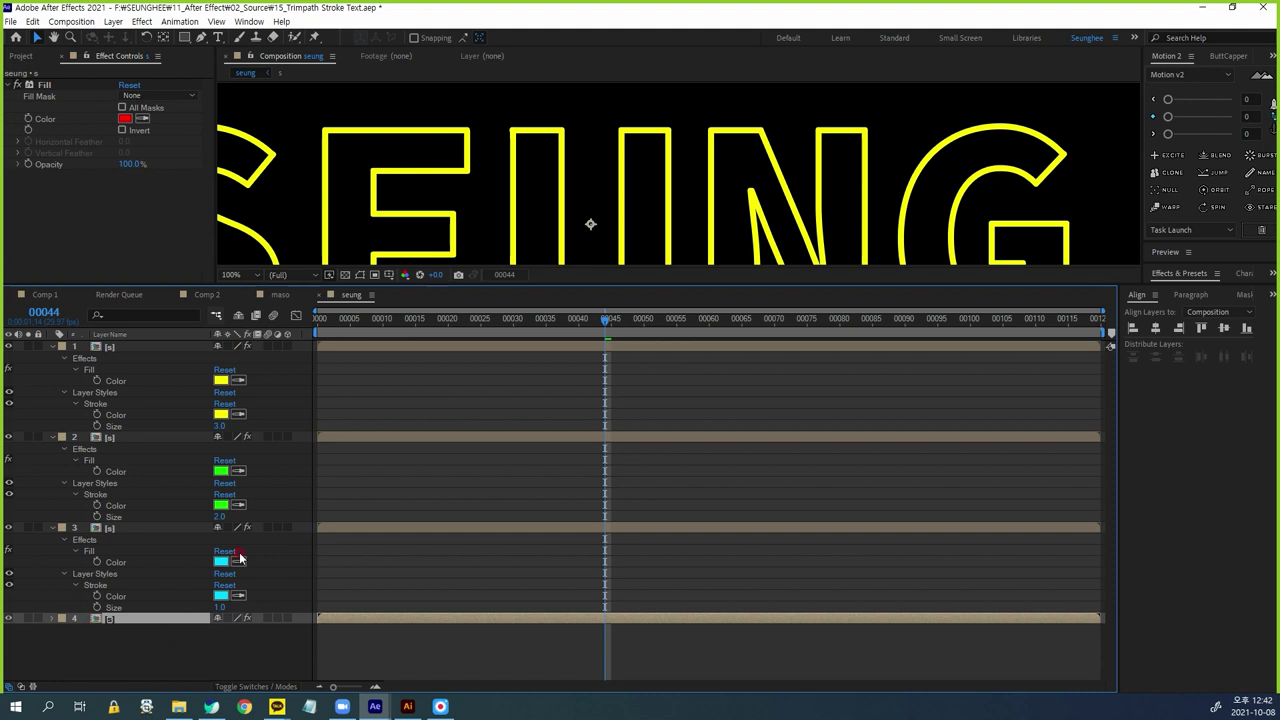
Solo the red, cyan, green and yellow s layers one after another, from bottom to top, to compare their outline thickness
left_click(27, 619)
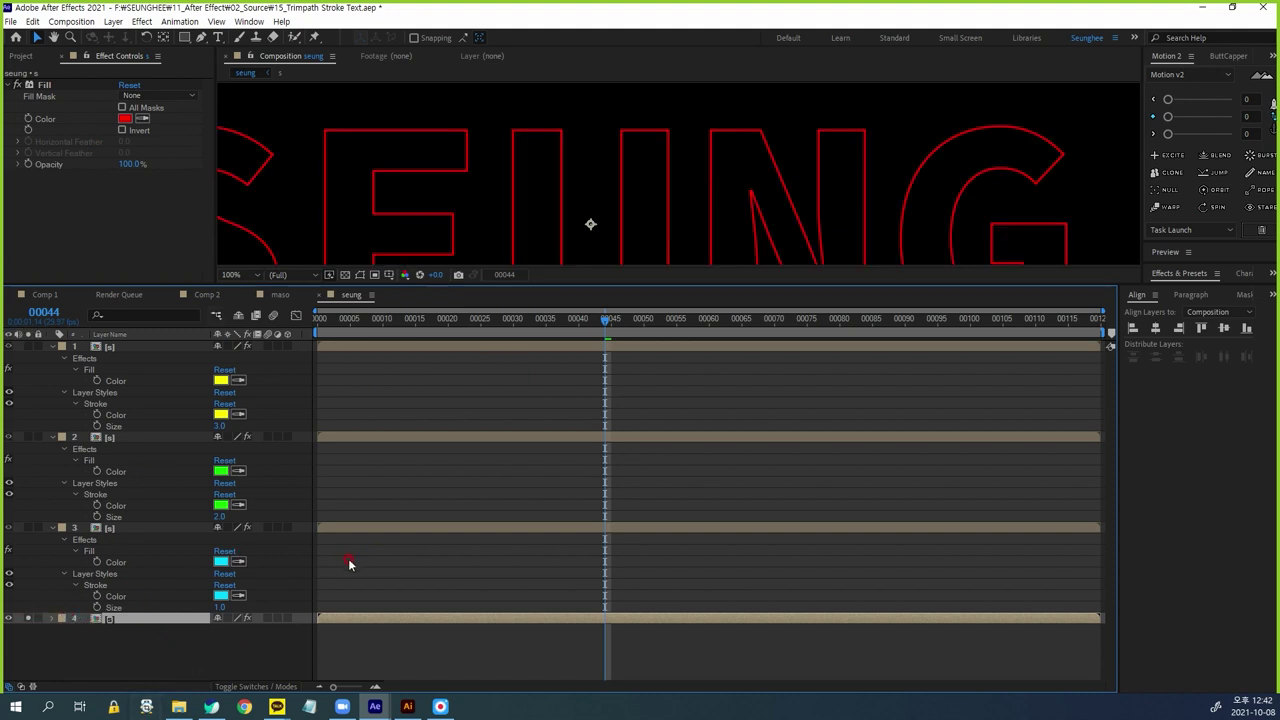
left_click(104, 527)
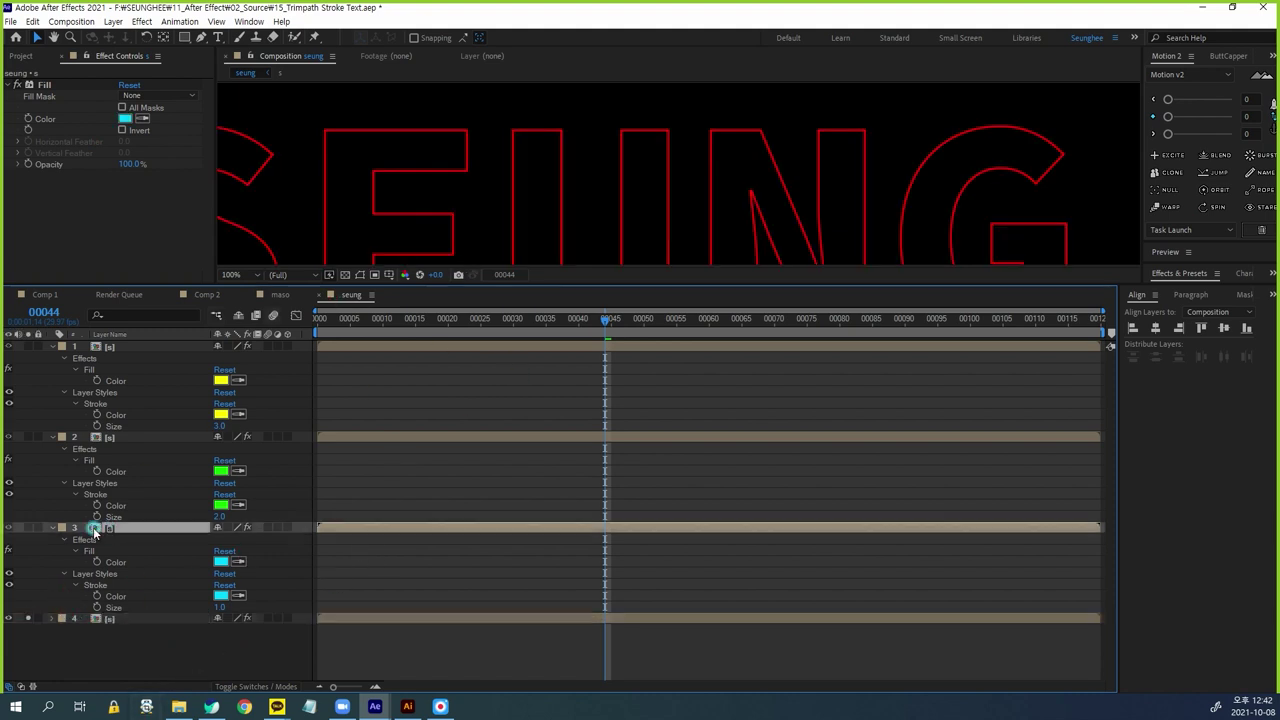
left_click(27, 527)
left_click_drag(460, 282, 481, 367)
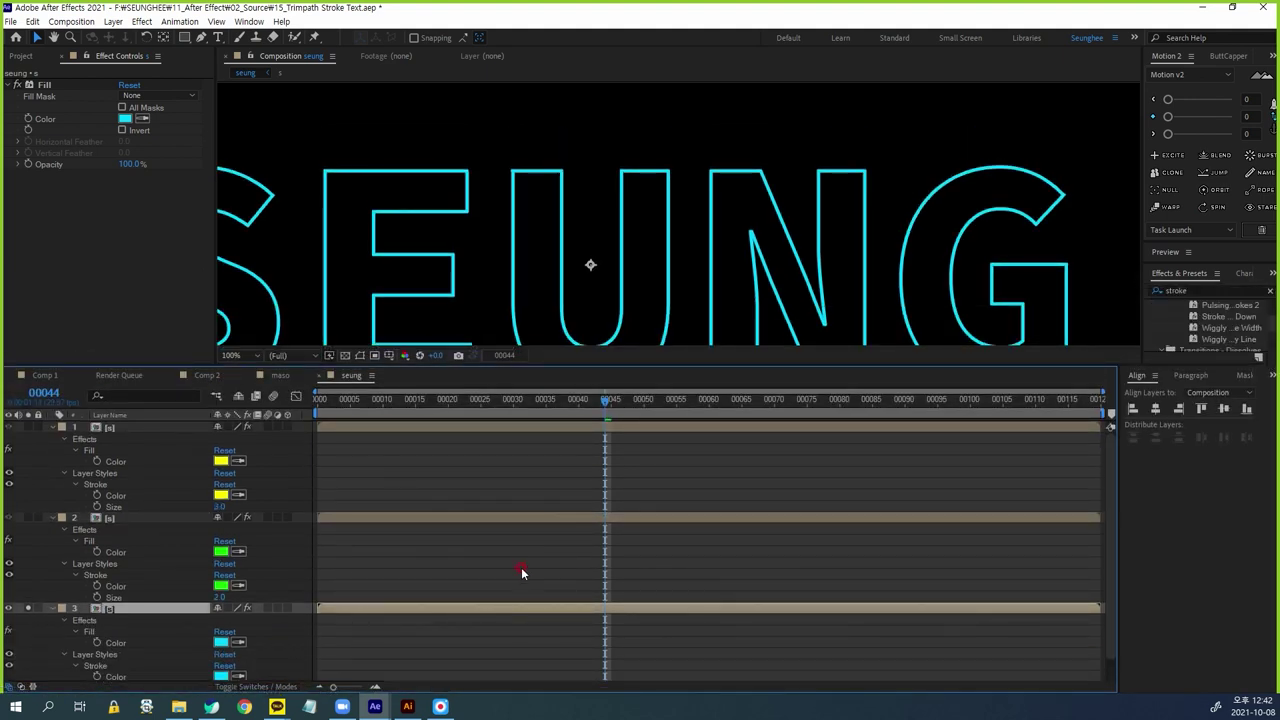
left_click(108, 519)
left_click(30, 521)
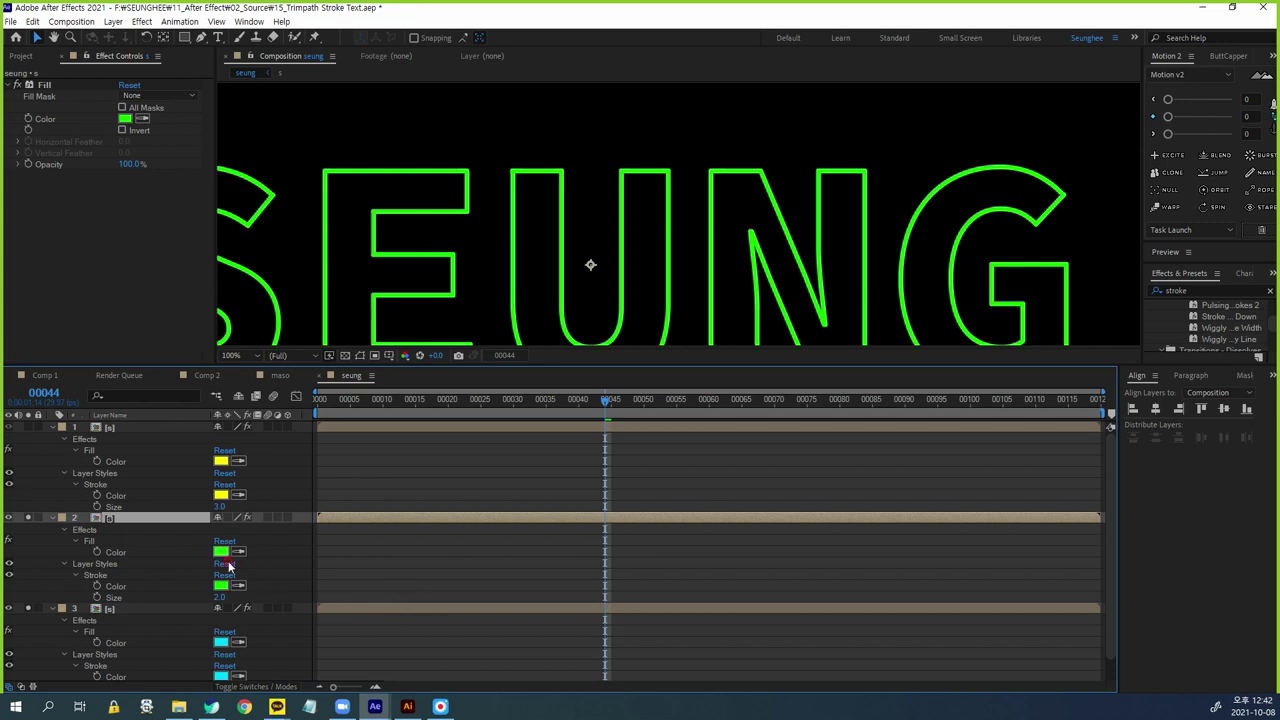
left_click(162, 427)
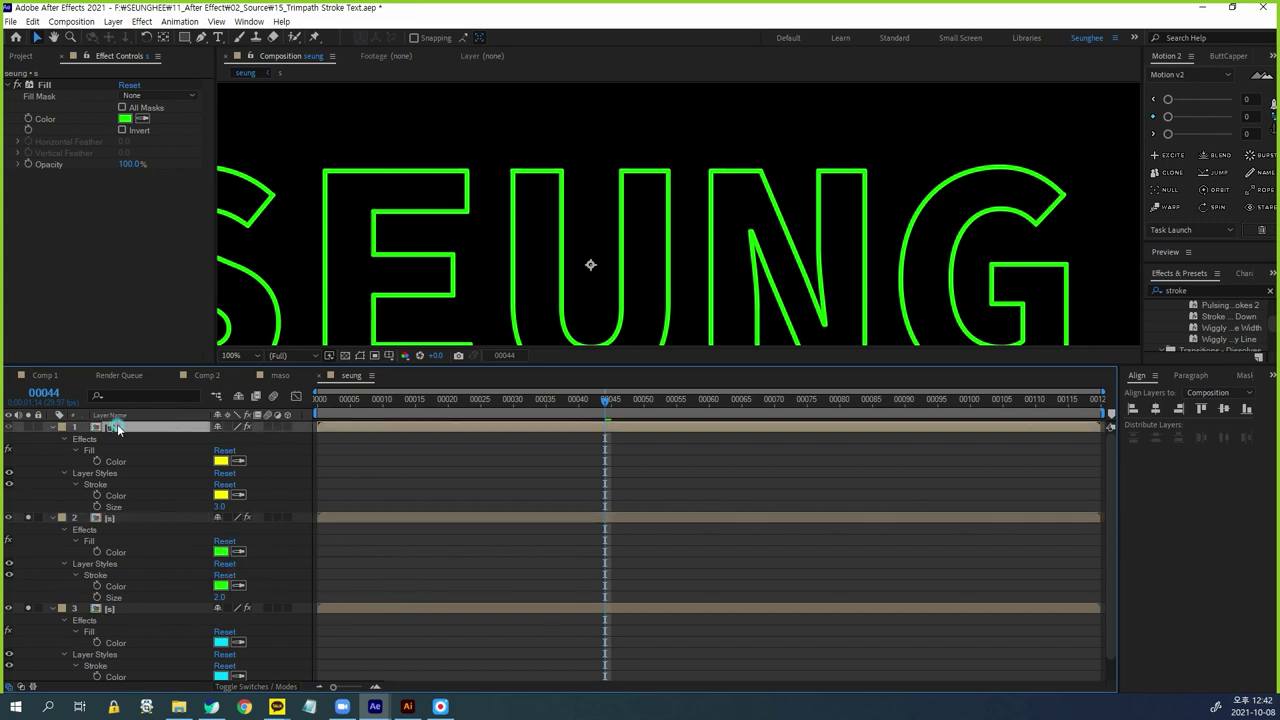
left_click(29, 428)
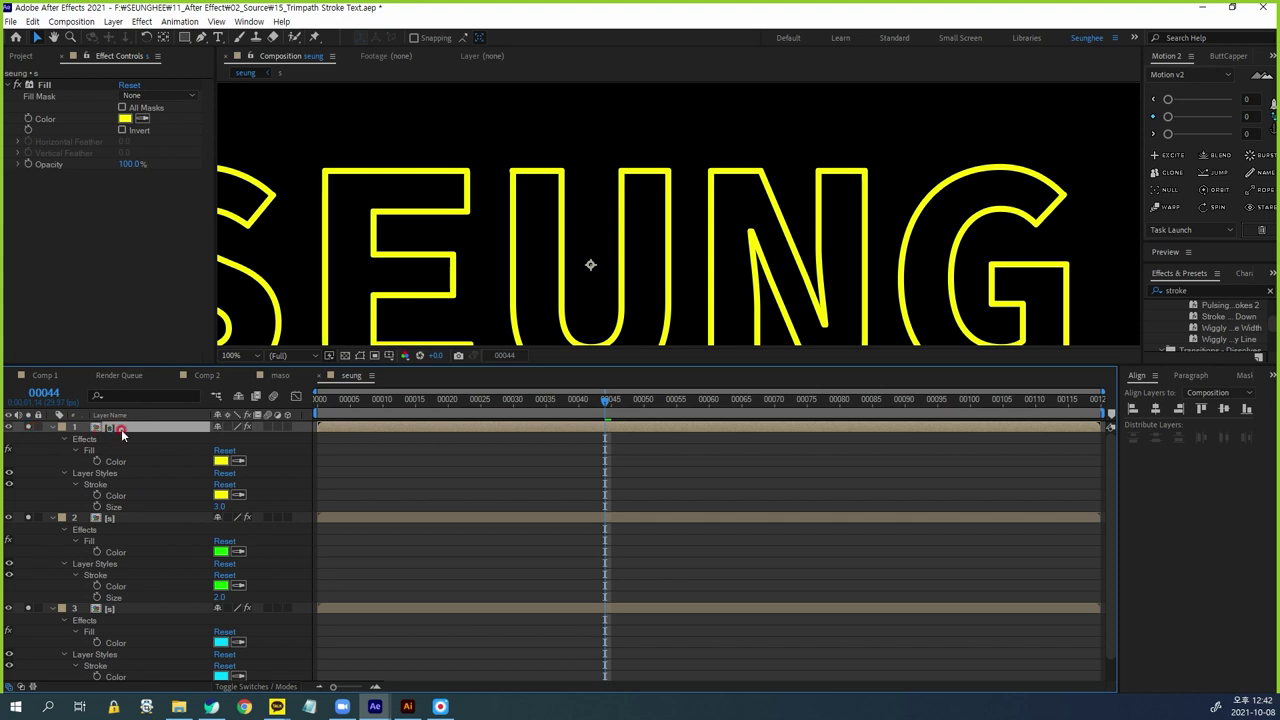
Duplicate the yellow s layer, reveal the top copy's modified properties and set its Stroke size to 4
key("ctrl+d")
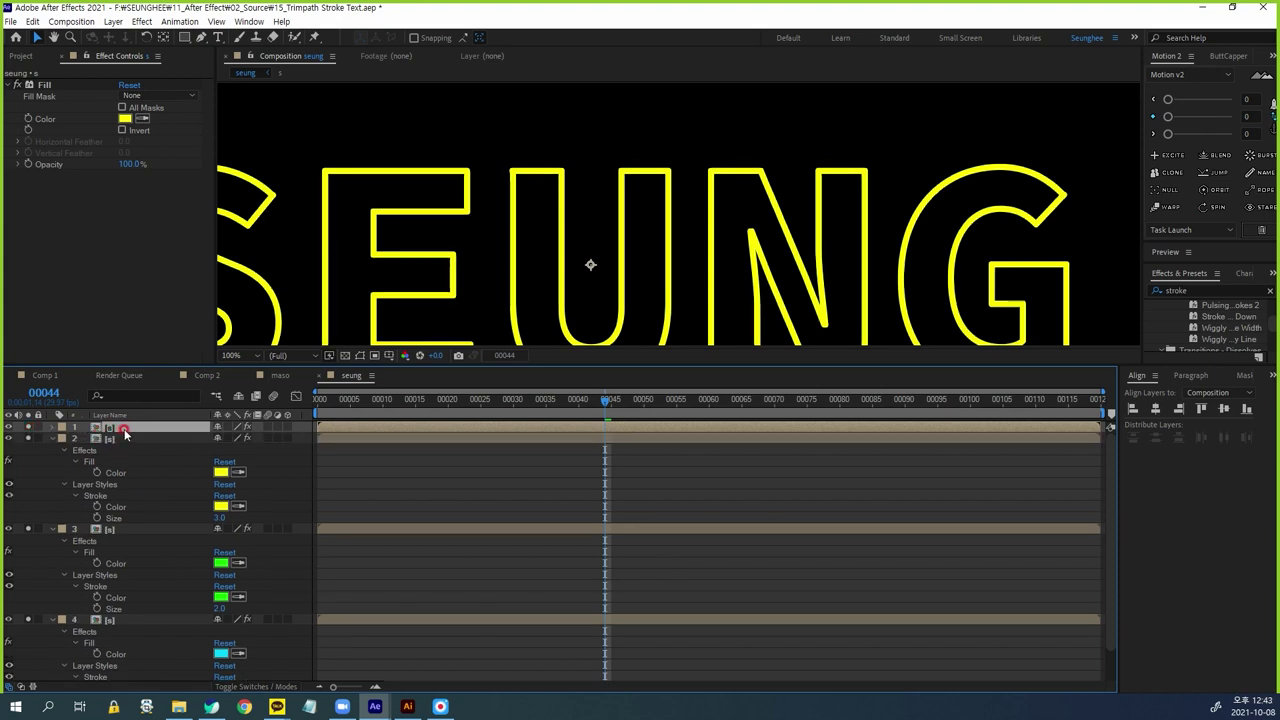
key("u")
key("u")
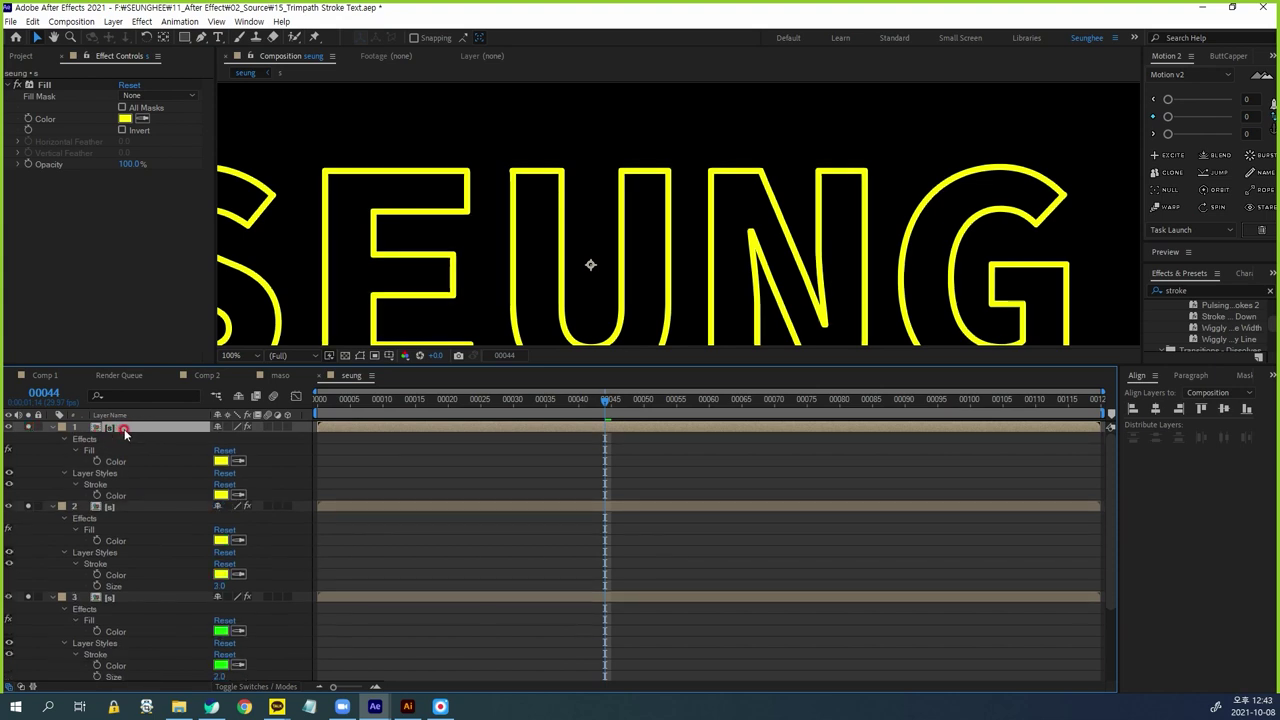
left_click(75, 485)
left_click(75, 485)
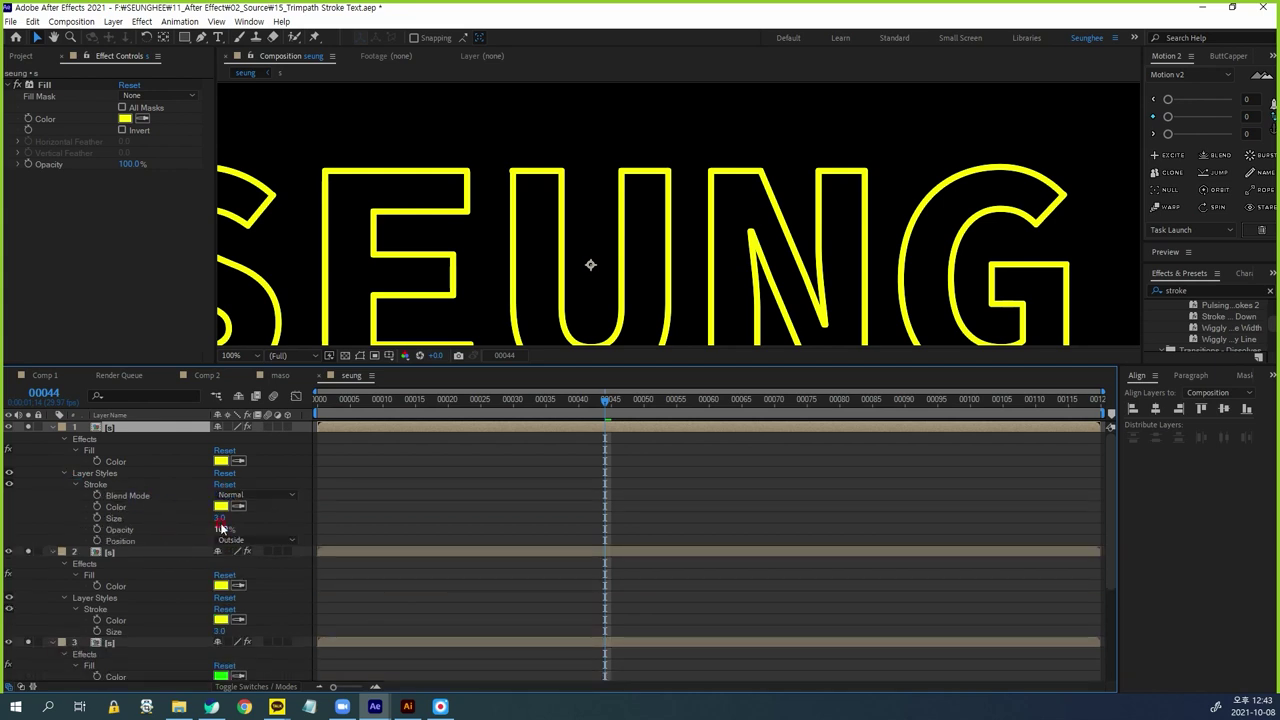
key("Return")
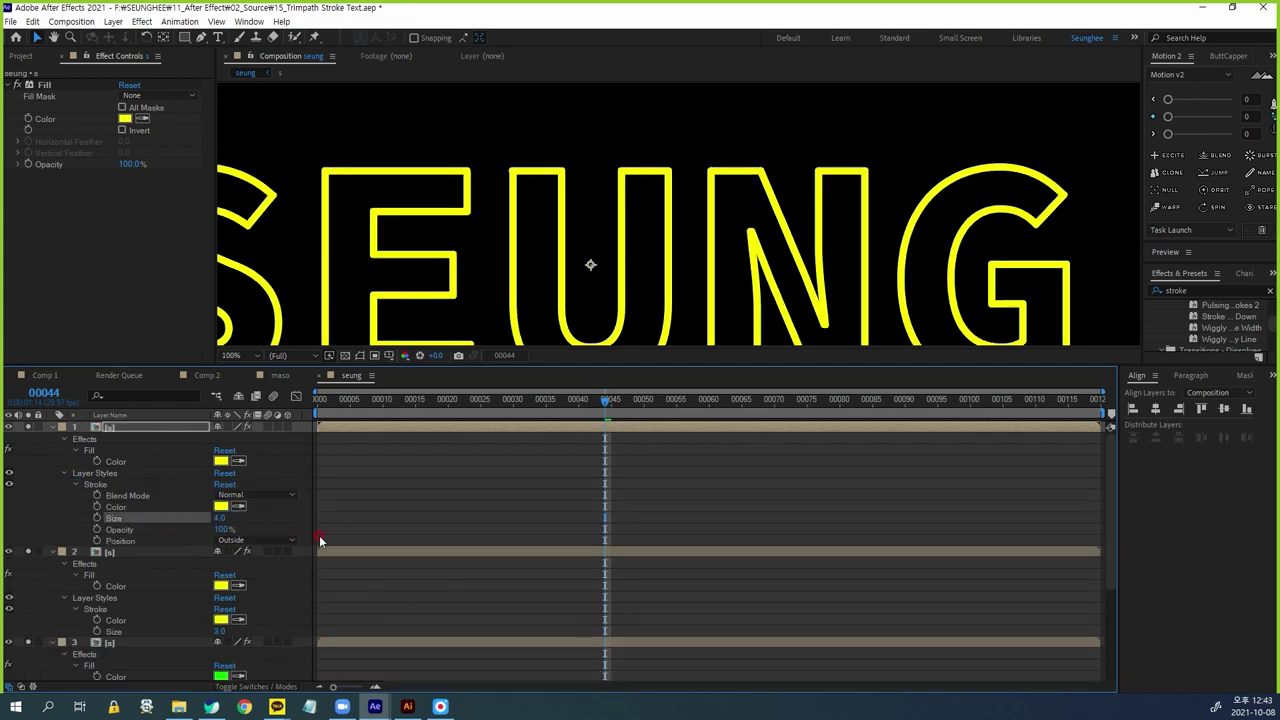
Change both the Fill colour and the Stroke layer style colour of the top s layer to white FFFFFF
left_click(221, 461)
left_click_drag(430, 254, 230, 240)
left_click(567, 258)
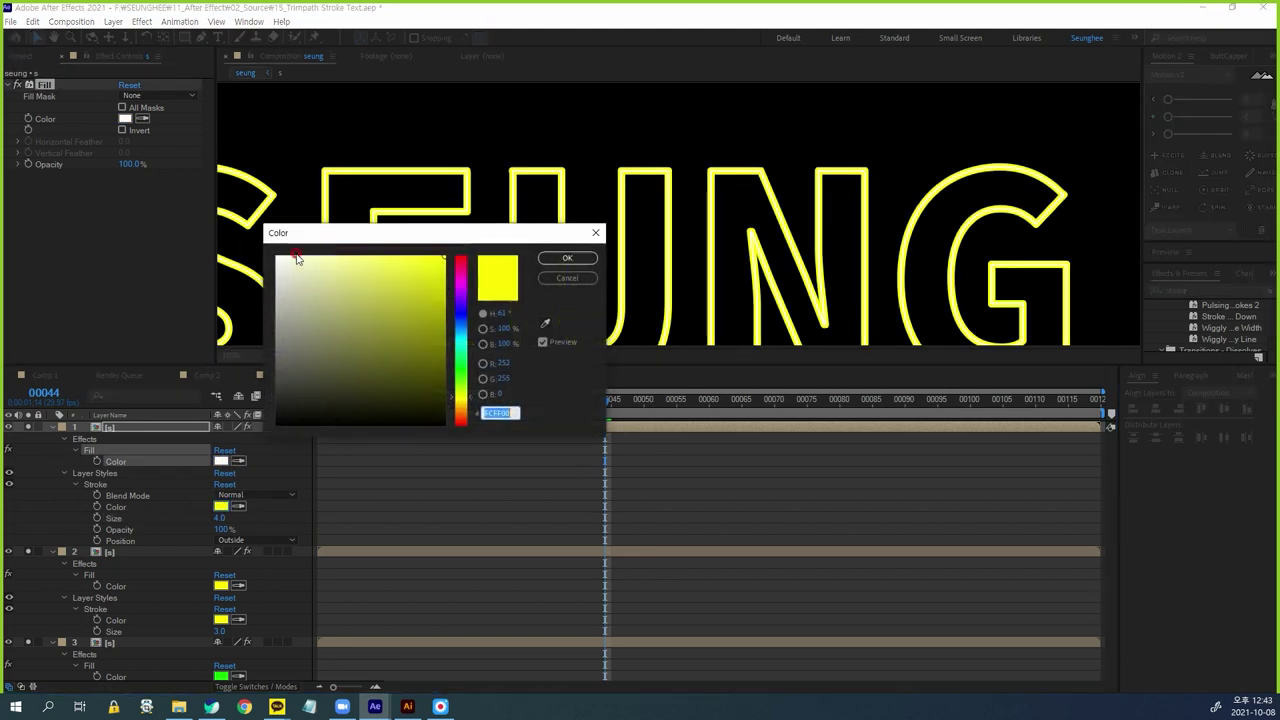
left_click_drag(286, 262, 278, 256)
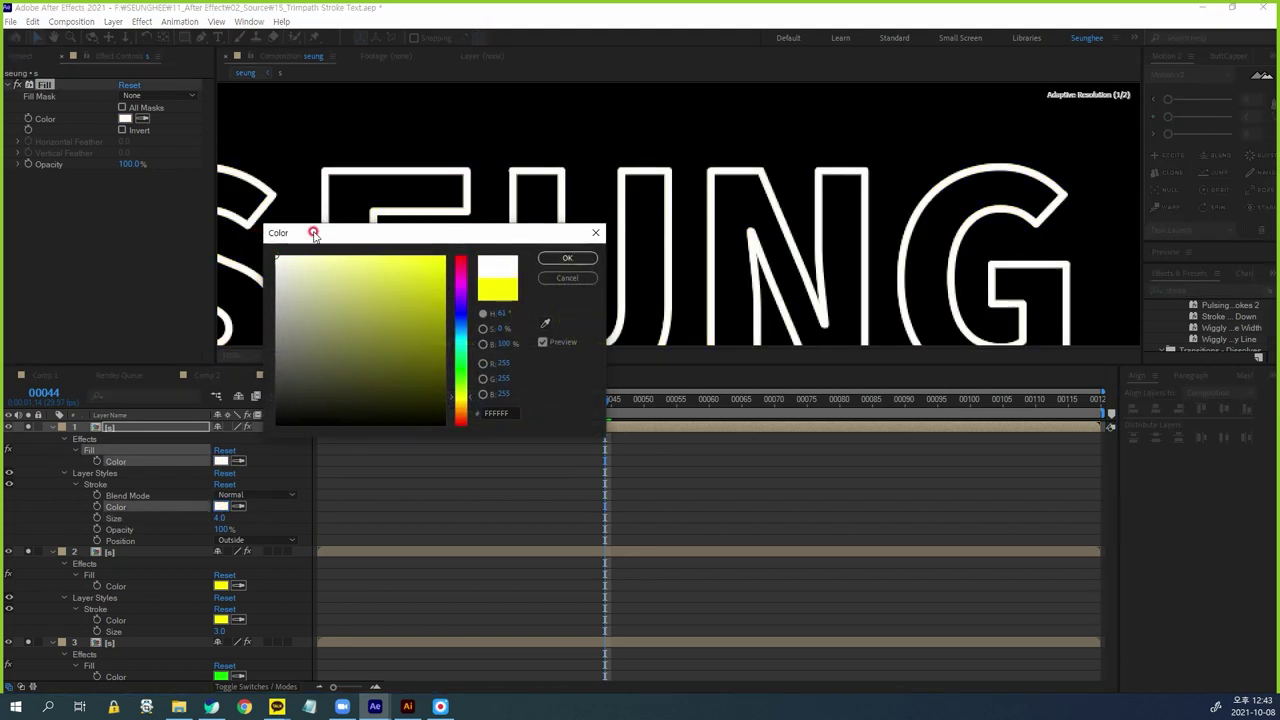
left_click(566, 258)
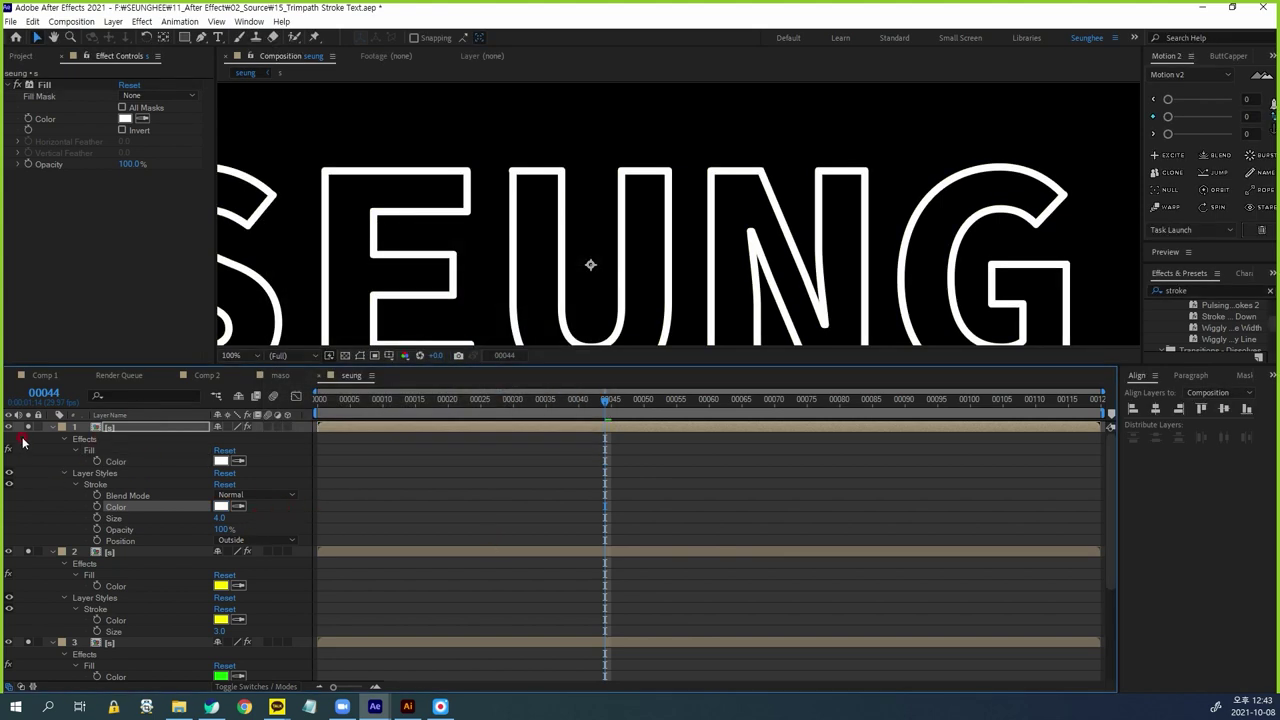
Collapse the properties of all five s layers and turn off their solo switches
key("ctrl+a")
key("u")
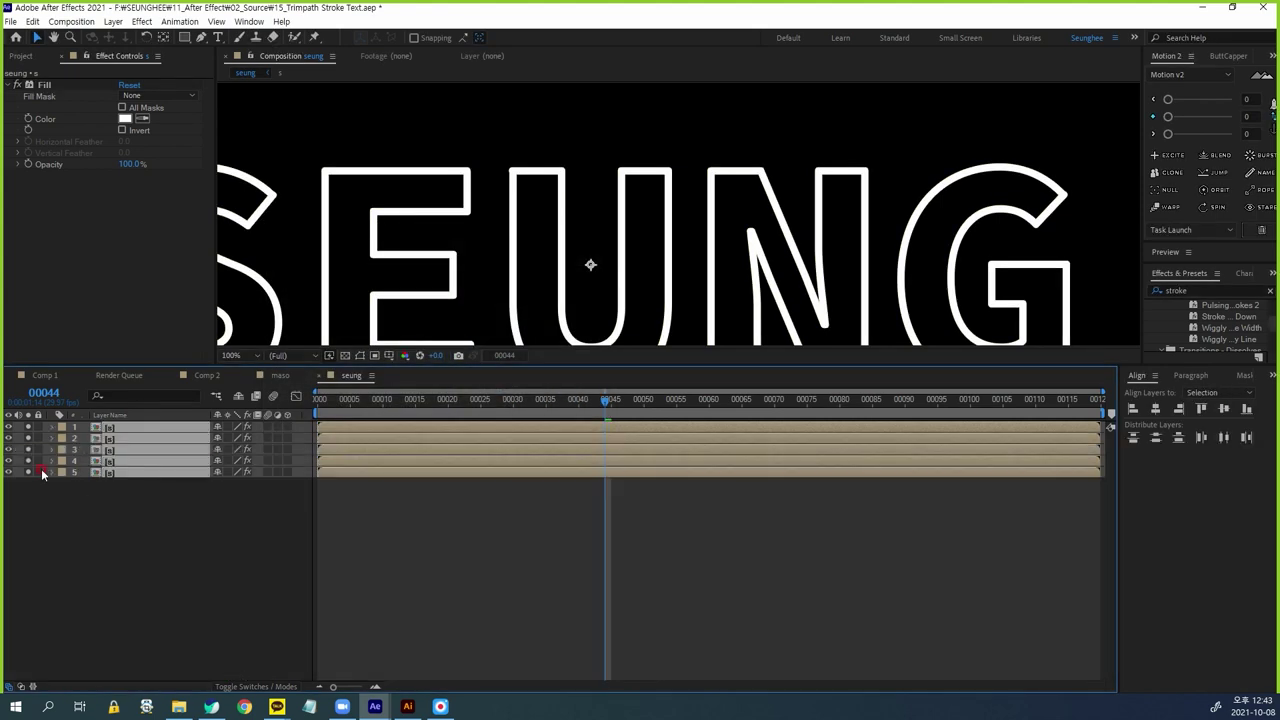
left_click_drag(29, 427, 34, 481)
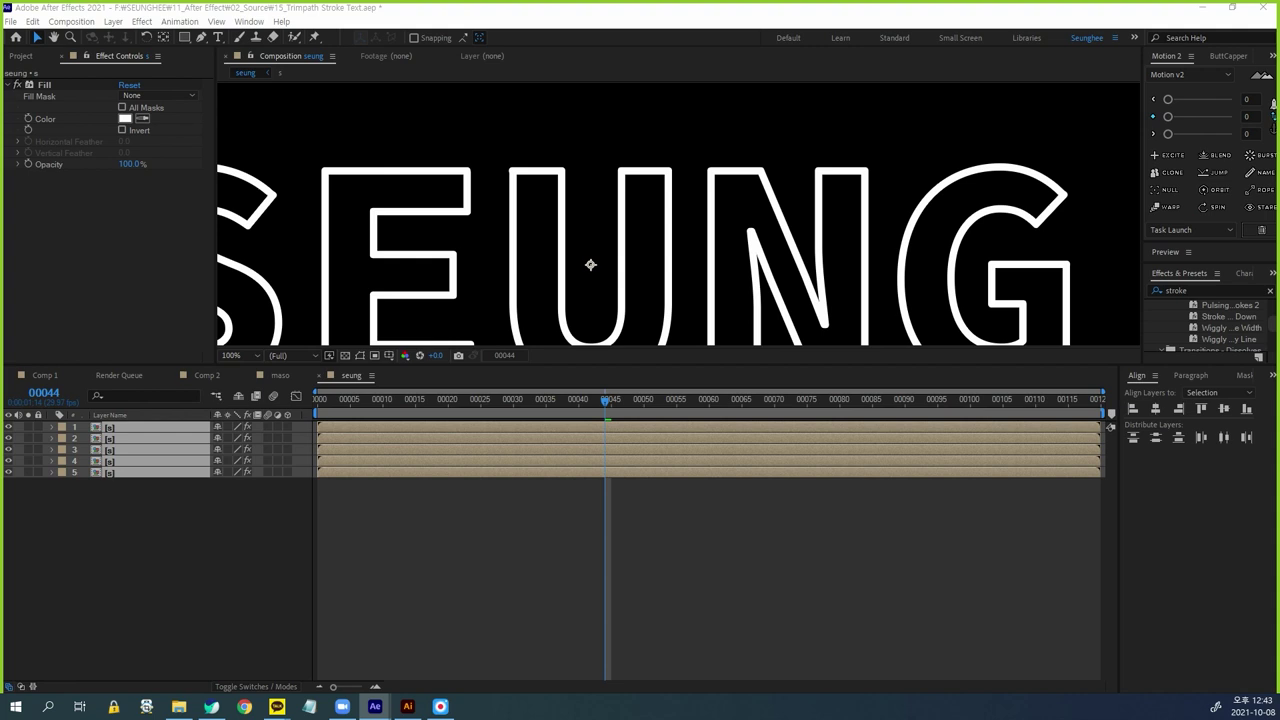
Shift the yellow s layer to start at frame 3 and the green s layer to start at frame 6
left_click_drag(603, 401, 119, 452)
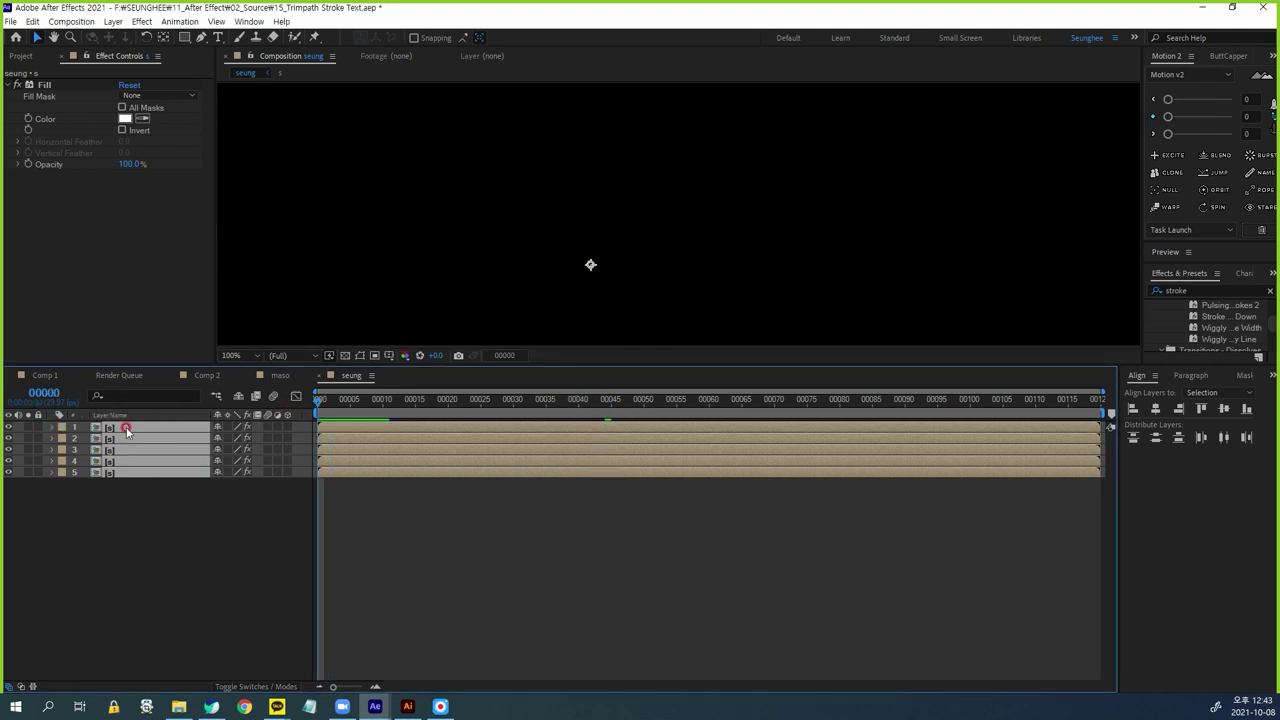
left_click(52, 394)
type("3")
key("Return")
left_click(134, 526)
left_click(131, 441)
key("alt+bracketleft")
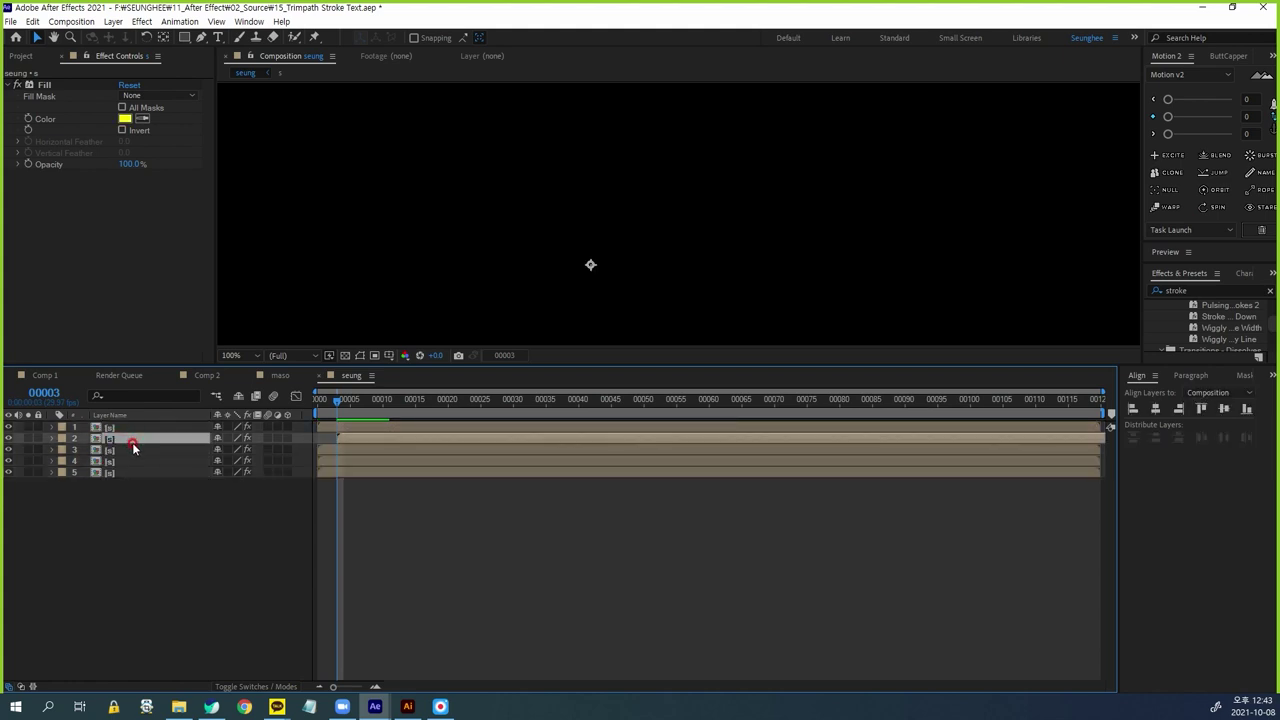
left_click(359, 401)
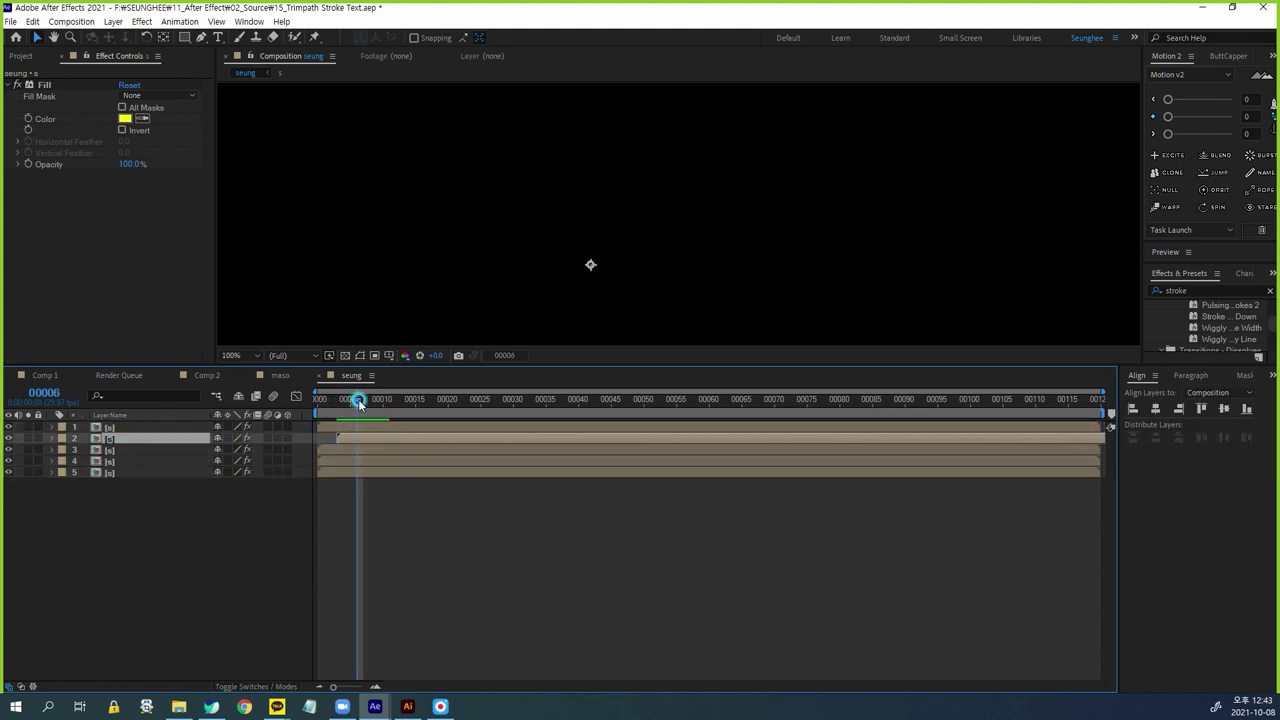
left_click(130, 450)
key("alt+bracketleft")
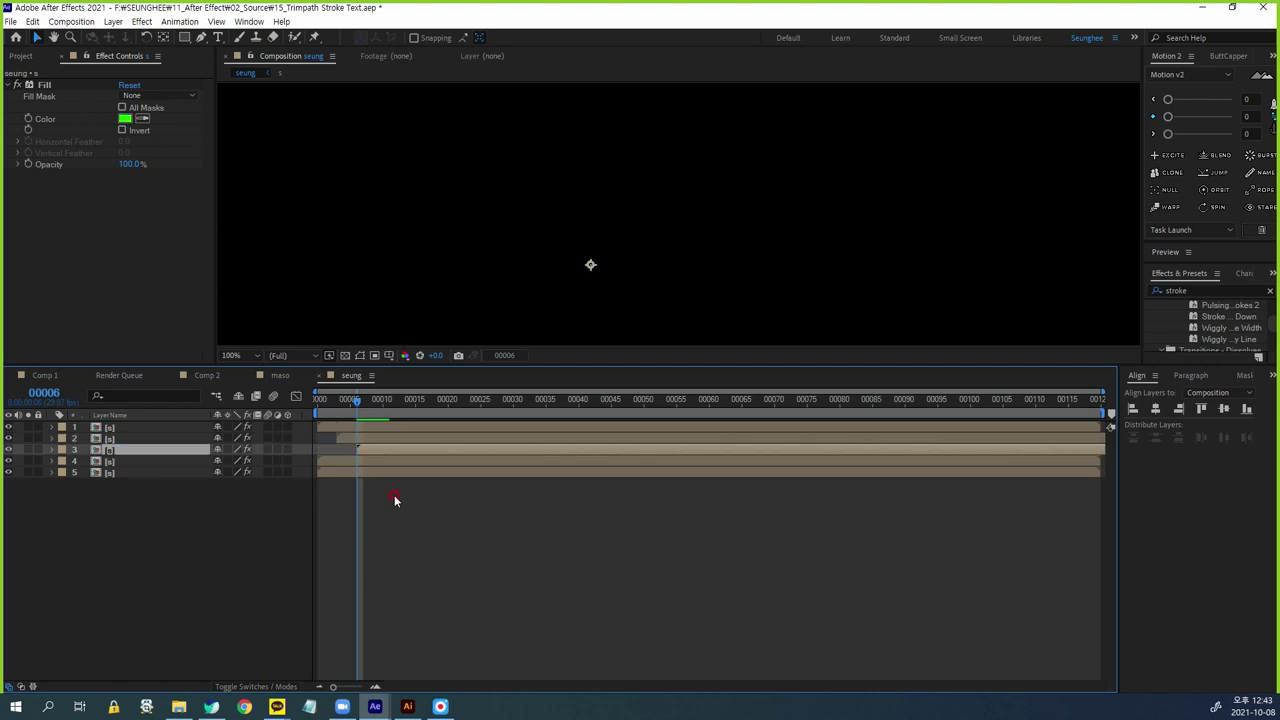
Shift the cyan s layer to start at frame 9 and the red s layer to start at frame 12
left_click_drag(404, 364, 397, 458)
left_click(381, 459)
left_click_drag(381, 459, 376, 458)
left_click(137, 519)
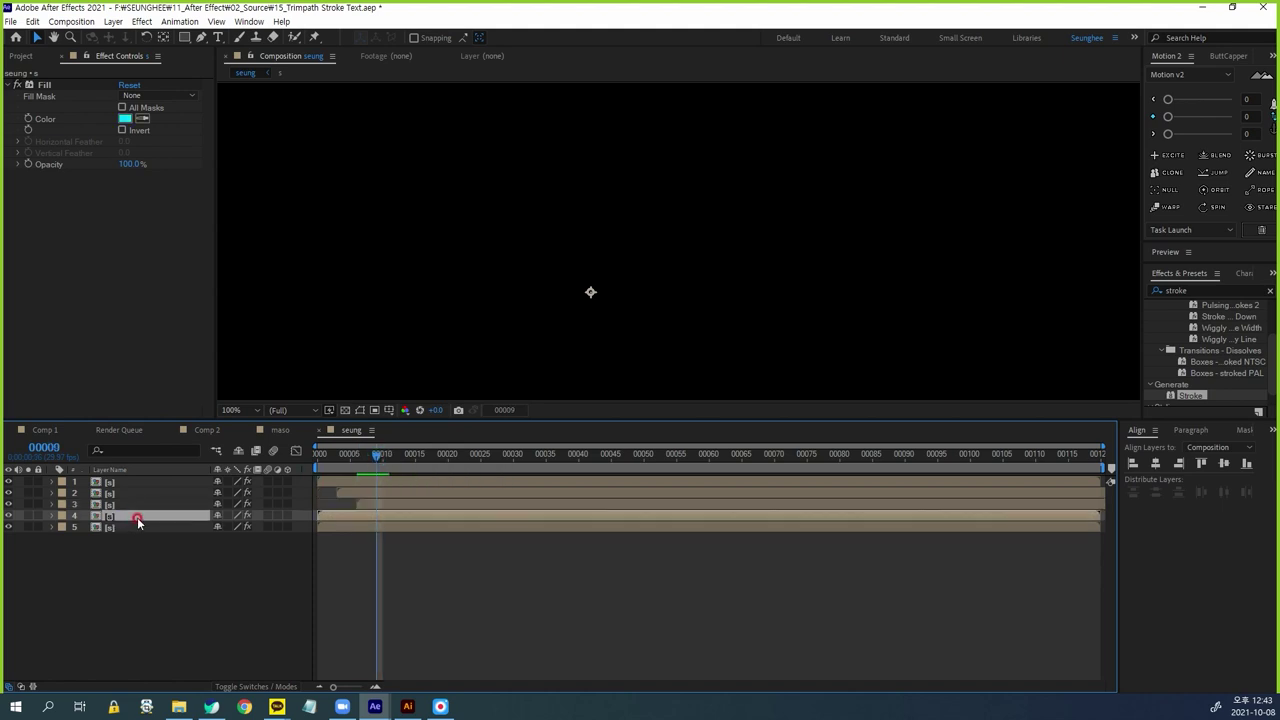
key("alt+bracketleft")
left_click(396, 459)
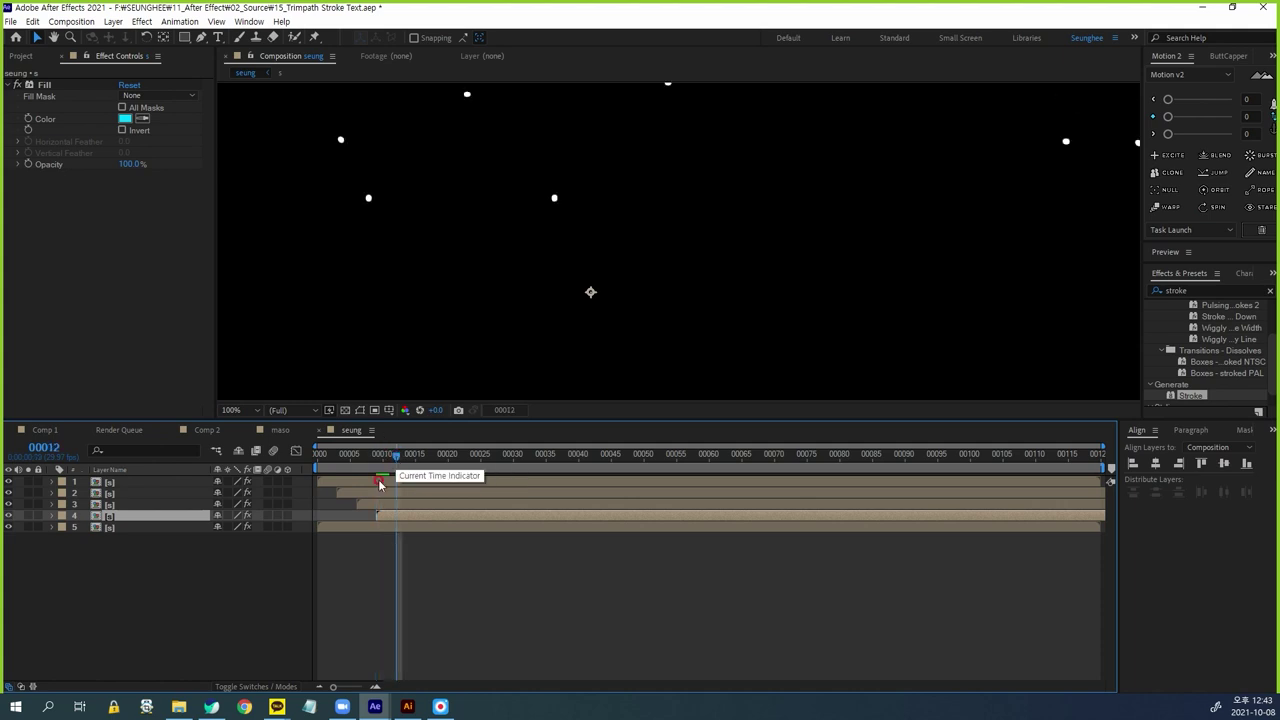
left_click(110, 526)
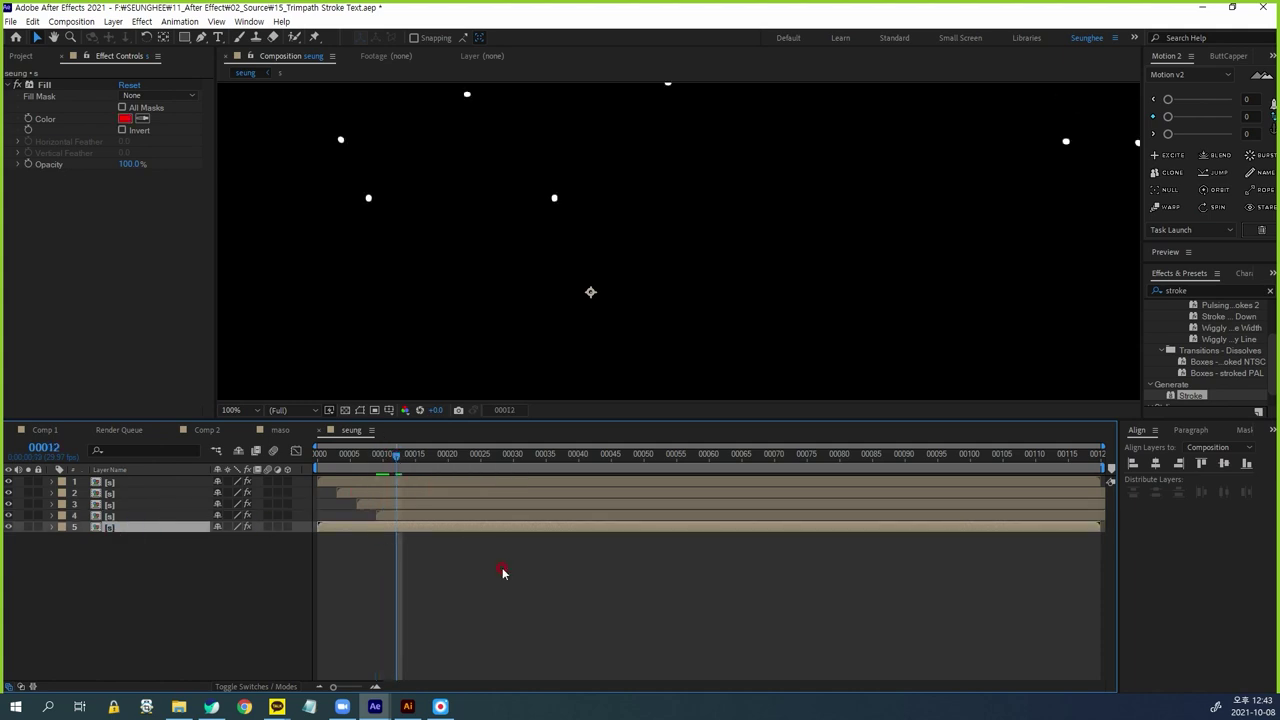
key("alt+bracketleft")
left_click_drag(504, 419, 460, 518)
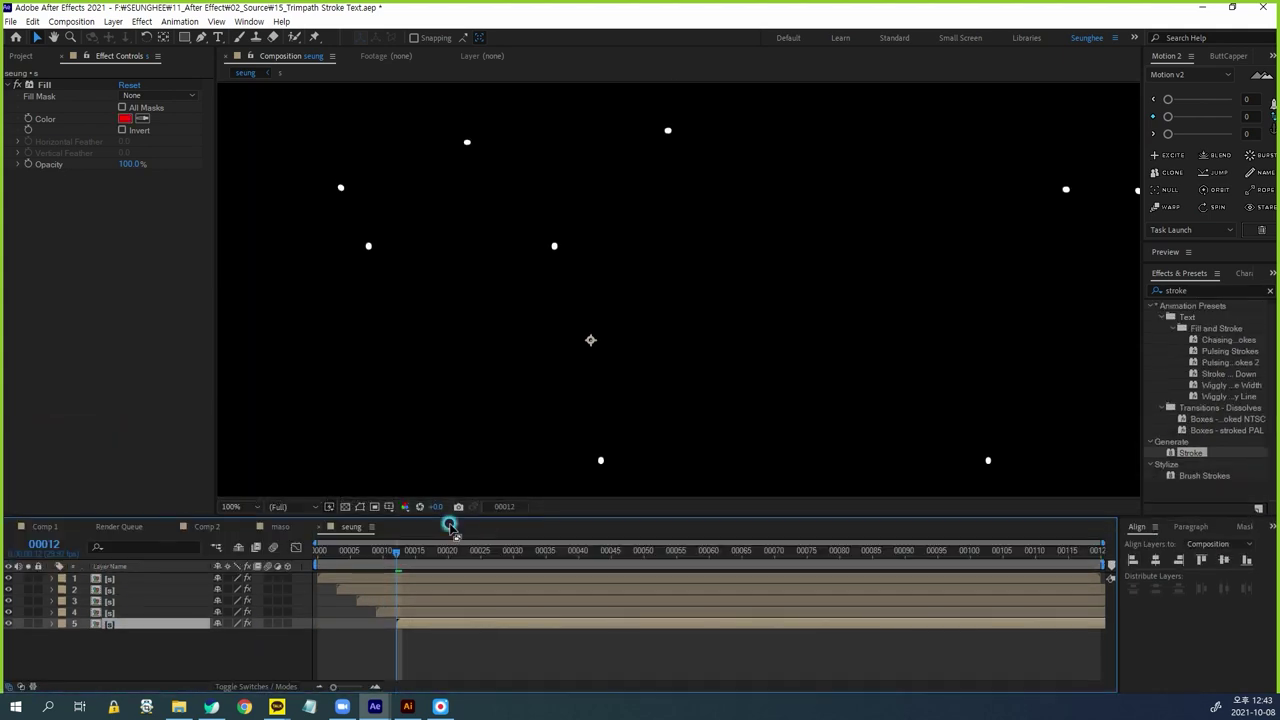
Preview the staggered stroke animation from the first frame with the whole composition fitted in the viewer
key("Home")
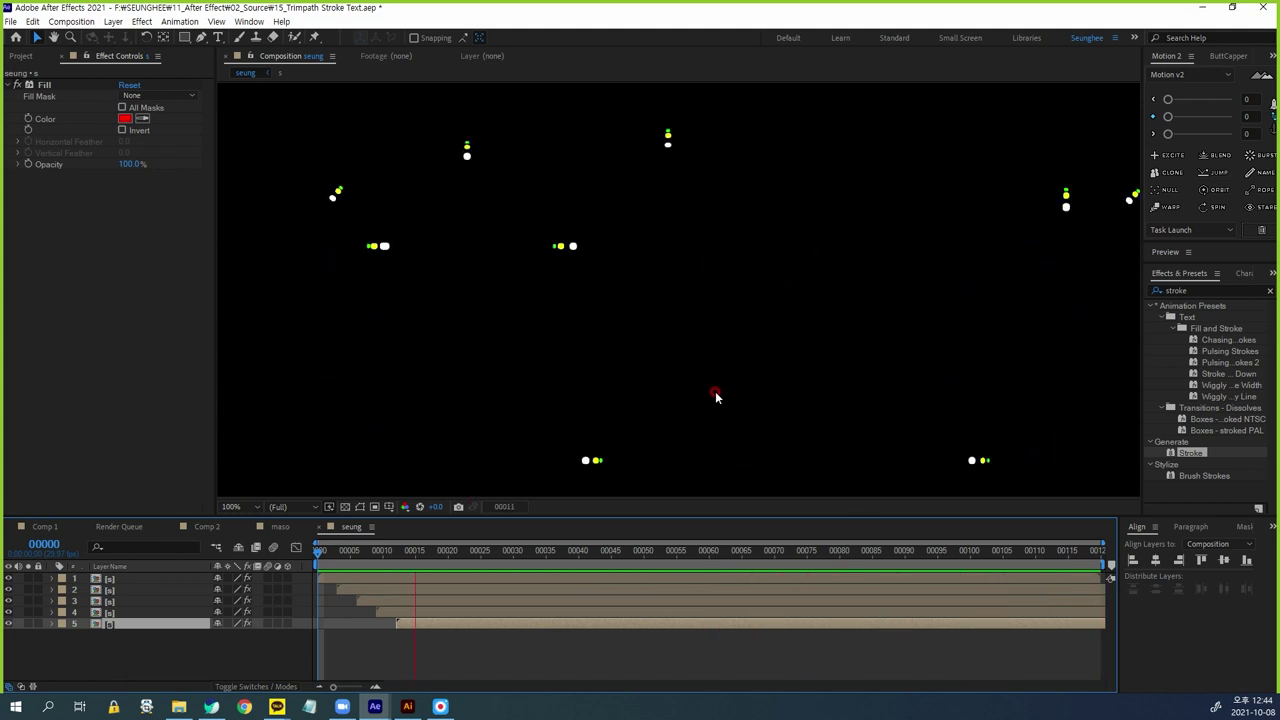
key("shift+slash")
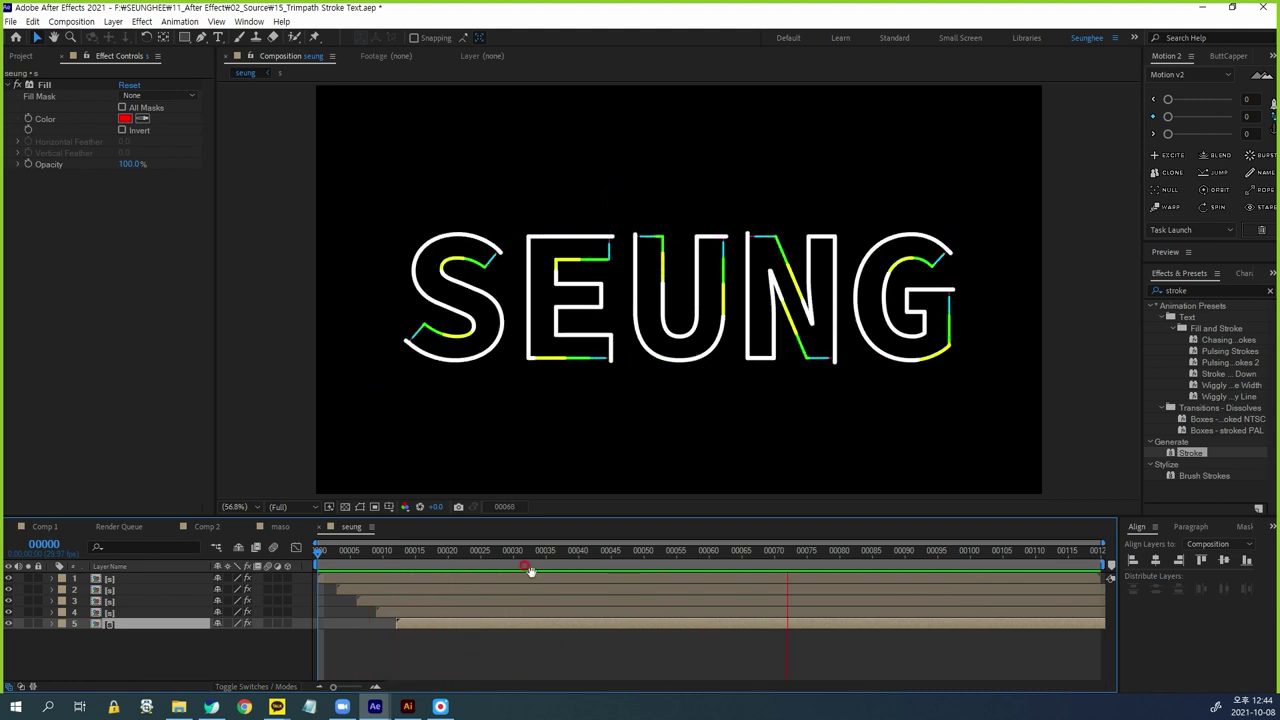
left_click_drag(340, 554, 573, 553)
left_click_drag(438, 552, 397, 552)
Tighten the stagger by moving the yellow s layer's start to frame 2 and the green s layer's start to frame 4
left_click(322, 550)
left_click_drag(322, 546, 328, 550)
left_click(113, 592)
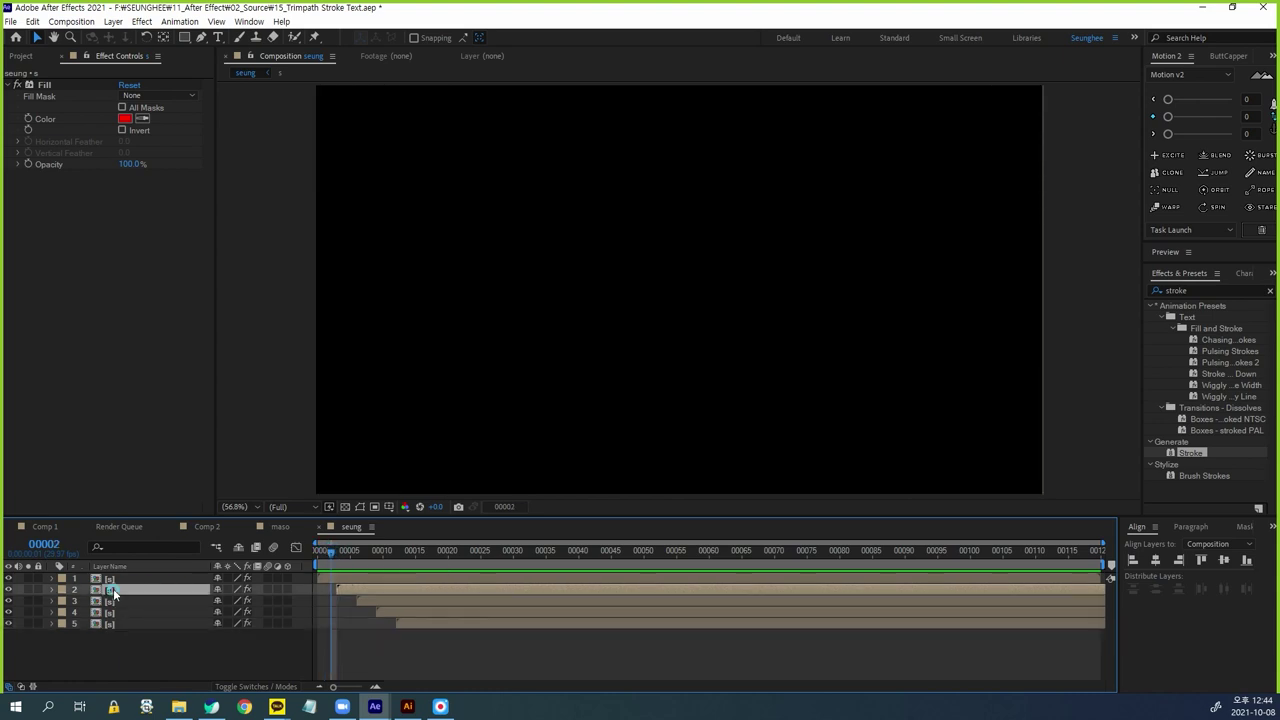
left_click_drag(328, 548, 343, 550)
left_click(122, 602)
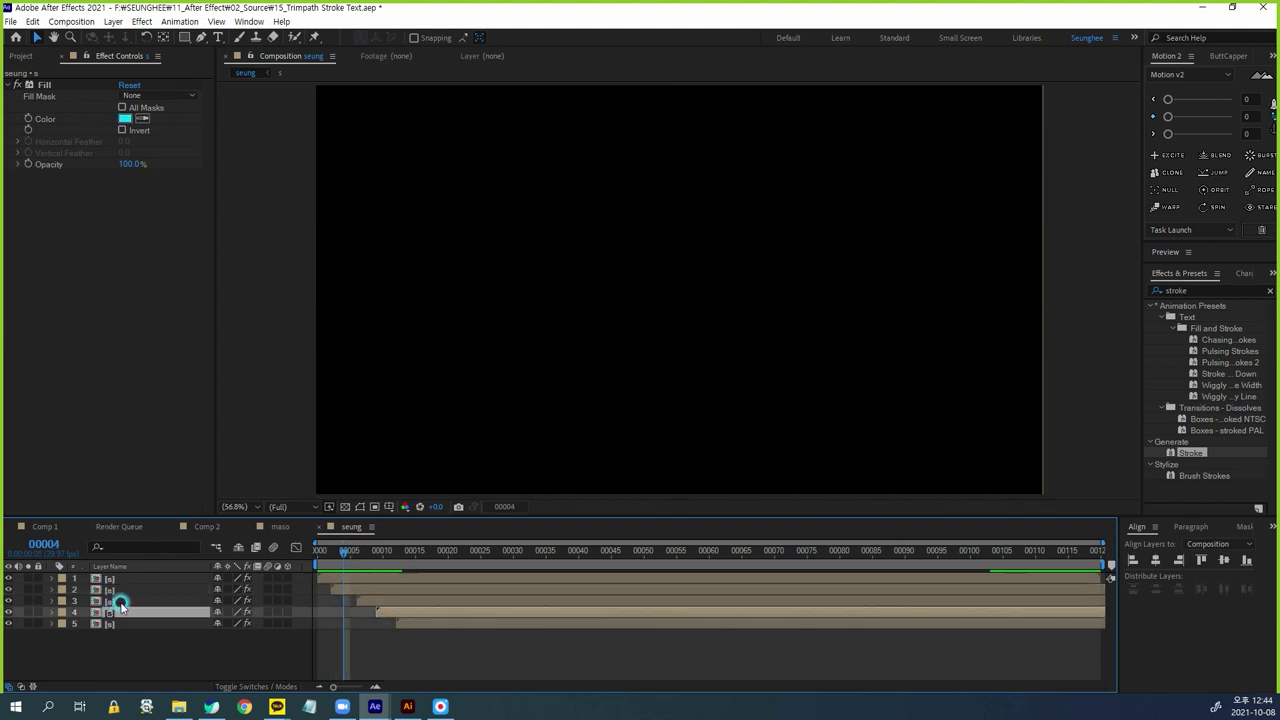
key("bracketleft")
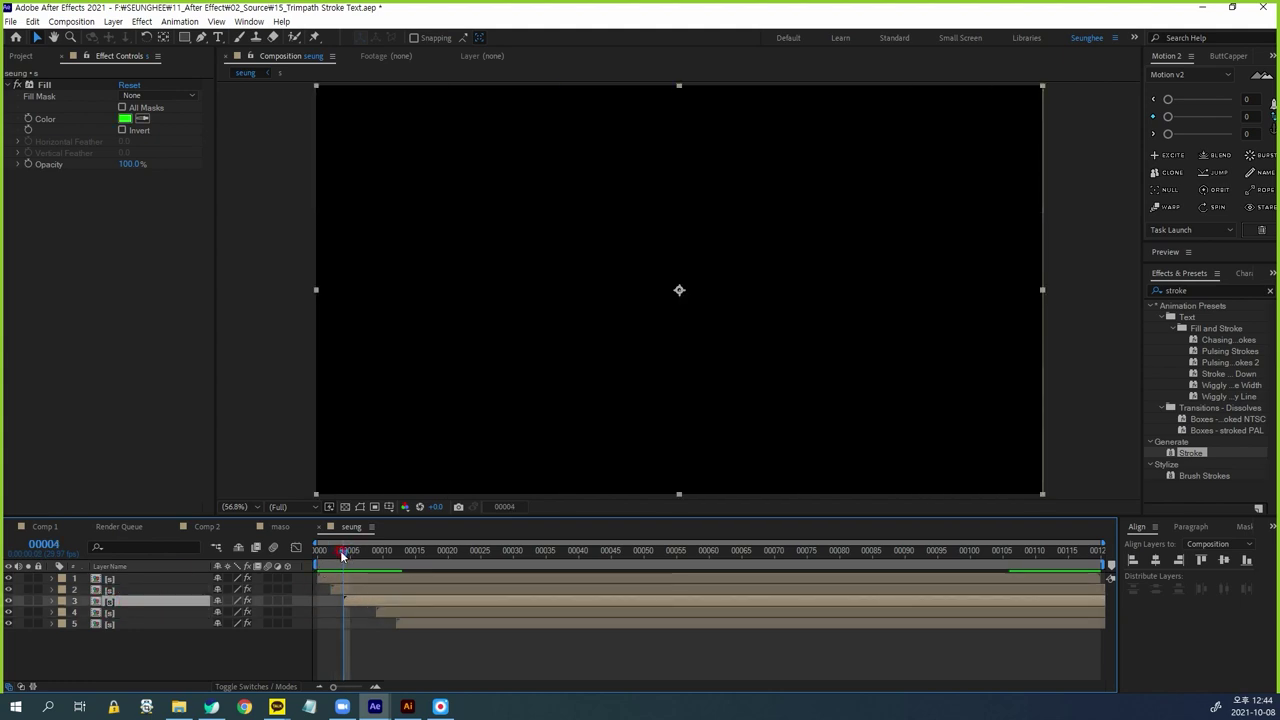
Move the cyan s layer's start to frame 6 and the red s layer's start to frame 8, and preview from the beginning
left_click_drag(354, 556, 357, 560)
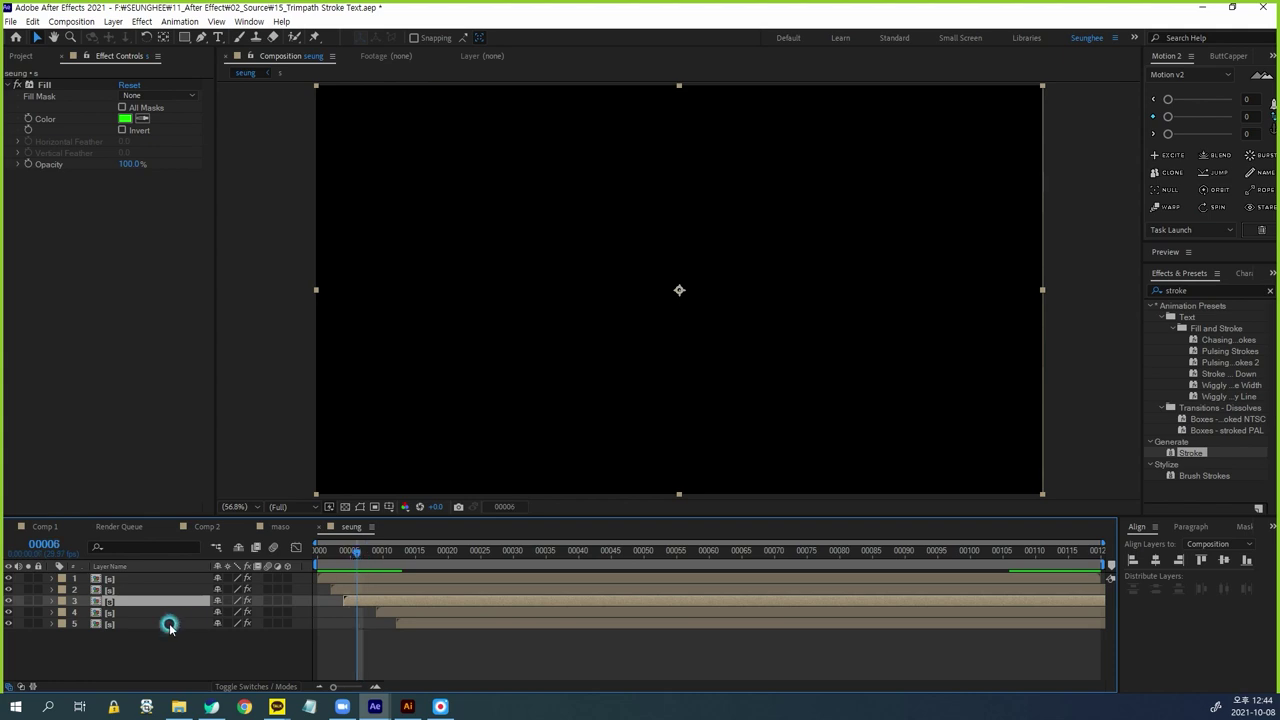
left_click(116, 615)
key("bracketleft")
left_click_drag(358, 556, 368, 560)
left_click(131, 623)
key("bracketleft")
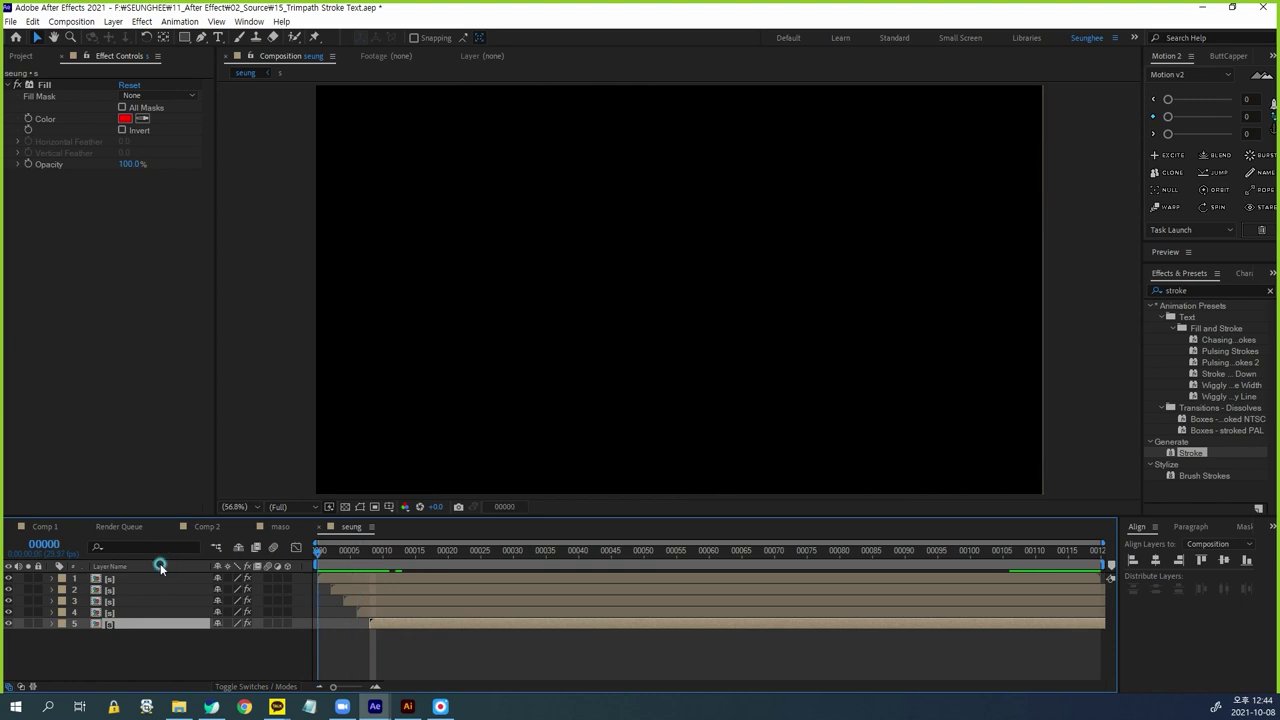
key("Home")
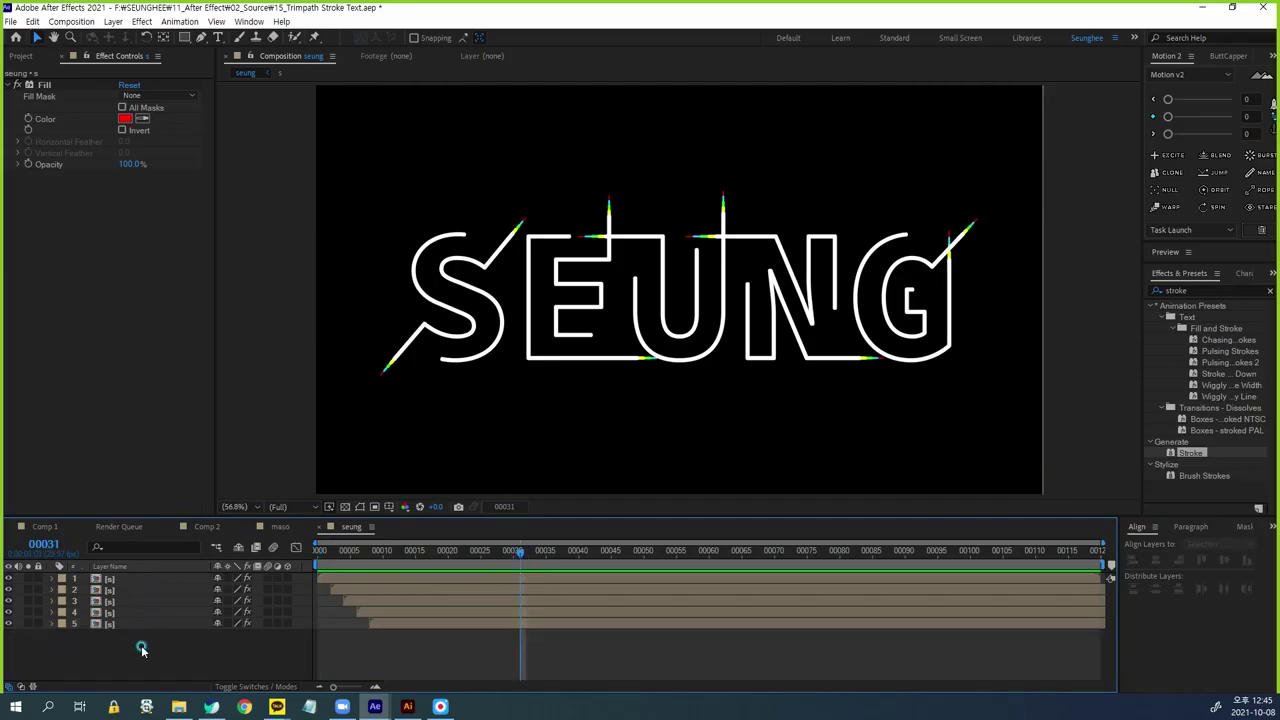
Pre-compose all five s layers into a new composition named ss, moving all attributes into it
left_click_drag(140, 646, 98, 584)
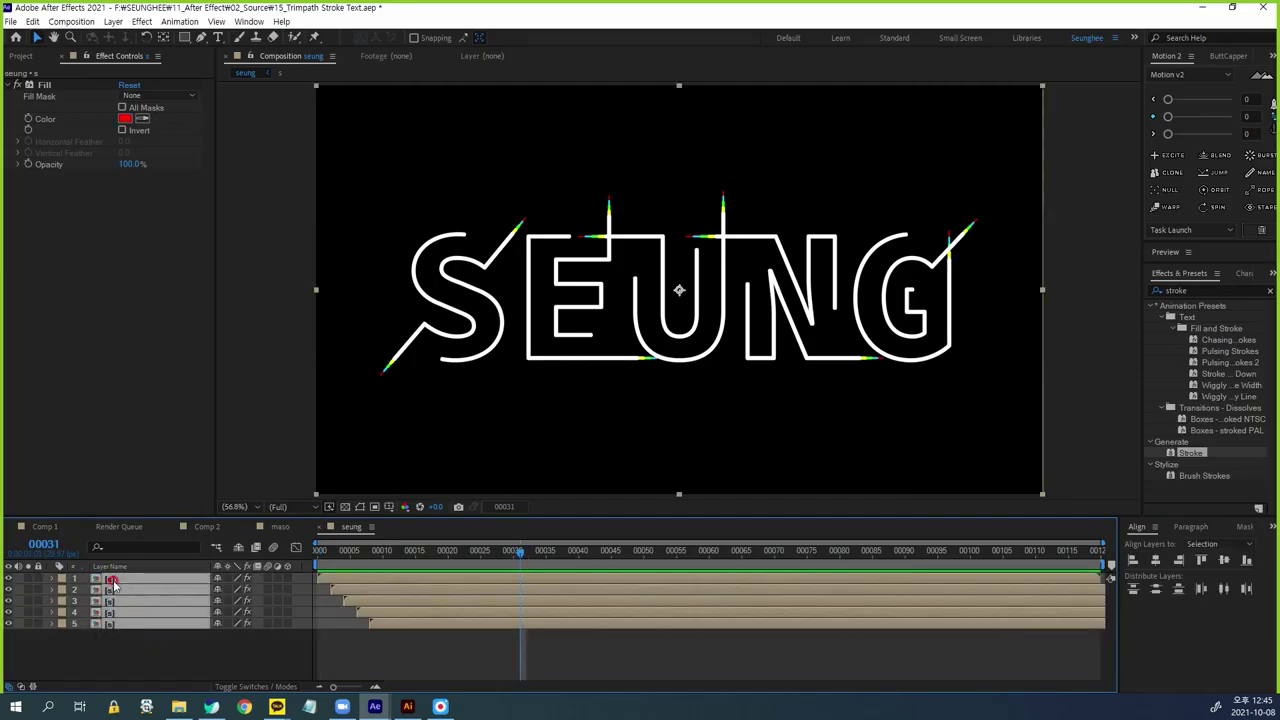
right_click(113, 585)
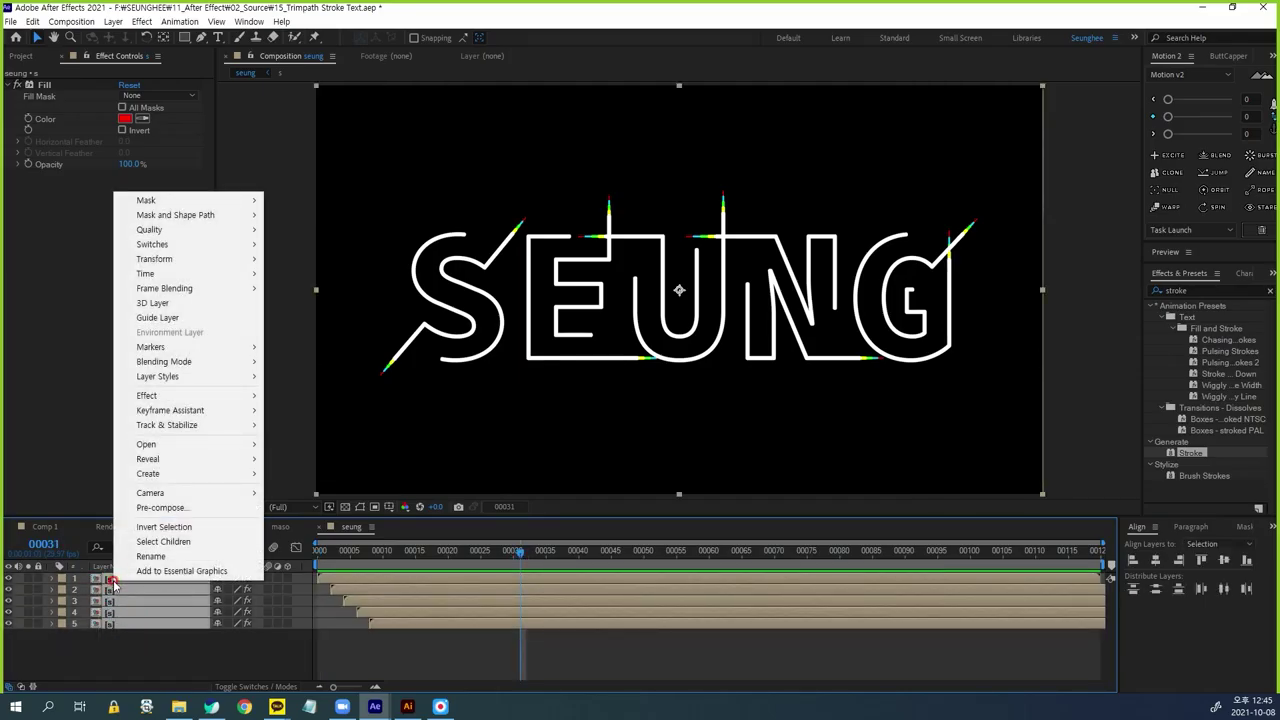
left_click(165, 507)
type("ss")
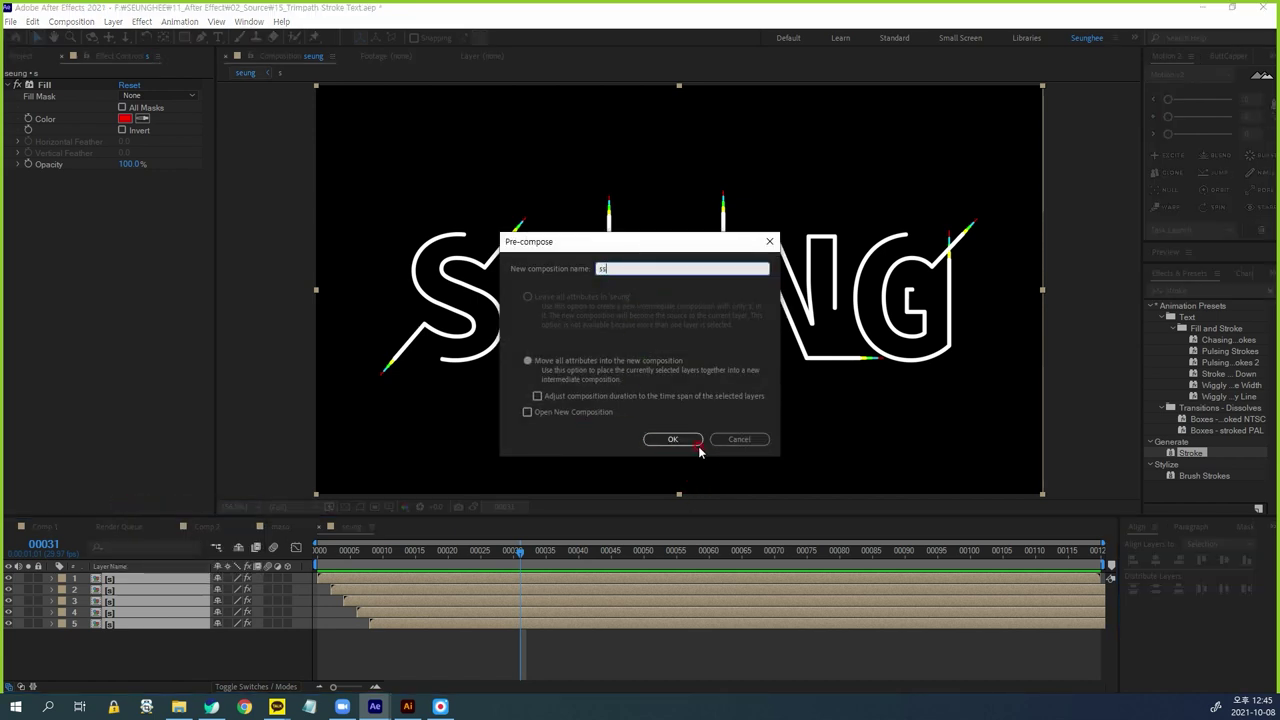
left_click(678, 440)
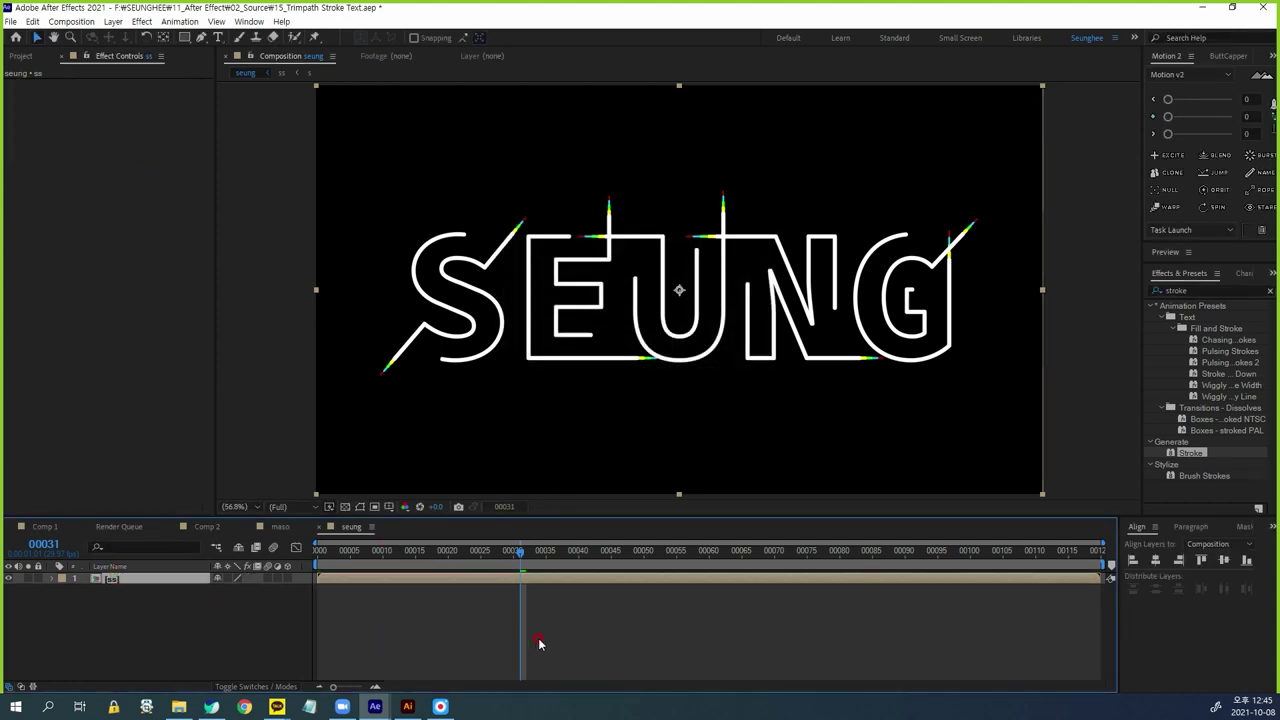
Create a comp-sized pale yellow solid named BG and place it beneath the ss layer
key("ctrl+y")
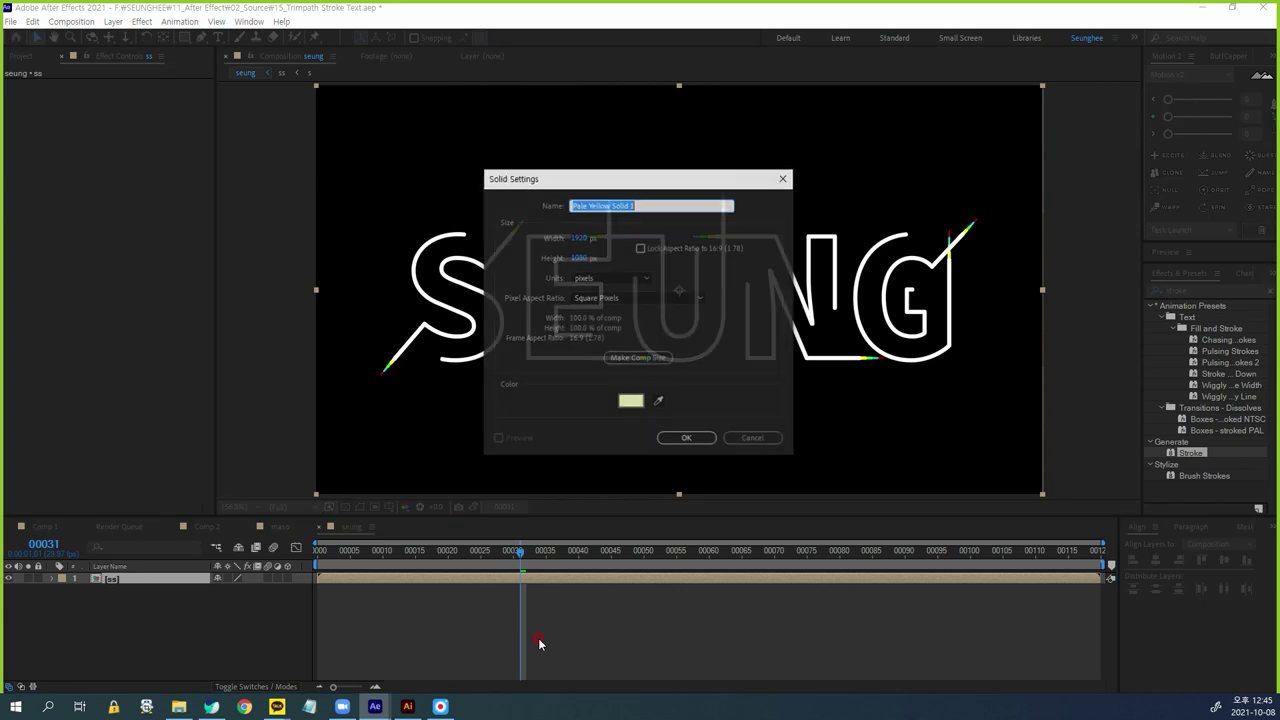
type("BG")
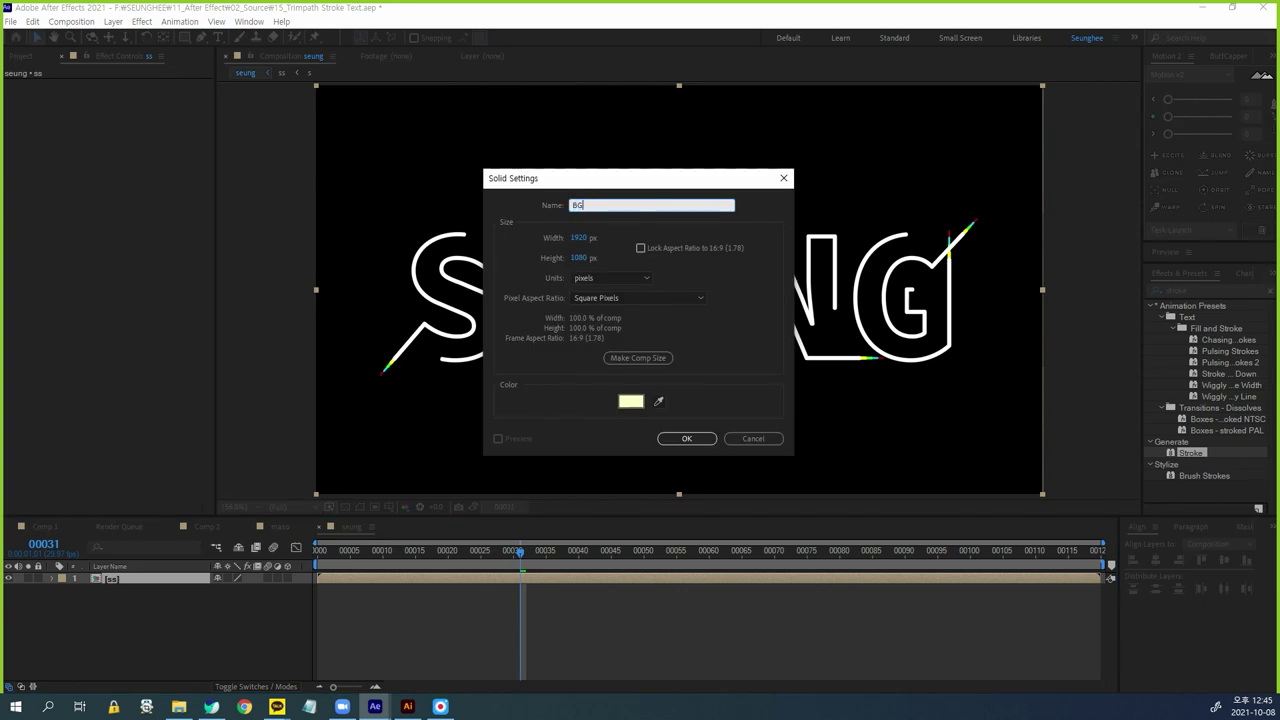
key("Return")
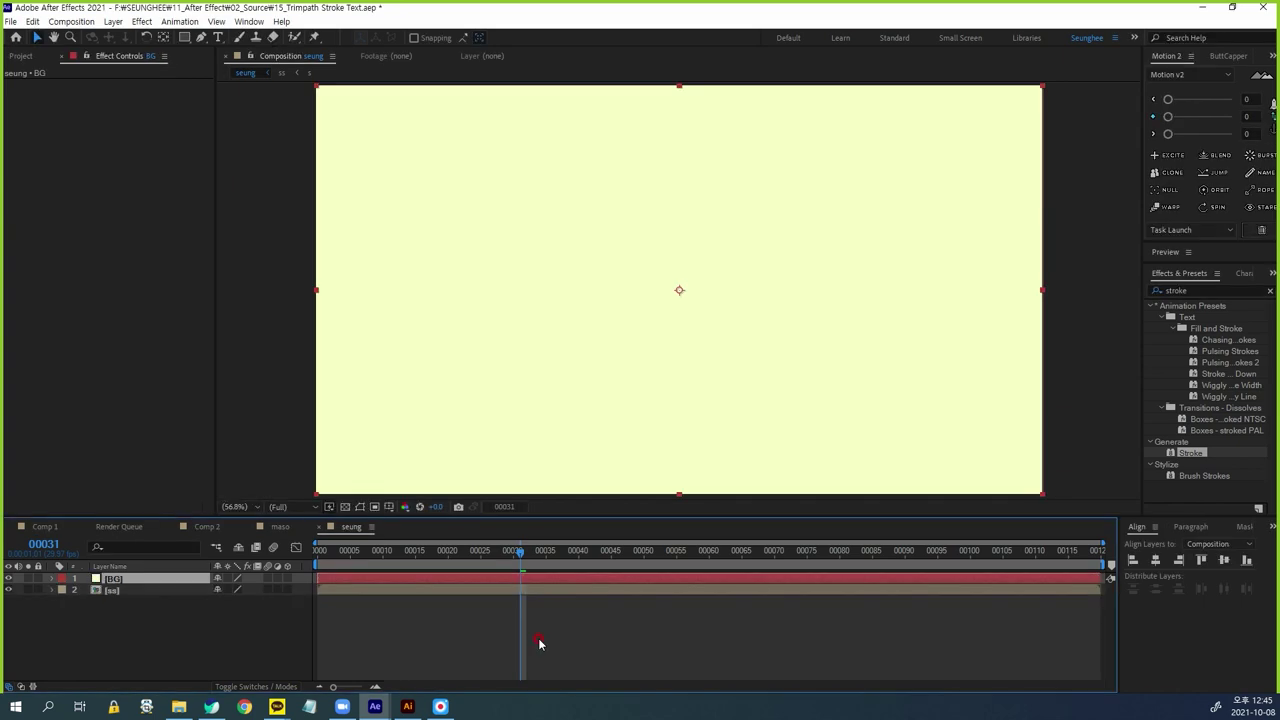
left_click_drag(110, 580, 123, 600)
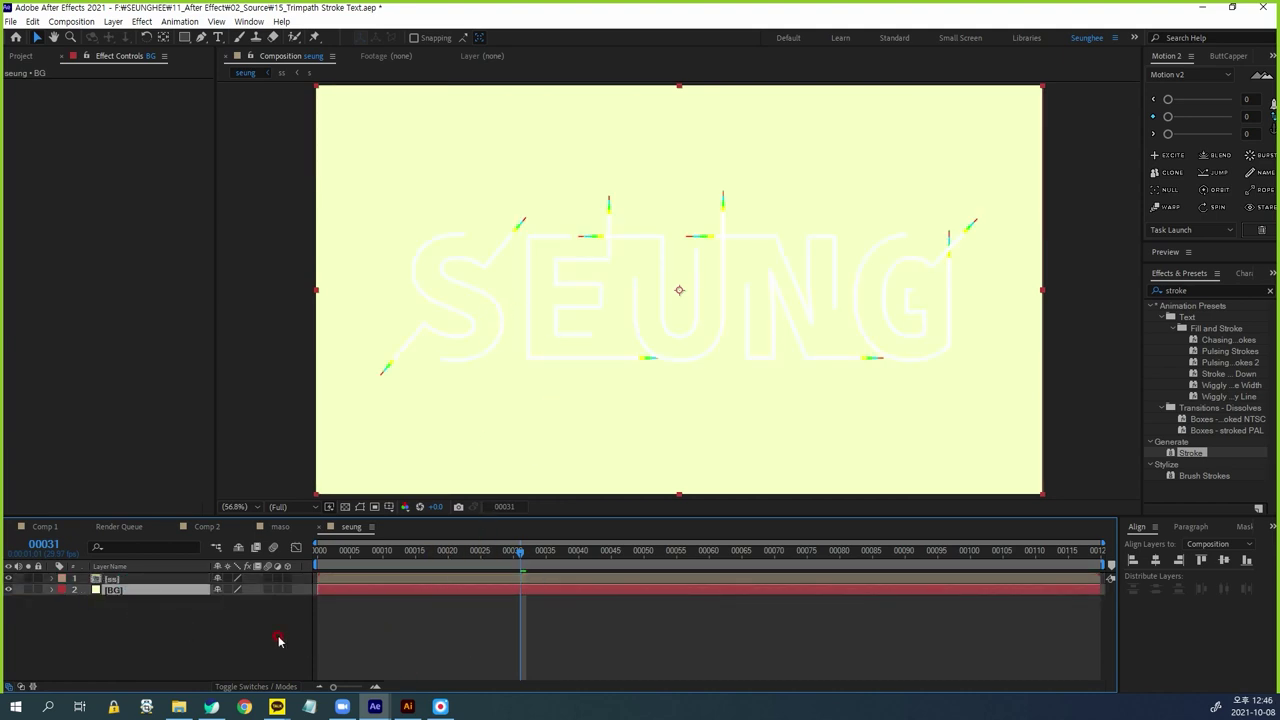
Apply a Gradient Ramp to the BG layer, set its shape to Radial Ramp and swap its colours
left_click(142, 22)
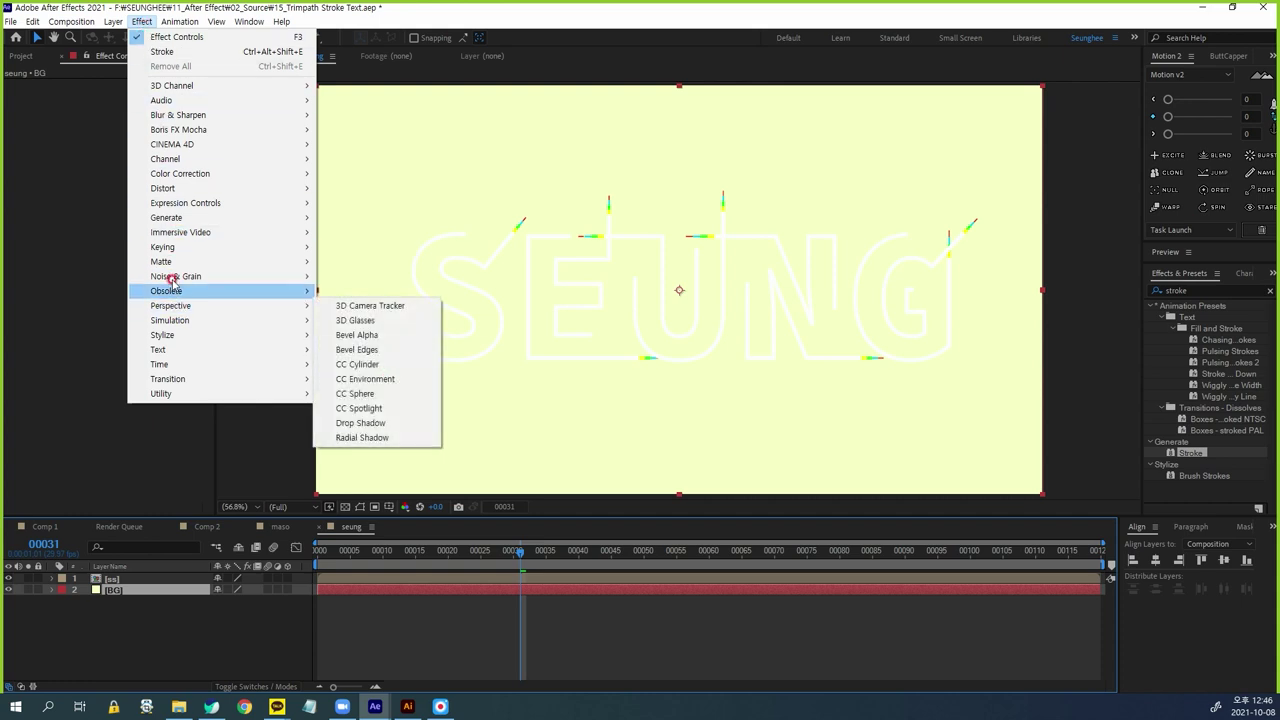
mouse_move(168, 217)
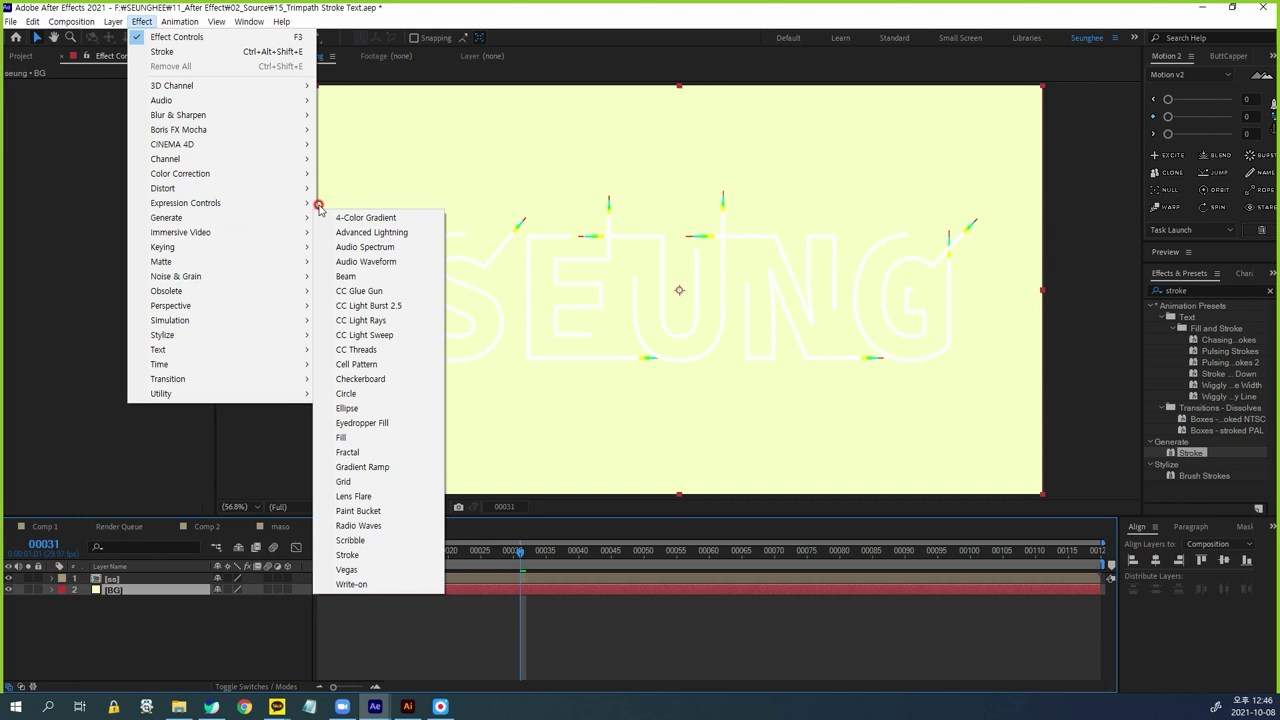
left_click(384, 467)
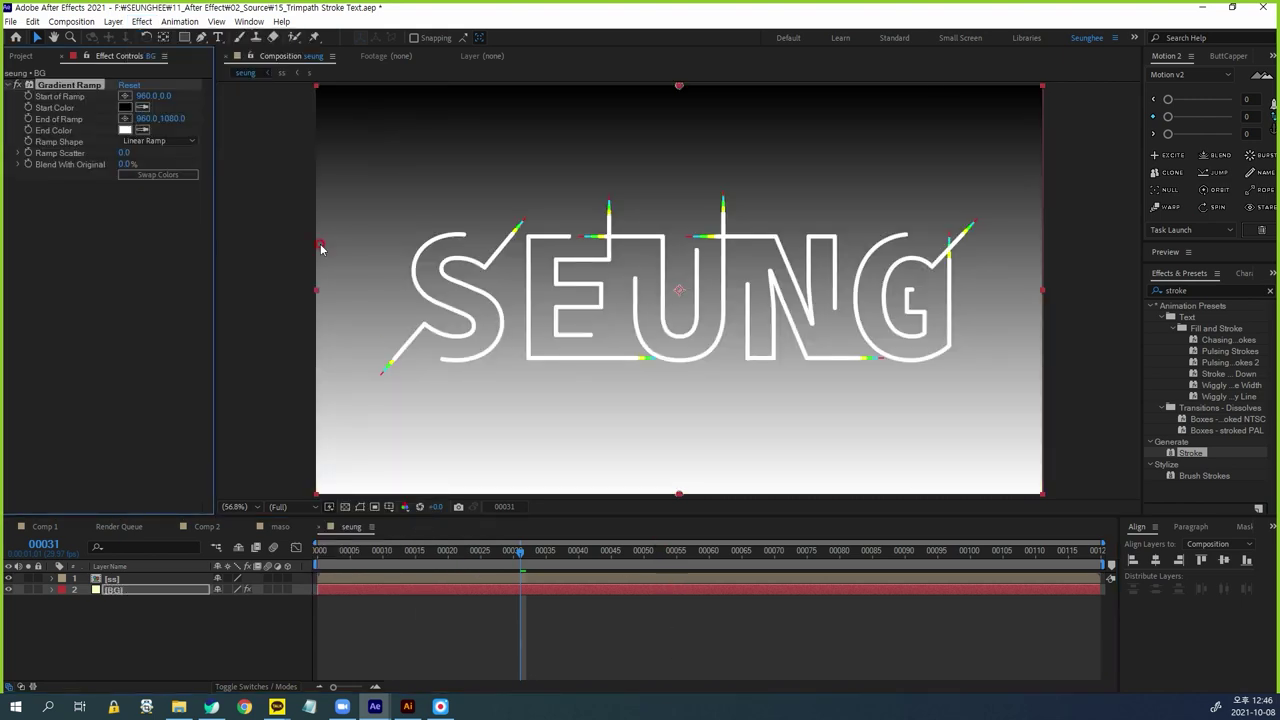
left_click(160, 141)
left_click(160, 172)
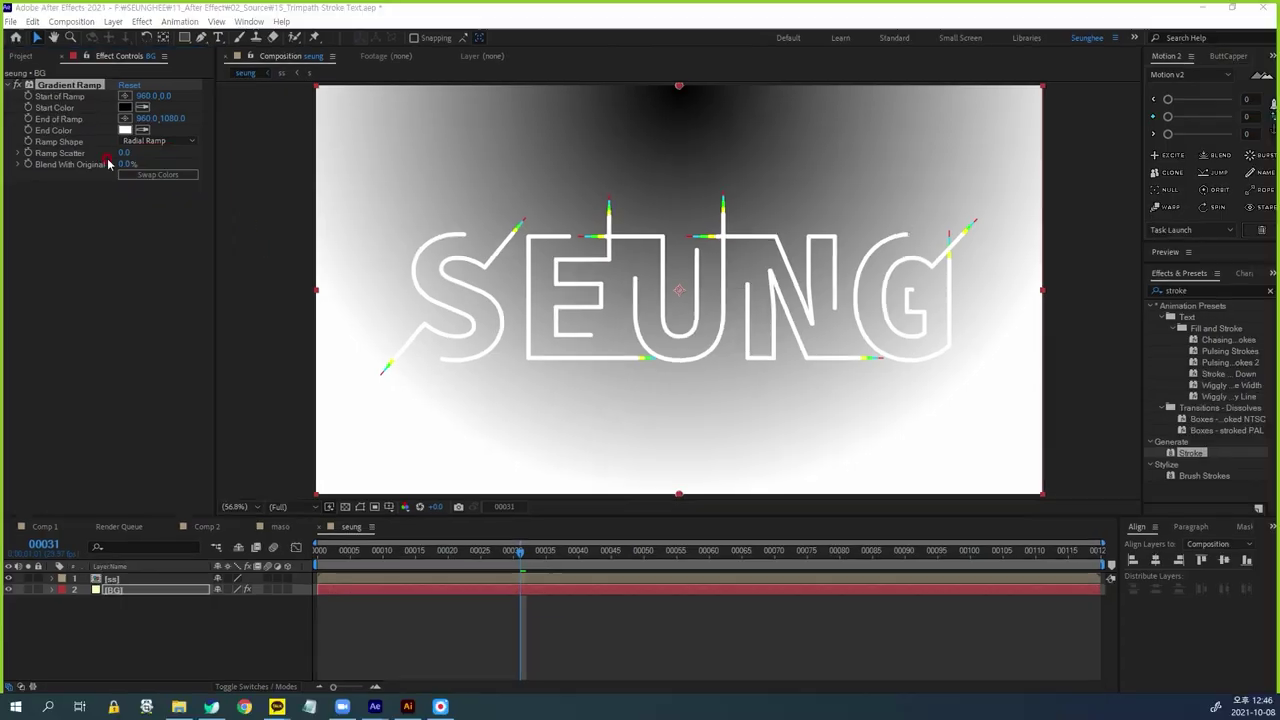
left_click(140, 177)
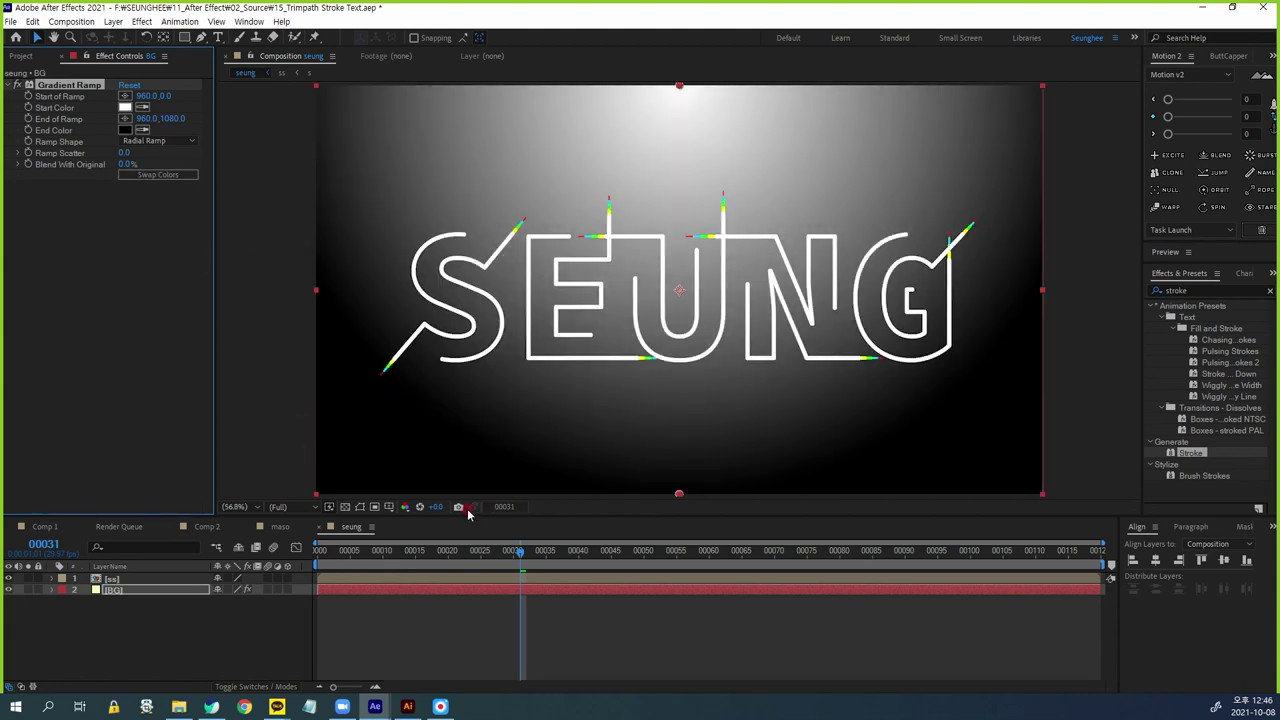
Set the ramp's start at the composition's centre, about 957, 543, and its end outside the lower-left corner at about -56, 1236
left_click(126, 95)
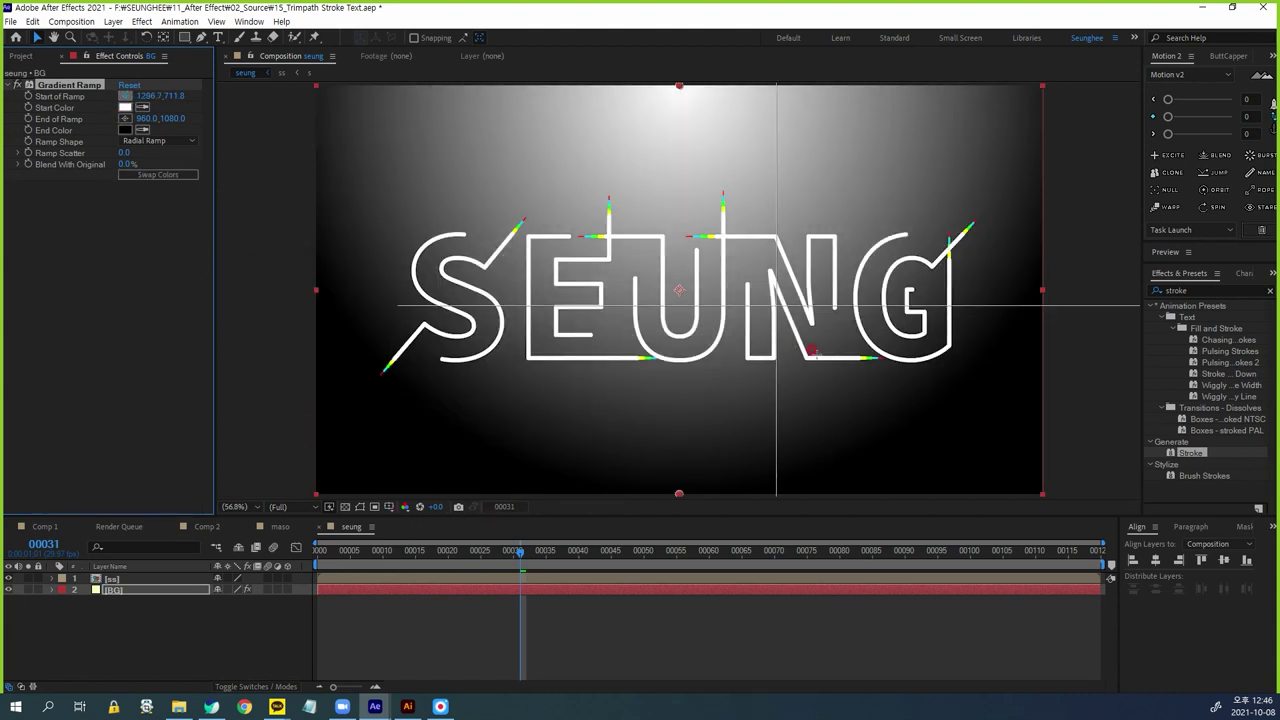
left_click(684, 288)
left_click_drag(681, 287, 678, 292)
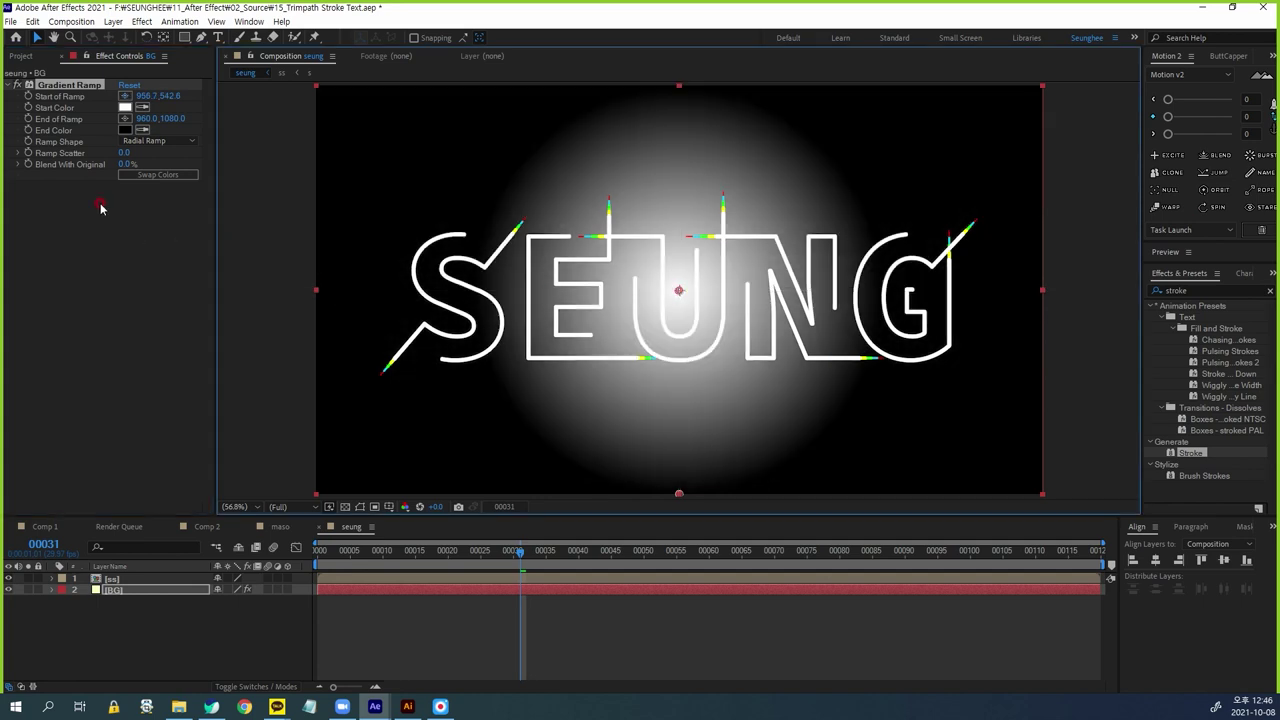
scroll(489, 428, "down", 3)
left_click_drag(723, 328, 694, 300)
left_click(125, 118)
left_click(476, 380)
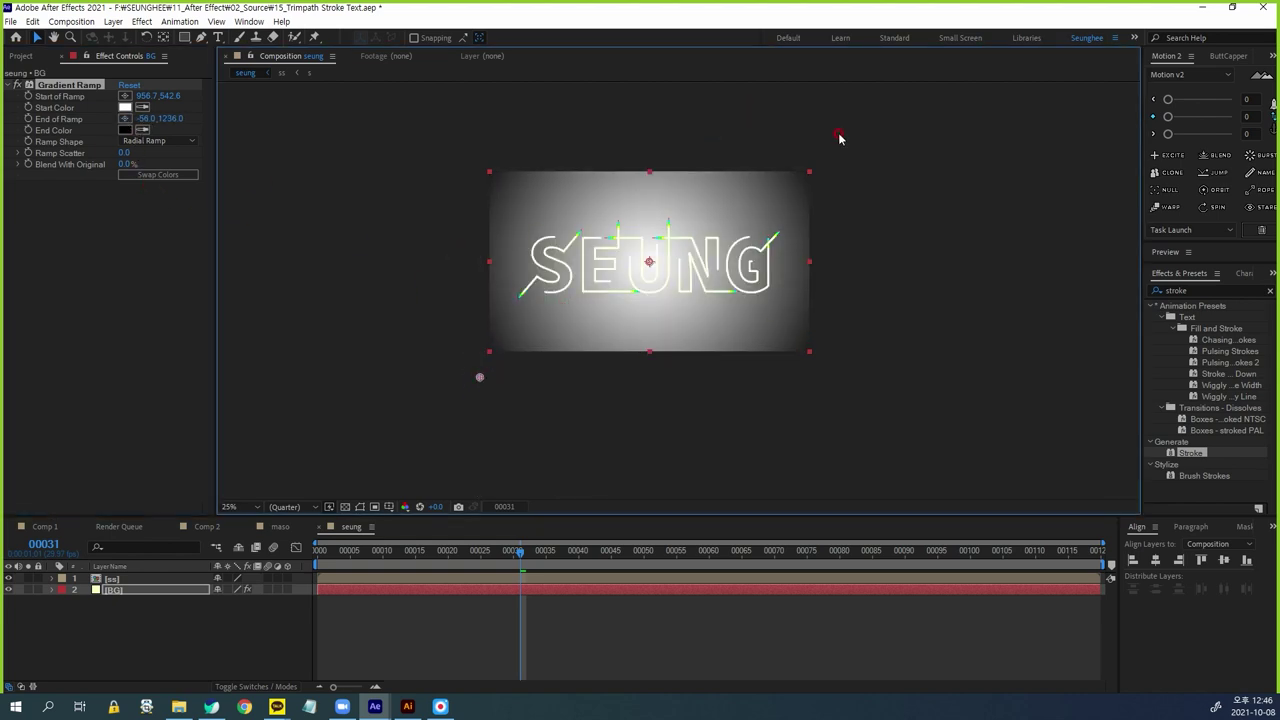
Preview the lettering over the gradient background from the first frame, fitted in the viewer, and stop at frame 39
scroll(720, 325, "up", 2)
left_click_drag(527, 553, 318, 560)
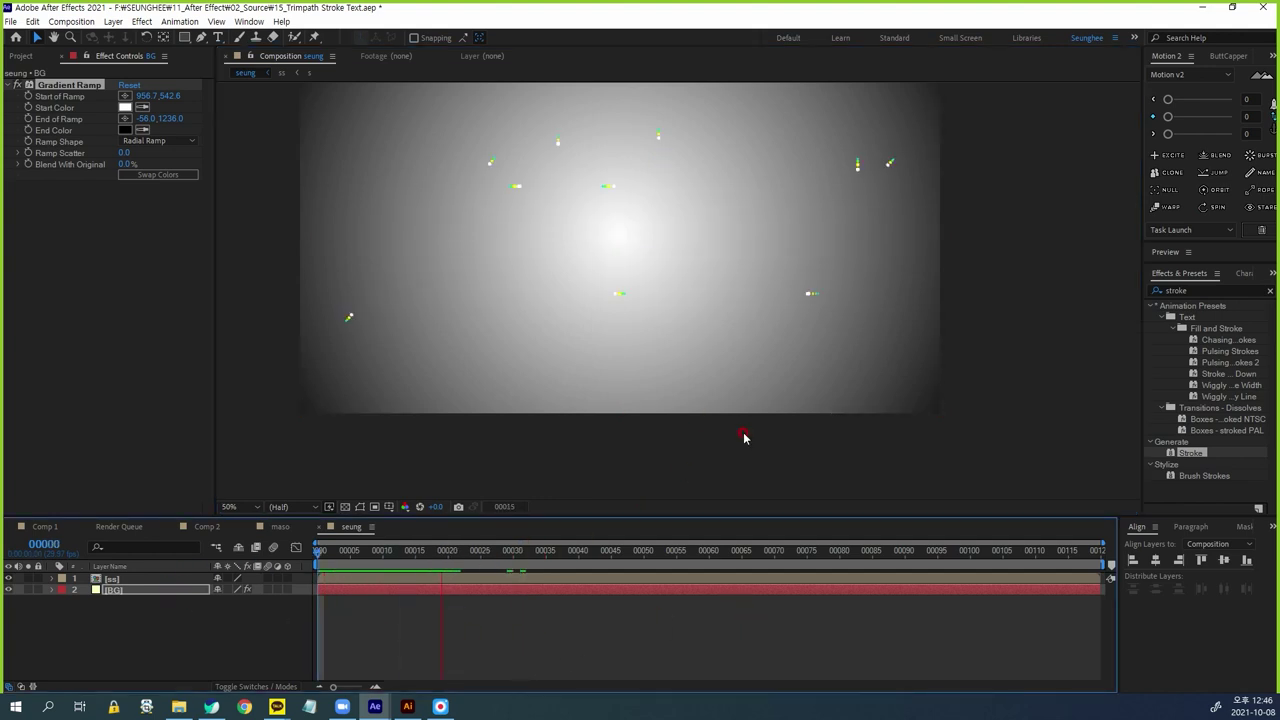
key("shift+slash")
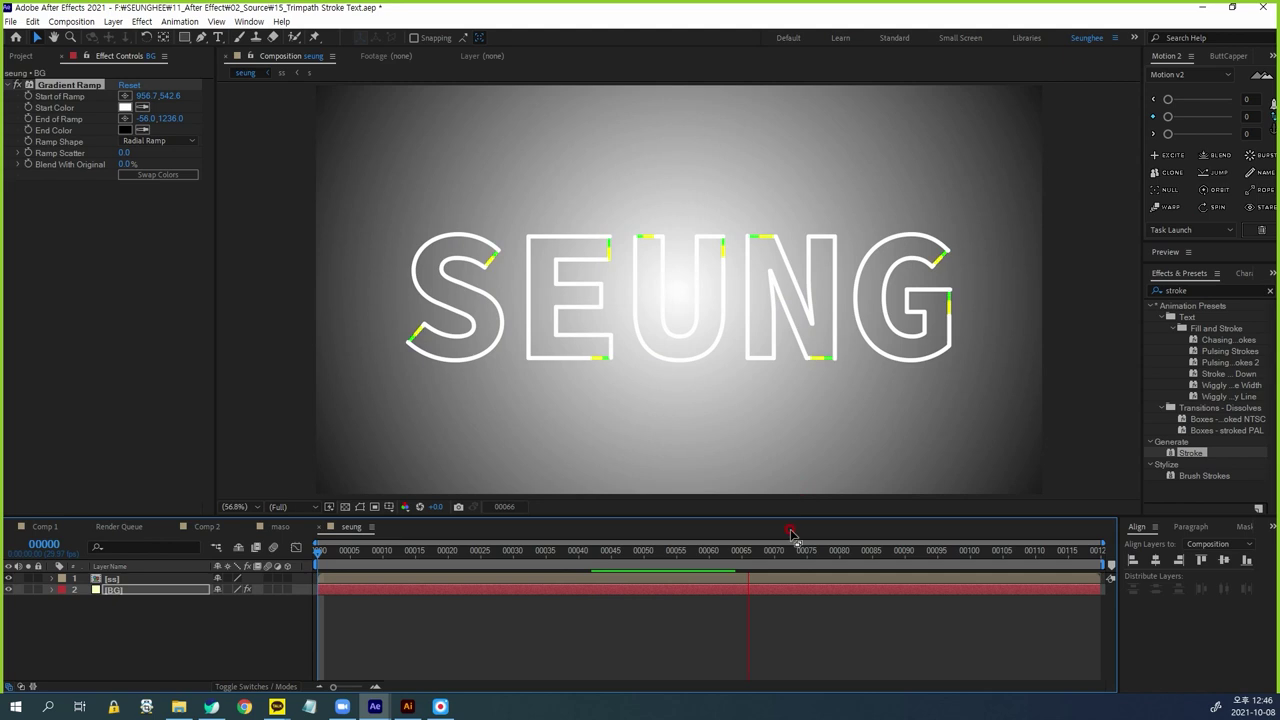
left_click(575, 555)
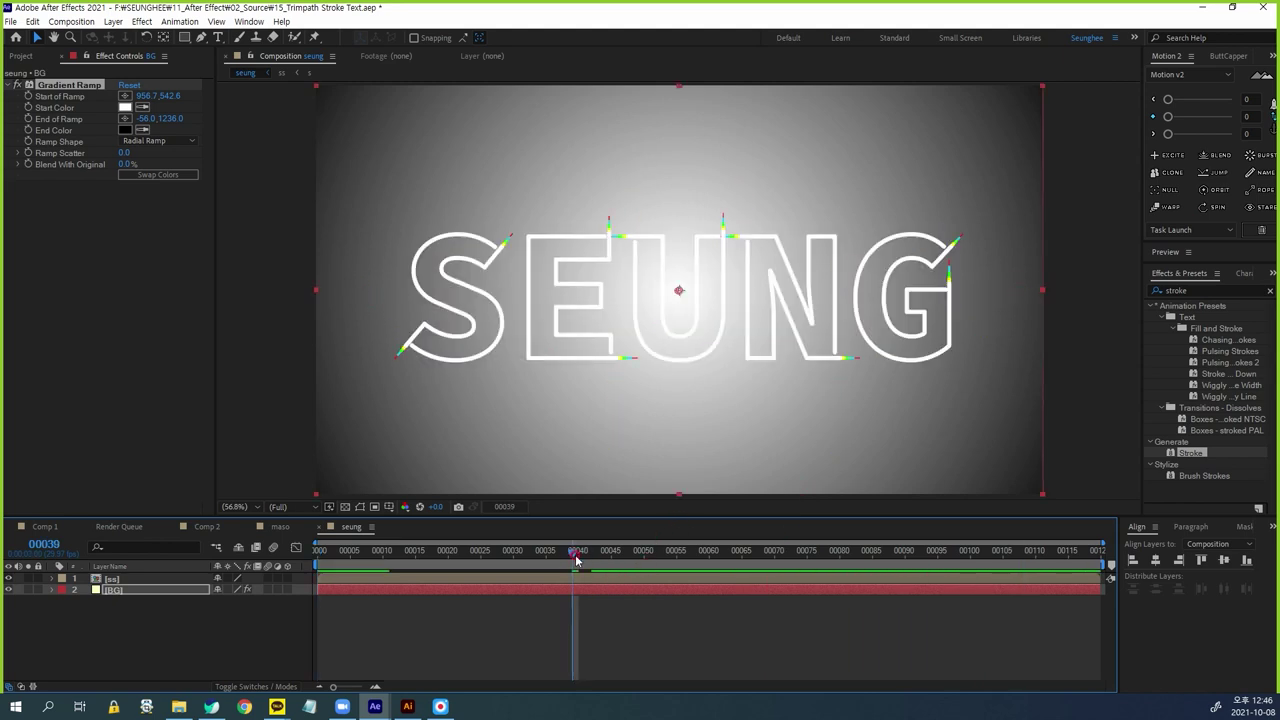
Apply a Drop Shadow to the ss layer with distance 13 and softness 45
left_click(131, 580)
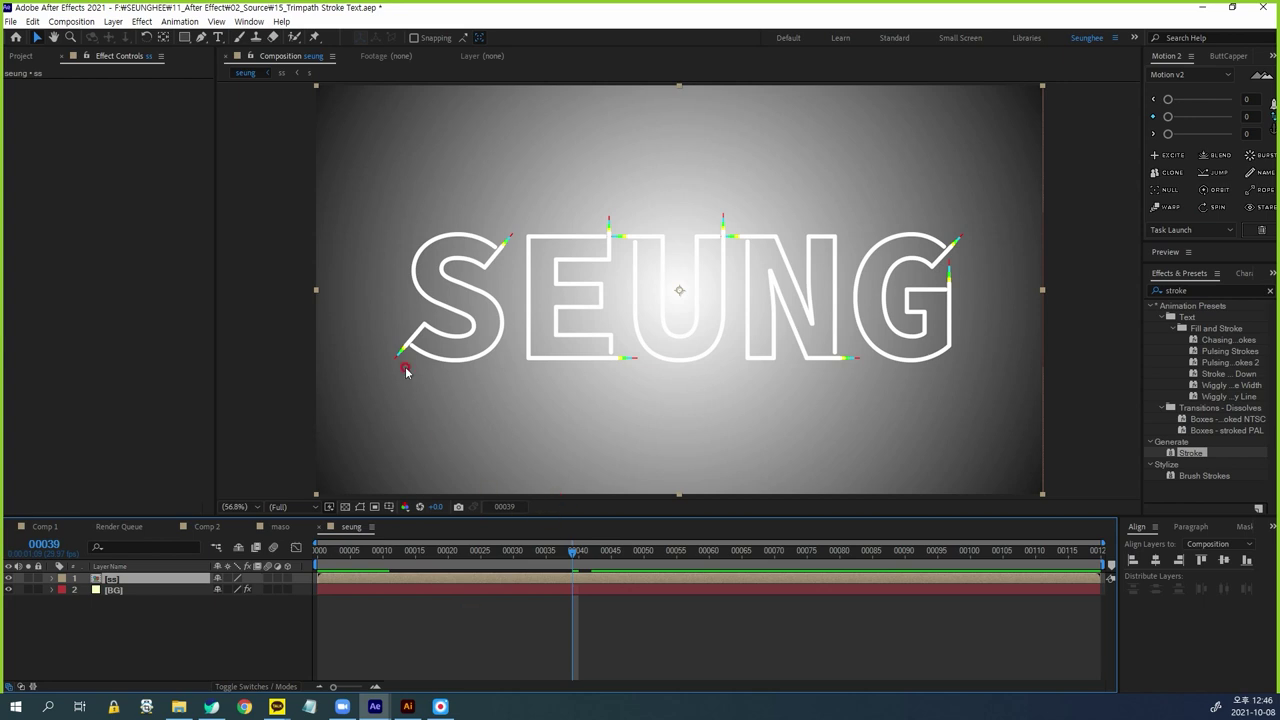
left_click(141, 21)
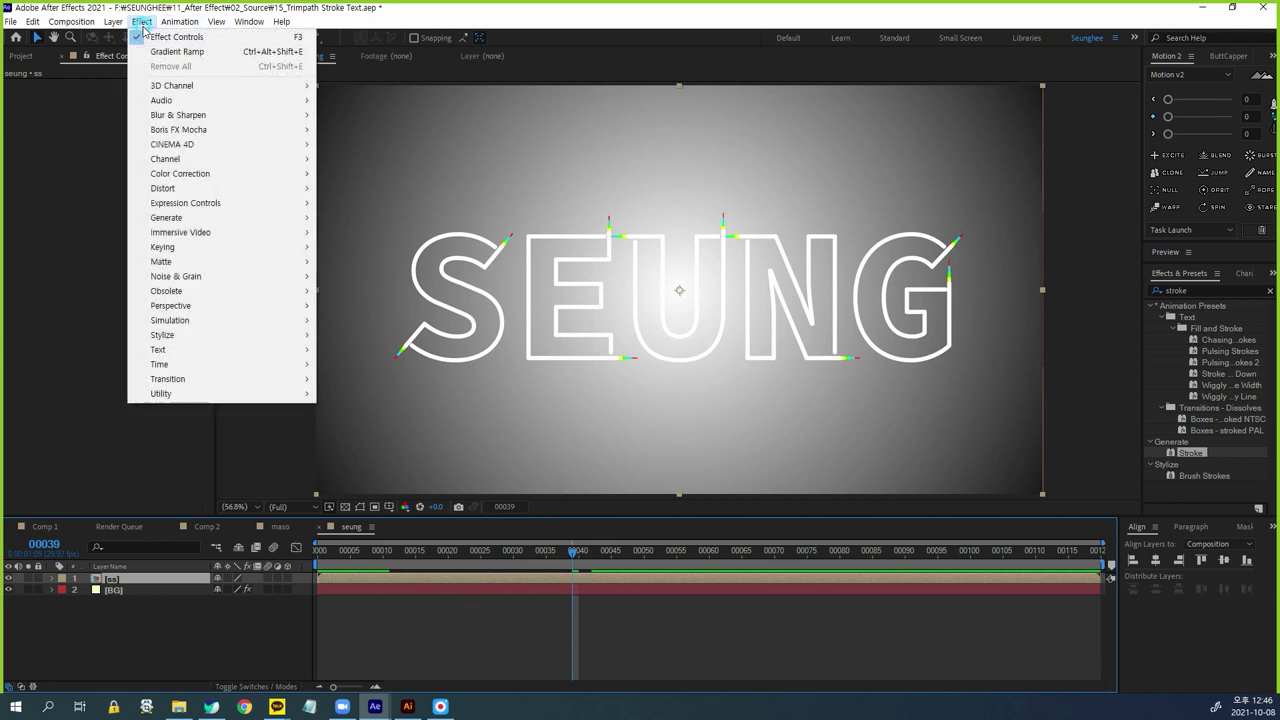
mouse_move(182, 310)
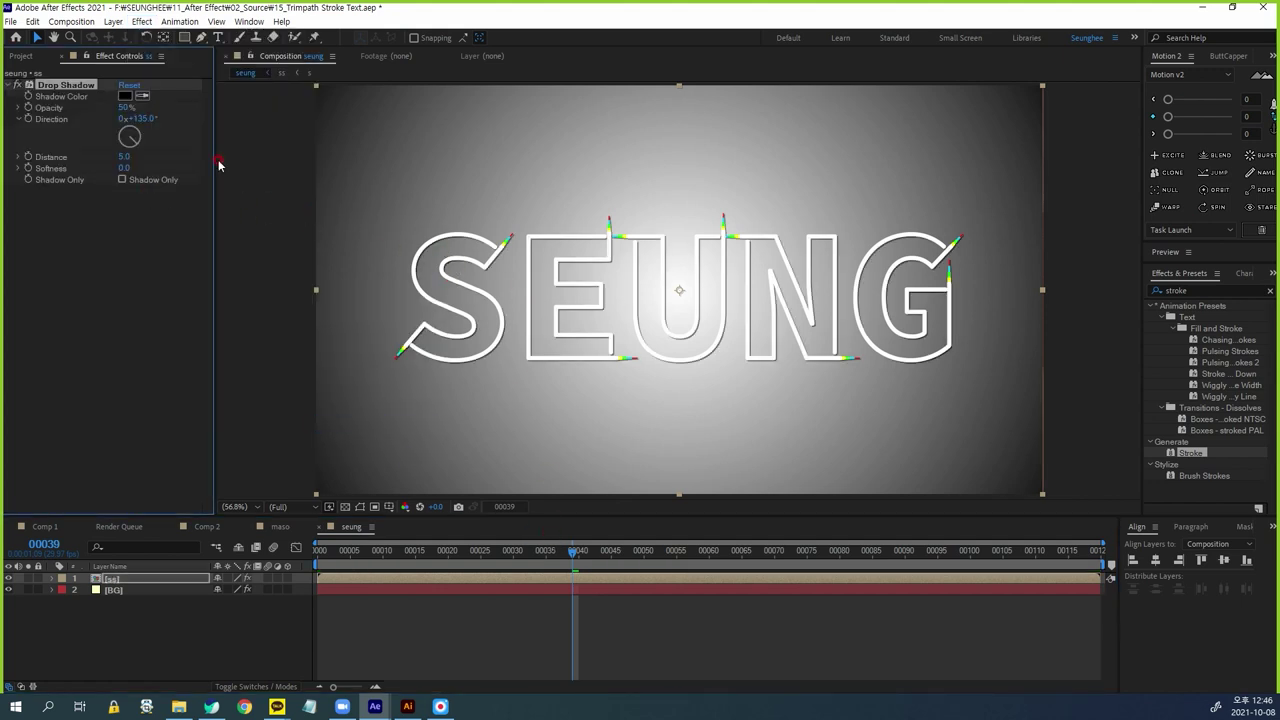
left_click_drag(125, 160, 136, 159)
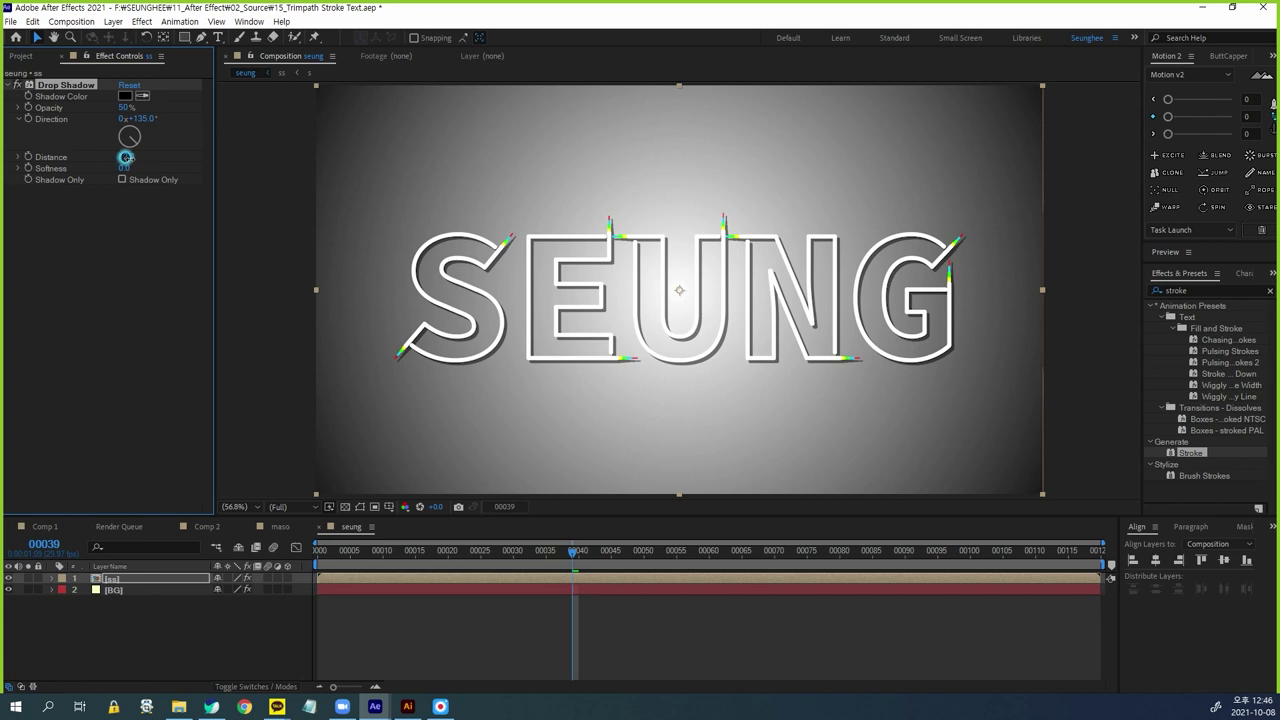
left_click_drag(121, 170, 150, 171)
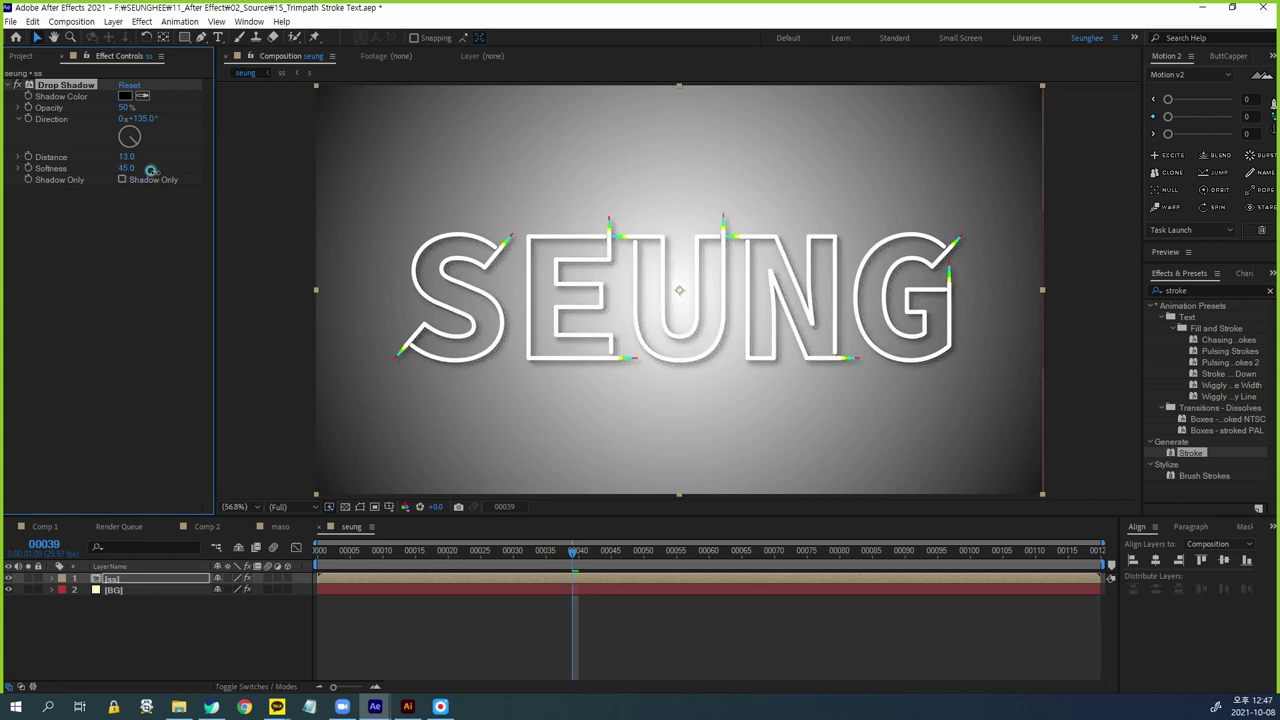
Inspect the lettering's soft shadow up close and play the whole animation from the first frame
key("ctrl+1")
left_click(498, 221)
mouse_move(443, 254)
left_mouse_down()
mouse_move(406, 229)
mouse_move(438, 257)
left_mouse_up()
left_click_drag(626, 484, 610, 488)
key("Escape")
left_click_drag(568, 555, 131, 628)
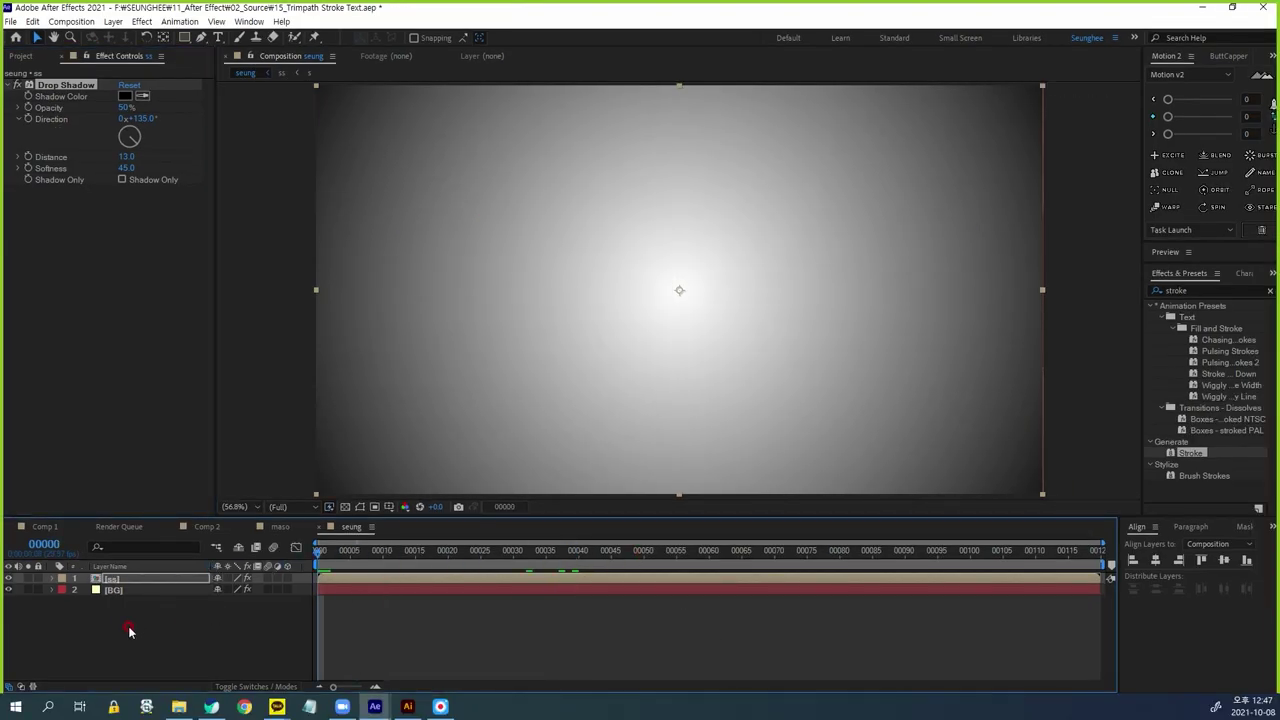
key("space")
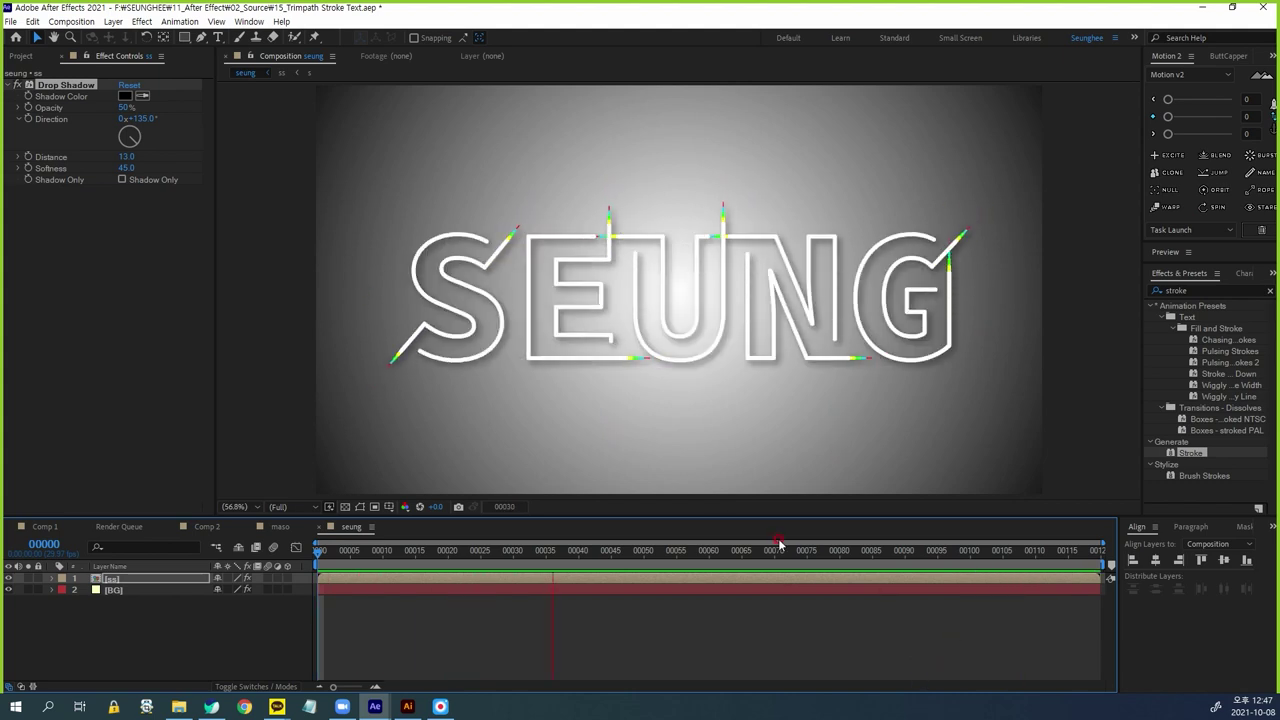
key("space")
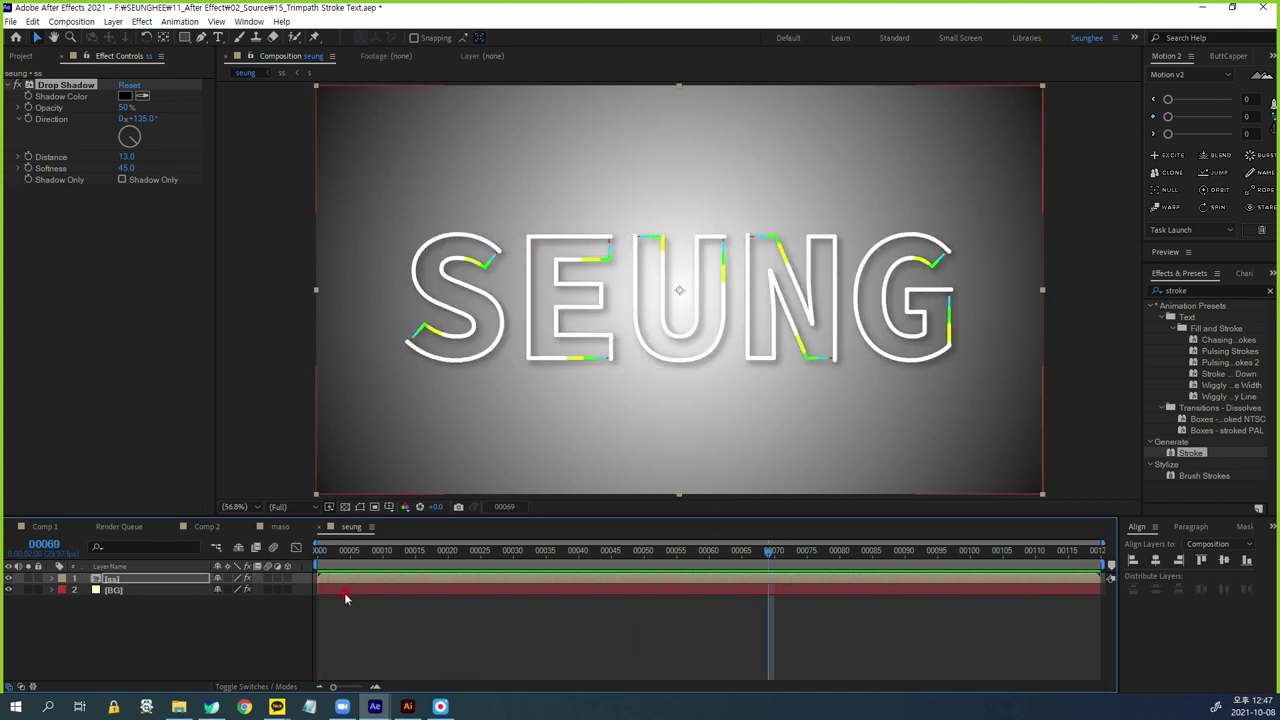
Change the BG gradient's end colour to a saturated bright blue and preview the animation from the first frame
left_click(112, 590)
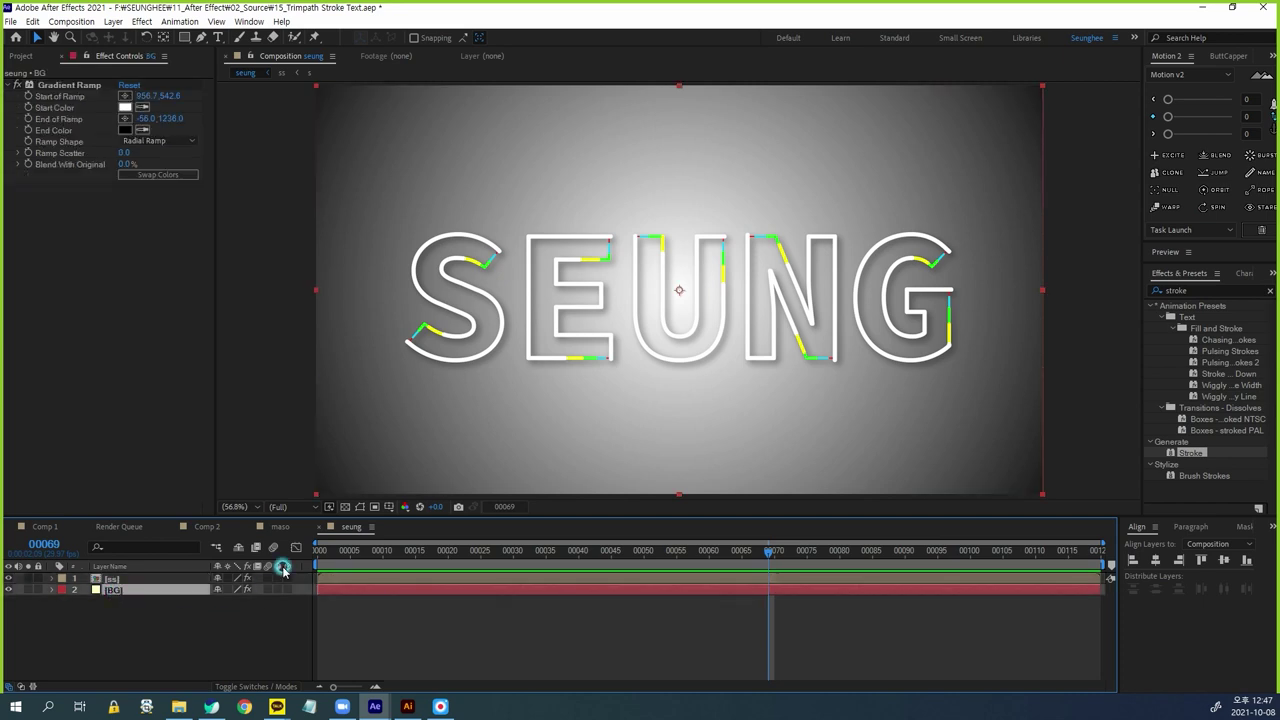
left_click(124, 131)
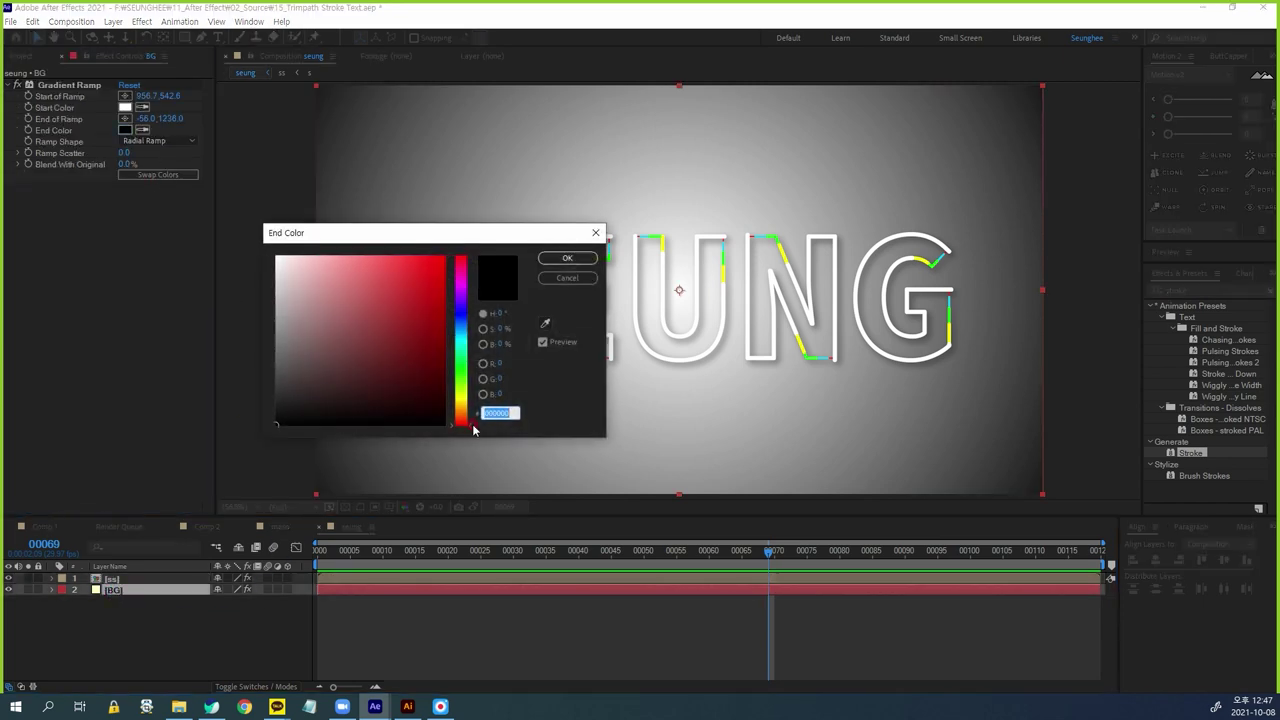
left_click(464, 323)
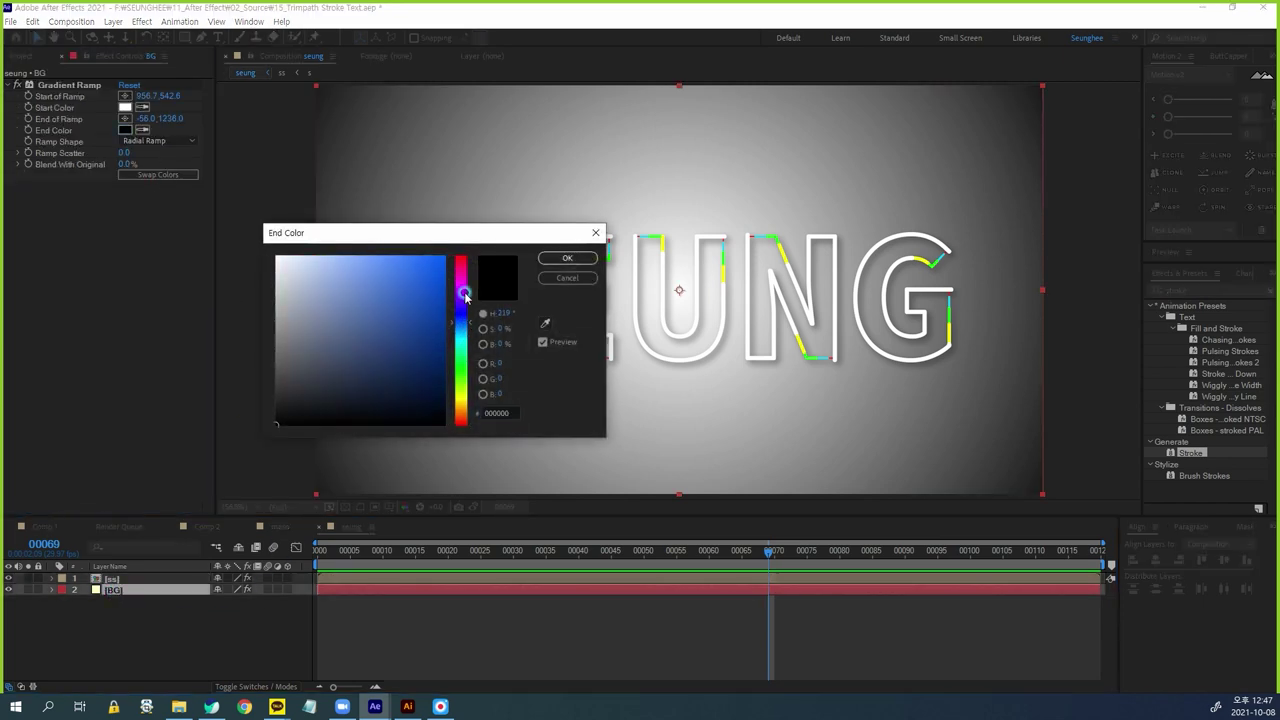
left_click(440, 264)
left_click(567, 258)
left_click_drag(381, 553, 186, 622)
key("space")
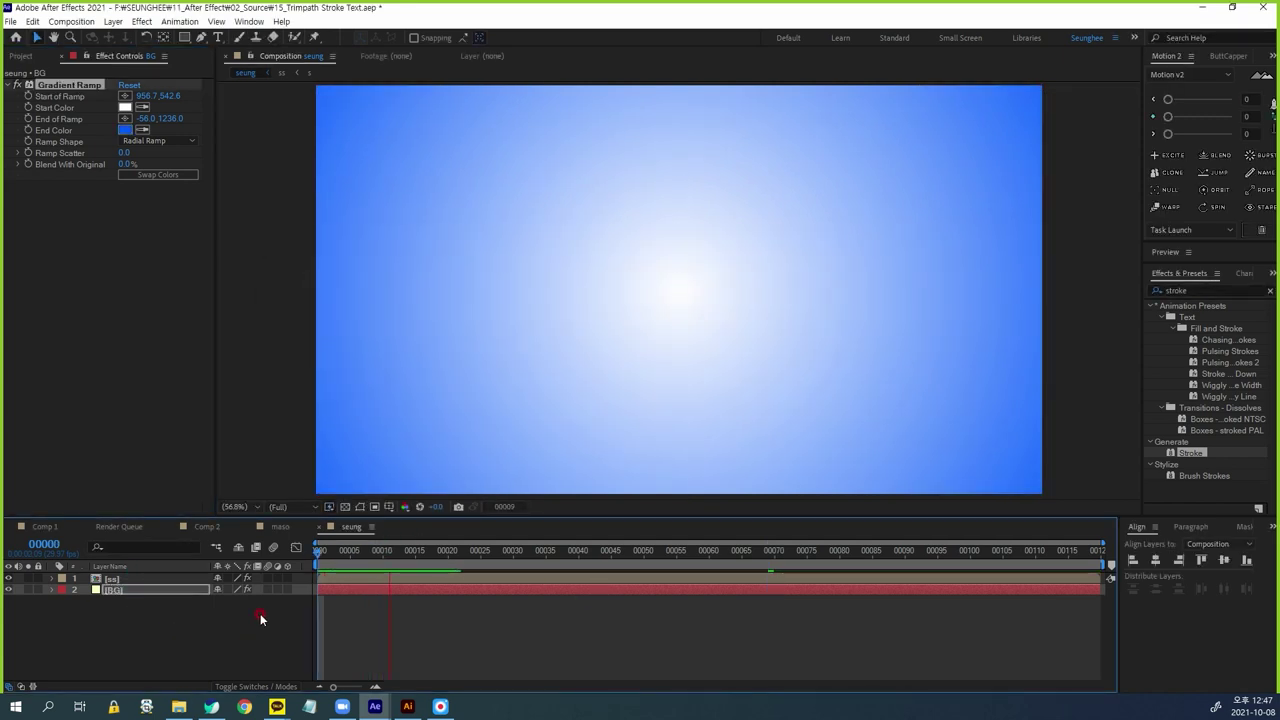